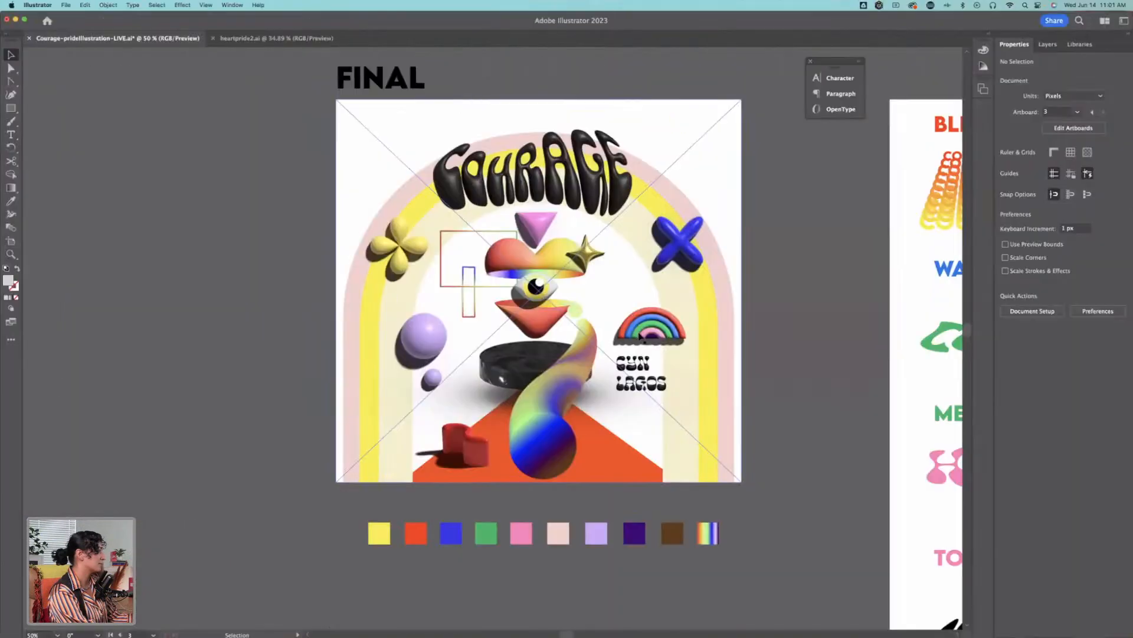
Step: Examine the final COURAGE illustration up close, including its lettering, 3D shapes and rainbow arch
key("z")
left_click_drag(673, 311, 642, 347)
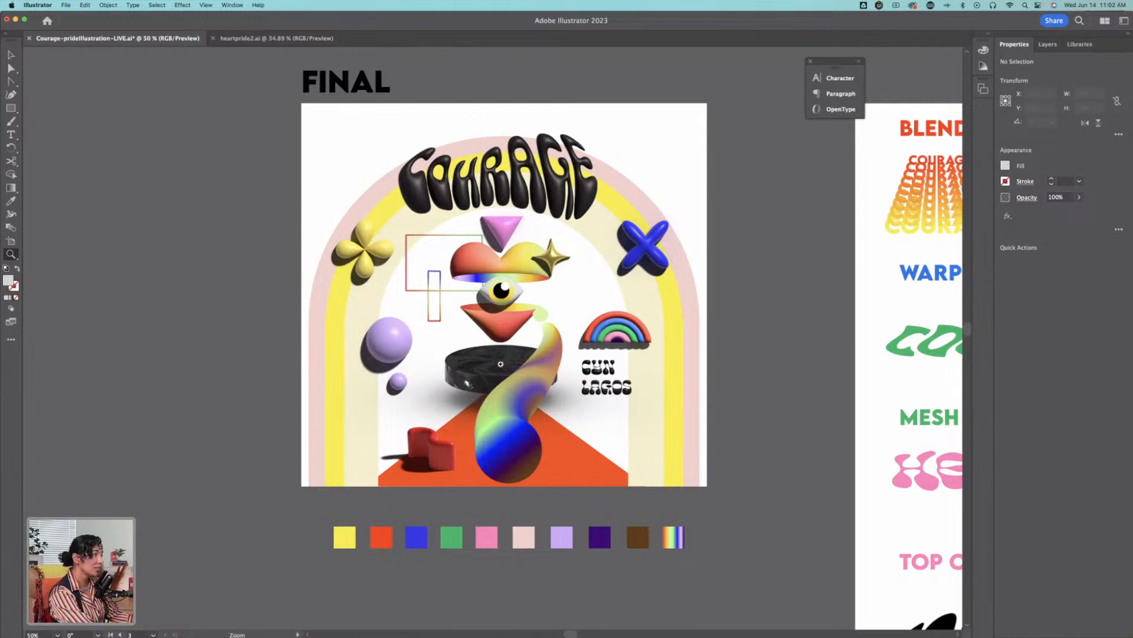
left_click_drag(634, 315, 682, 305)
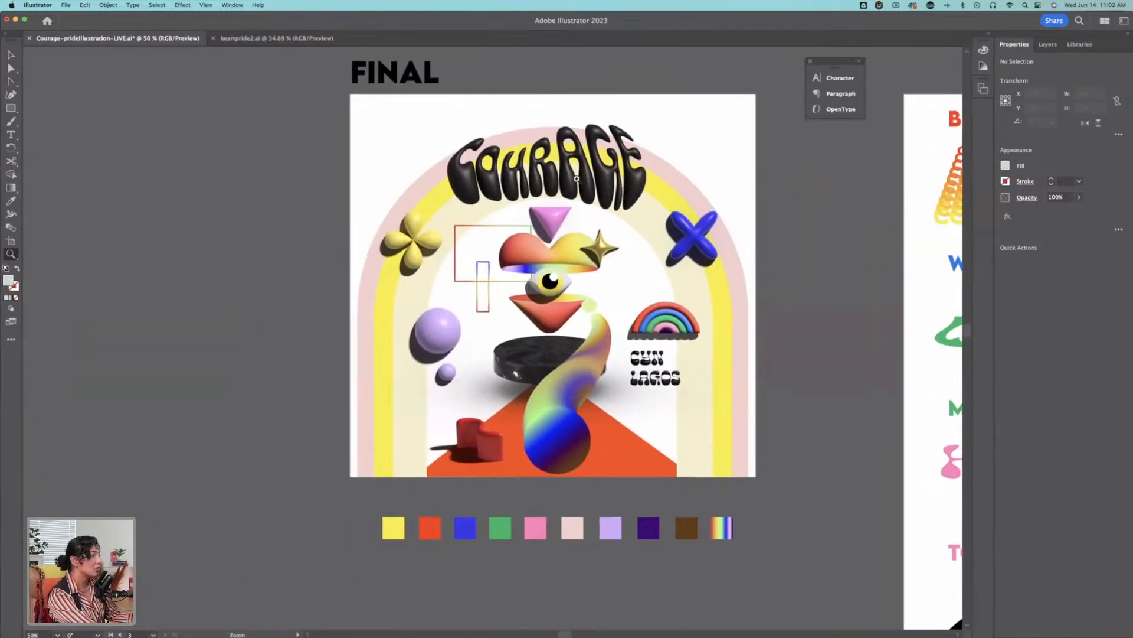
left_click(420, 247)
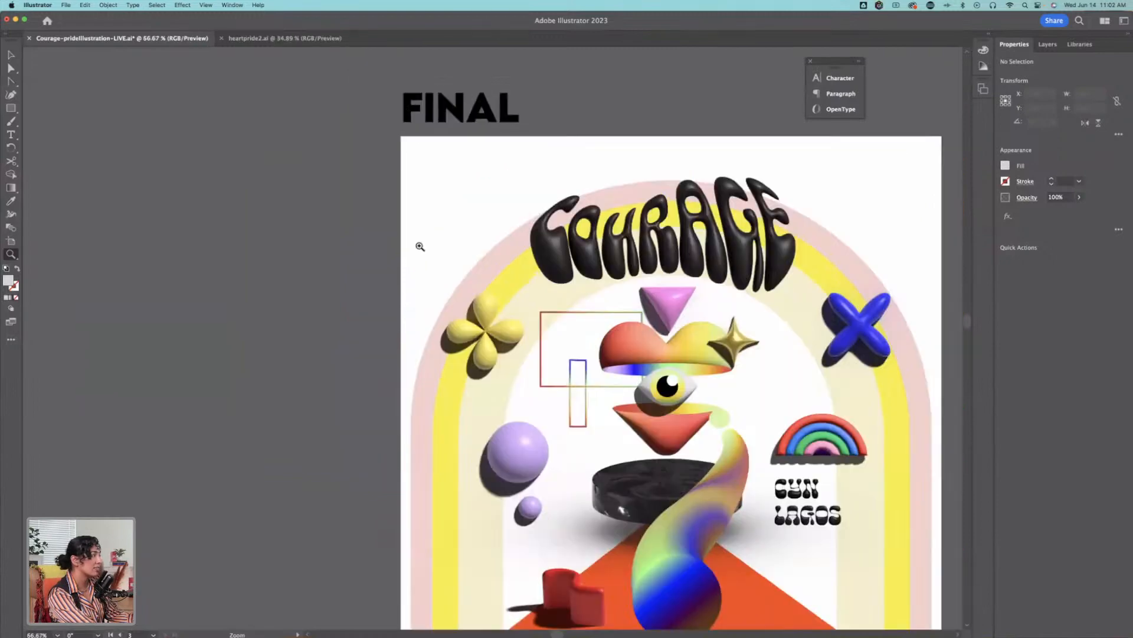
left_click_drag(793, 361, 549, 286)
left_click_drag(631, 308, 349, 234)
left_click_drag(914, 339, 715, 165)
left_click_drag(675, 426, 988, 502)
left_click_drag(390, 204, 677, 478)
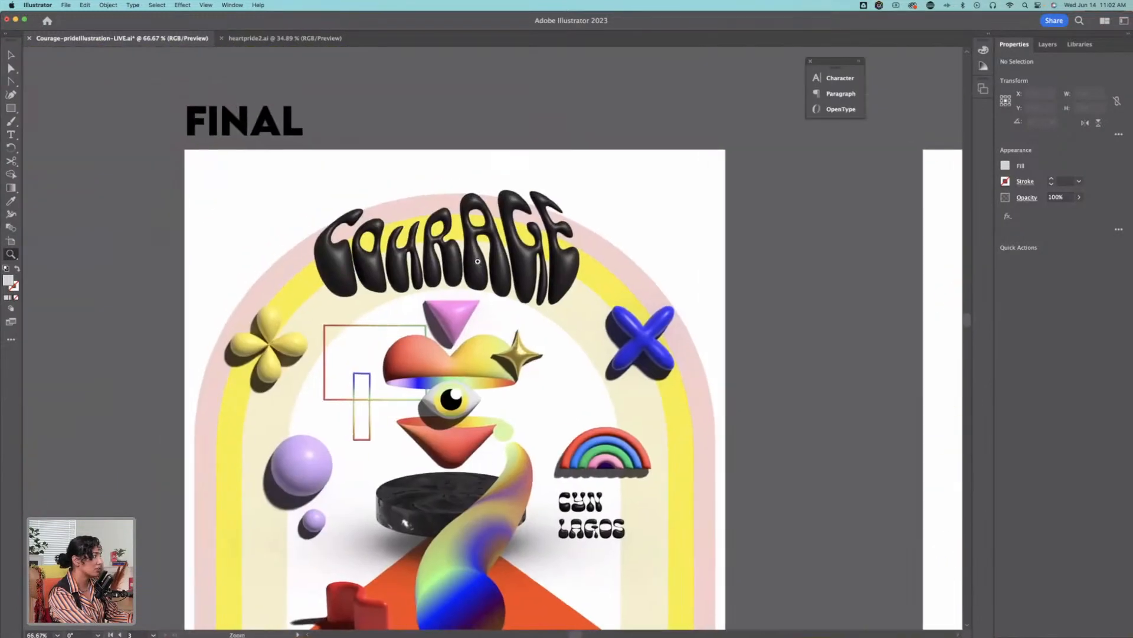
Step: Look over the artboard of labelled icon shapes, from BELONGING across to the area beneath STAR
left_click_drag(874, 344, 236, 183)
left_click_drag(915, 302, 524, 334)
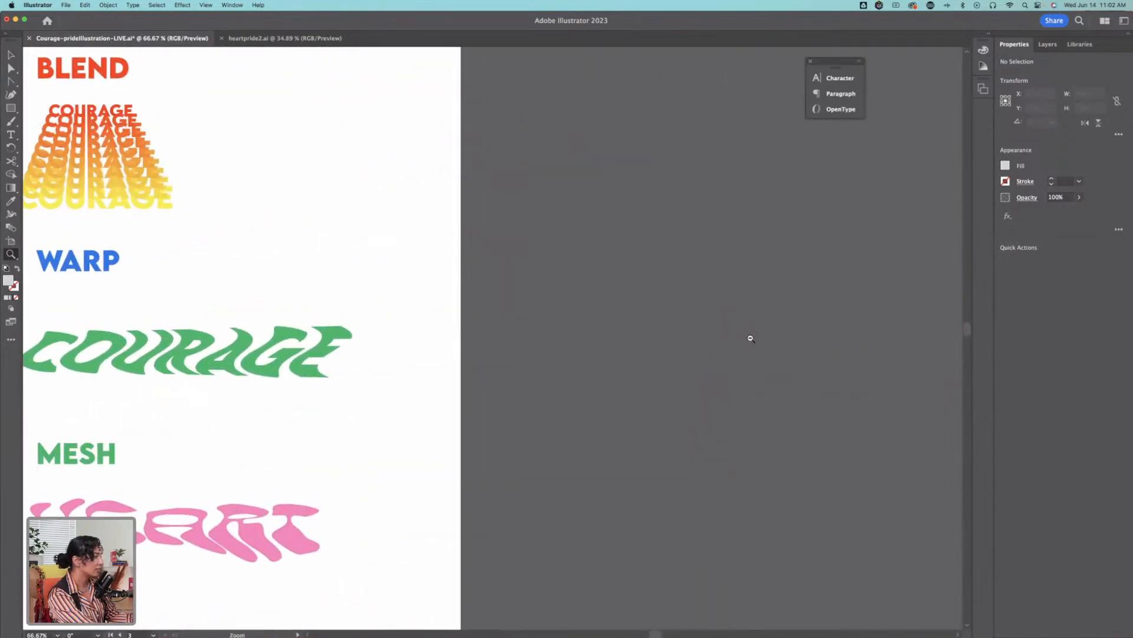
left_click(750, 338, "alt")
left_click(761, 357, "alt")
left_click(837, 306)
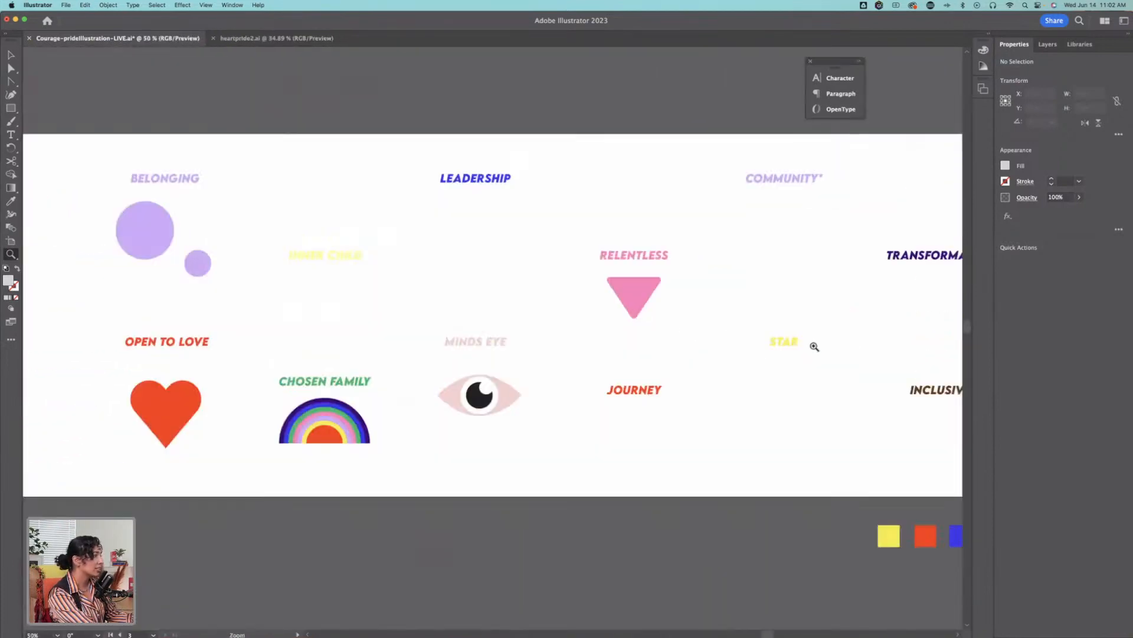
left_click(770, 338, "alt")
left_click_drag(521, 346, 670, 337)
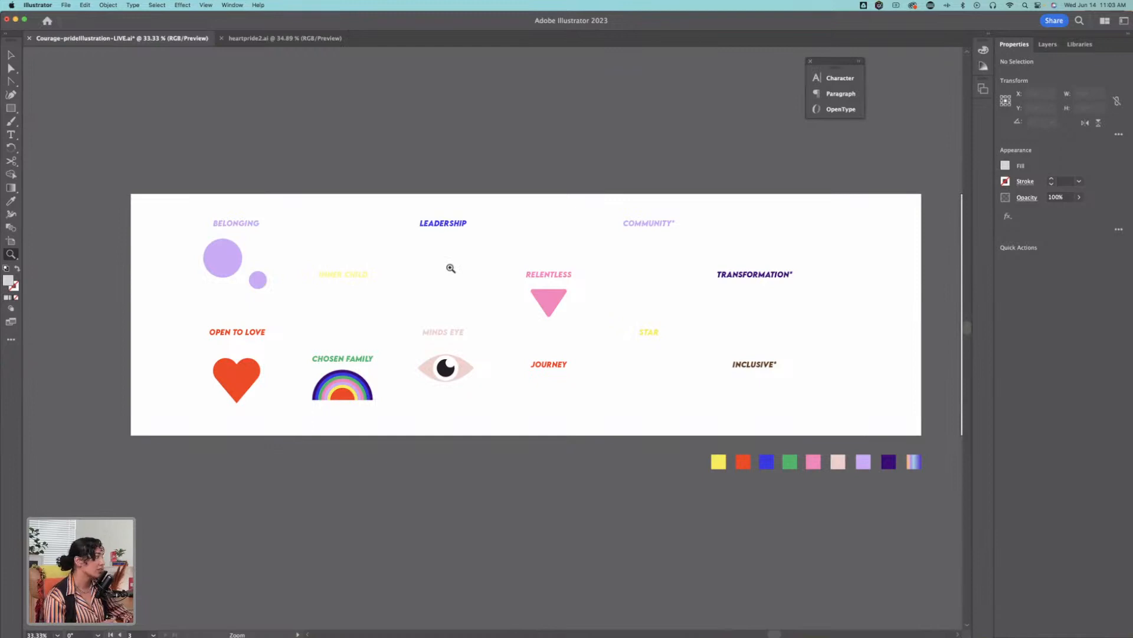
left_click(450, 260)
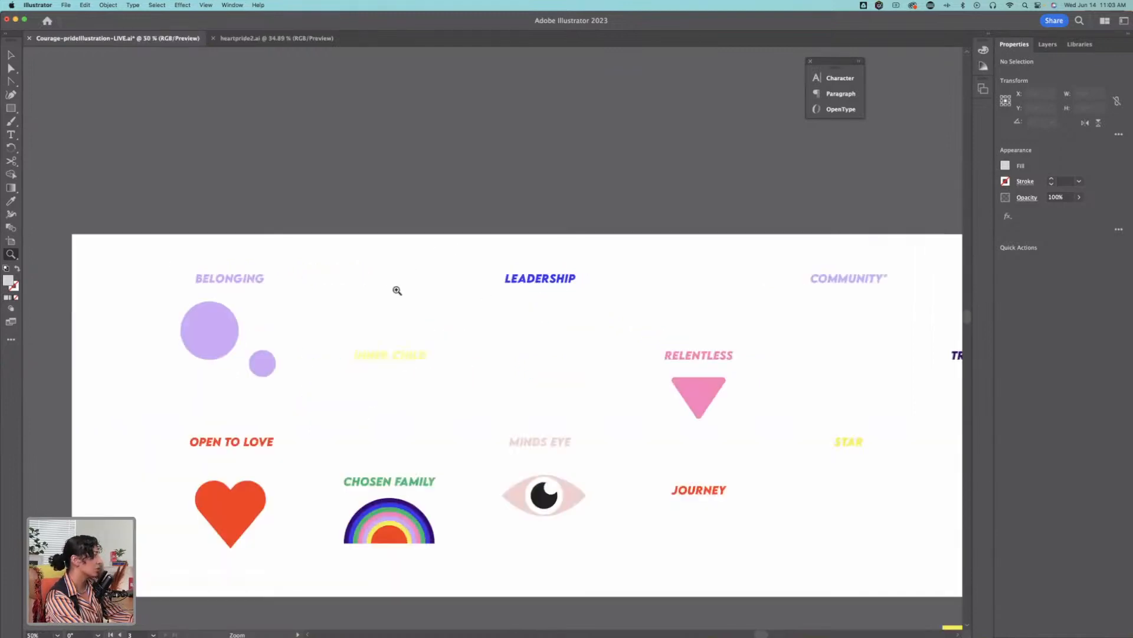
left_click_drag(746, 352, 570, 297)
left_click(642, 409)
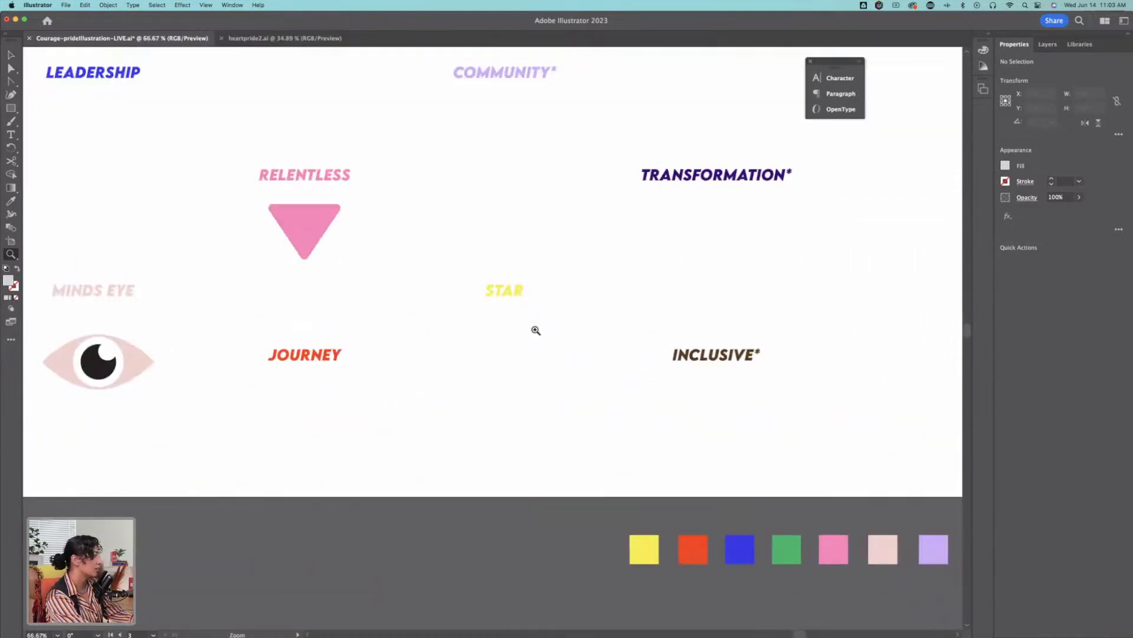
left_click(535, 330)
key("v")
scroll(494, 309, "left", 2)
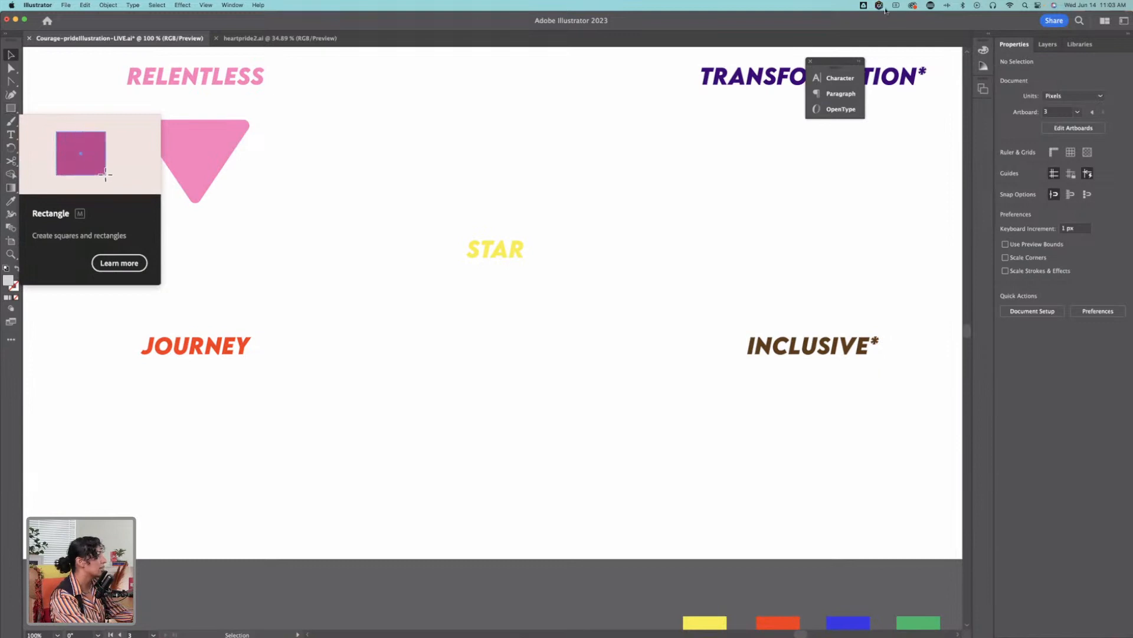
Step: Find and launch Cursor Pro, and move its welcome window out of the way
left_click(1026, 6)
type("cursor Pro")
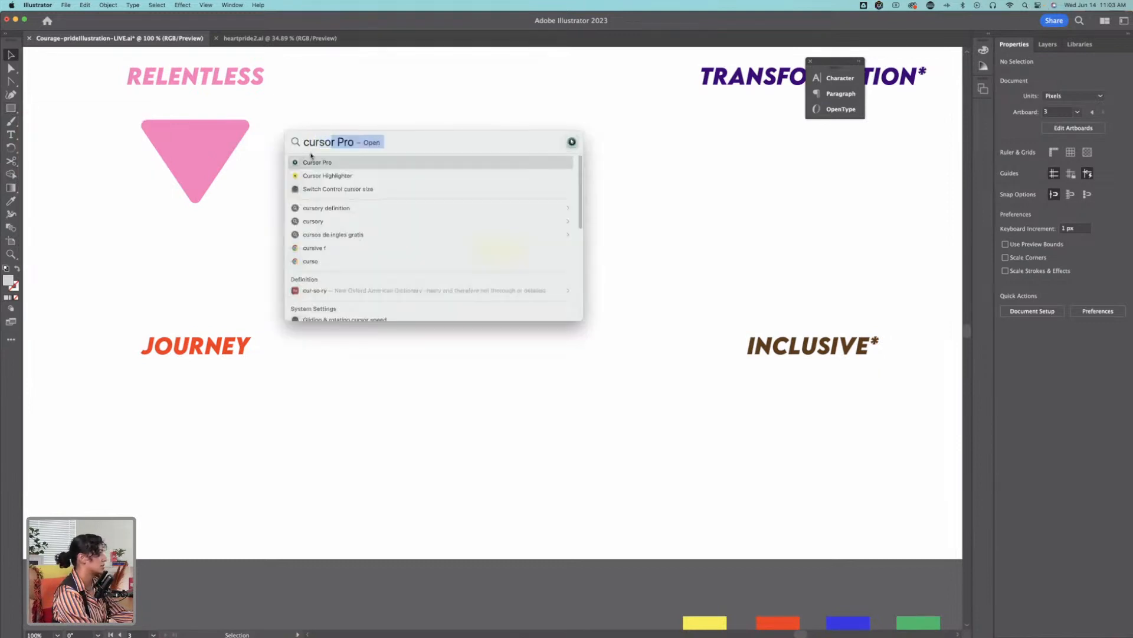
key("Return")
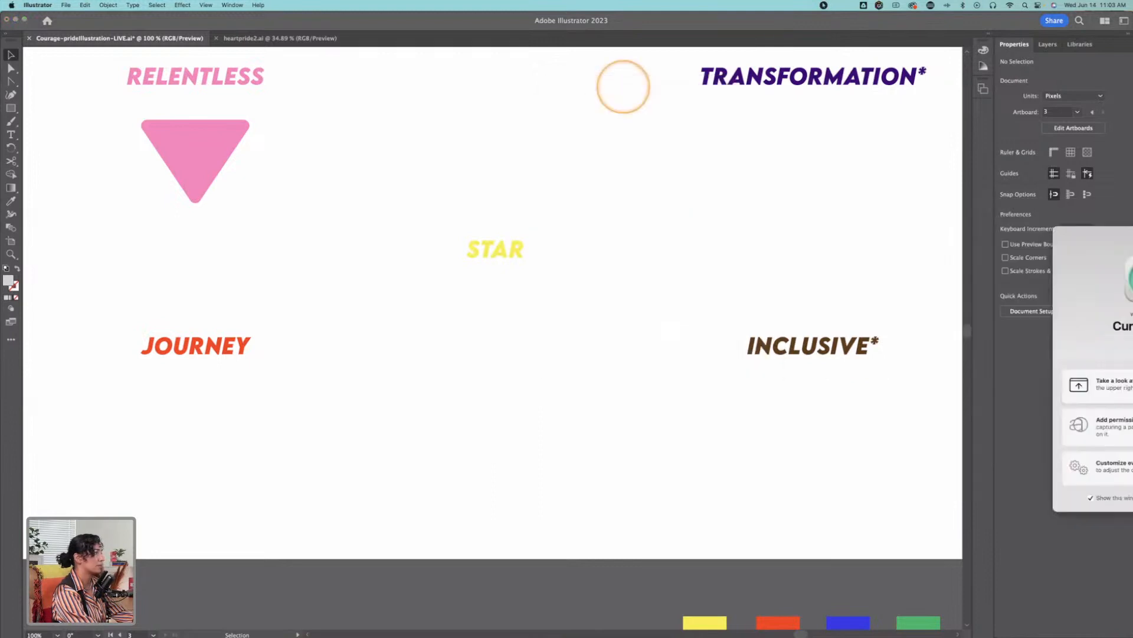
left_click_drag(1089, 246, 1130, 632)
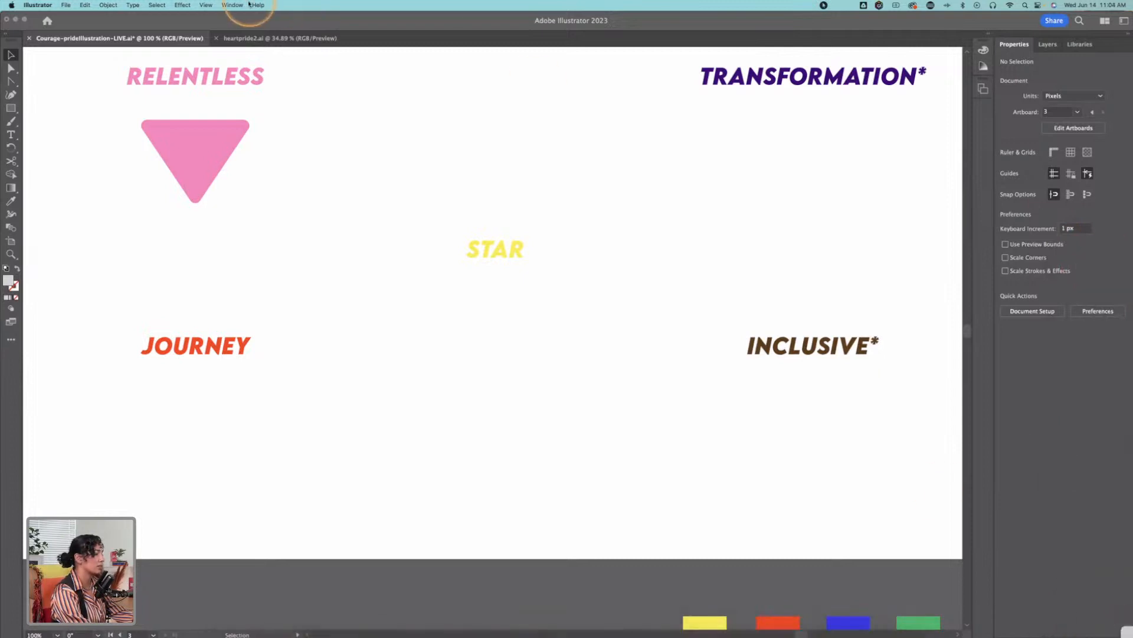
Step: Draw a circle about 143 px in diameter below the STAR label with the Ellipse tool
left_click(10, 110)
left_click_drag(11, 109, 43, 152)
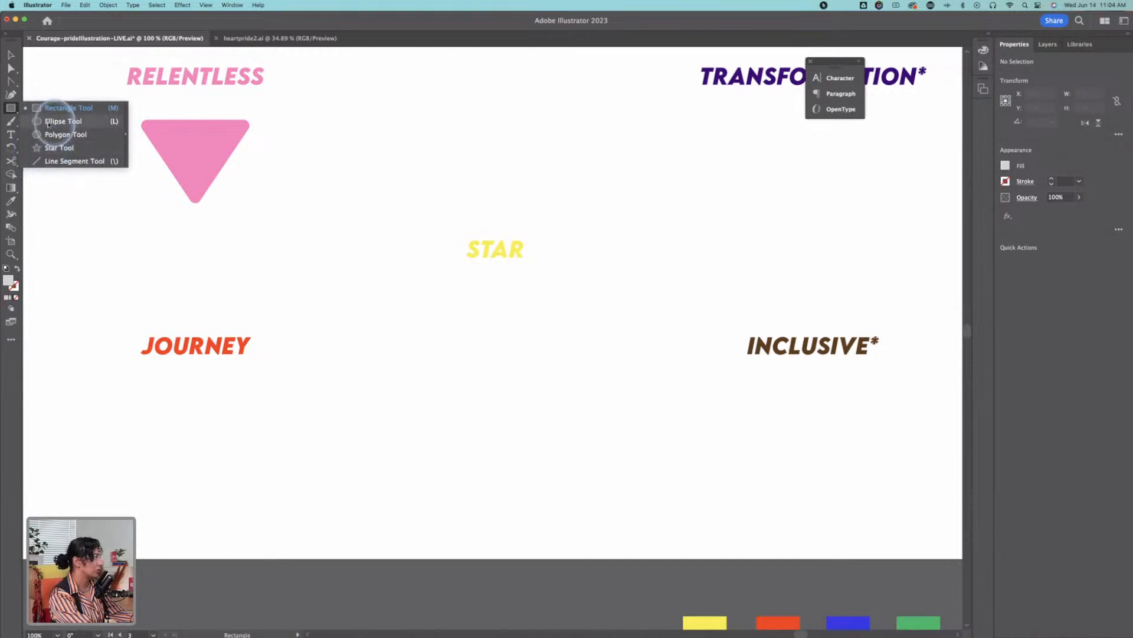
left_click_drag(49, 124, 49, 124)
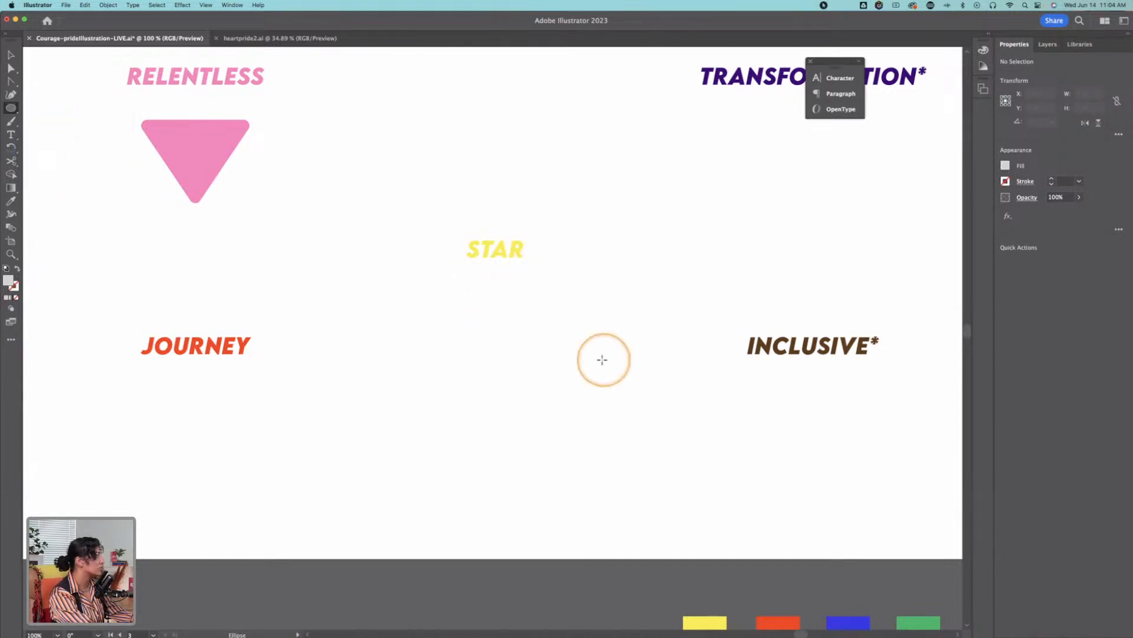
left_click_drag(465, 288, 555, 384)
Step: Centre the circle beneath the STAR label and fill it with the yellow sampled from that label
key("v")
left_click_drag(522, 318, 506, 313)
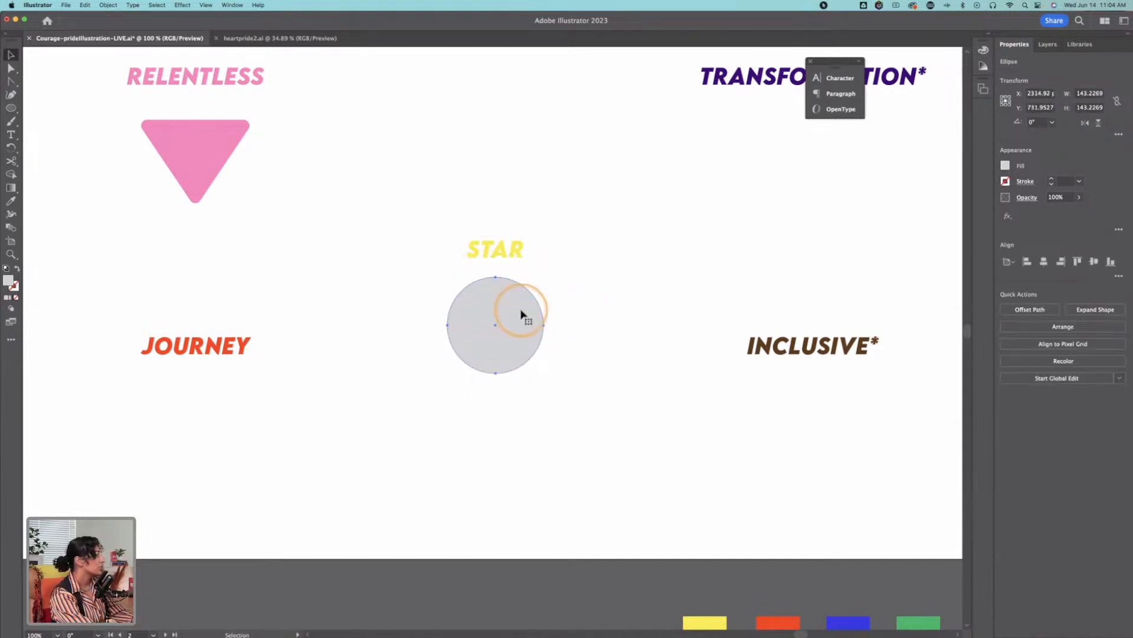
key("i")
left_click(508, 248)
key("v")
Step: Open the Pucker & Bloat effect for the yellow circle and preview a 64% bloat
key("z")
left_click(505, 304)
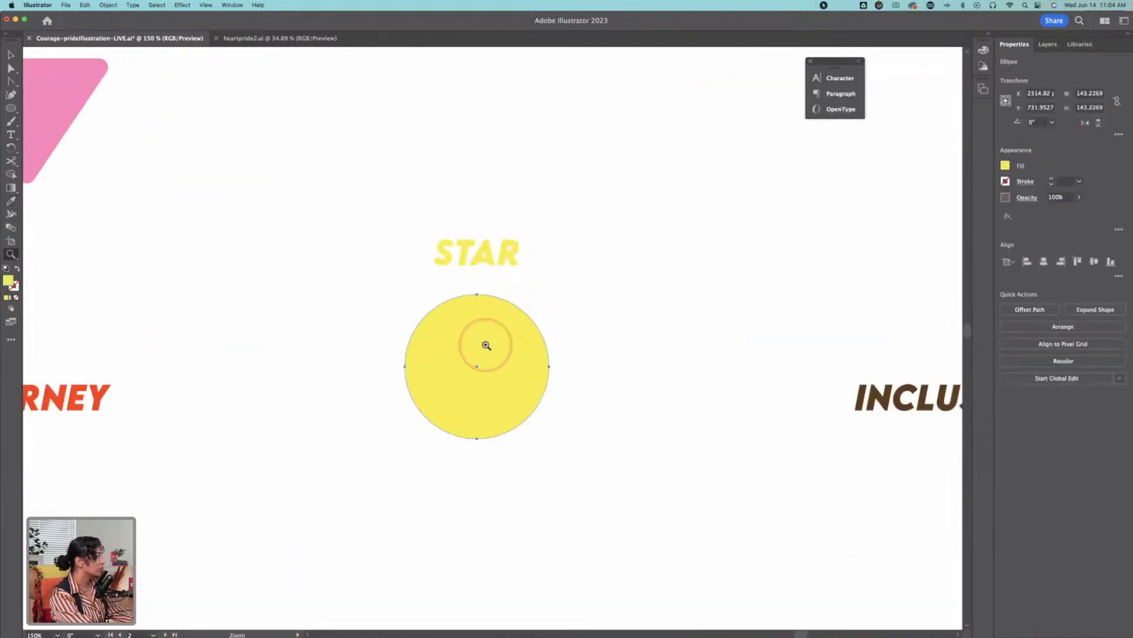
left_click(502, 310)
key("v")
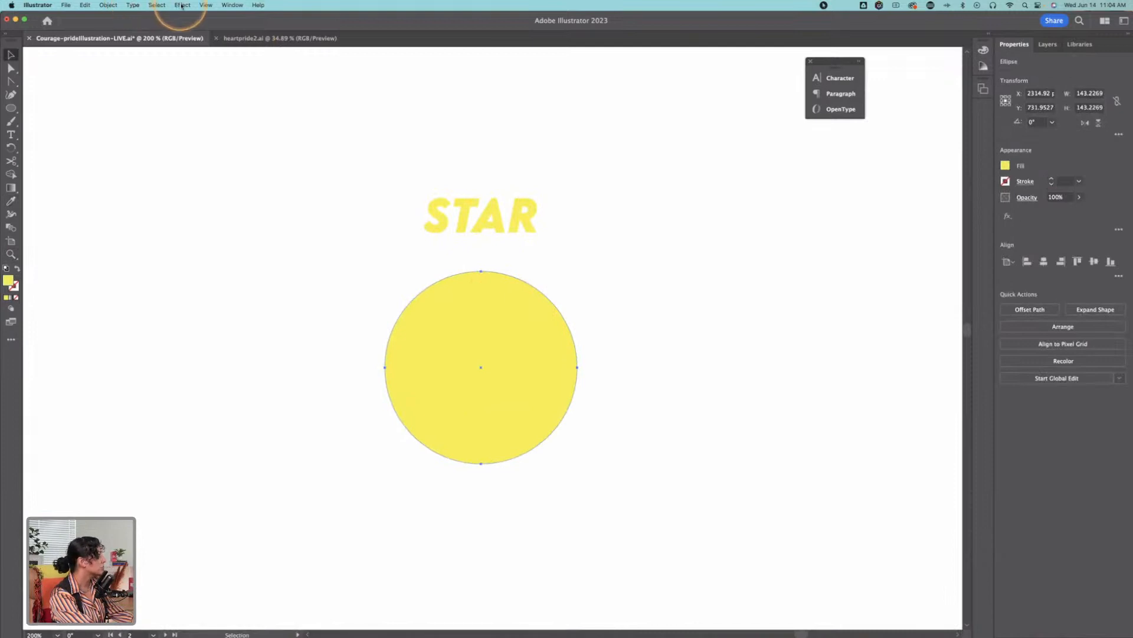
left_click(183, 5)
mouse_move(233, 96)
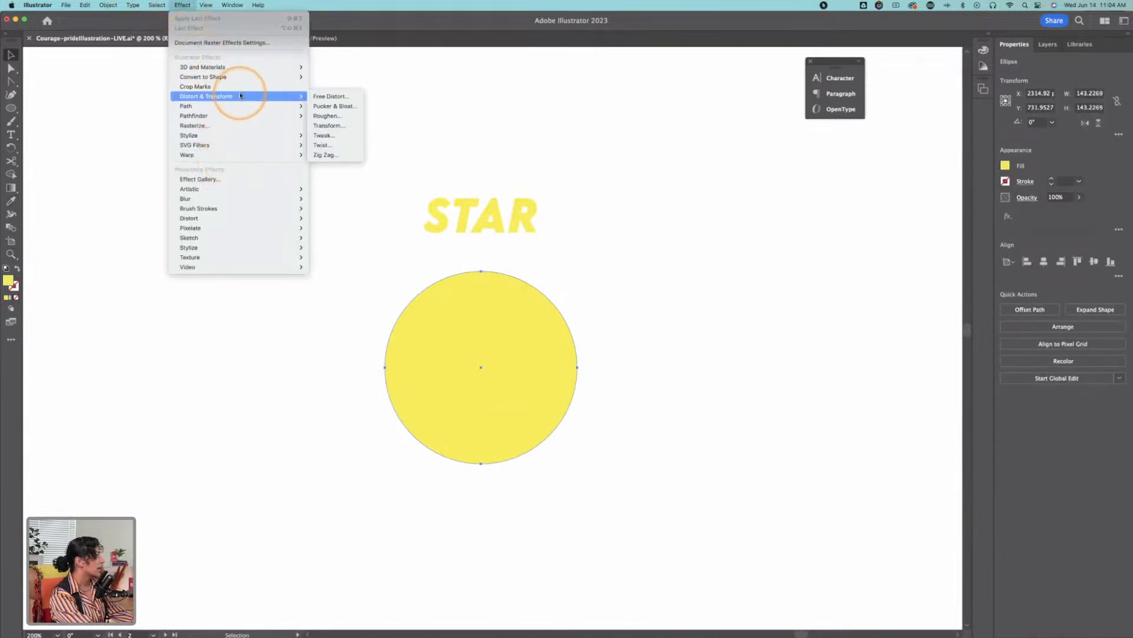
left_click(333, 106)
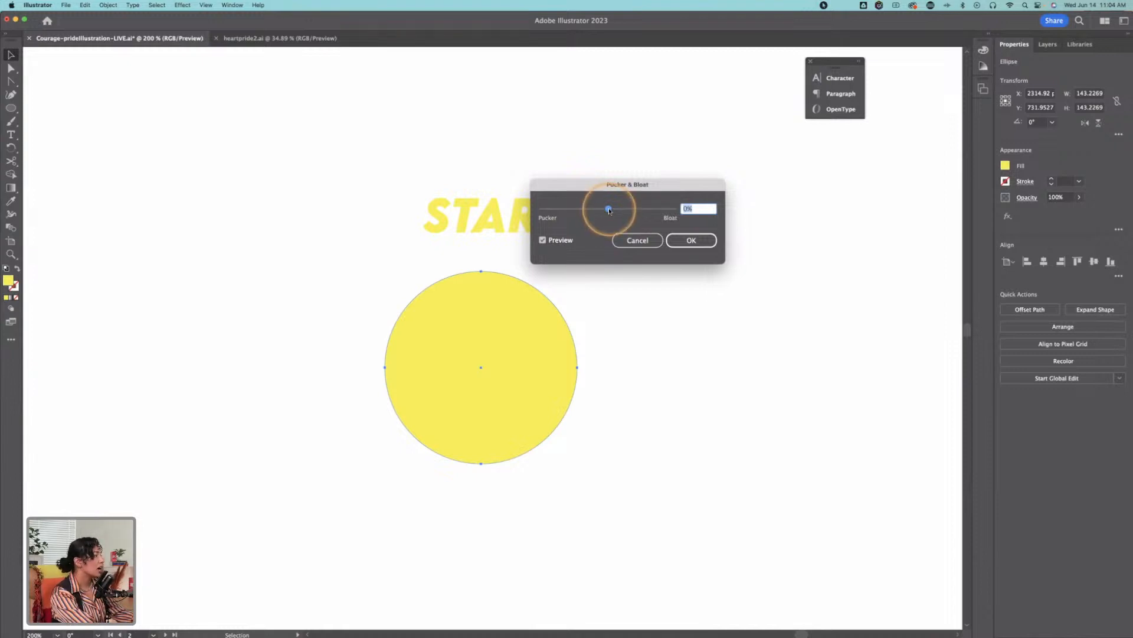
mouse_move(609, 209)
left_mouse_down()
mouse_move(597, 209)
mouse_move(630, 211)
left_mouse_up()
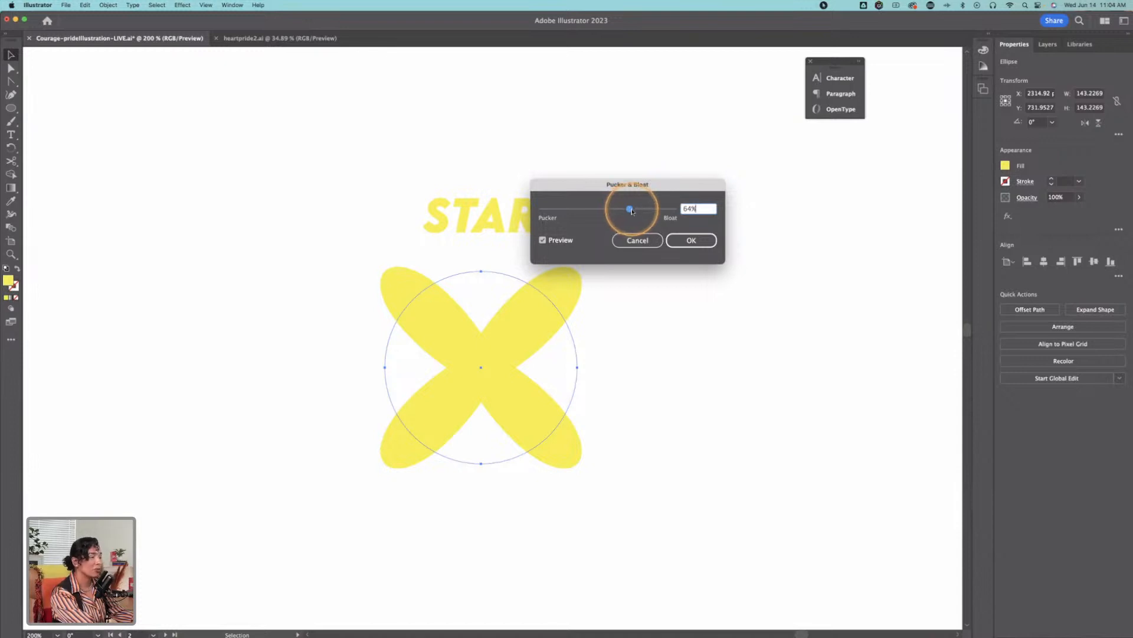
Step: Set the yellow circle's Pucker & Bloat value to -71% and apply the effect to form a four-pointed star
left_click_drag(631, 211, 552, 213)
left_click_drag(555, 211, 585, 210)
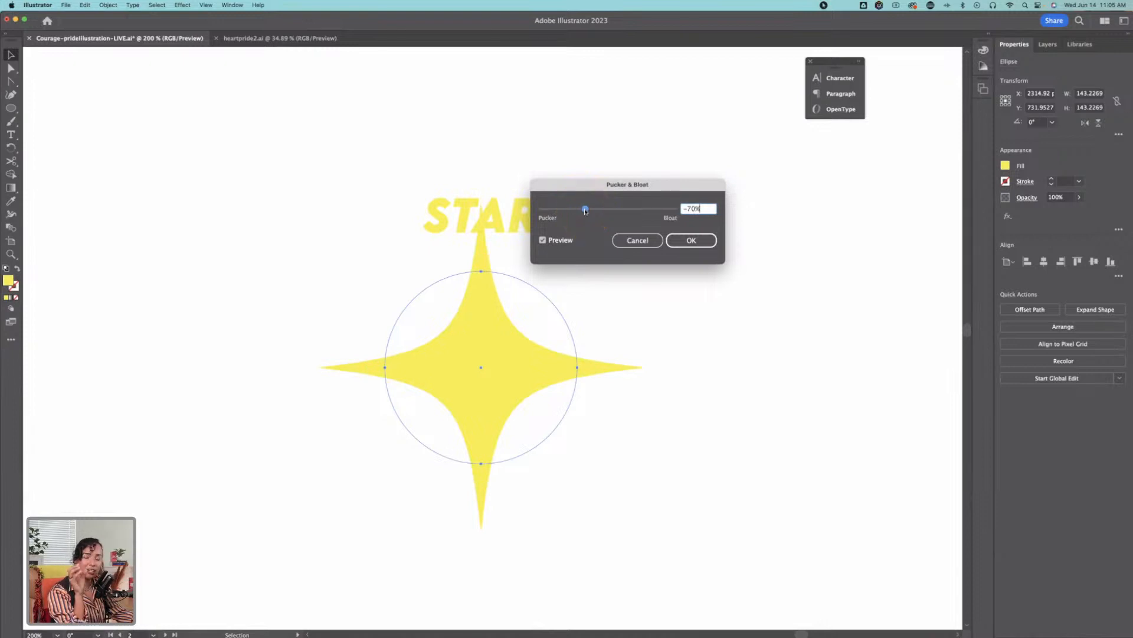
left_click(586, 209)
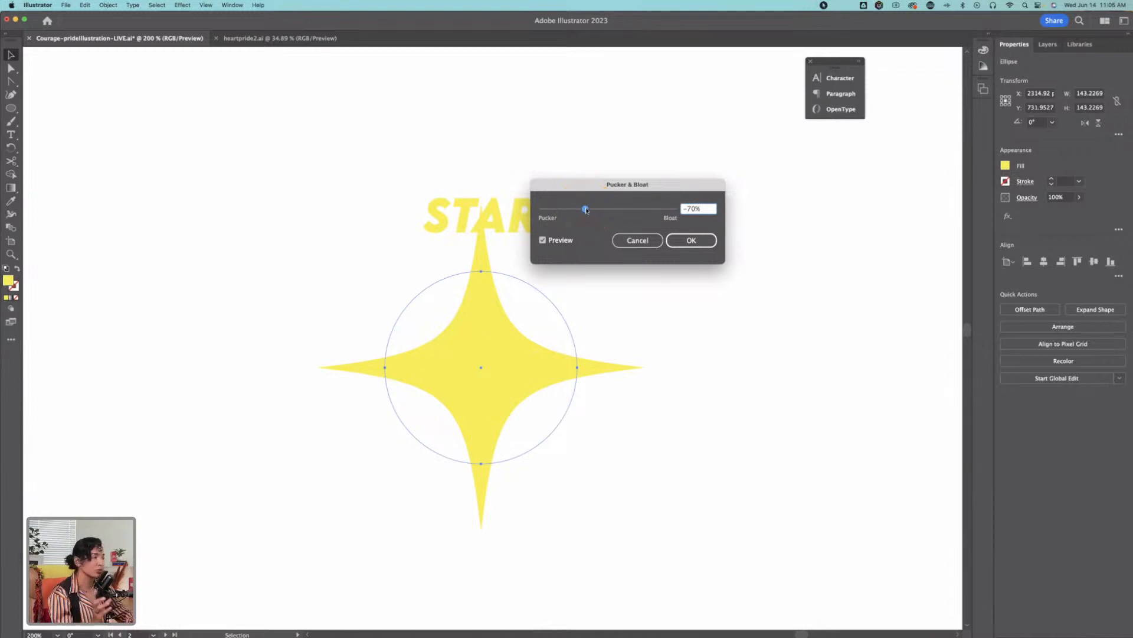
left_click_drag(586, 210, 588, 210)
left_click(589, 211)
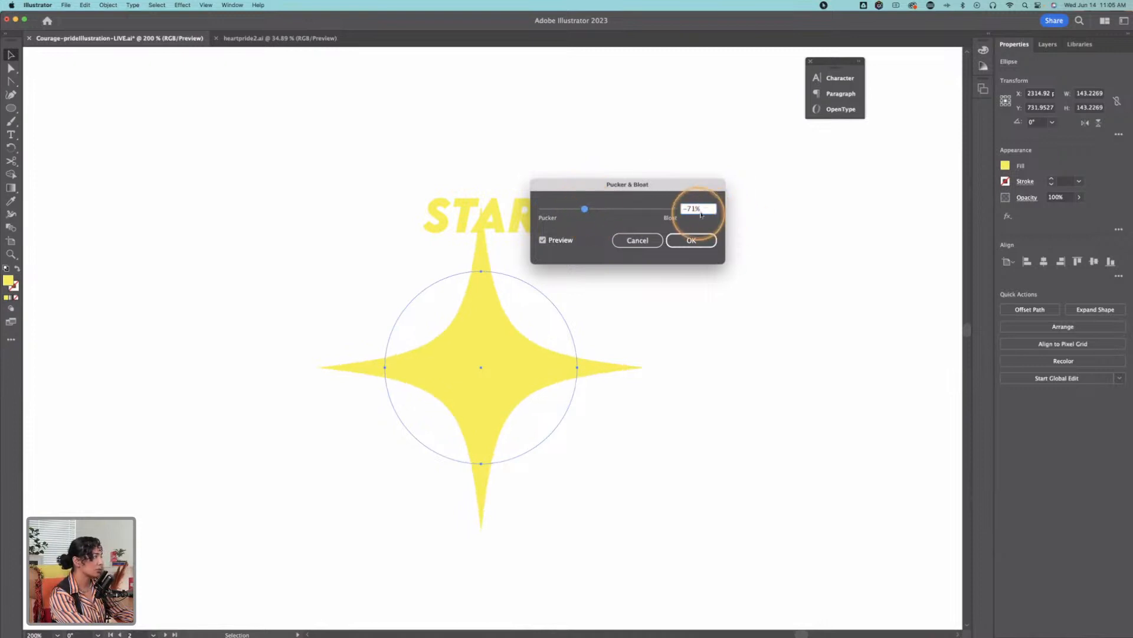
left_click(703, 238)
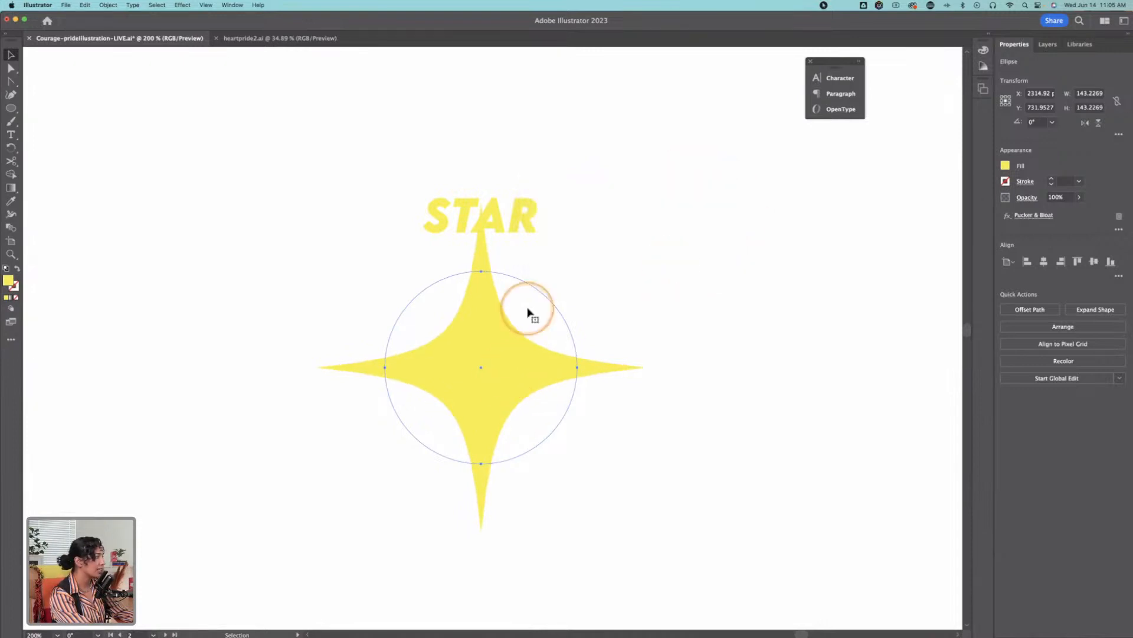
Step: Move the yellow star down so its upper point clears the STAR label
left_click_drag(501, 320, 504, 383)
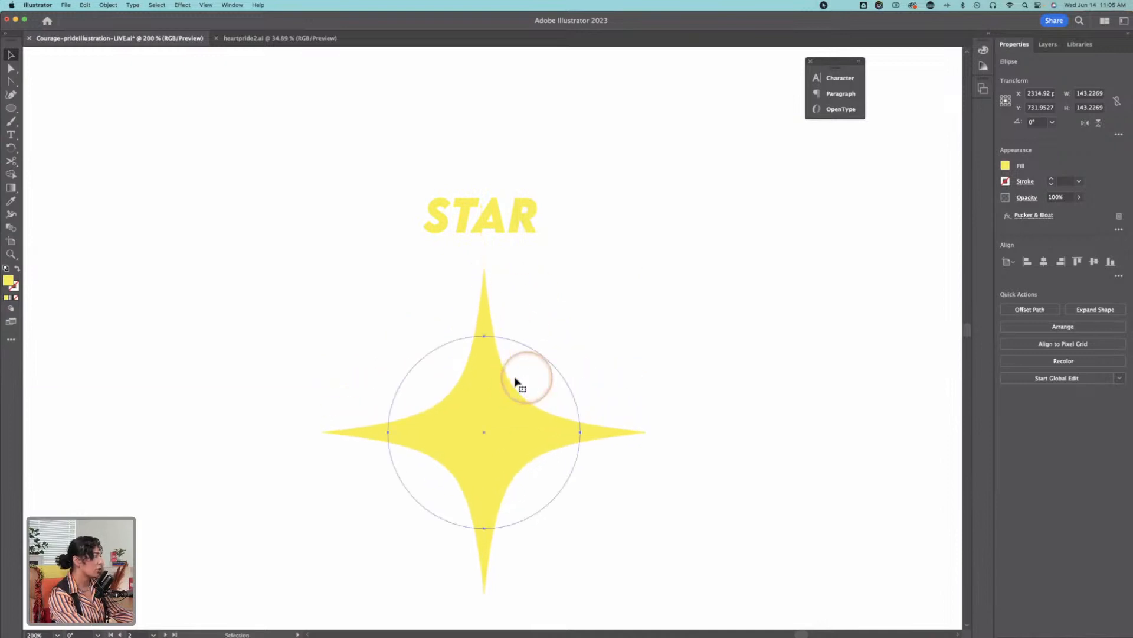
key("z")
left_click(465, 354, "alt")
left_click(515, 350, "alt")
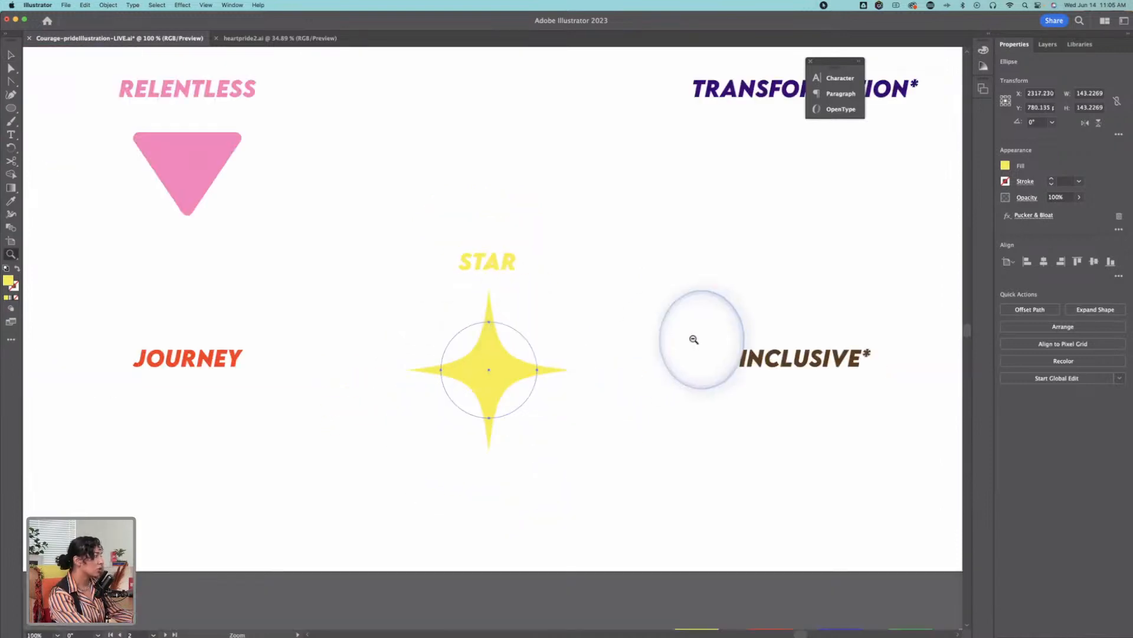
Step: Draw a nearly round ellipse about 184 by 180 px below the LEADERSHIP label
left_click_drag(450, 298, 548, 311)
left_click_drag(422, 264, 629, 260)
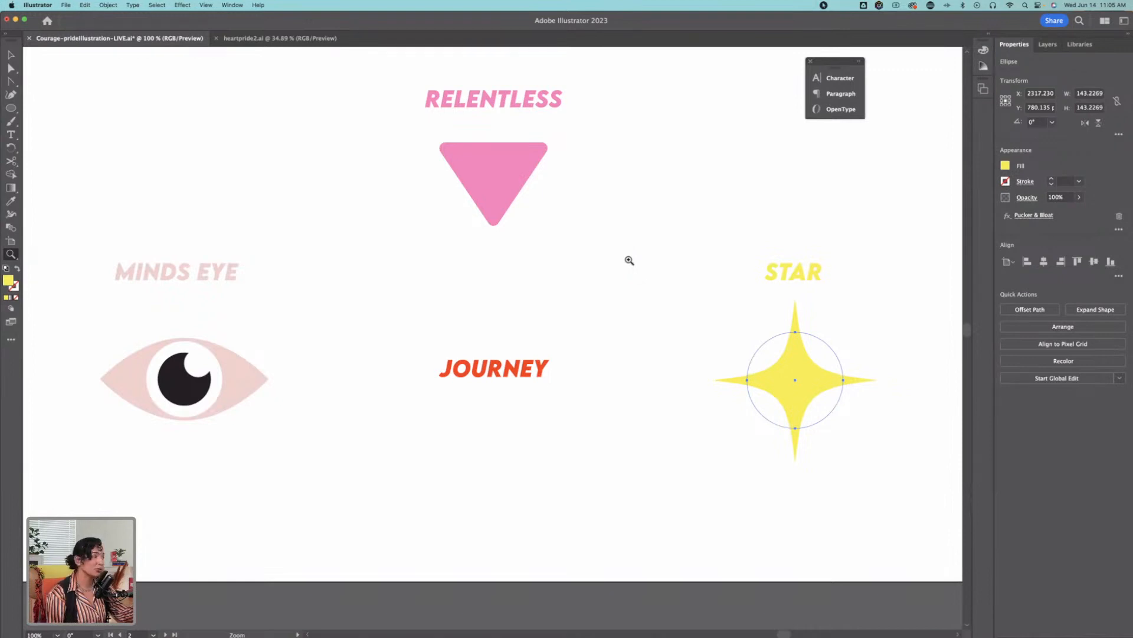
left_click_drag(496, 266, 701, 337)
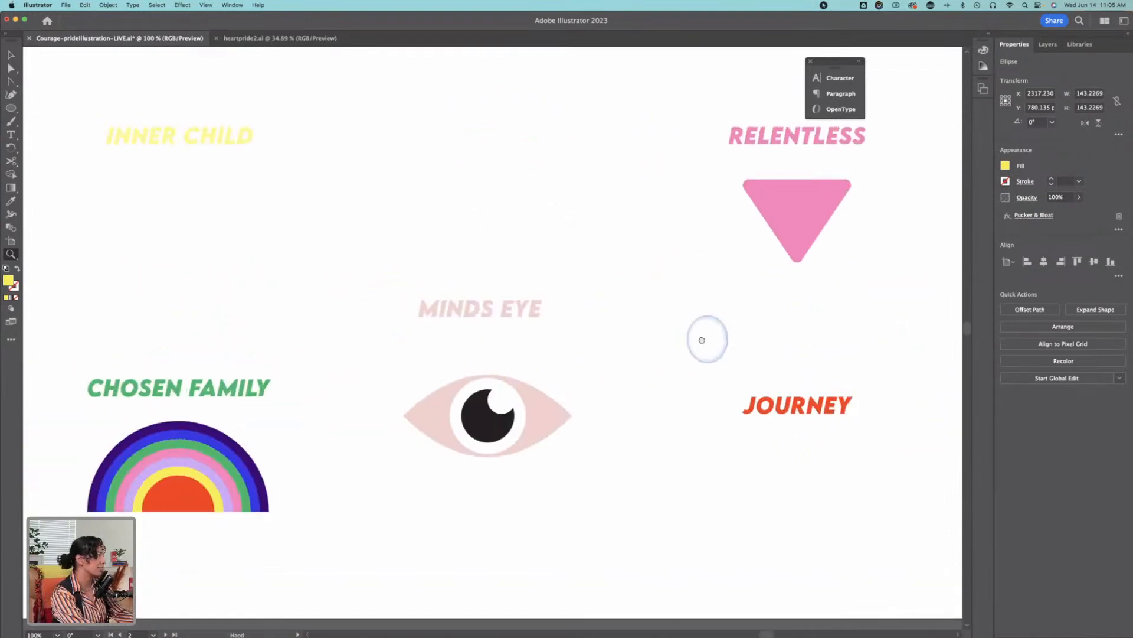
left_click_drag(278, 225, 549, 283)
key("l")
left_click_drag(521, 195, 304, 331)
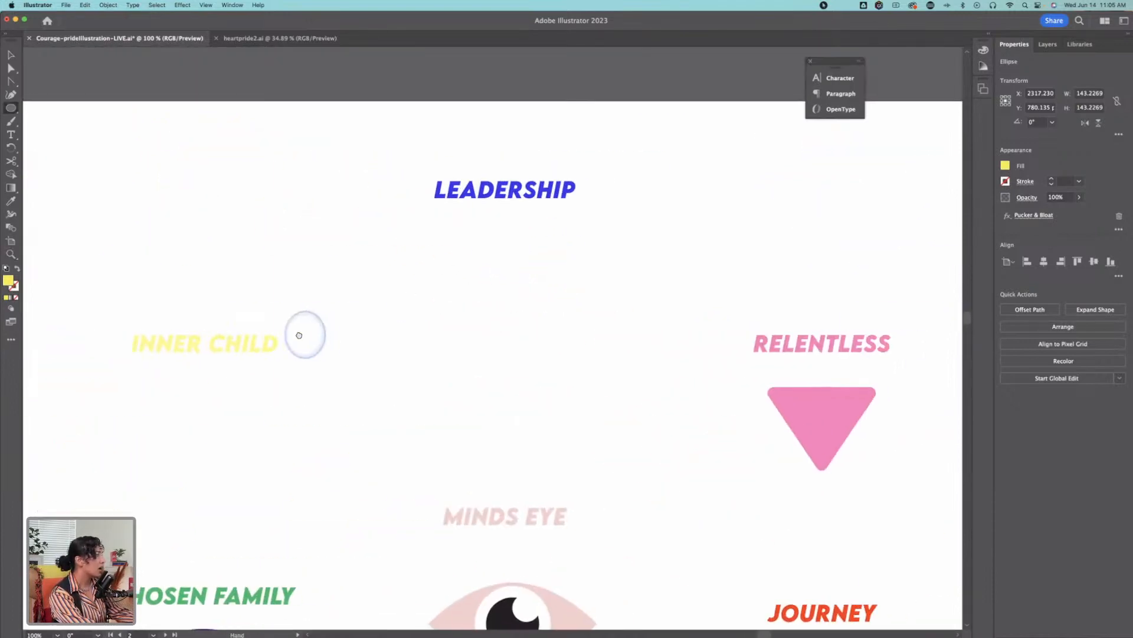
mouse_move(450, 235)
left_mouse_down()
mouse_move(584, 375)
mouse_move(576, 355)
left_mouse_up()
Step: Fill the new ellipse with the blue sampled from the LEADERSHIP label and centre it beneath that label
key("i")
left_click(519, 179)
key("v")
left_click_drag(526, 274, 517, 273)
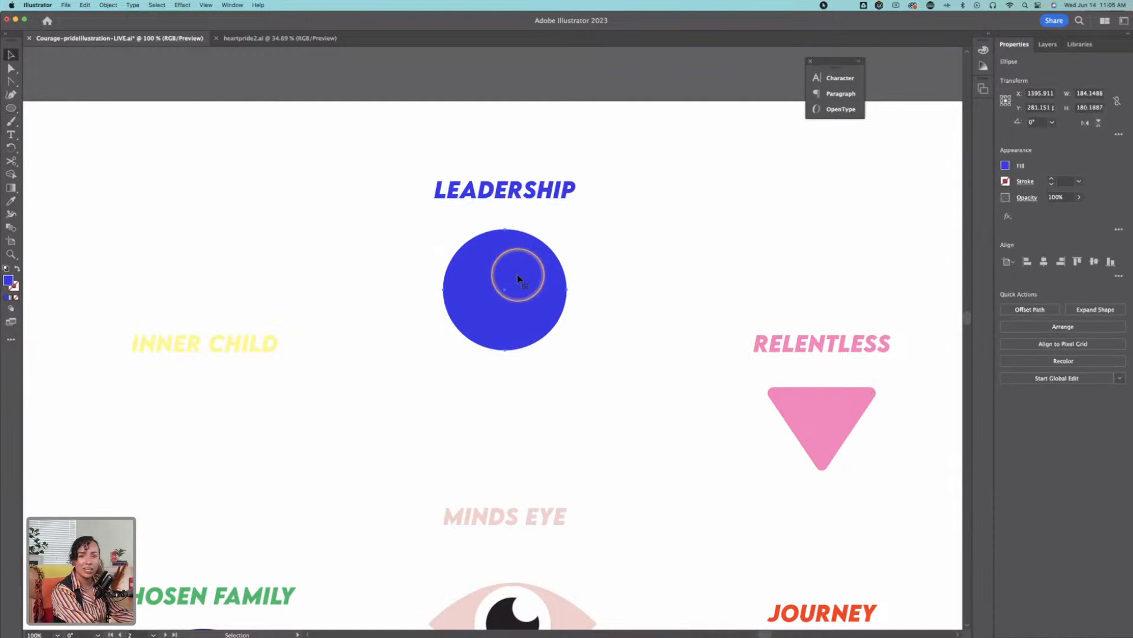
Step: Apply the Pucker & Bloat effect at 59% to the blue circle below LEADERSHIP to form four diagonal petals
left_click(182, 4)
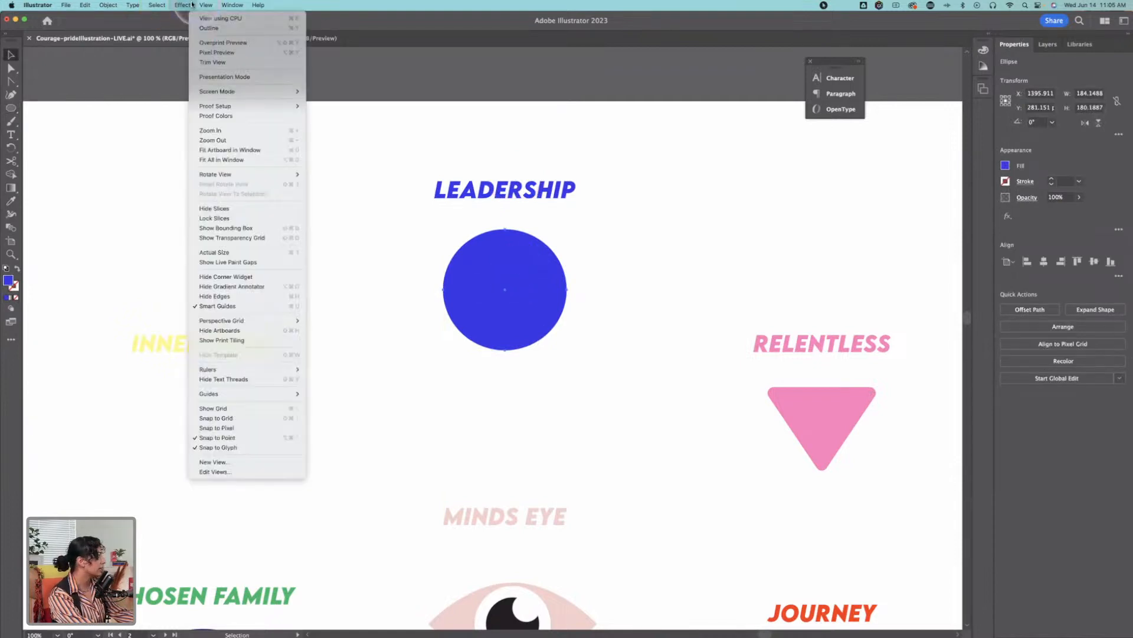
mouse_move(215, 96)
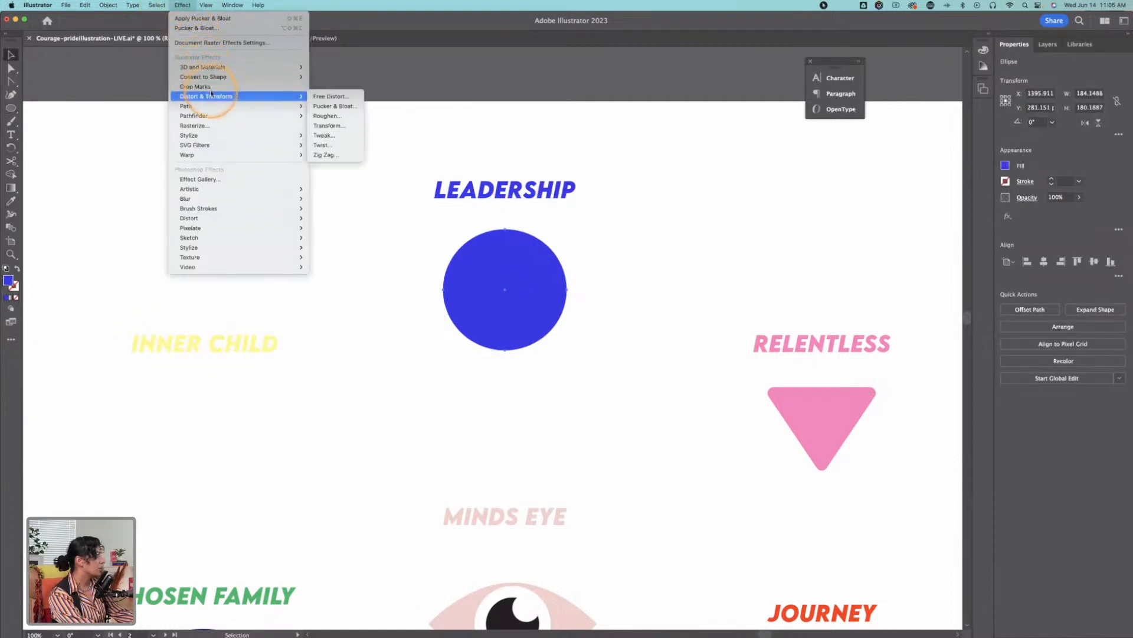
left_click(324, 107)
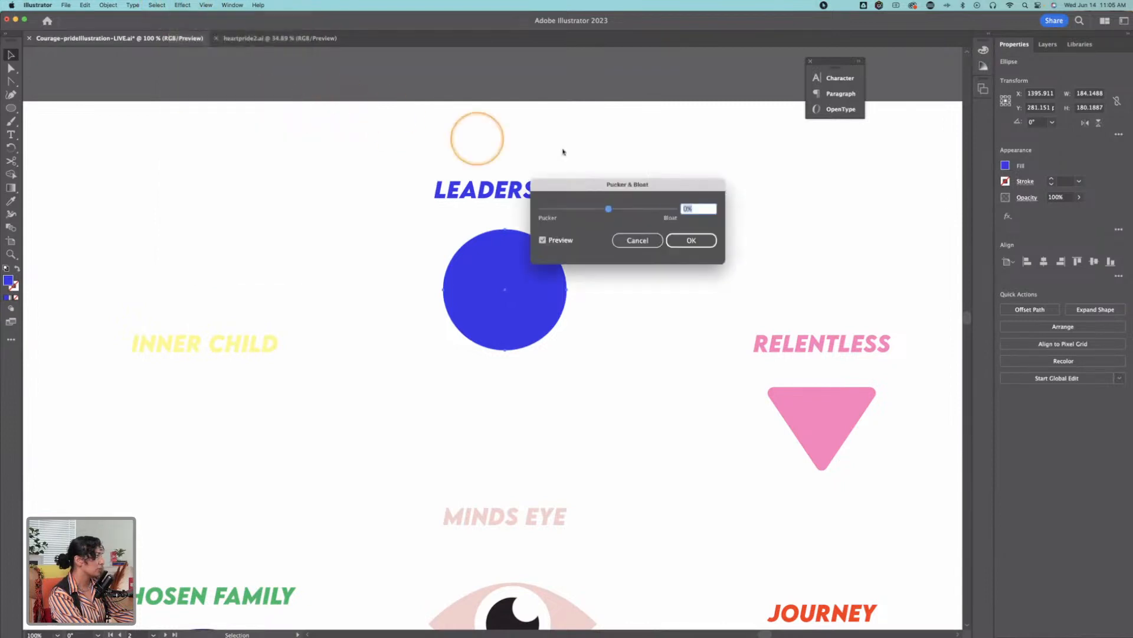
left_click_drag(641, 191, 676, 207)
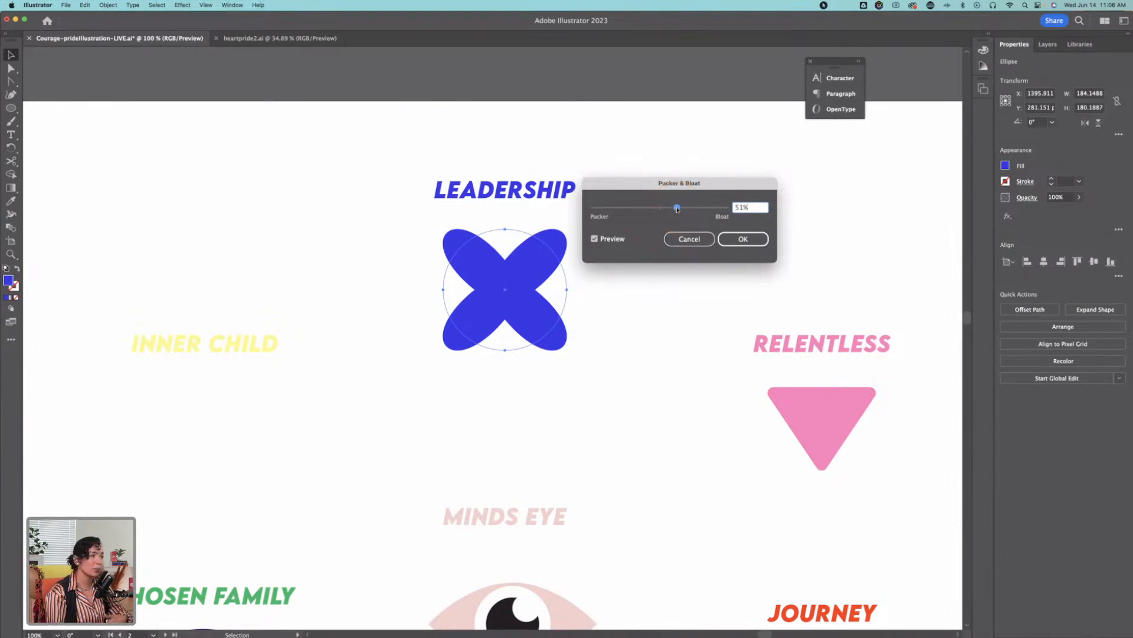
left_click_drag(677, 209, 680, 209)
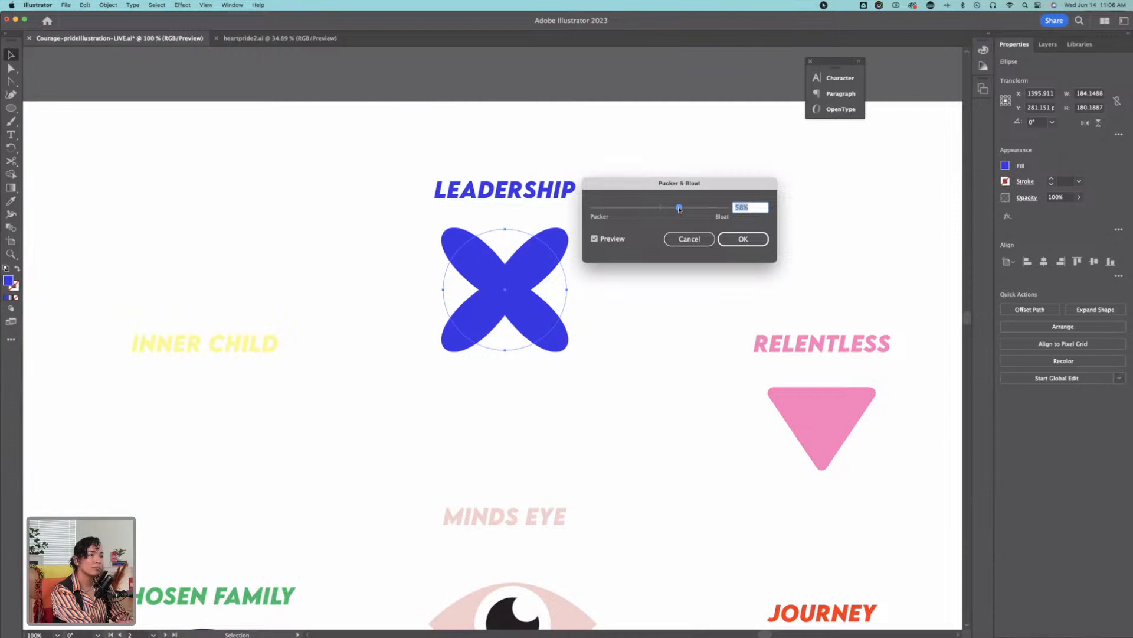
left_click_drag(680, 209, 678, 209)
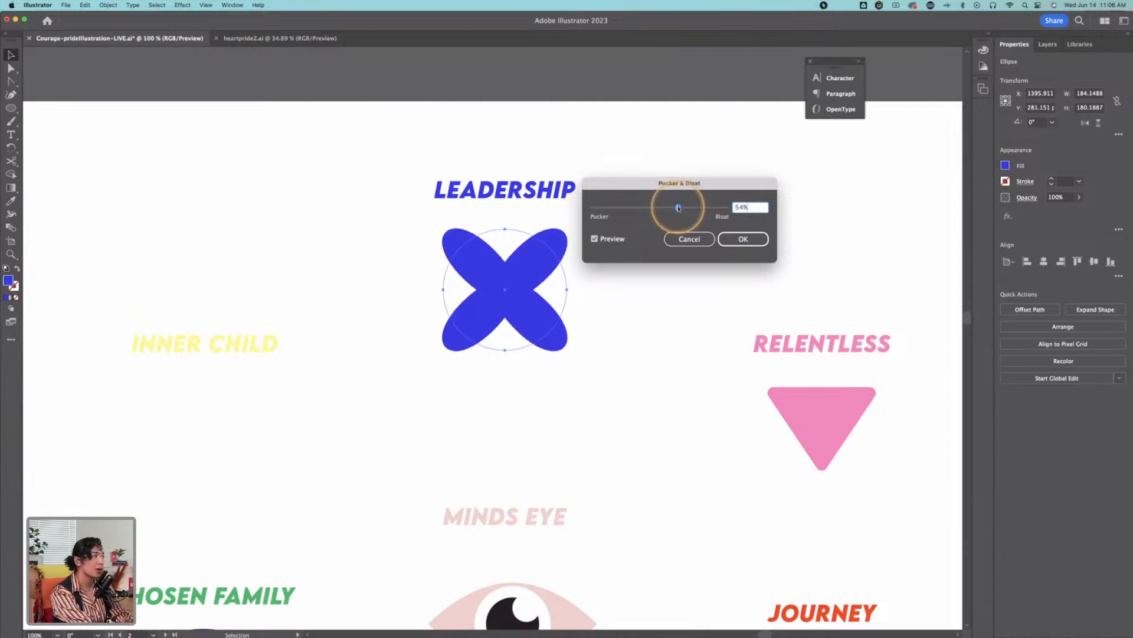
left_click(741, 238)
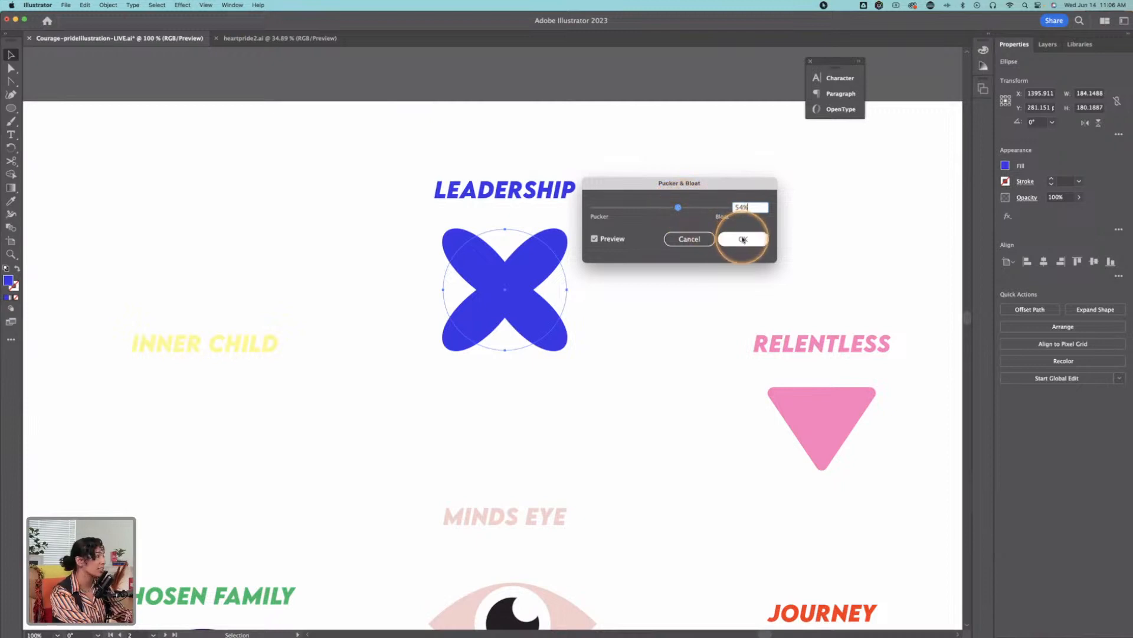
left_click_drag(679, 208, 683, 210)
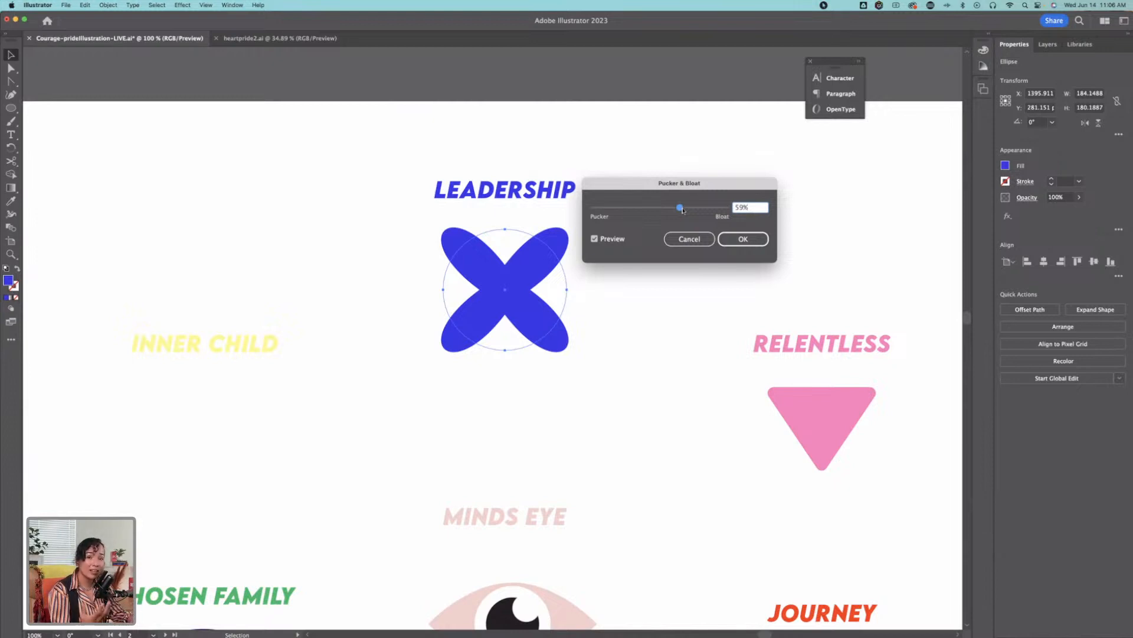
left_click(744, 239)
Step: Draw a square about 209 px wide below the INNER CHILD label
key("space")
left_click_drag(333, 244, 474, 172)
left_click_drag(11, 107, 66, 107)
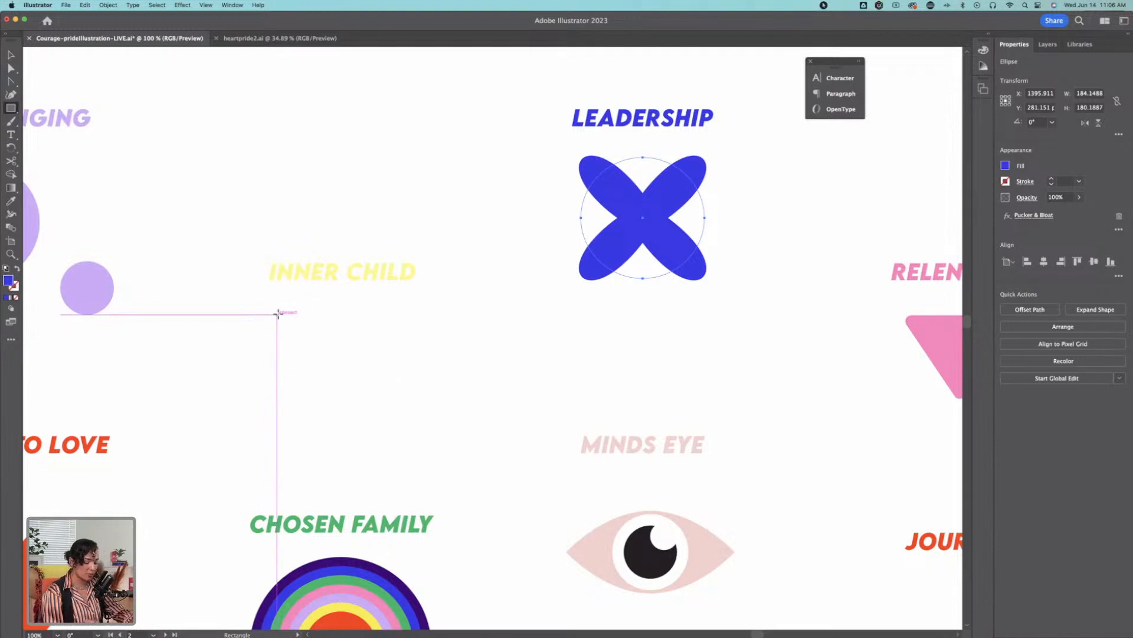
left_click_drag(277, 306, 417, 447)
Step: Fill the square with the pale yellow sampled from the INNER CHILD label and shift it left about 12 px
key("i")
left_click(397, 267)
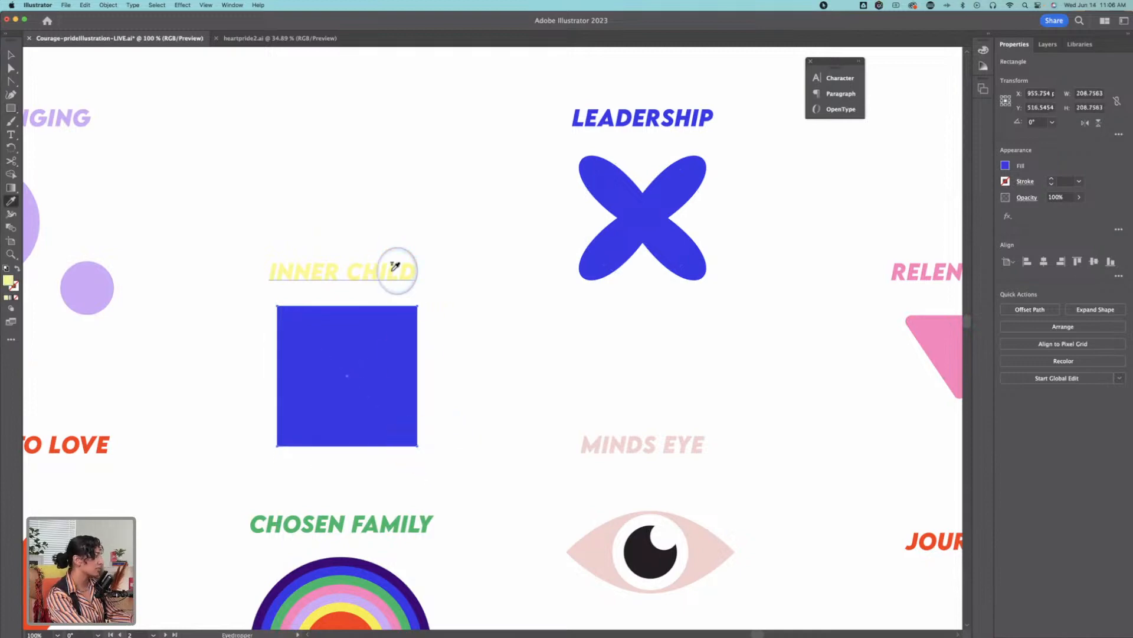
left_click(431, 254, "super")
key("z")
left_click(353, 353)
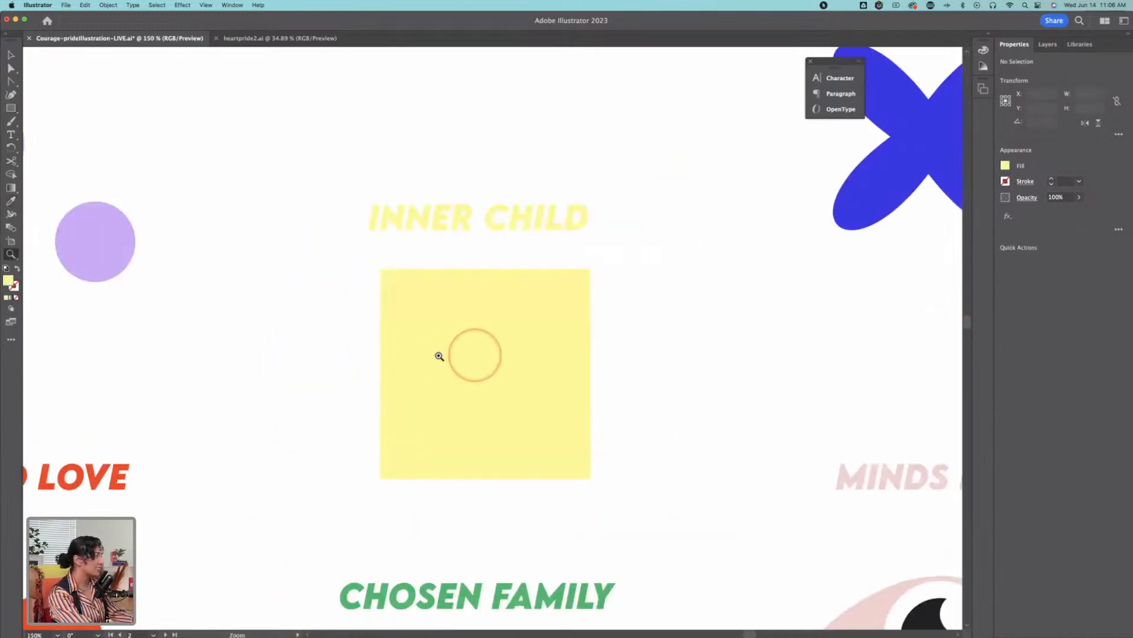
left_click(490, 350)
key("v")
scroll(498, 299, "down", 2)
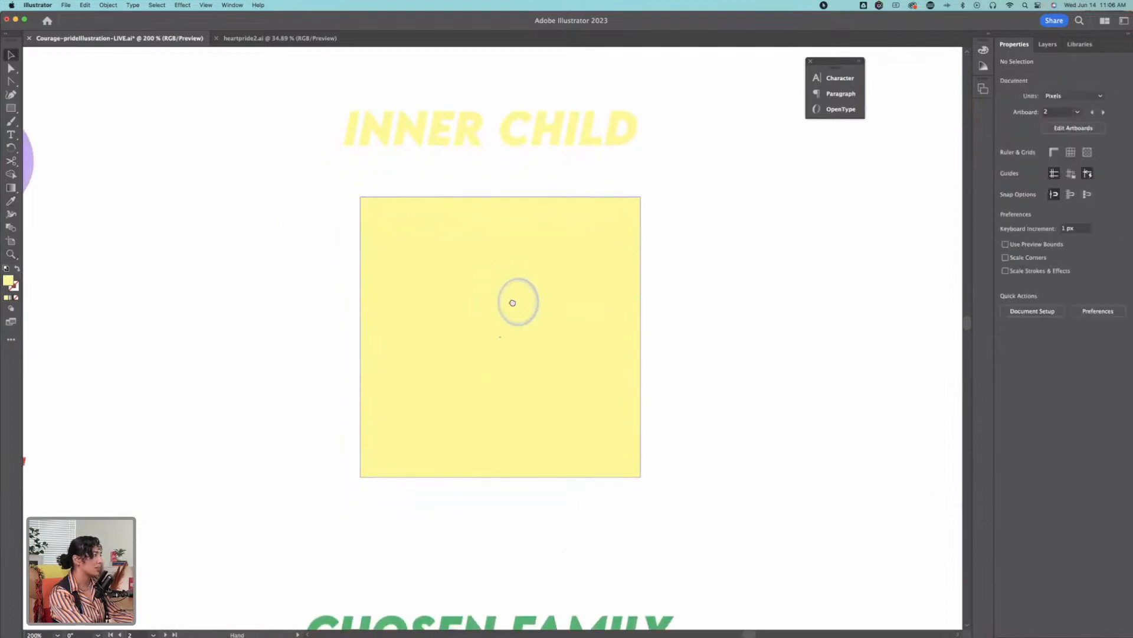
left_click_drag(515, 314, 499, 314)
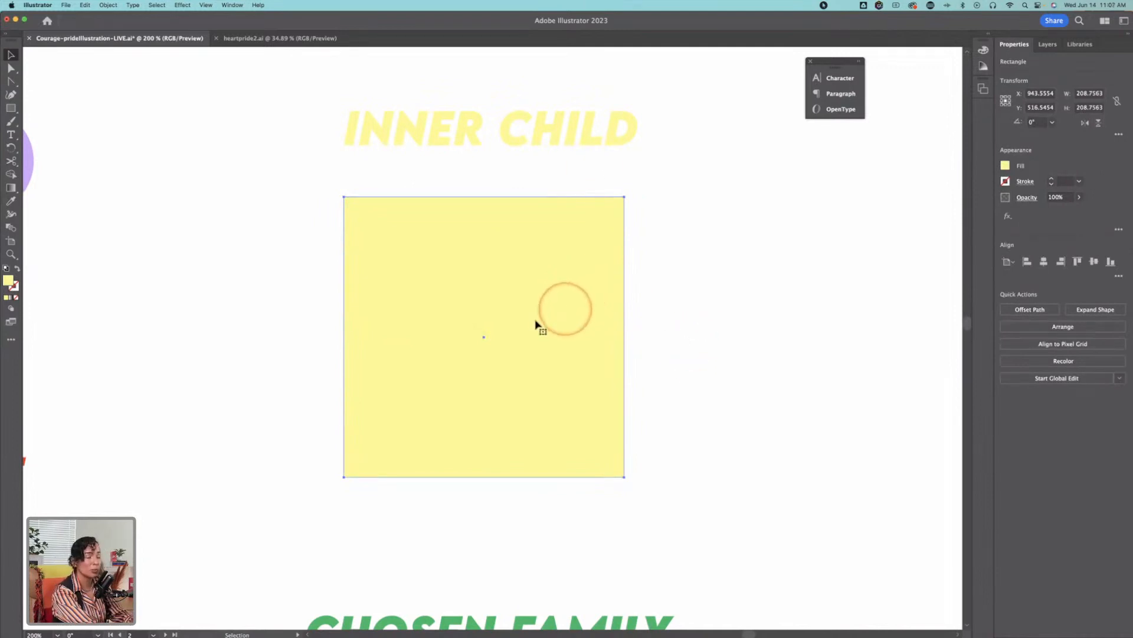
Step: Apply the Pucker & Bloat effect at 105% to the pale yellow square to form a four-petal flower
left_click(182, 6)
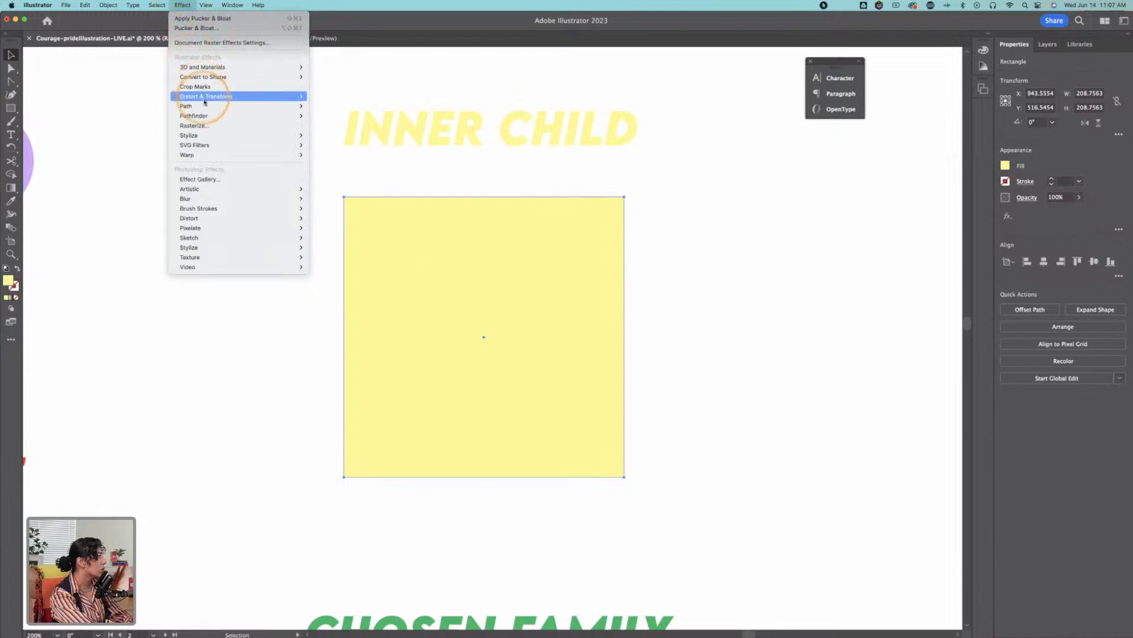
mouse_move(206, 96)
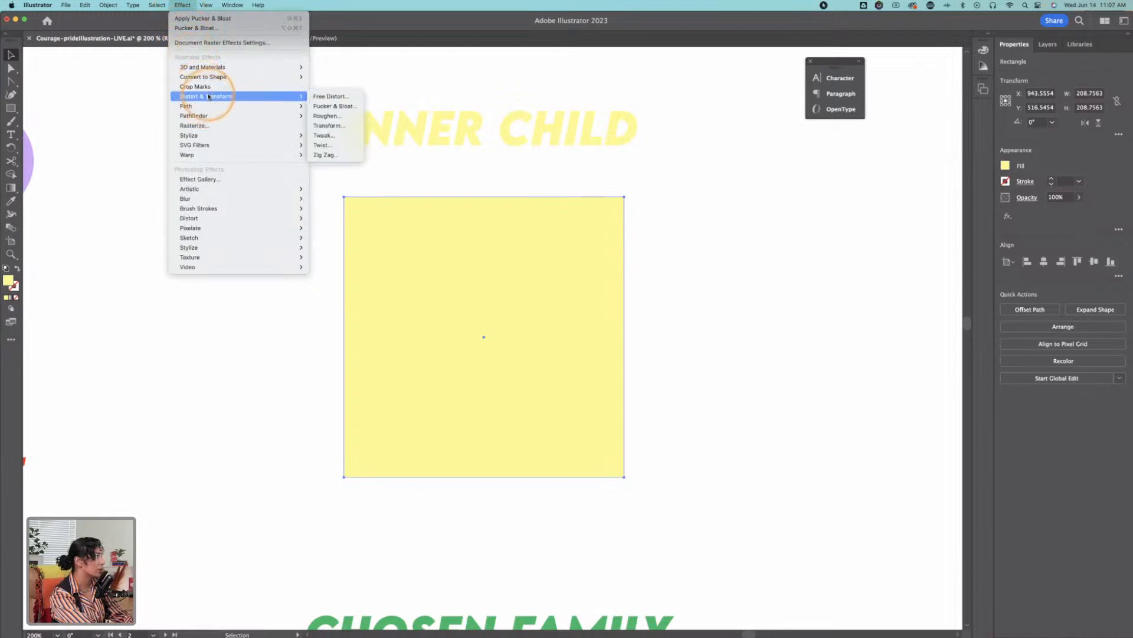
left_click(336, 107)
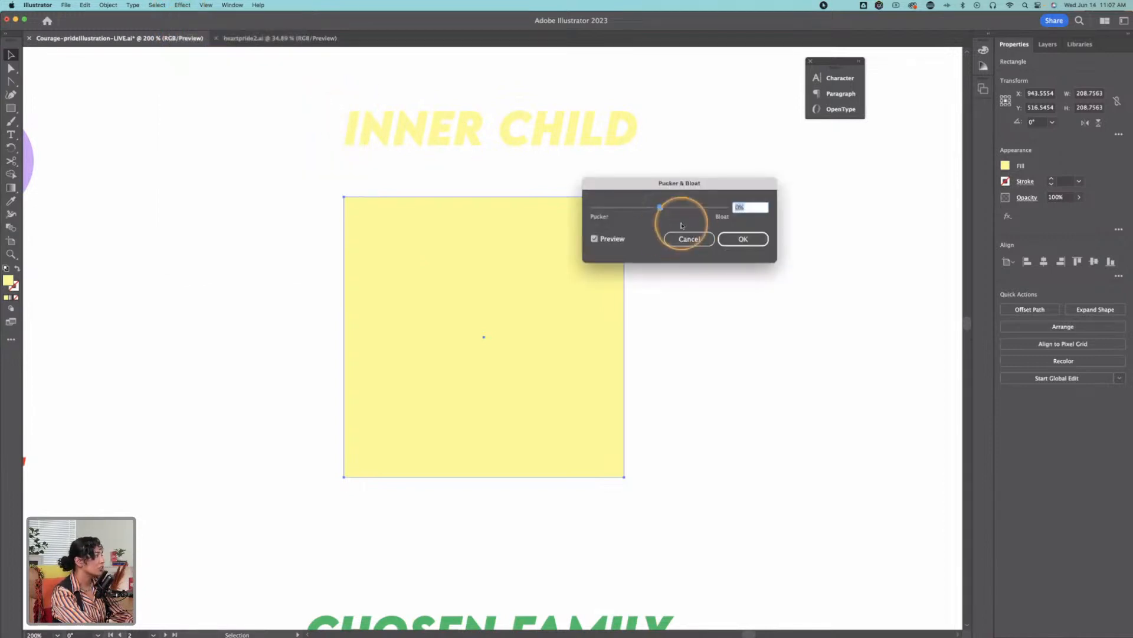
left_click_drag(681, 187, 796, 192)
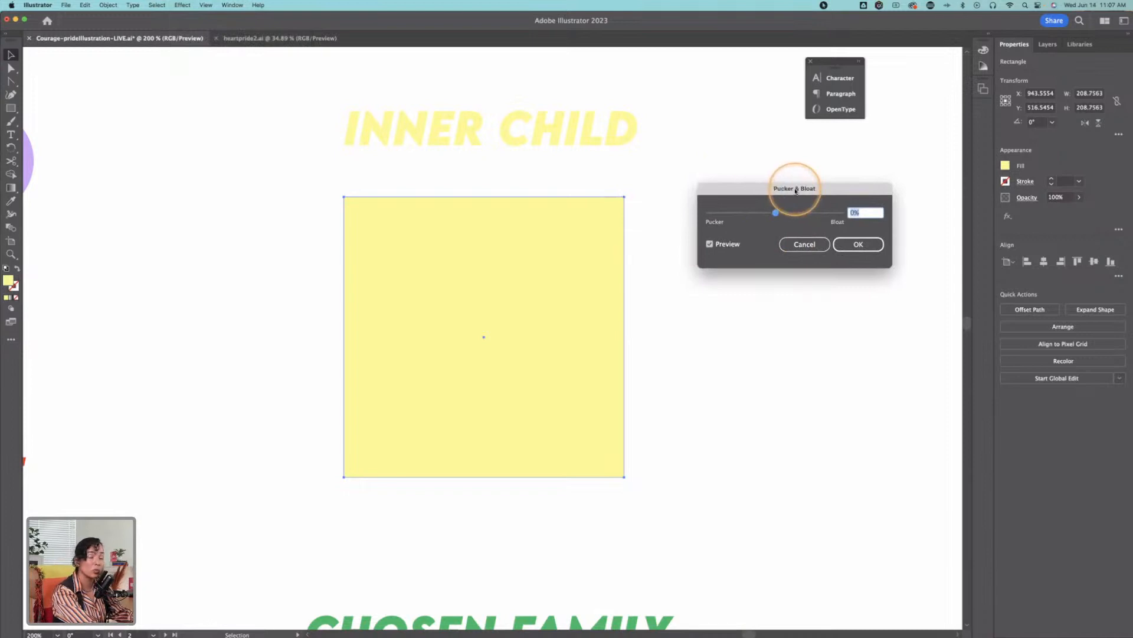
mouse_move(777, 214)
left_mouse_down()
mouse_move(815, 215)
mouse_move(745, 214)
mouse_move(796, 216)
left_mouse_up()
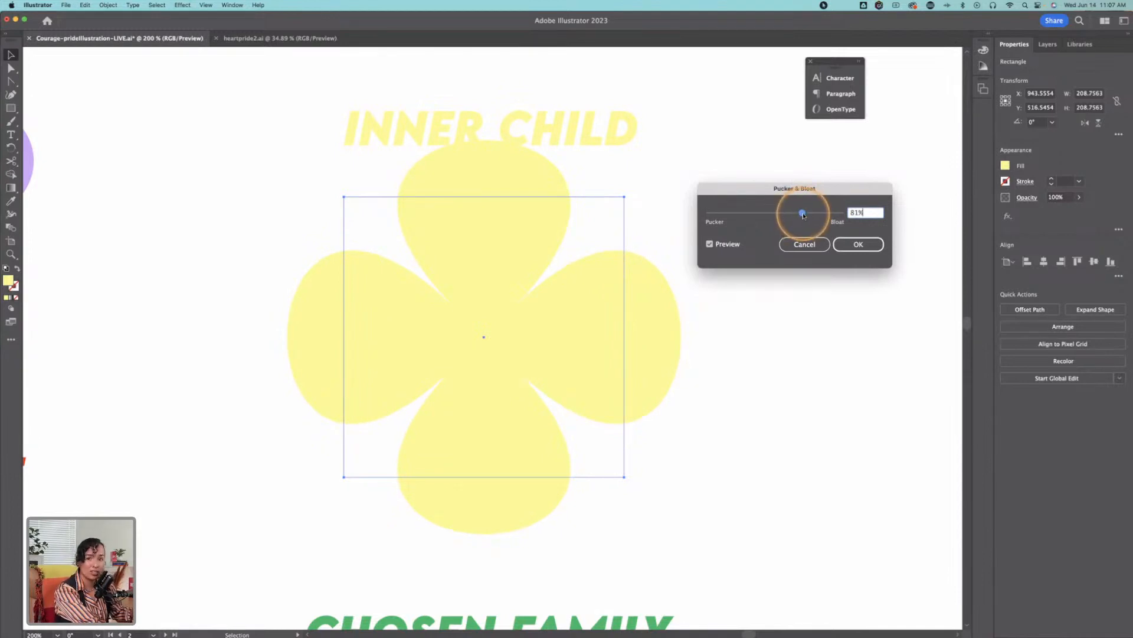
left_click_drag(804, 215, 809, 214)
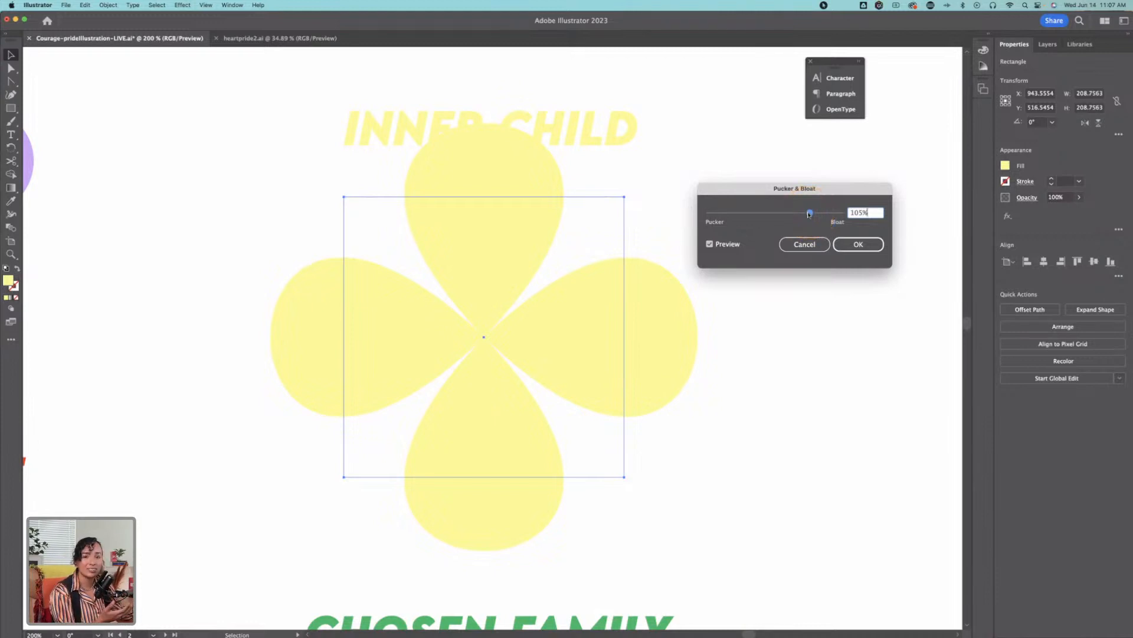
left_click(859, 244)
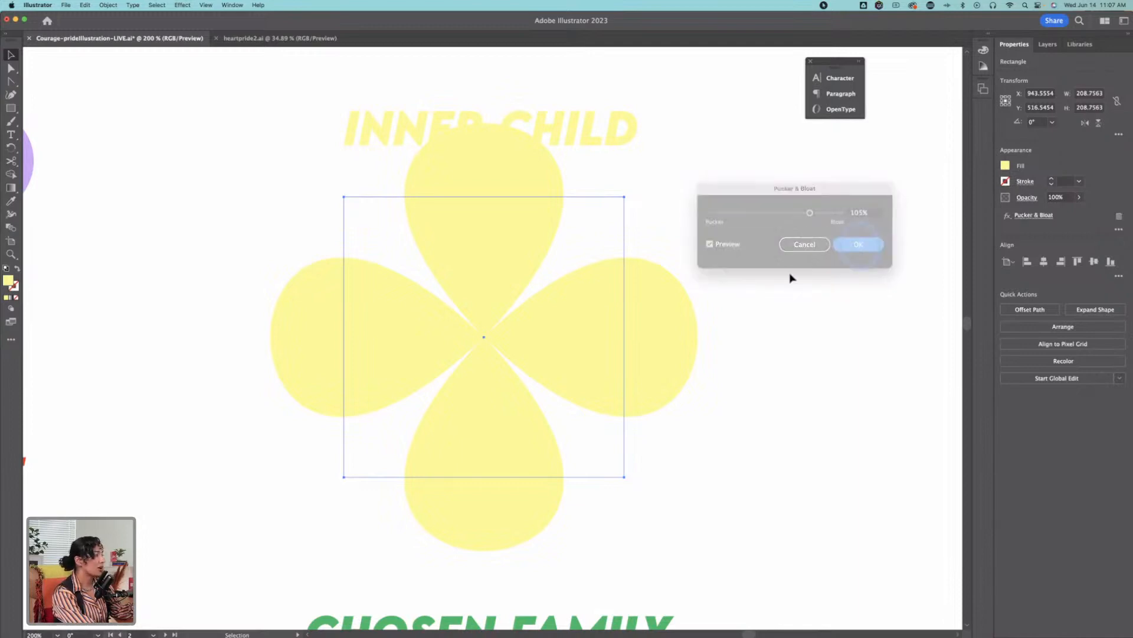
Step: Scale the yellow flower's base square down to about 148 px and centre the flower beneath the INNER CHILD label
key("e")
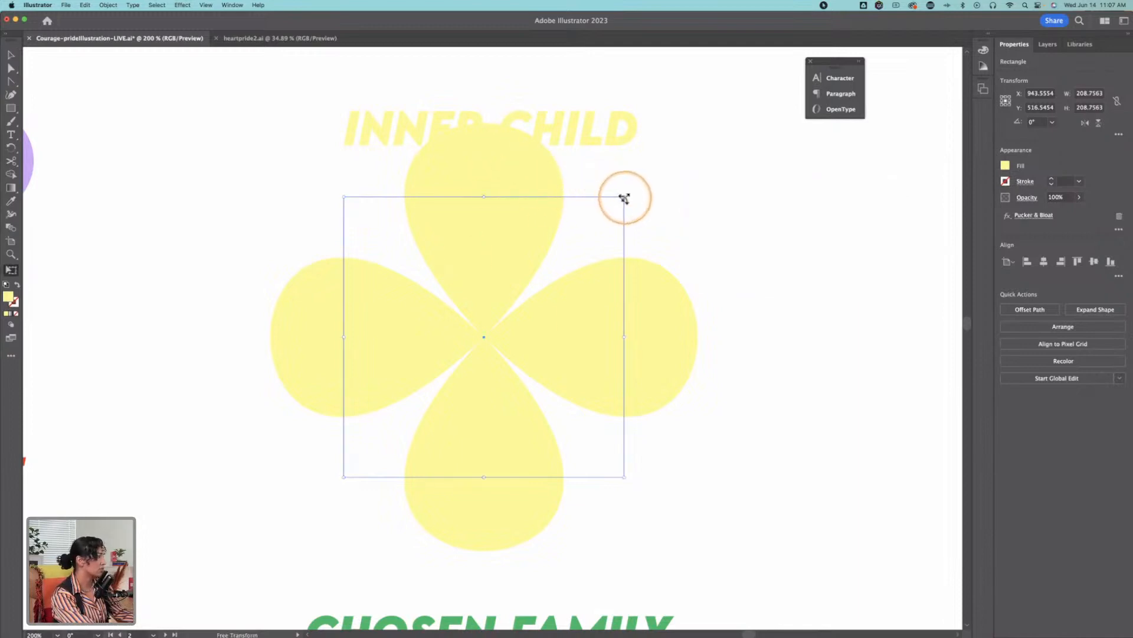
left_click_drag(622, 195, 540, 274)
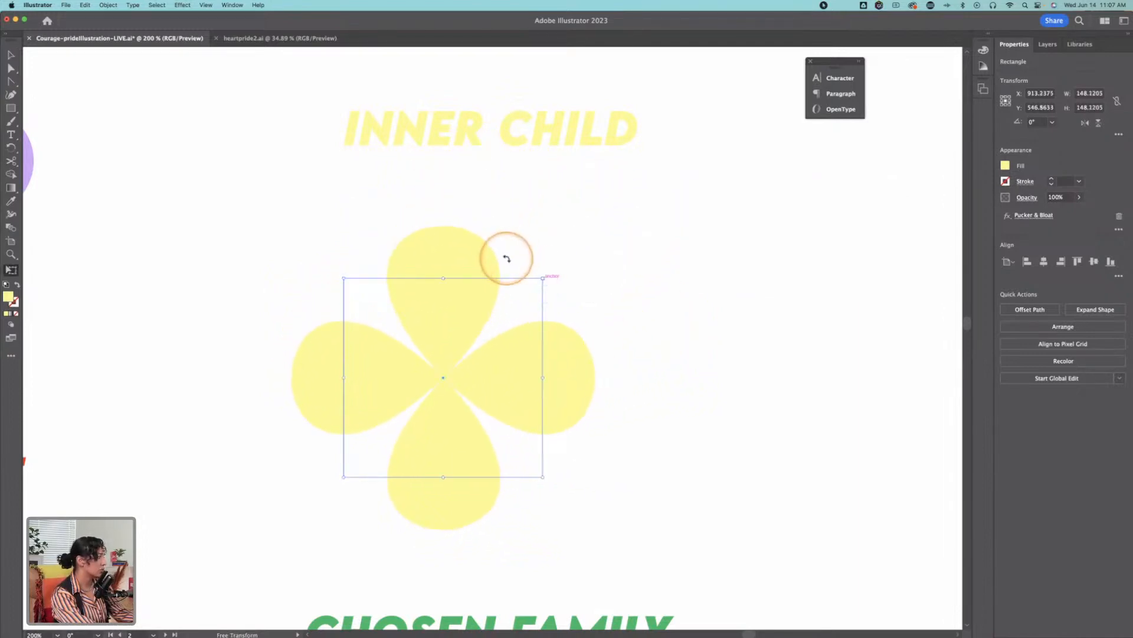
left_click_drag(455, 321, 517, 293)
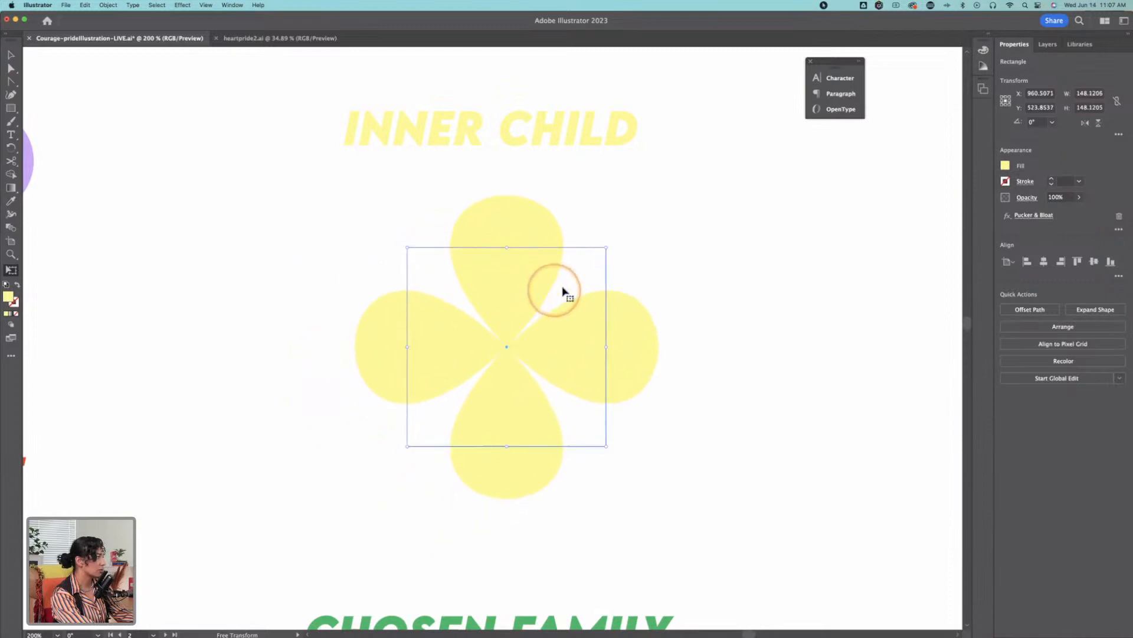
Step: Swap fill and stroke and draw an unfilled rectangle about 269 by 173 px below the COMMUNITY label
key("z")
left_click(693, 309, "alt")
left_click(597, 332, "alt")
left_click(582, 342, "alt")
left_click_drag(583, 342, 366, 332)
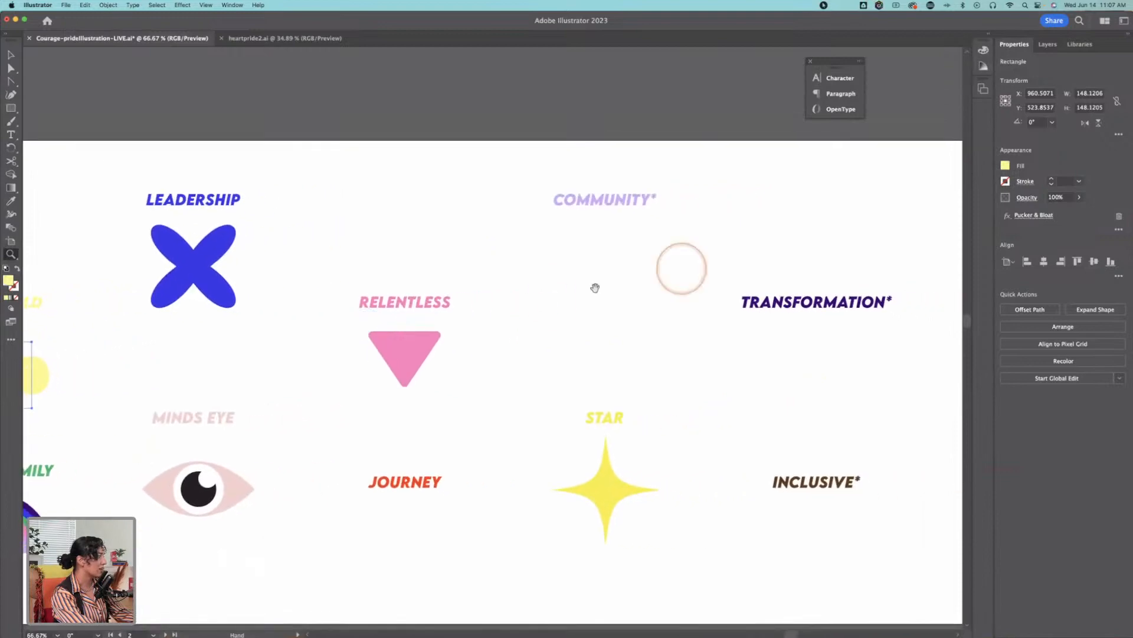
left_click_drag(597, 309, 610, 246)
left_click(600, 253)
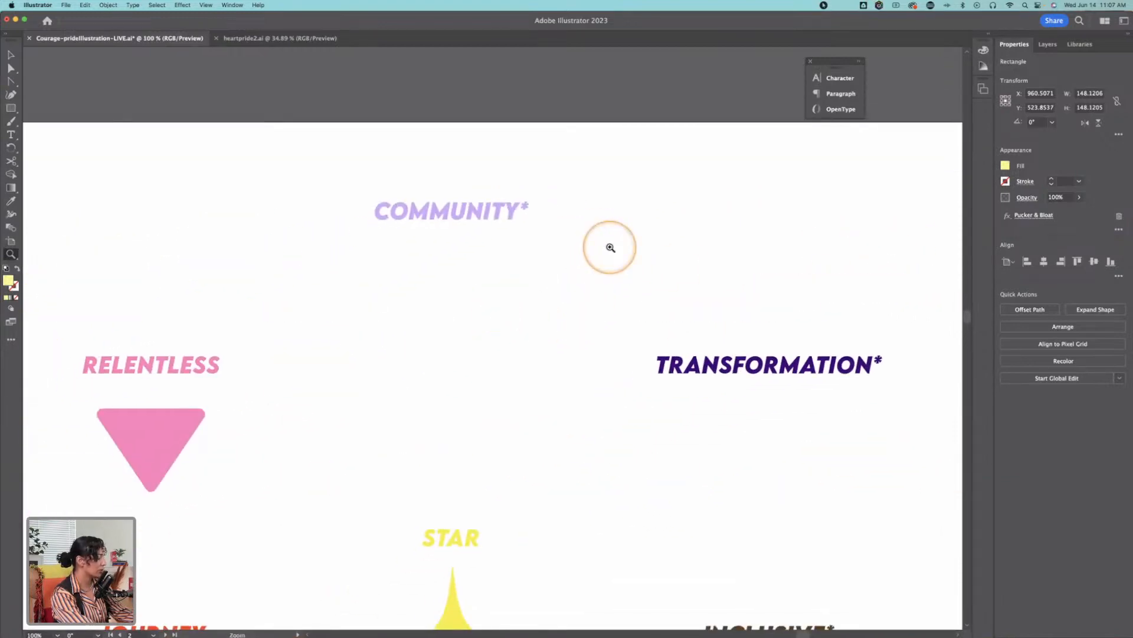
left_click(10, 108)
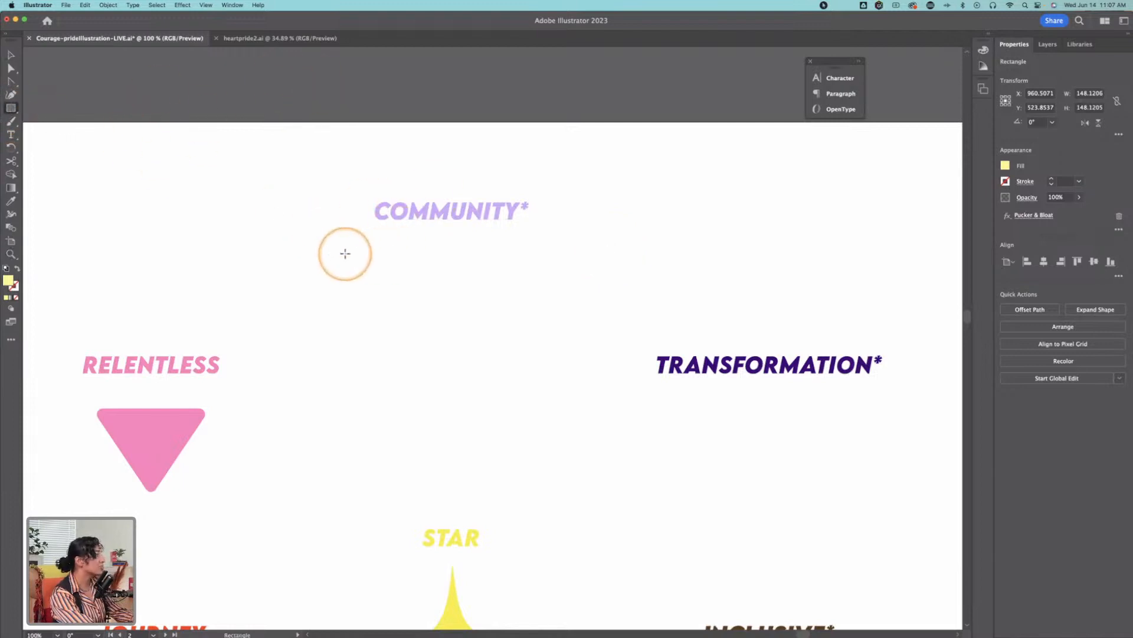
left_click(18, 269)
mouse_move(323, 266)
left_mouse_down()
mouse_move(519, 423)
mouse_move(516, 384)
mouse_move(503, 382)
left_mouse_up()
Step: Set the stroke weight of the rectangle below COMMUNITY to 8 pt and keep the rectangle selected
key("v")
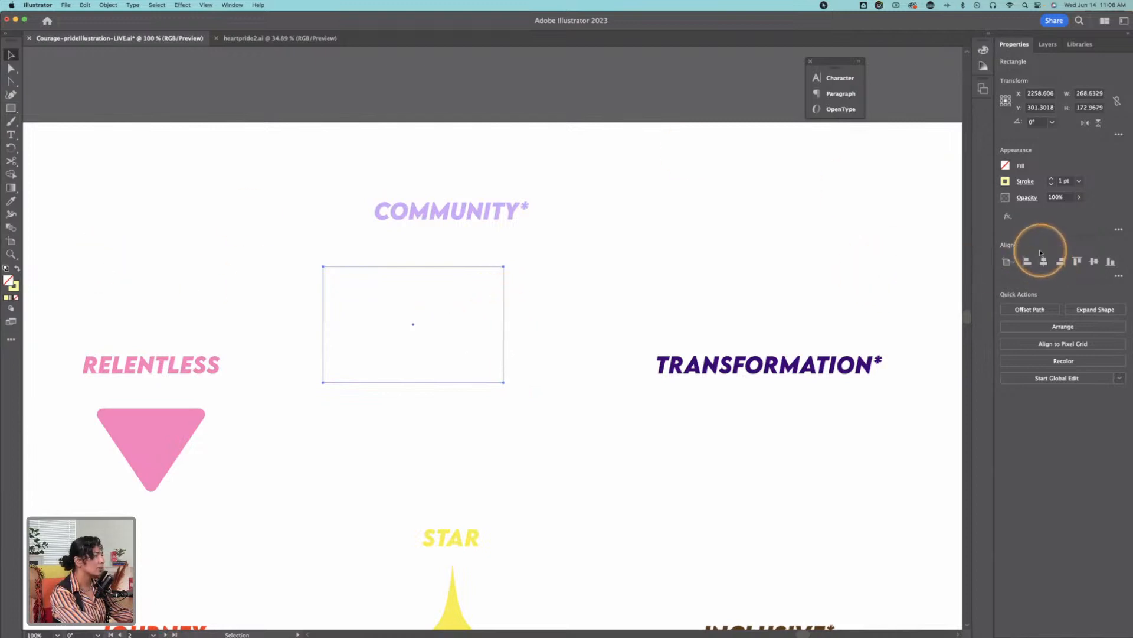
left_click(1052, 179)
left_click(1052, 179)
left_click(1051, 178)
left_click(1052, 179)
left_click(1051, 179)
left_click(1052, 179)
left_click(1052, 179)
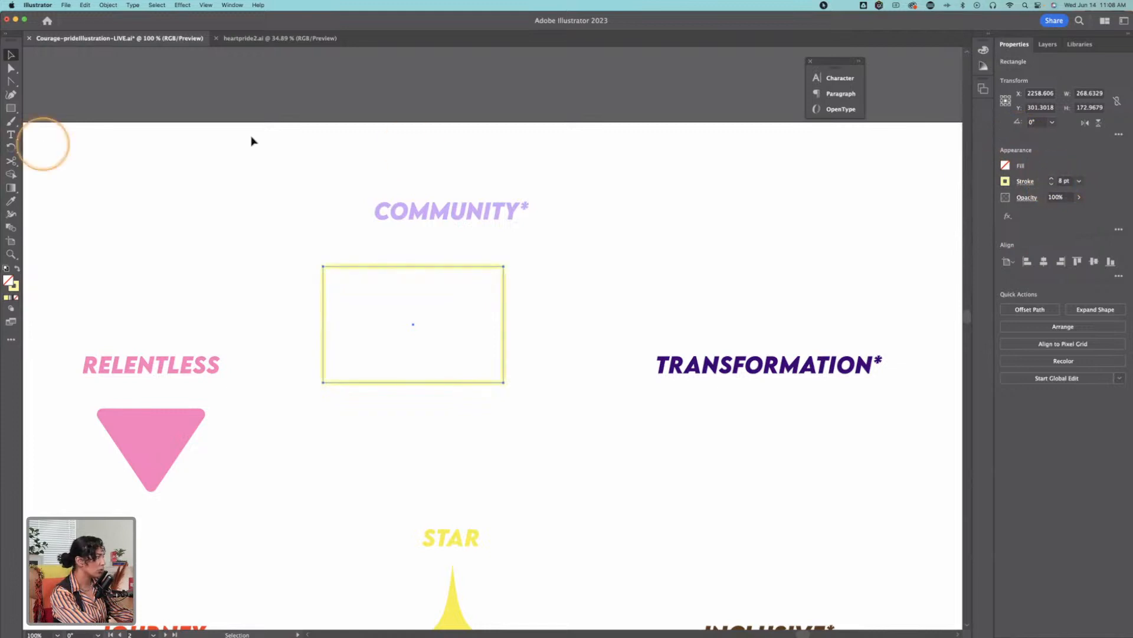
left_click(304, 253)
left_click(358, 269)
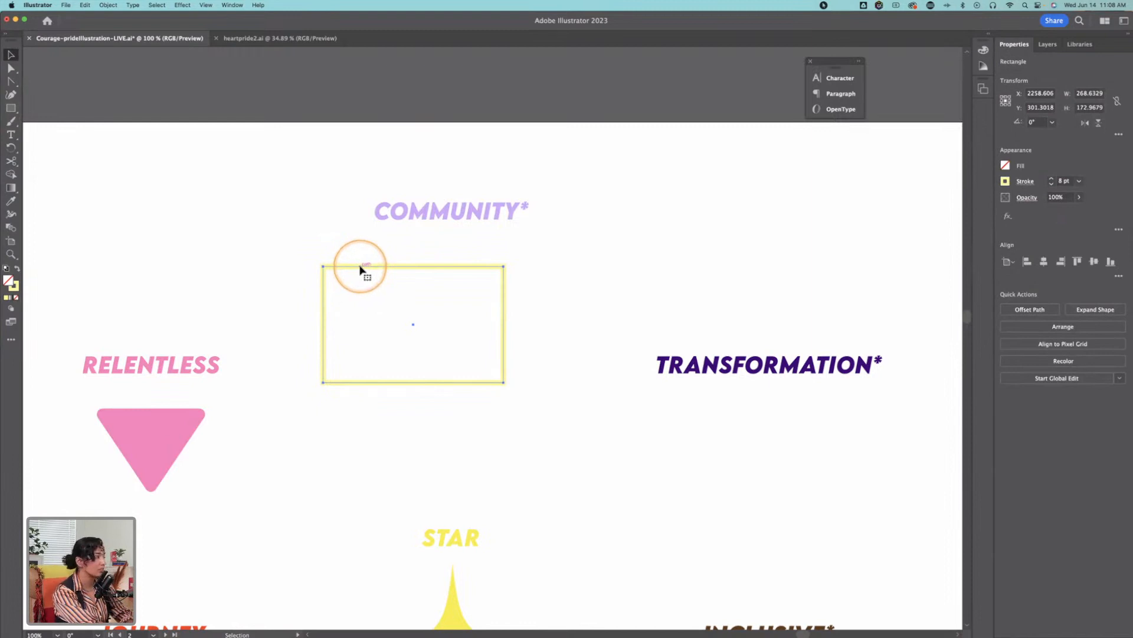
Step: Look over the colour squares below the artboard and switch the workspace to Painting
left_click_drag(83, 278, 60, 40)
left_click_drag(367, 185, 88, 193)
left_click_drag(674, 369, 643, 366)
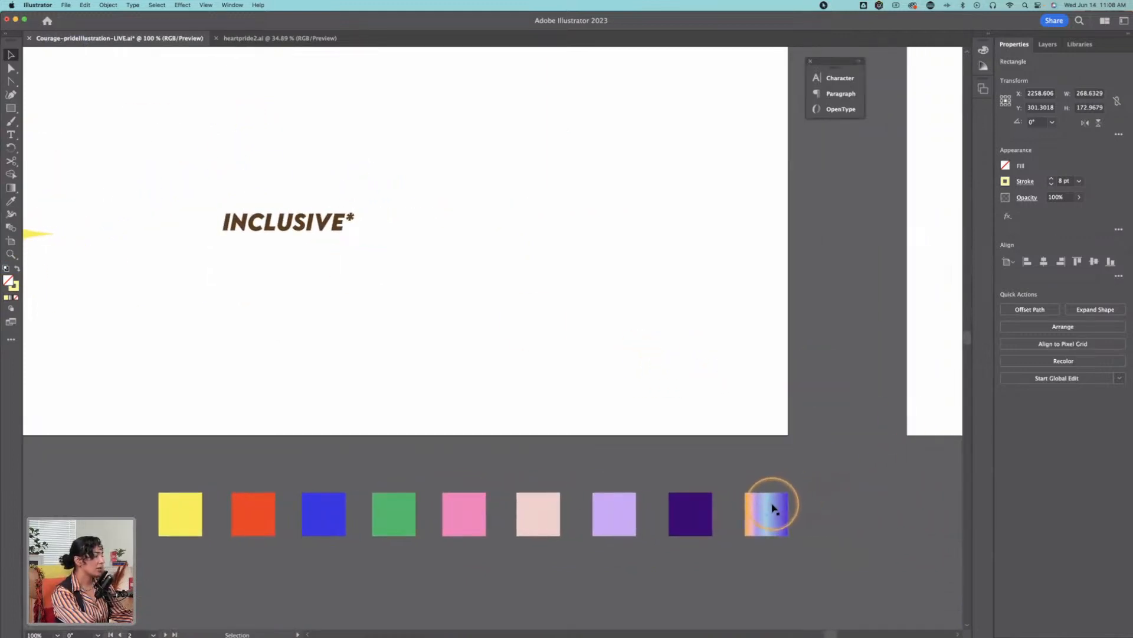
left_click(235, 5)
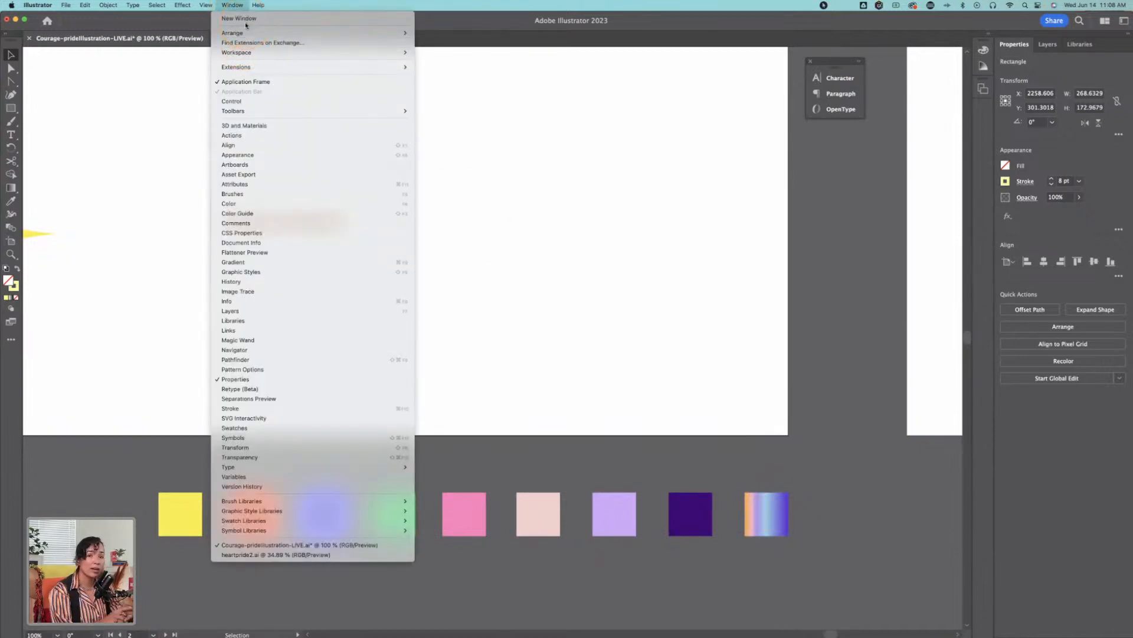
mouse_move(254, 52)
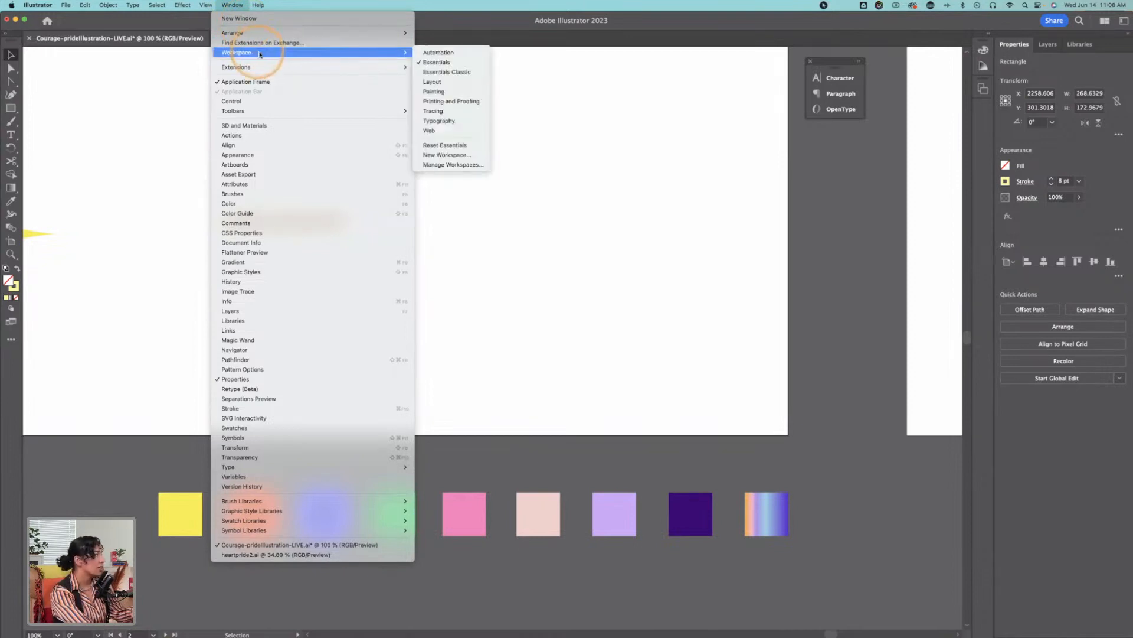
left_click(449, 93)
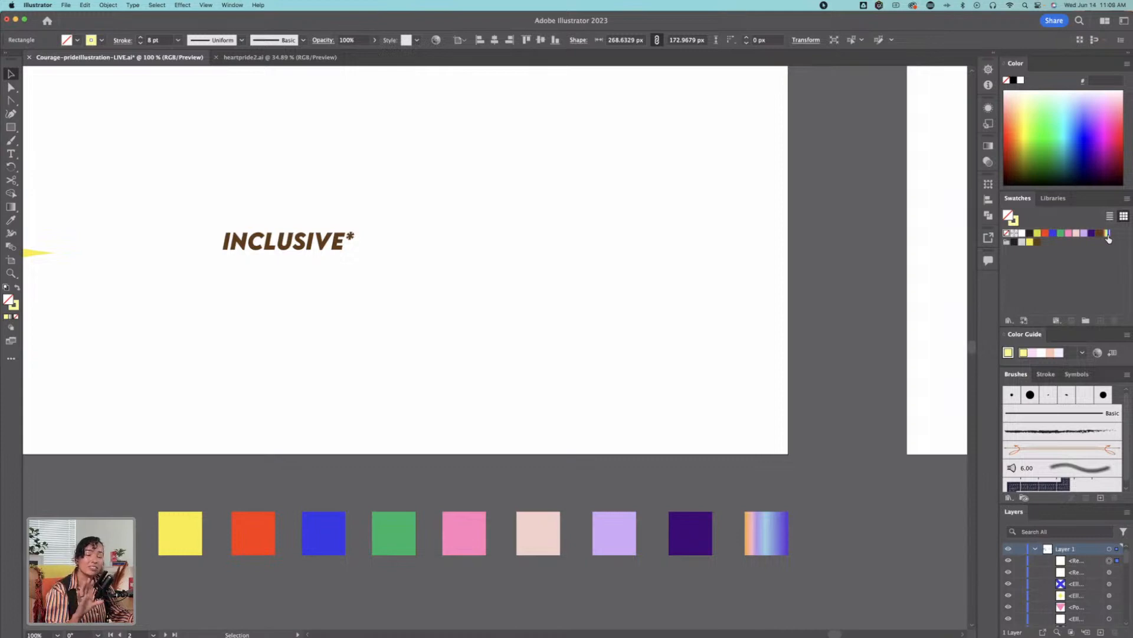
Step: Apply the rainbow gradient swatch to the rectangle below COMMUNITY, swap it to the stroke, and remove the fill
key("space")
left_click_drag(397, 189, 767, 304)
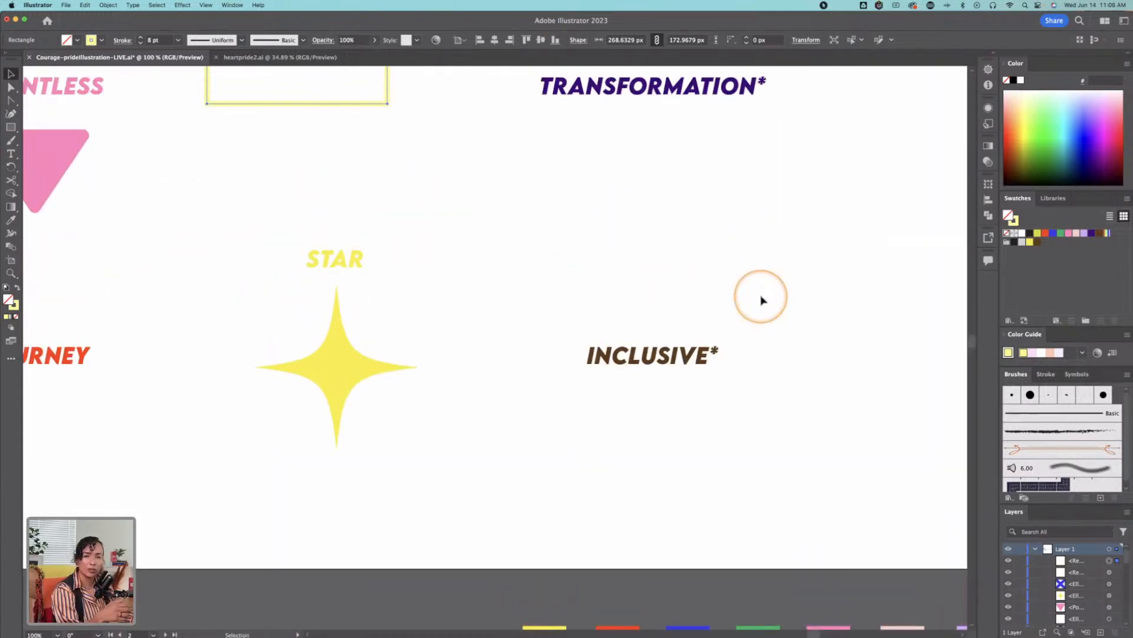
scroll(467, 301, "up", 5)
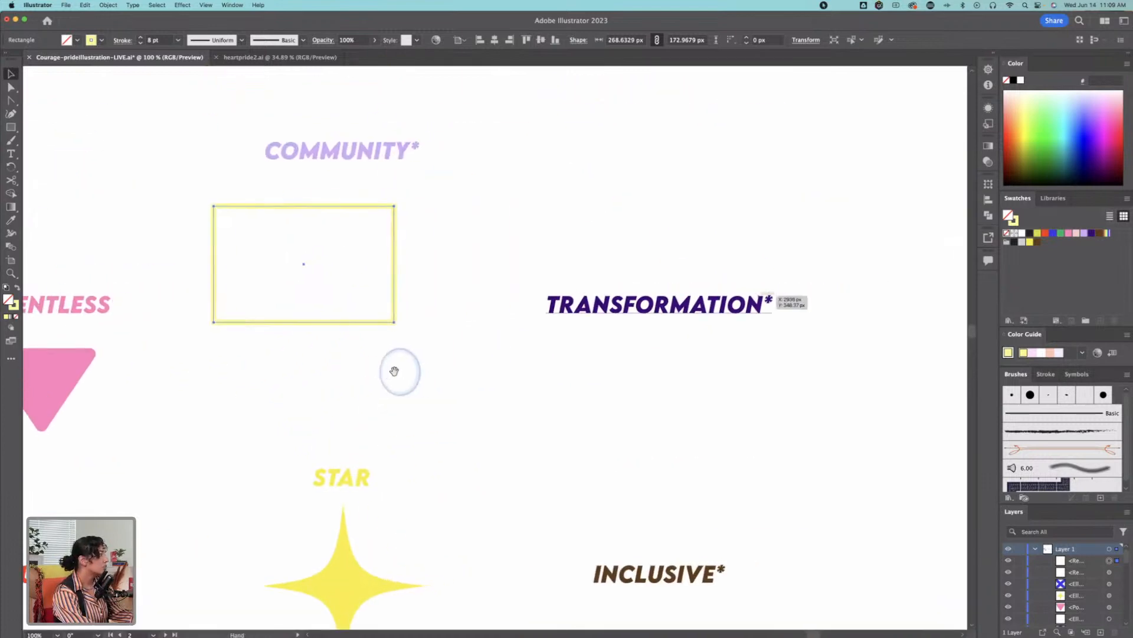
left_click(1108, 233)
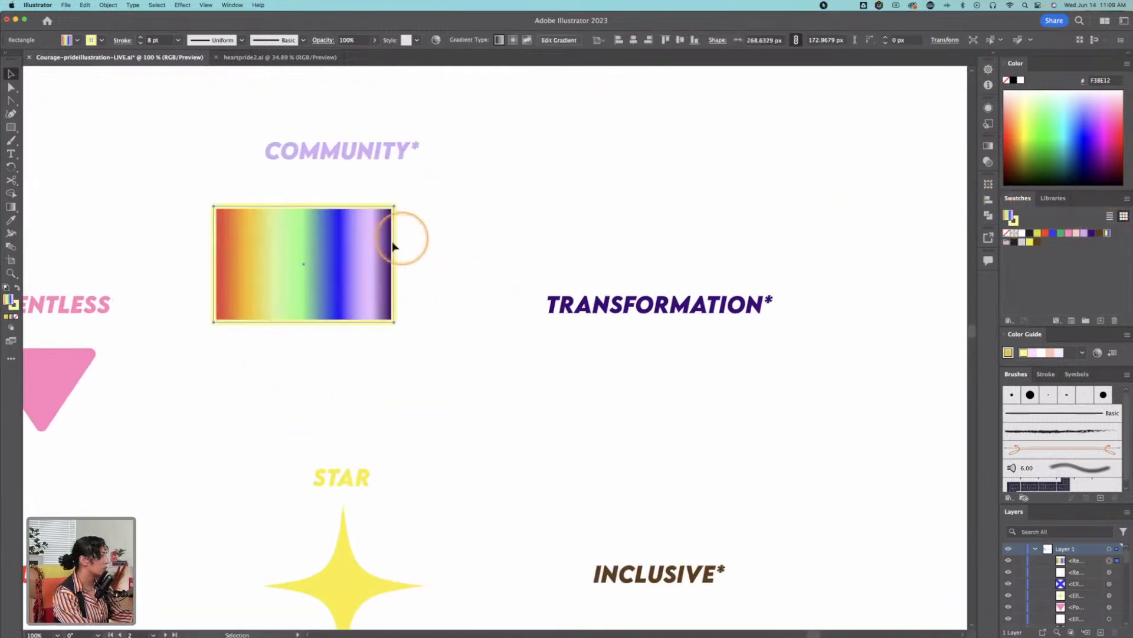
left_click(17, 288)
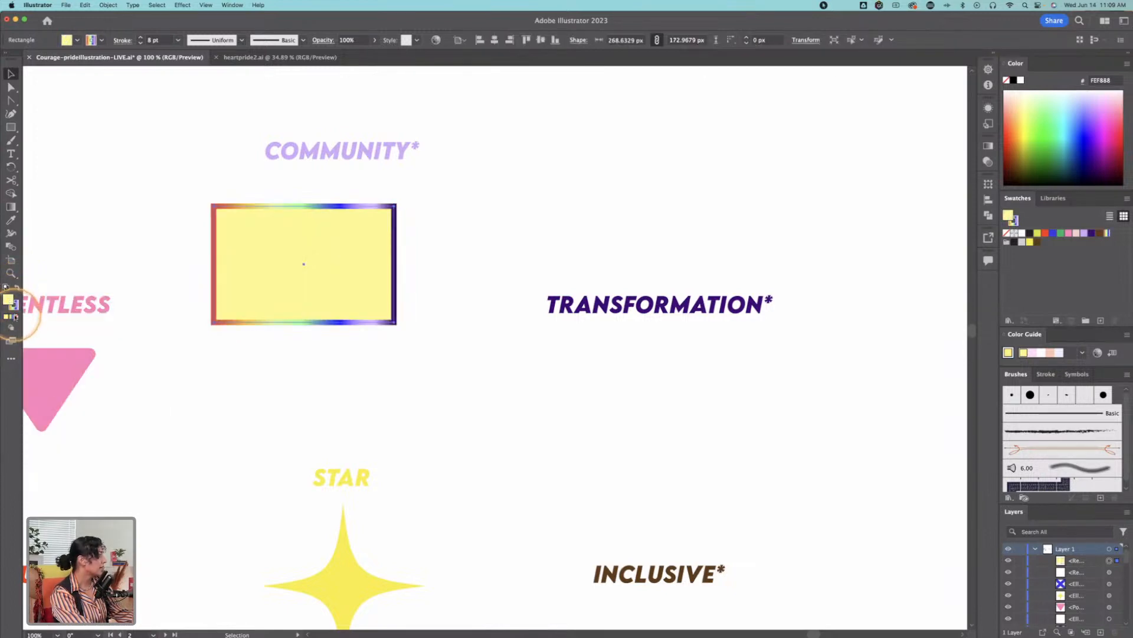
left_click(16, 316)
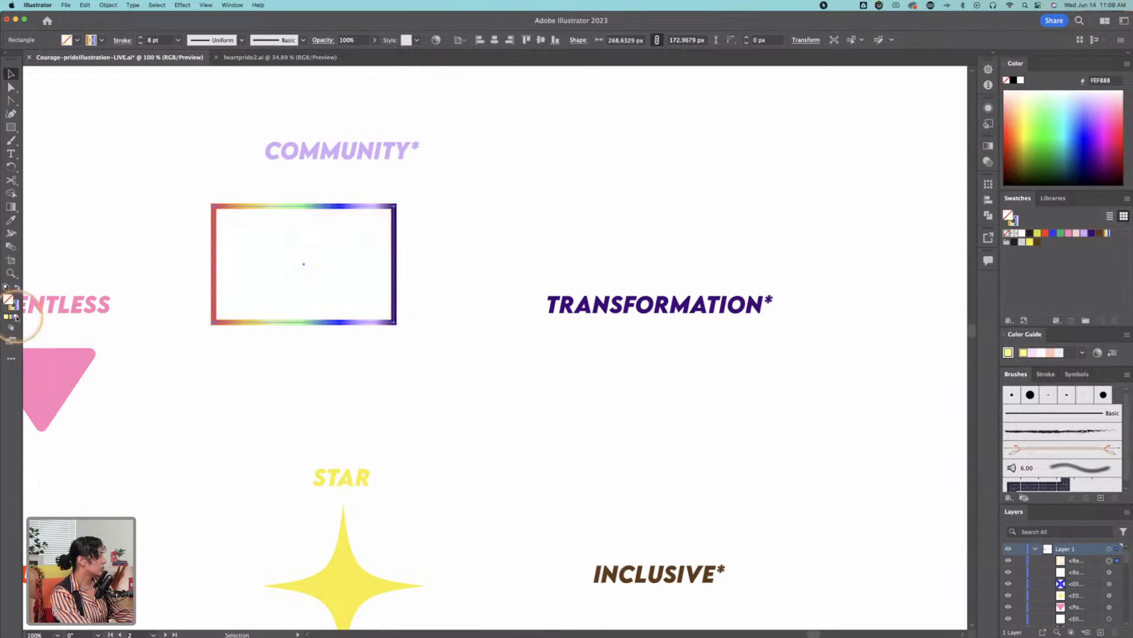
left_click(190, 200)
left_click(395, 207)
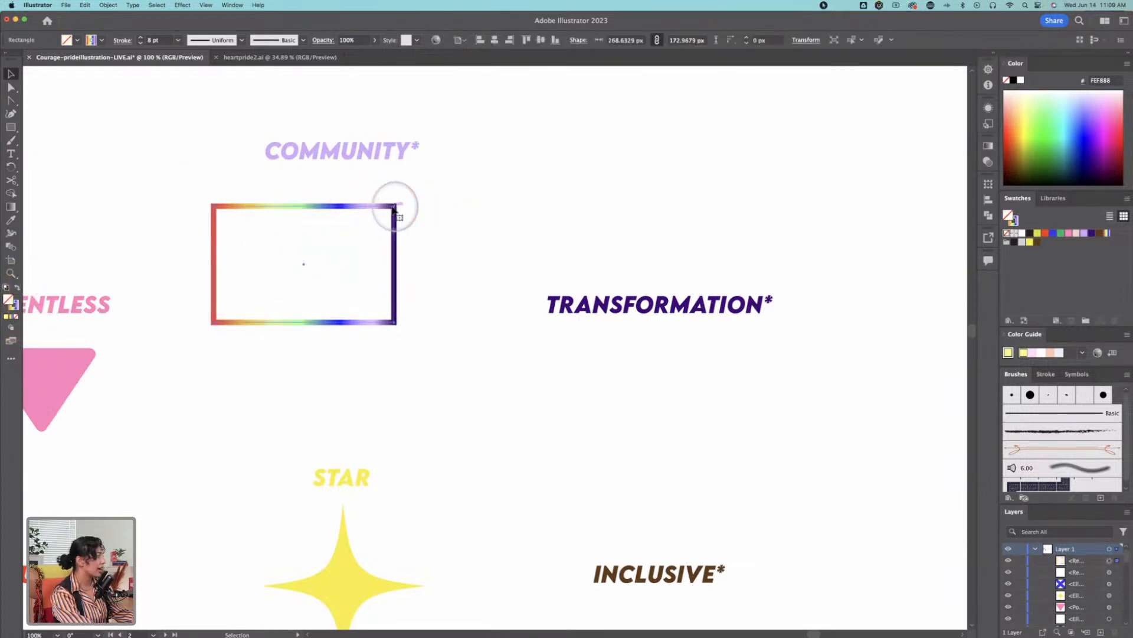
Step: Try rounding all corners of the gradient-stroked rectangle to about 18.7 px, and undo the rounding
key("z")
left_click(277, 210)
left_click(446, 350)
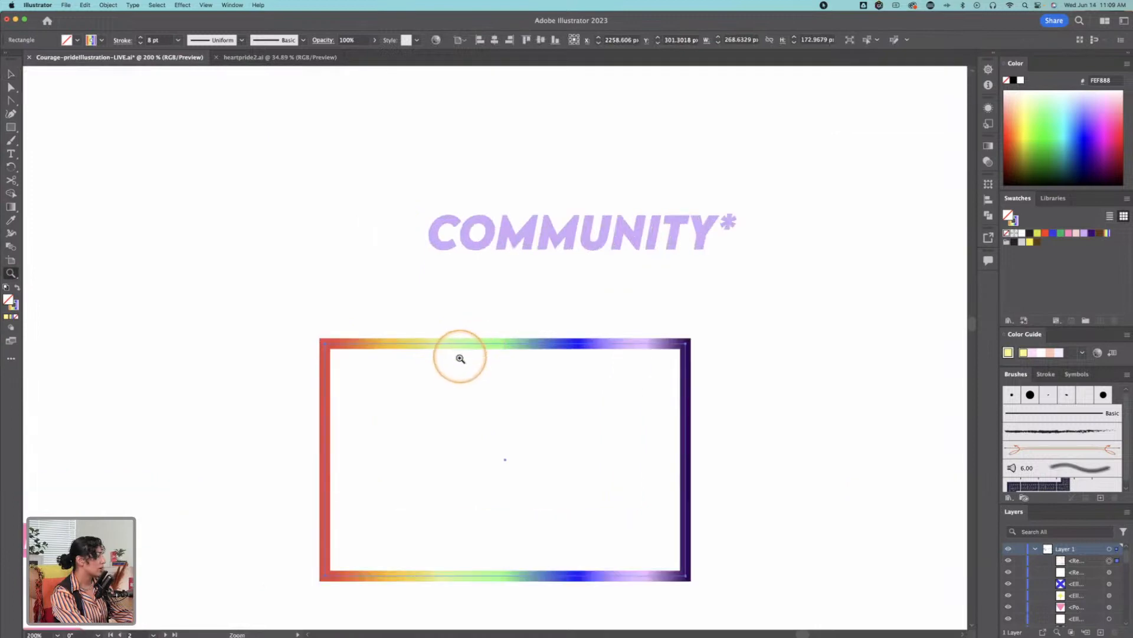
left_click_drag(440, 328, 358, 186)
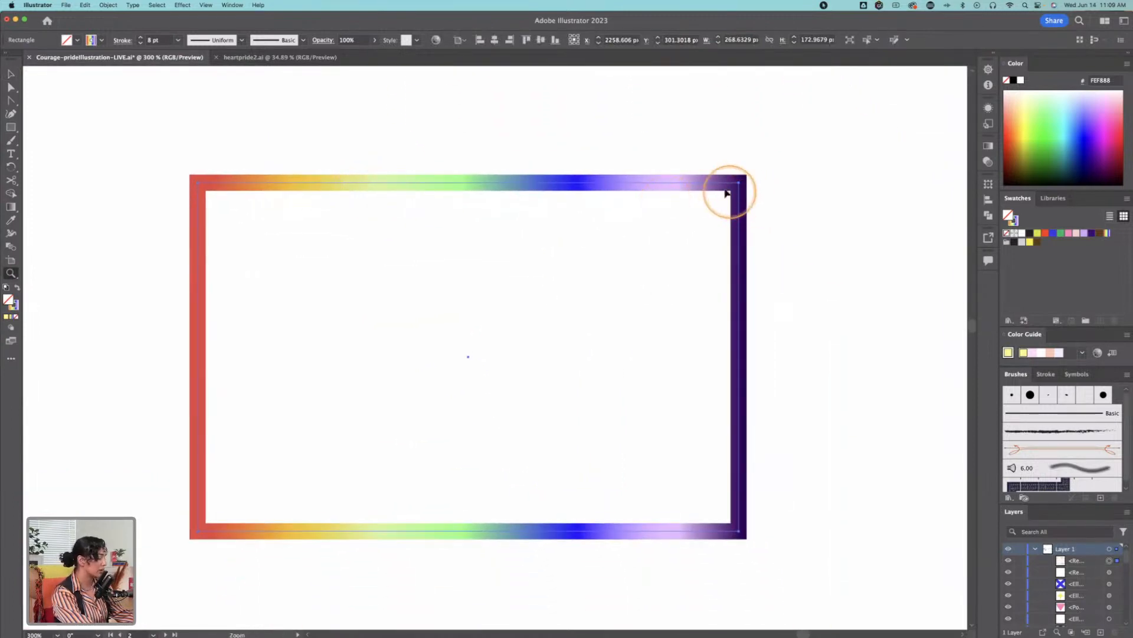
key("a")
left_click_drag(734, 193, 705, 225)
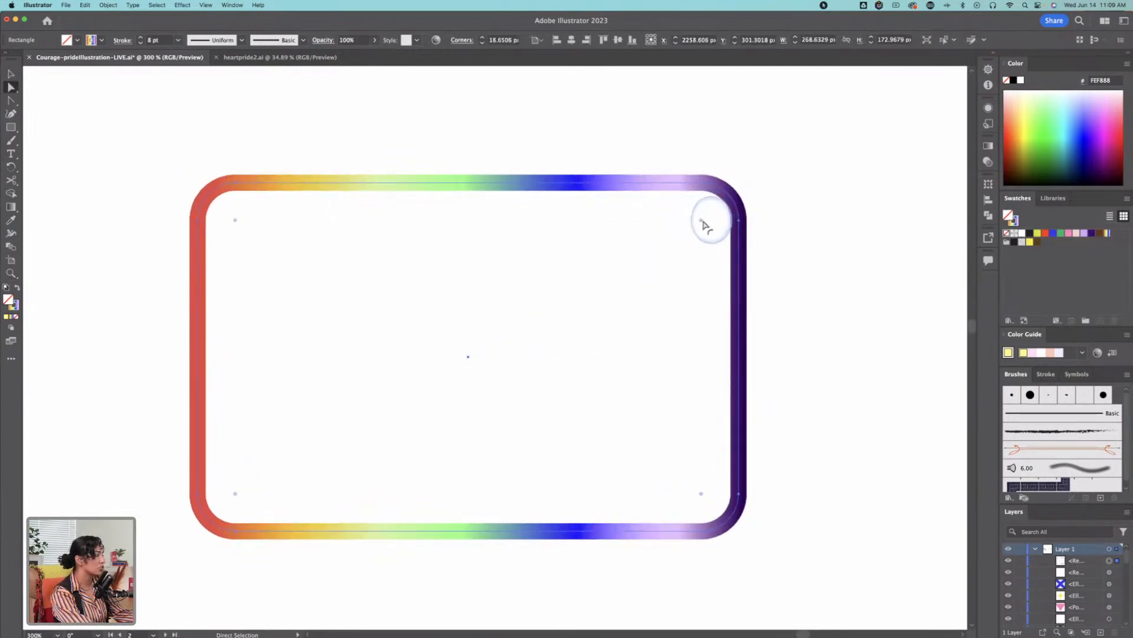
key("super+z")
left_click(761, 179)
Step: Duplicate the gradient-stroked rectangle below COMMUNITY, offsetting the copy down and to the right so the two overlap
key("z")
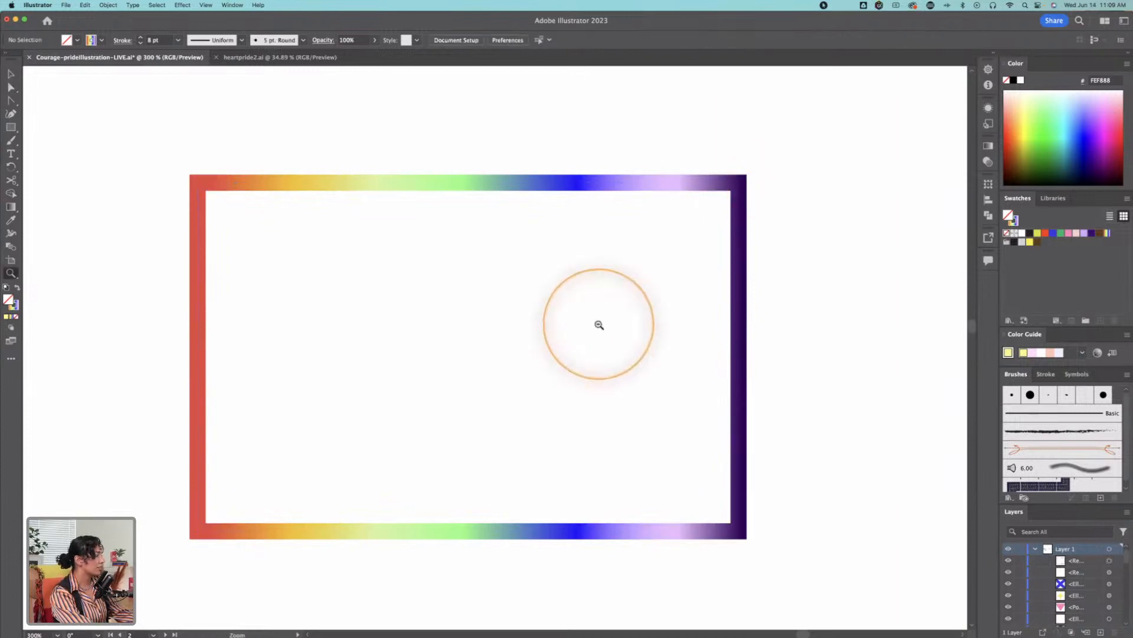
left_click(599, 324, "alt")
left_click(617, 335, "alt")
key("v")
left_click_drag(397, 285, 529, 350)
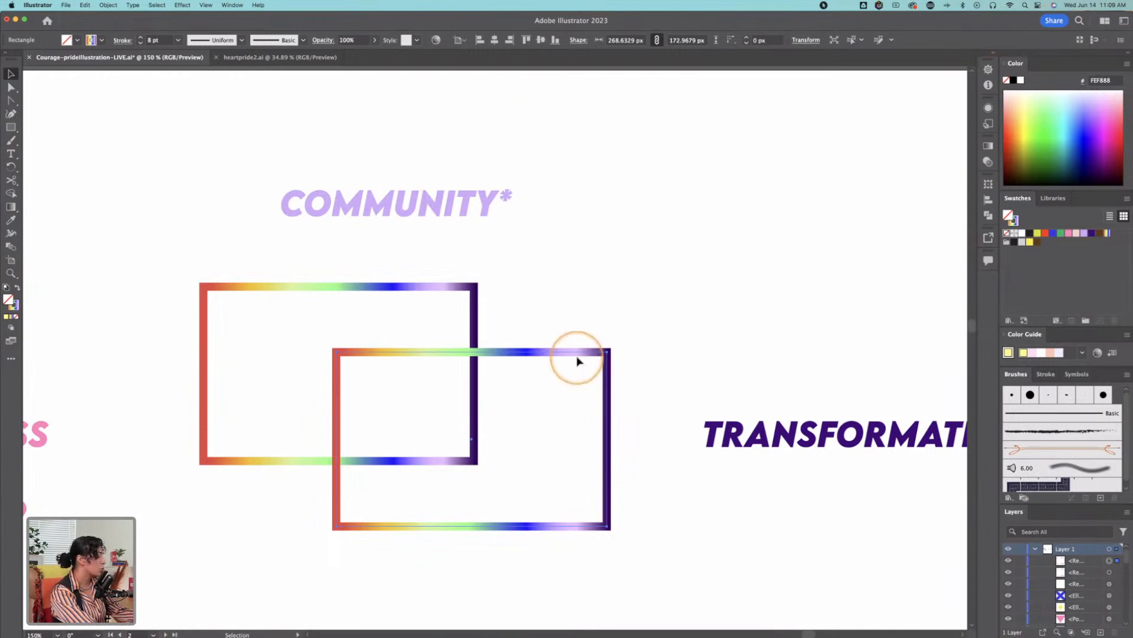
Step: Narrow the rectangle copy to about 49 px wide and shift it slightly right across the original's lower edge
key("e")
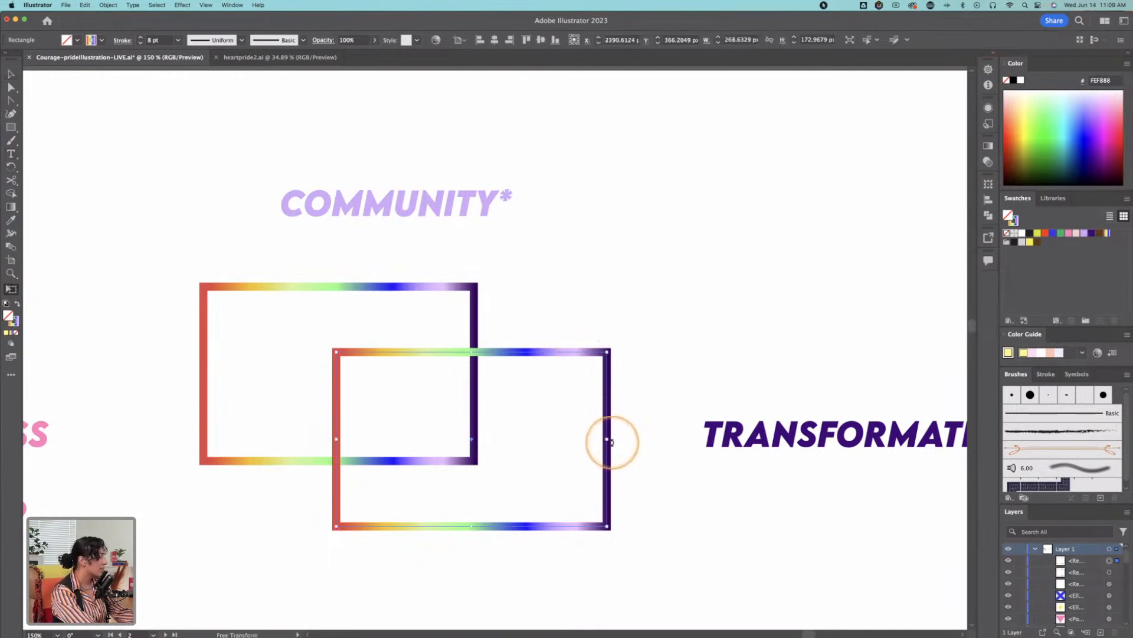
left_click_drag(607, 440, 384, 435)
key("v")
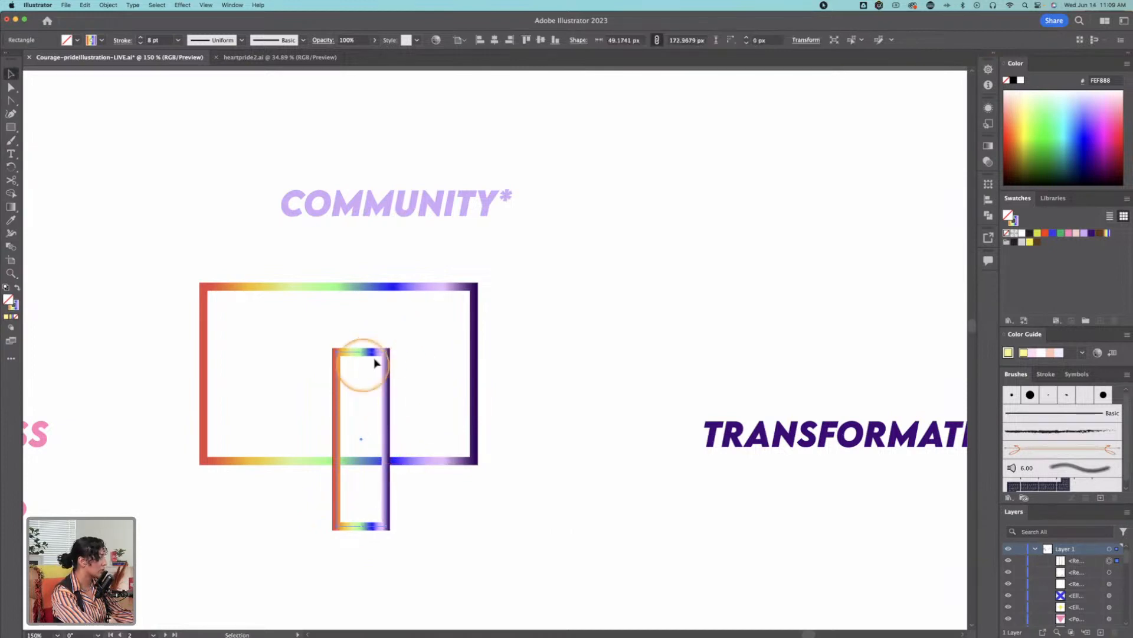
left_click_drag(361, 357, 391, 357)
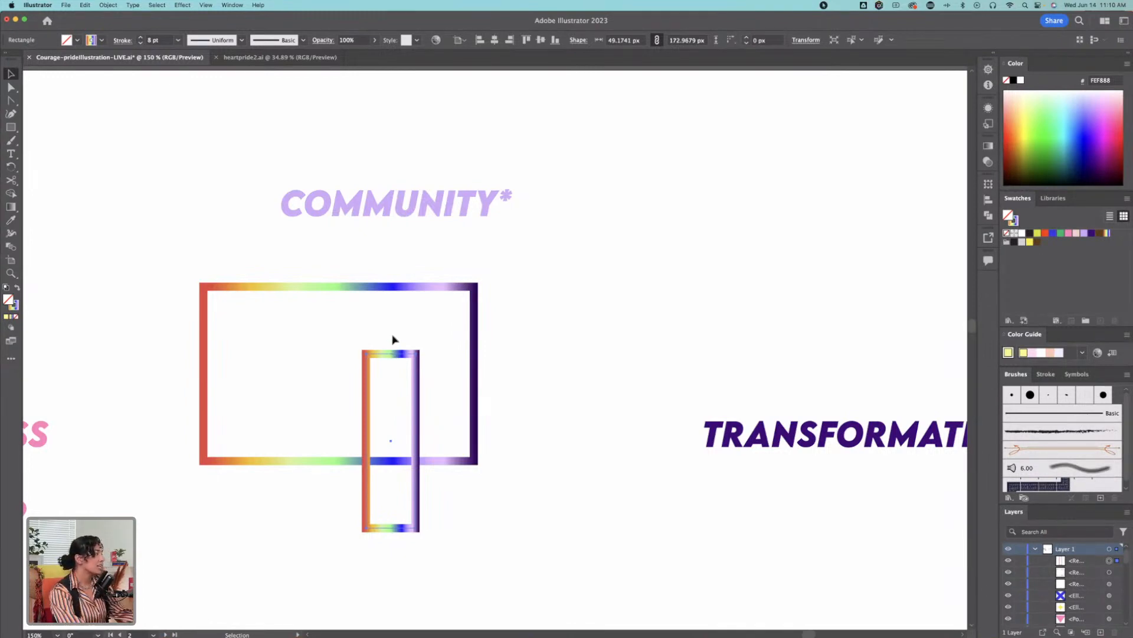
Step: Swap fill and stroke on the flower below INNER CHILD so it has a yellow fill and no stroke
left_click_drag(662, 342, 555, 159)
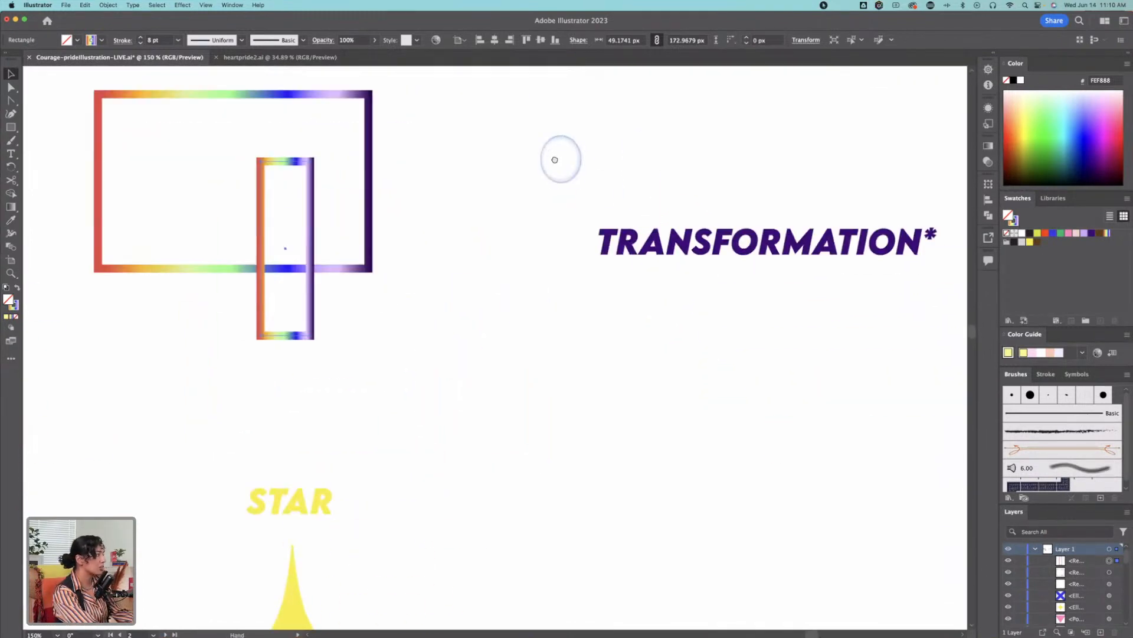
key("z")
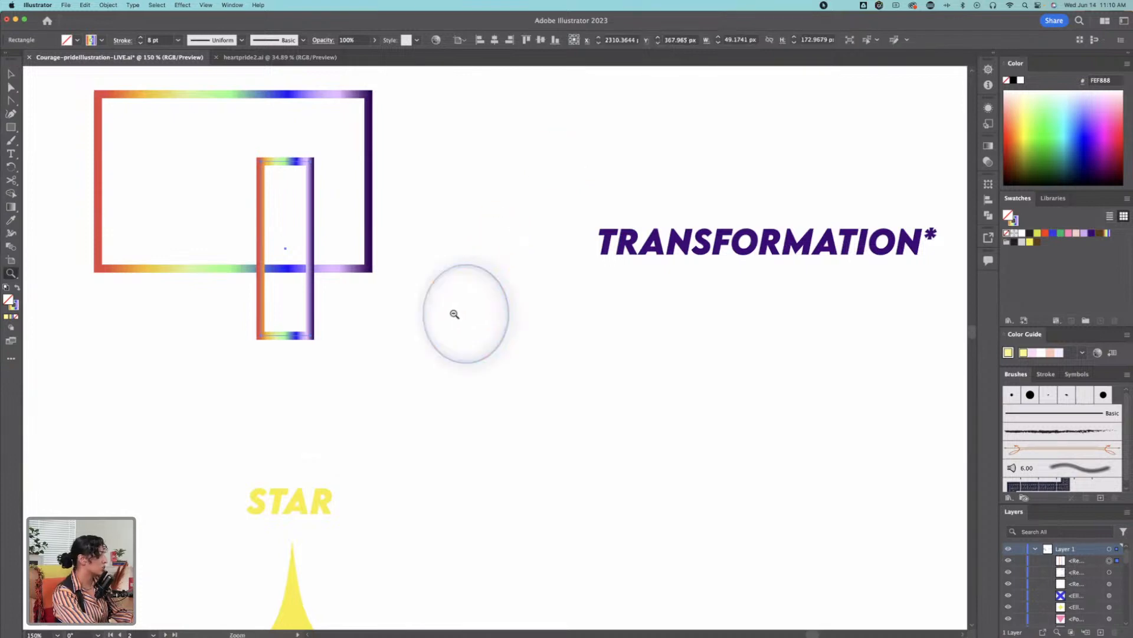
left_click(454, 314, "alt")
left_click(349, 335, "alt")
left_click(483, 387, "alt")
key("space")
left_click_drag(357, 369, 676, 389)
key("v")
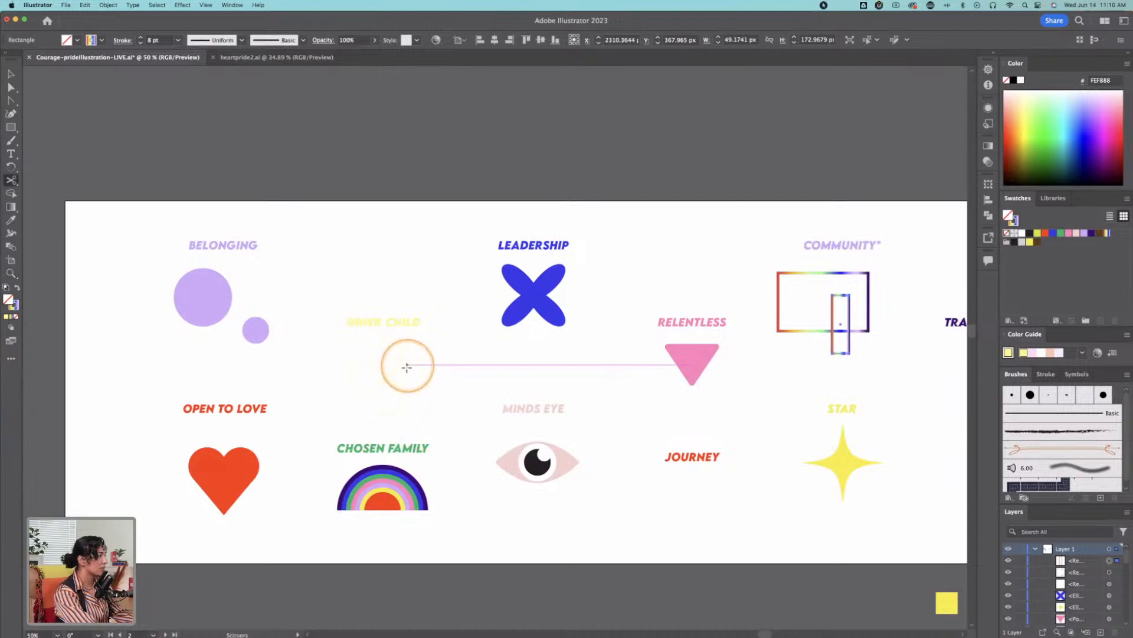
left_click(412, 370)
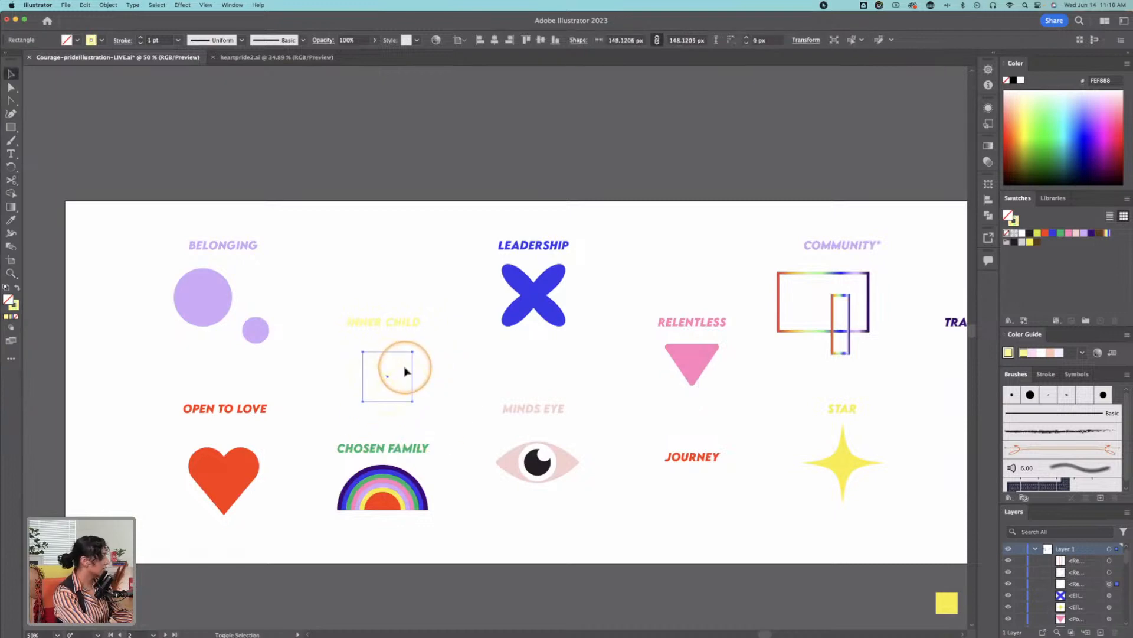
key("shift+x")
left_click(439, 362)
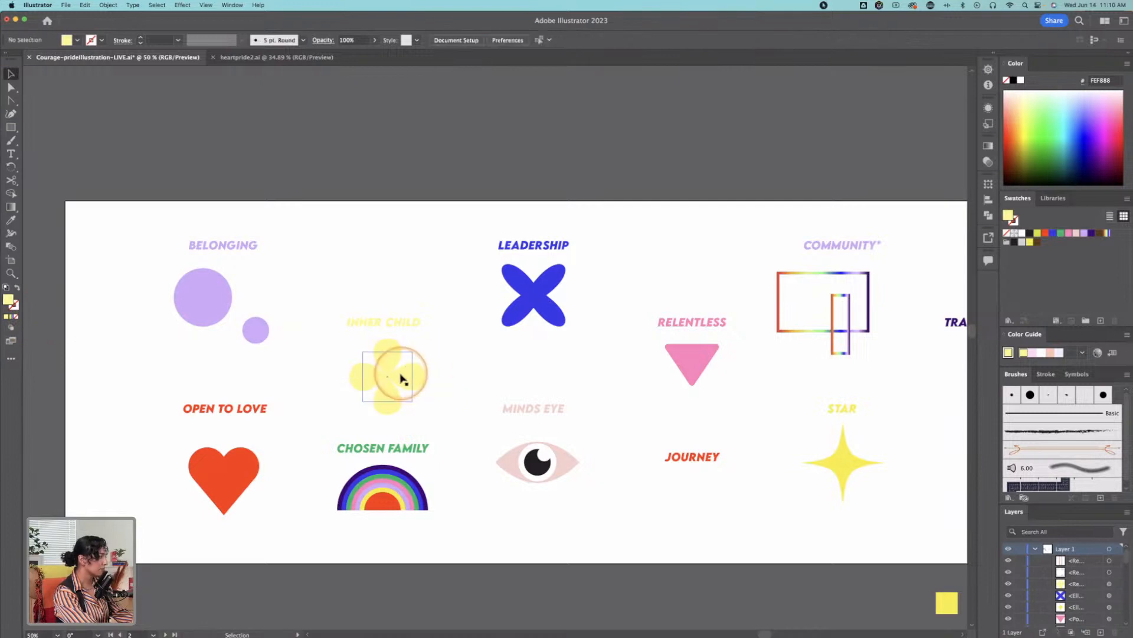
Step: Examine the FINAL COURAGE artwork and compare it with the icons and unfilled labels on the icon artboard
left_click_drag(393, 385, 383, 337)
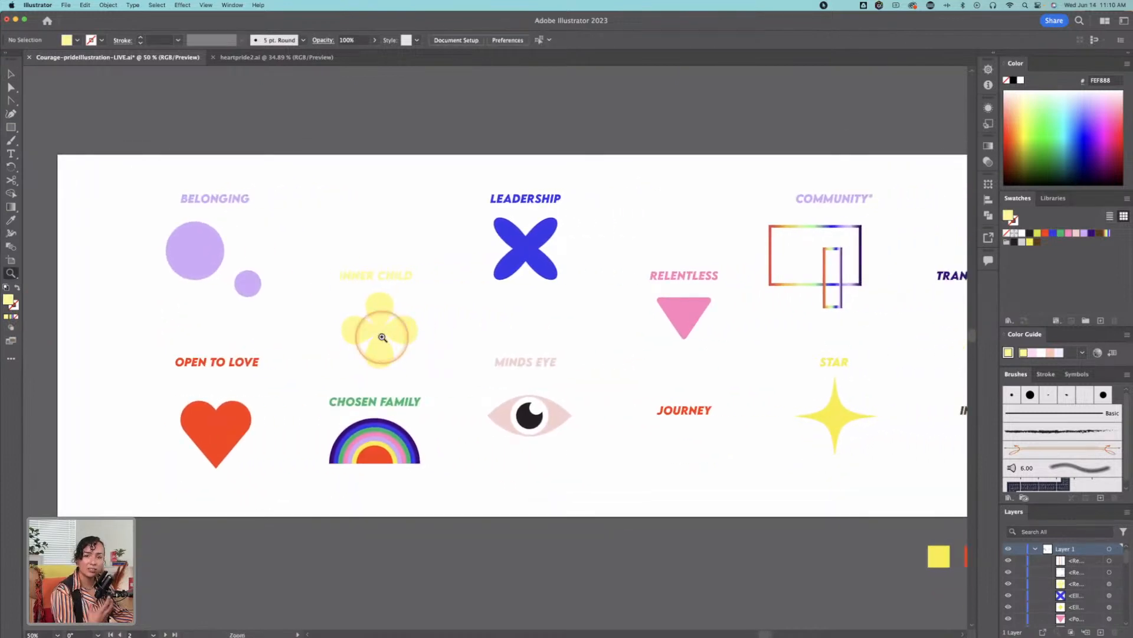
left_click_drag(87, 313, 706, 313)
left_click_drag(165, 372, 966, 283)
left_click_drag(322, 310, 554, 356)
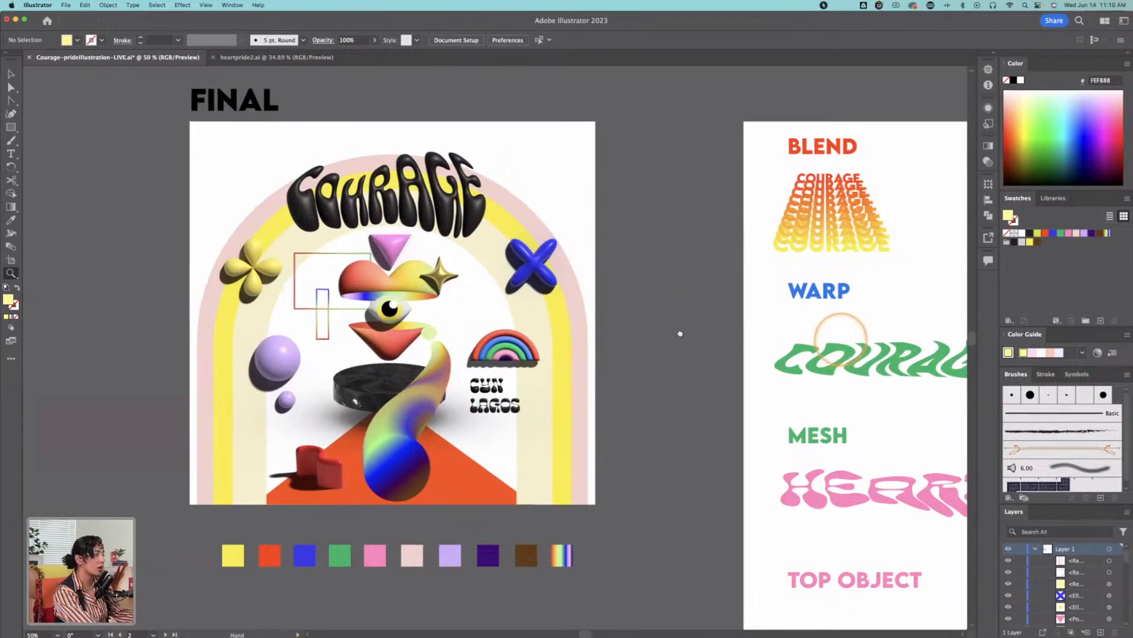
left_click_drag(848, 335, 156, 368)
left_click_drag(794, 317, 213, 305)
left_click_drag(703, 298, 442, 324)
left_click_drag(921, 297, 658, 319)
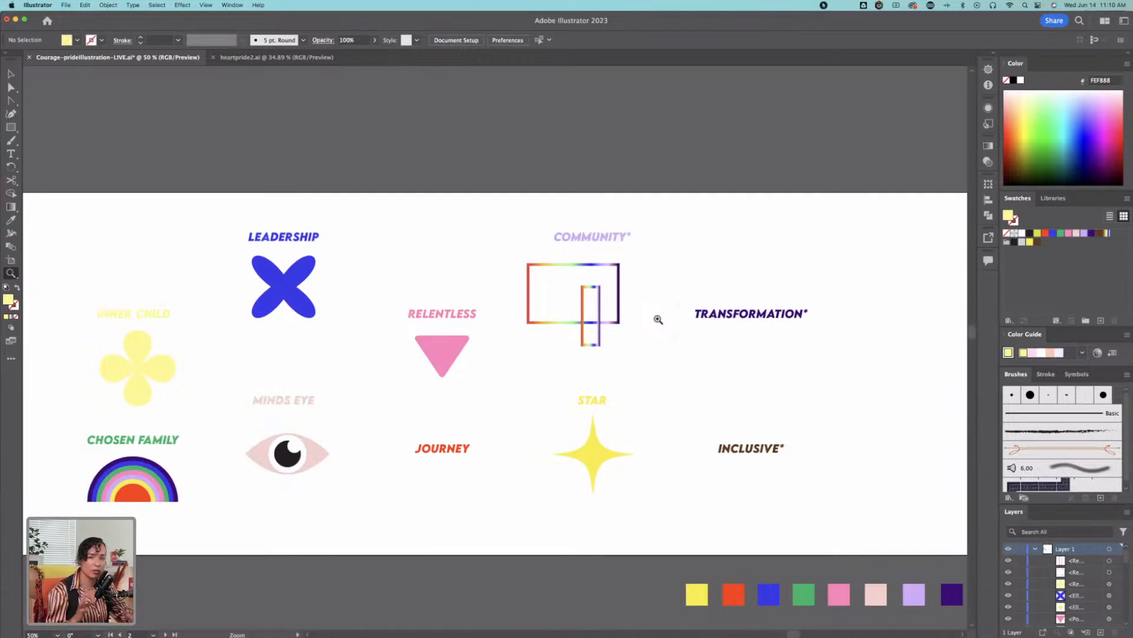
left_click_drag(802, 314, 681, 320)
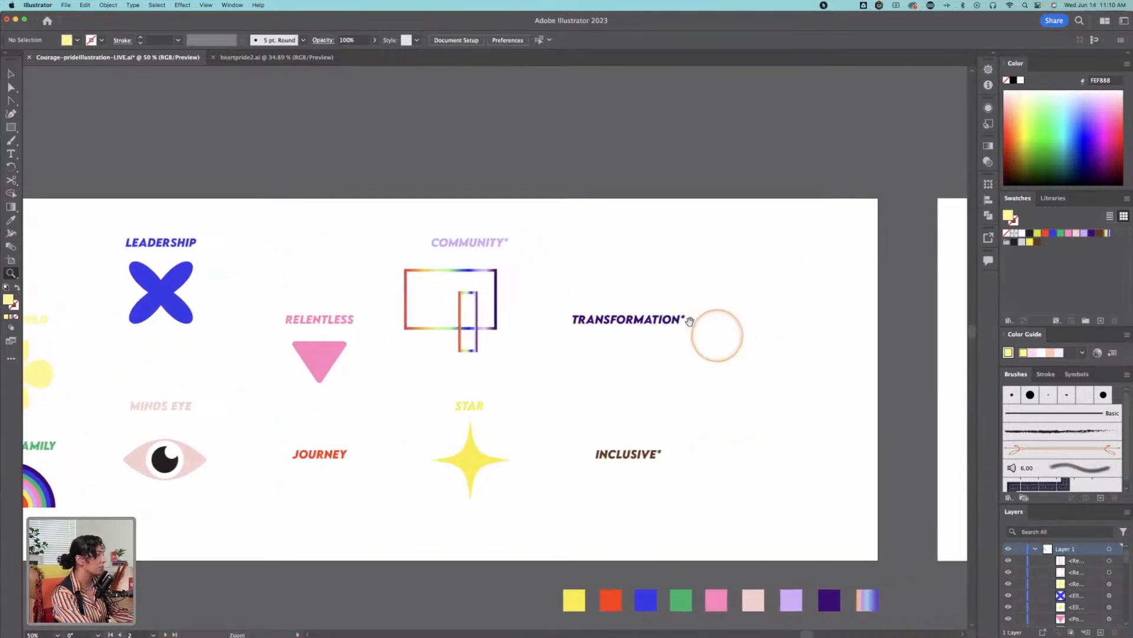
Step: Draw a yellow-filled rectangle about 207 by 295 px below the INCLUSIVE label
left_click(656, 491)
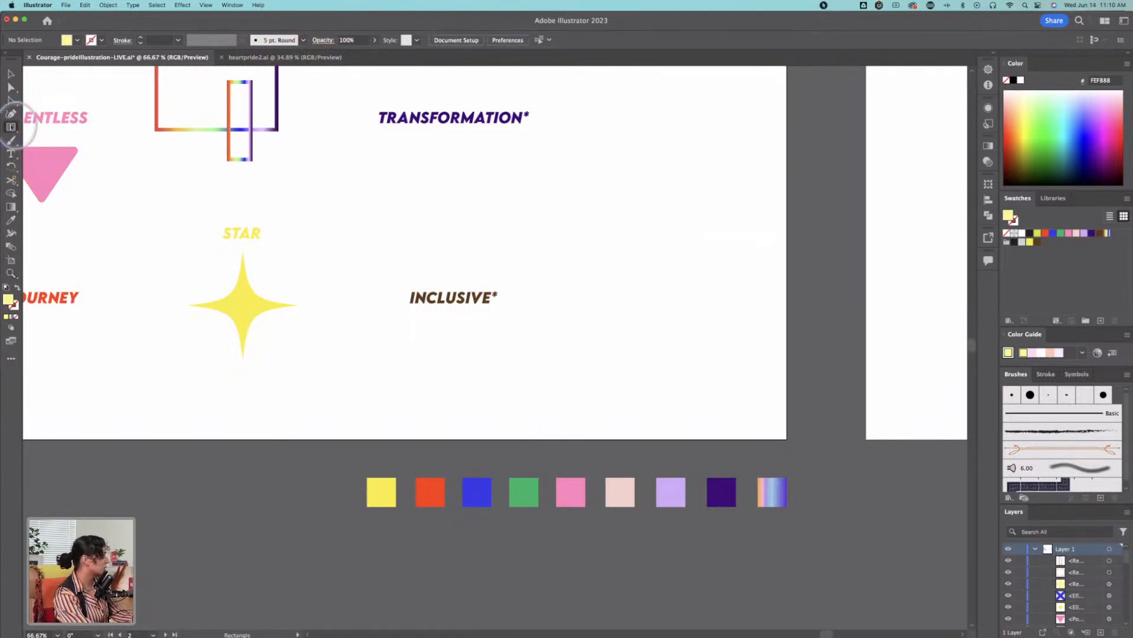
left_click(11, 127)
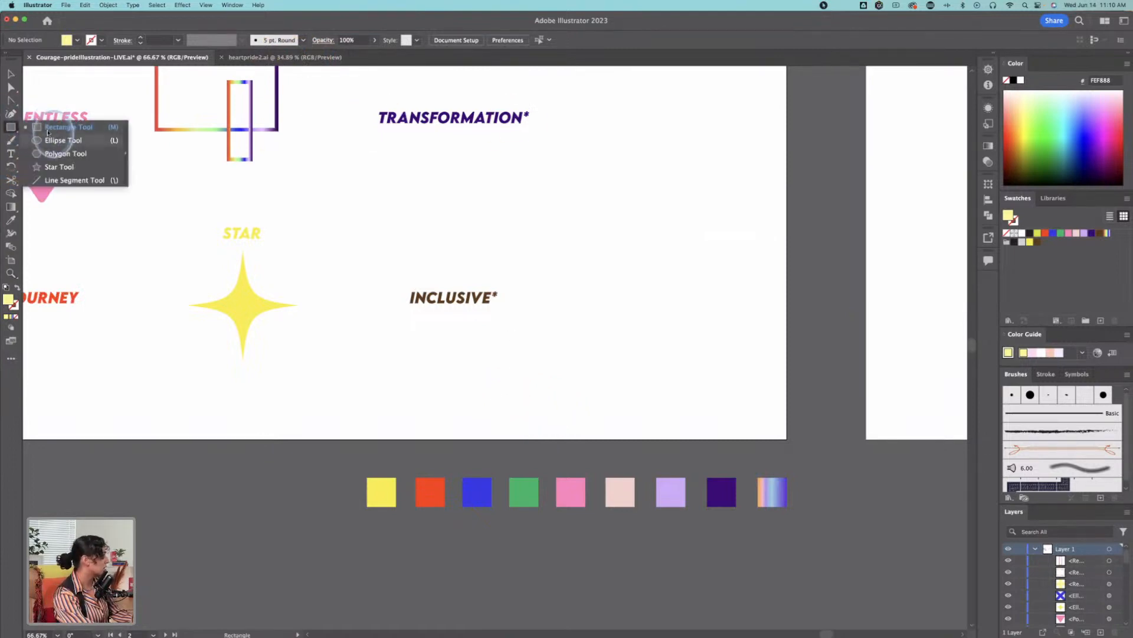
left_click(48, 132)
left_click_drag(410, 321, 502, 452)
Step: Round the rectangle's two top corners to about 103.6 px to form an arch, and position it just below INCLUSIVE
key("a")
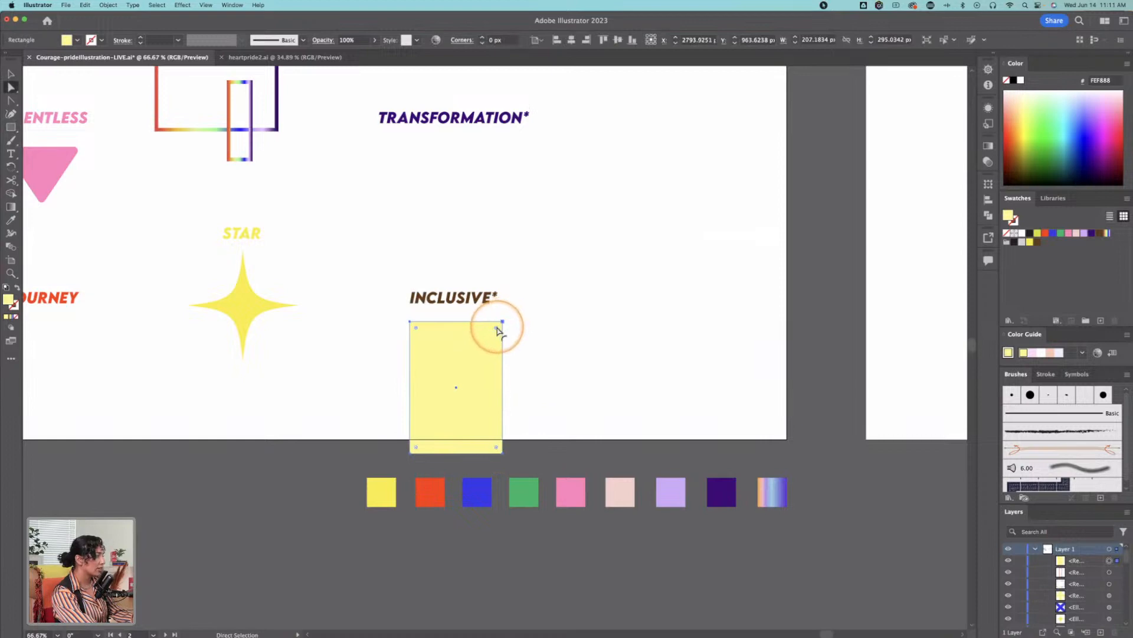
left_click(503, 322)
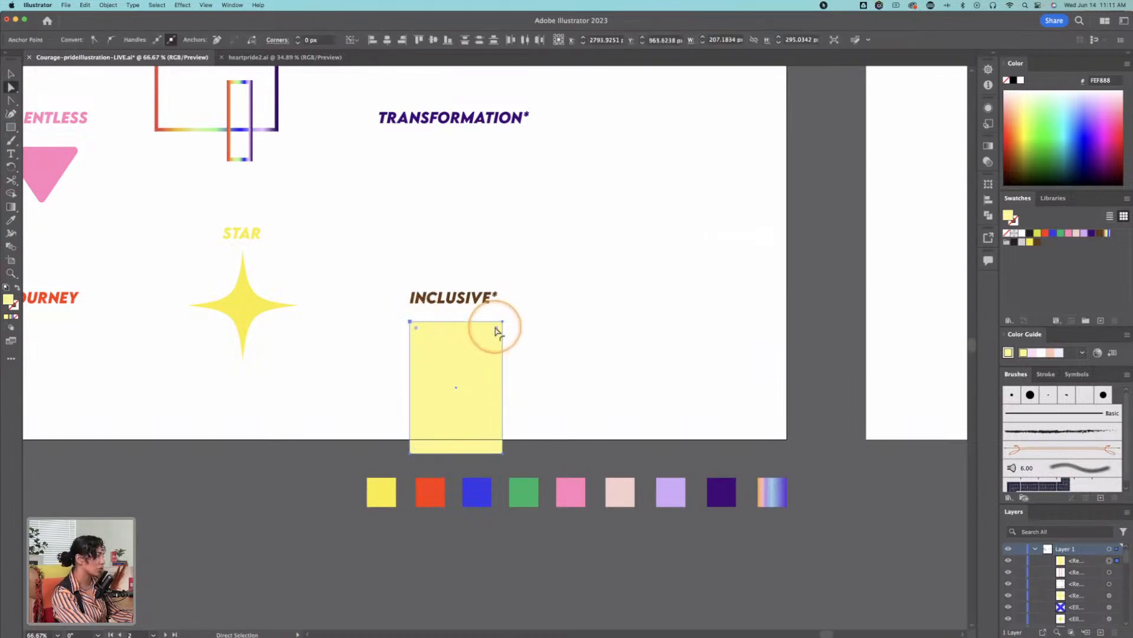
left_click_drag(498, 327, 462, 398)
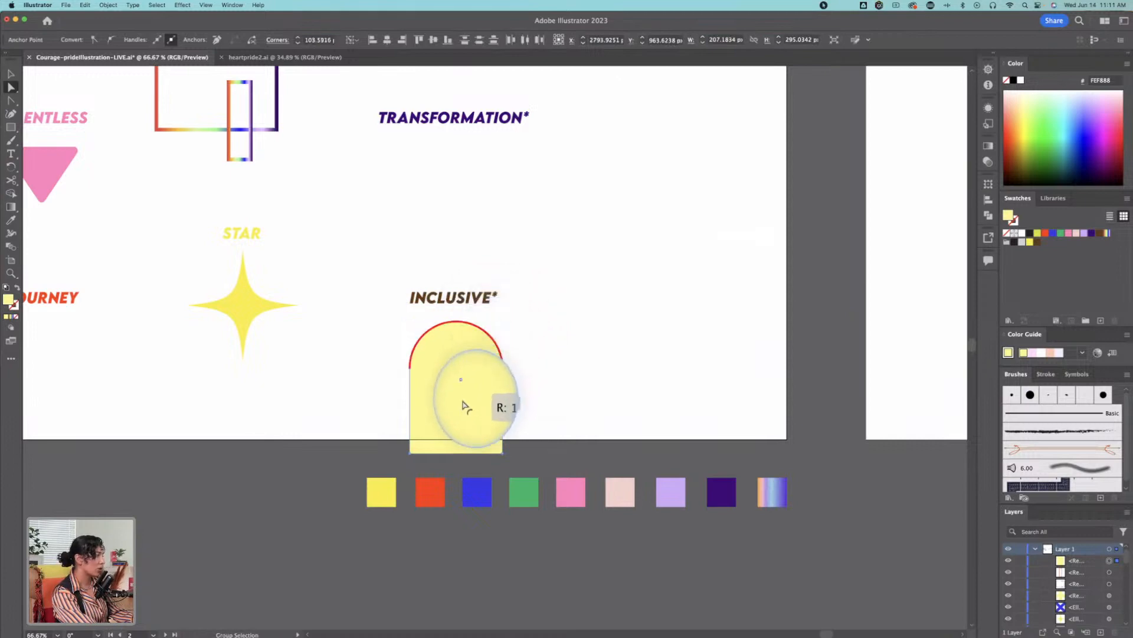
key("v")
left_click(731, 331)
left_click(471, 374)
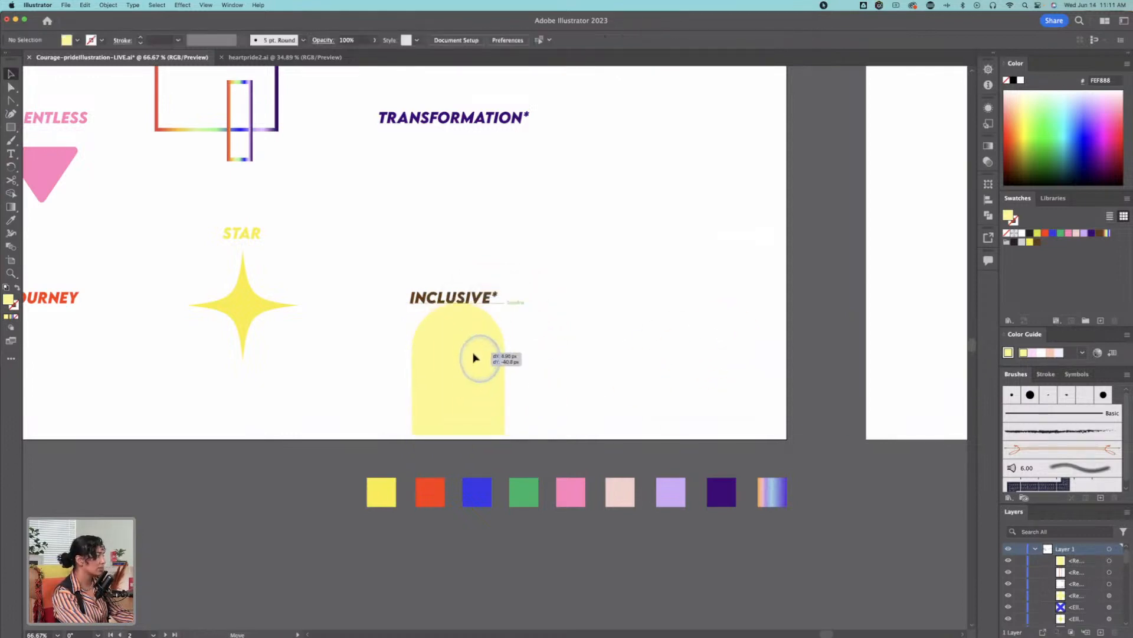
Step: Swap the arch's fill and stroke and set its yellow stroke weight to 19 pt
key("shift+x")
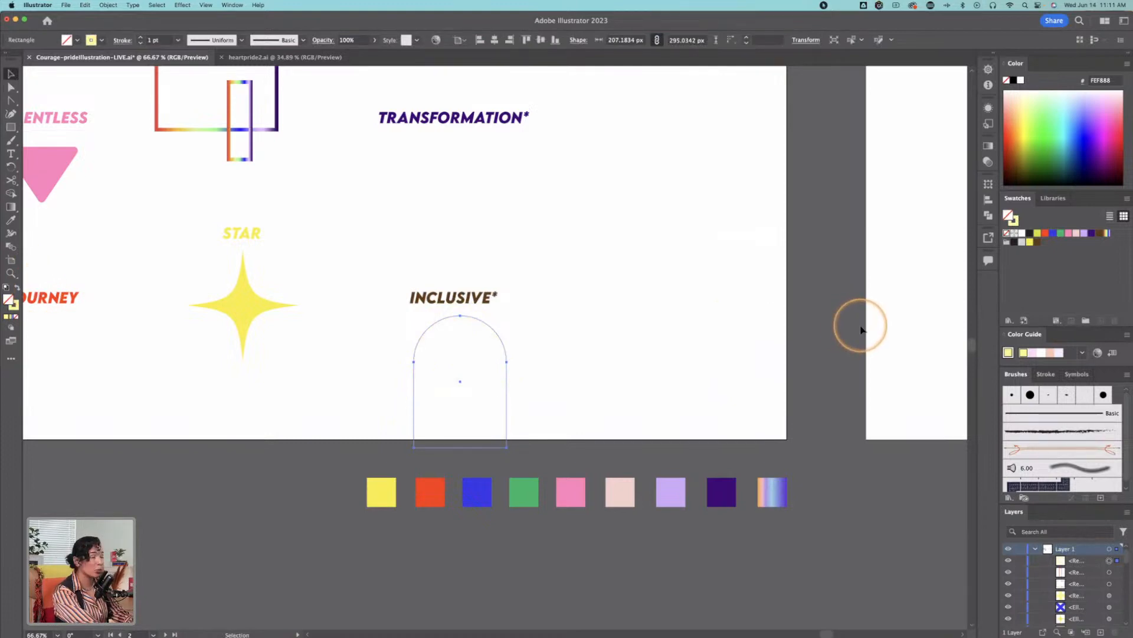
left_click(13, 306)
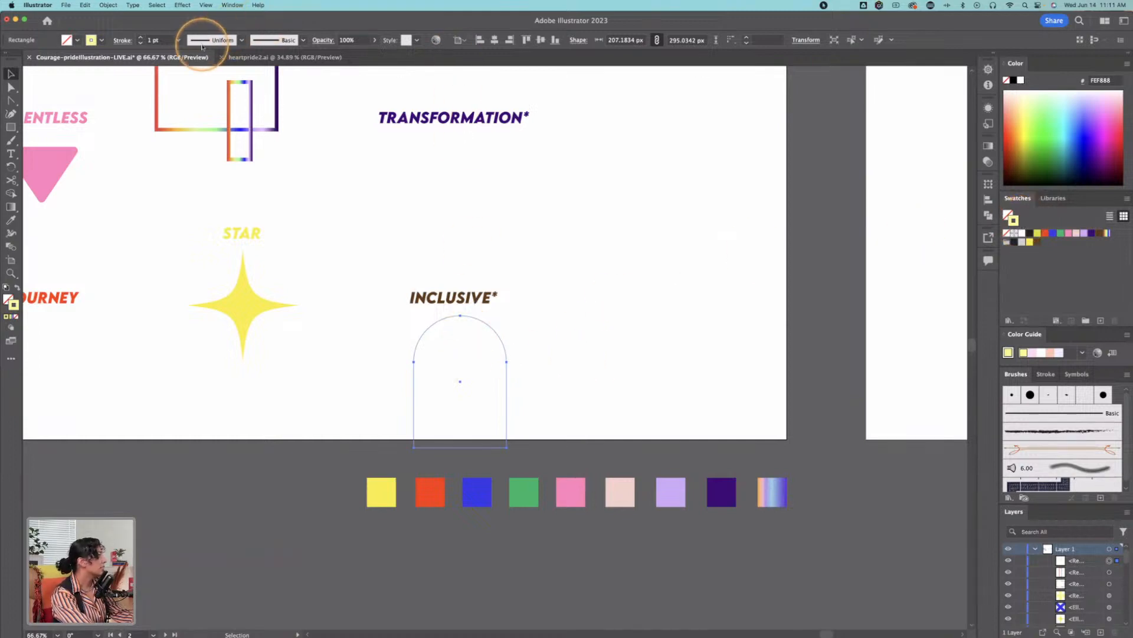
left_click(141, 37)
left_click(141, 37)
left_click(140, 37)
left_click(141, 37)
left_click(140, 37)
left_click(141, 37)
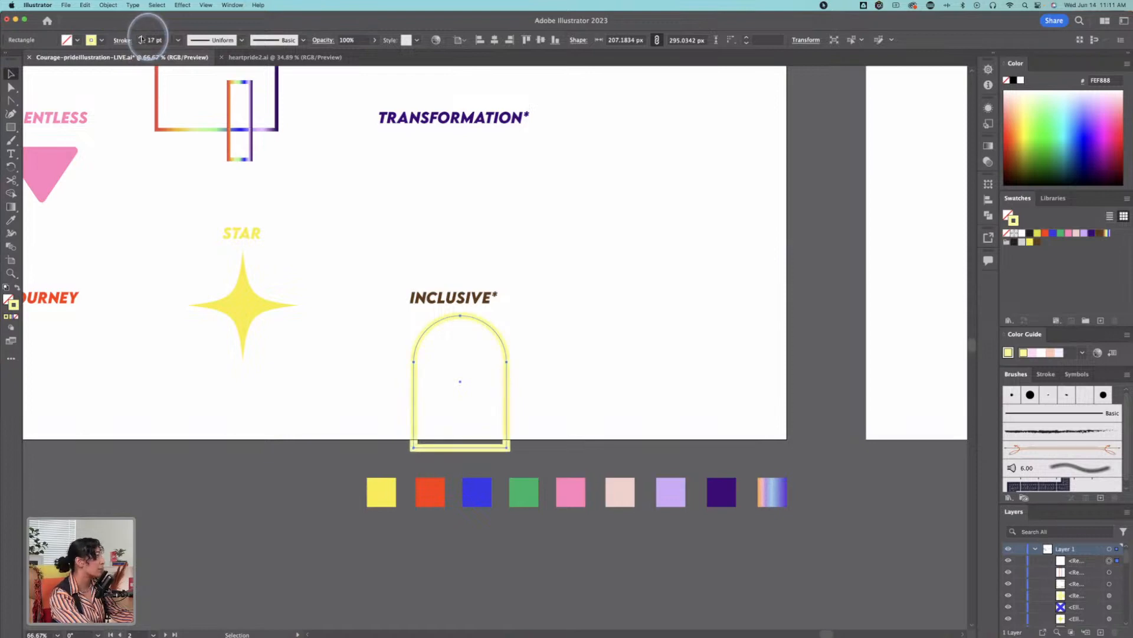
Step: Shorten the arch from its bottom edge to about 243 px high so it fits on the artboard
key("z")
left_click(506, 442)
key("v")
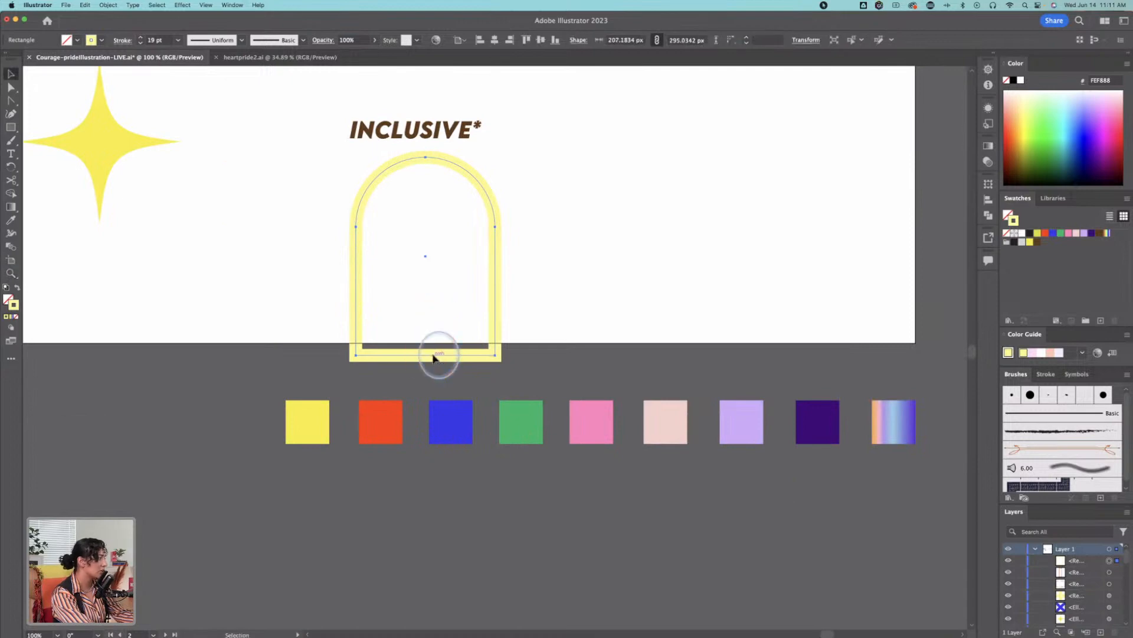
key("e")
left_click_drag(425, 351, 481, 321)
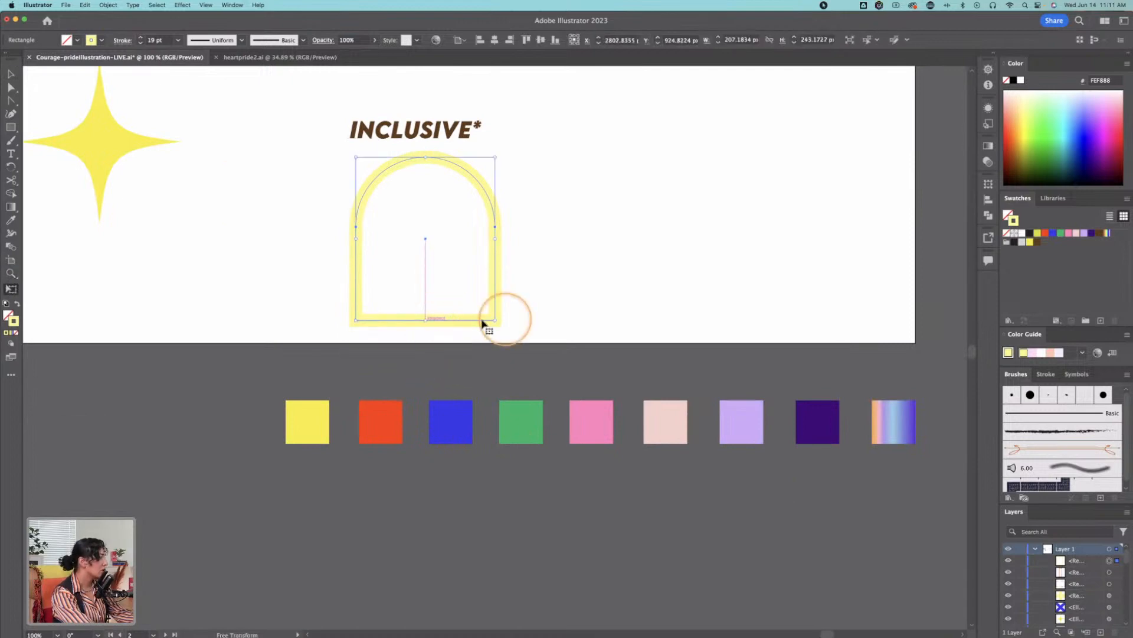
key("v")
left_click(547, 309)
Step: Cut the INCLUSIVE arch's path at its bottom-left corner anchor with the Scissors tool
key("z")
left_click(430, 319)
key("v")
left_click(450, 387)
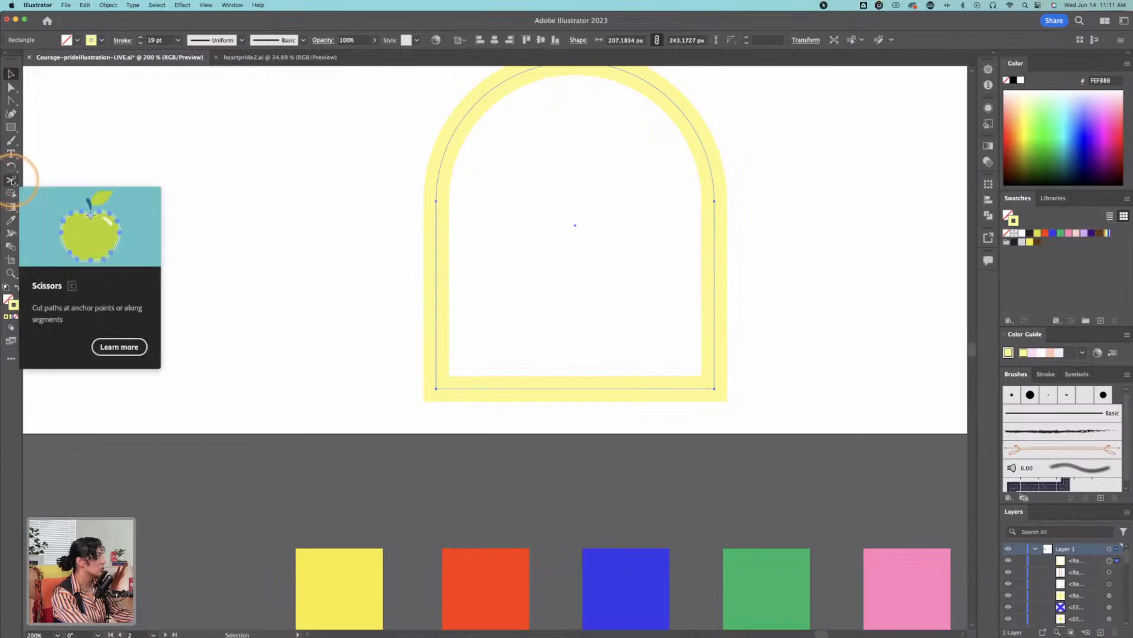
left_click(12, 180)
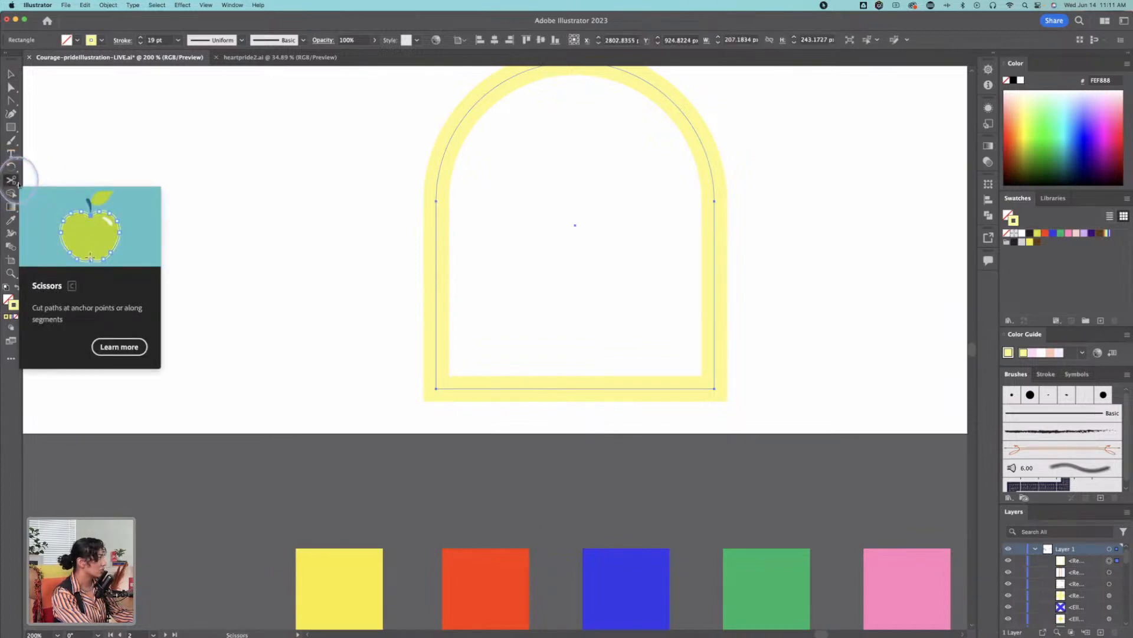
left_click(436, 388)
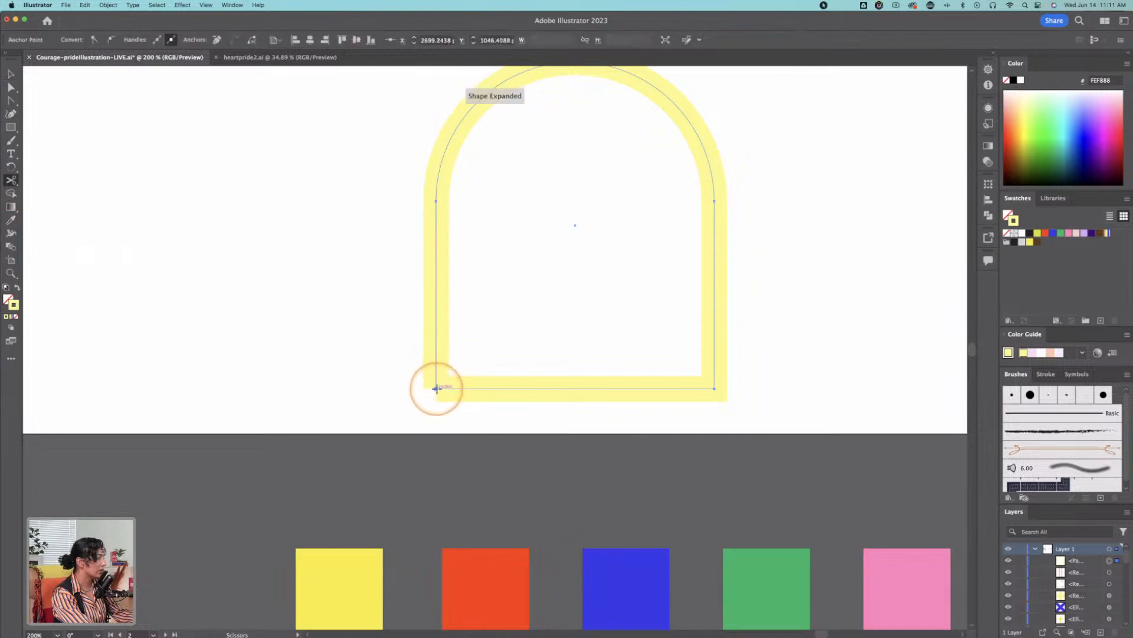
key("super+z")
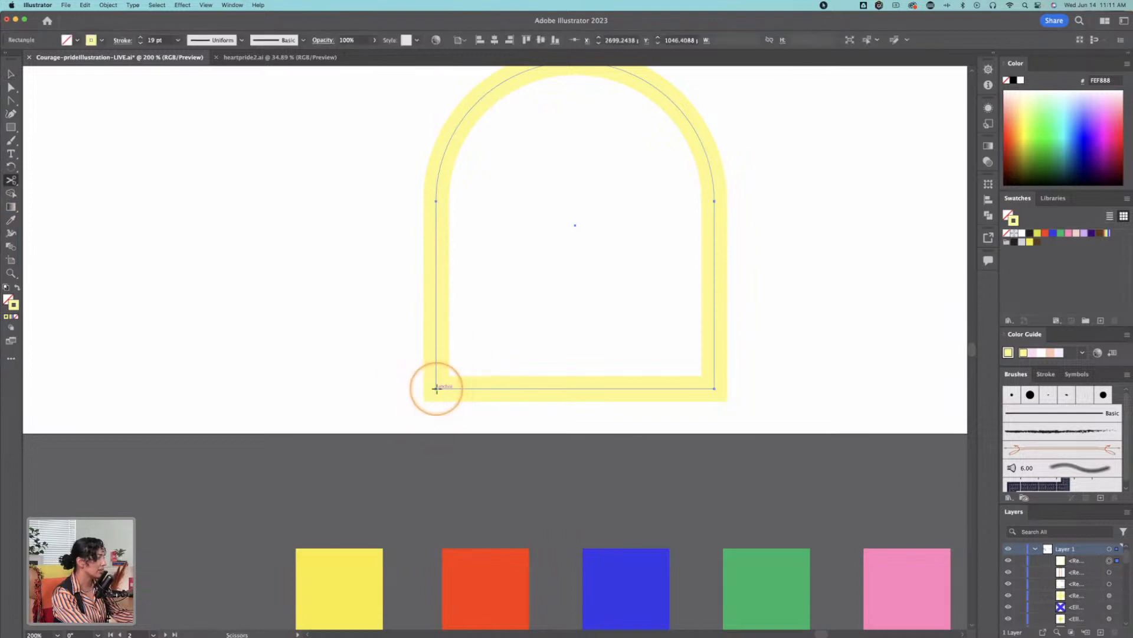
left_click(436, 388)
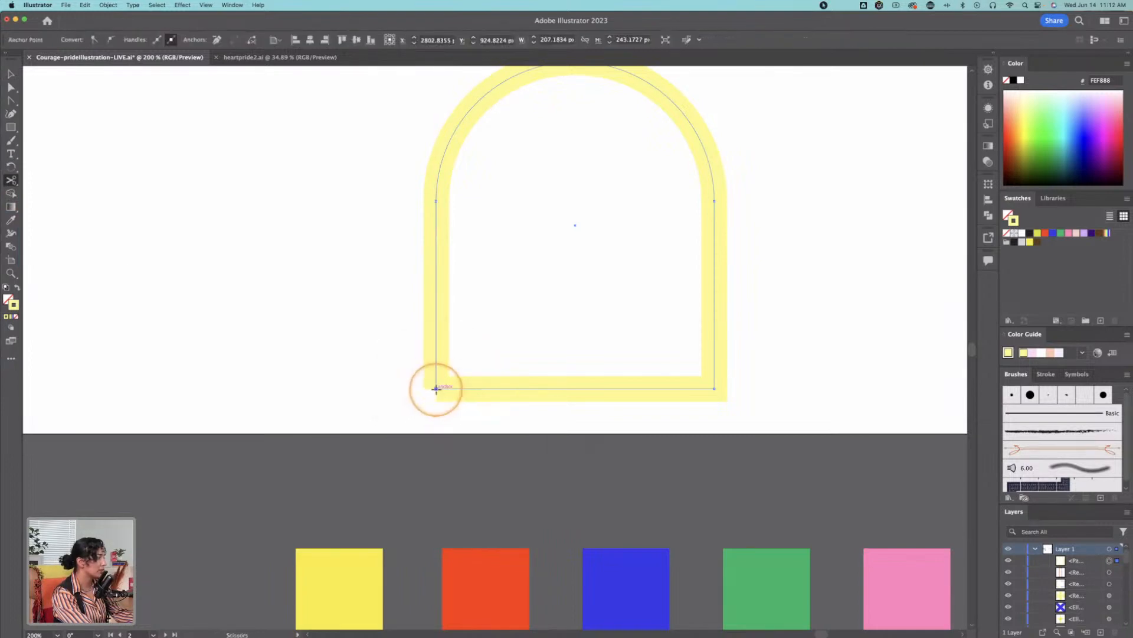
Step: Try to pull the arch's cut bottom-left anchor outward, and undo the move
key("a")
left_click_drag(436, 388, 305, 358)
key("super+z")
left_click(440, 390)
key("super+z")
mouse_move(436, 389)
left_mouse_down()
mouse_move(485, 391)
mouse_move(436, 389)
left_mouse_up()
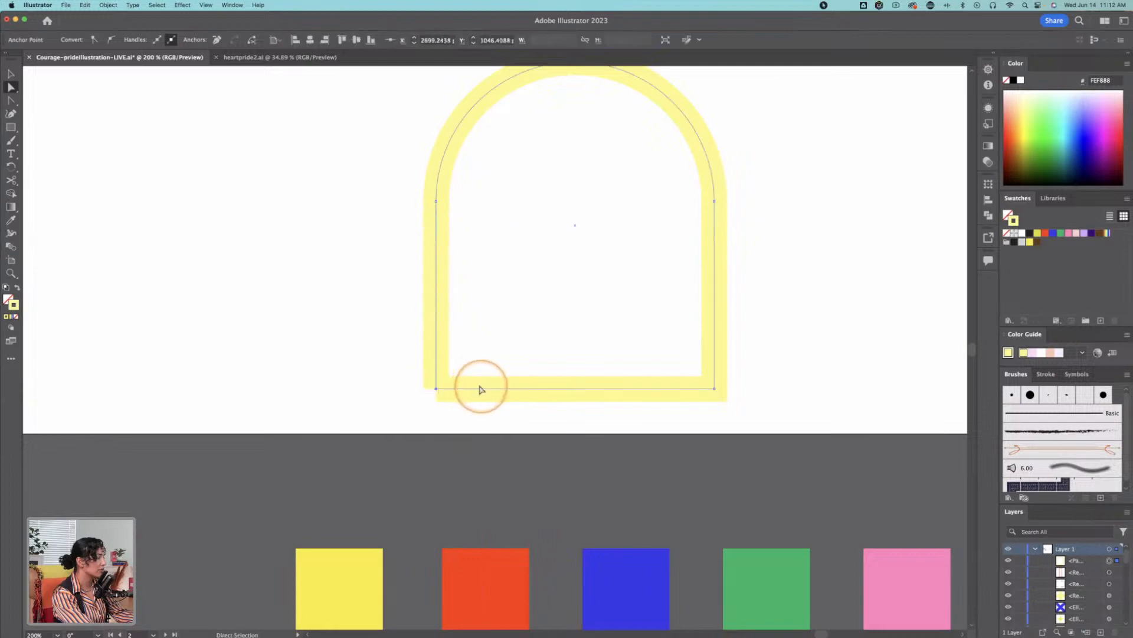
Step: Try cutting the arch at its bottom-right corner and deleting the bottom segment, and undo both changes
key("c")
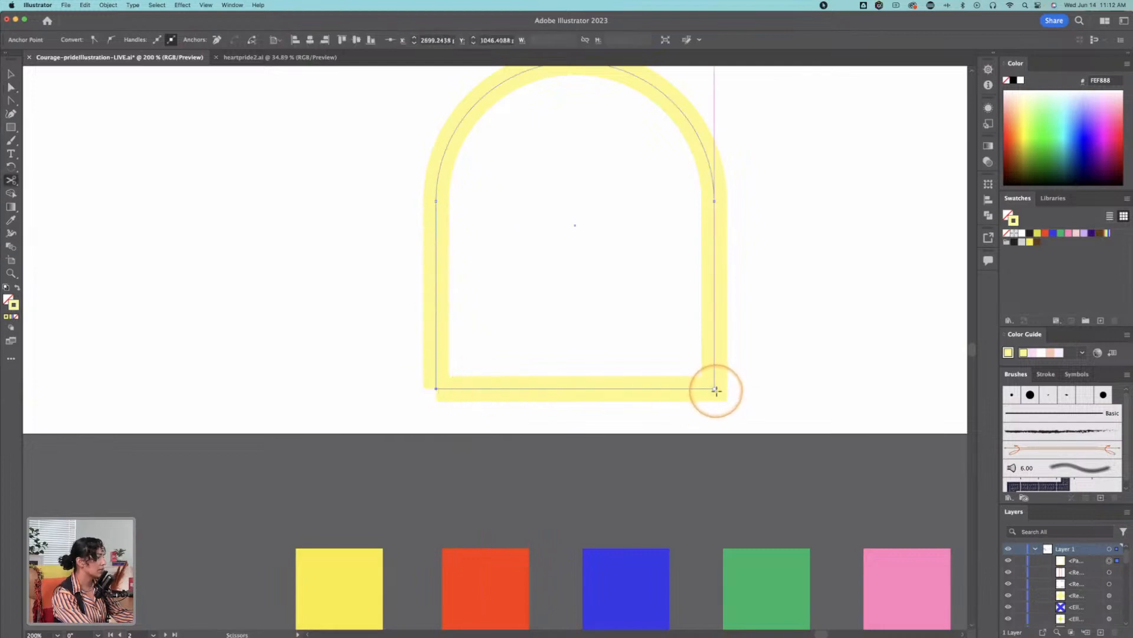
left_click(715, 389)
left_click(725, 412, "super")
key("v")
left_click(675, 397)
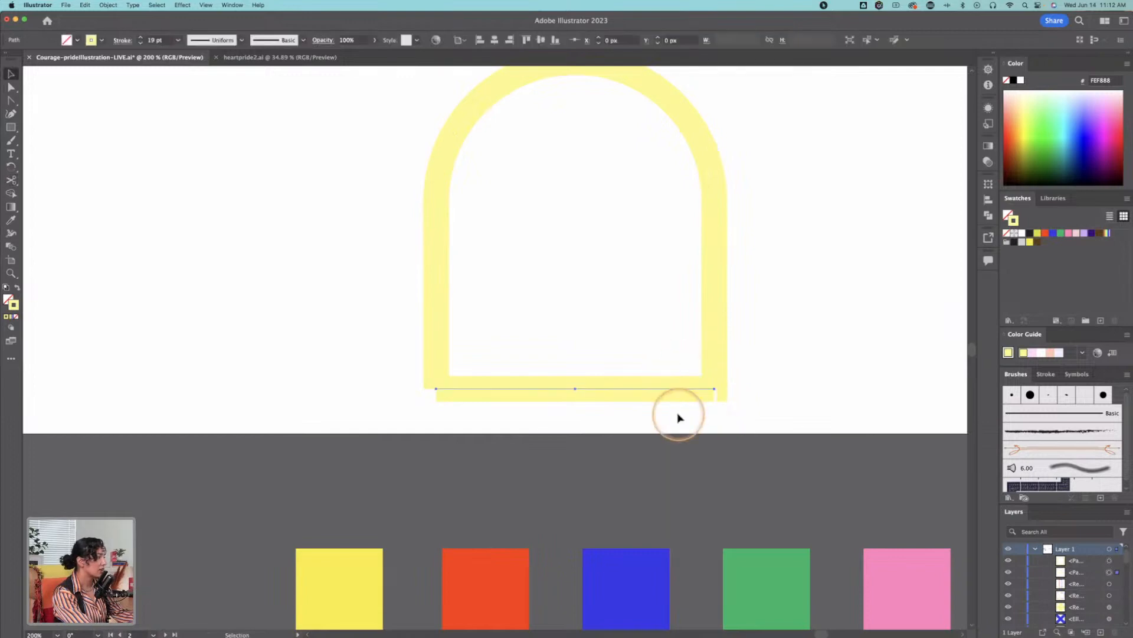
key("Delete")
left_click(726, 394)
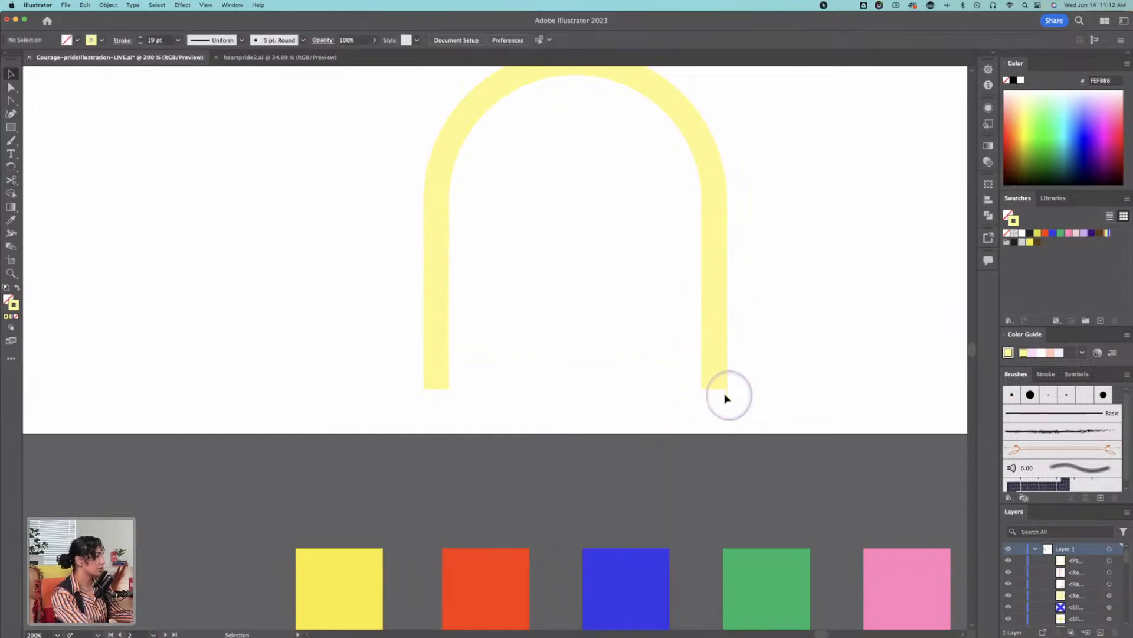
key("super+z")
key("super+z")
key("super+shift+z")
key("super+z")
Step: Select the arch's bottom segment directly and delete it to leave two open legs
left_click(629, 374)
left_click(637, 392)
key("Delete")
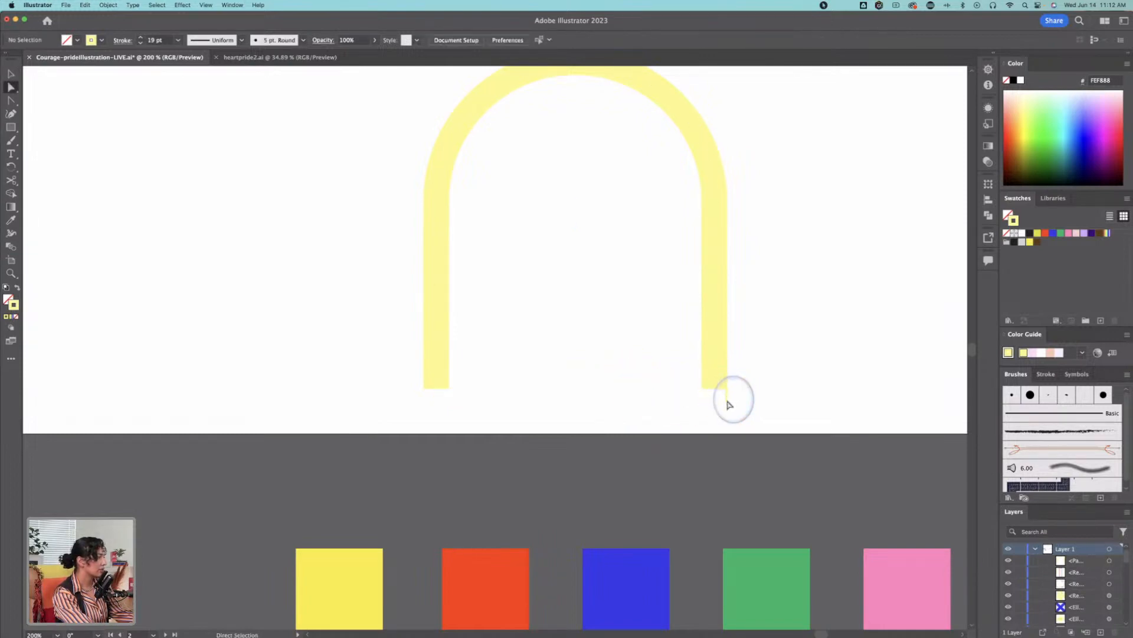
left_click(716, 379, "super")
left_click(715, 388)
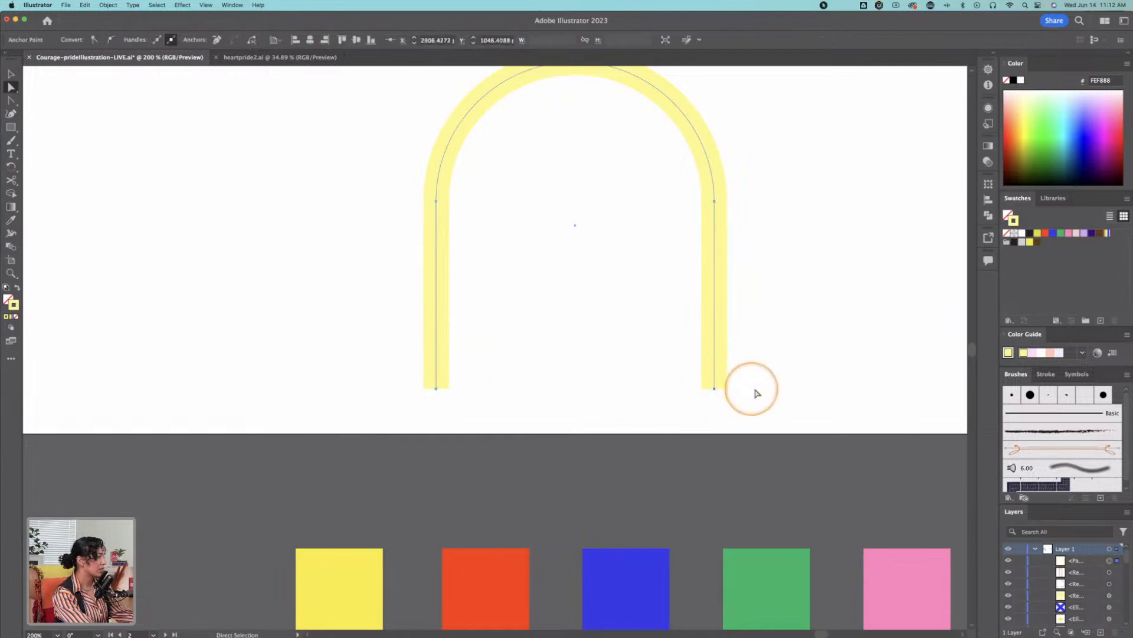
Step: Copy the open arch, try a regular paste, and undo the offset copy
key("z")
left_click(566, 340, "alt")
left_click(602, 333, "alt")
left_click_drag(556, 322, 668, 359)
left_click(532, 352)
key("v")
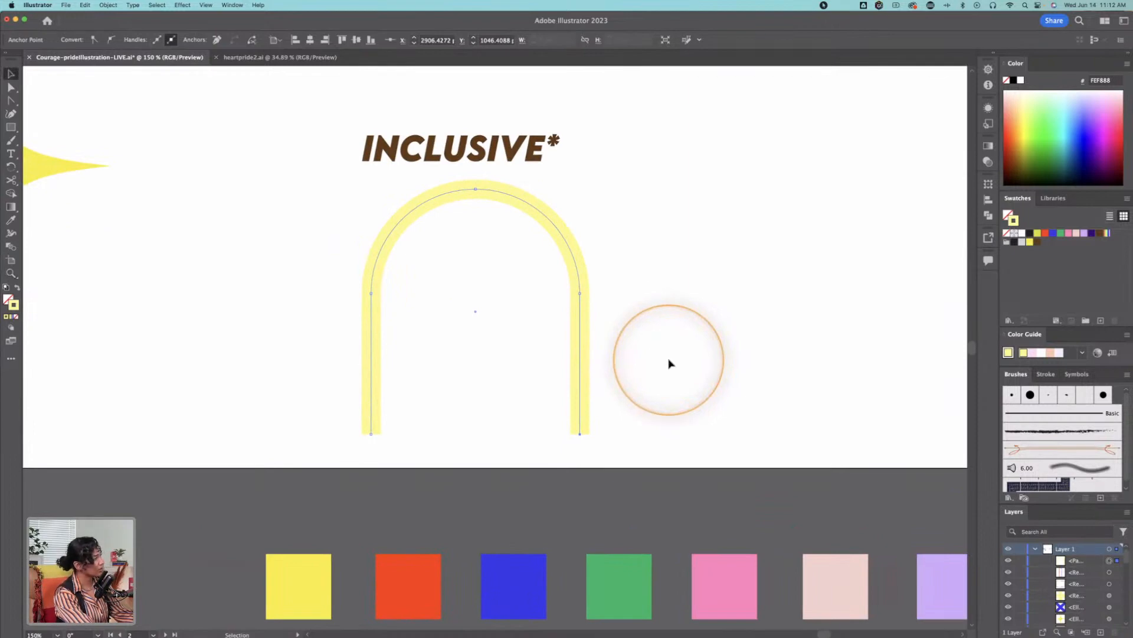
left_click(545, 217)
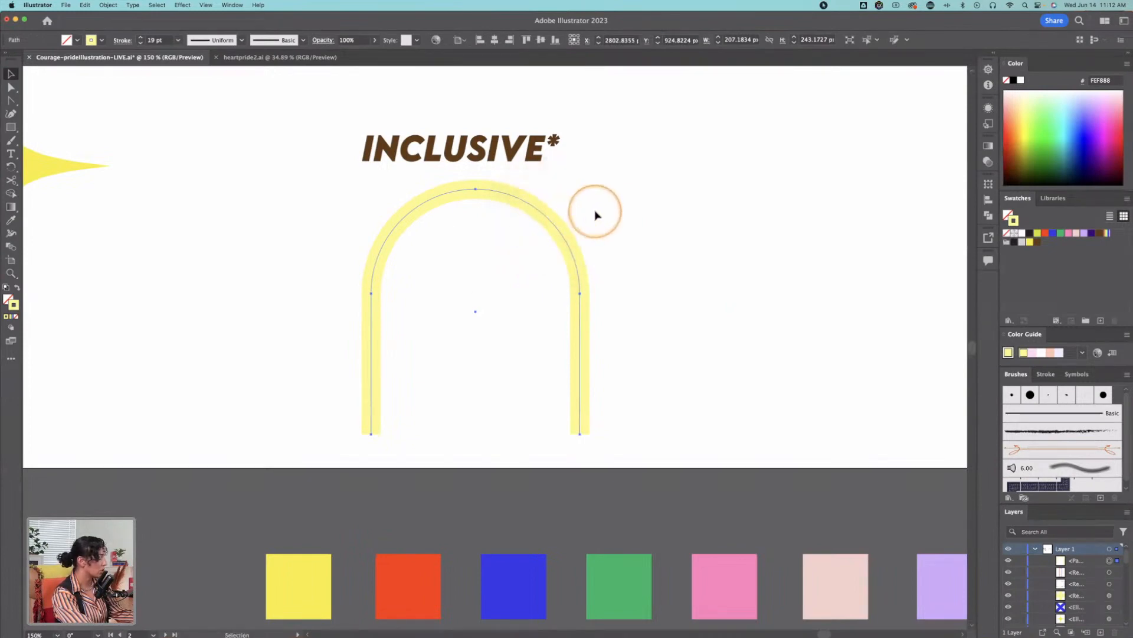
right_click(551, 220)
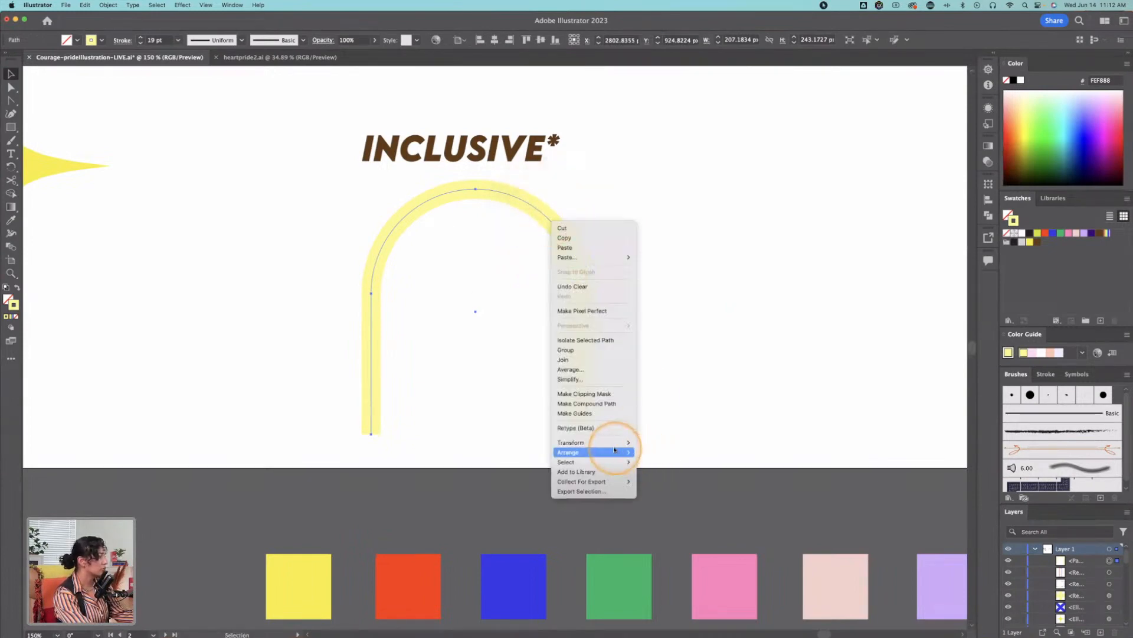
mouse_move(617, 445)
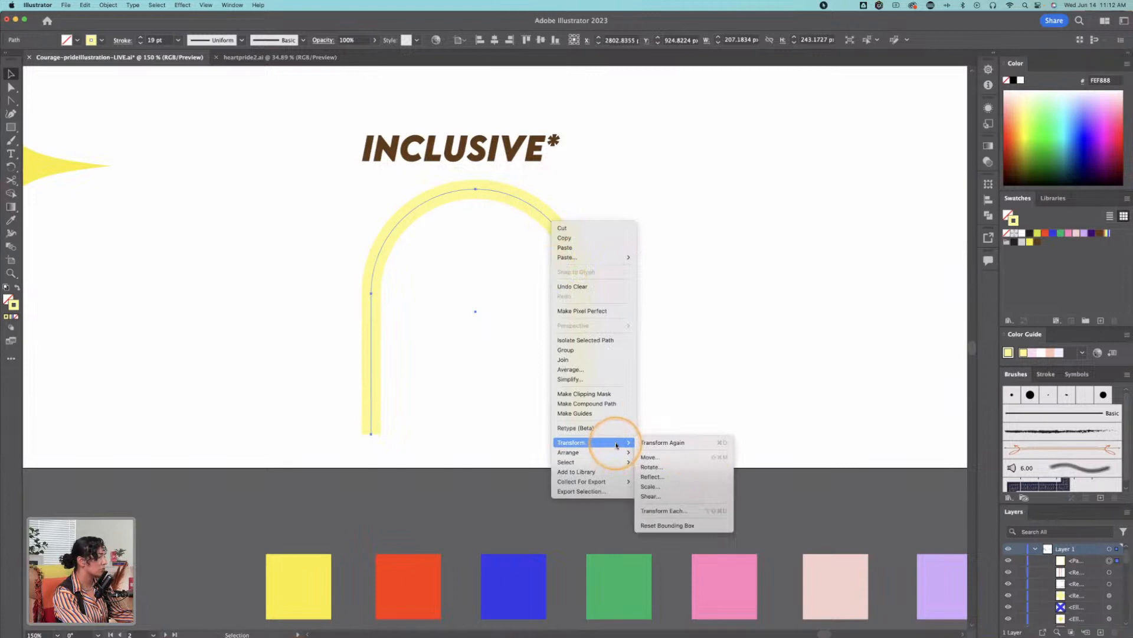
left_click(578, 248)
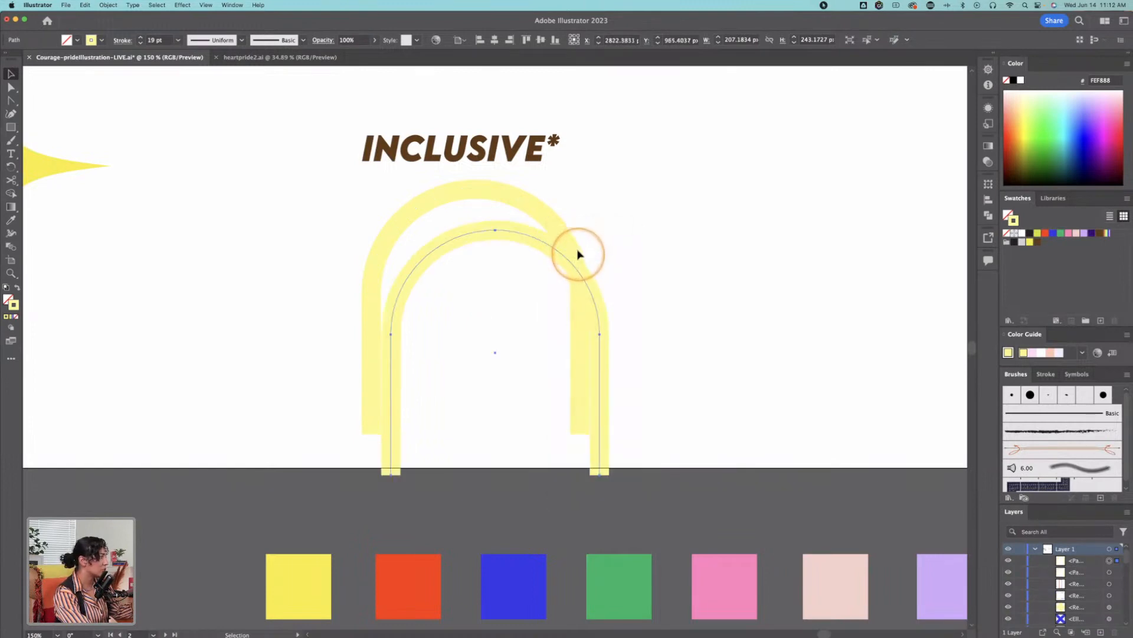
key("super+z")
Step: Paste a copy of the arch in place and scale it about its centre to about 152 by 178 px
right_click(575, 251)
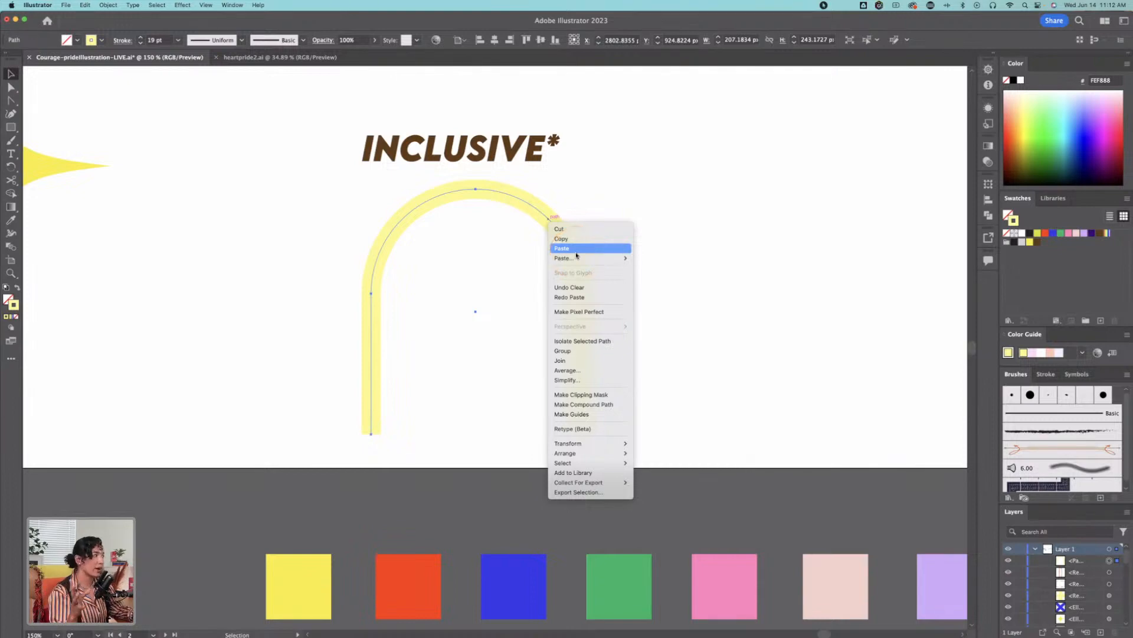
left_click(576, 256)
left_click(659, 259)
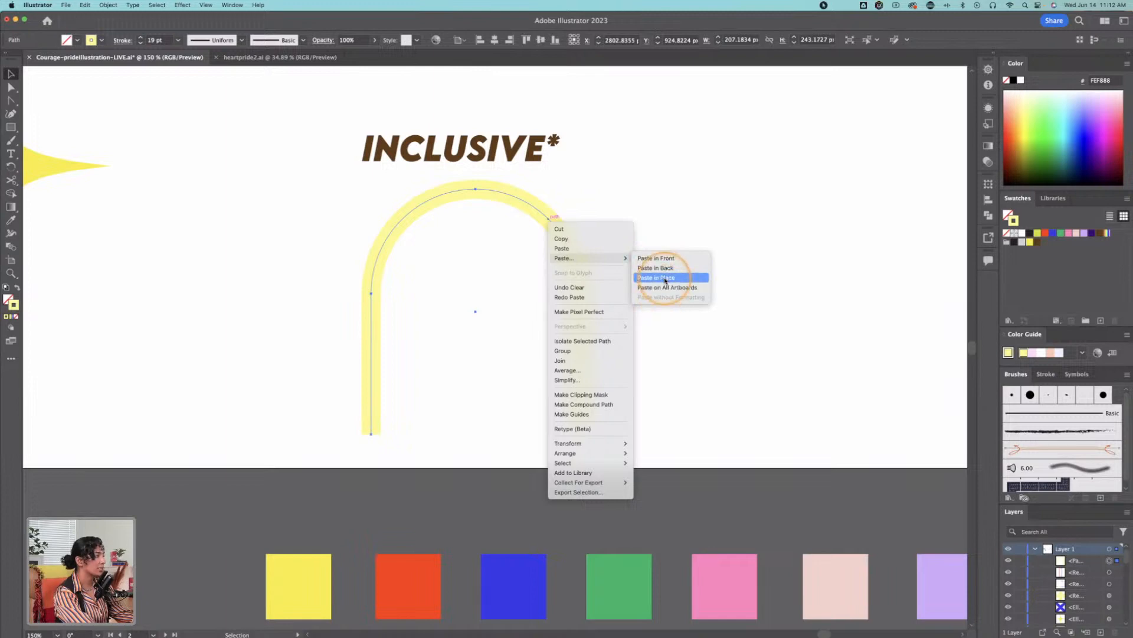
left_click(666, 279)
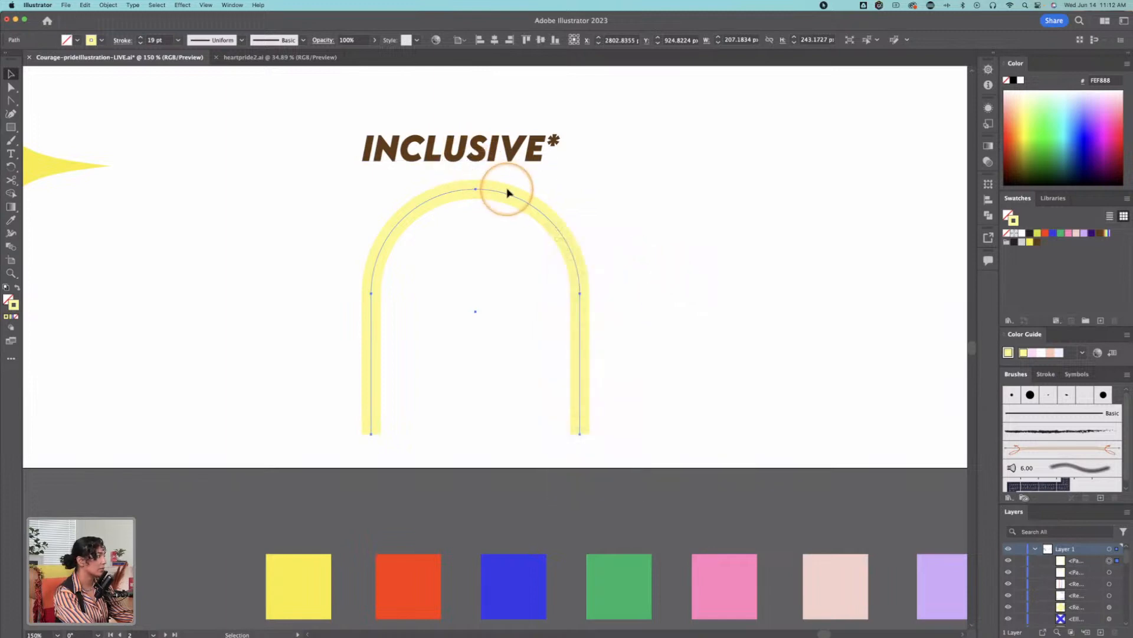
key("e")
left_click_drag(579, 187, 541, 218)
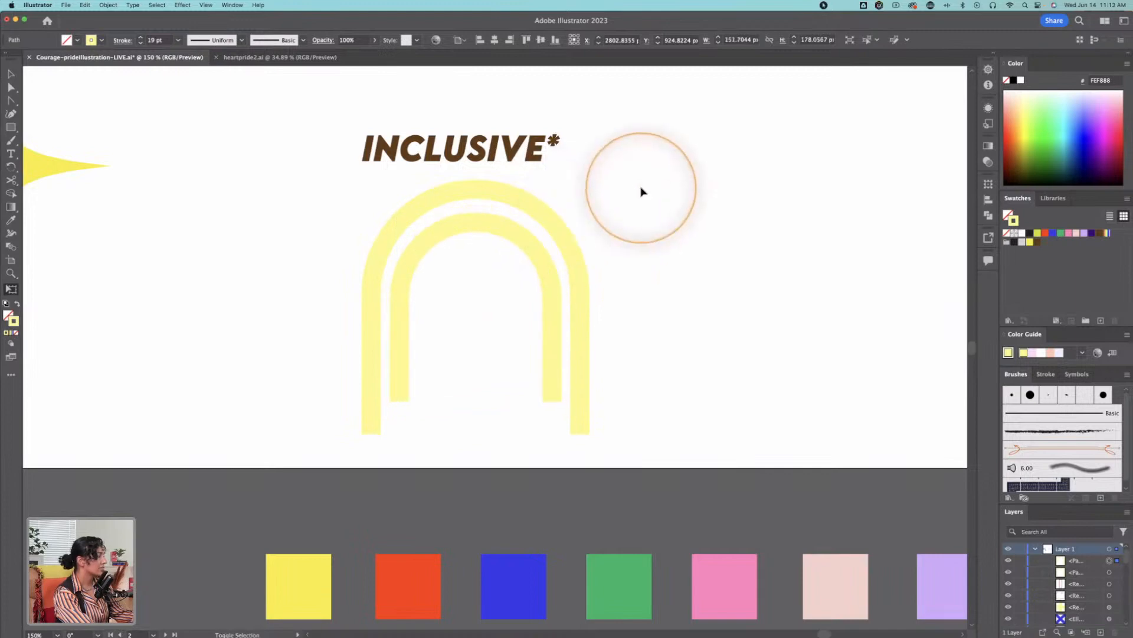
key("super+shift+a")
Step: Move the inner arch vertically to a Y position of about 929.5 px, just beneath the outer arch's curve
key("z")
left_click(499, 271)
key("v")
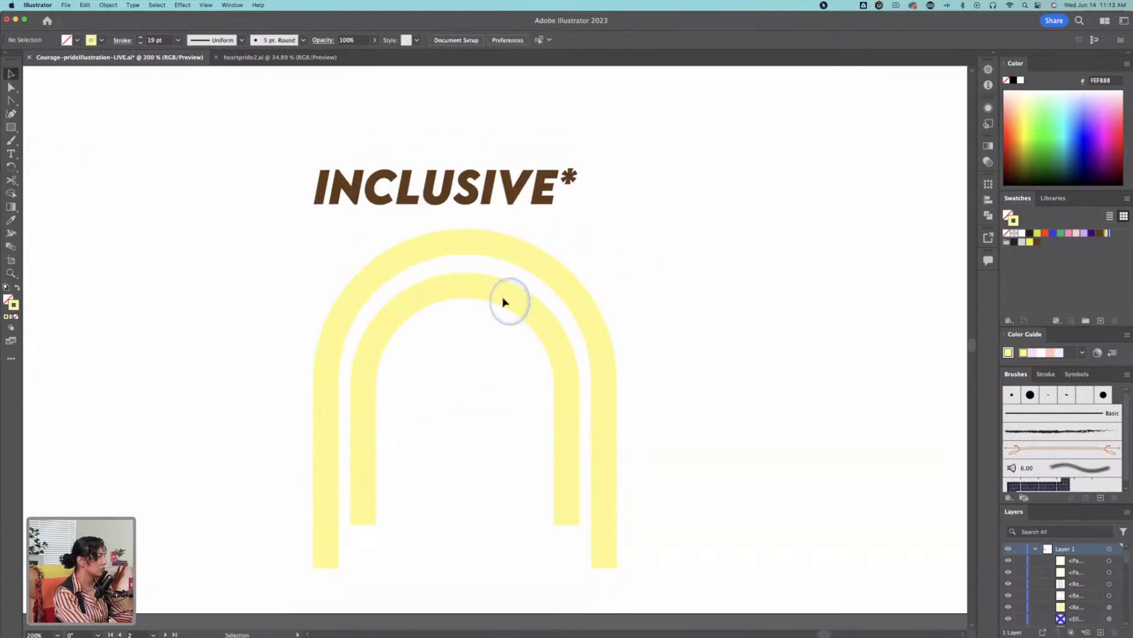
left_click_drag(499, 297, 498, 332)
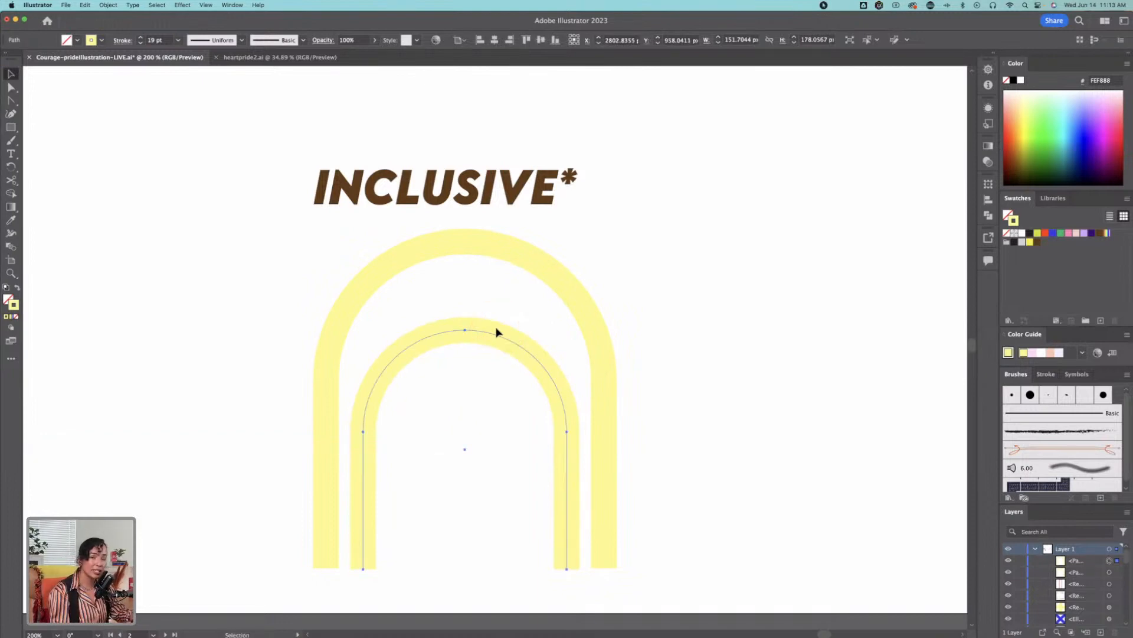
left_click_drag(496, 332, 496, 298)
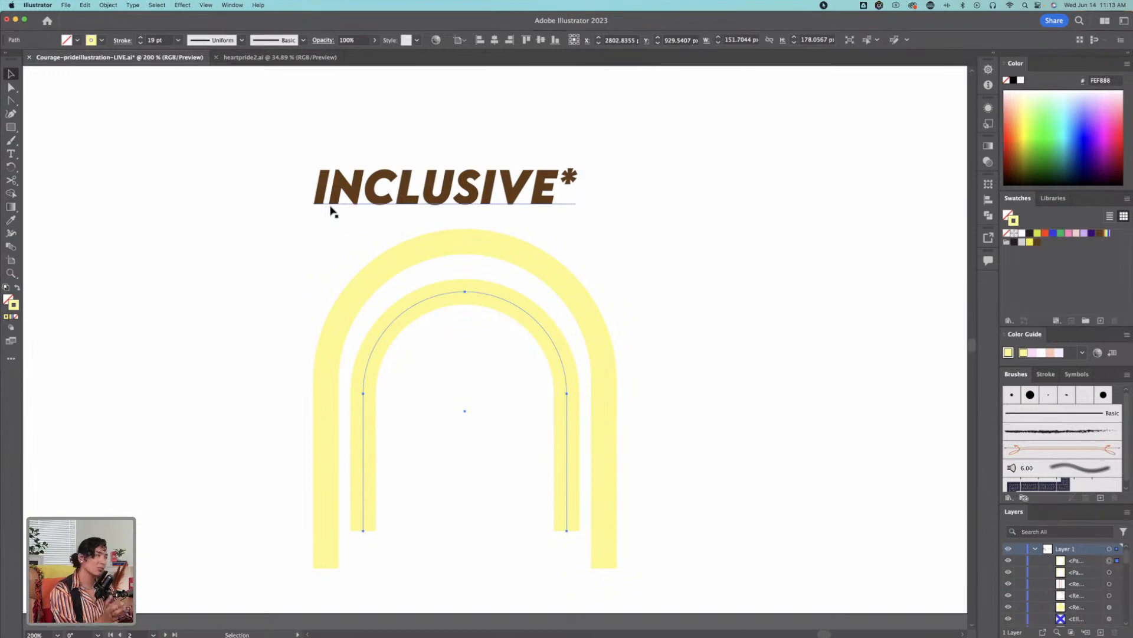
Step: Paste a copy of the inner arch in place and scale it down into a third, innermost arch
right_click(515, 295)
mouse_move(575, 338)
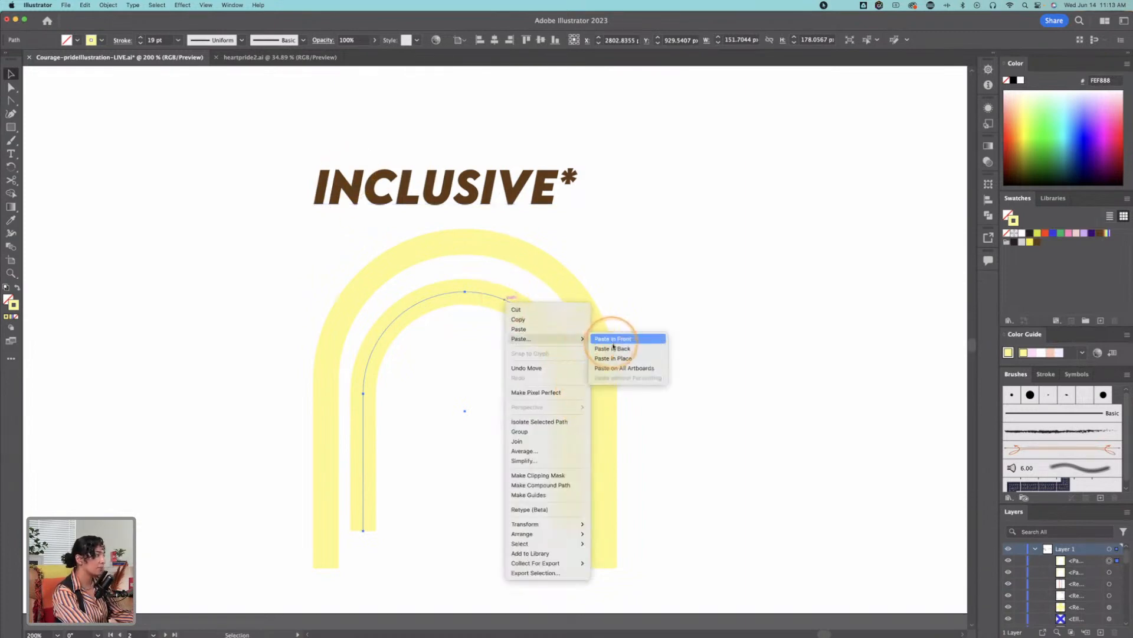
left_click(617, 359)
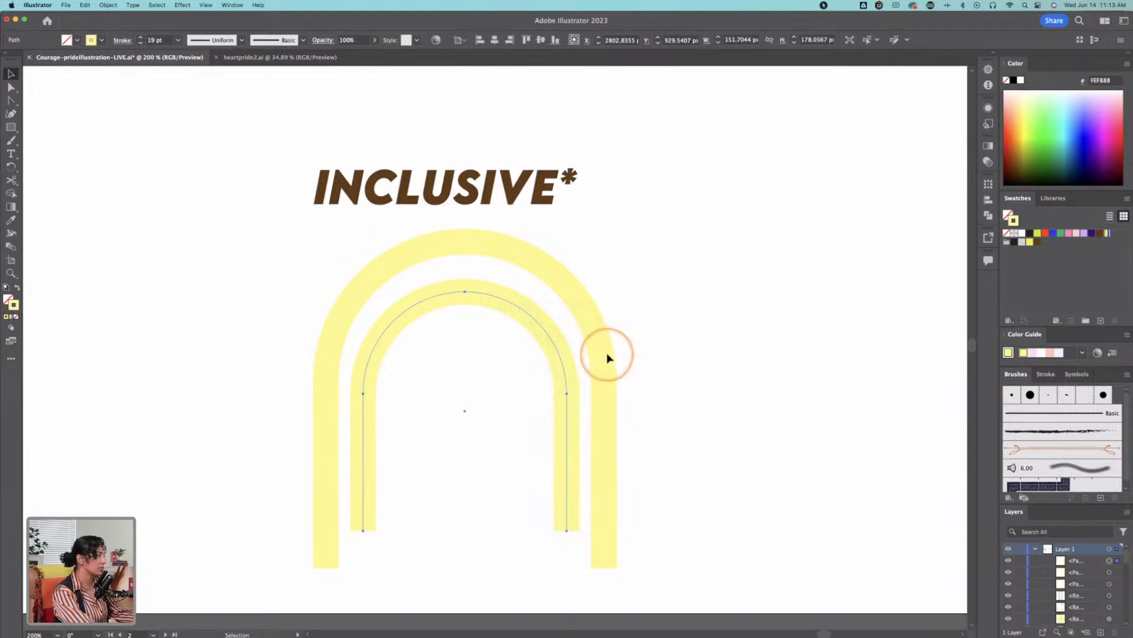
key("e")
left_click_drag(562, 291, 540, 326)
left_click(678, 321)
Step: Review the TRANSFORMATION label's artboard and examine the gradient tube in the finished COURAGE illustration
key("z")
left_click(544, 407, "alt")
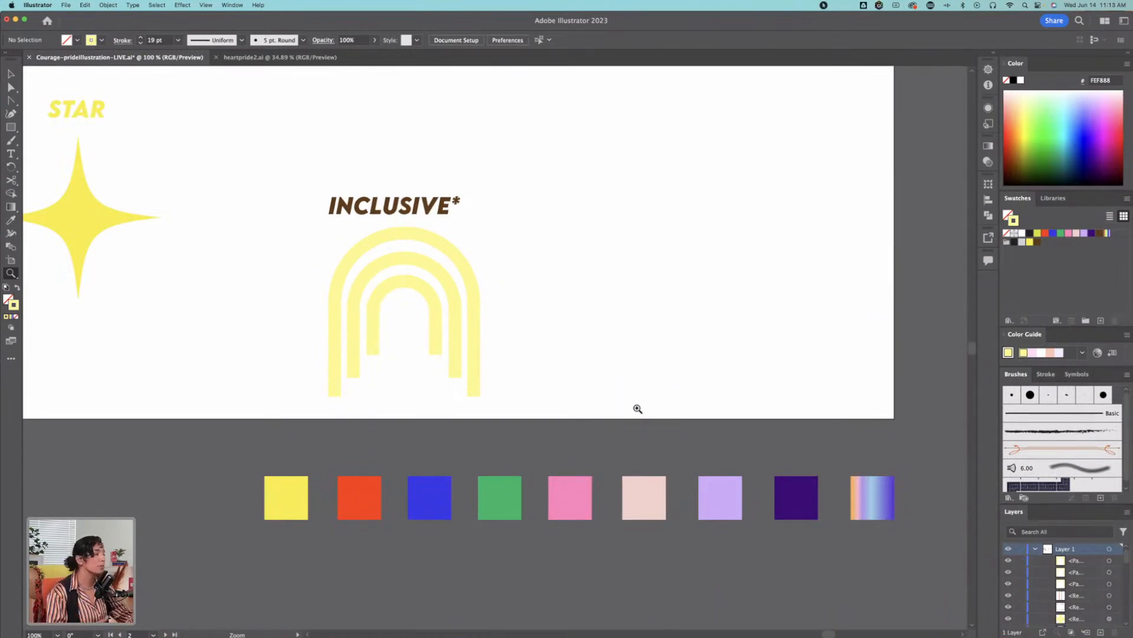
left_click(455, 291, "alt")
left_click_drag(518, 239, 521, 337)
key("v")
left_click_drag(677, 359, 398, 372)
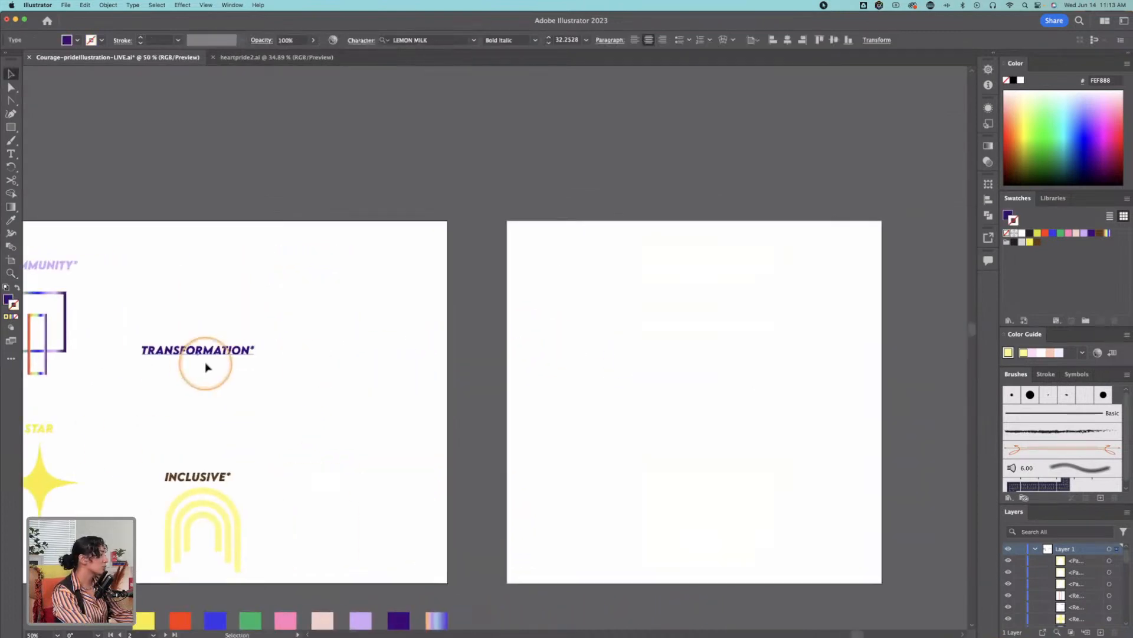
left_click_drag(188, 367, 744, 313)
left_click_drag(162, 325, 719, 325)
left_click_drag(290, 340, 708, 369)
left_click_drag(199, 383, 696, 241)
left_click_drag(231, 328, 490, 329)
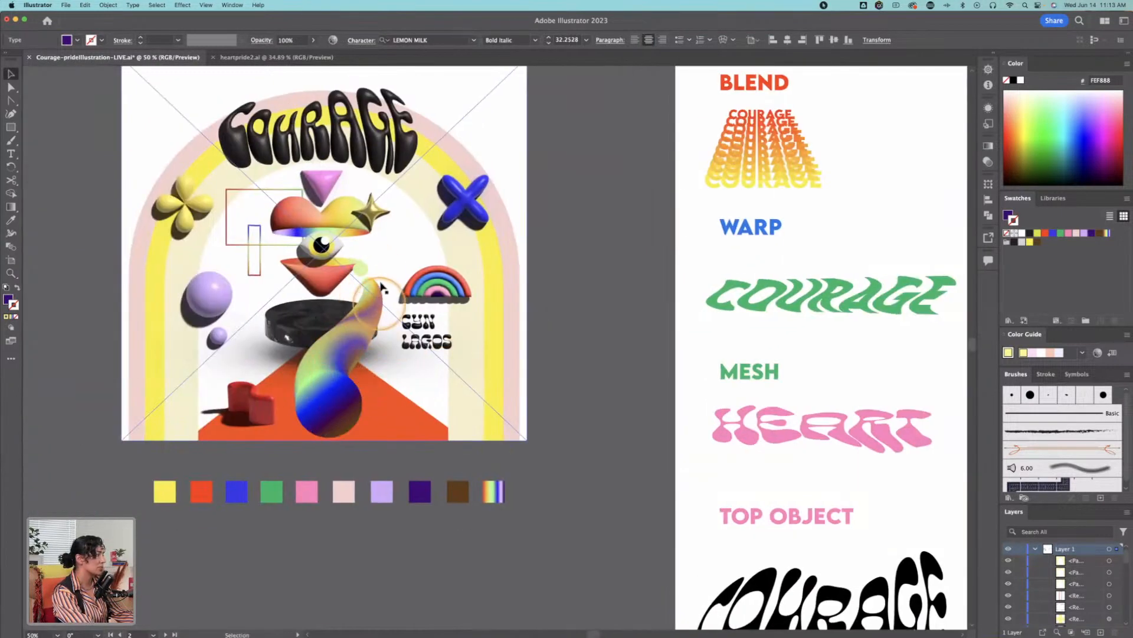
left_click_drag(806, 348, 118, 352)
left_click_drag(767, 336, 76, 380)
left_click_drag(730, 307, 117, 314)
left_click_drag(778, 273, 378, 299)
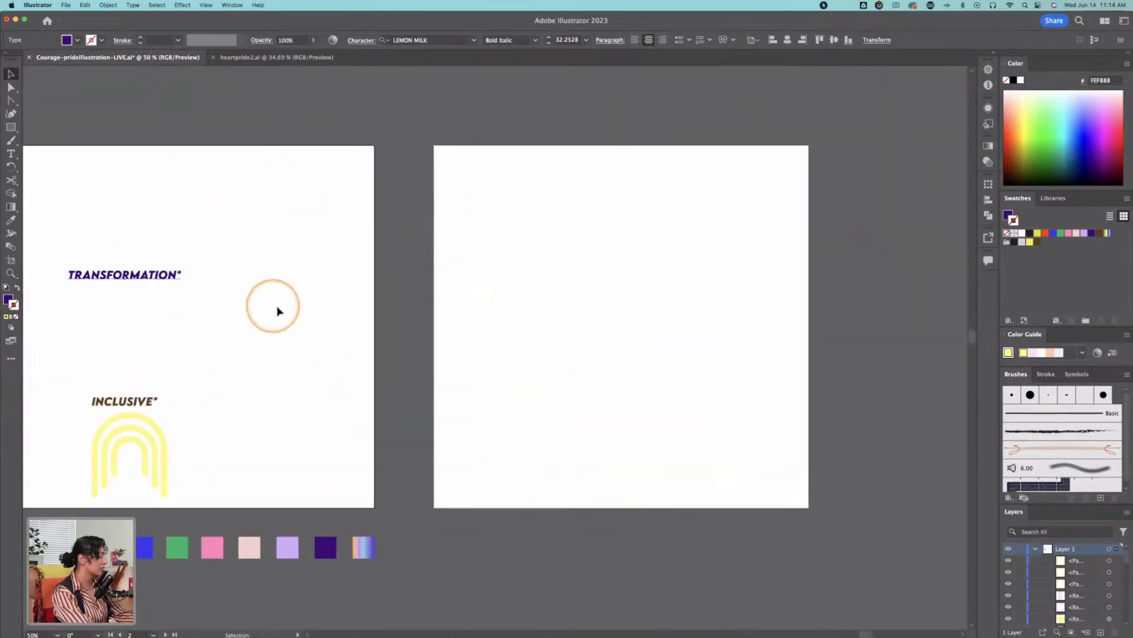
Step: Move the TRANSFORMATION label to the upper-left area of the blank neighbouring artboard
left_click_drag(119, 285, 529, 179)
key("z")
left_click(677, 267)
left_click_drag(452, 396, 492, 321)
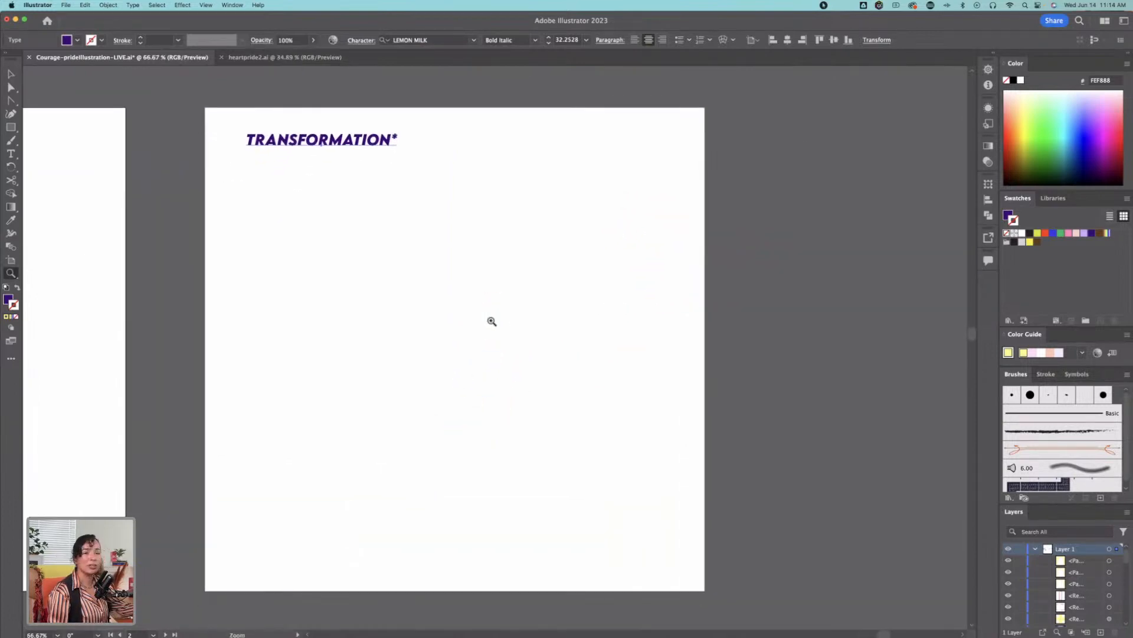
key("v")
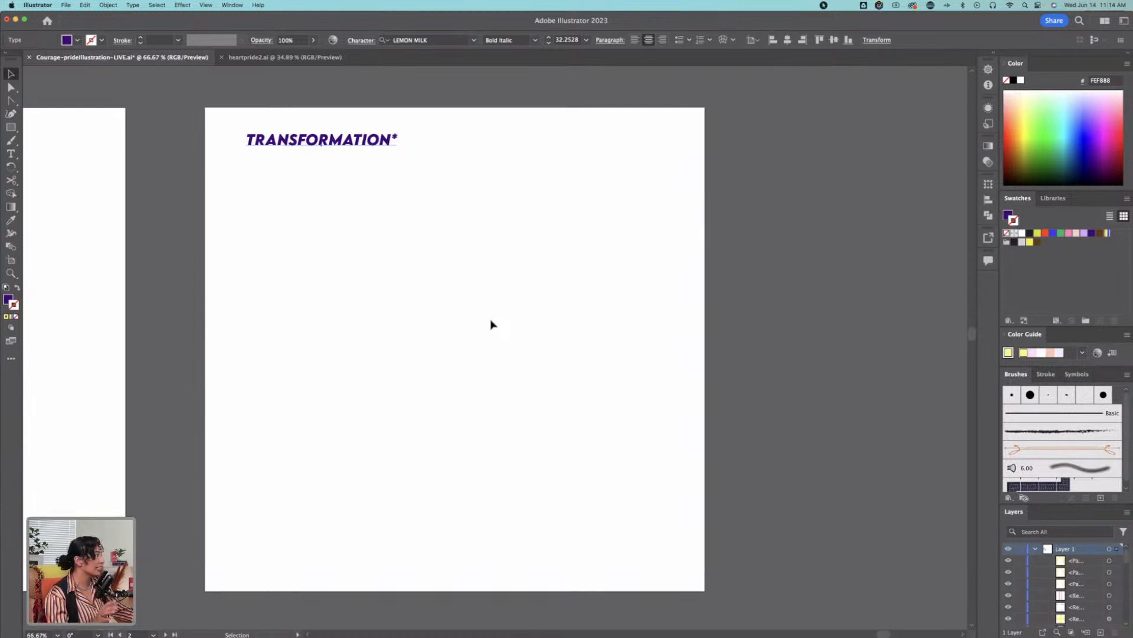
key("space")
left_click(479, 229)
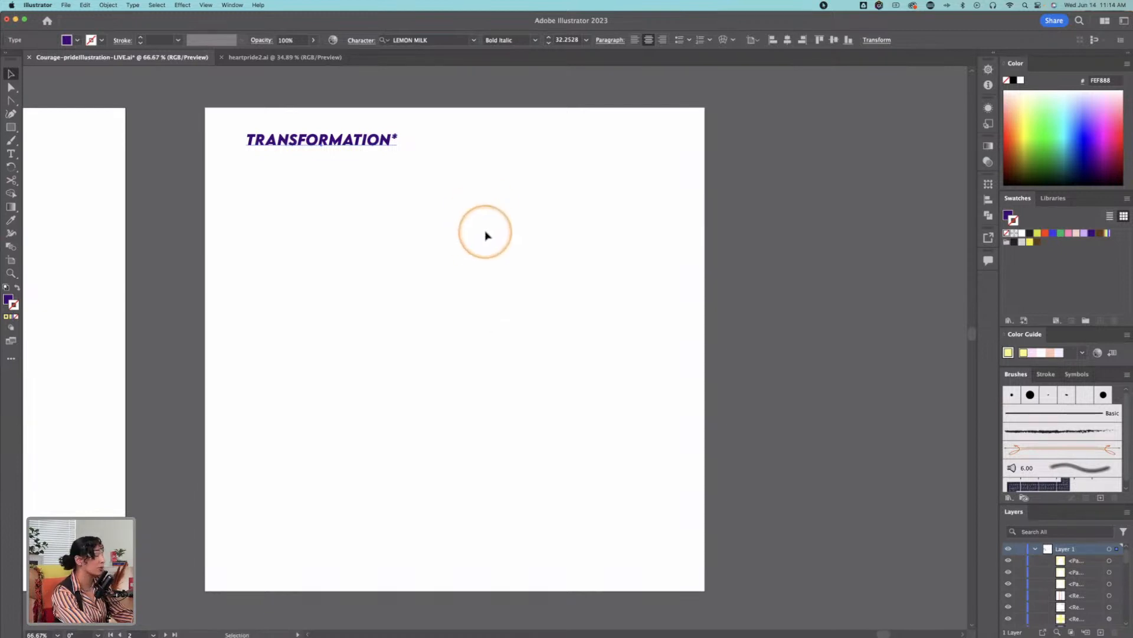
mouse_move(10, 127)
left_mouse_down()
mouse_move(53, 140)
mouse_move(48, 127)
mouse_move(11, 124)
left_mouse_up()
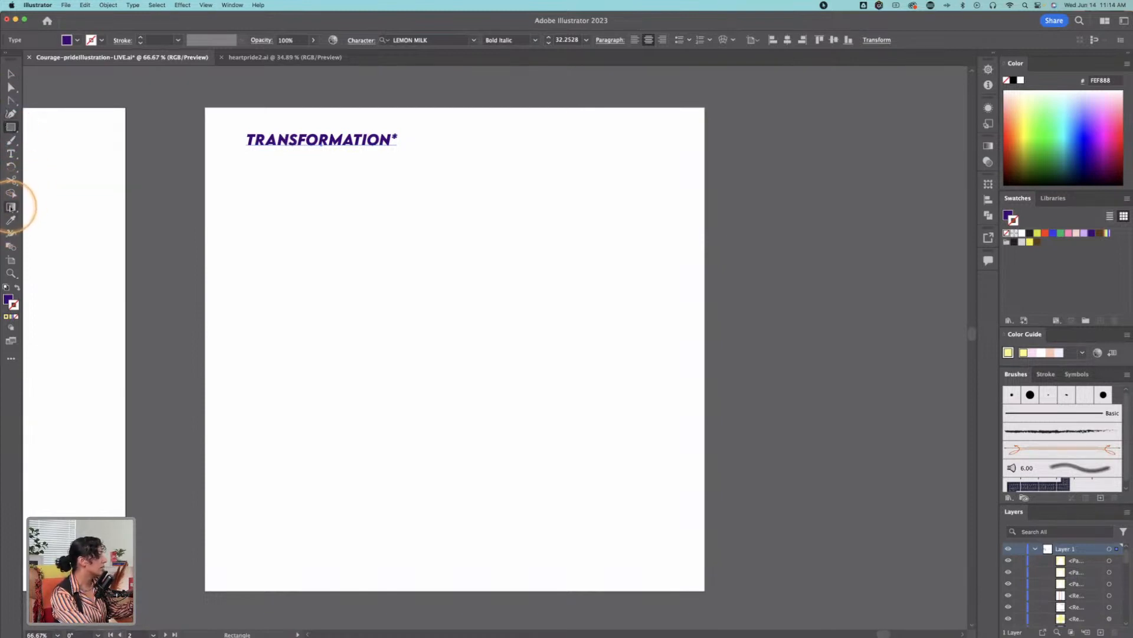
left_click(11, 207)
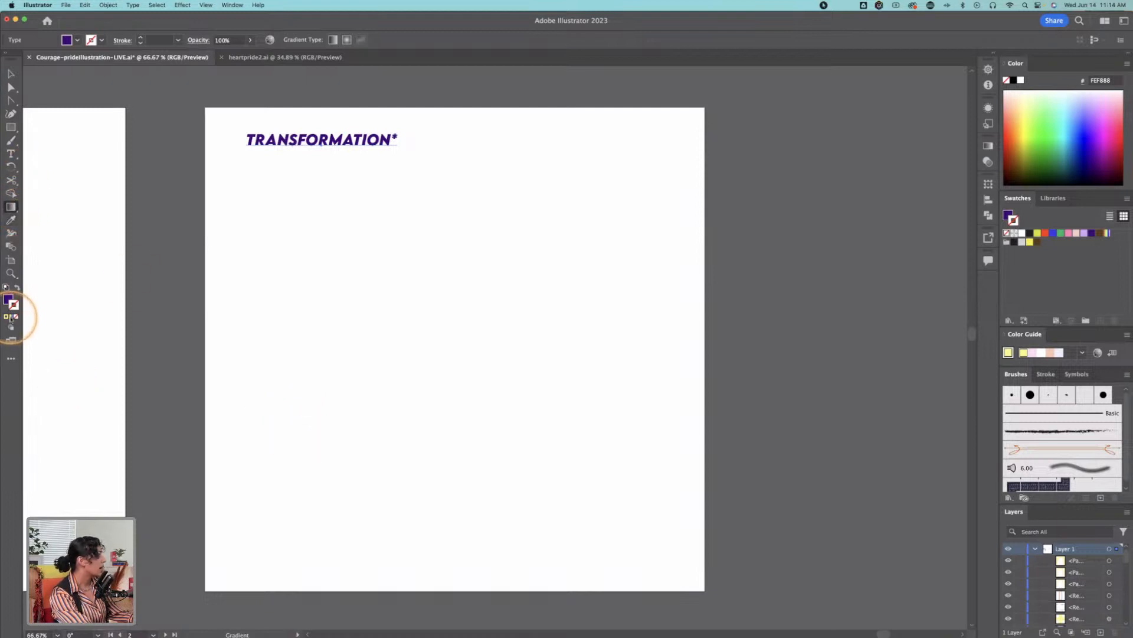
left_click(13, 305)
key("super+z")
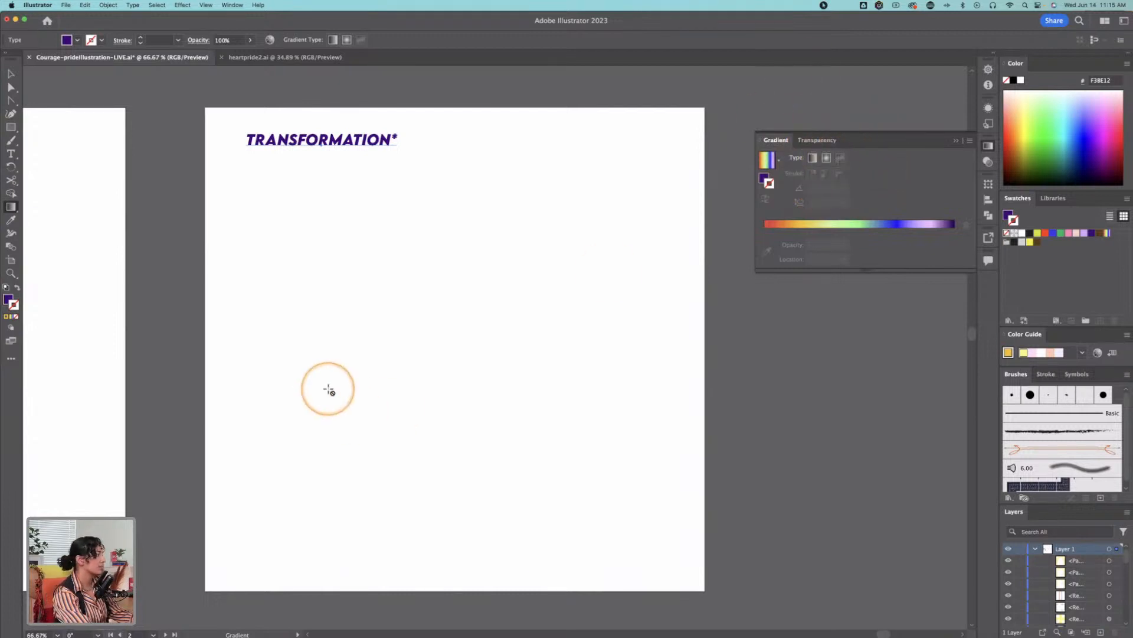
left_click_drag(318, 315, 397, 426)
left_click(10, 127)
left_click_drag(307, 361, 398, 455)
key("BackSpace")
Step: Apply the saved rainbow gradient to the active stroke with the Gradient tool
left_click(11, 207)
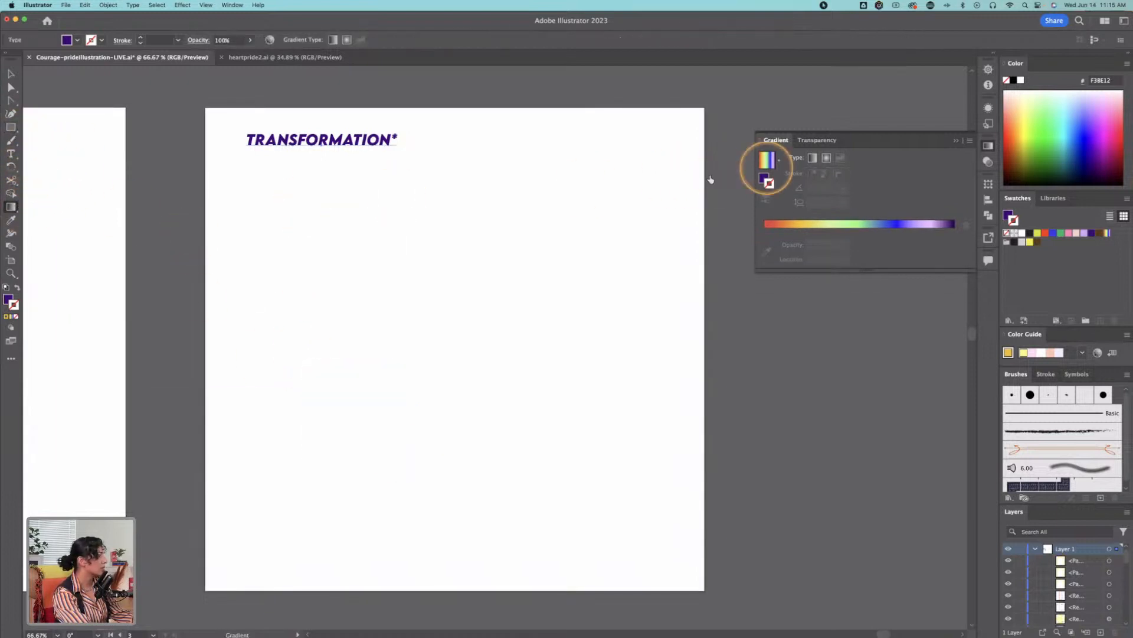
left_click(766, 158)
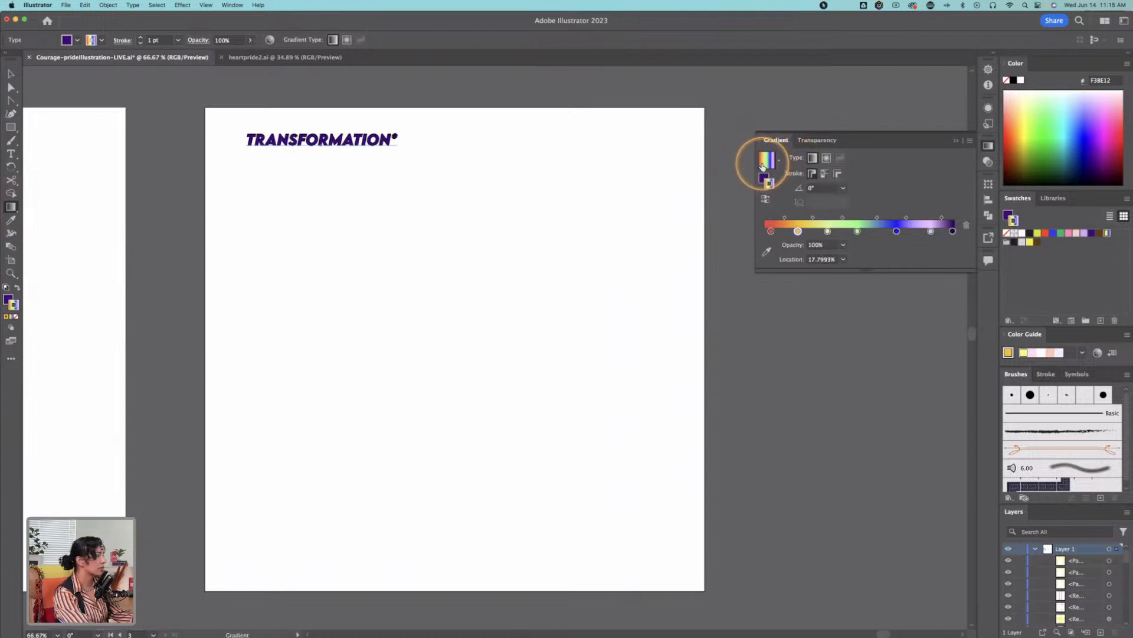
left_click_drag(10, 127, 51, 140)
left_click_drag(318, 394, 434, 486)
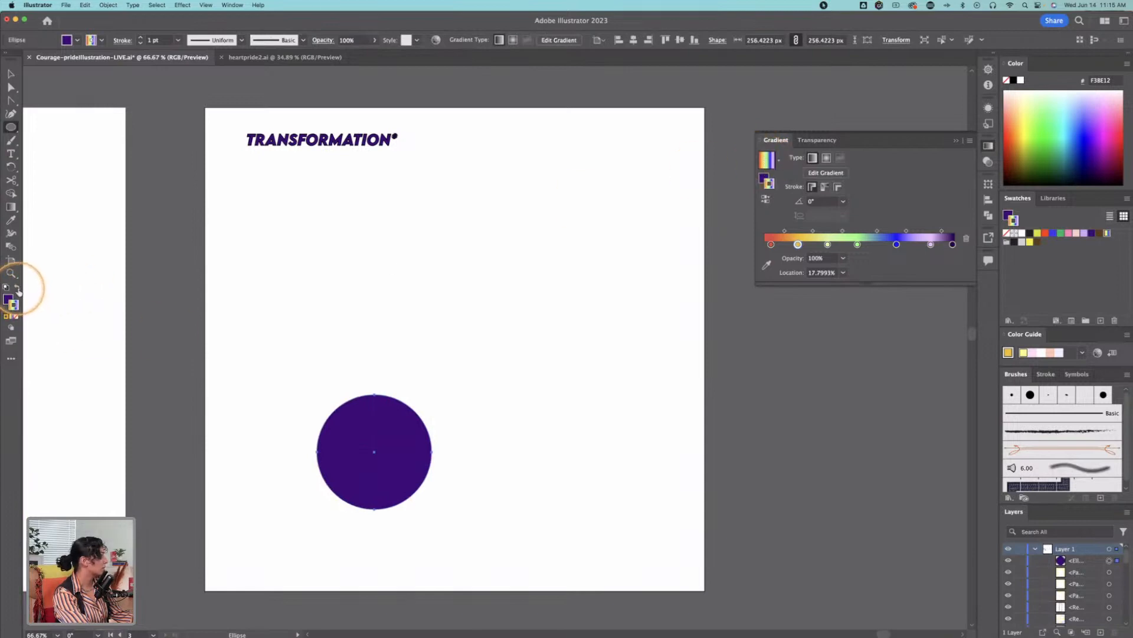
key("super+z")
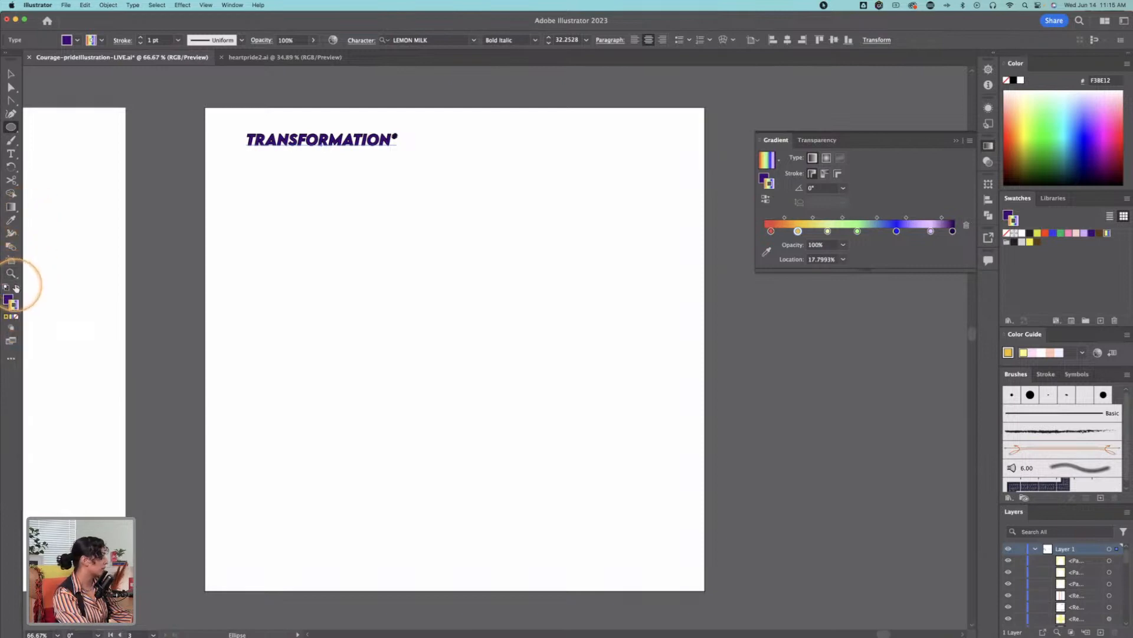
Step: Draw a circle about 332 px wide with the rainbow gradient as fill and no stroke in the artboard's lower-left area
left_click(18, 288)
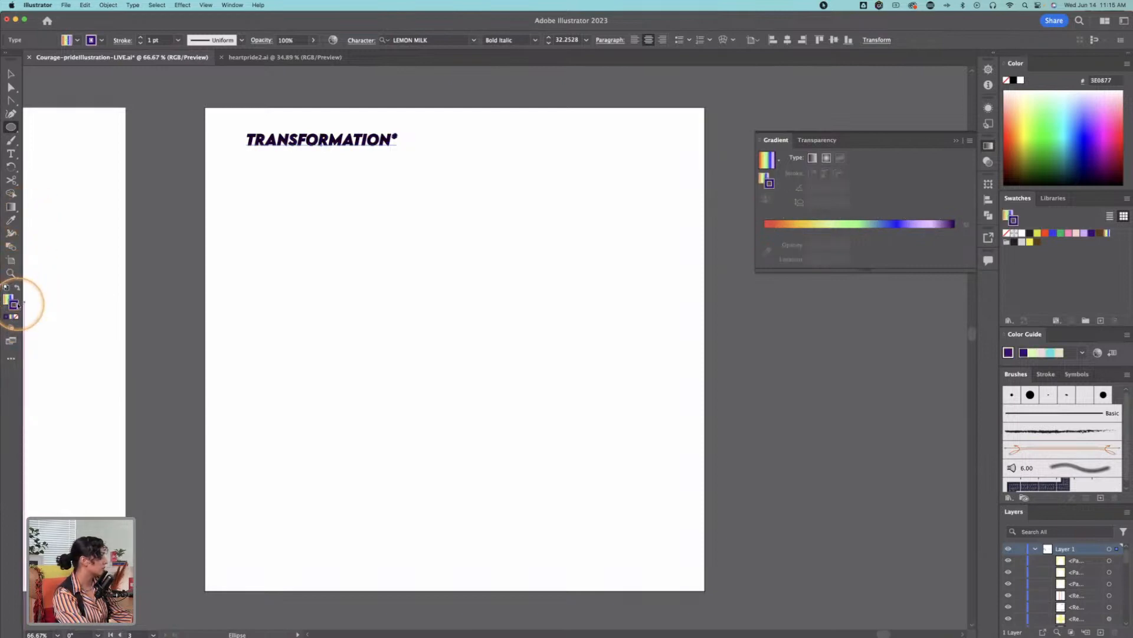
left_click(16, 317)
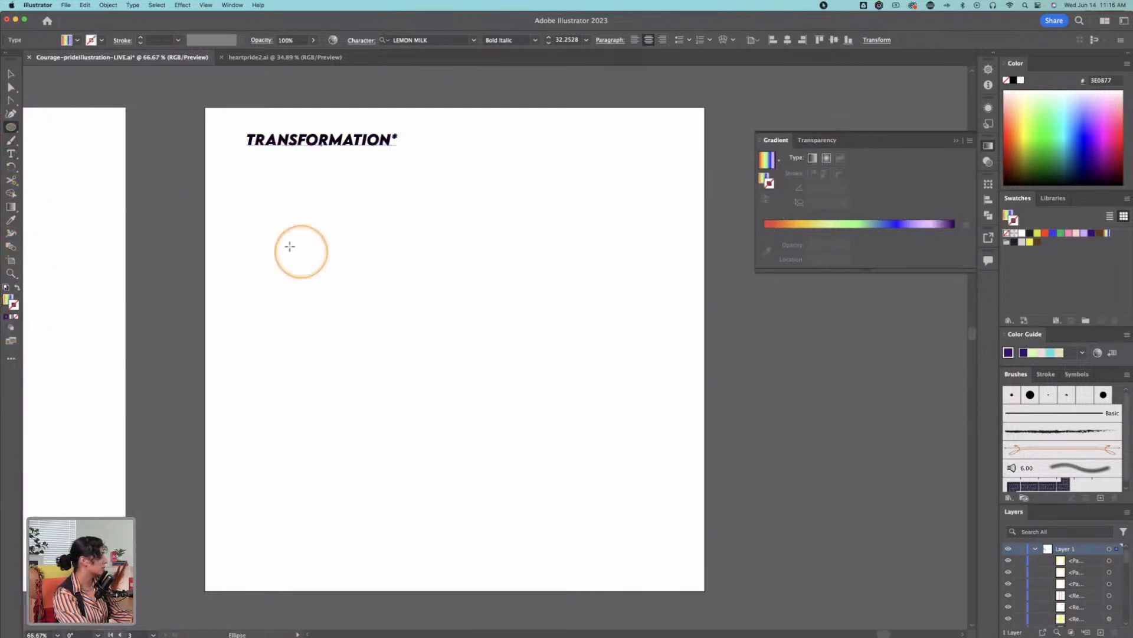
left_click_drag(283, 335, 433, 430)
key("v")
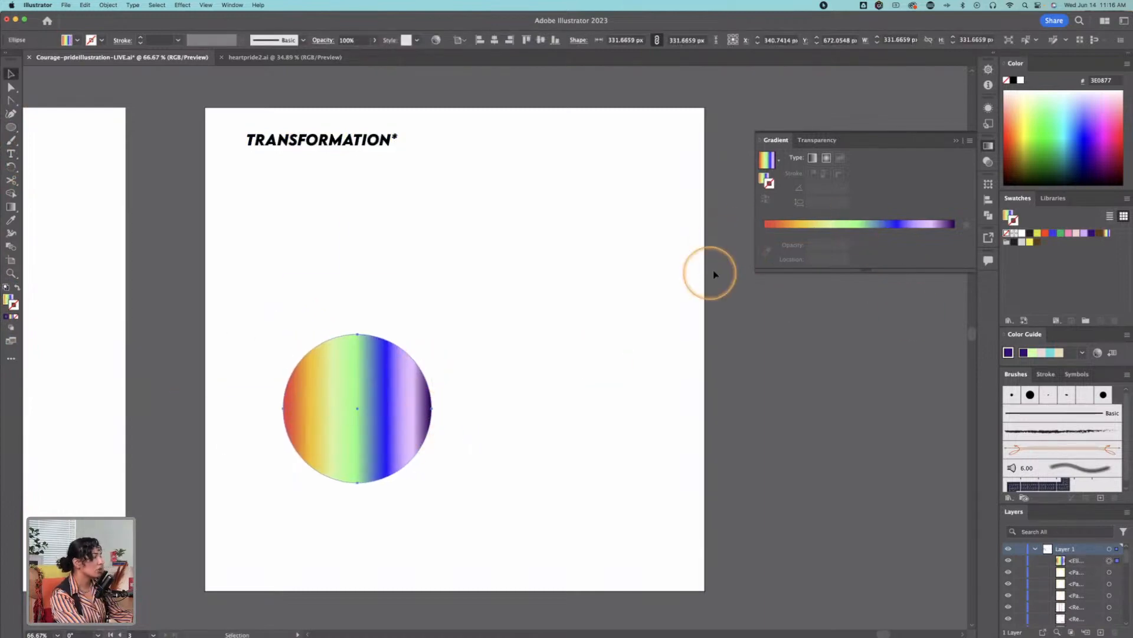
left_click_drag(362, 401, 362, 453)
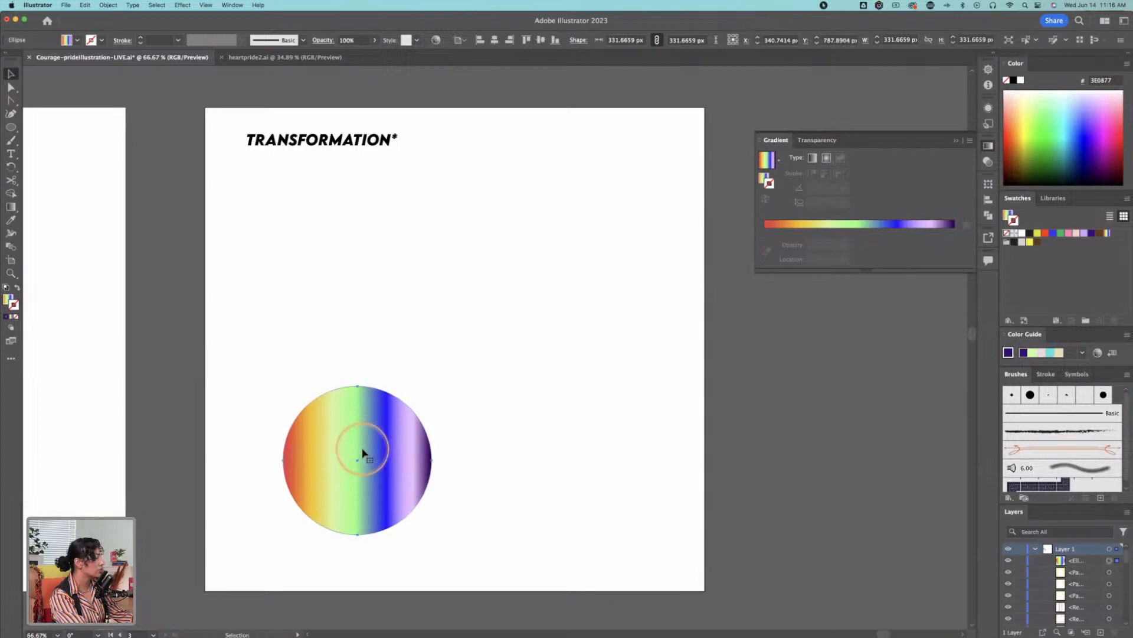
Step: Apply the rainbow gradient to the circle's stroke and remove its lavender, green, pale yellow-green and orange stops
left_click(766, 159)
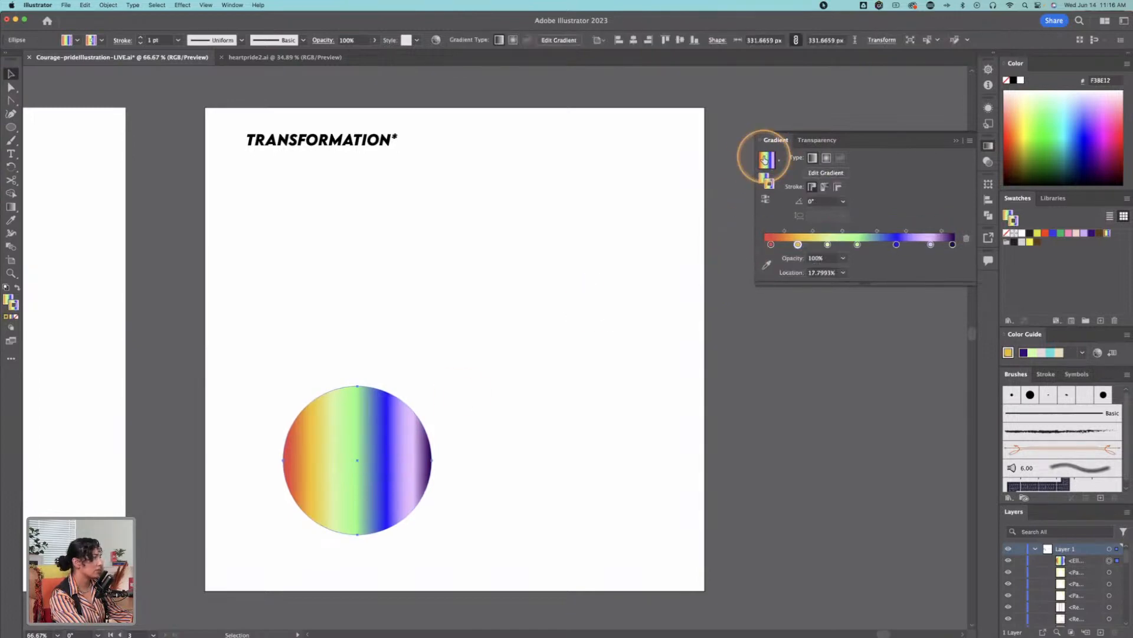
left_click(931, 245)
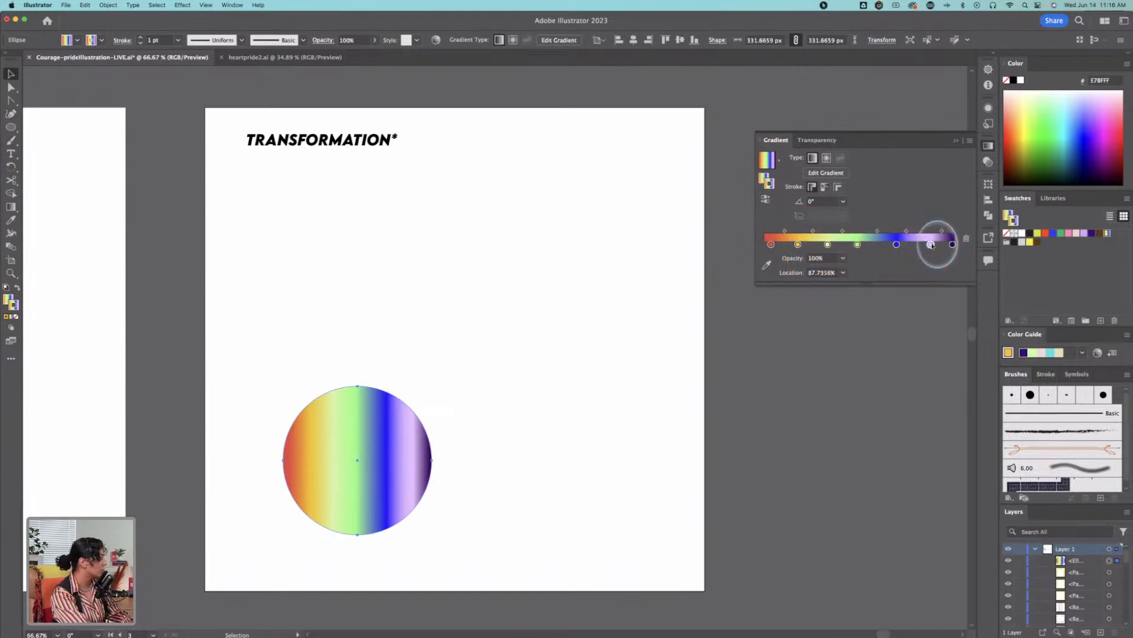
left_click_drag(931, 245, 951, 321)
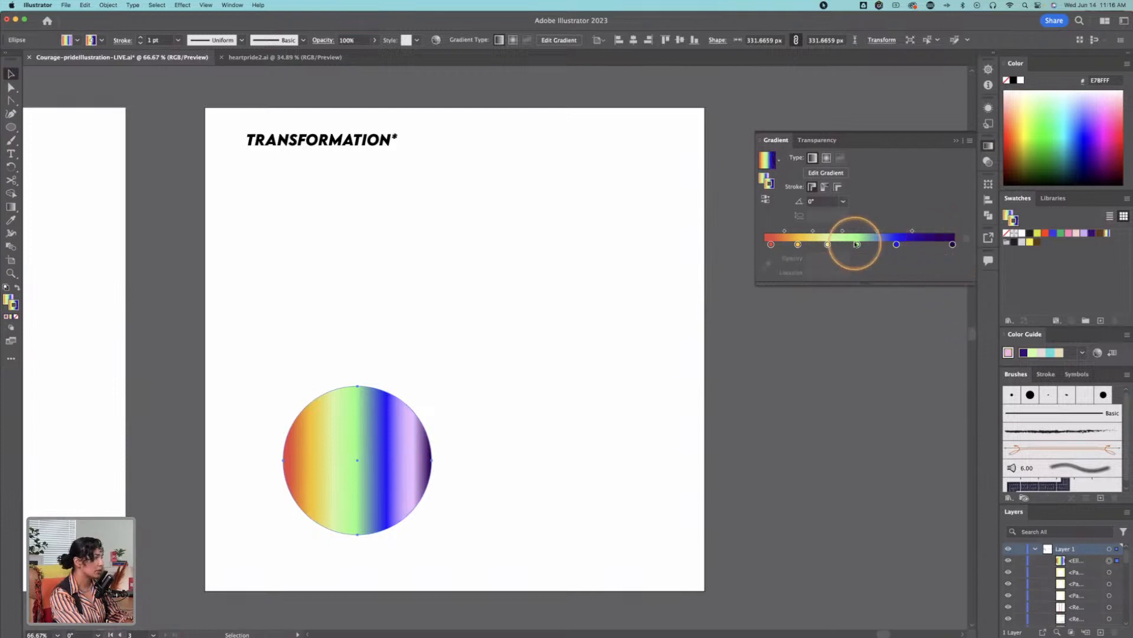
left_click_drag(857, 245, 872, 321)
left_click(829, 245)
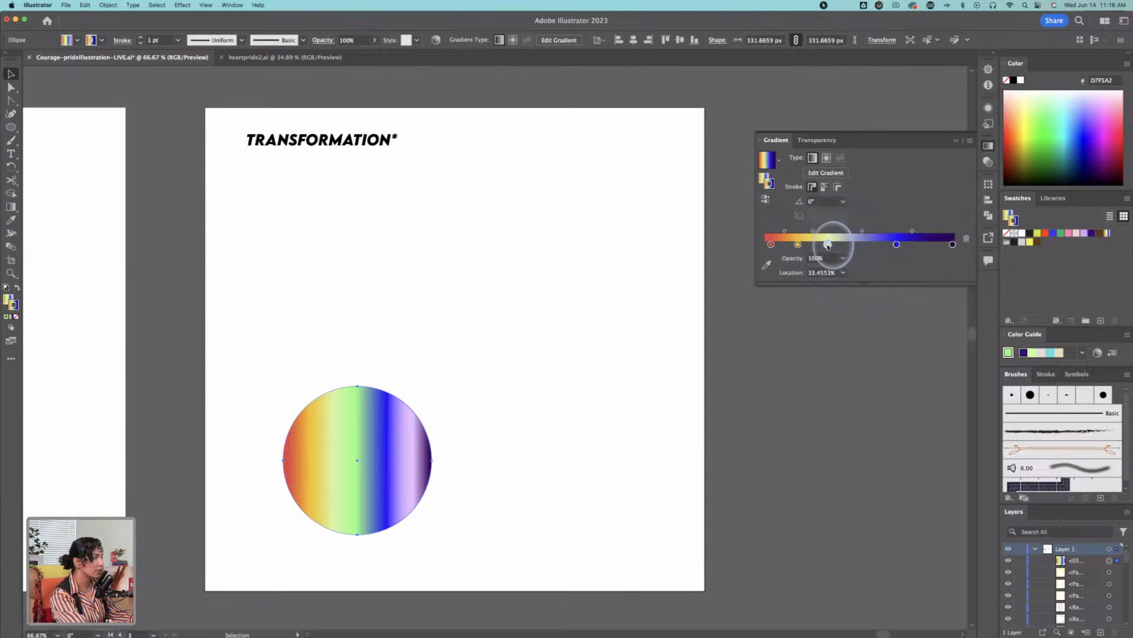
left_click_drag(828, 245, 795, 308)
left_click(772, 244)
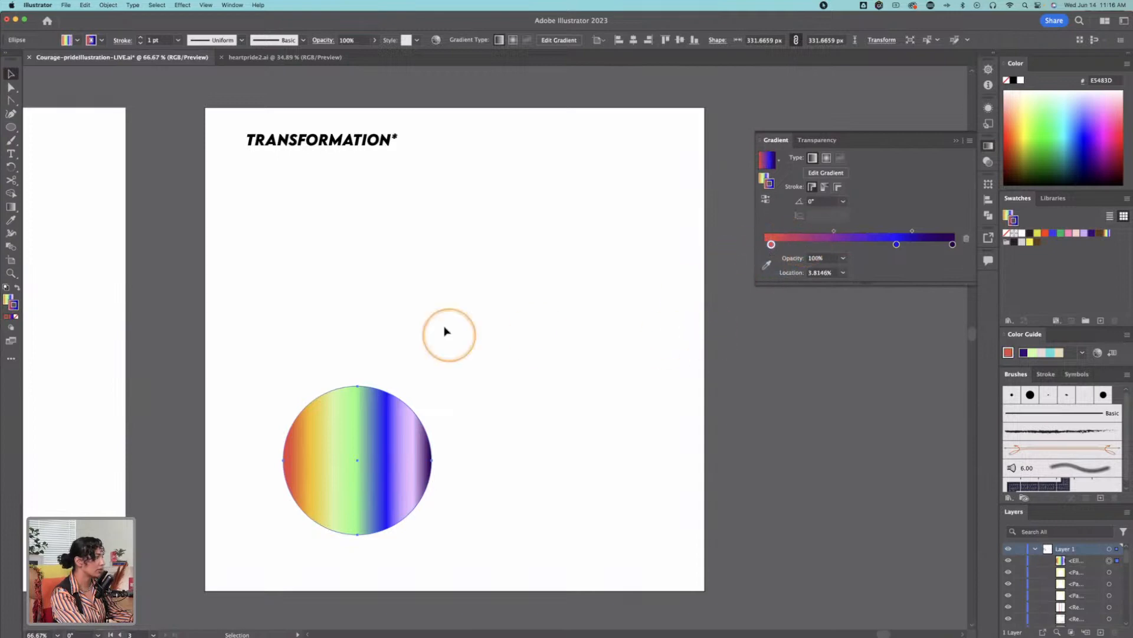
left_click(10, 127)
mouse_move(384, 208)
left_mouse_down()
mouse_move(531, 372)
mouse_move(542, 343)
left_mouse_up()
key("super+z")
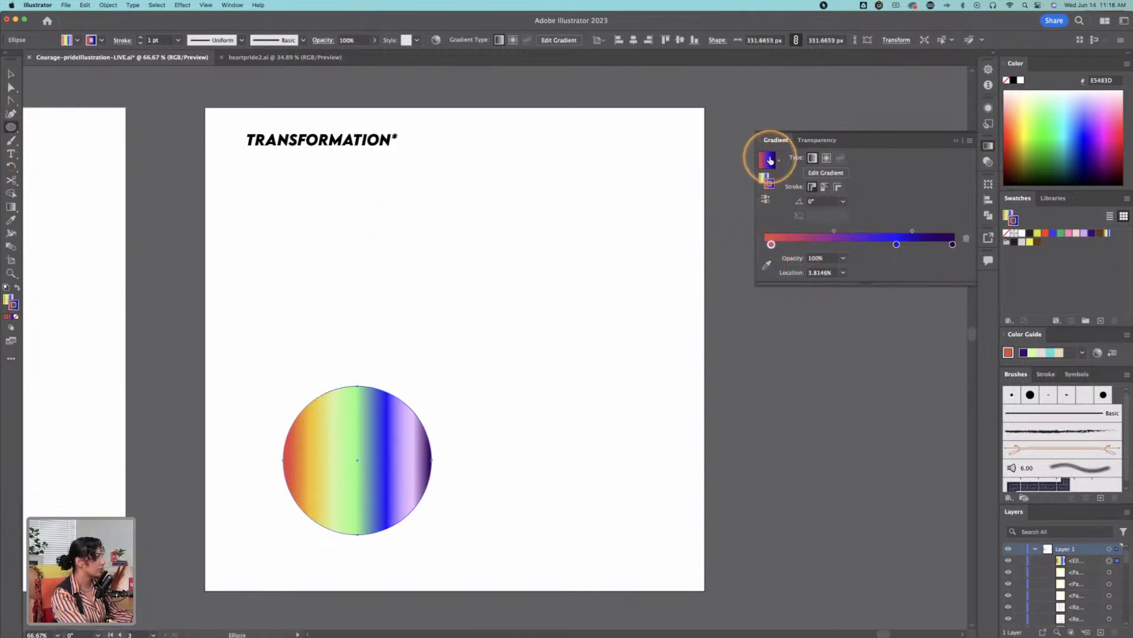
left_click_drag(288, 240, 378, 307)
key("super+z")
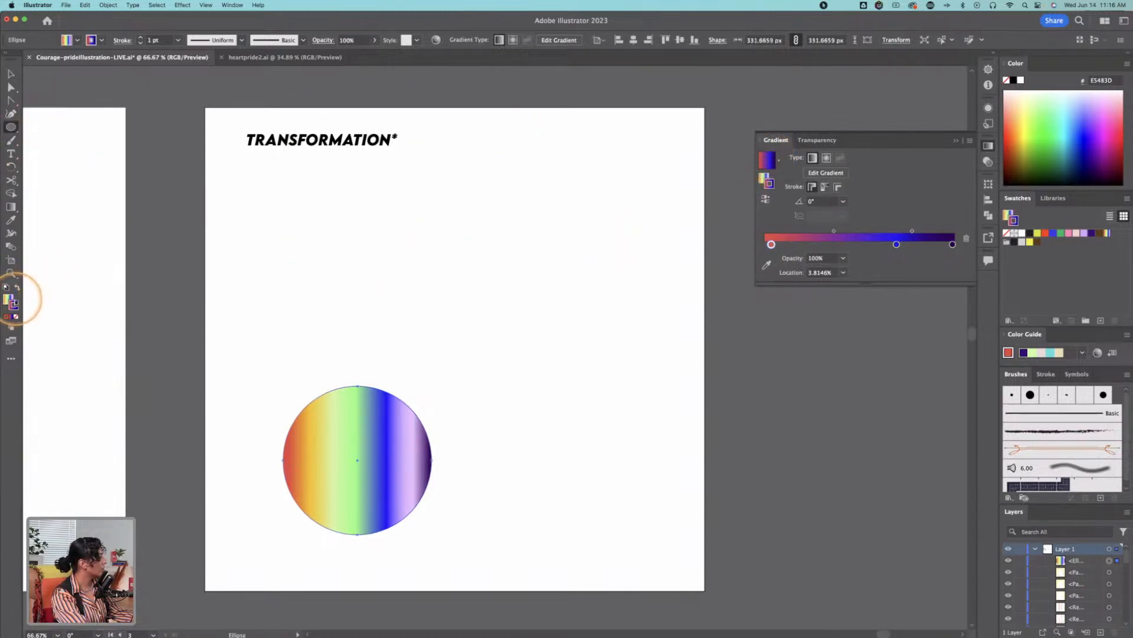
Step: Swap the circle's fill and stroke so the red, blue and dark purple gradient fills it, and remove the stroke
left_click(17, 288)
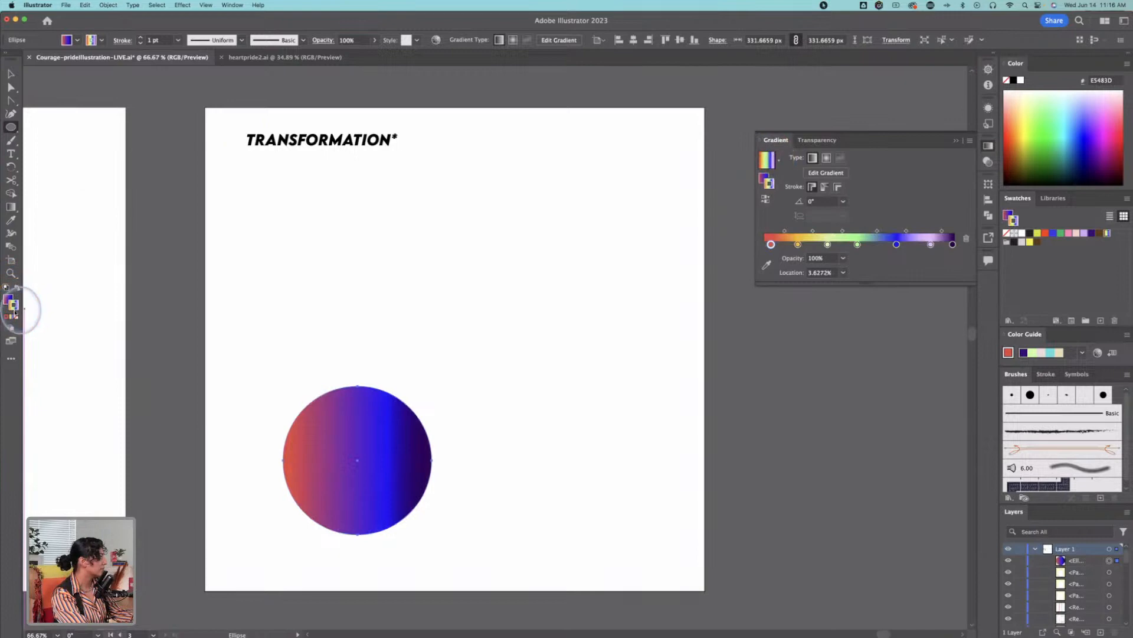
left_click(17, 317)
key("v")
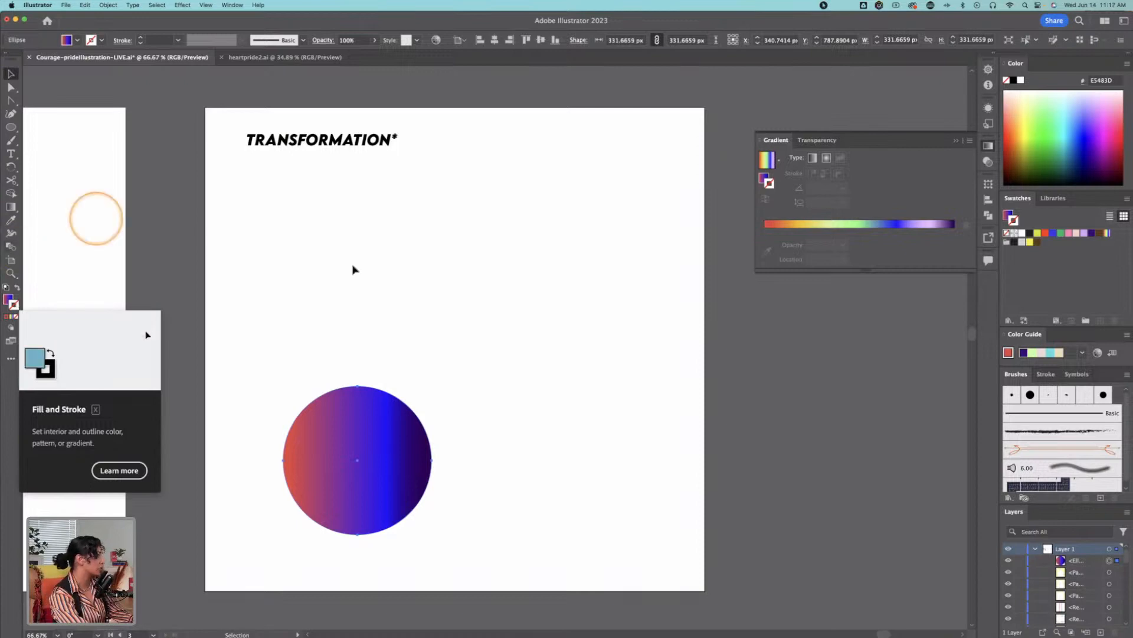
Step: Shrink the gradient circle to about 235 px in the artboard's lower-left area and place a copy to its right
left_click(417, 358)
left_click(367, 455)
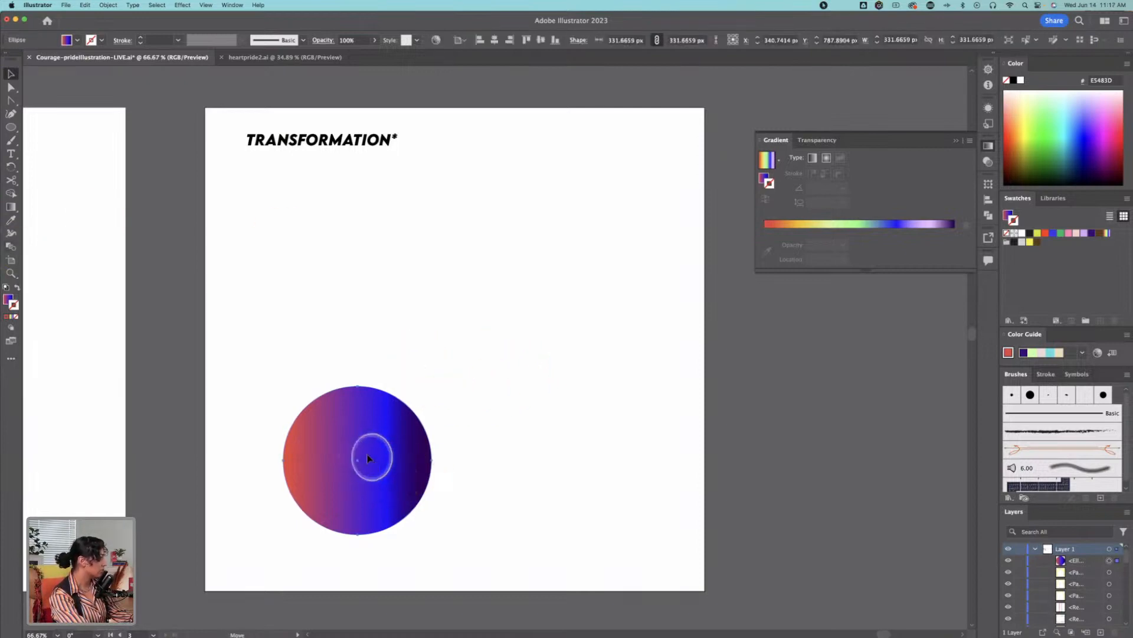
left_click_drag(368, 457, 332, 472)
key("e")
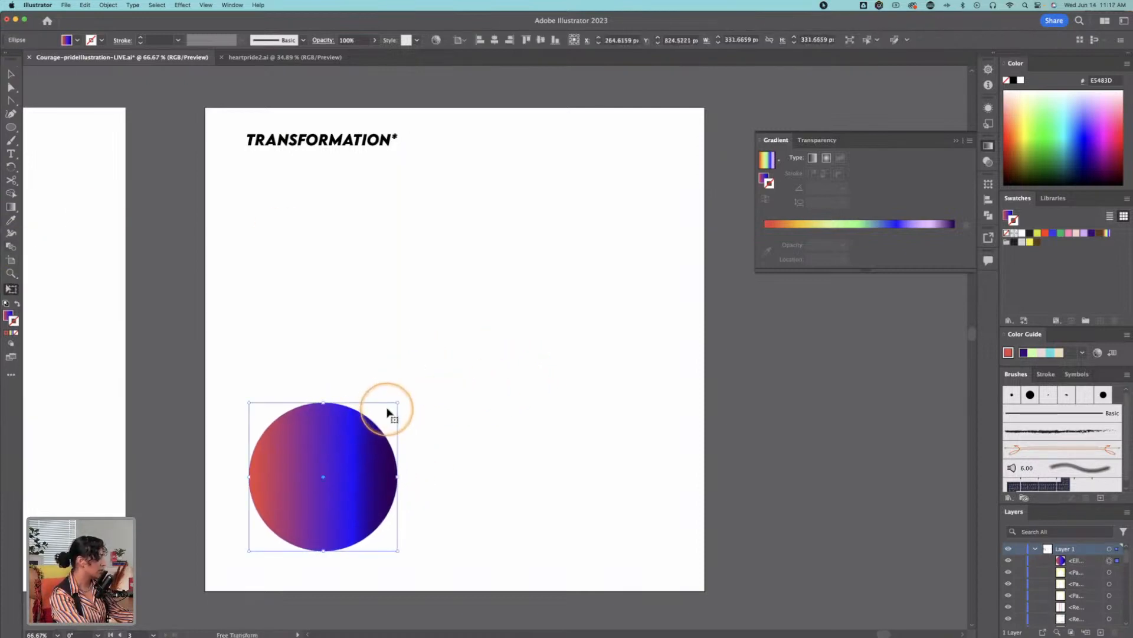
left_click_drag(395, 400, 377, 420)
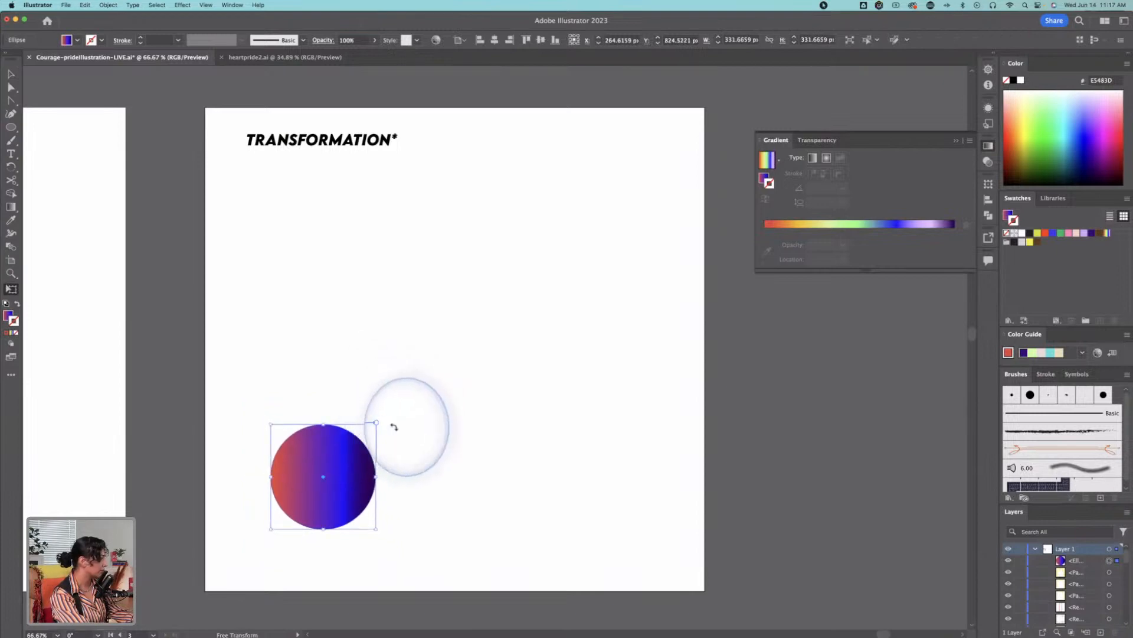
key("v")
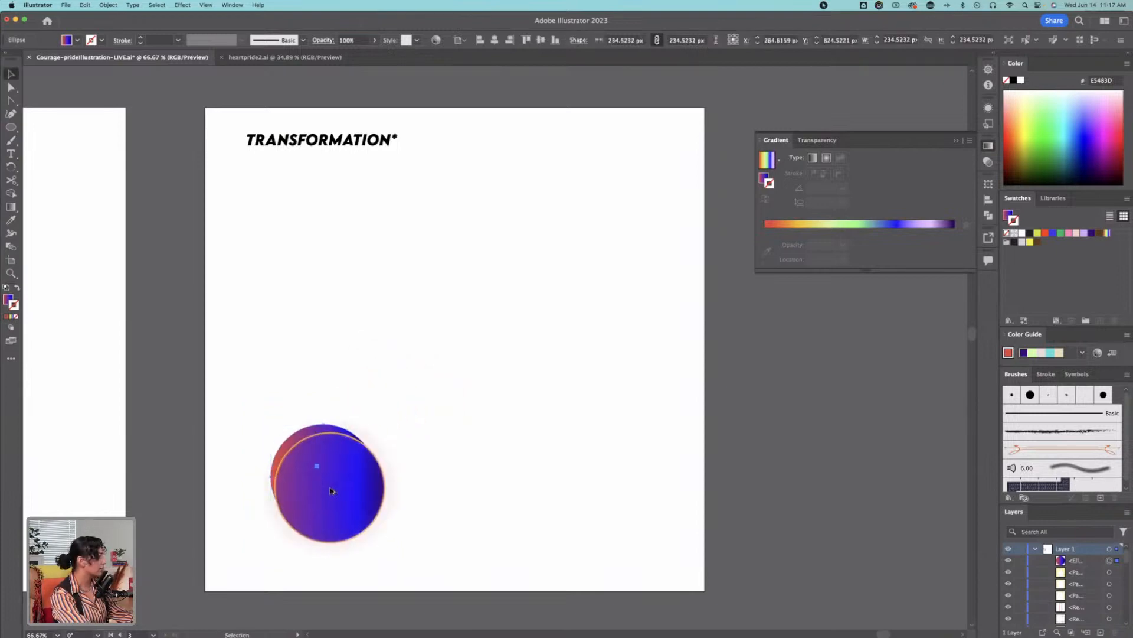
left_click_drag(327, 470, 454, 481)
left_click_drag(327, 462, 434, 224)
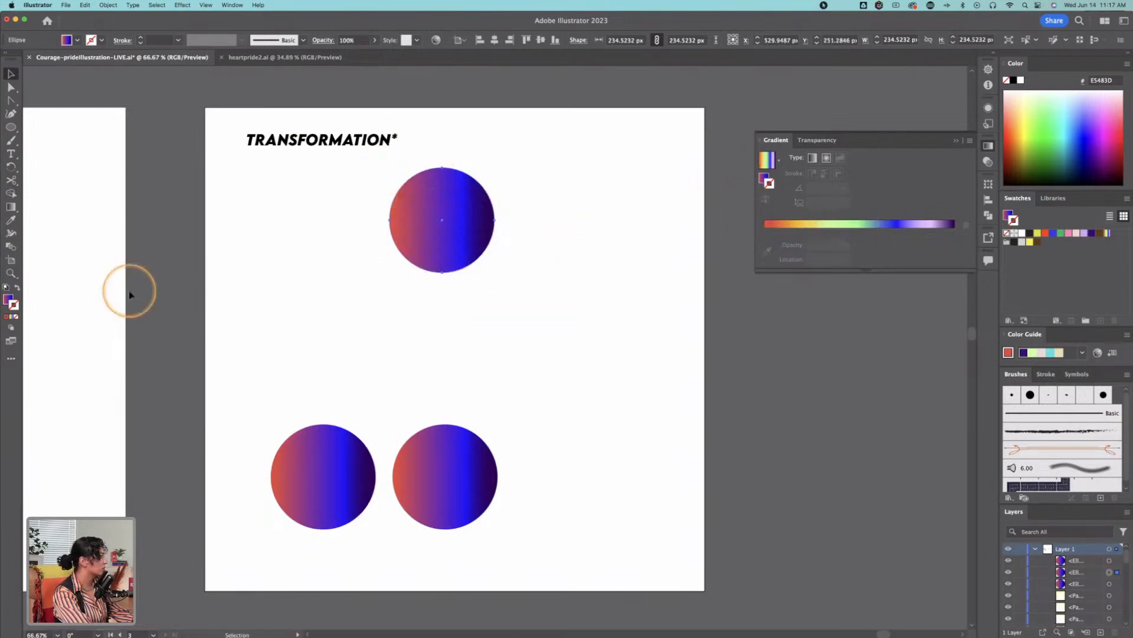
left_click(24, 206)
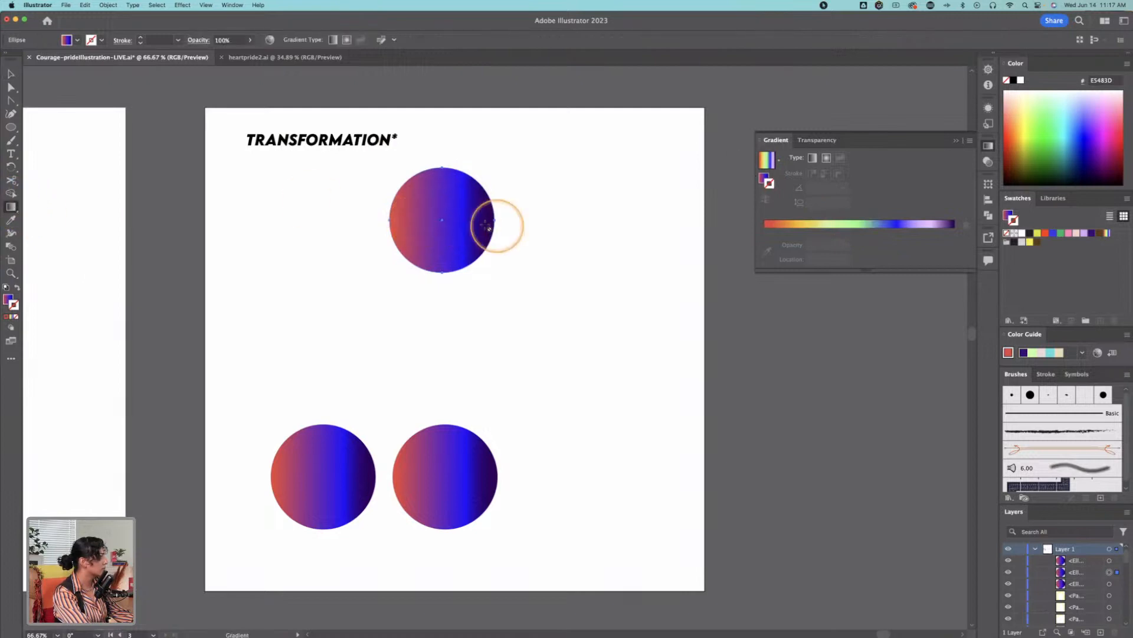
key("v")
left_click(18, 210)
left_click(766, 162)
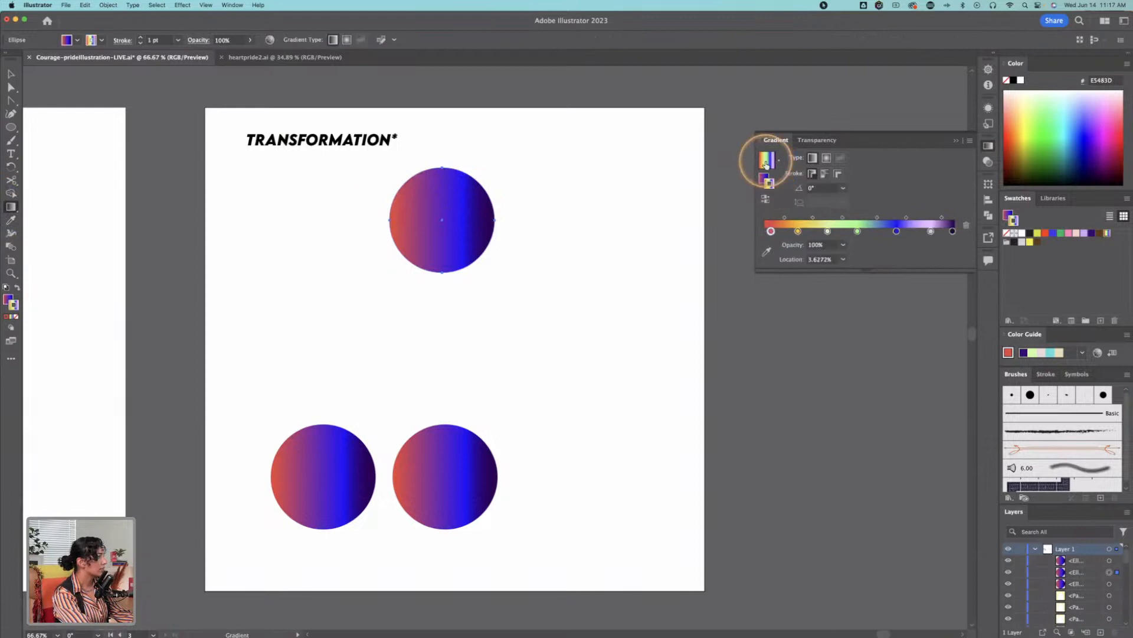
key("super+z")
key("super+z")
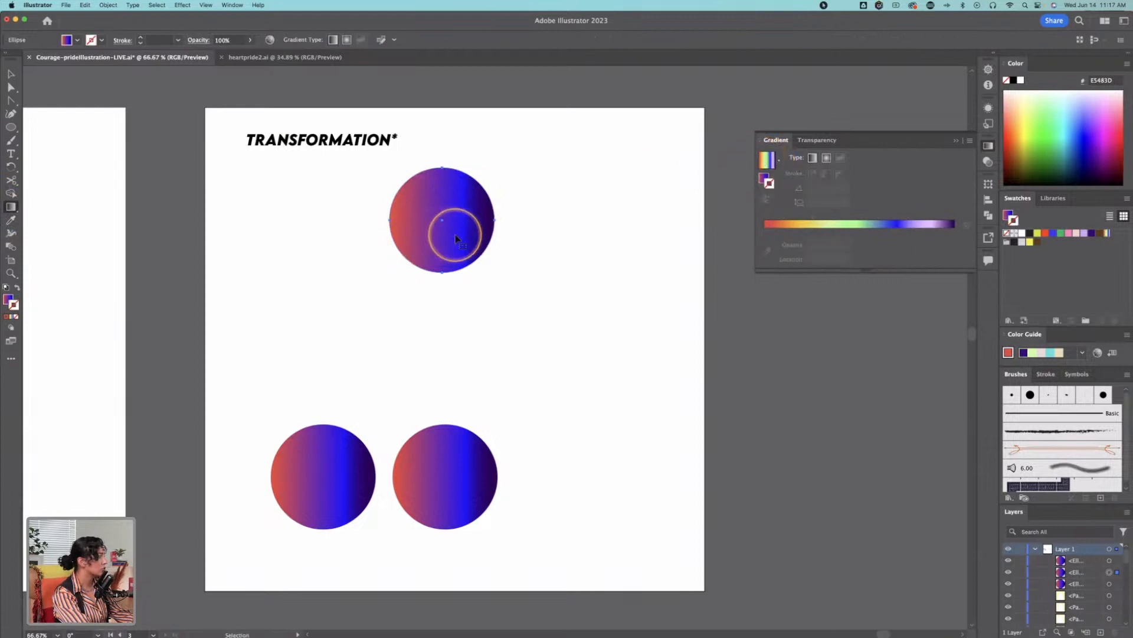
Step: Fill the lower-left circle with the rainbow gradient reduced to red, orange at about 48.41% and pale yellow-green stops, without a stroke
left_click(767, 160)
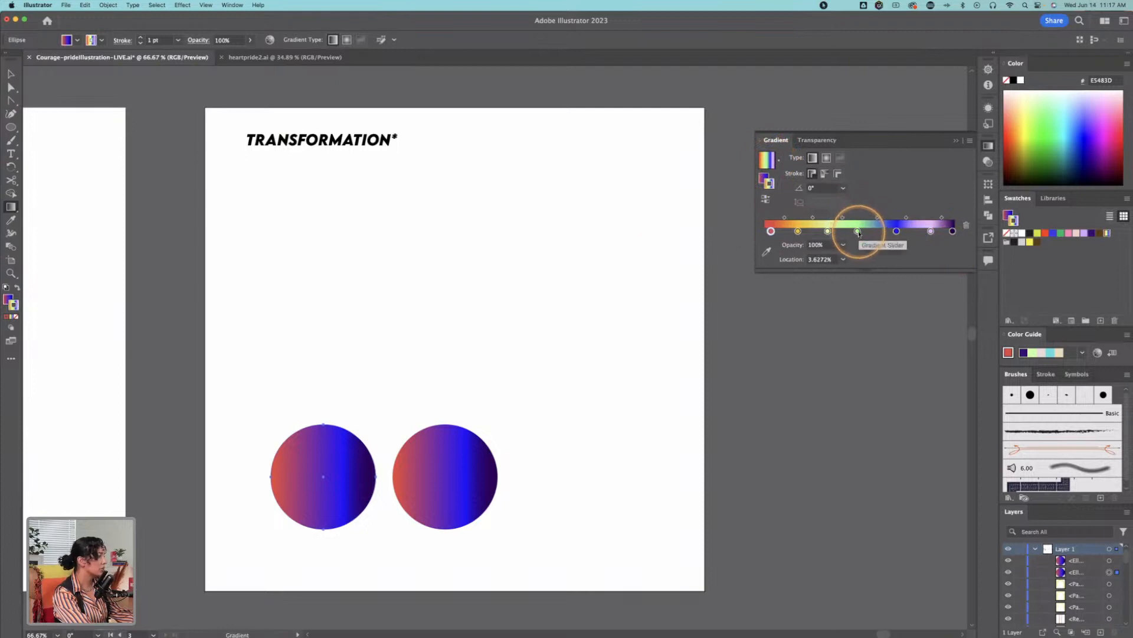
left_click_drag(865, 235, 863, 292)
left_click_drag(898, 235, 952, 273)
left_click_drag(833, 234, 925, 233)
left_click_drag(797, 231, 856, 231)
left_click(771, 166)
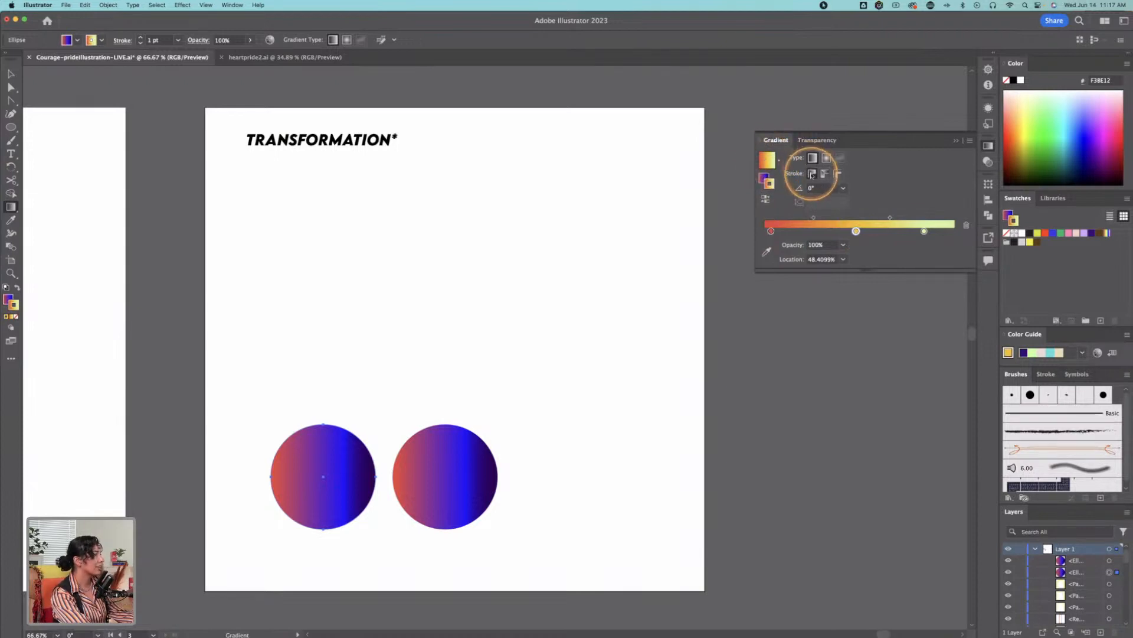
left_click(18, 288)
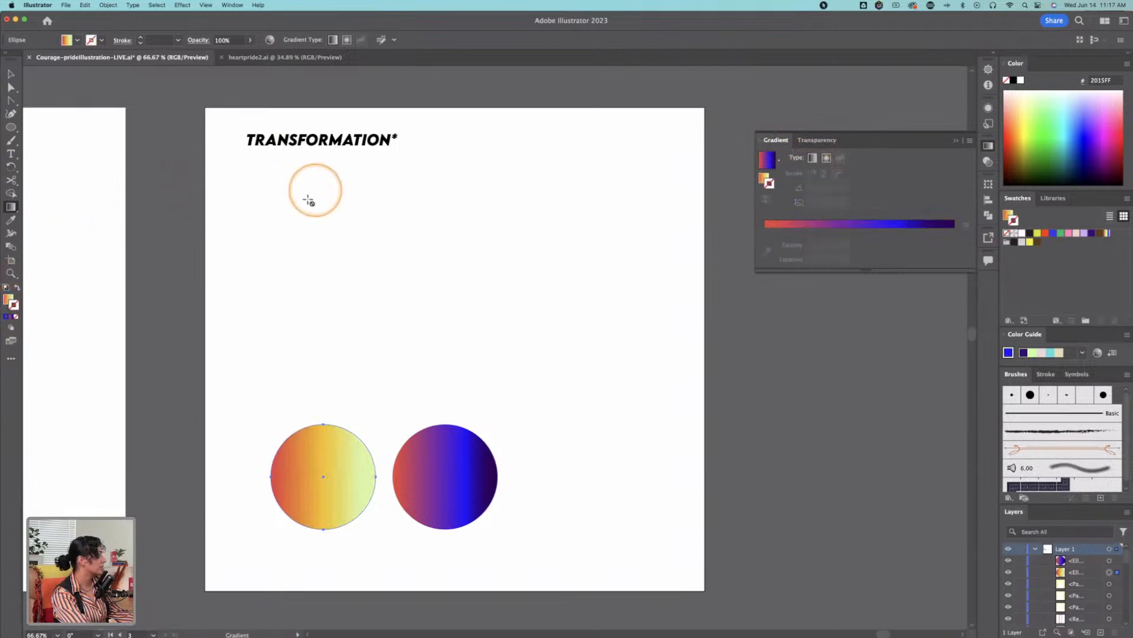
Step: Draw another red-to-pale-green gradient circle about 243 px wide in the artboard's upper middle
left_click(11, 127)
left_click_drag(397, 204, 502, 306)
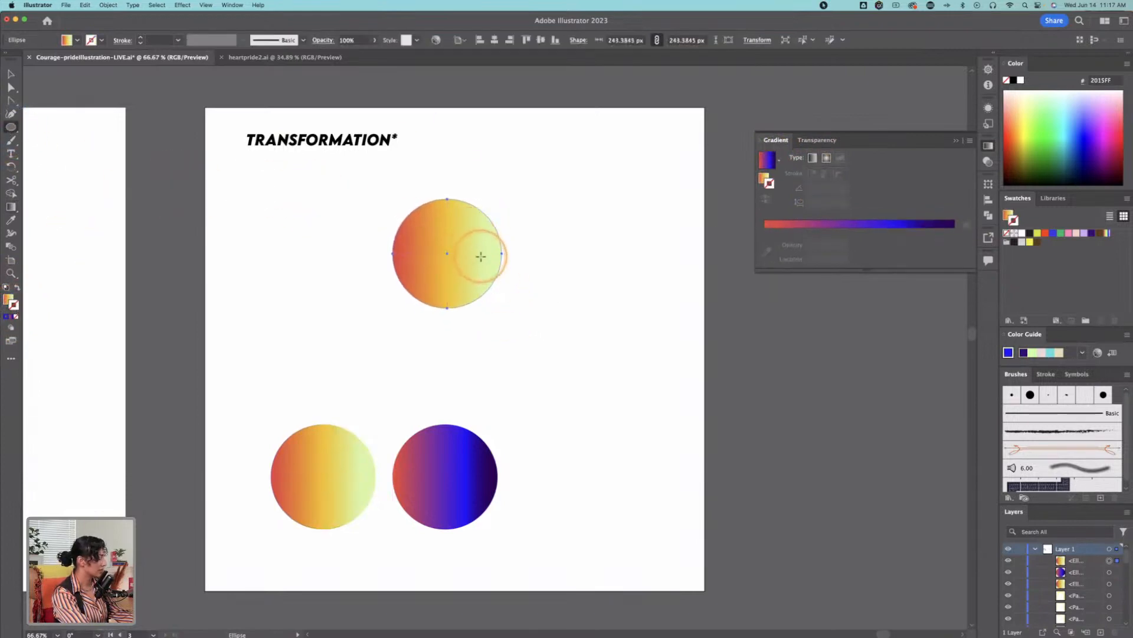
key("v")
Step: Move the top gradient circle slightly higher, place a copy at the artboard's lower right and shrink that copy to about 230 px
left_click_drag(467, 254, 580, 474)
key("super+z")
left_click(472, 200)
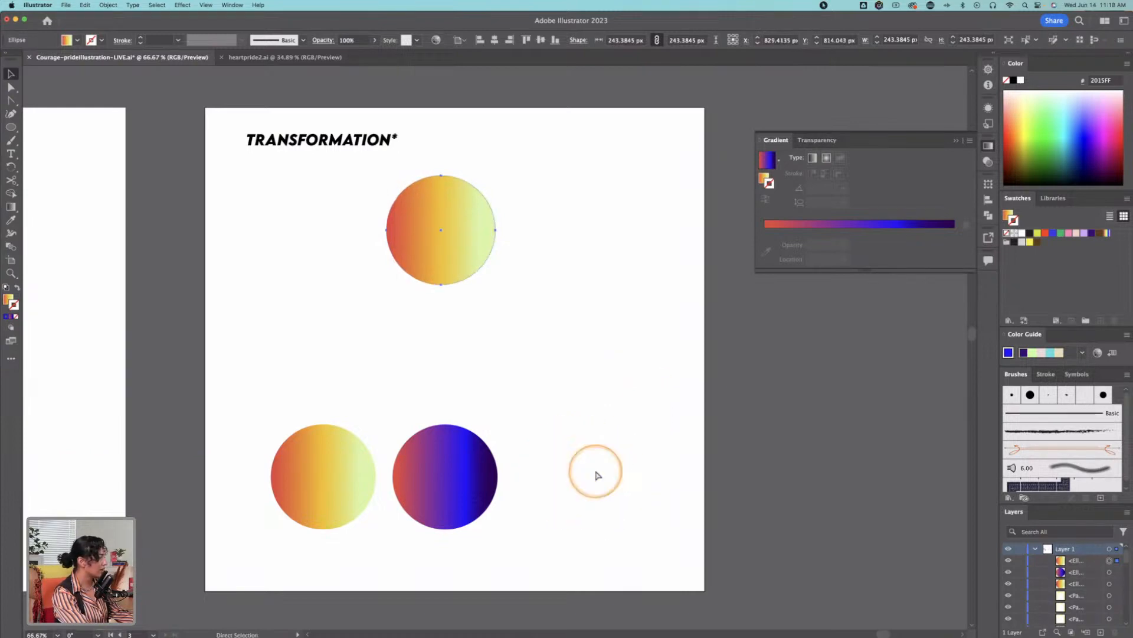
left_click_drag(452, 221, 585, 464)
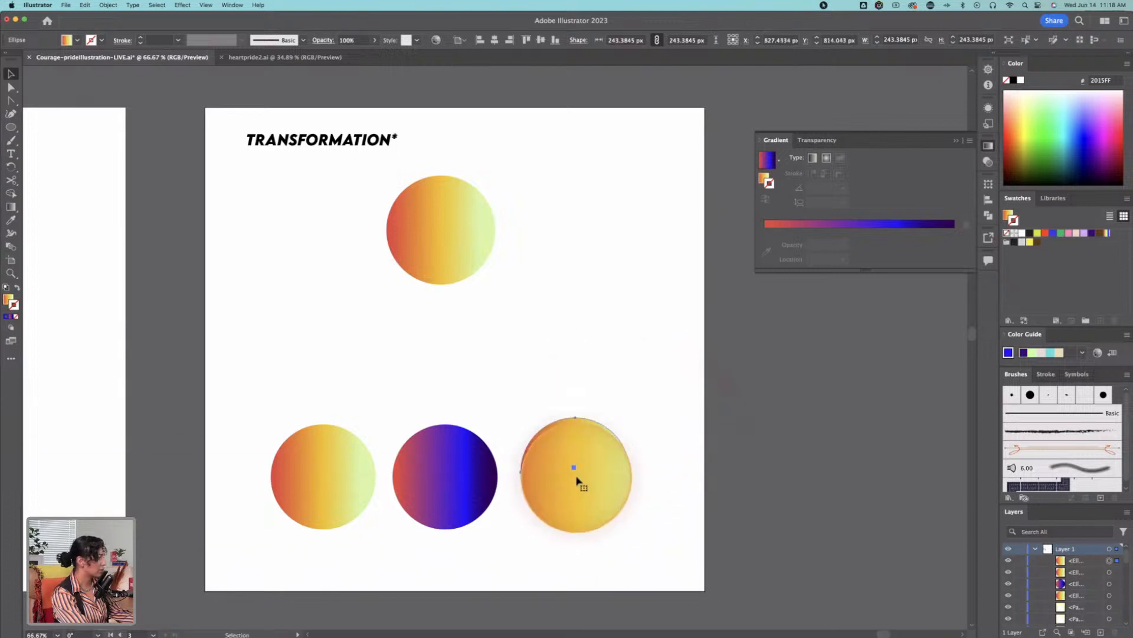
key("e")
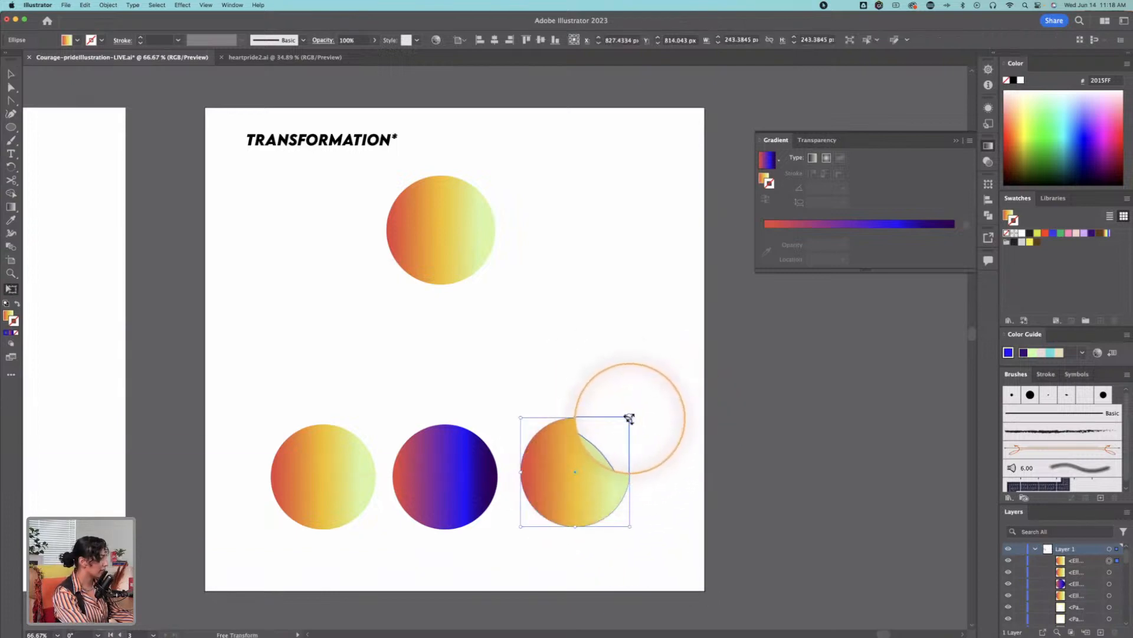
left_click_drag(629, 419, 626, 421)
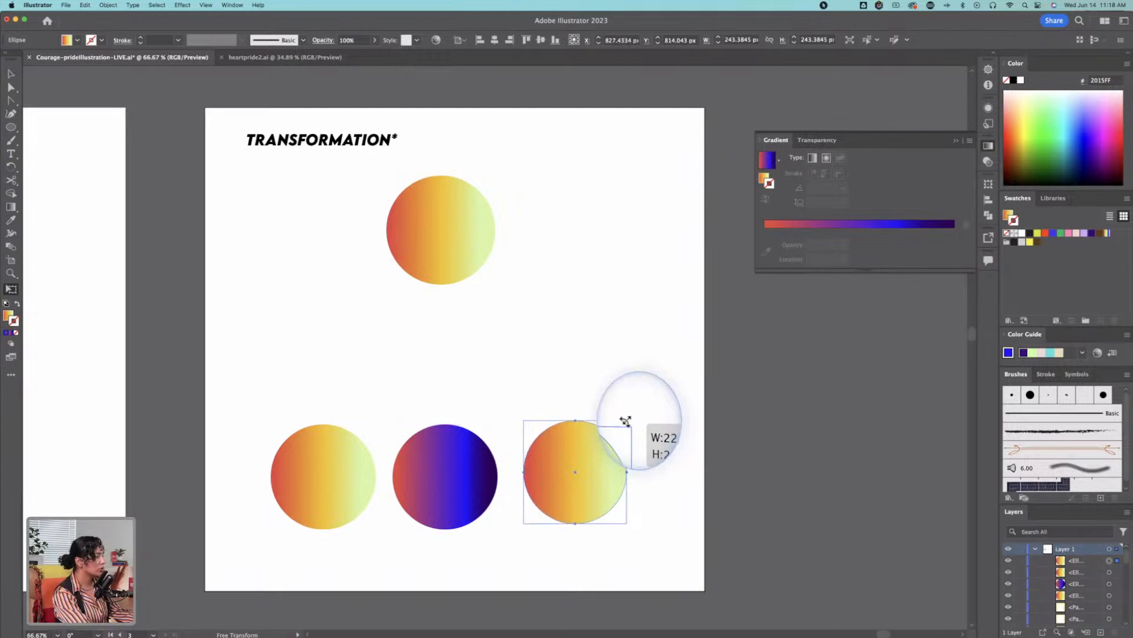
left_click_drag(626, 421, 626, 421)
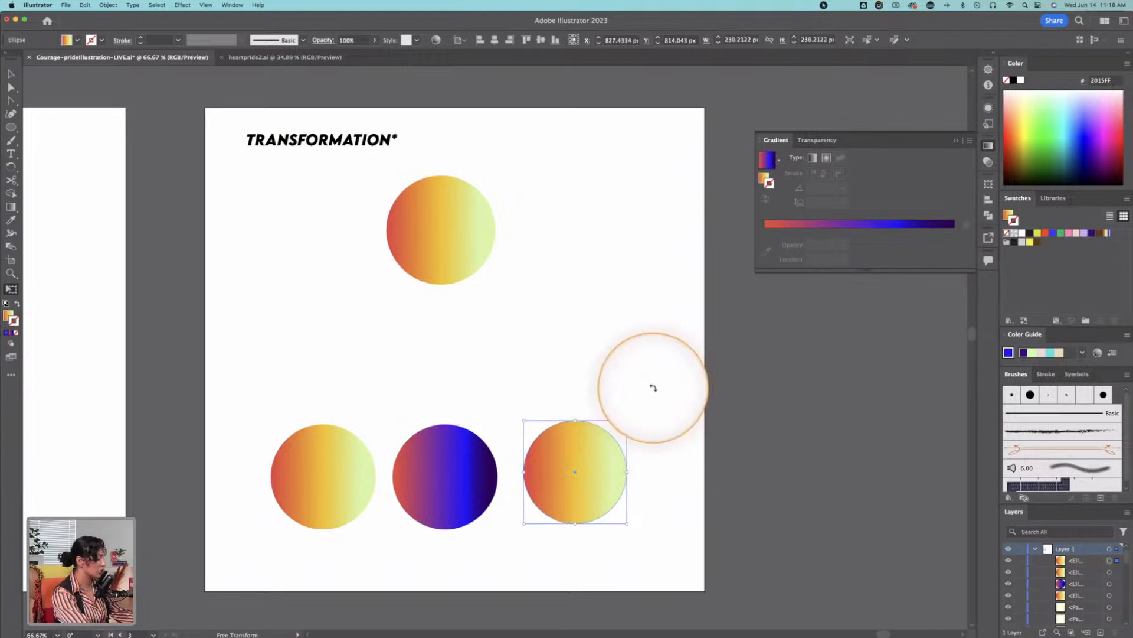
key("v")
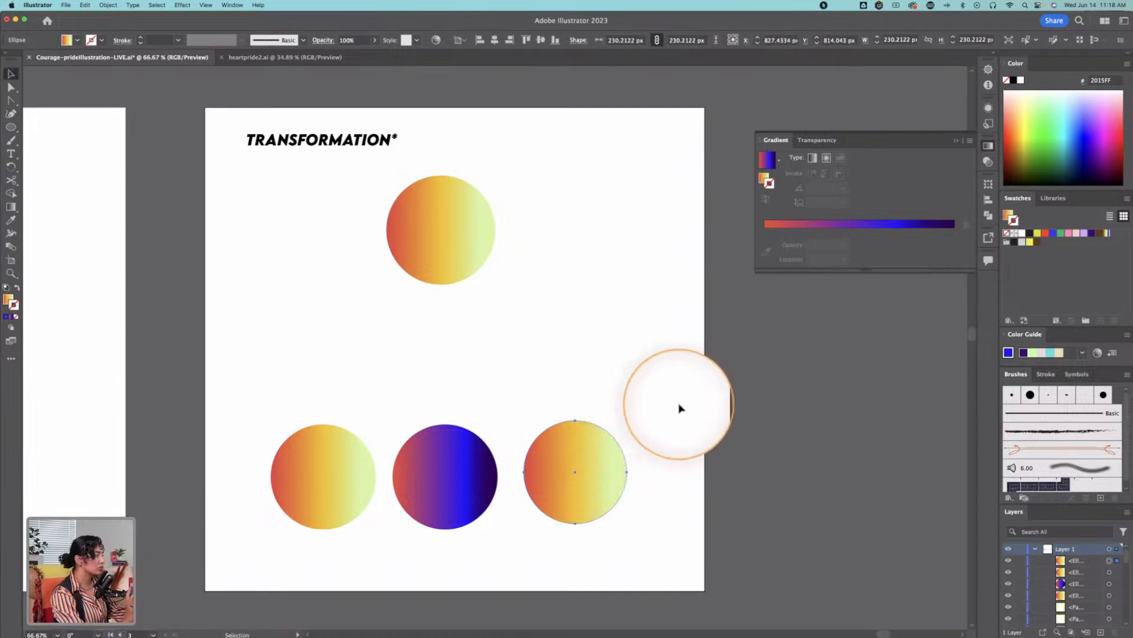
Step: Try a 90° gradient angle on the top circle, settle on 45°, and deselect the circle
left_click(443, 223)
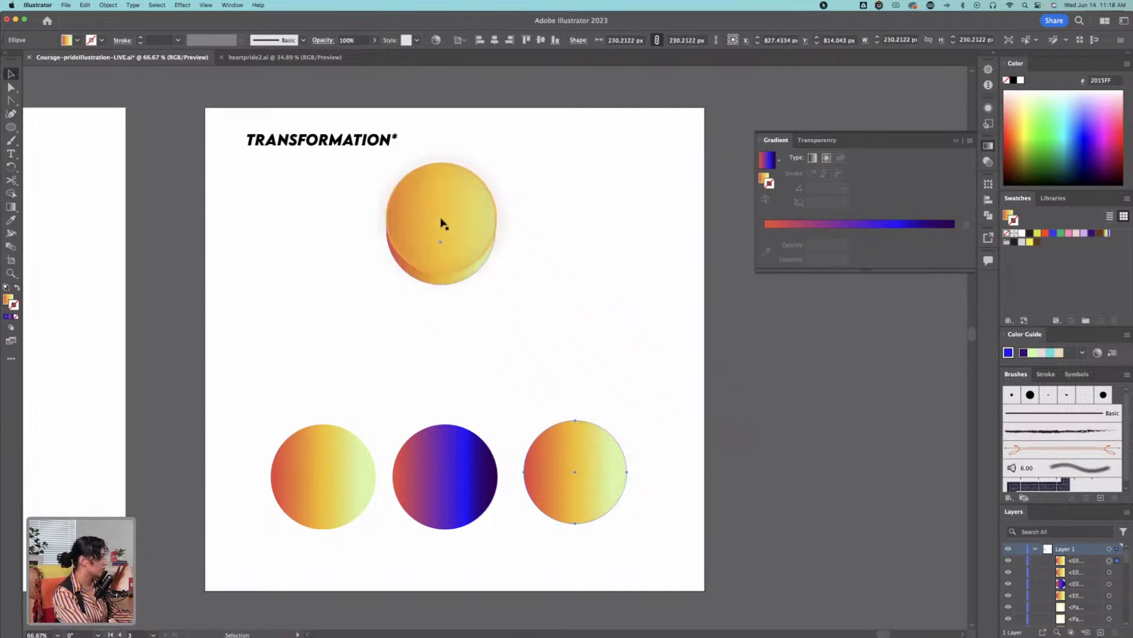
left_click(766, 176)
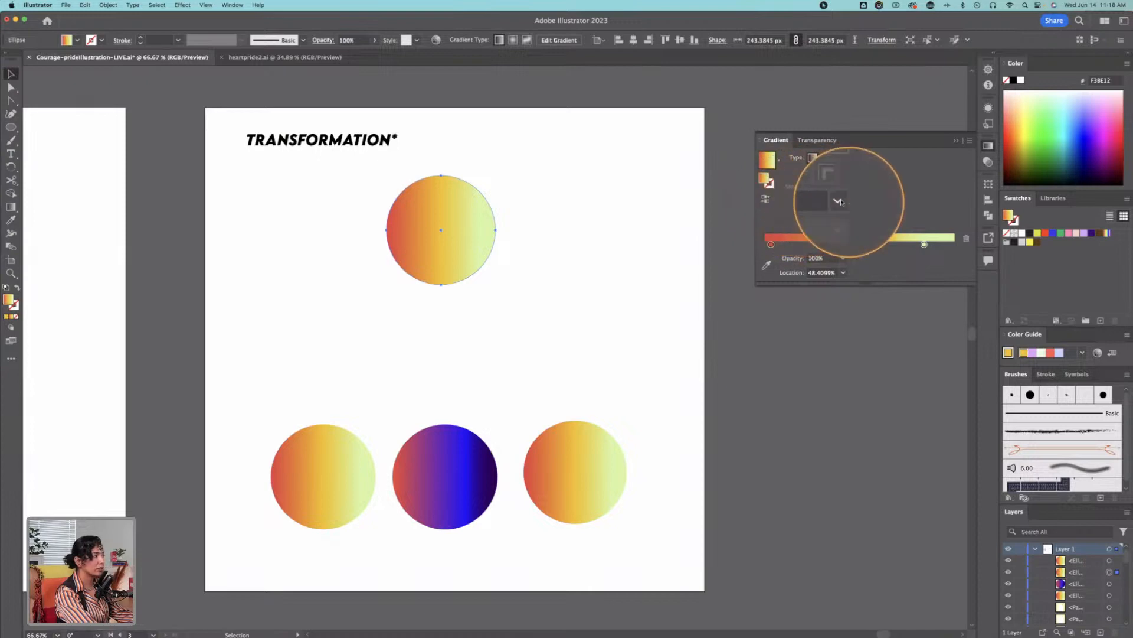
left_click(845, 201)
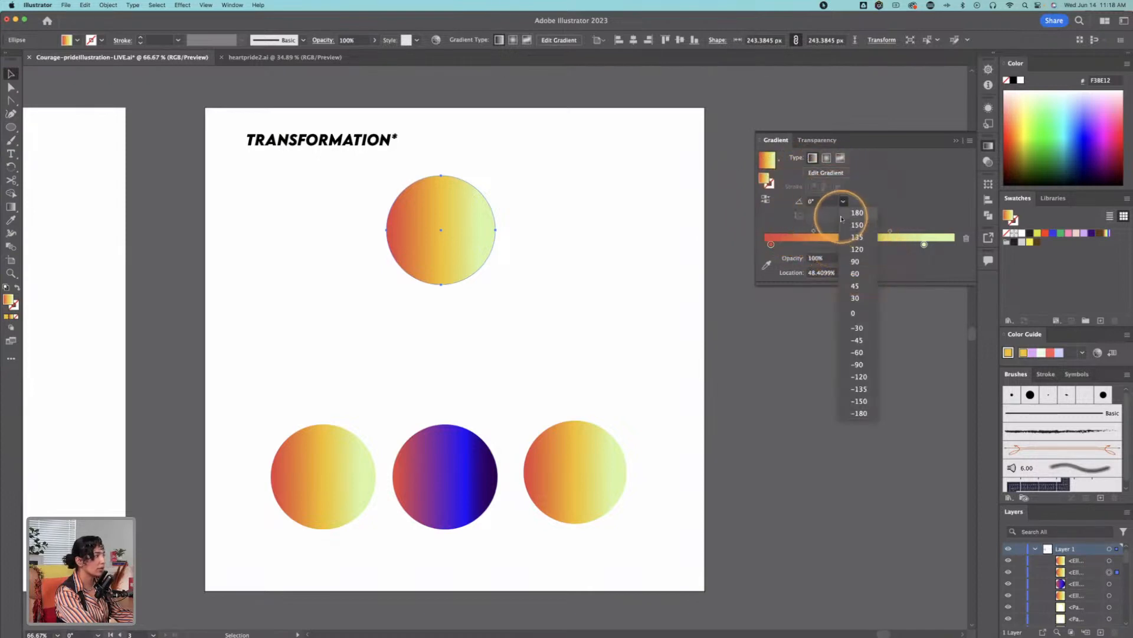
left_click(818, 202)
left_click(843, 202)
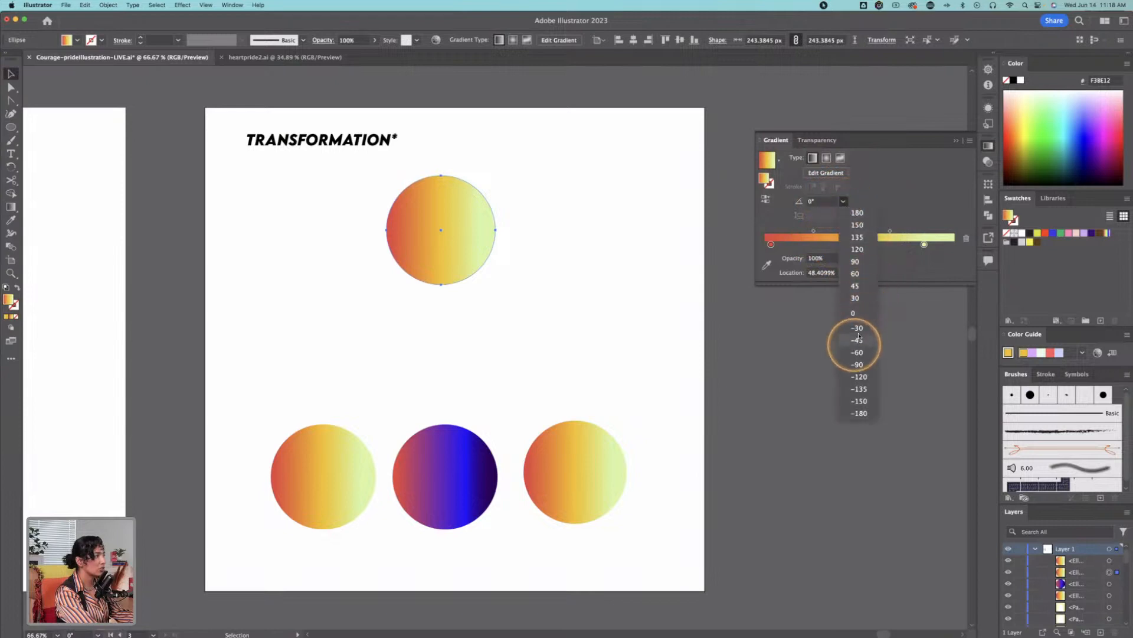
left_click(856, 261)
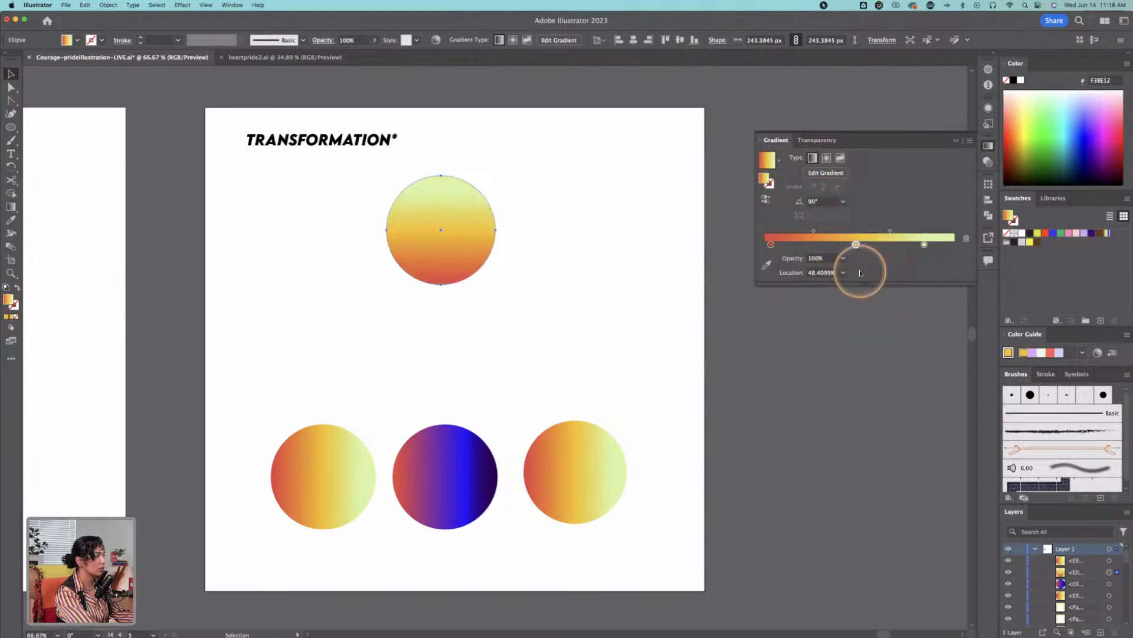
left_click(844, 202)
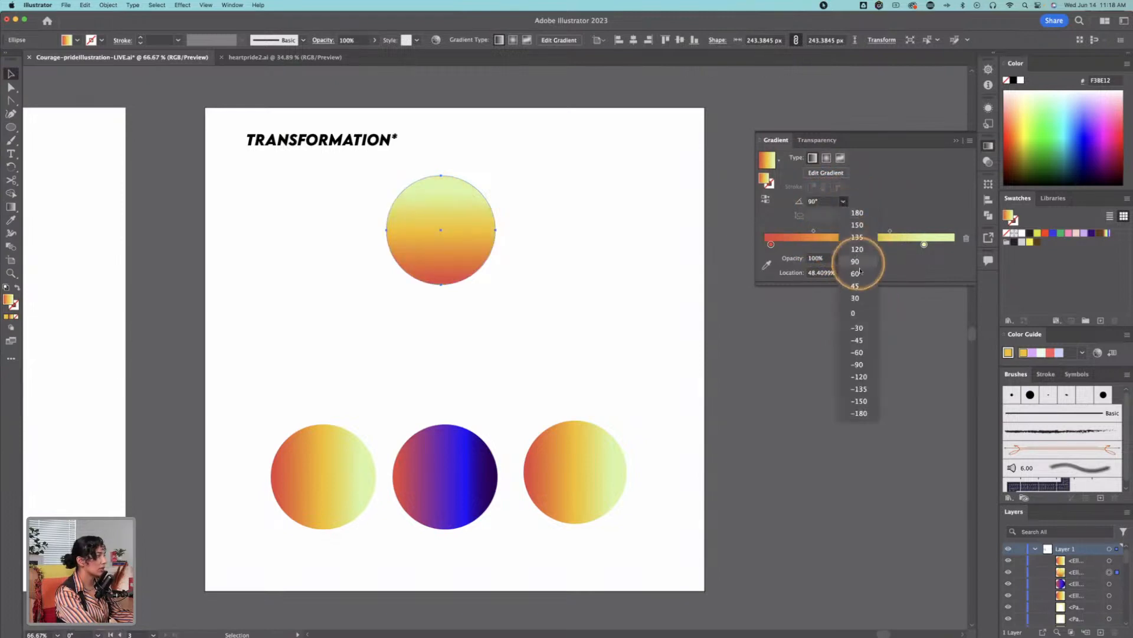
left_click(856, 285)
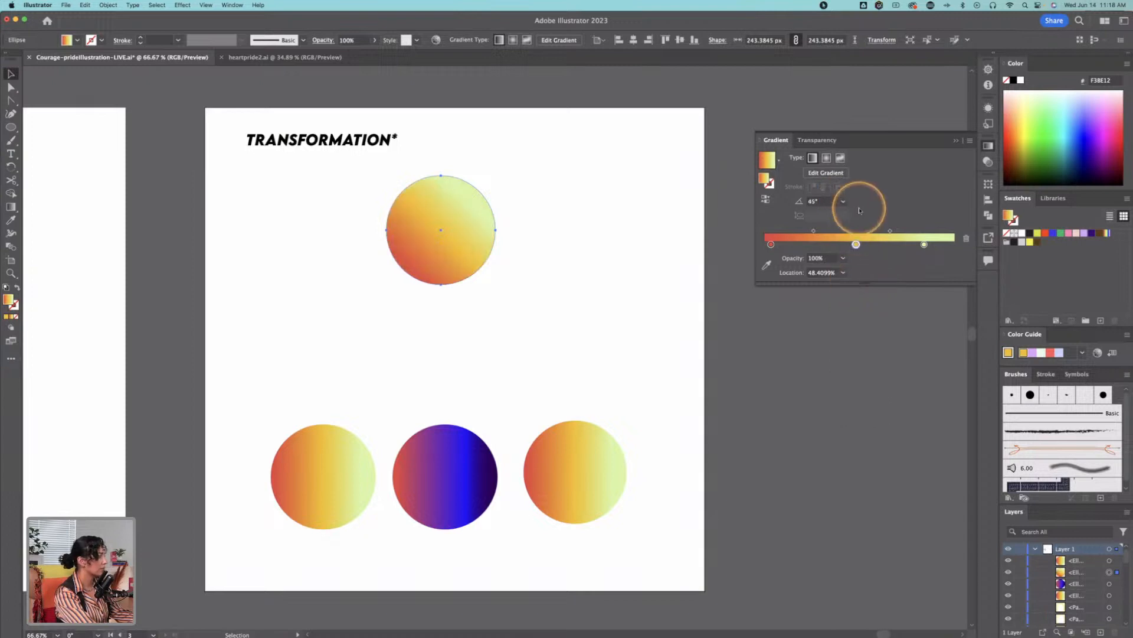
left_click(455, 357)
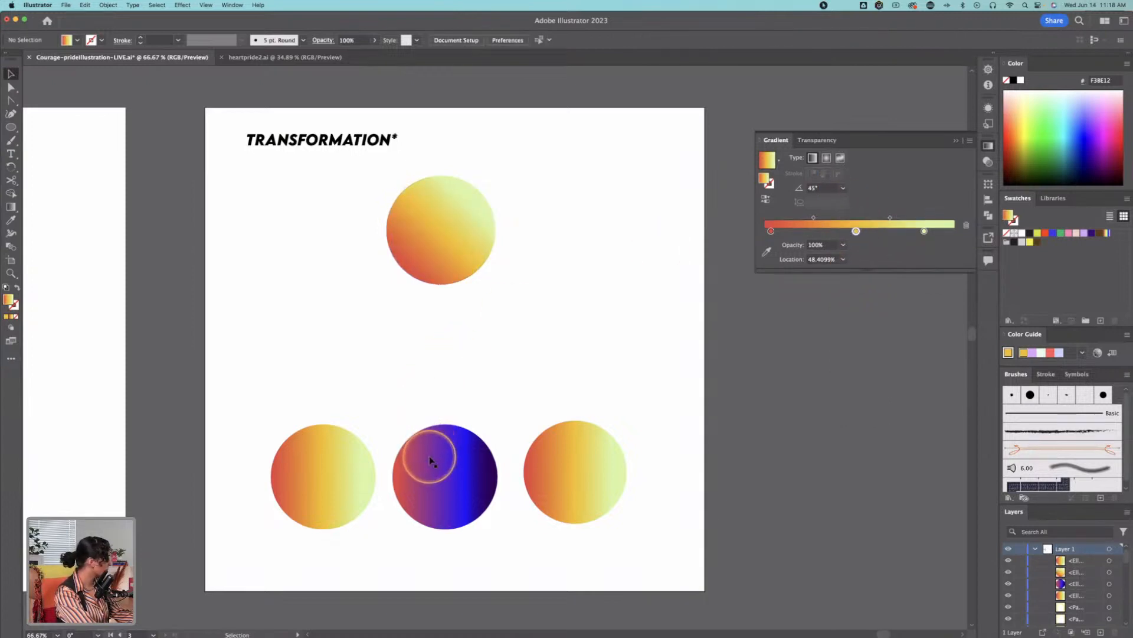
Step: Sample the middle circle's red, blue and dark purple gradient onto the lower-left circle
left_click(344, 468)
key("i")
left_click(441, 456)
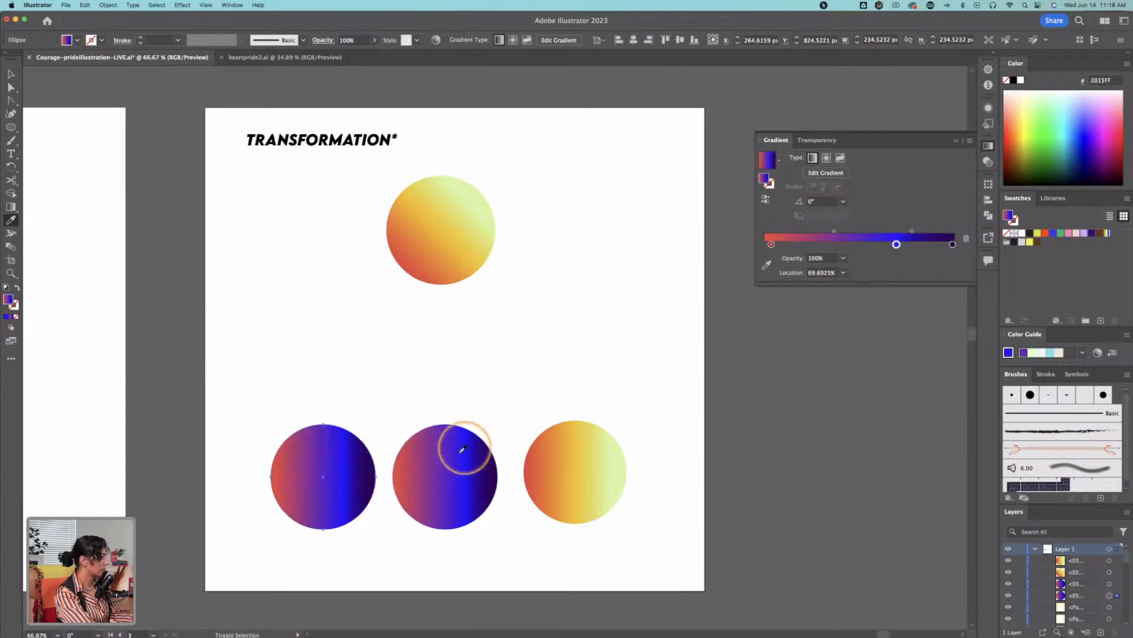
left_click(477, 424, "super")
key("v")
Step: Set the gradient angle of the lower middle circle to 60°
left_click(448, 460)
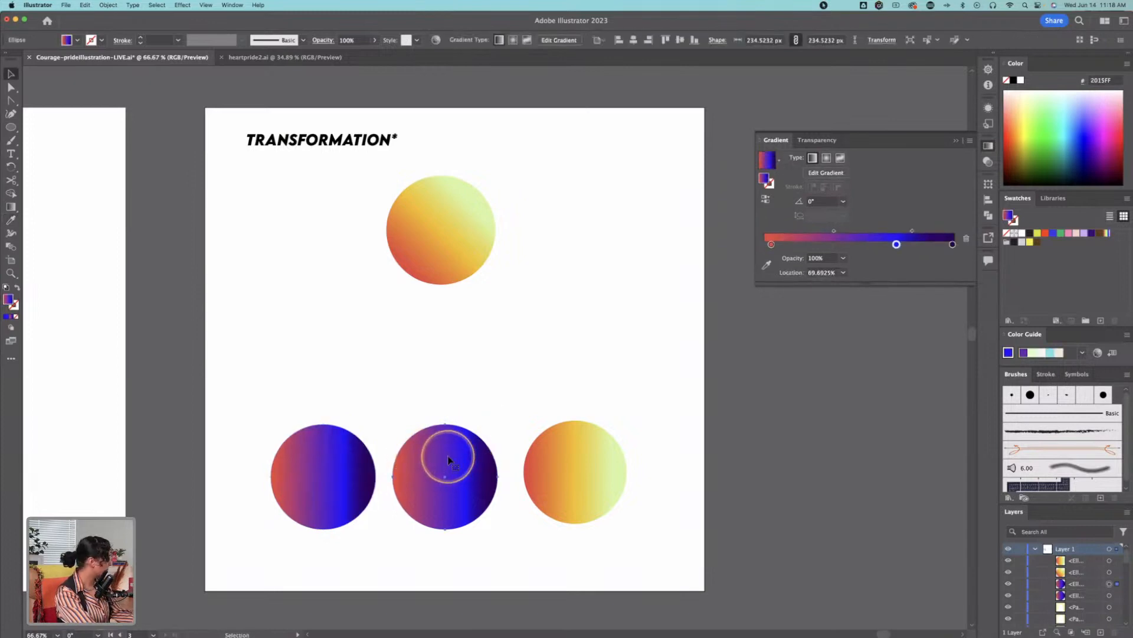
left_click(843, 201)
left_click(851, 278)
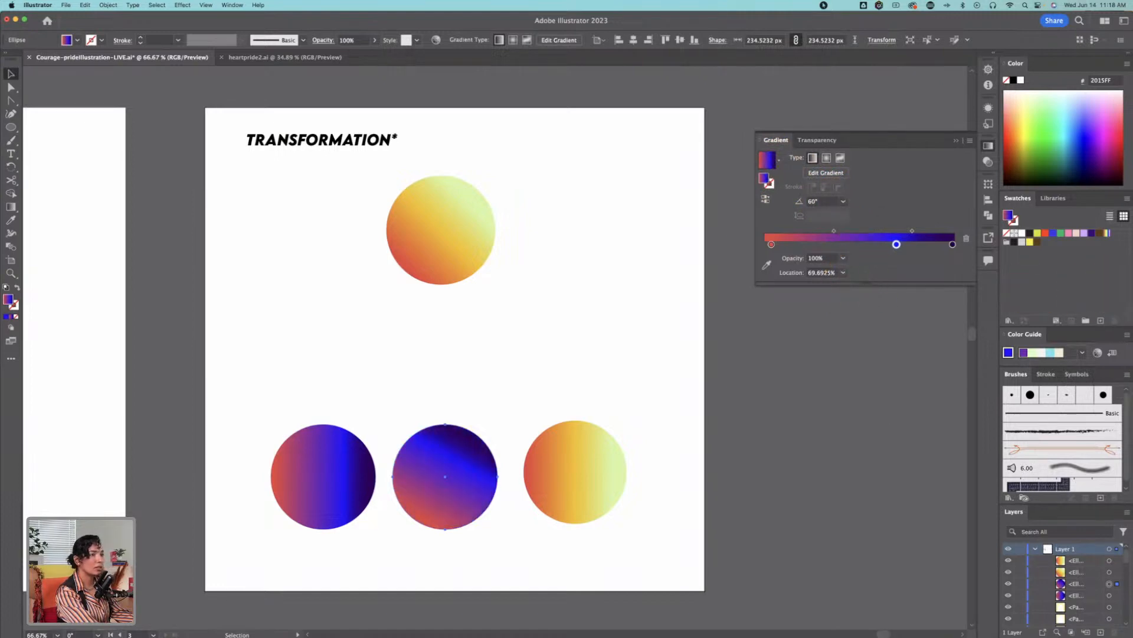
key("super+Tab")
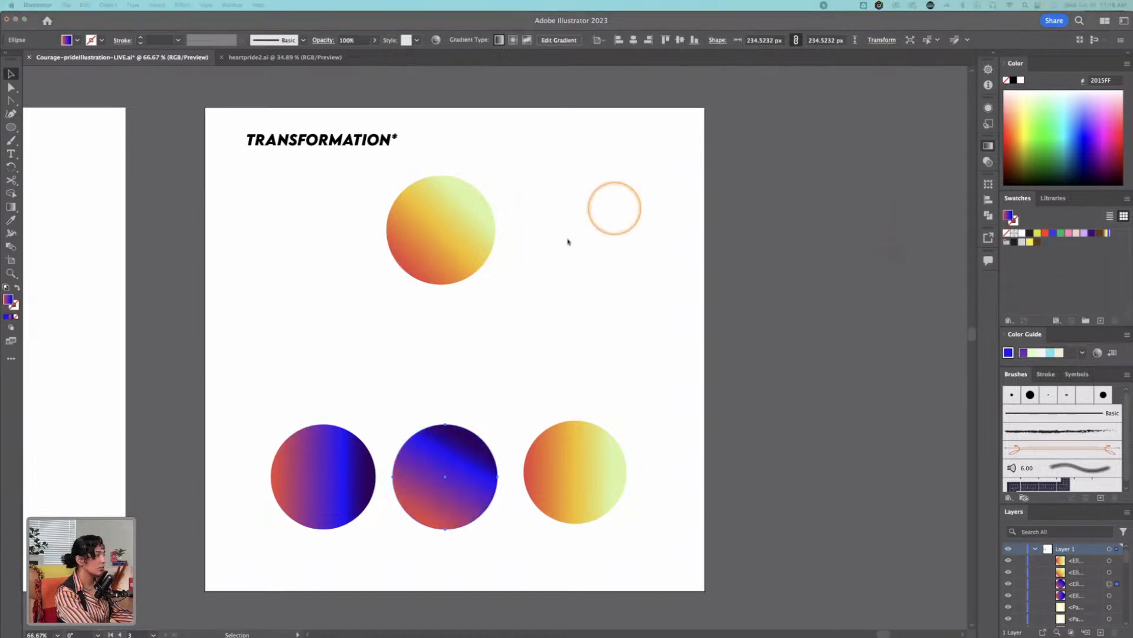
left_click(468, 440)
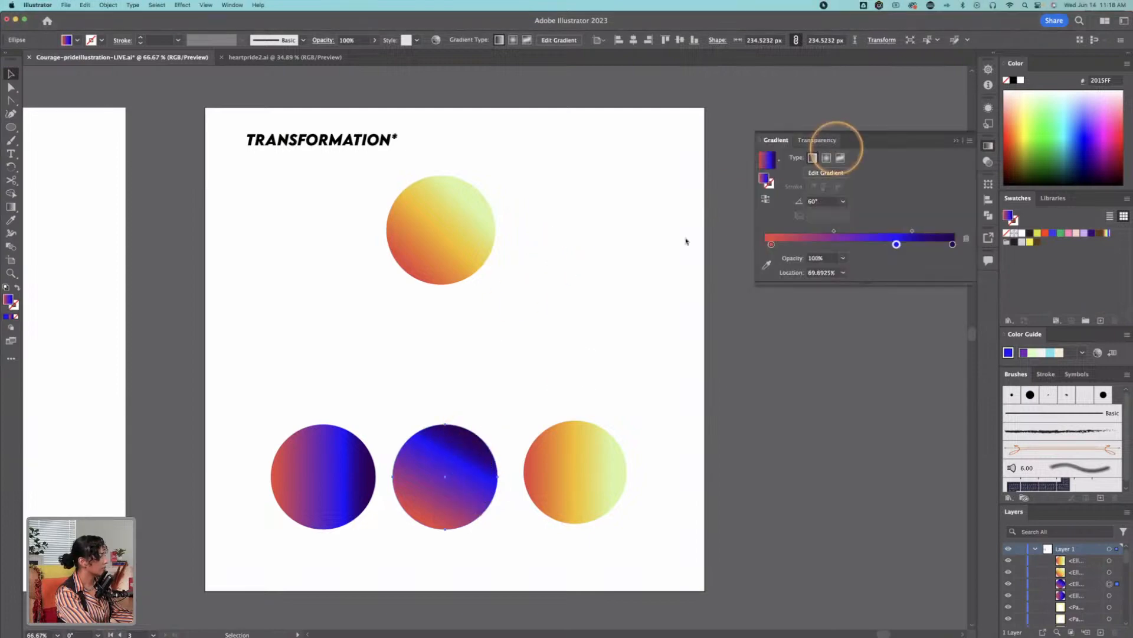
left_click(842, 201)
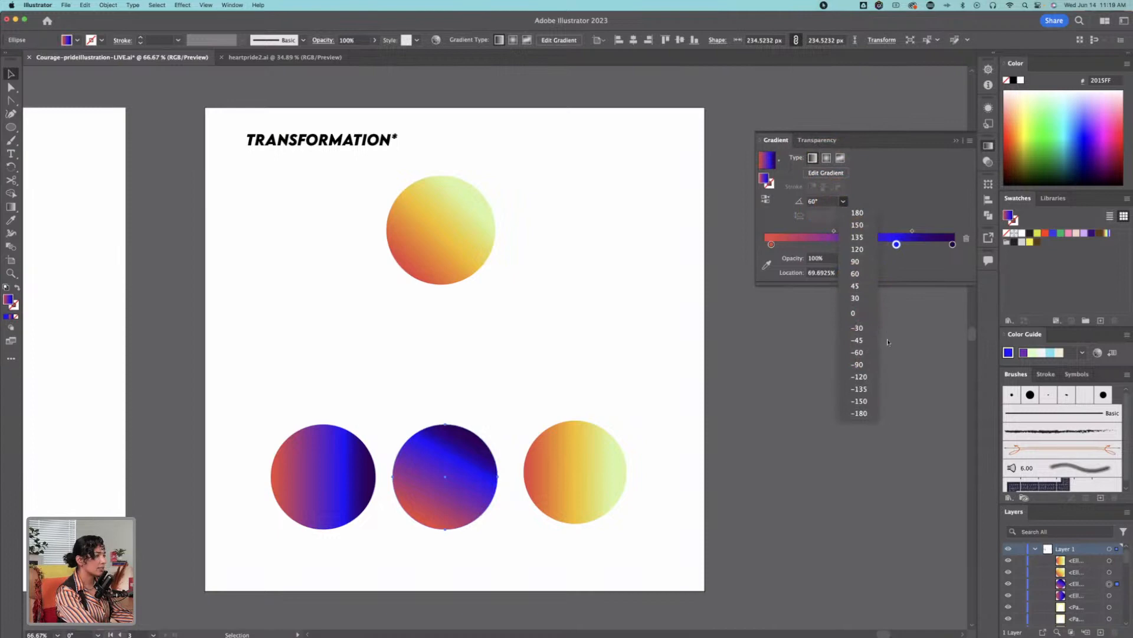
key("super+Tab")
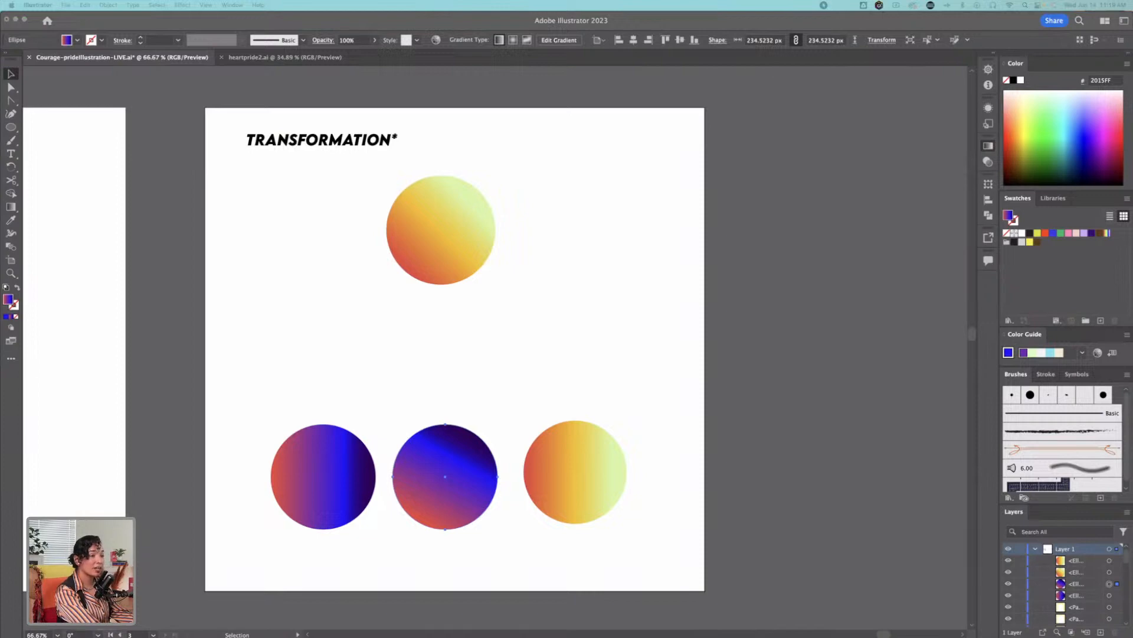
Step: Save the lower middle circle's gradient as a new swatch named rainbow
left_click(463, 456)
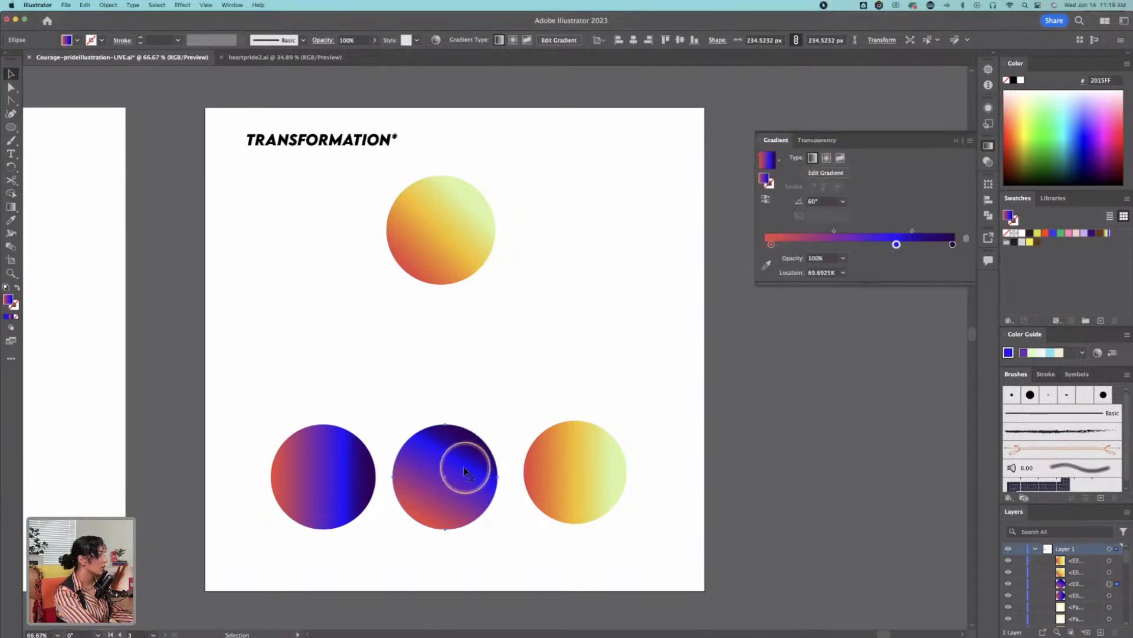
left_click(1102, 321)
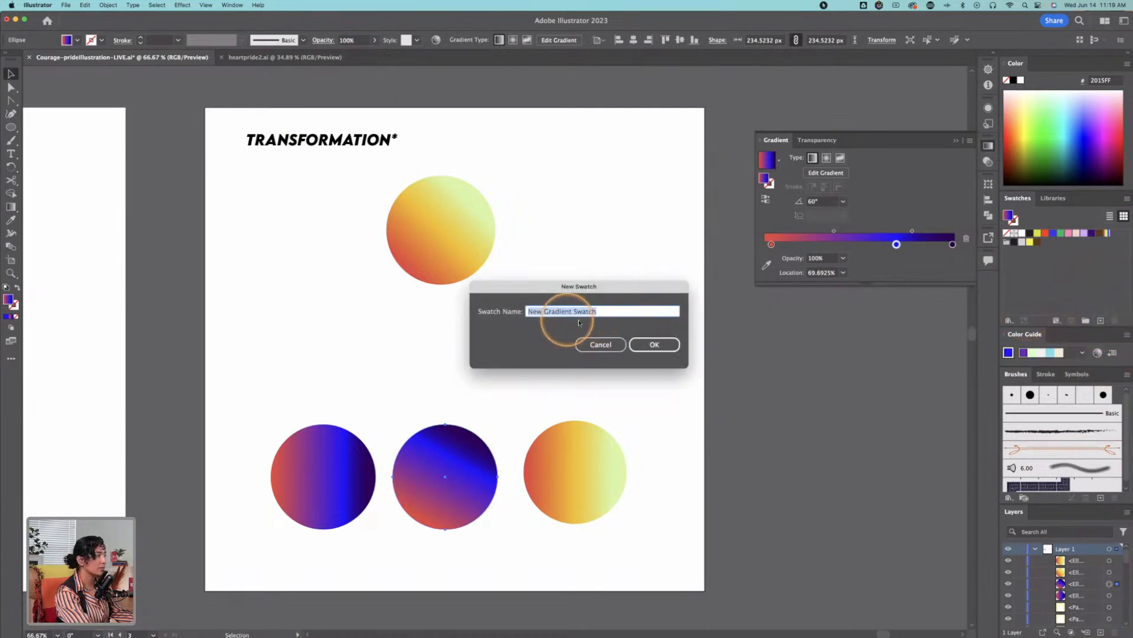
type("r")
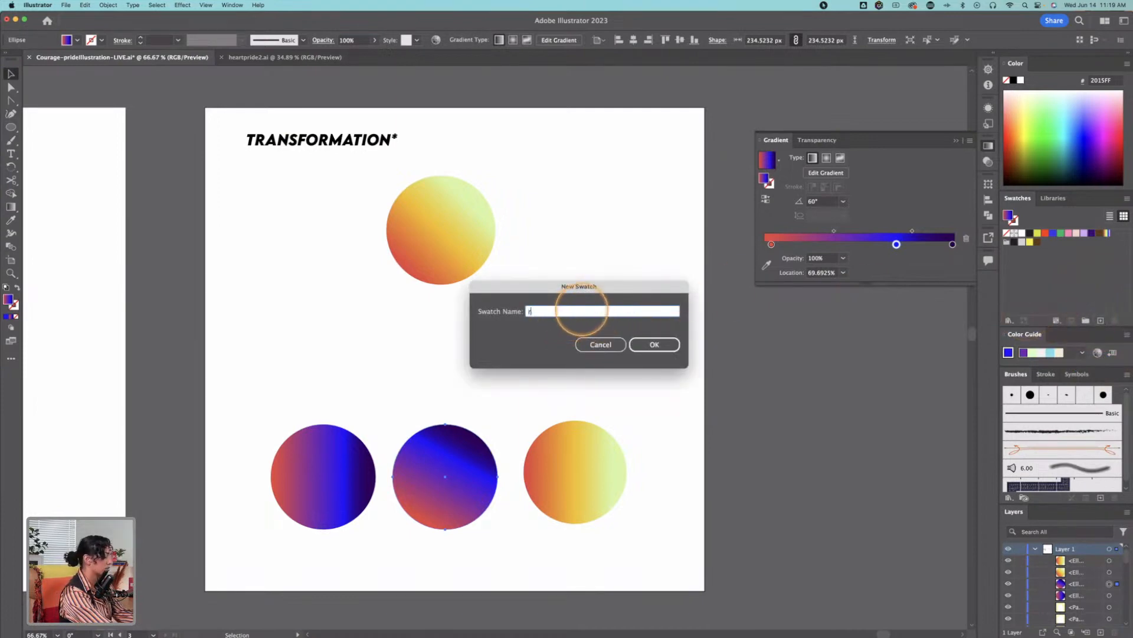
type("ainbow coo")
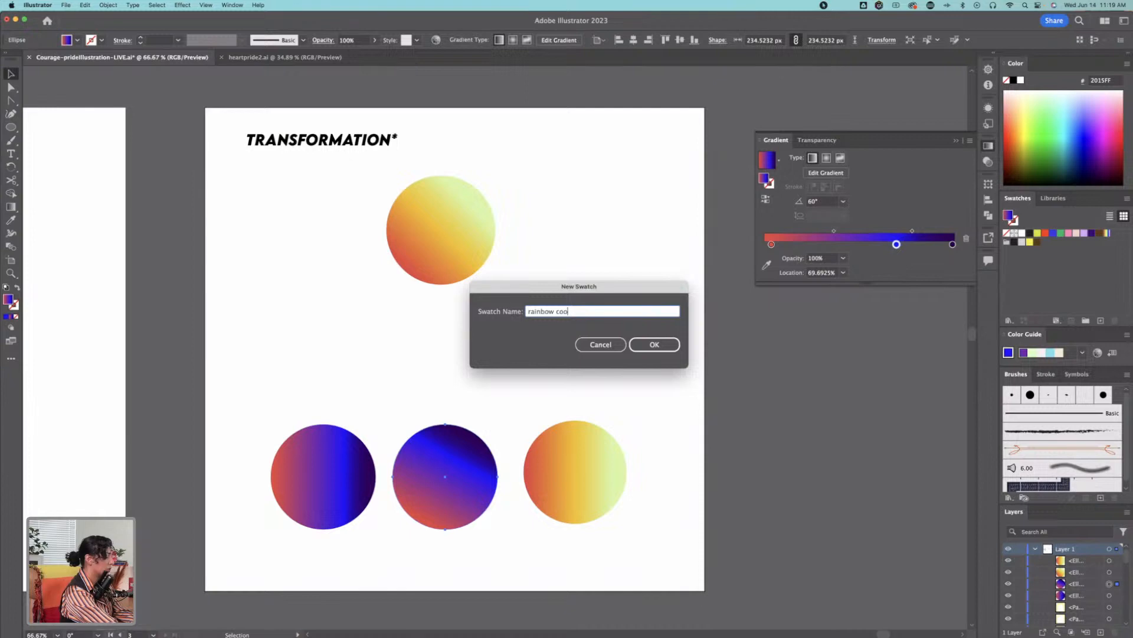
key("Return")
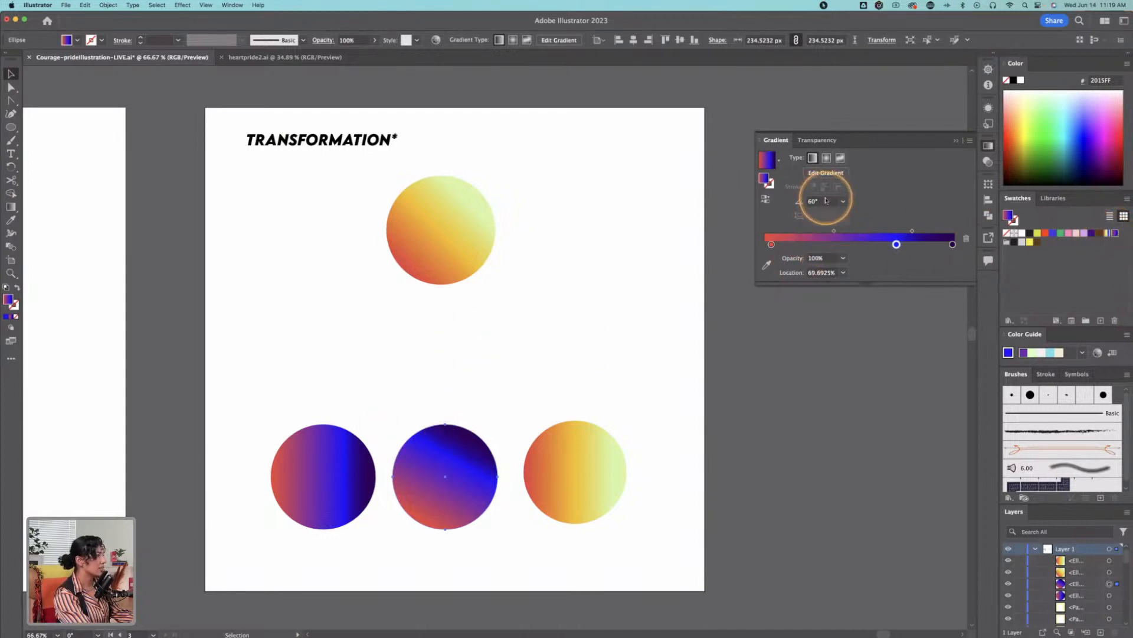
Step: Set the lower middle circle's gradient angle to 45° and deselect the circle
left_click(843, 201)
left_click(856, 287)
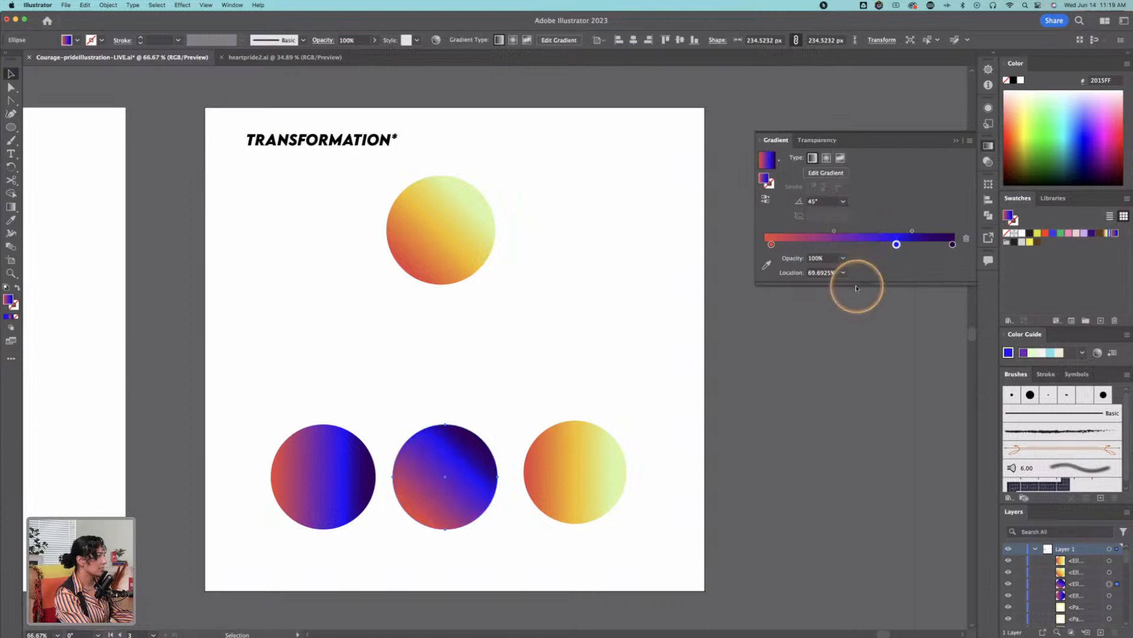
left_click(508, 375)
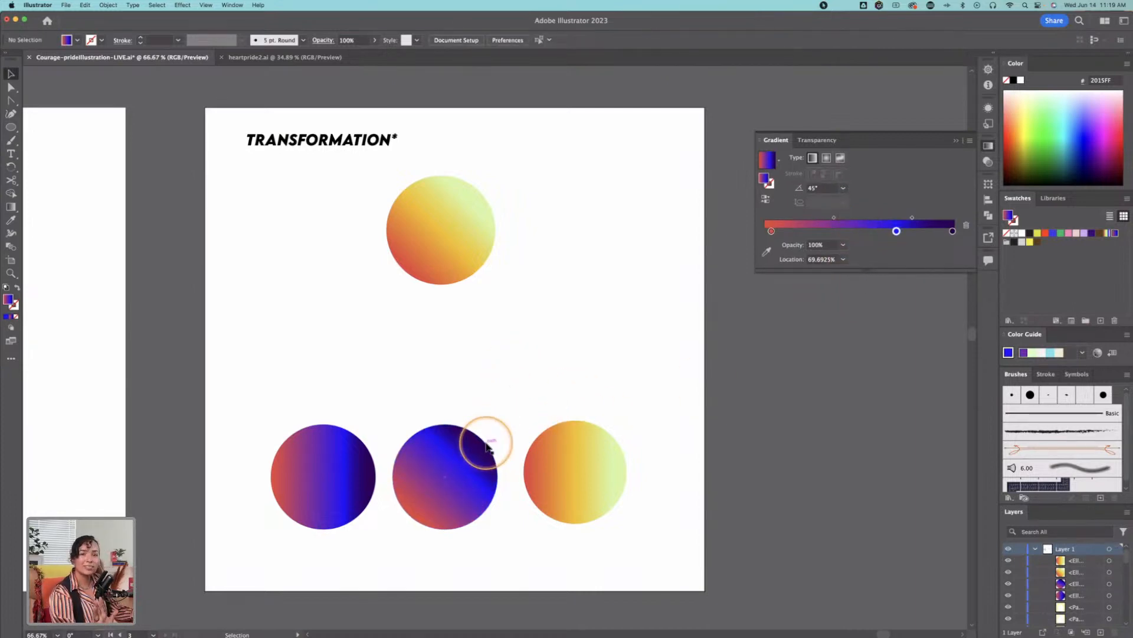
Step: Blend the lower-left circle with the lower middle circle using the Blend tool
left_click(455, 458)
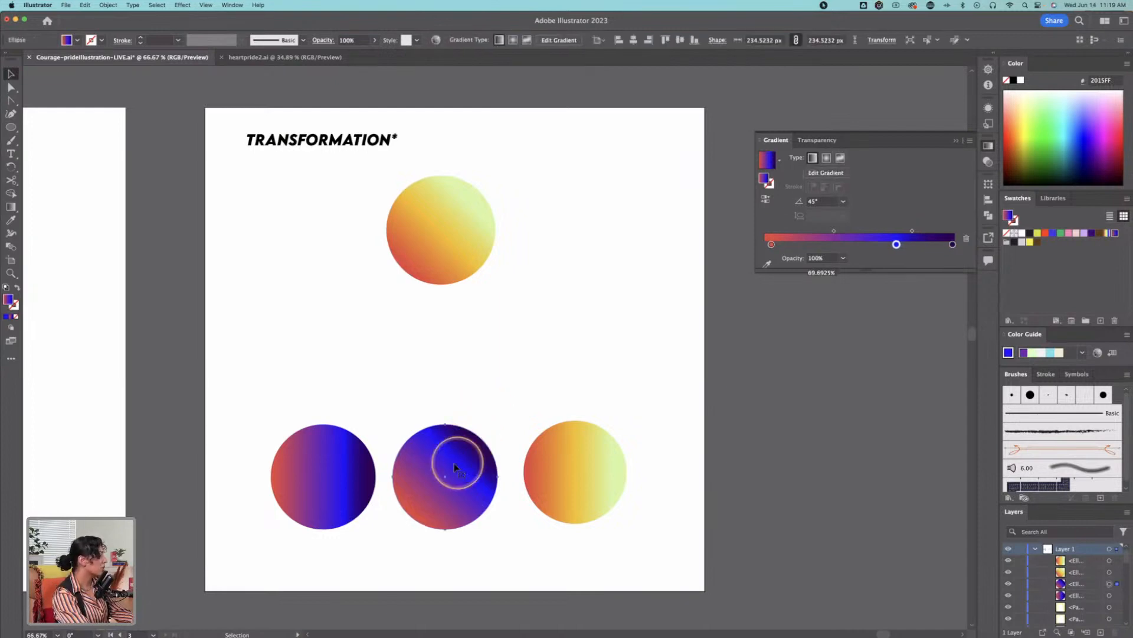
left_click(343, 466, "shift")
left_click(450, 228, "shift")
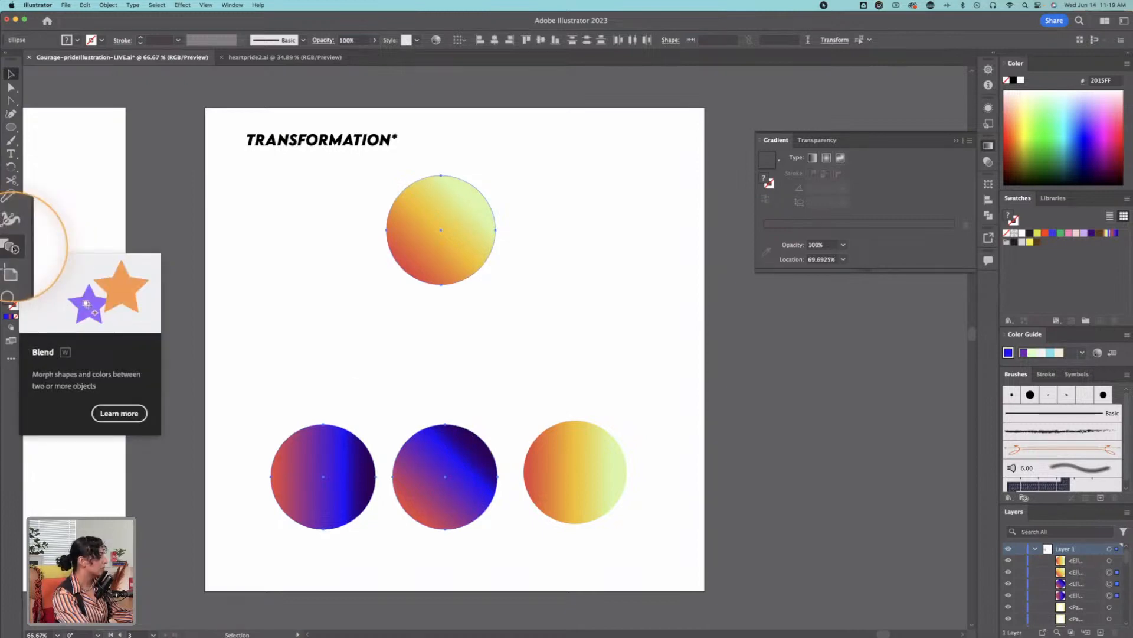
left_click(349, 479)
left_click(422, 468, "shift")
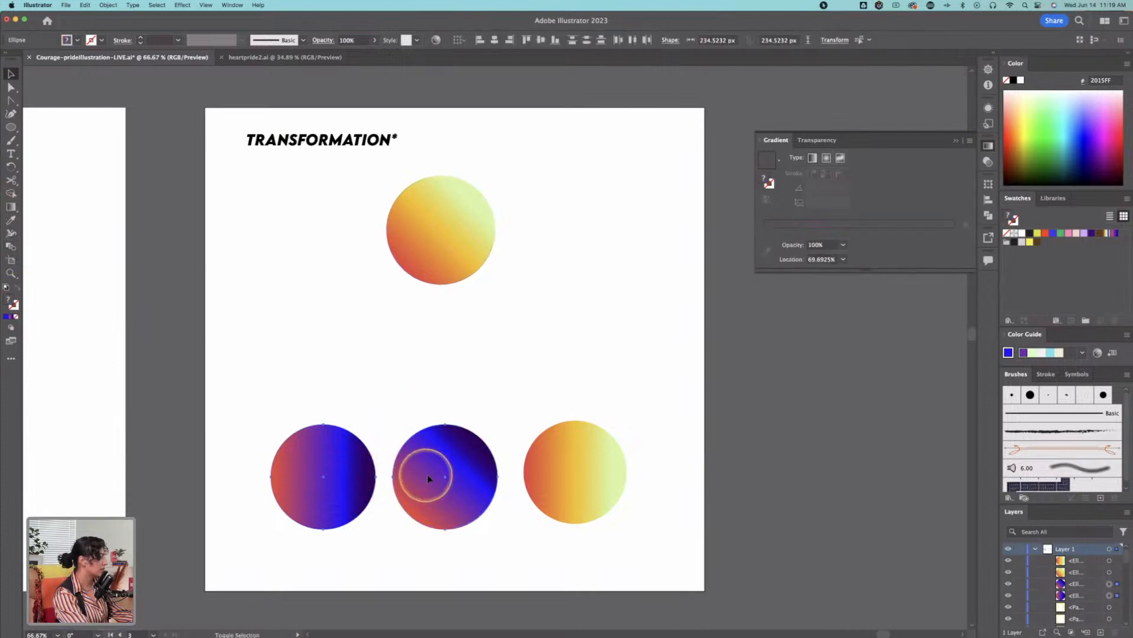
left_click(12, 247)
left_click(319, 463)
left_click(412, 473)
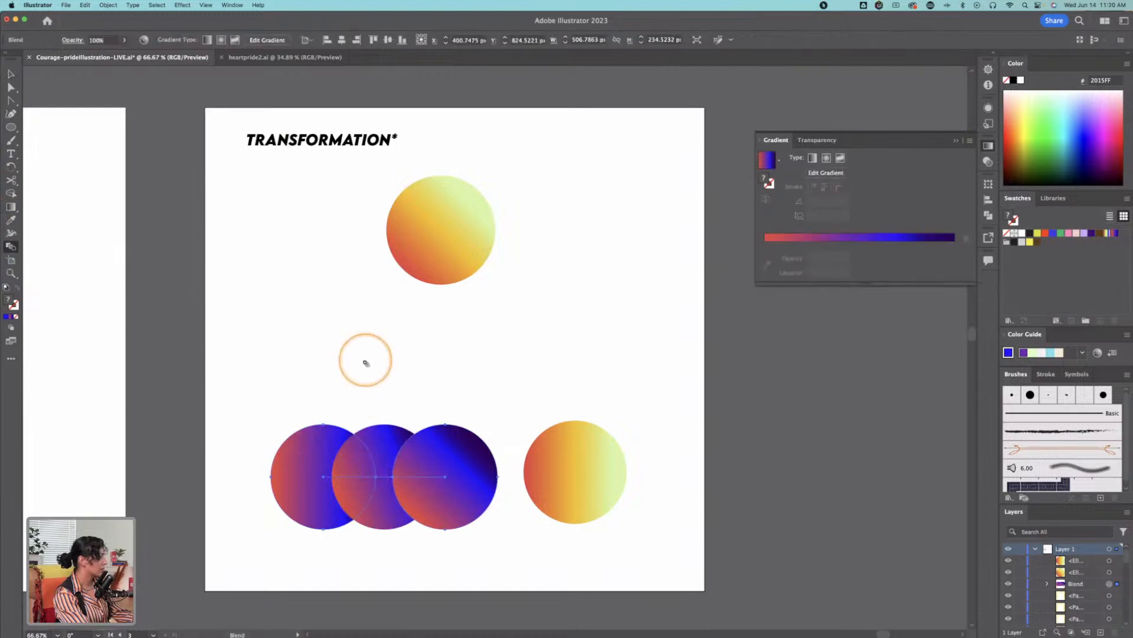
Step: Extend the blend to the top circle and on to the lower-right circle, then select the finished blend
left_click(425, 242)
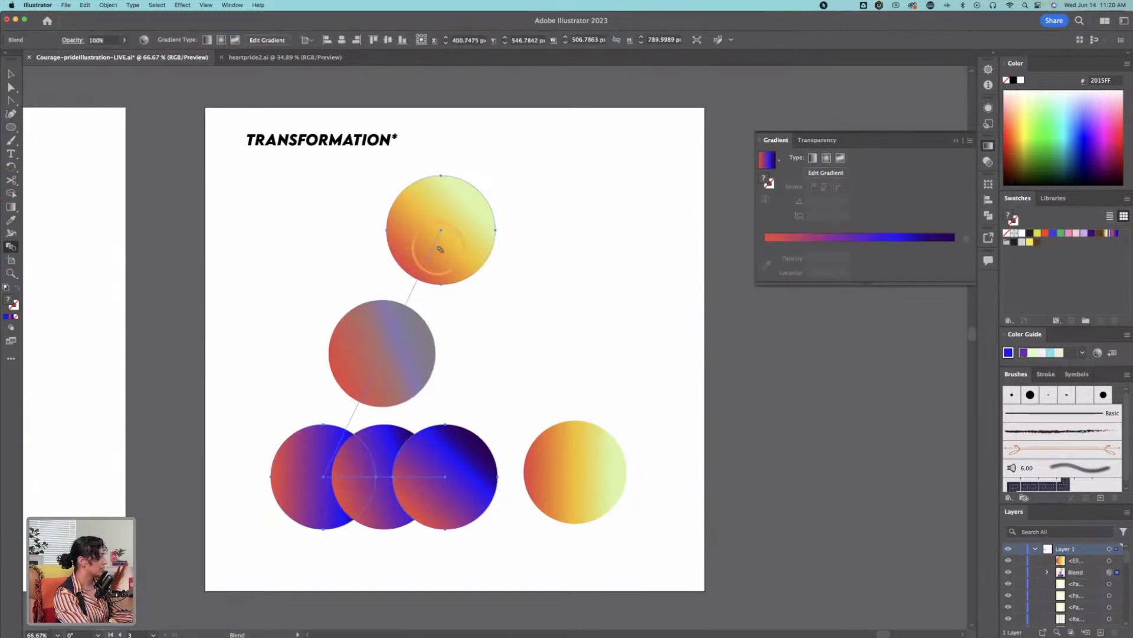
left_click(584, 470)
key("v")
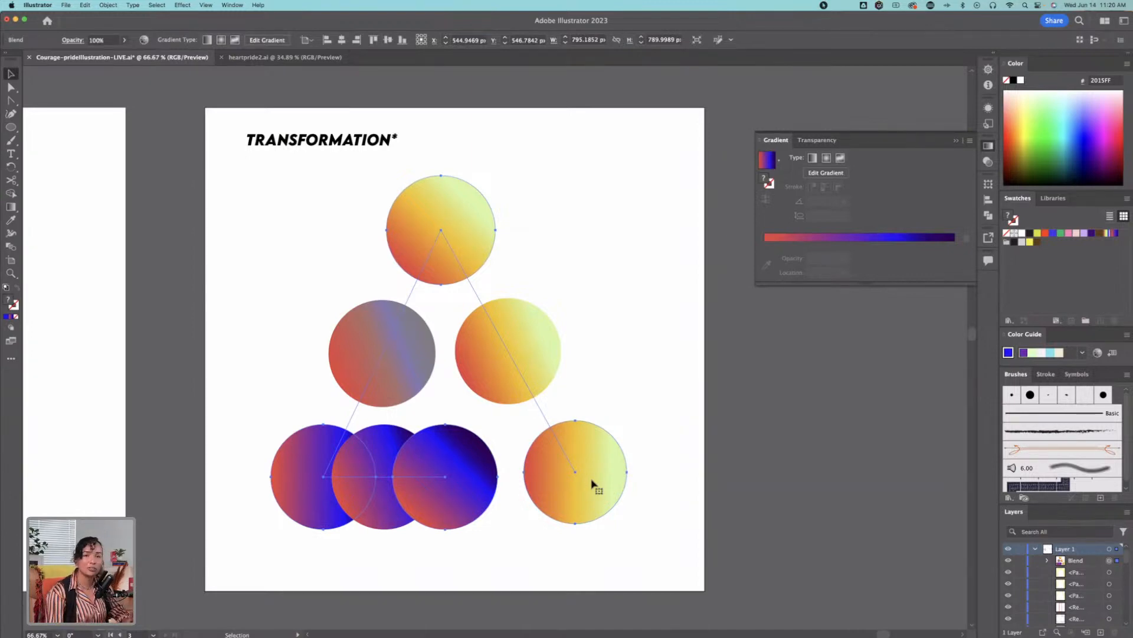
left_click(579, 468)
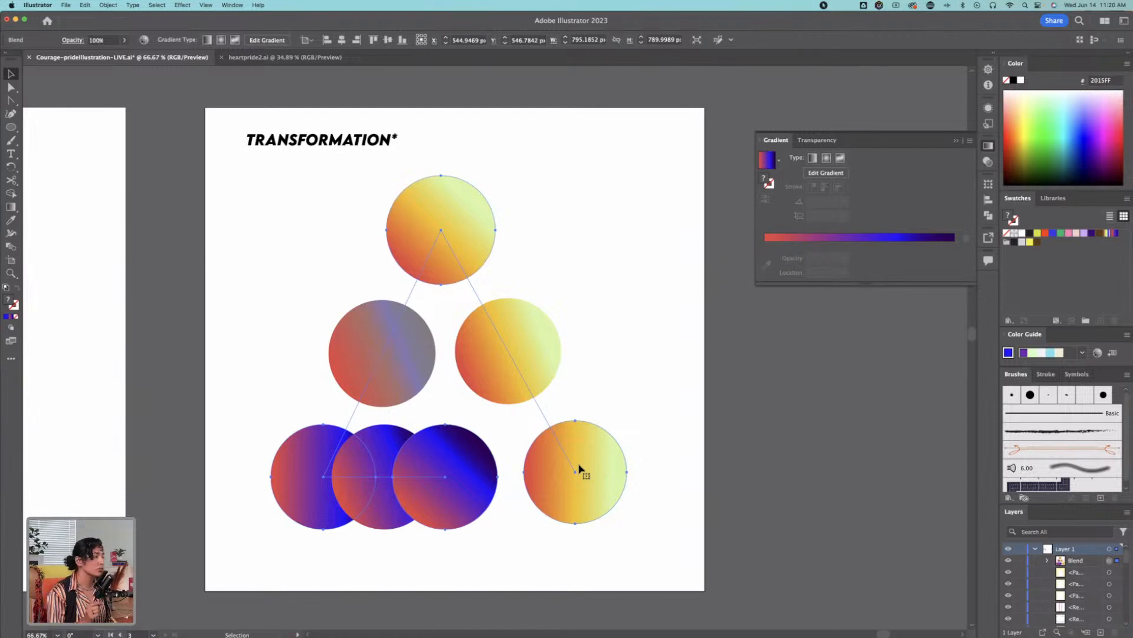
Step: Set the blend's spacing to Specified Steps with 200 steps, then deselect the blend
left_click(10, 247)
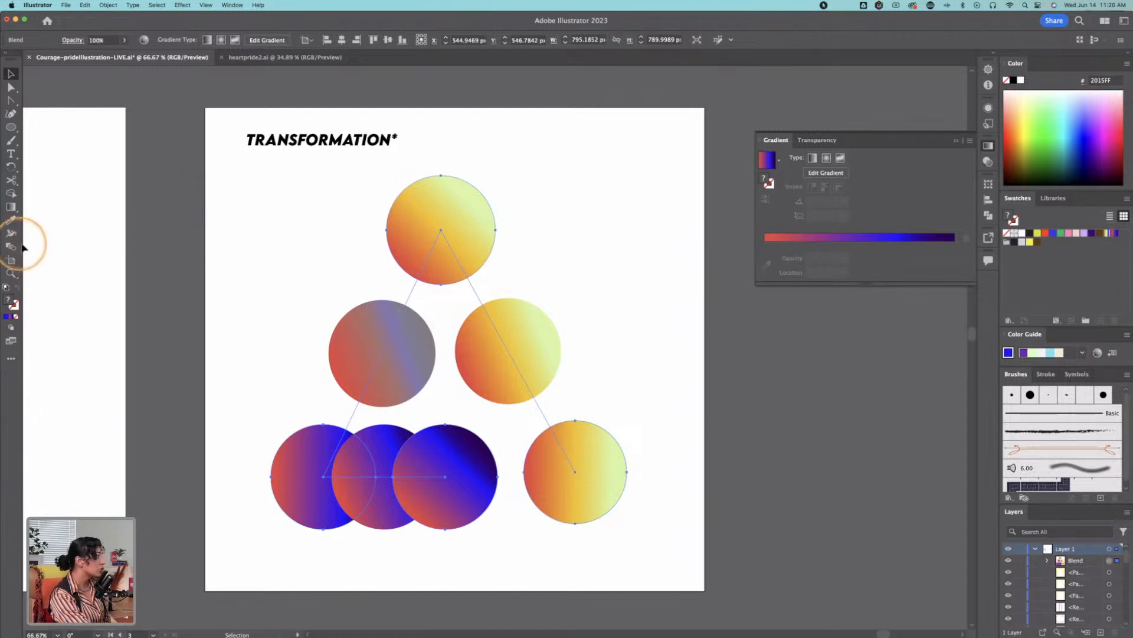
double_click(11, 247)
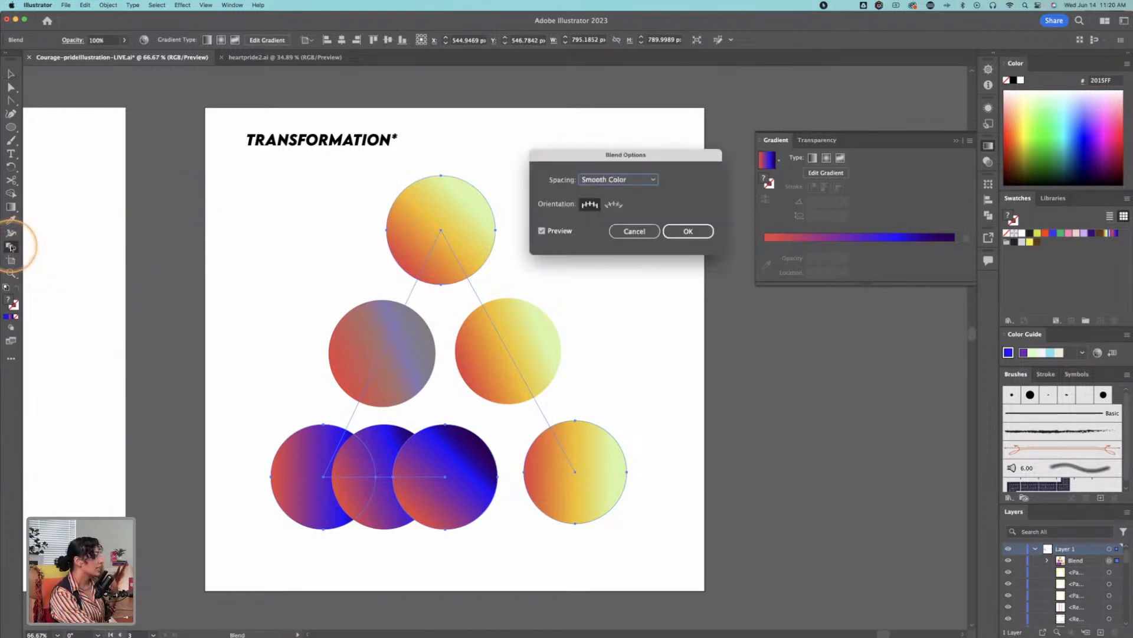
left_click(615, 180)
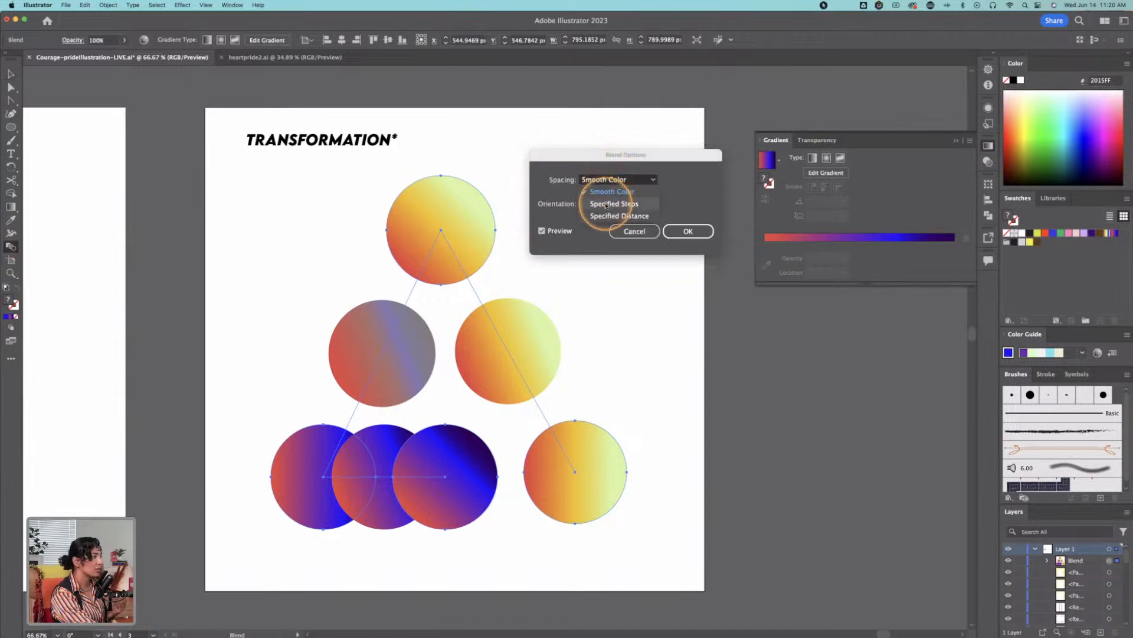
left_click(606, 205)
left_click(701, 181)
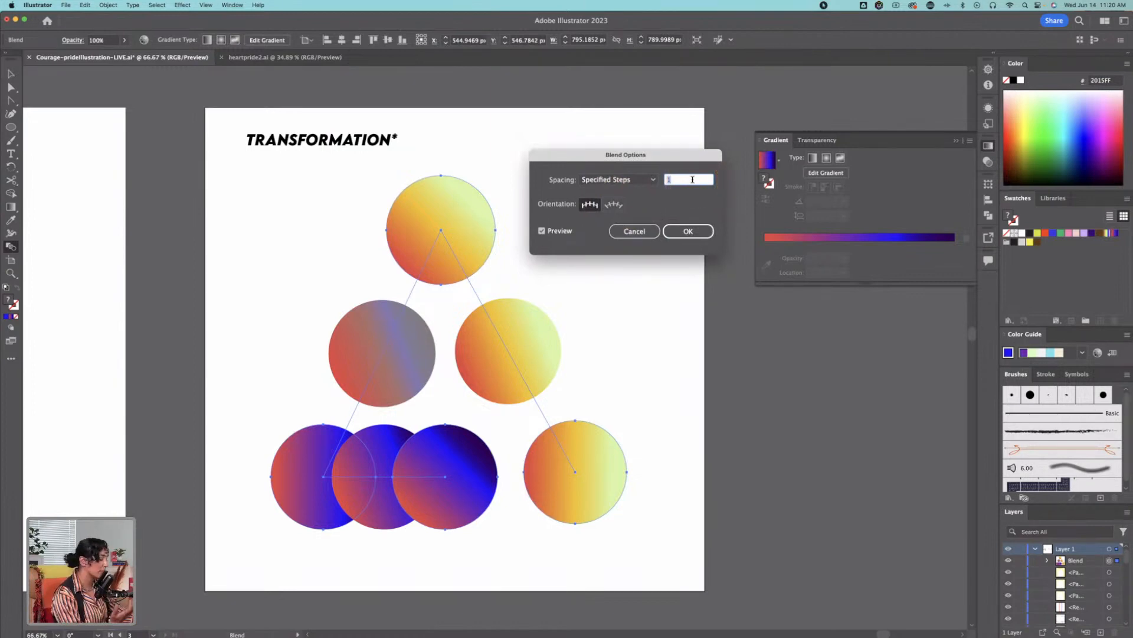
type("200")
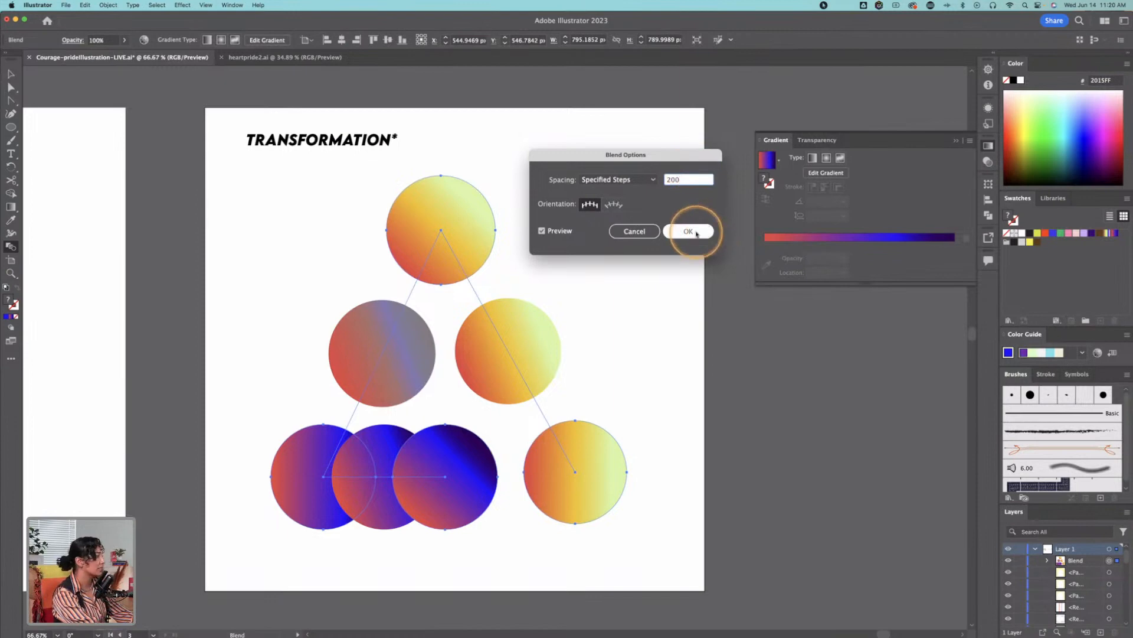
left_click(542, 230)
left_click(542, 231)
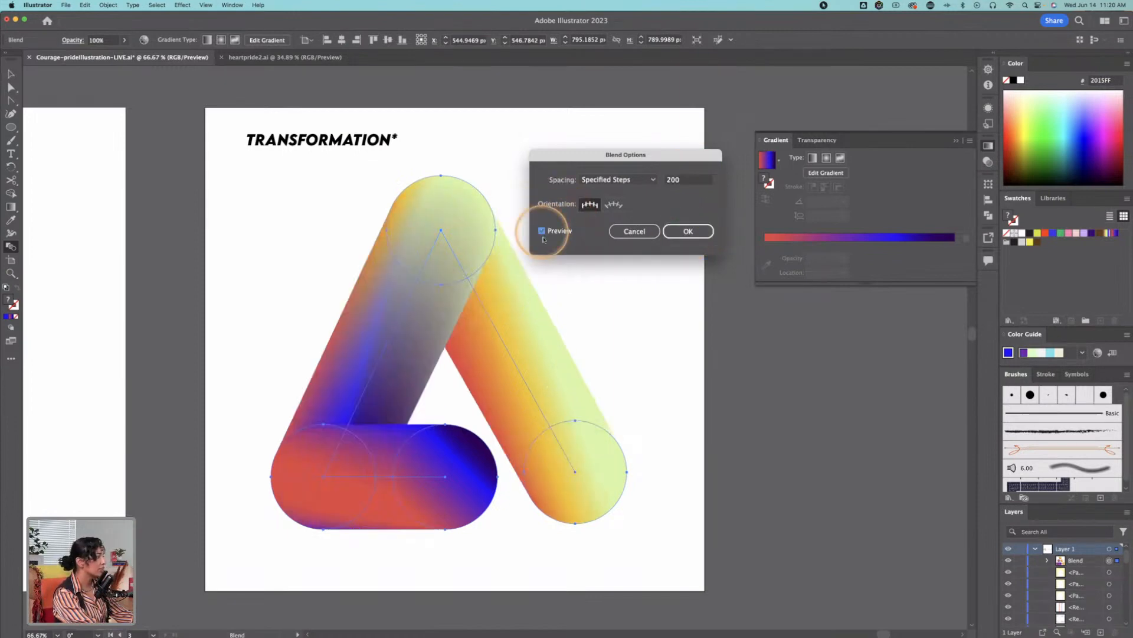
left_click_drag(587, 152, 741, 321)
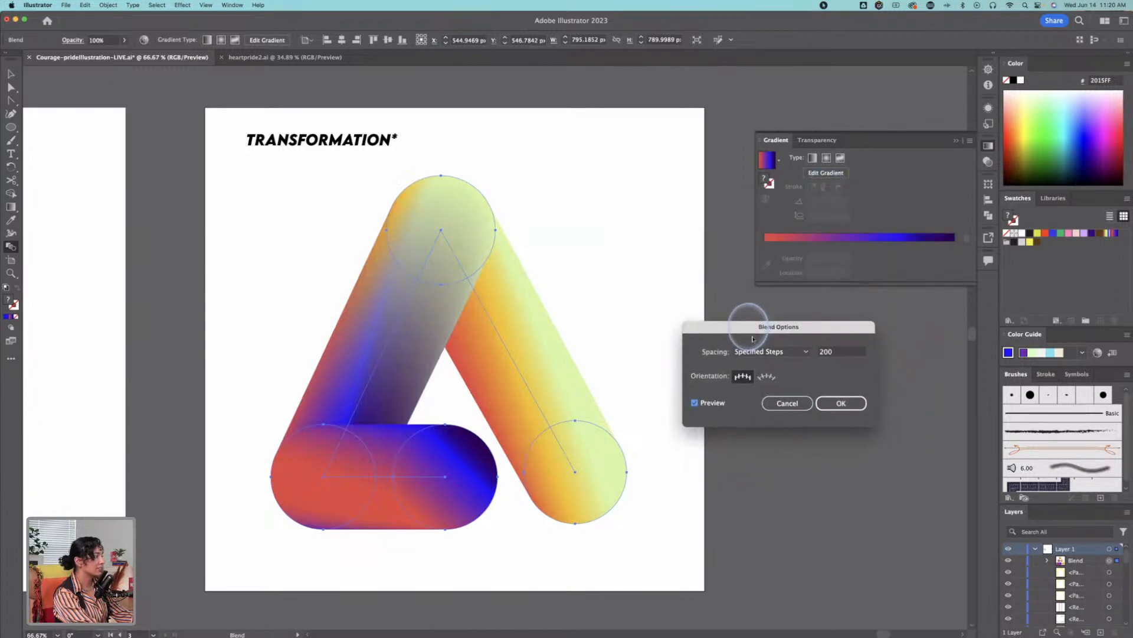
left_click(841, 402)
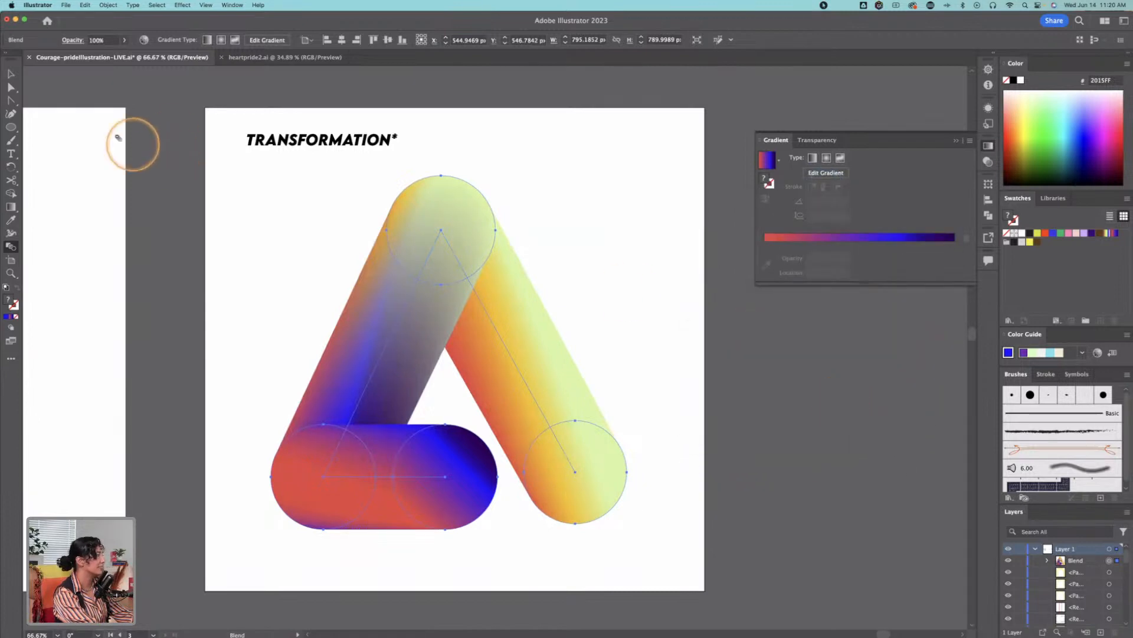
left_click(11, 73)
left_click(655, 197)
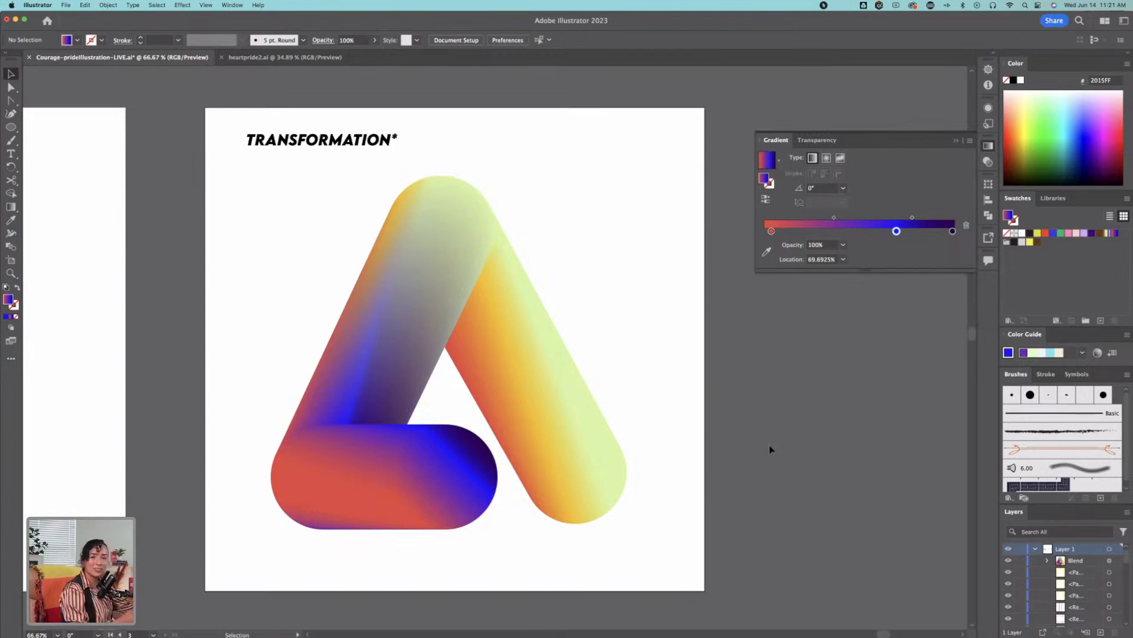
left_click_drag(687, 310, 620, 399)
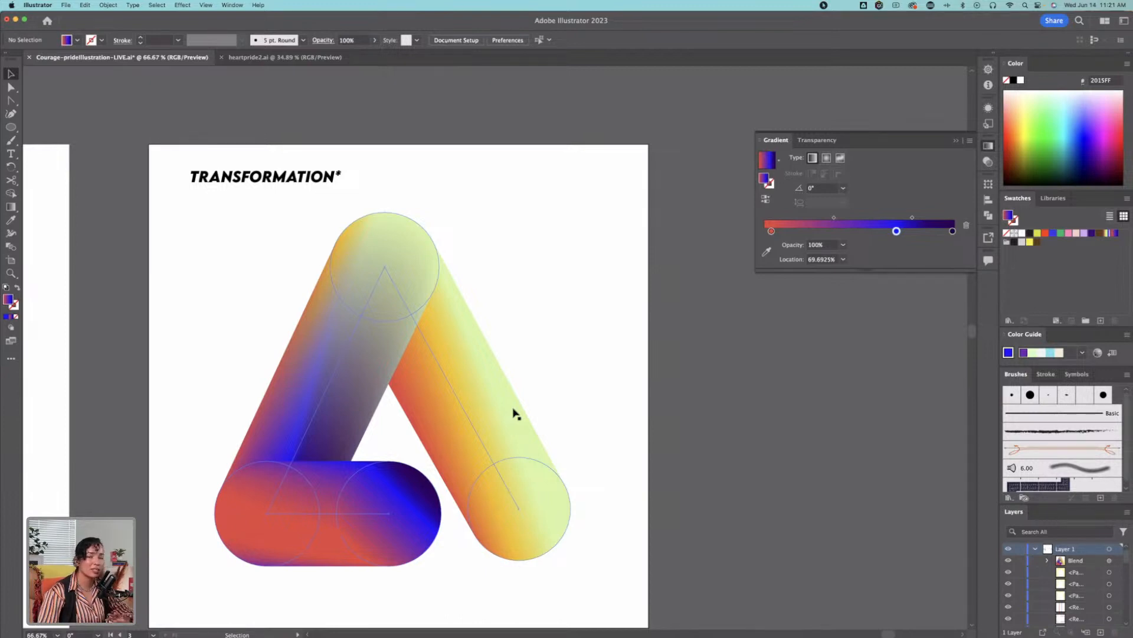
left_click_drag(540, 397, 575, 340)
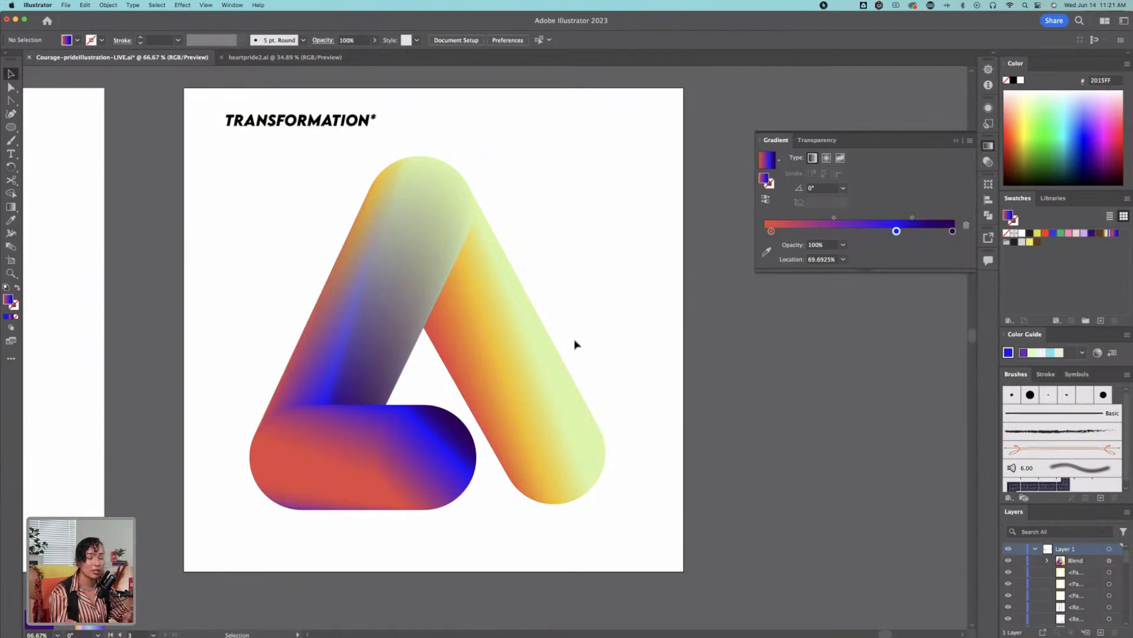
left_click_drag(592, 326, 638, 363)
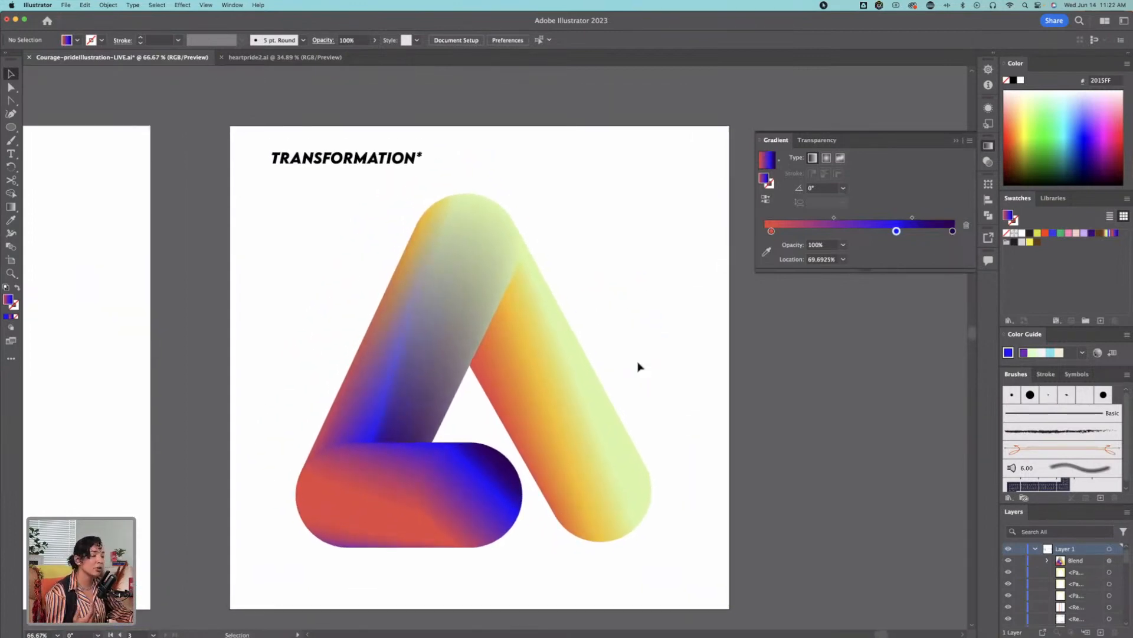
Step: Select the triangular blend and open Generative Recolor for it, placing the dialog beside the artboard
left_click_drag(623, 236, 289, 460)
scroll(652, 354, "down", 1)
scroll(653, 354, "right", 1)
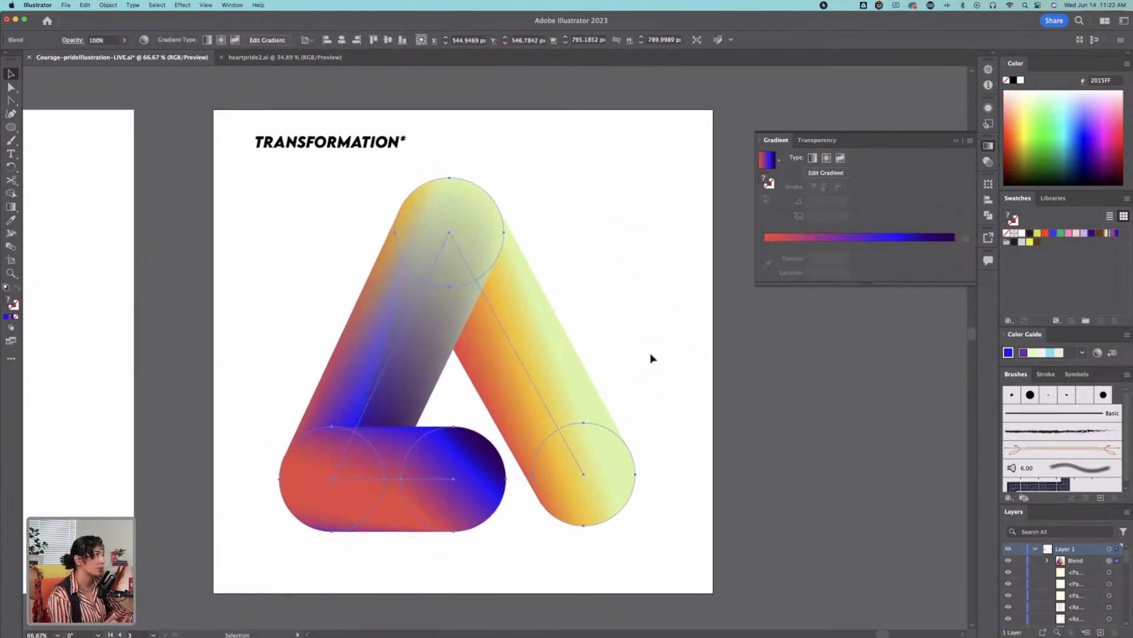
left_click(85, 5)
mouse_move(120, 178)
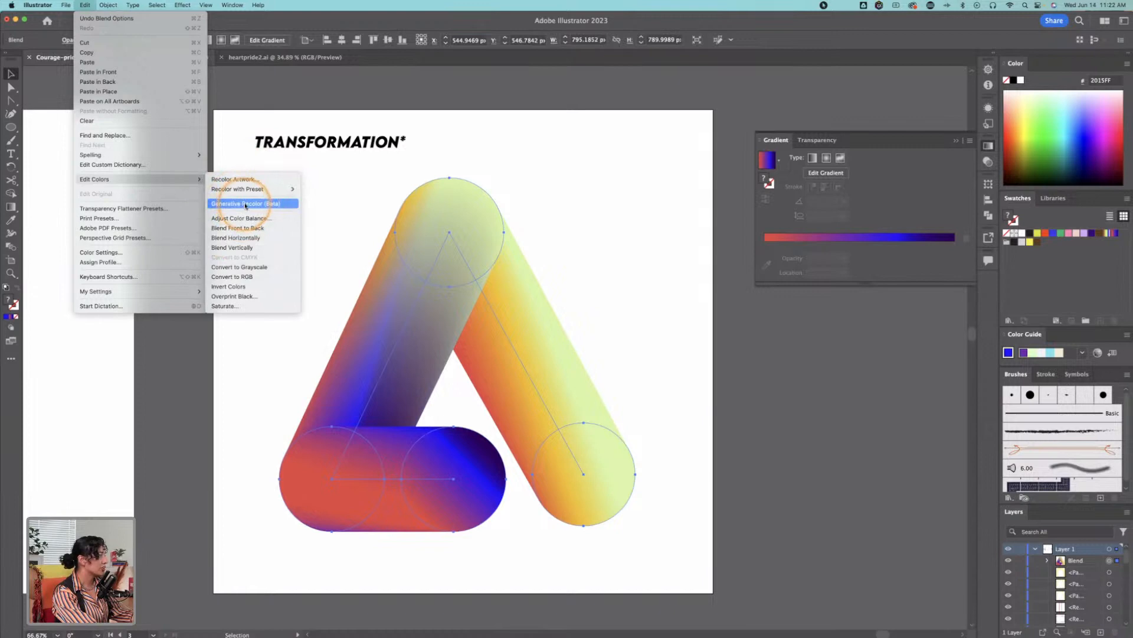
left_click(245, 204)
left_click_drag(420, 287, 235, 283)
left_click_drag(581, 170, 637, 116)
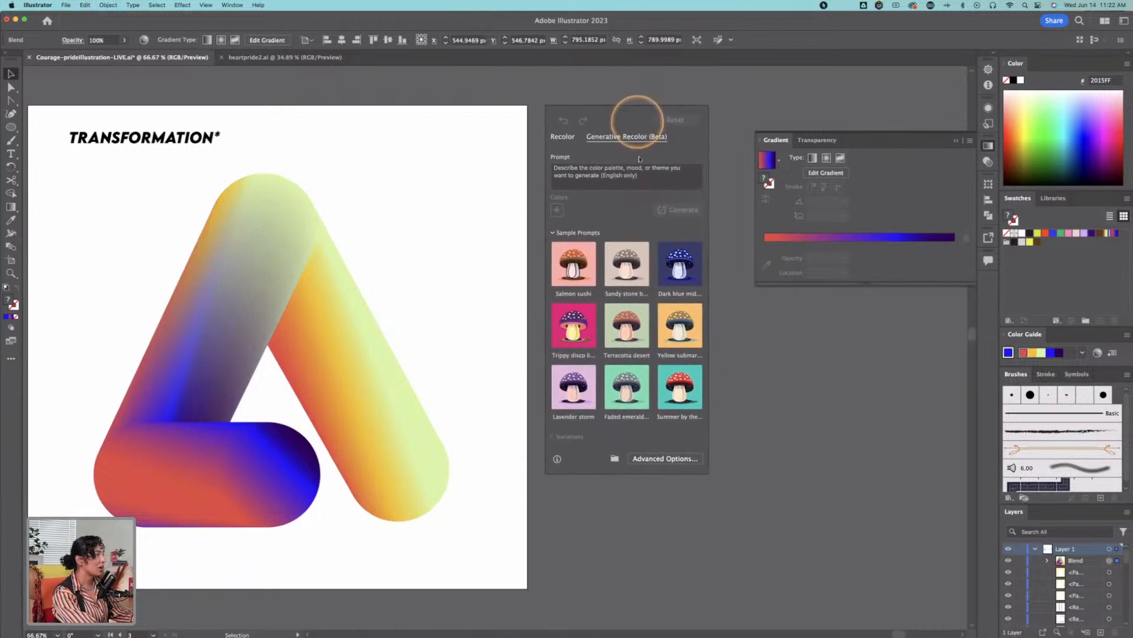
Step: Generate recolor variations of the blend from the Salmon sushi sample prompt
left_click(574, 254)
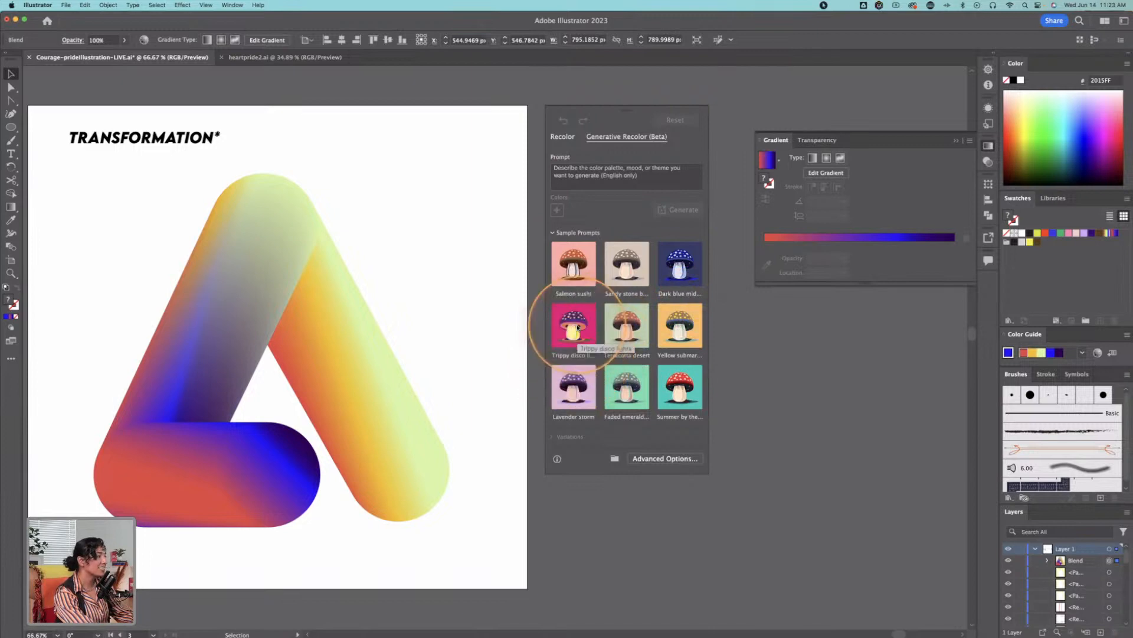
left_click(315, 343)
left_click(402, 332)
left_click(576, 272)
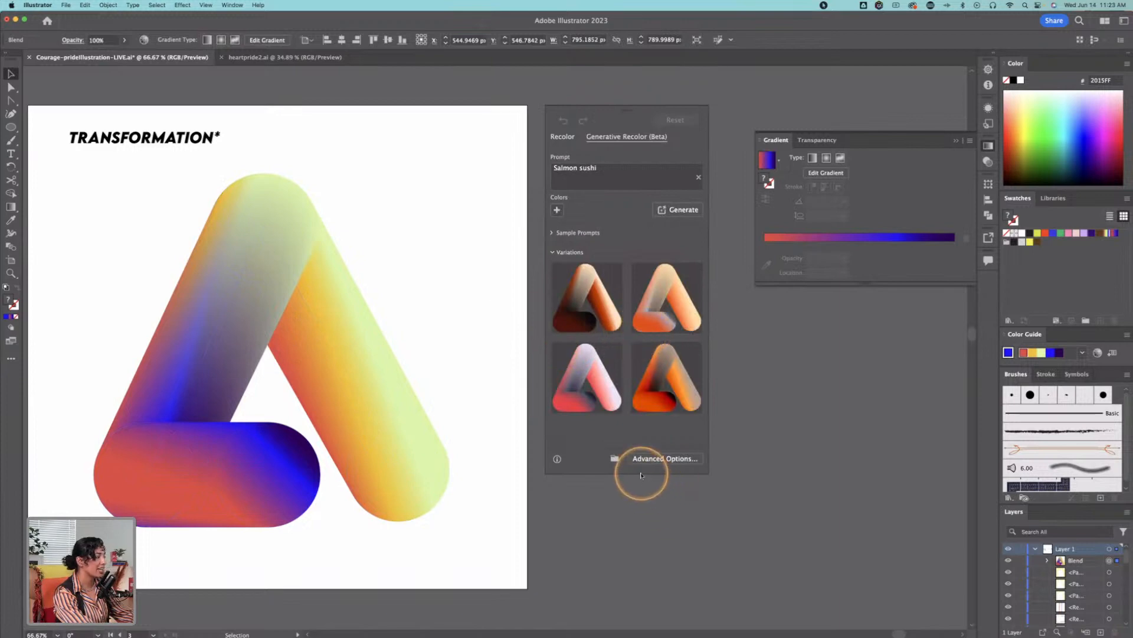
scroll(608, 353, "down", 2)
scroll(611, 355, "up", 3)
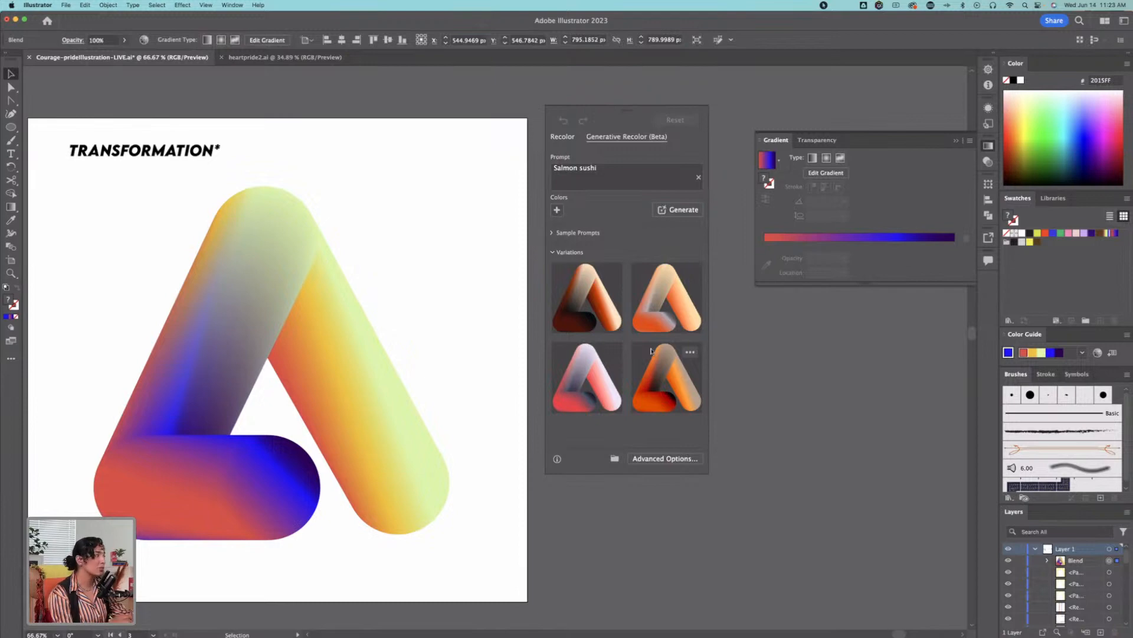
Step: Try the four Salmon sushi variations on the blend, ending with the red and pale lavender one
left_click(594, 314)
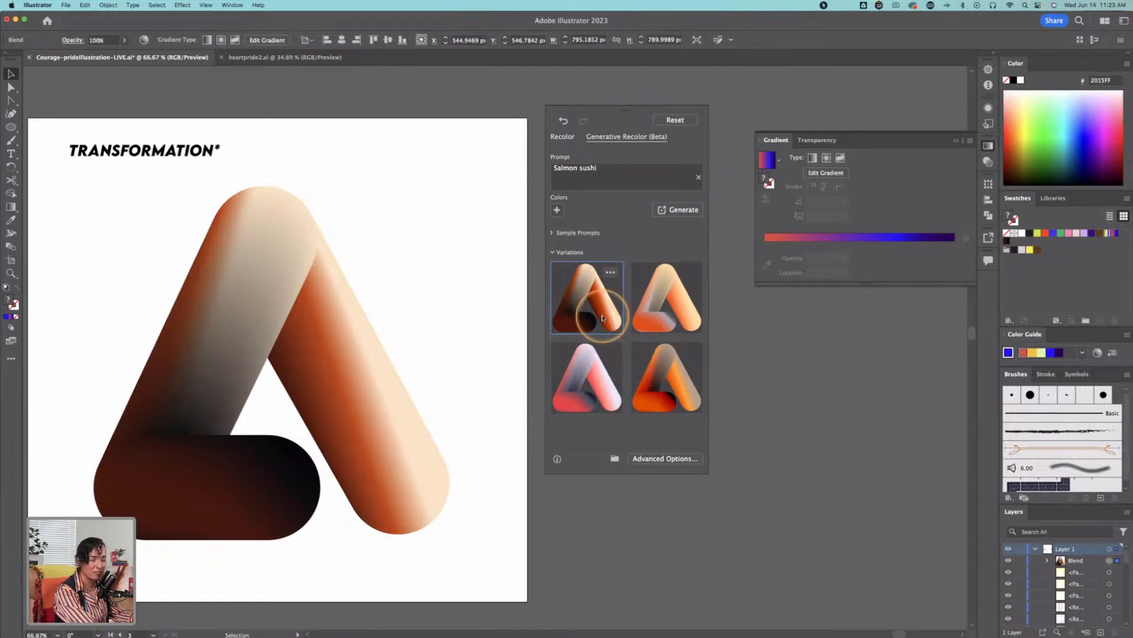
left_click(649, 310)
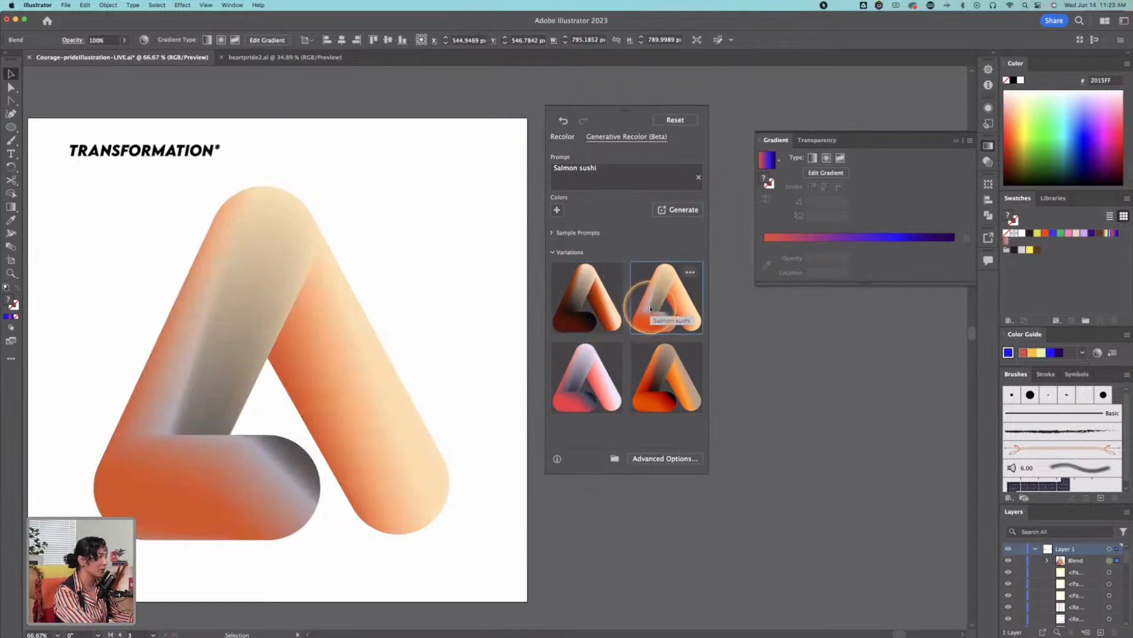
left_click(656, 366)
left_click(606, 380)
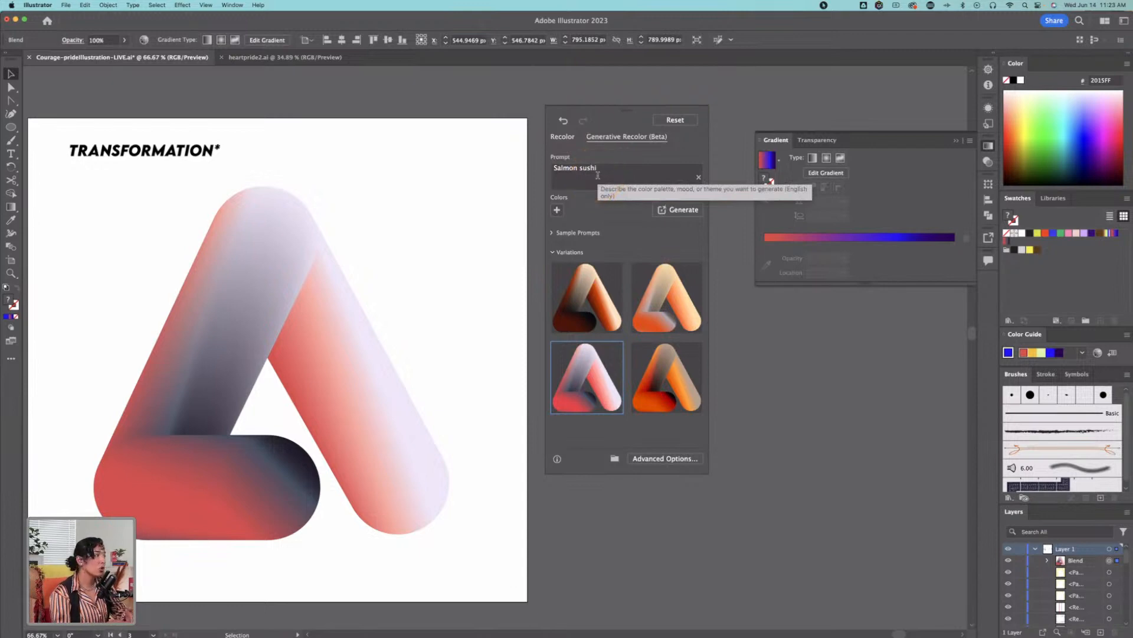
key("ctrl")
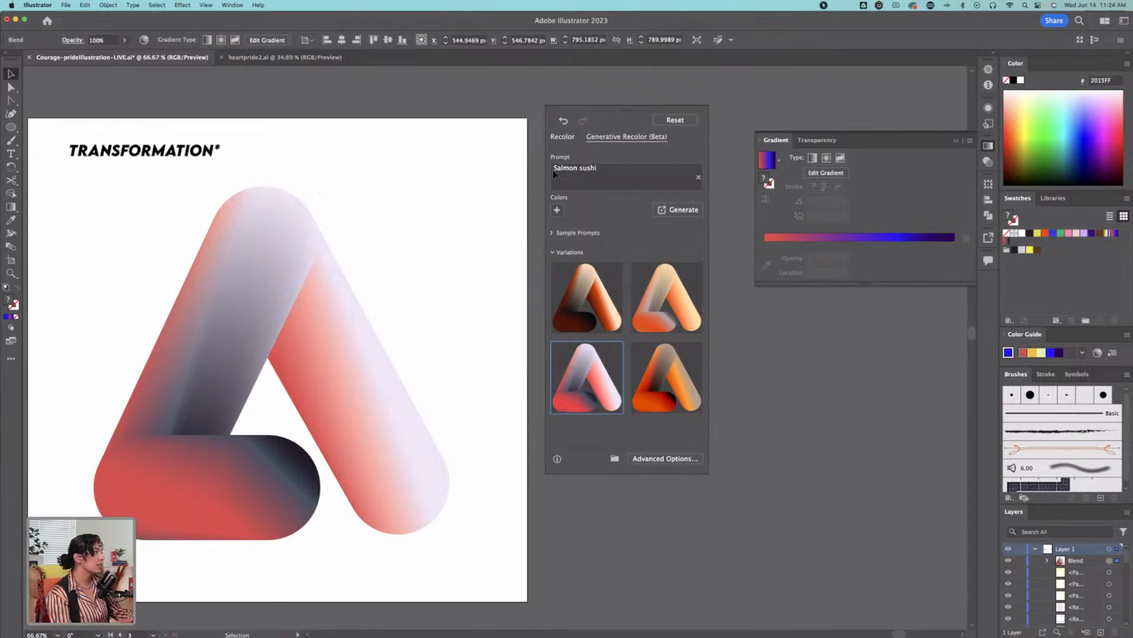
Step: Replace the recolor prompt with "Rainbow colorful warm" and generate new variations
left_click(571, 174)
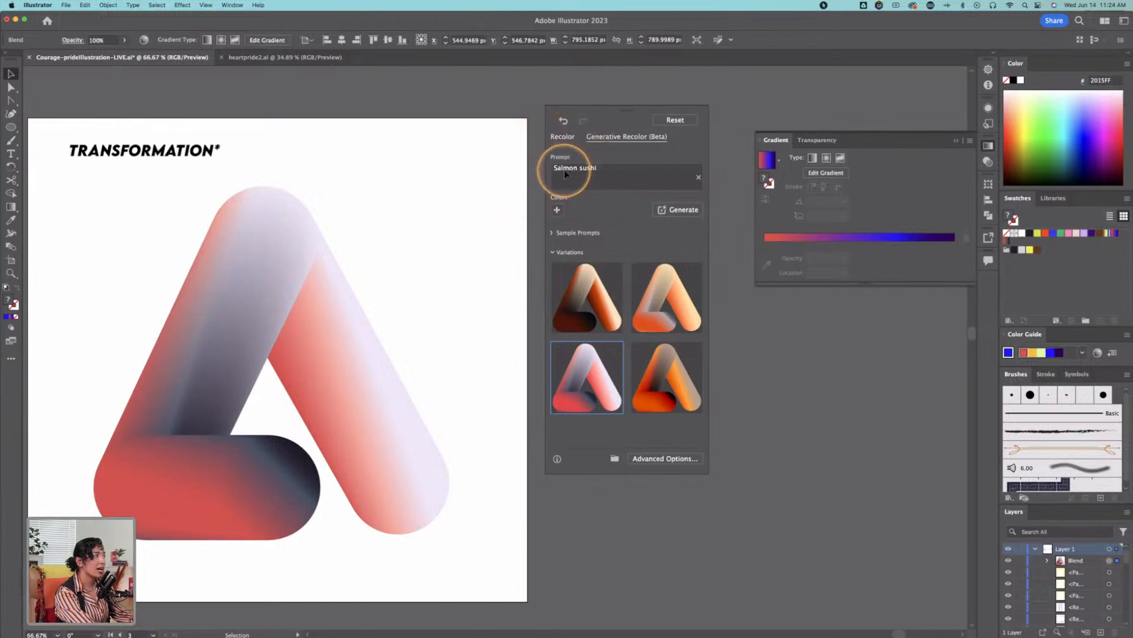
left_click(656, 175)
type("R")
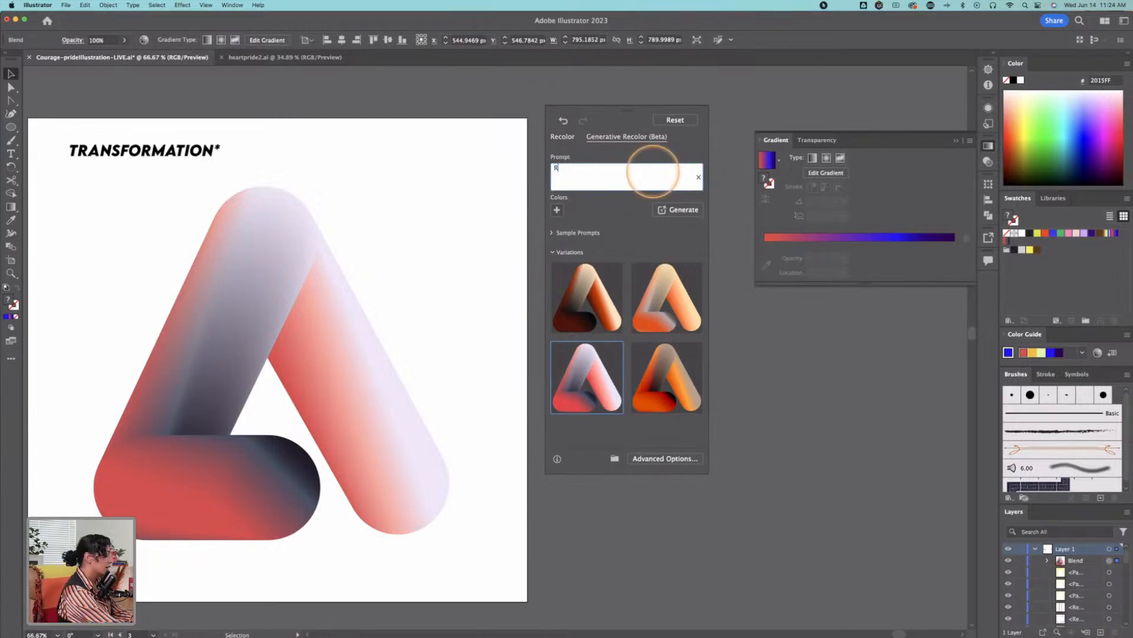
type("ainbow")
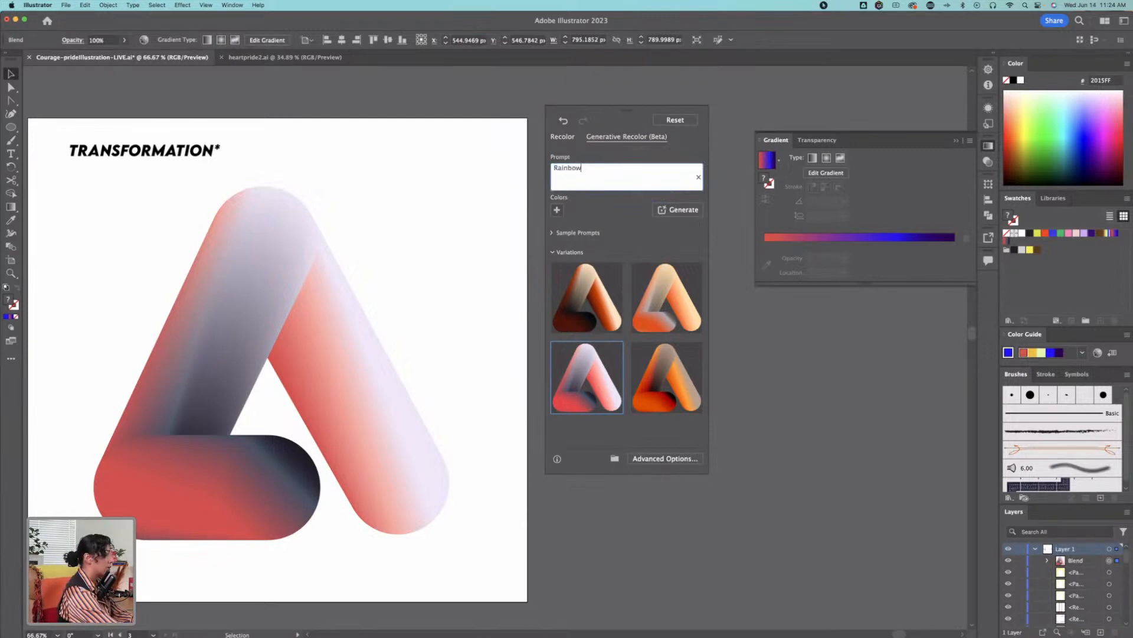
type(" colorful")
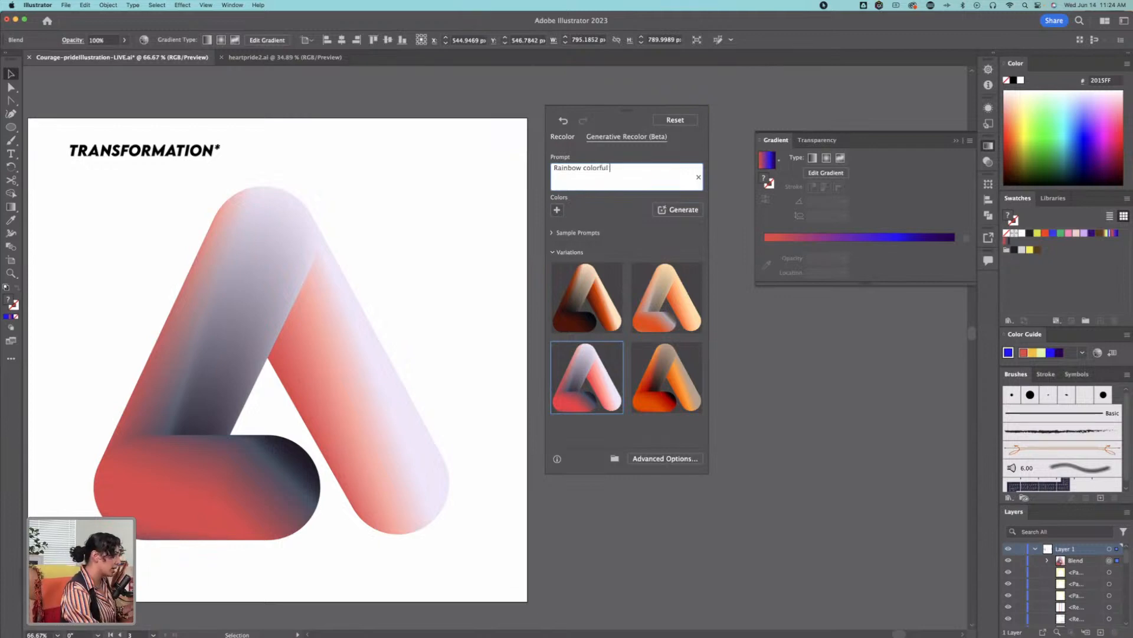
type("warm")
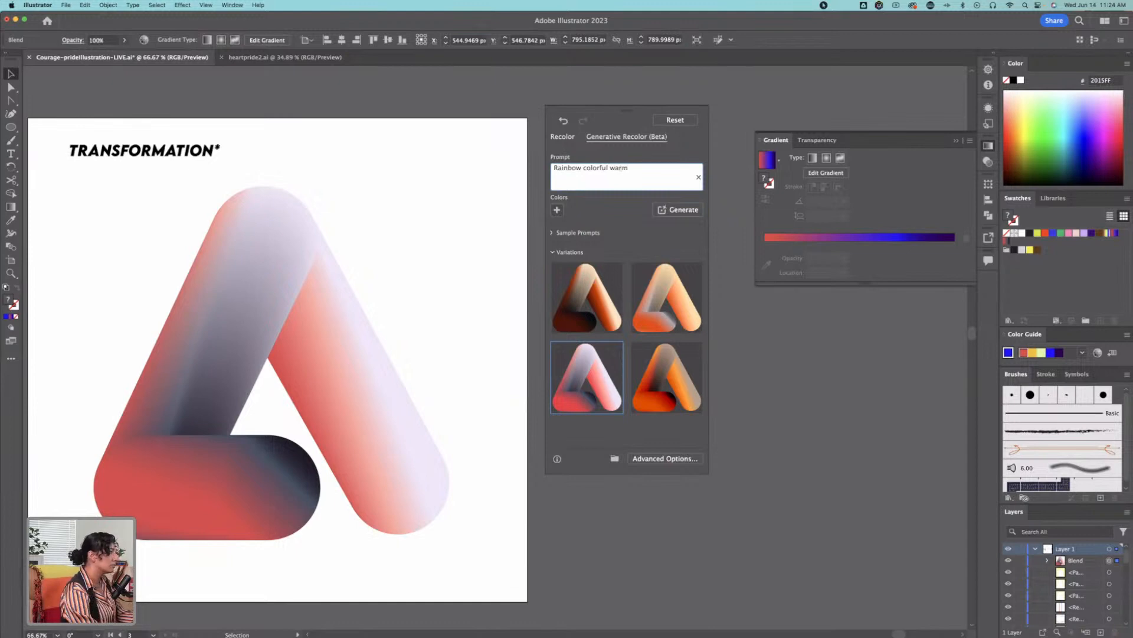
left_click(679, 210)
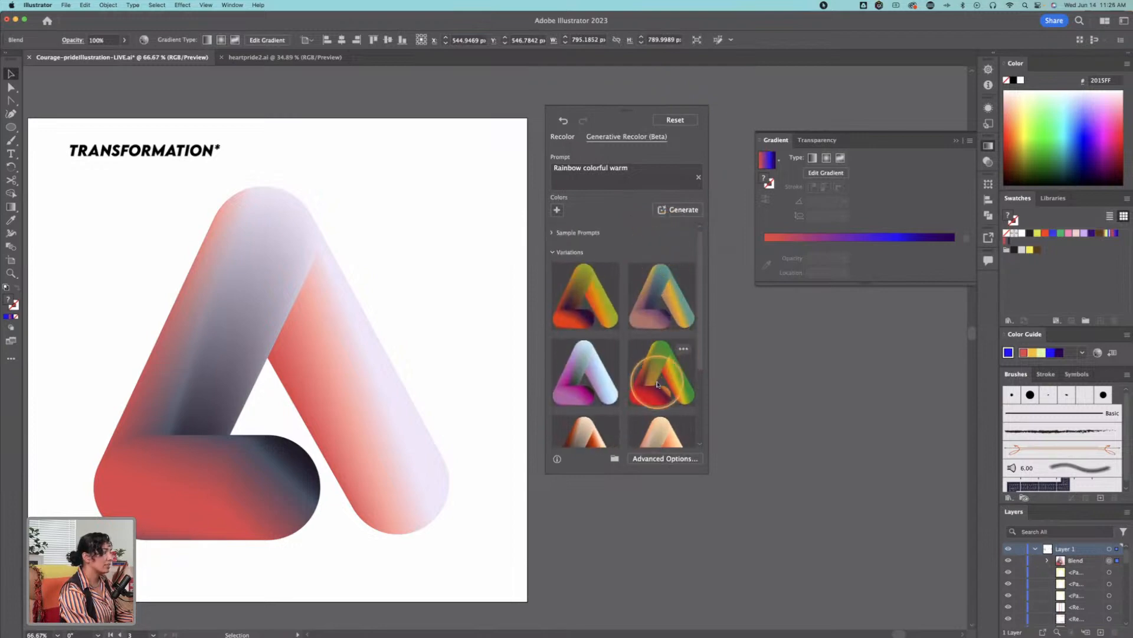
Step: Compare the Rainbow colorful warm variations on the blend and apply the magenta and light blue one
left_click(668, 373)
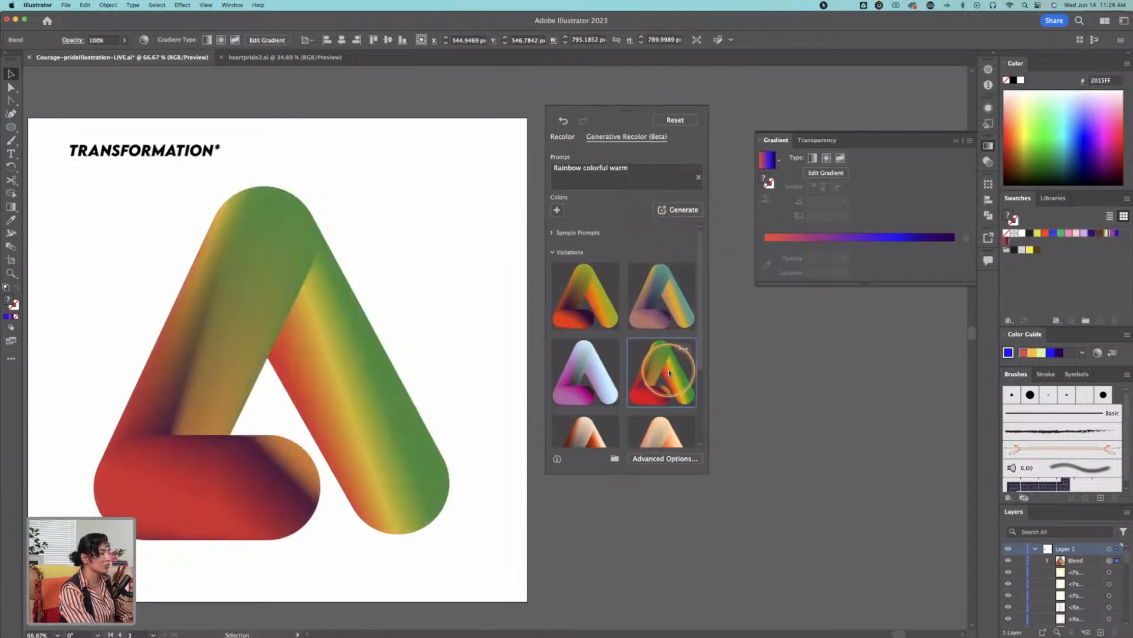
left_click(607, 303)
left_click(661, 307)
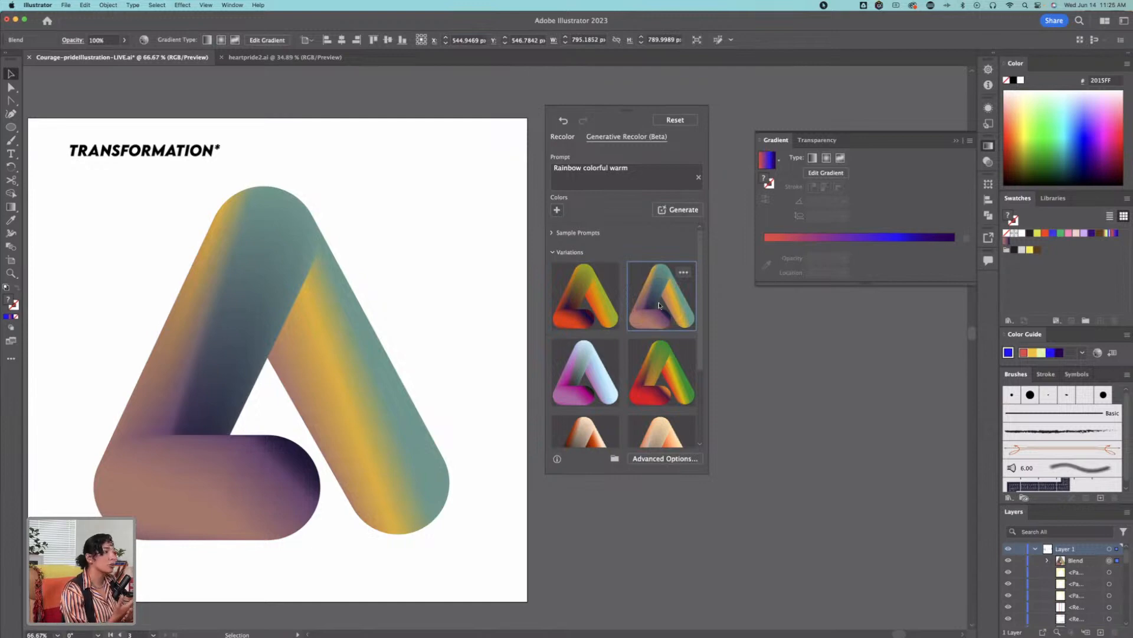
left_click(583, 314)
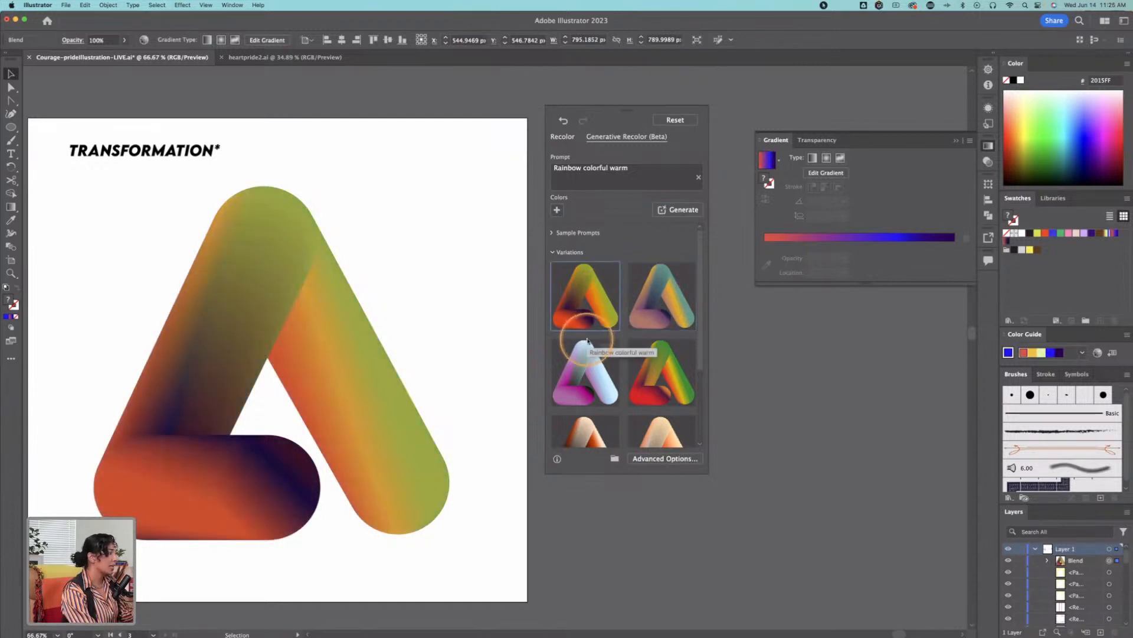
left_click(580, 376)
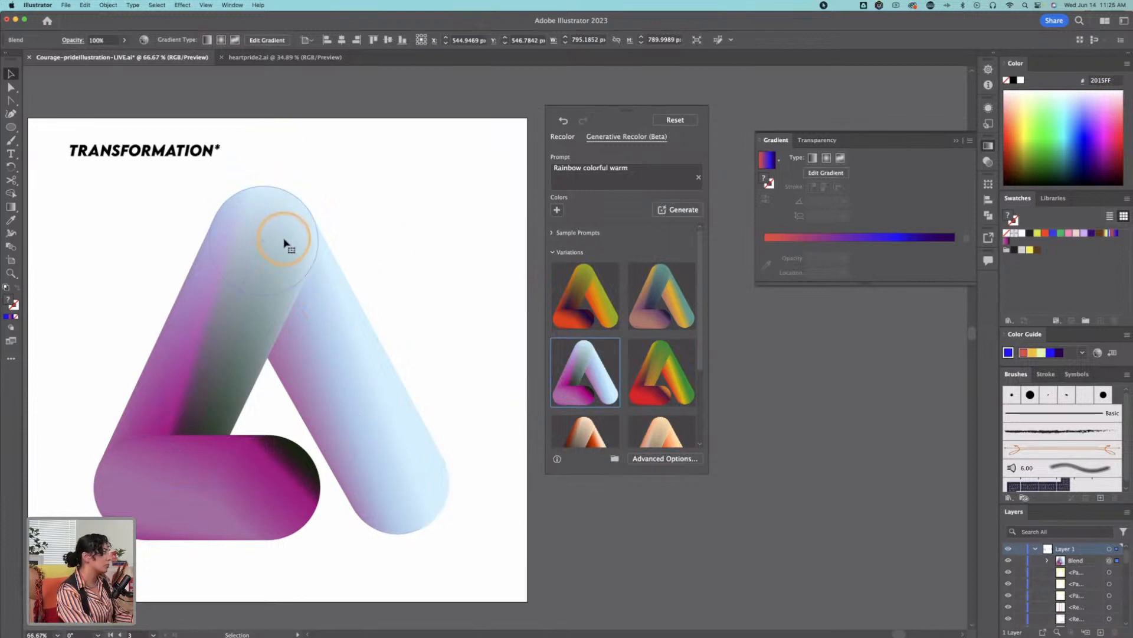
Step: Isolate the recolored blend, inspect the gradients of its two lower circles, and leave isolation mode
double_click(278, 488)
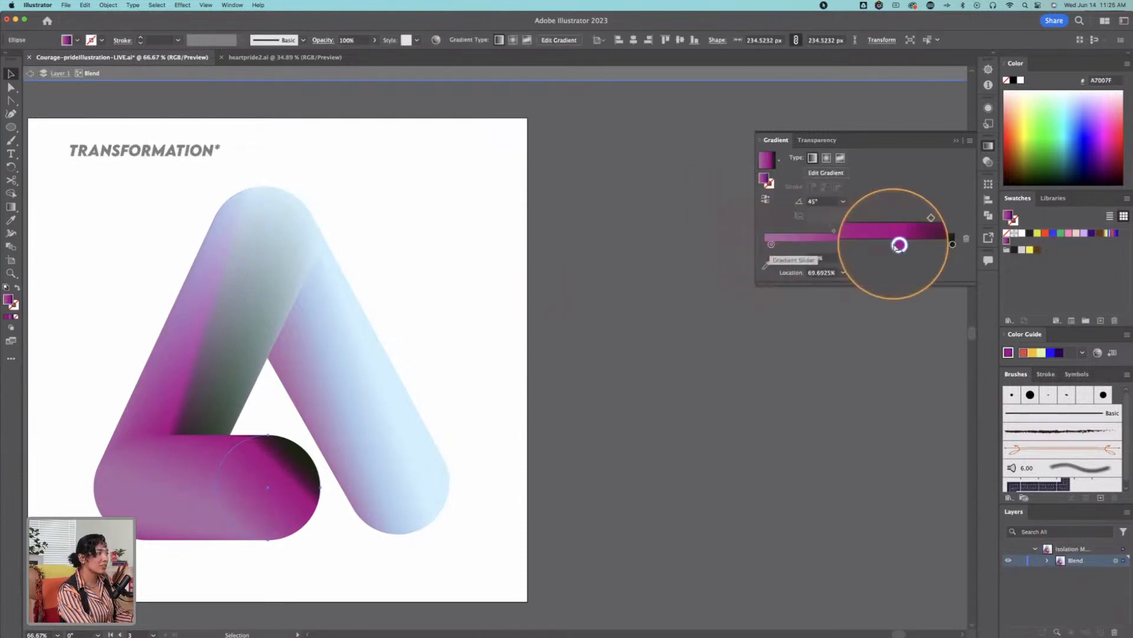
left_click(144, 494)
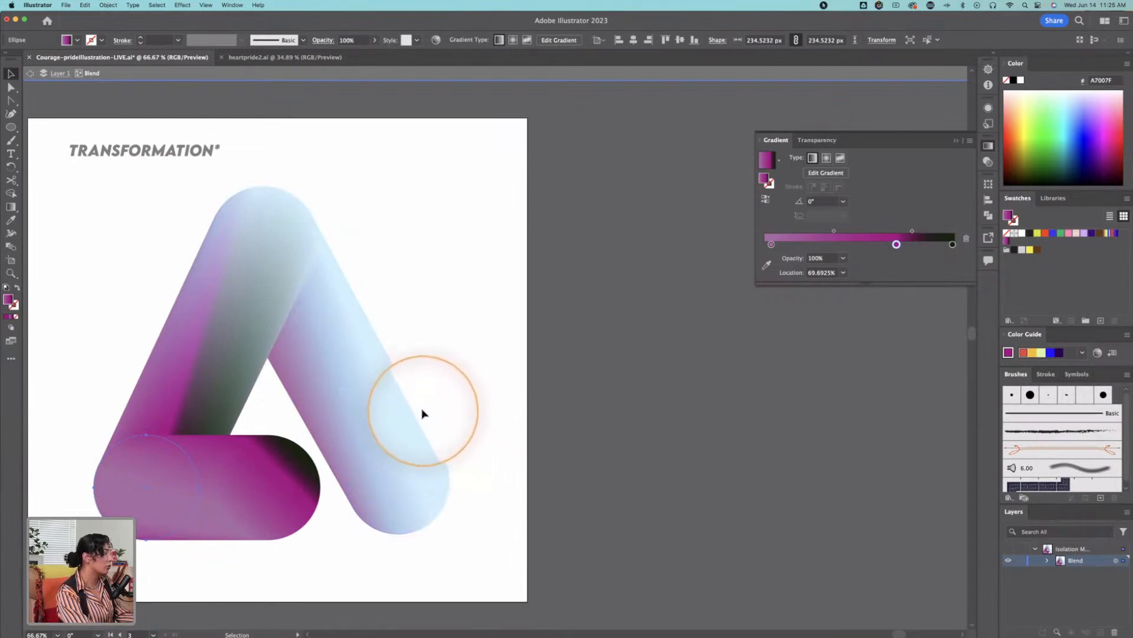
key("Escape")
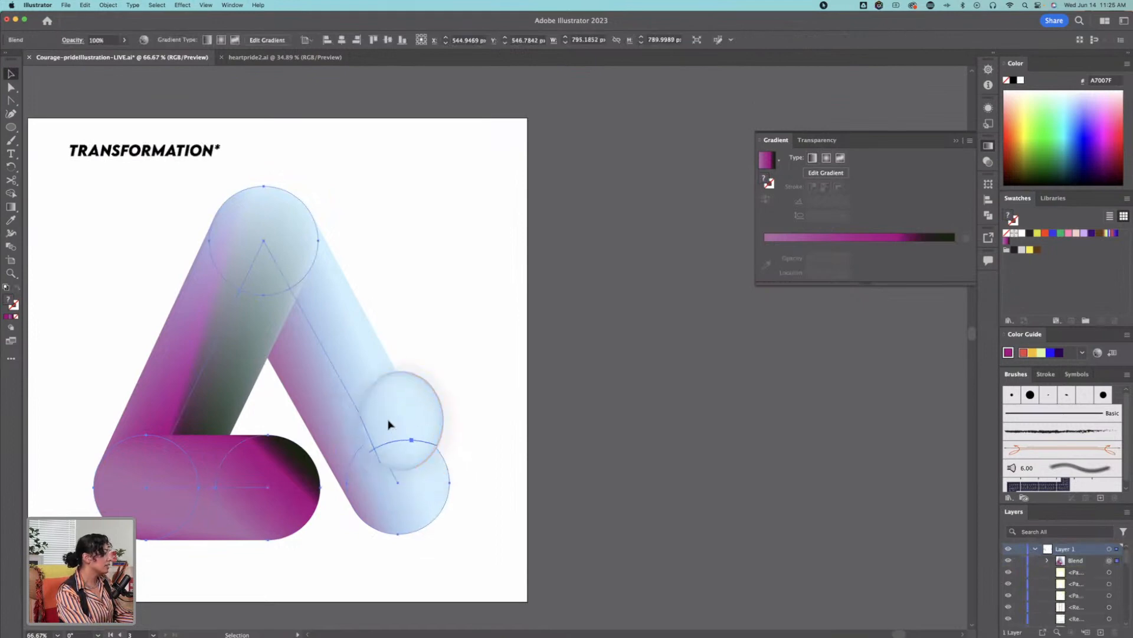
Step: Run Generative Recolor on the triangular blend with the Salmon sushi sample prompt and choose the orange and pale blue variation
left_click(109, 5)
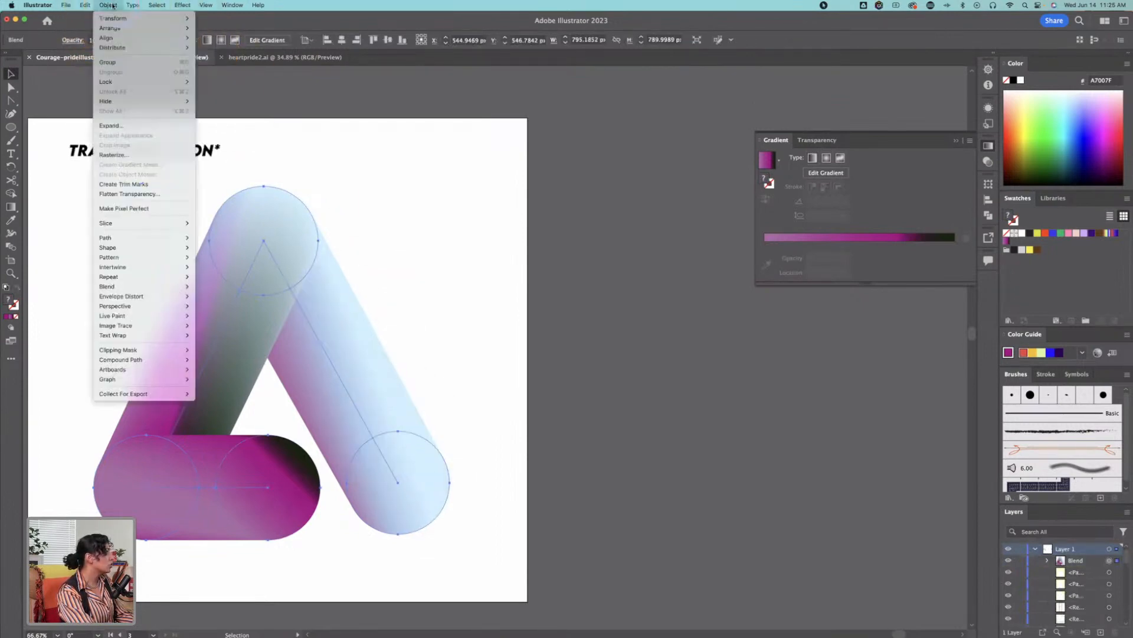
left_click(310, 237)
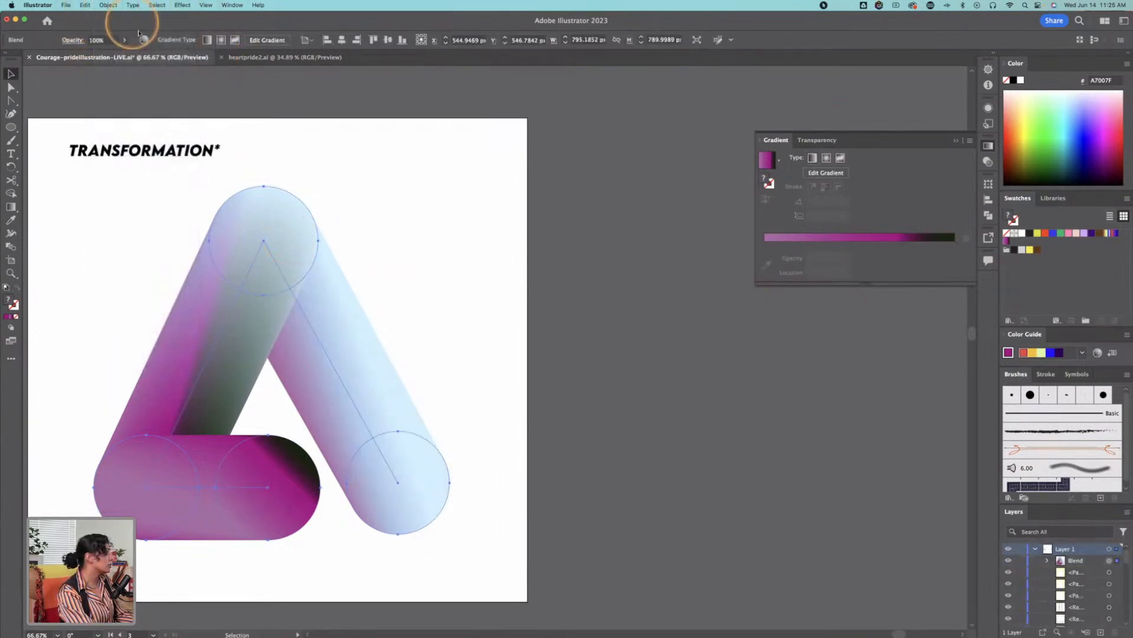
left_click(106, 5)
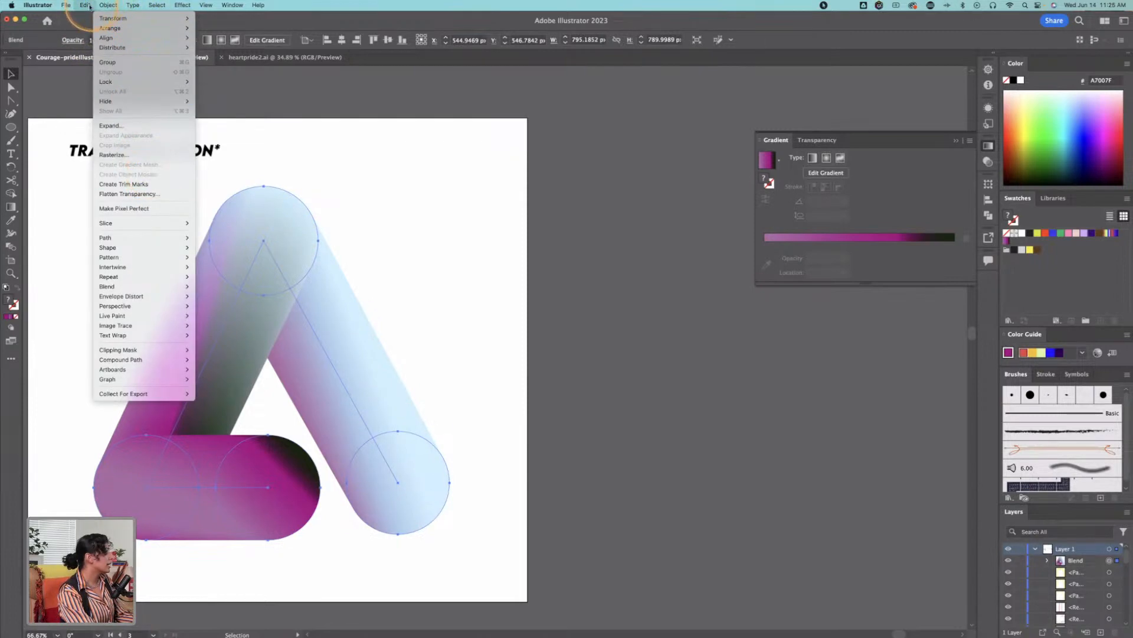
mouse_move(85, 5)
mouse_move(118, 179)
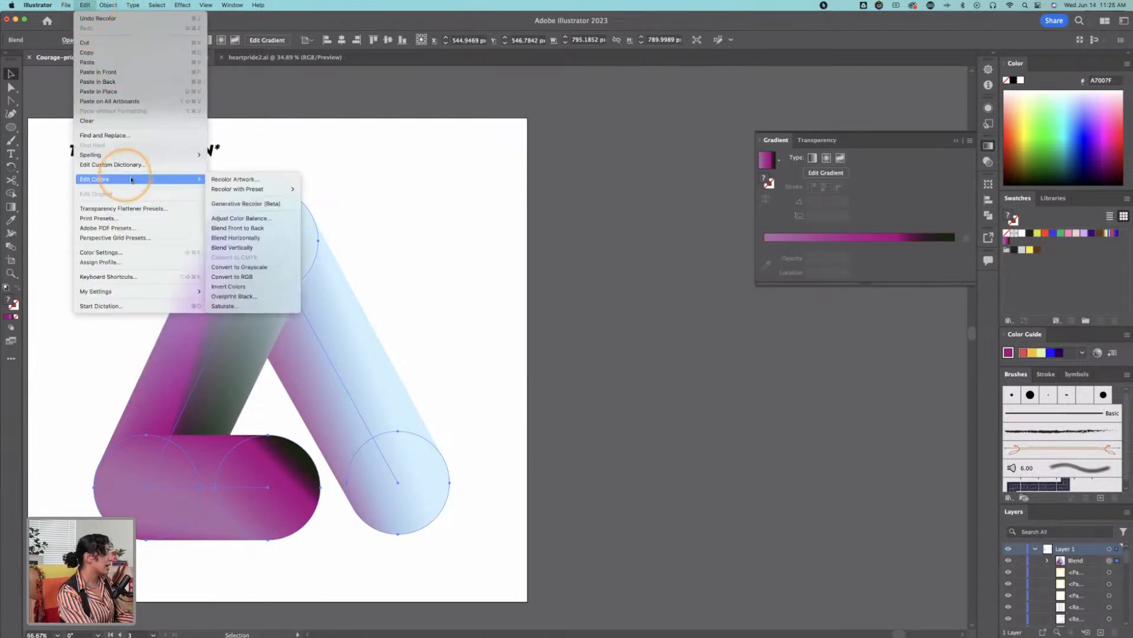
left_click(248, 204)
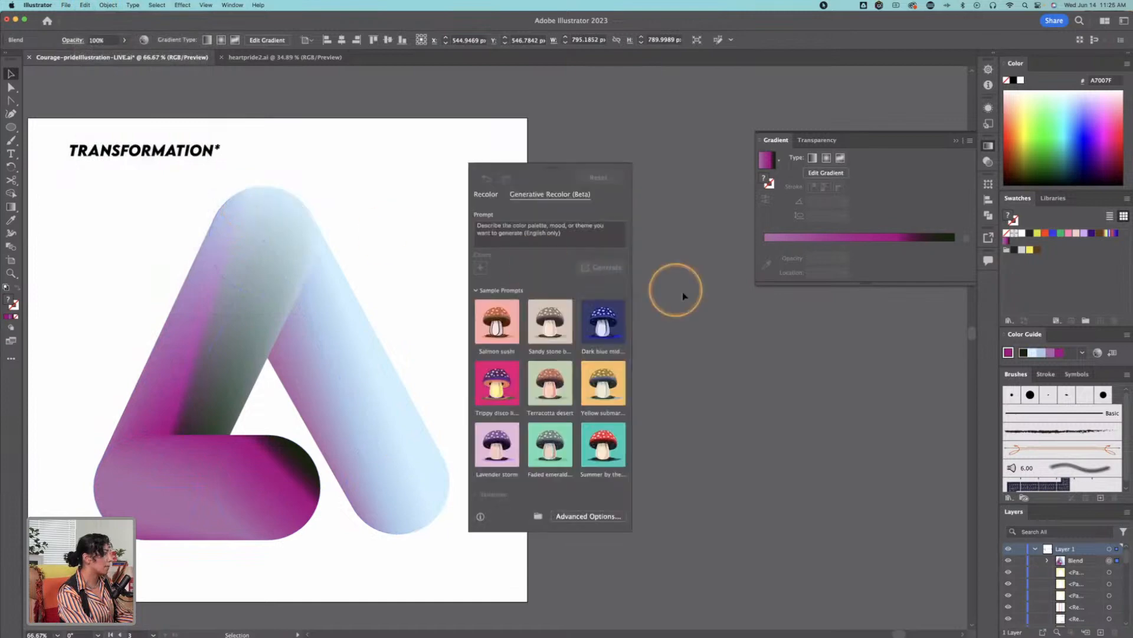
left_click_drag(562, 168, 592, 156)
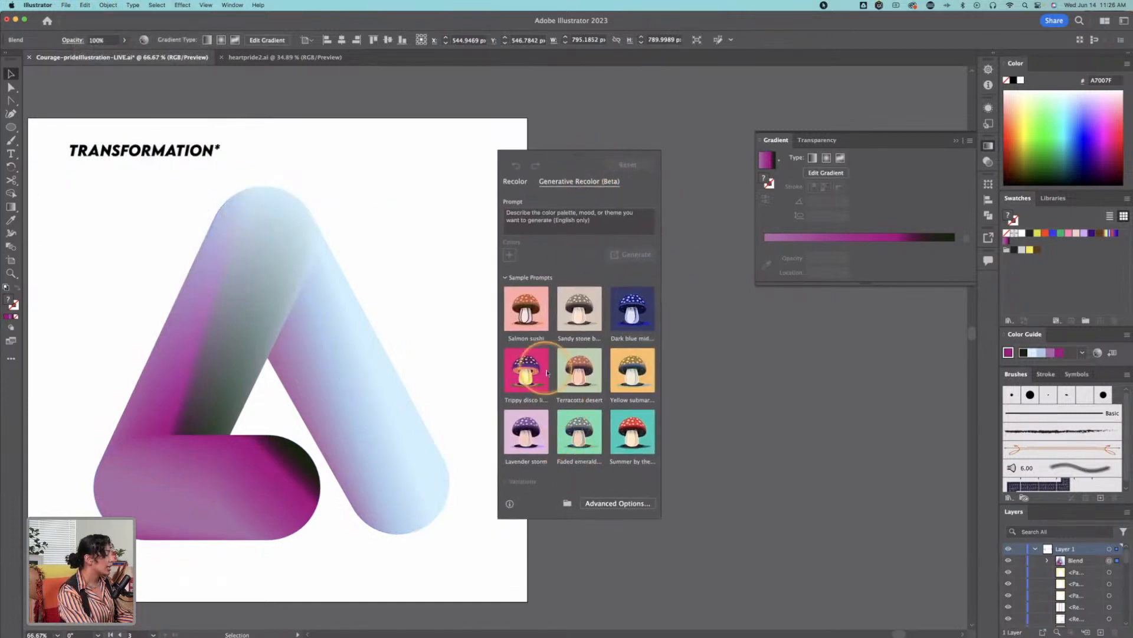
left_click(512, 304)
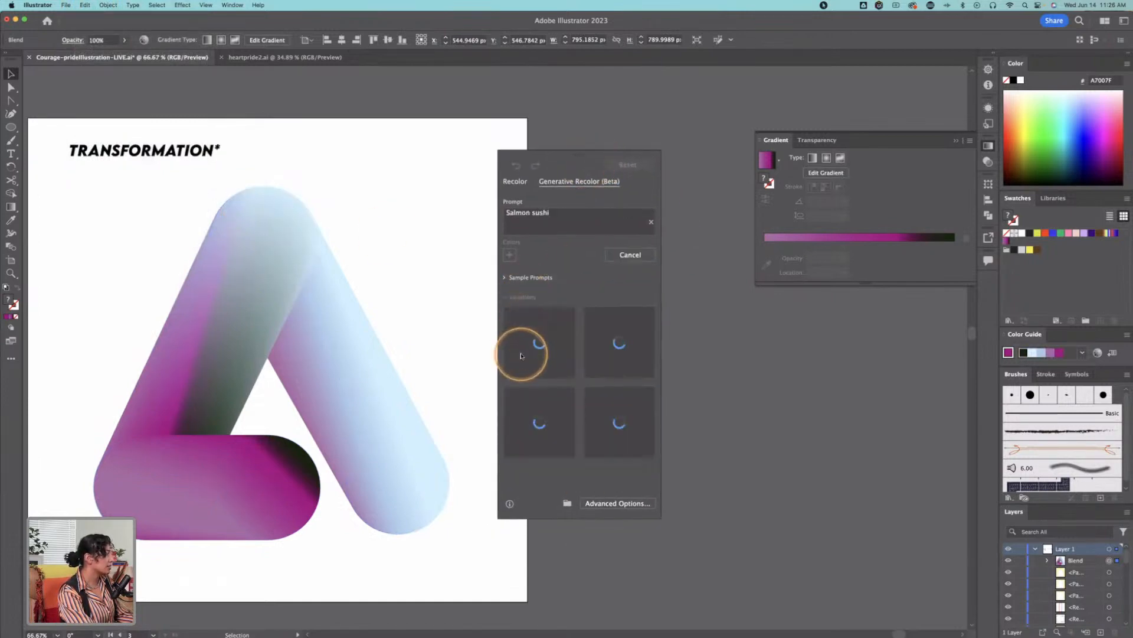
left_click(558, 448)
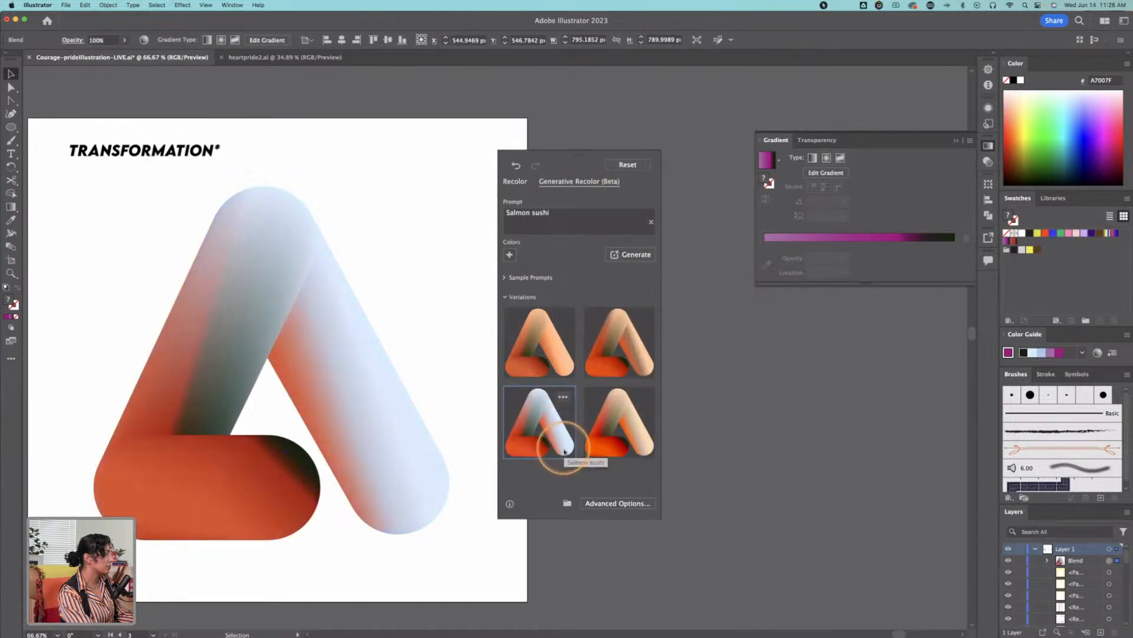
Step: In the advanced recolor options, replace the blend's dark green with red F22B0A and apply the recolor
left_click(624, 503)
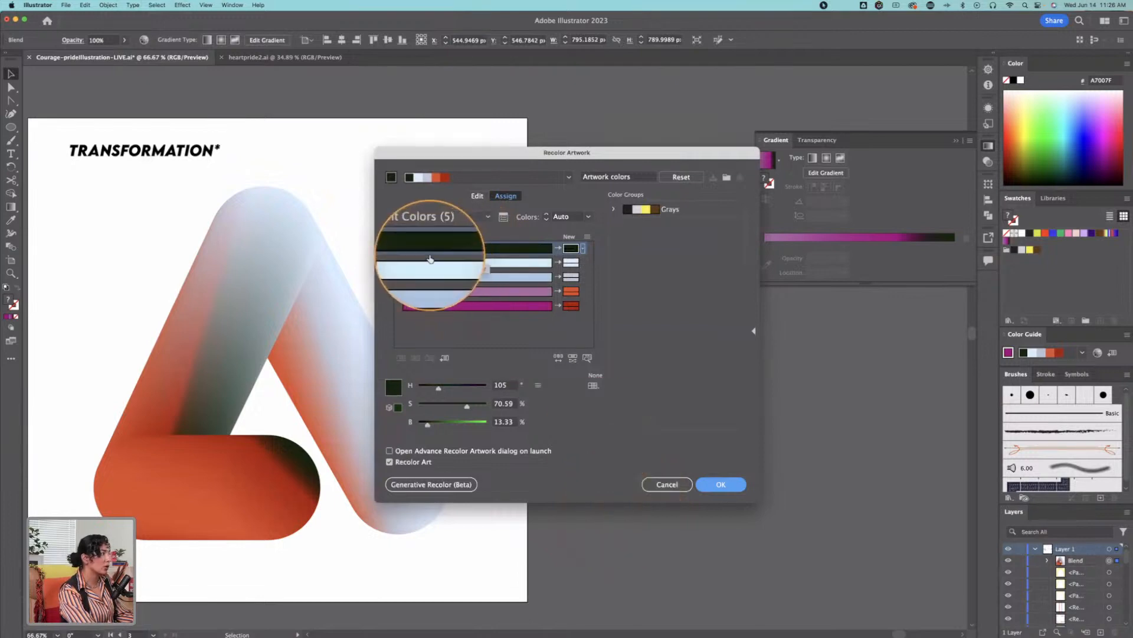
double_click(570, 249)
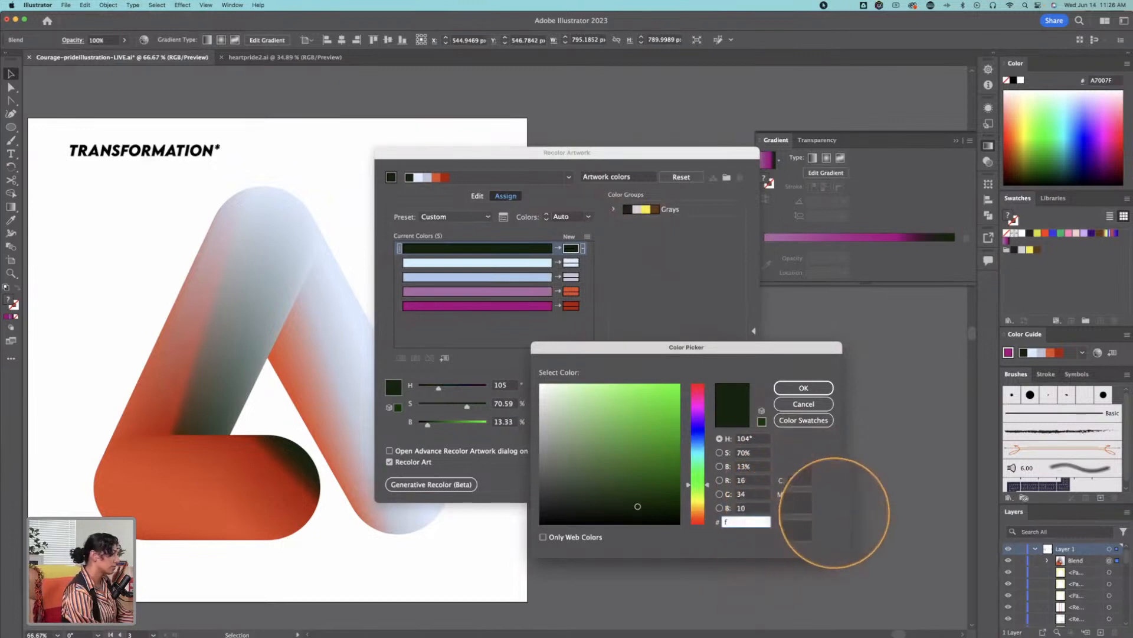
type("4c0b")
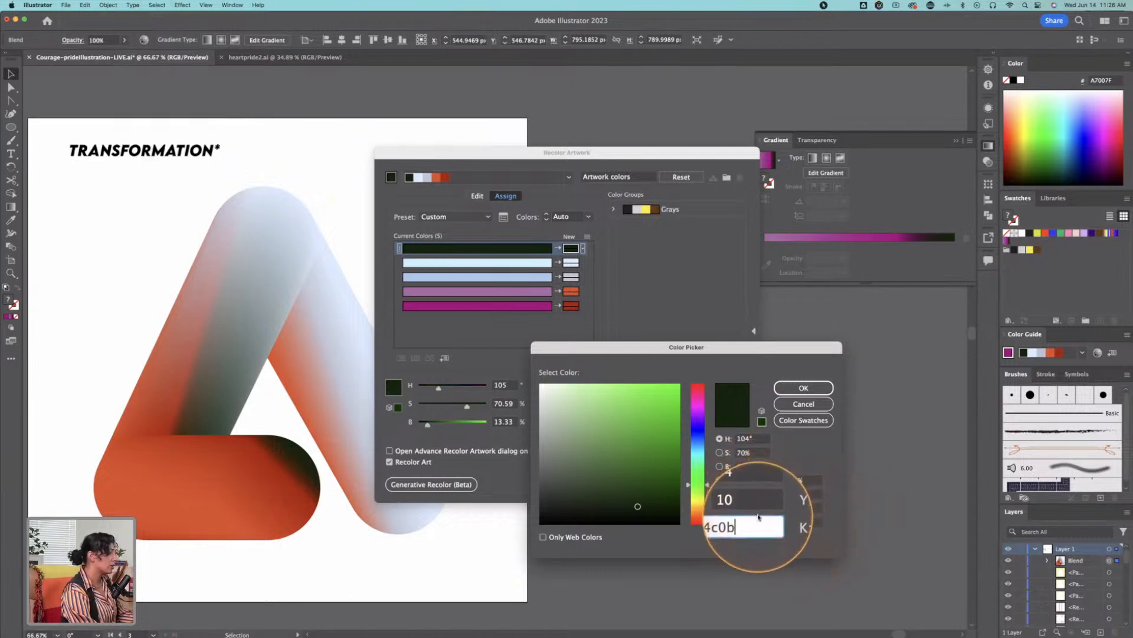
left_click(672, 420)
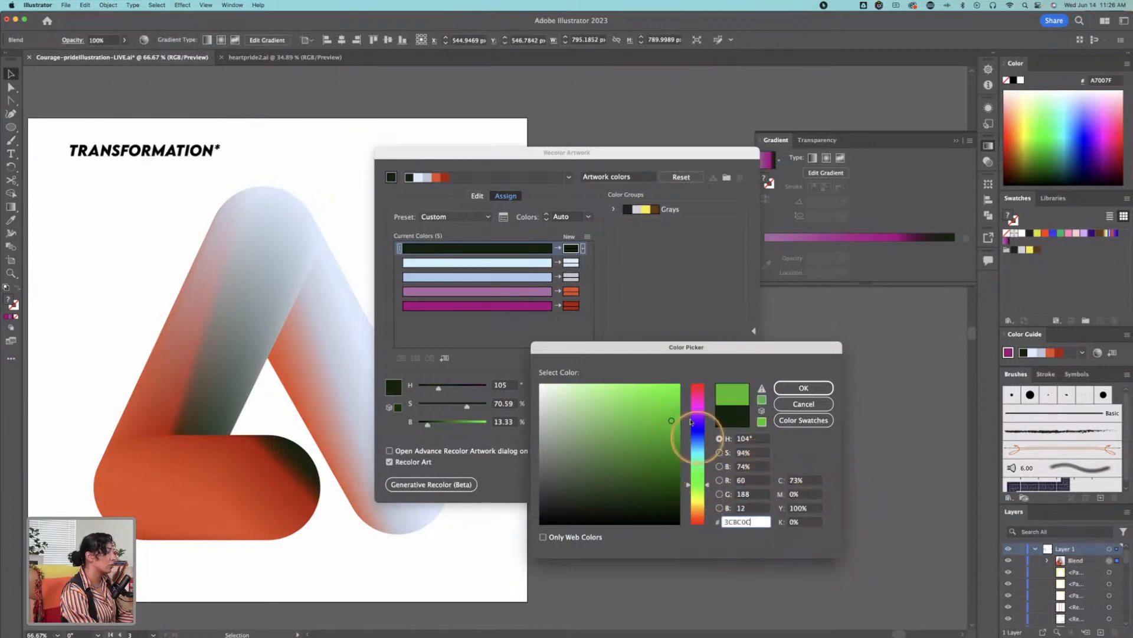
left_click(697, 522)
left_click(674, 390)
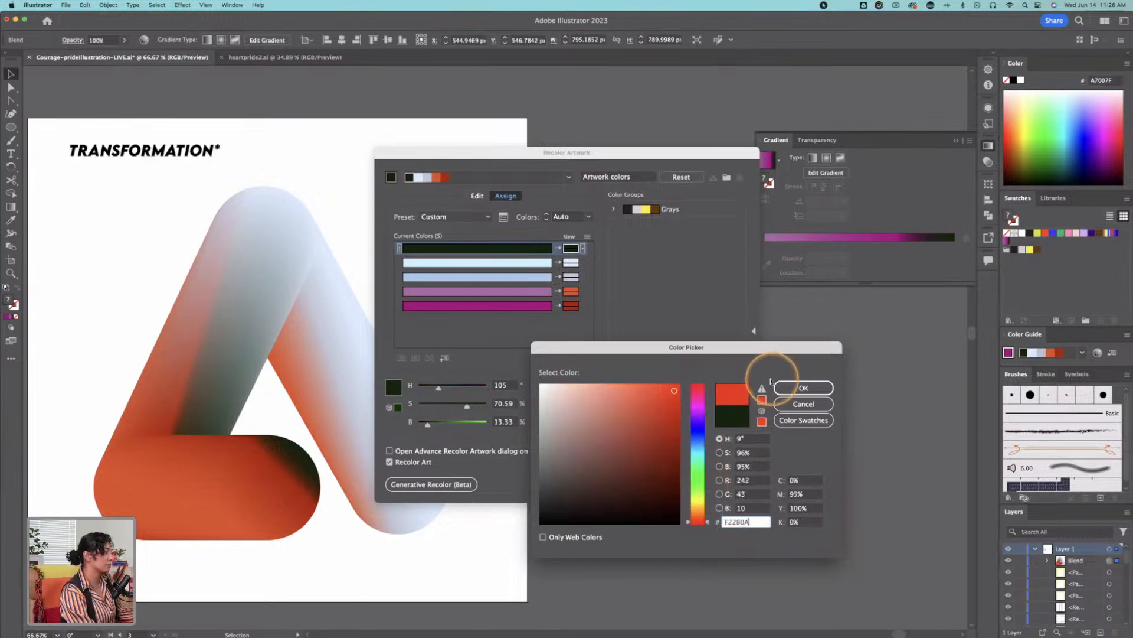
left_click(804, 388)
left_click_drag(418, 156, 653, 176)
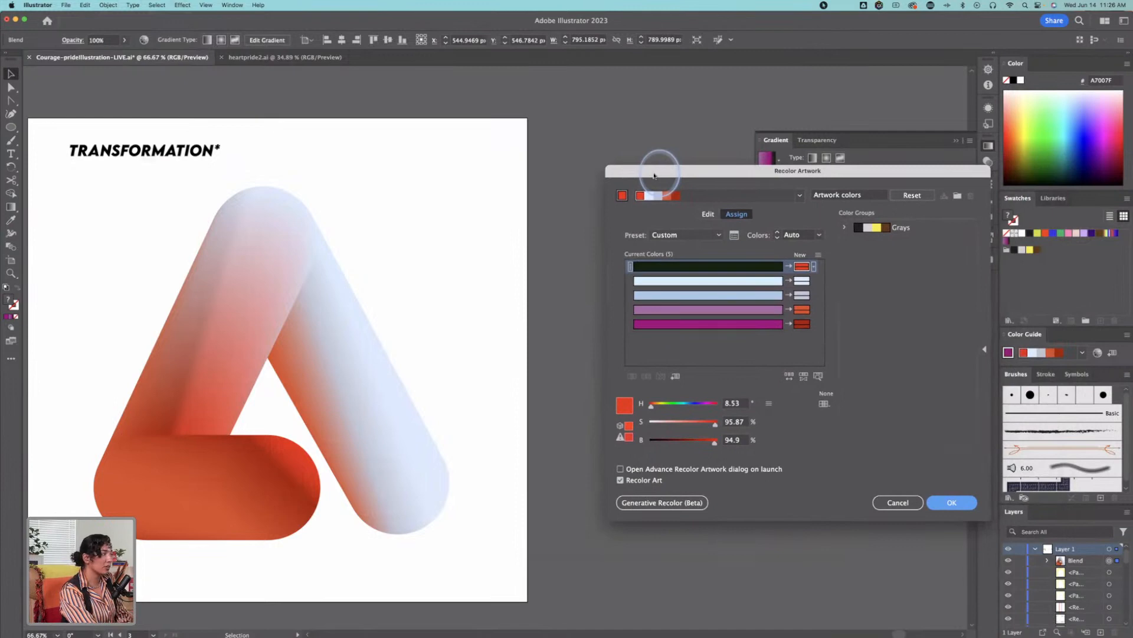
left_click(815, 309)
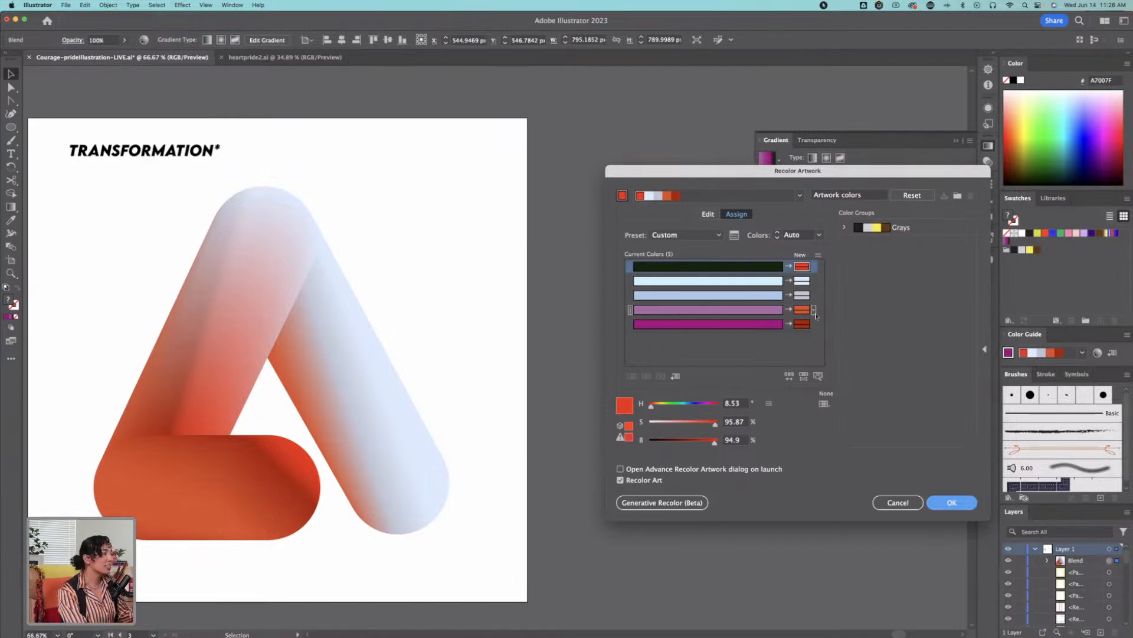
left_click(802, 281)
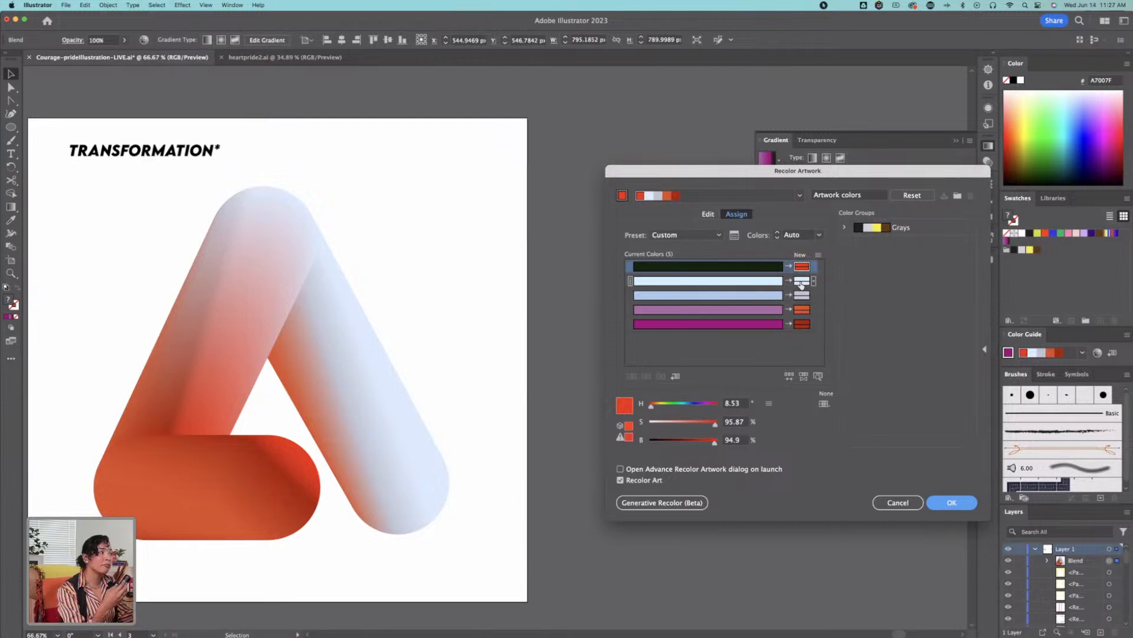
left_click(951, 502)
Step: Examine the recolored blend, the artboard of icon shapes and the FINAL COURAGE illustration
left_click_drag(458, 354, 615, 347)
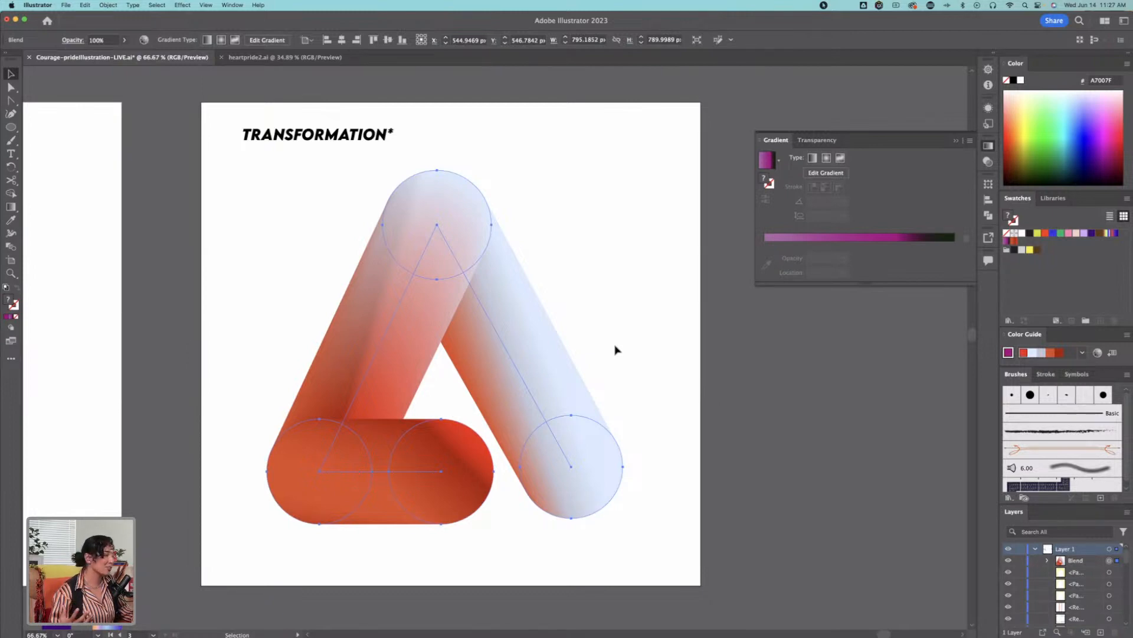
left_click(679, 238)
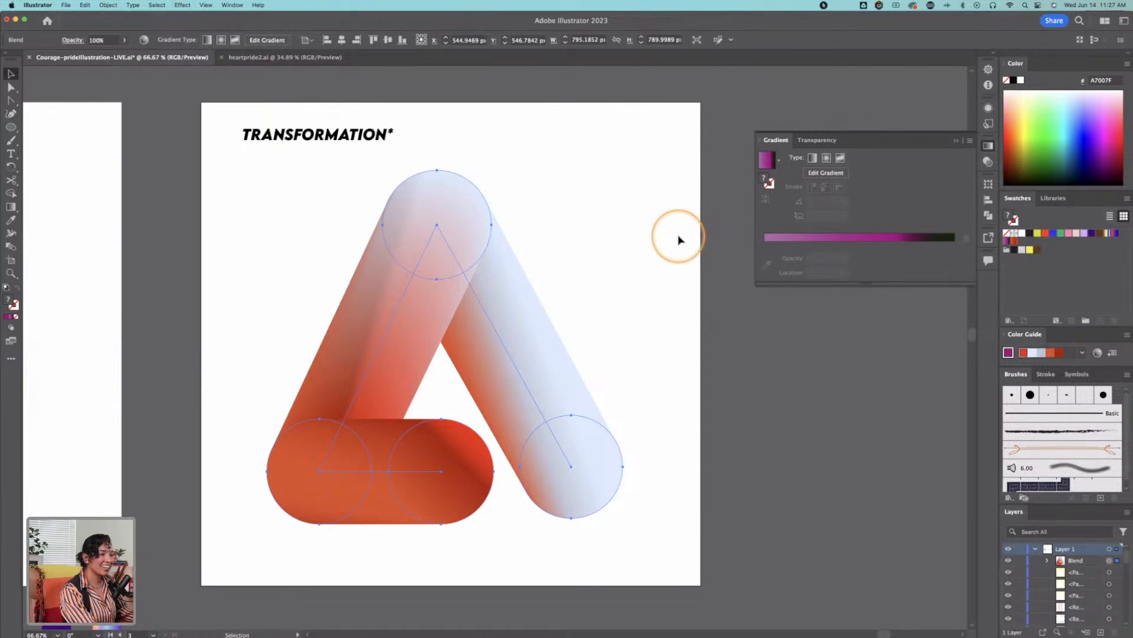
scroll(644, 301, "left", 3)
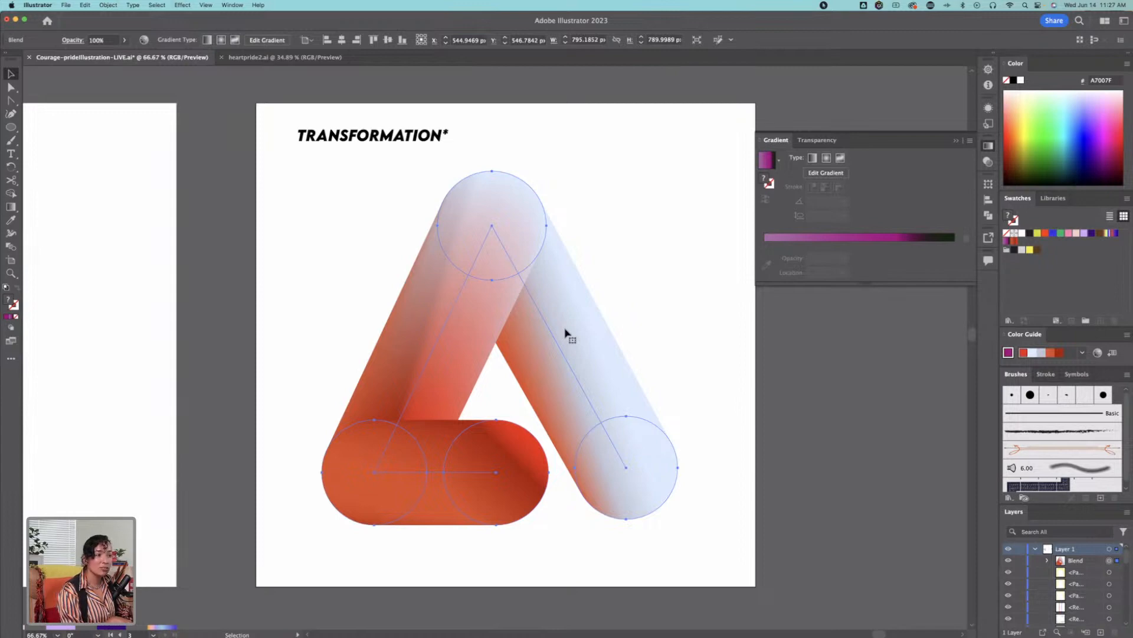
left_click_drag(537, 184, 762, 356)
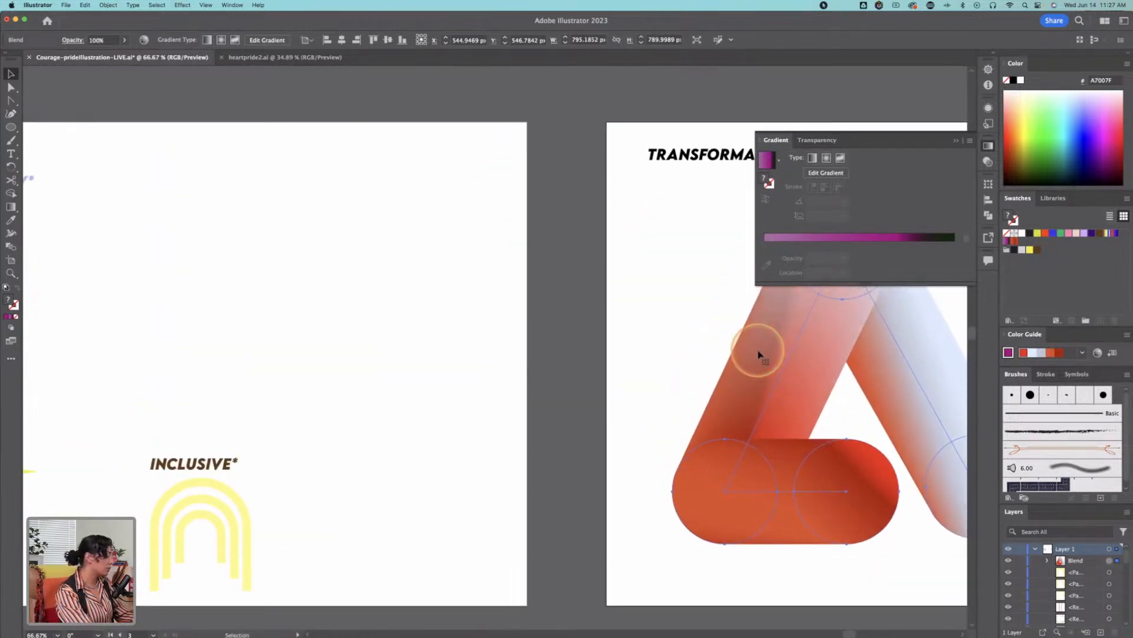
key("z")
left_click(635, 330, "alt")
left_click(641, 346, "alt")
left_click_drag(613, 370, 900, 359)
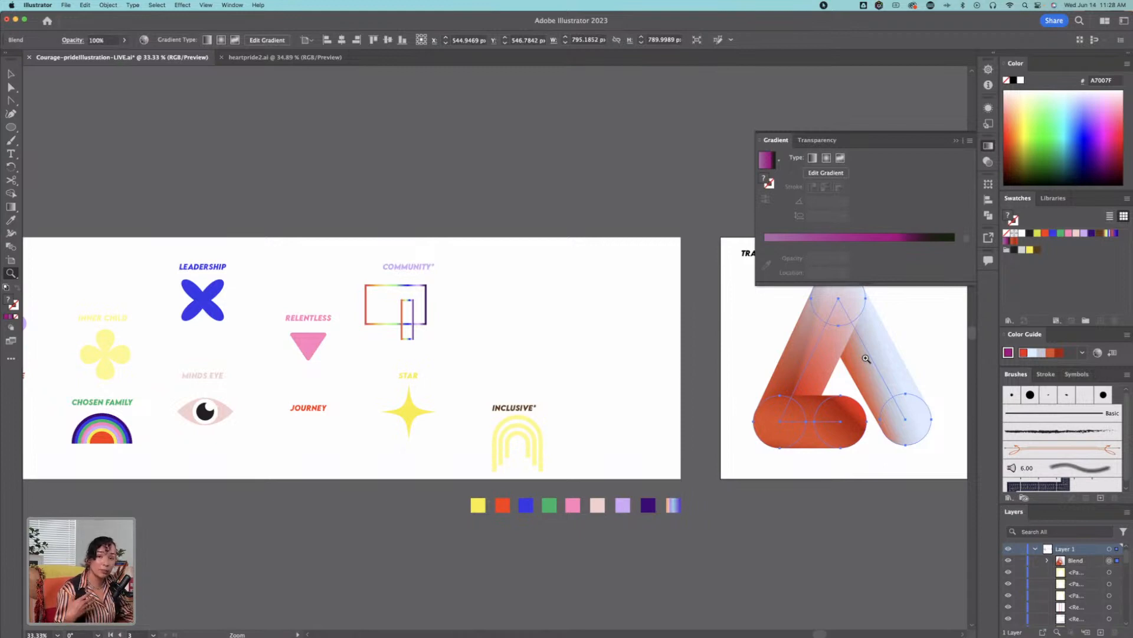
scroll(655, 386, "left", 5)
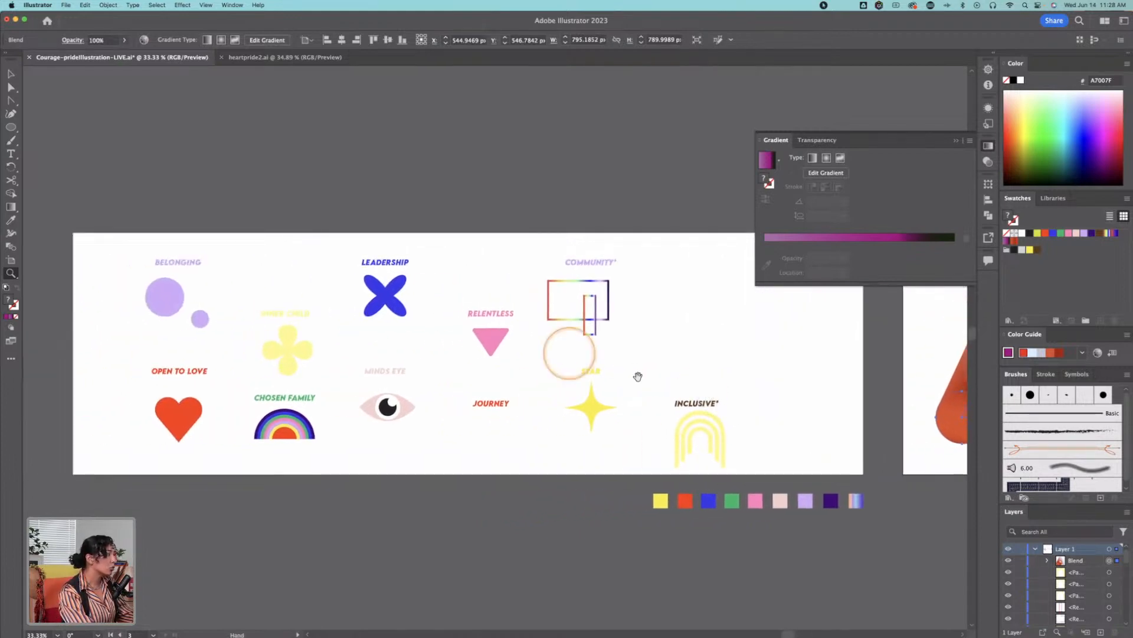
left_click(390, 295)
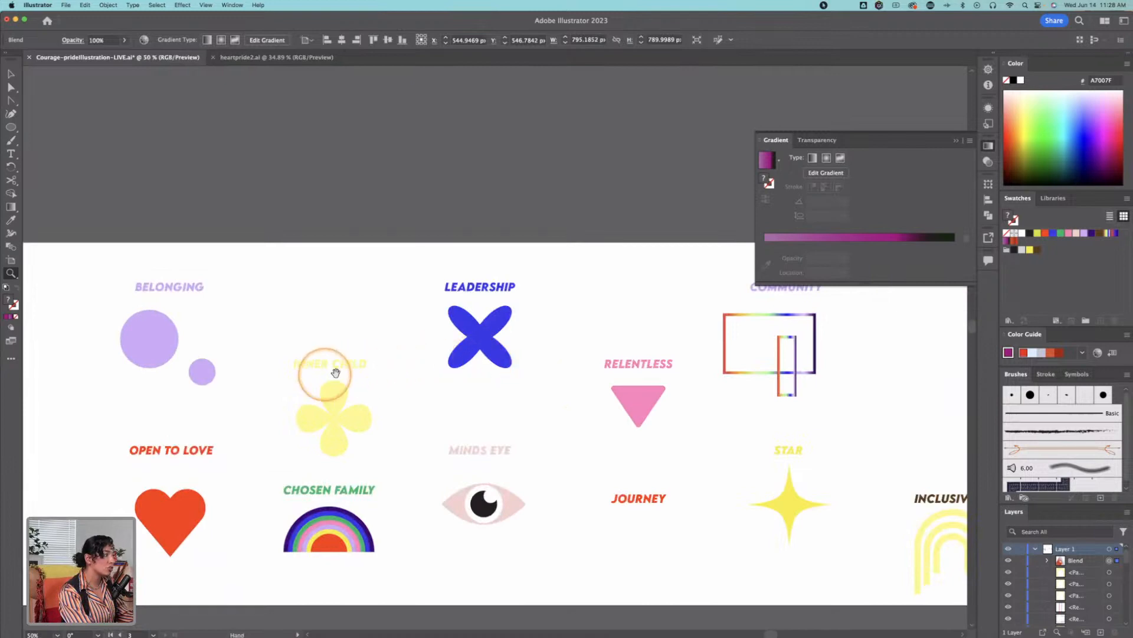
left_click_drag(210, 388, 244, 383)
scroll(244, 384, "left", 20)
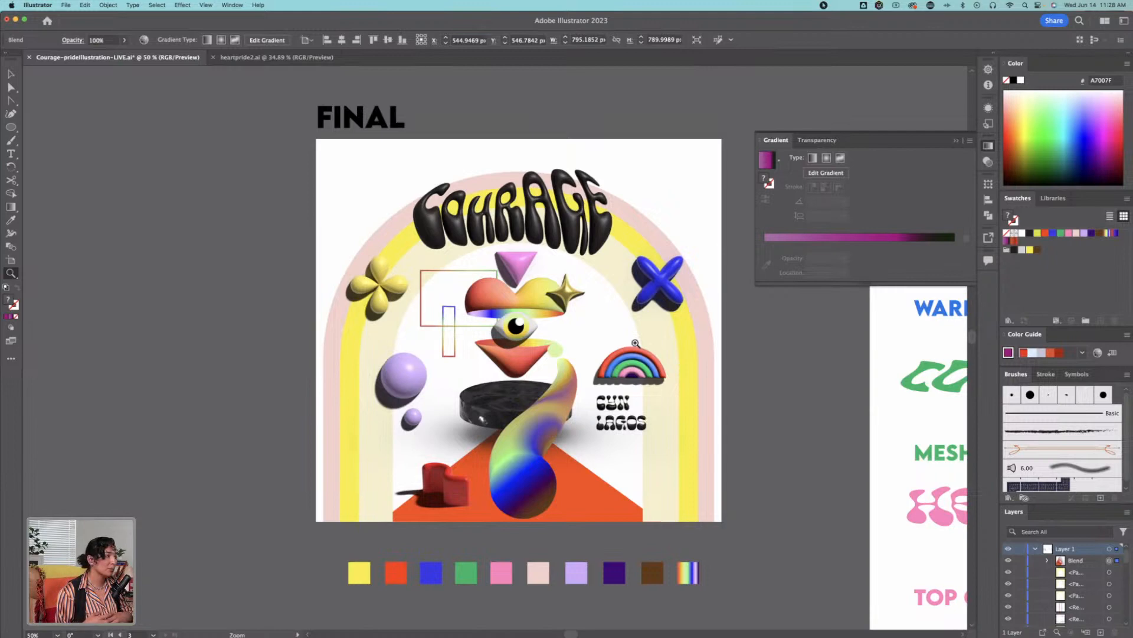
Step: Move the triangular blend off the TRANSFORMATION artboard onto the empty canvas beside it, at about X 1780 px, Y 513 px
left_click_drag(816, 346, 263, 271)
left_click(671, 304, "alt")
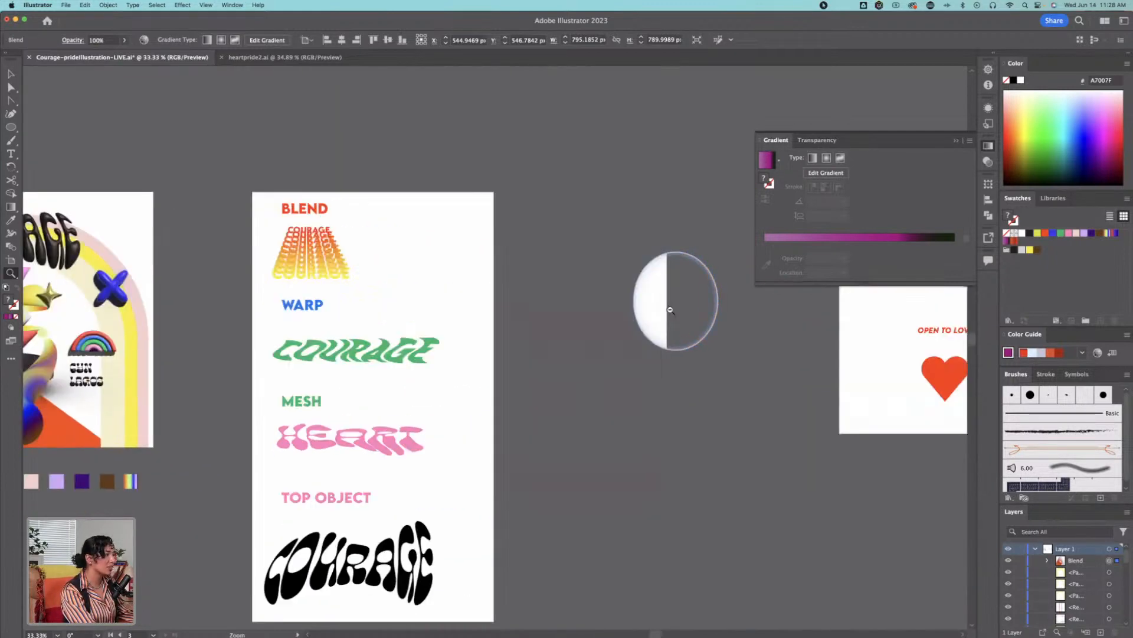
left_click_drag(752, 334, 225, 304)
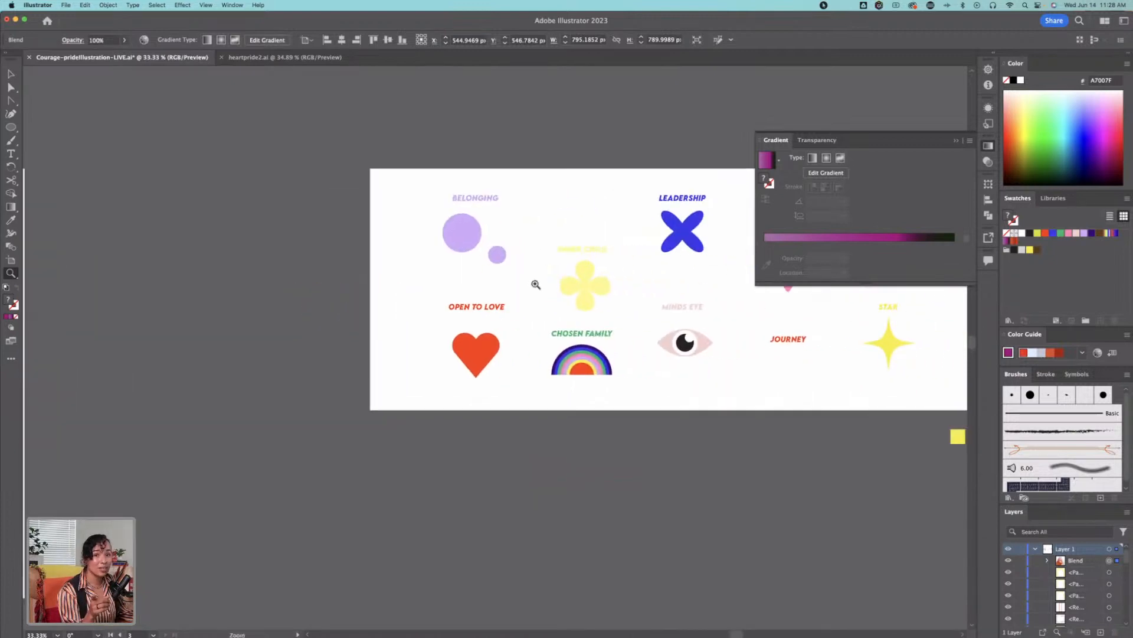
left_click(676, 282)
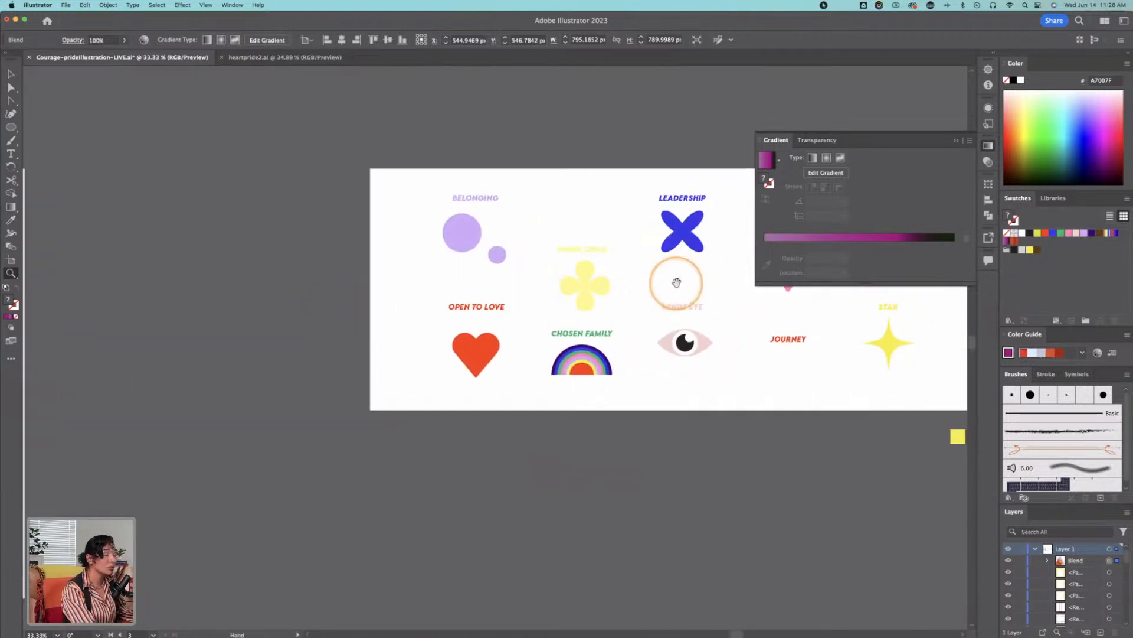
left_click_drag(677, 282, 471, 324)
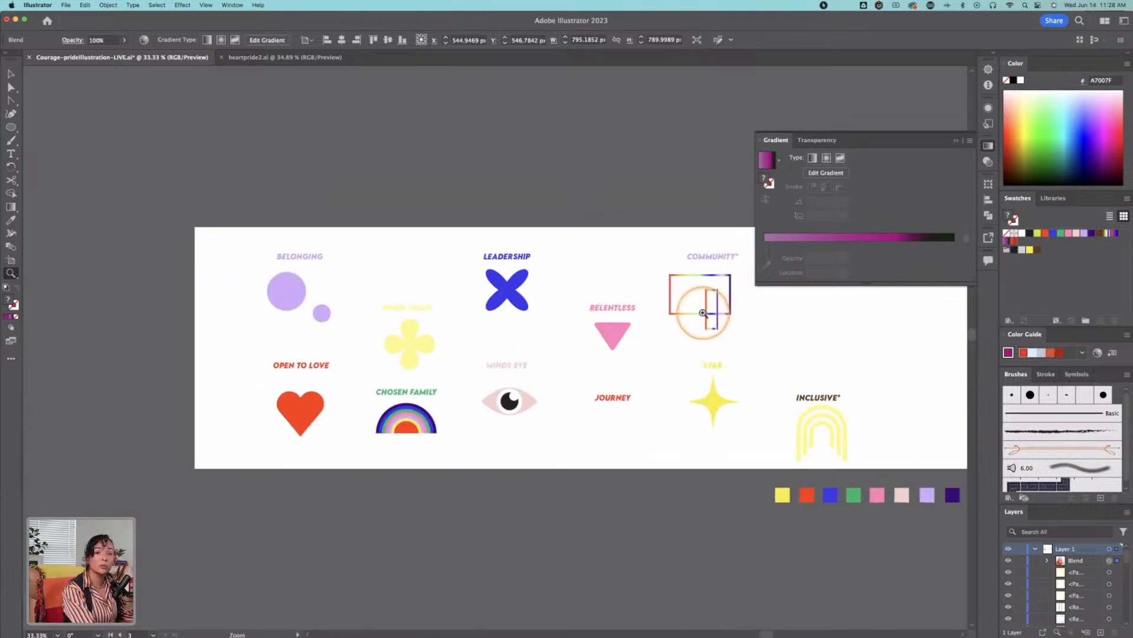
mouse_move(726, 329)
left_mouse_down()
mouse_move(360, 350)
mouse_move(475, 351)
mouse_move(534, 328)
mouse_move(781, 347)
mouse_move(797, 330)
left_mouse_up()
key("v")
left_click_drag(619, 367, 526, 372)
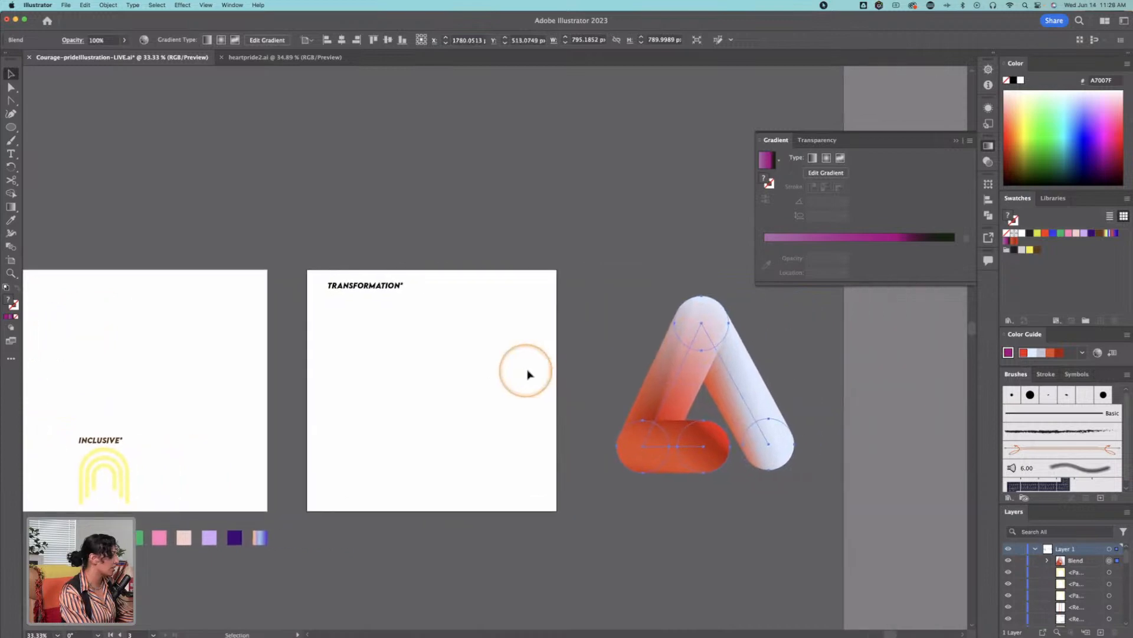
Step: Return to the Selection tool and save the illustration document
key("m")
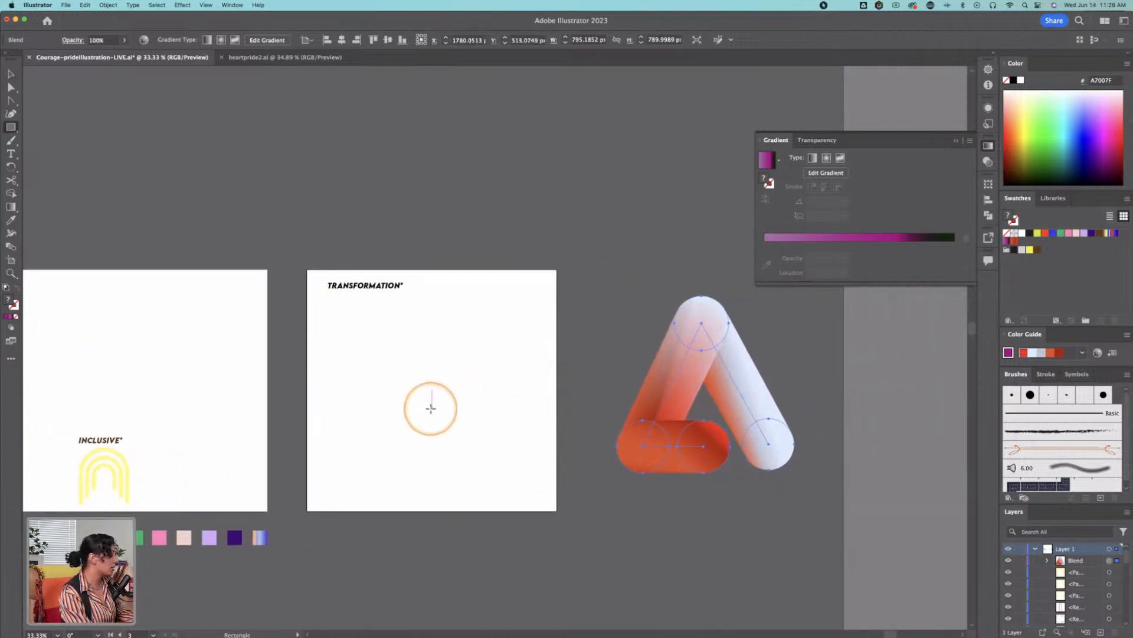
key("z")
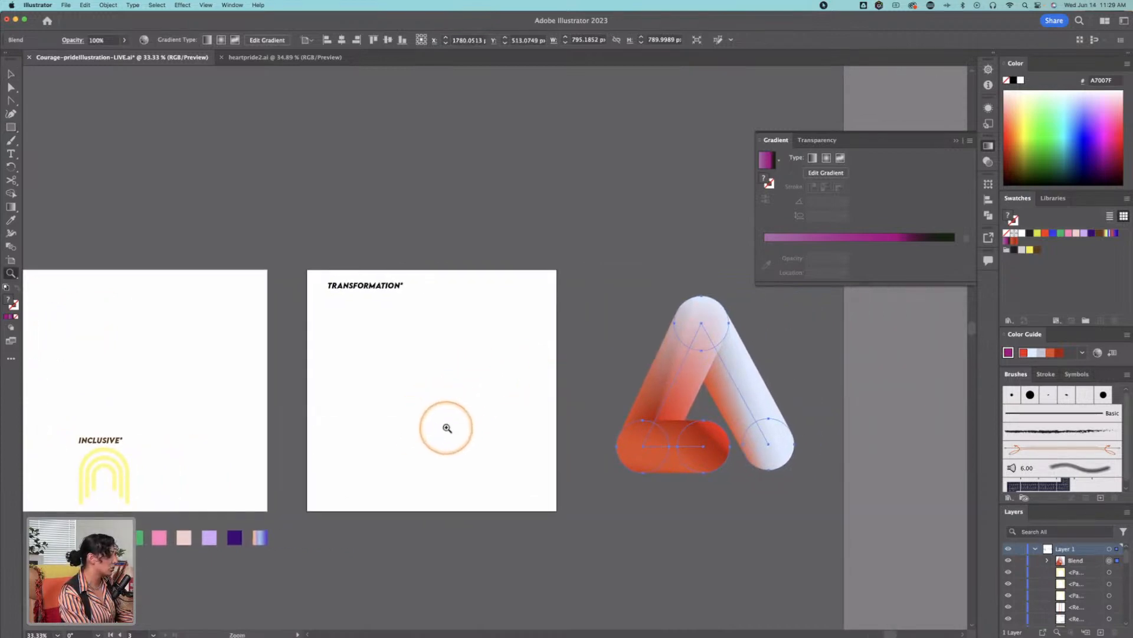
left_click(446, 428)
left_click_drag(474, 320, 449, 348)
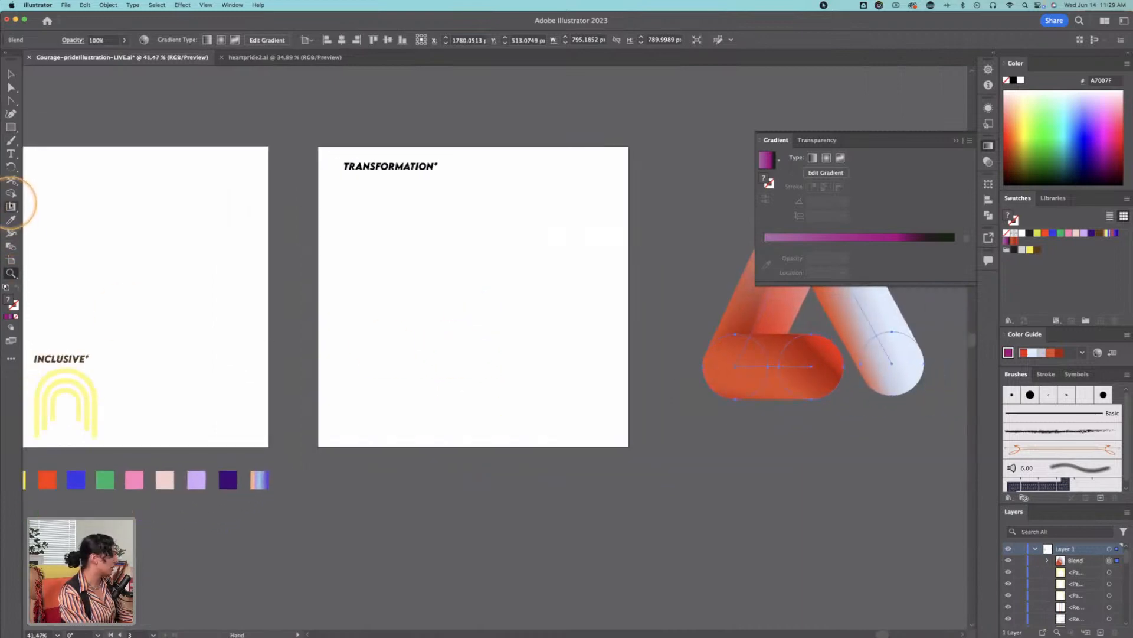
left_click(10, 207)
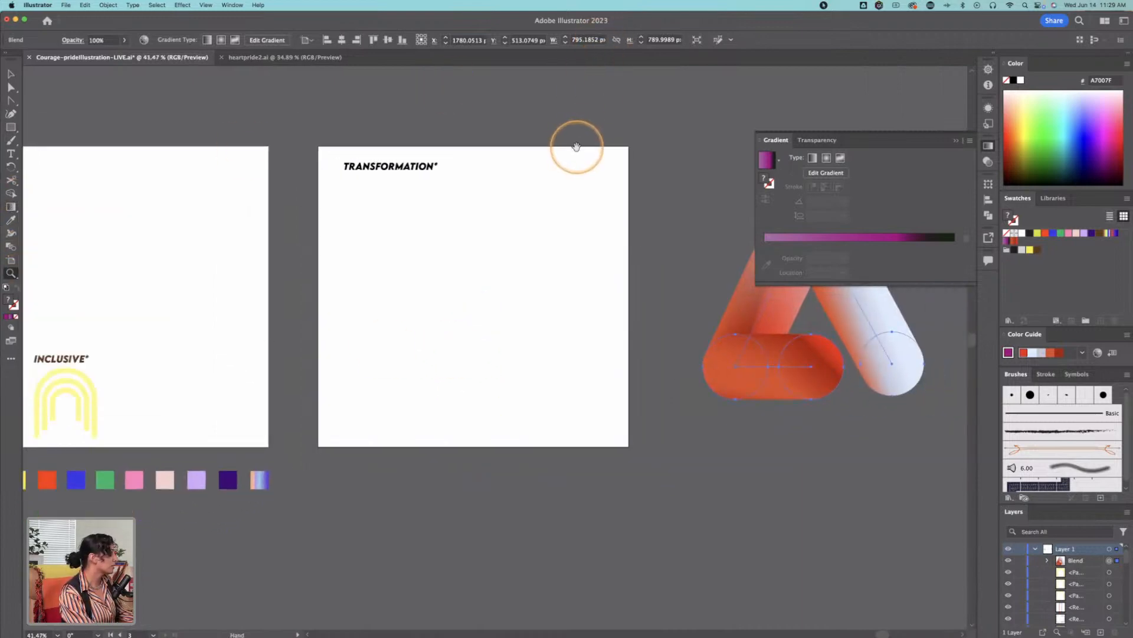
left_click(10, 73)
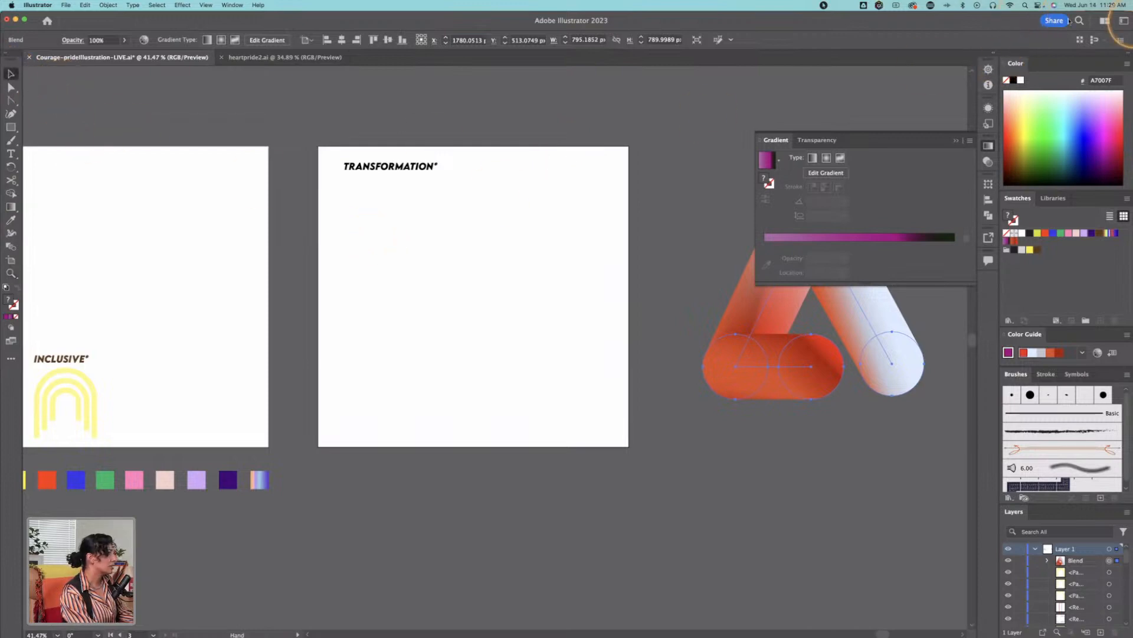
key("super+s")
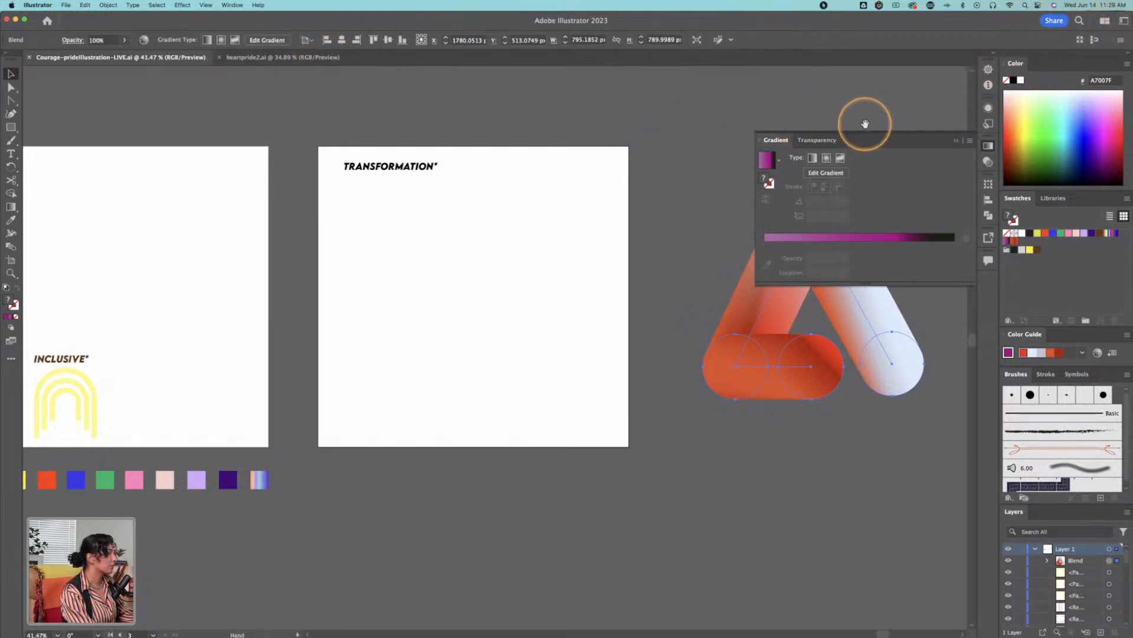
key("ctrl+Up")
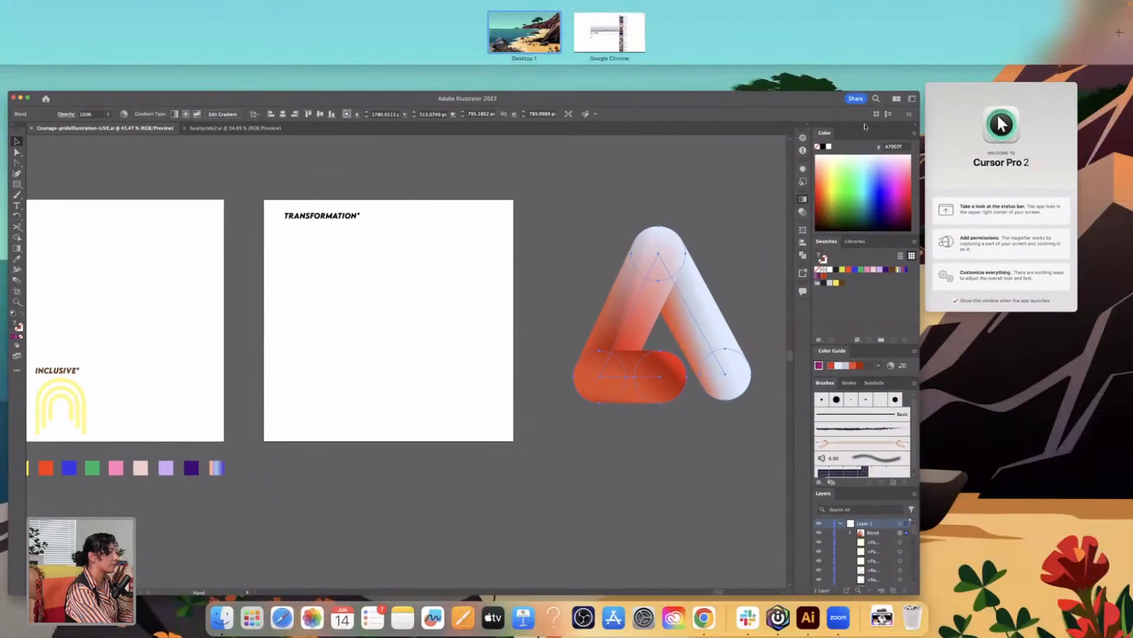
left_click(728, 144)
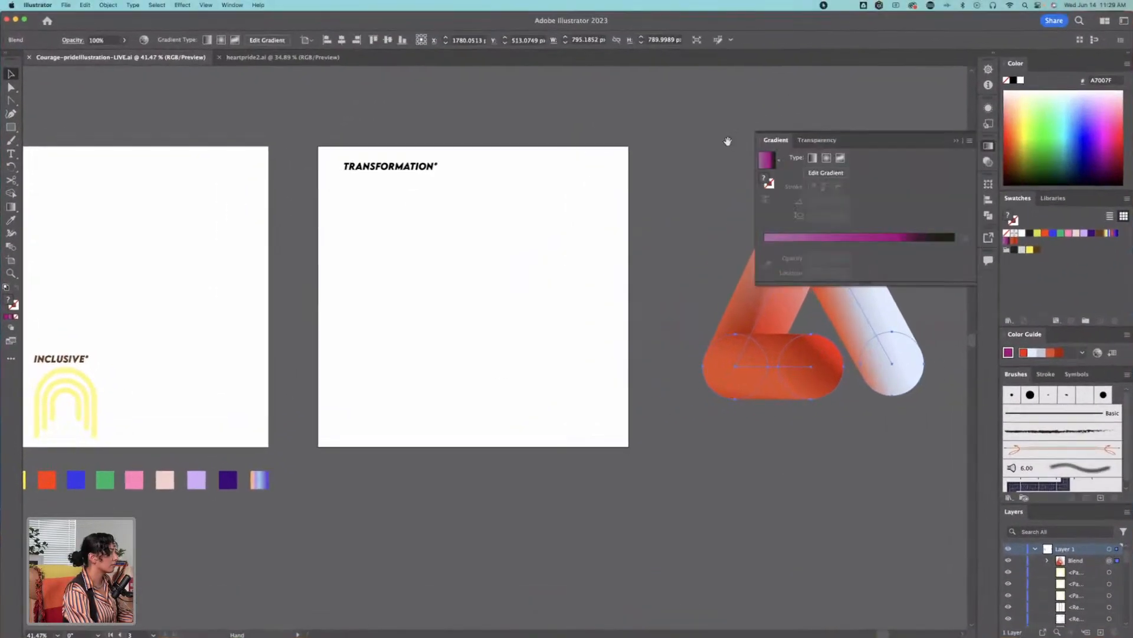
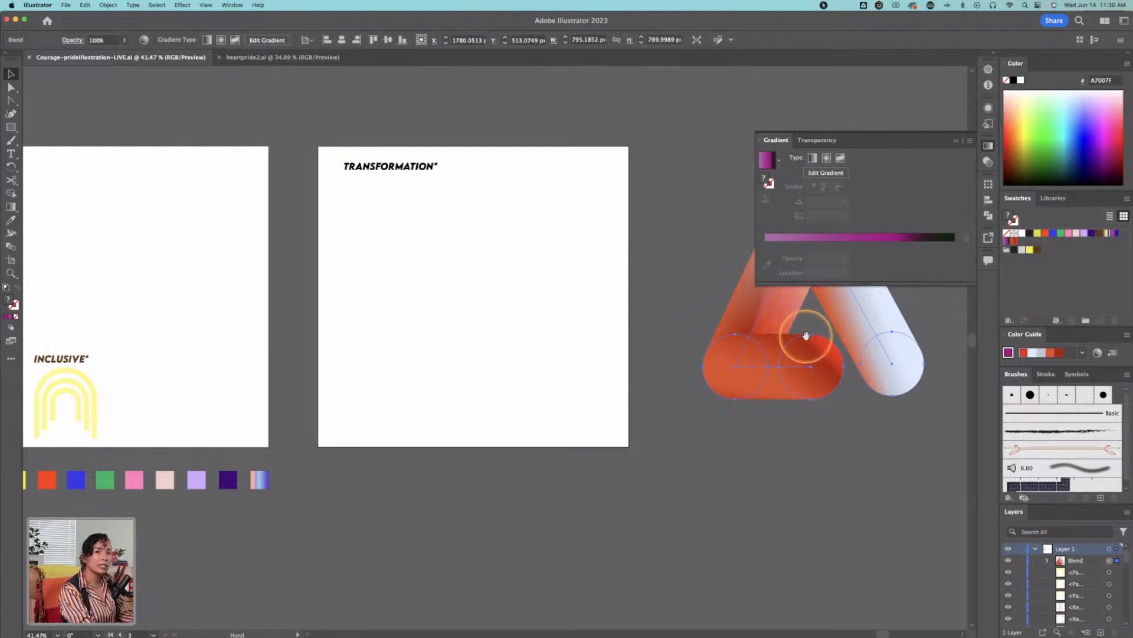
Step: Draw a circle about 304 px in diameter with the Ellipse tool in the lower middle of the TRANSFORMATION artboard
left_click_drag(698, 296, 600, 328)
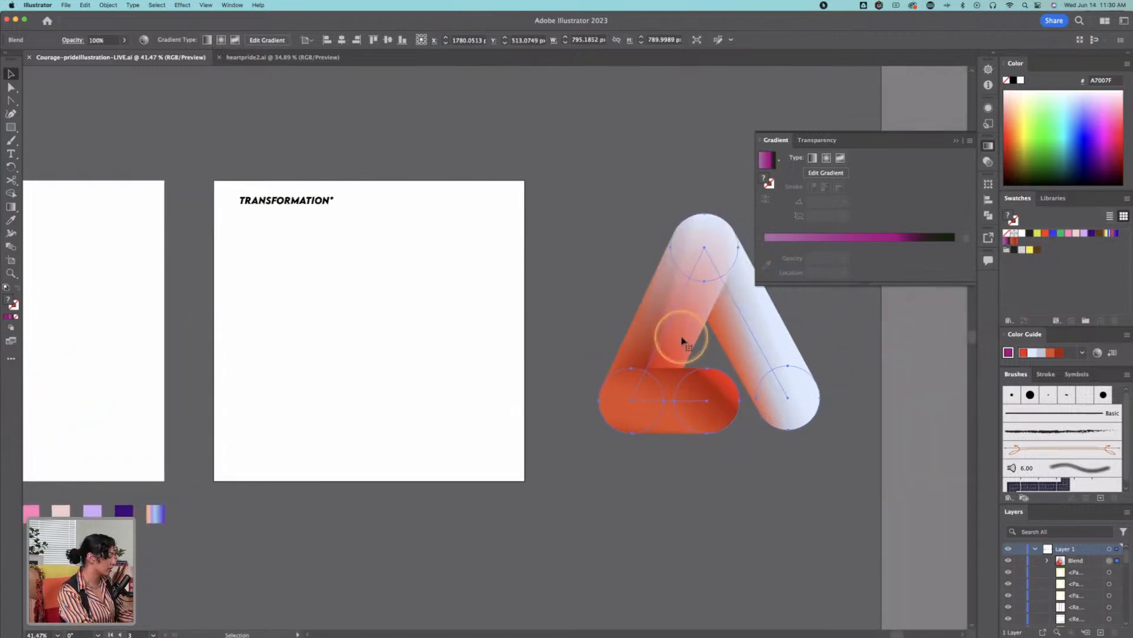
left_click(396, 281)
left_click_drag(494, 318, 569, 310)
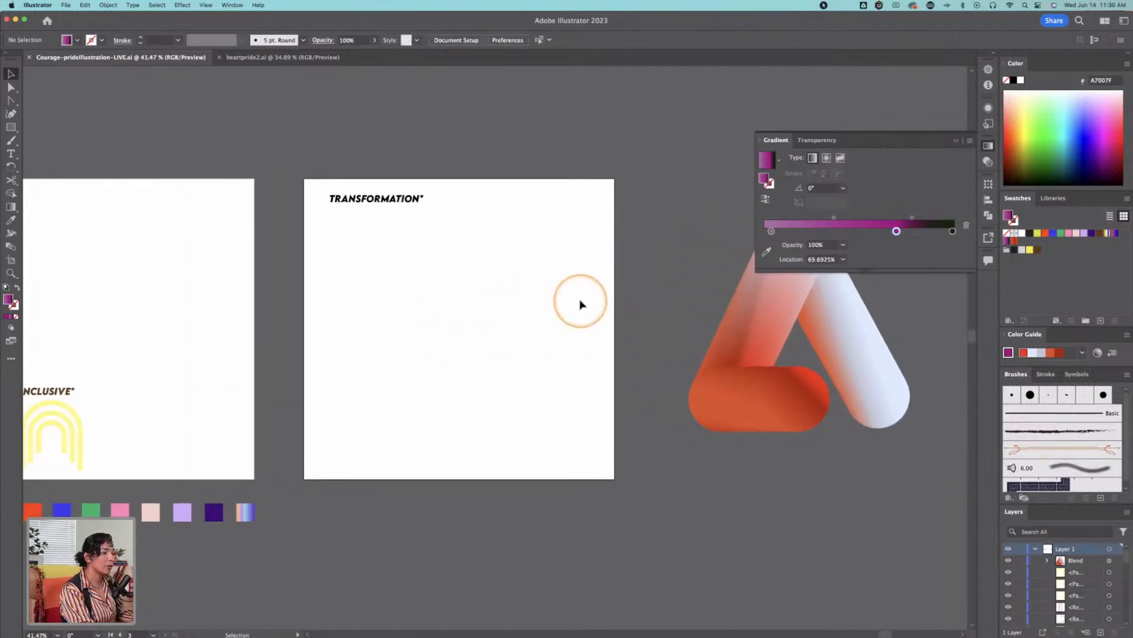
left_click_drag(408, 307, 346, 301)
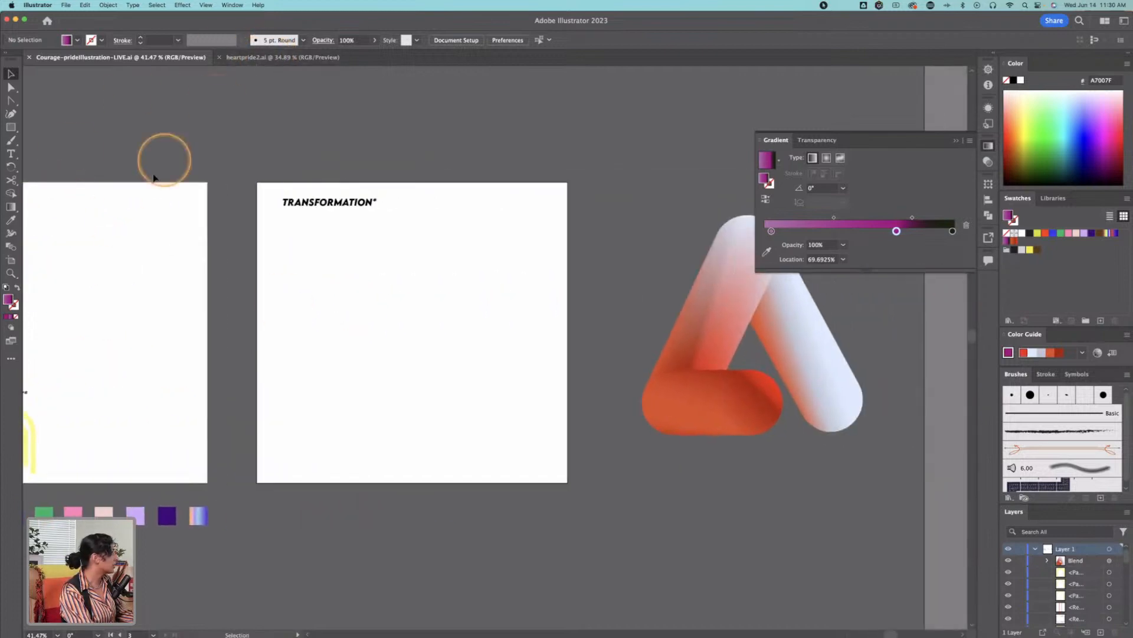
left_click(12, 128)
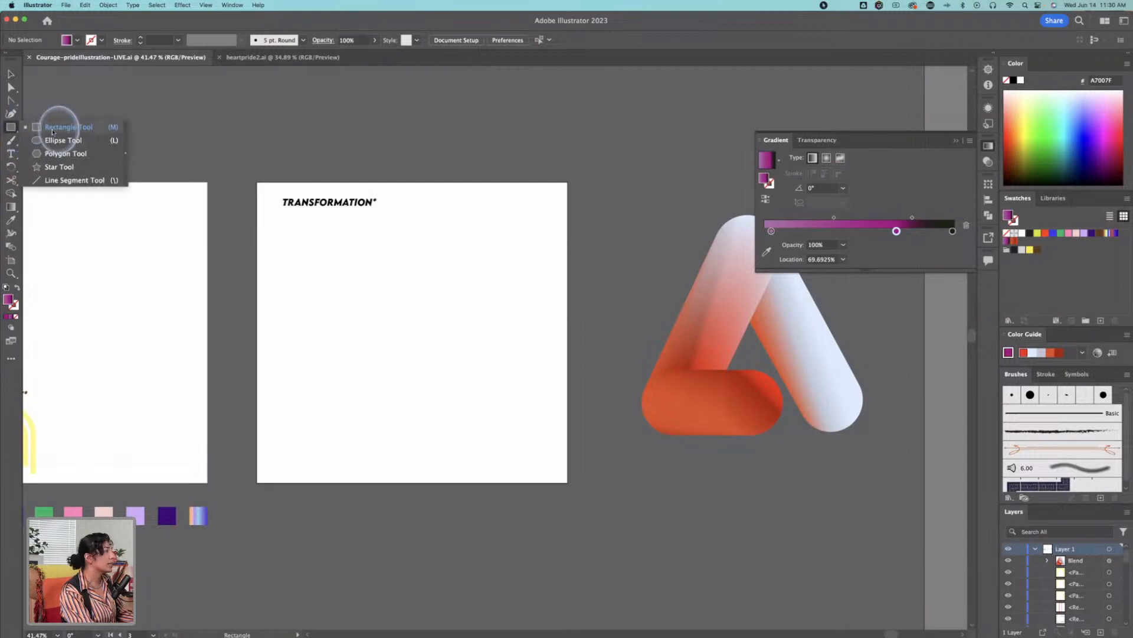
left_click(87, 140)
left_click_drag(357, 321, 425, 393)
key("v")
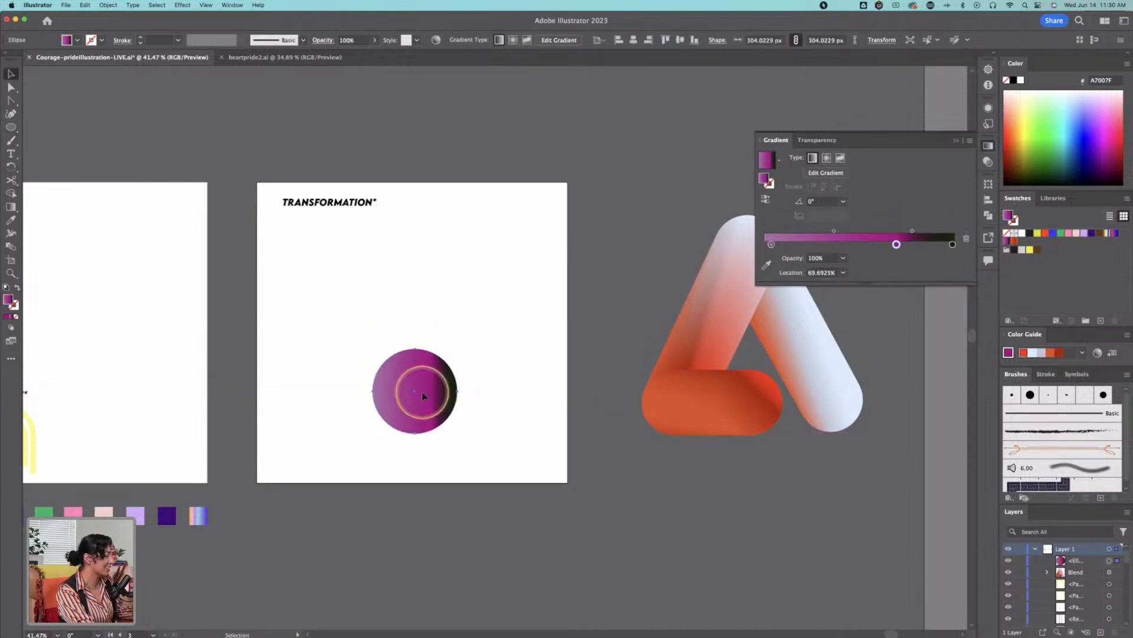
Step: Fill the new circle with the red gradient sampled from the base of the triangular blend
key("i")
left_click(756, 389)
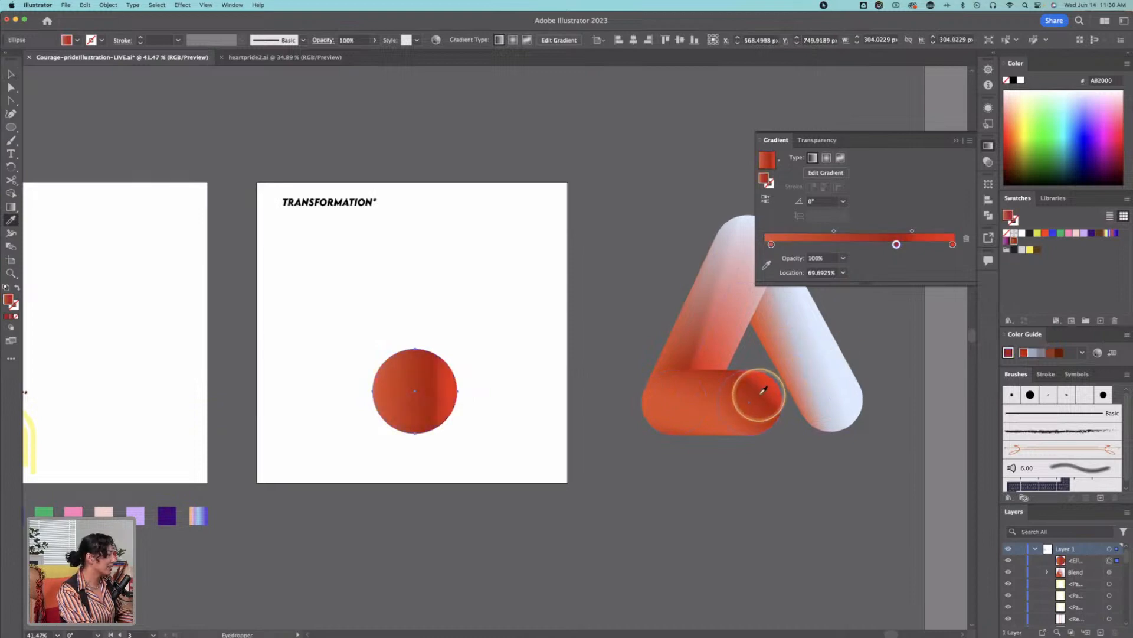
key("v")
Step: Place a duplicate of the red circle directly above the original on the TRANSFORMATION artboard
left_click(488, 361)
left_click_drag(427, 385, 415, 271)
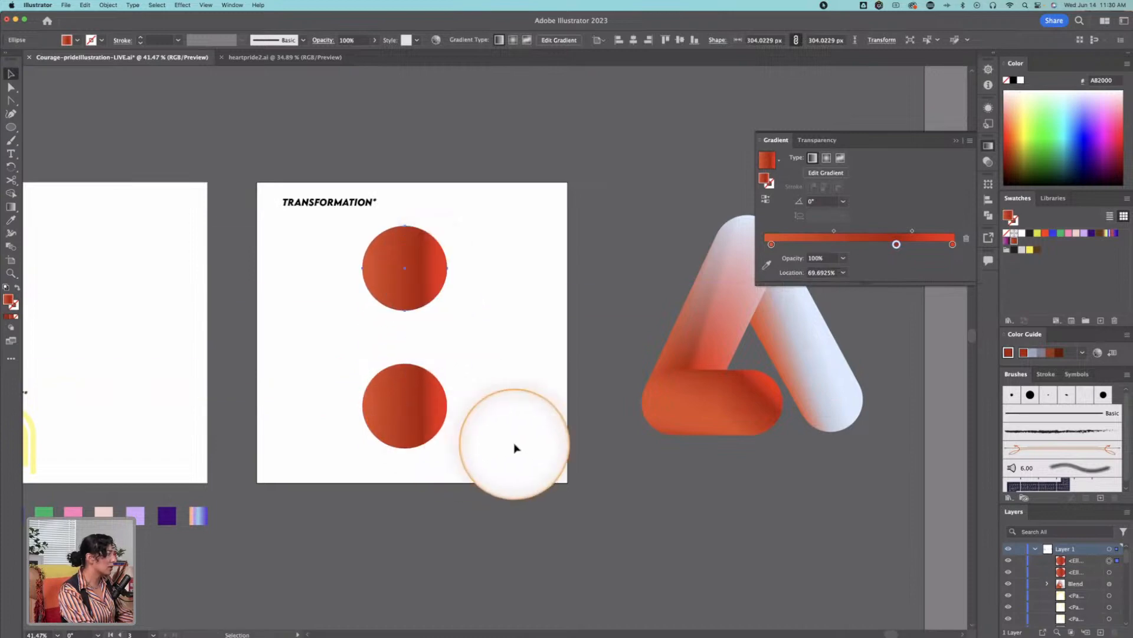
left_click(367, 410)
left_click(897, 245)
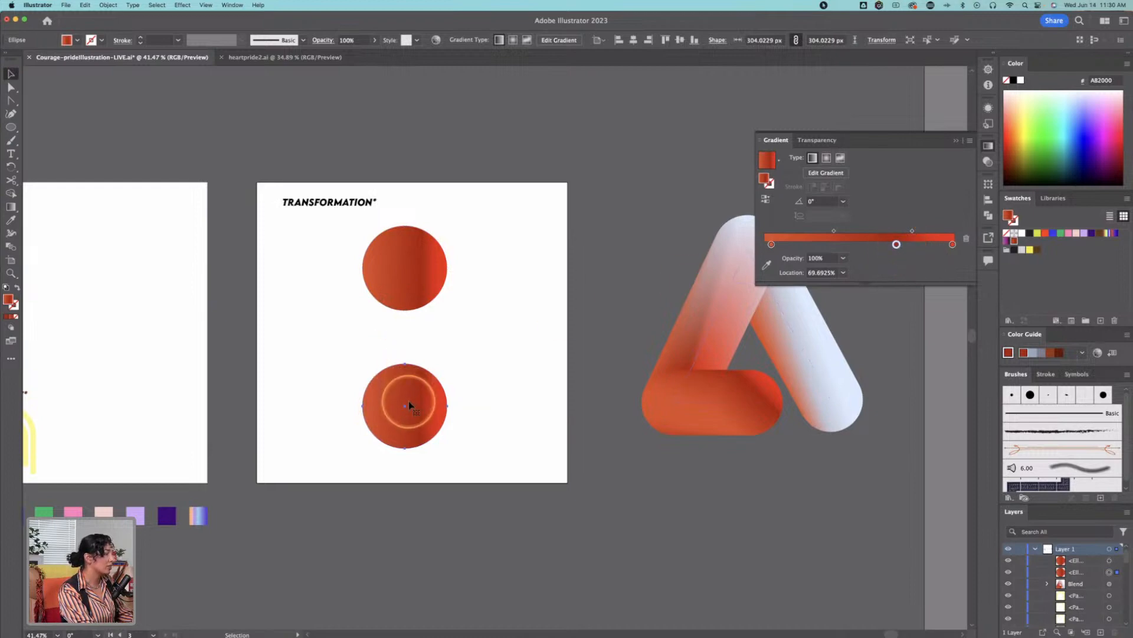
Step: Recolor the upper circle's gradient from gold DFB526 to yellow-green BFDD0A and slide its middle stop to the end
left_click(408, 282)
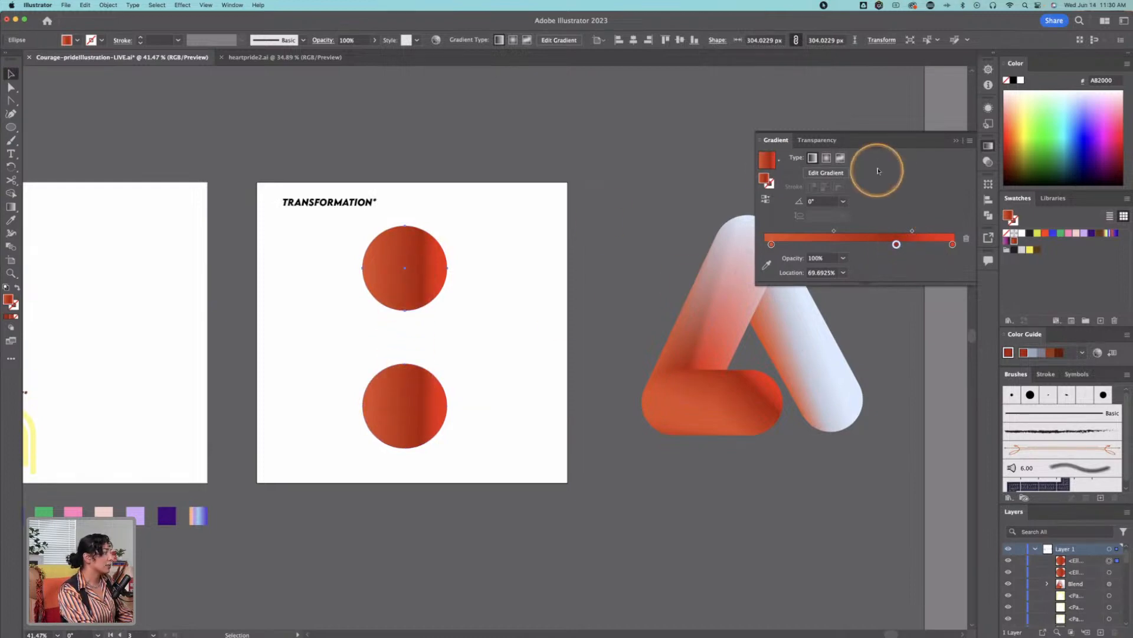
double_click(771, 244)
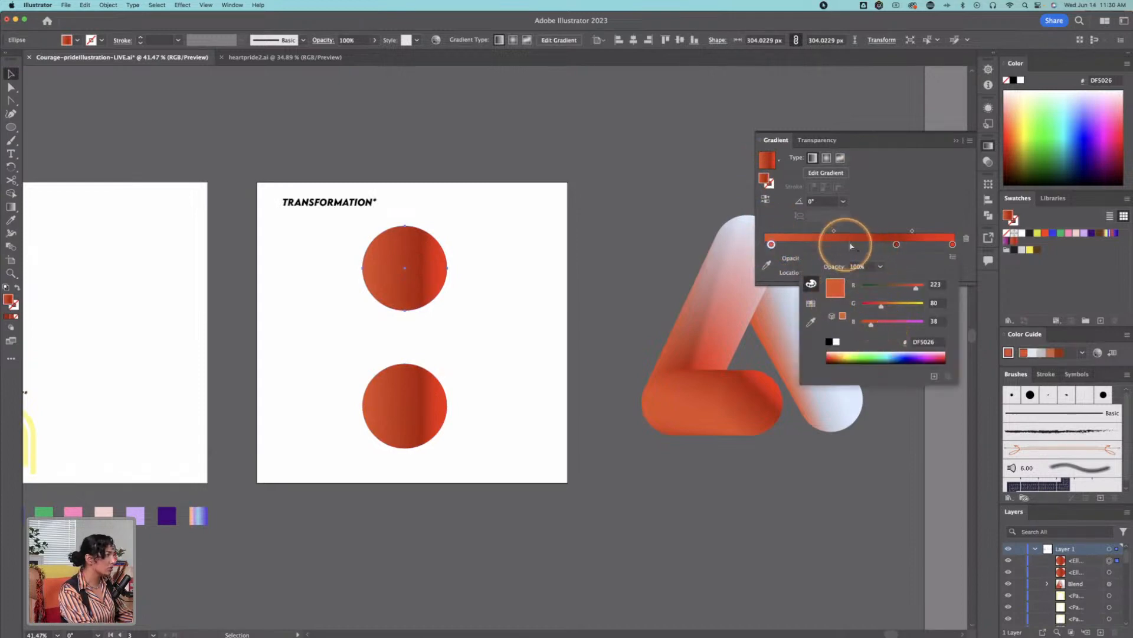
double_click(772, 243)
left_click_drag(881, 306, 906, 306)
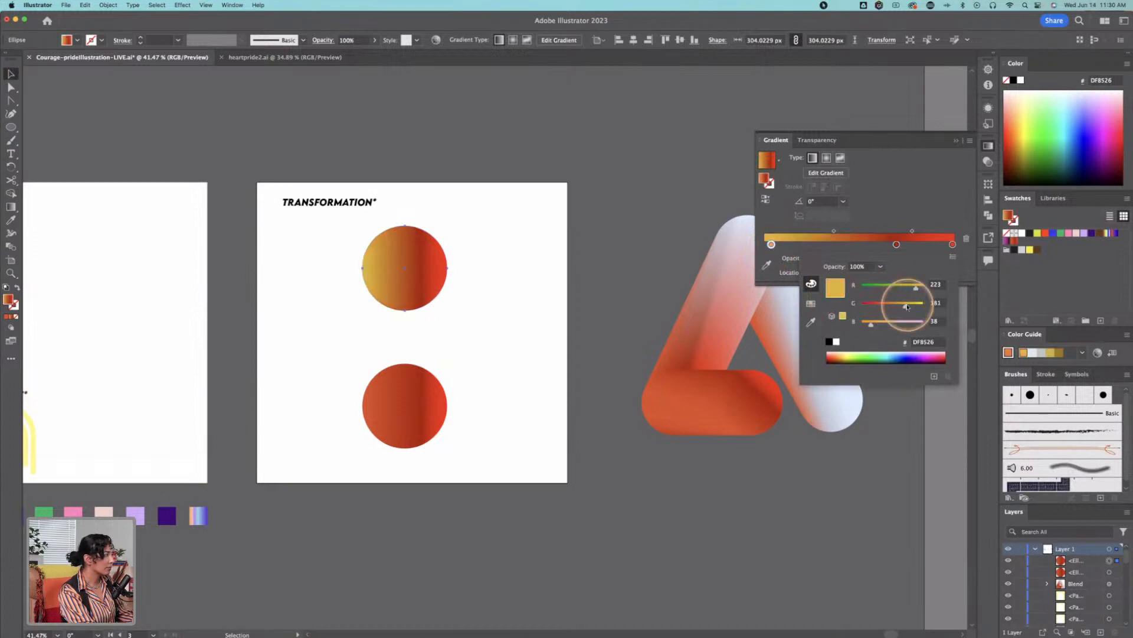
double_click(896, 244)
mouse_move(898, 303)
left_mouse_down()
mouse_move(918, 304)
mouse_move(909, 285)
mouse_move(886, 288)
mouse_move(908, 288)
left_mouse_up()
double_click(952, 244)
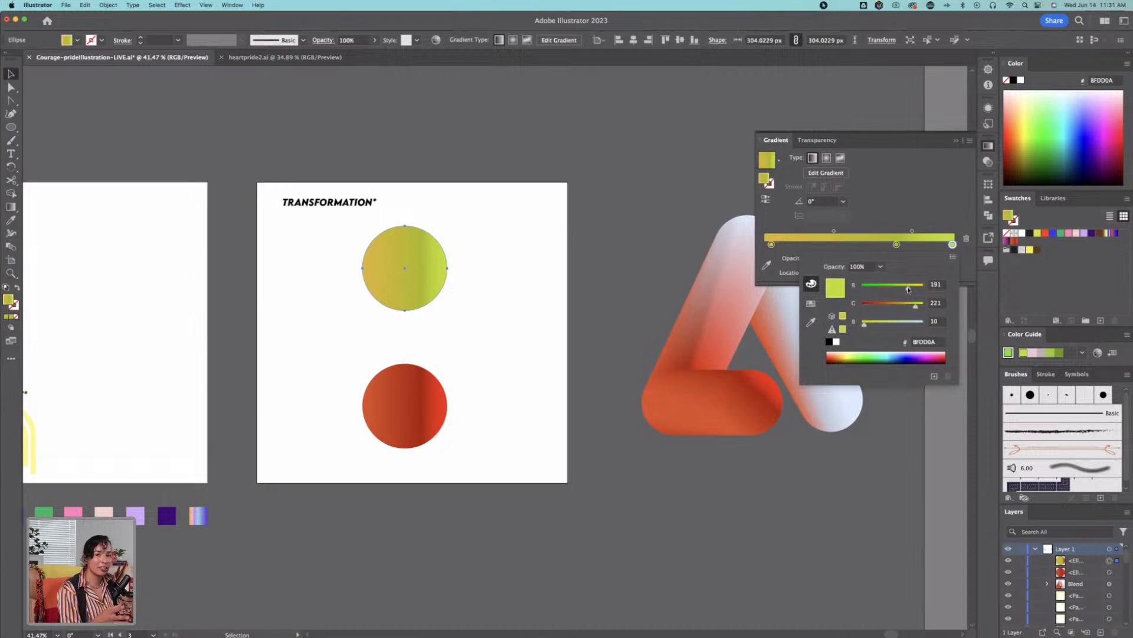
left_click(896, 244)
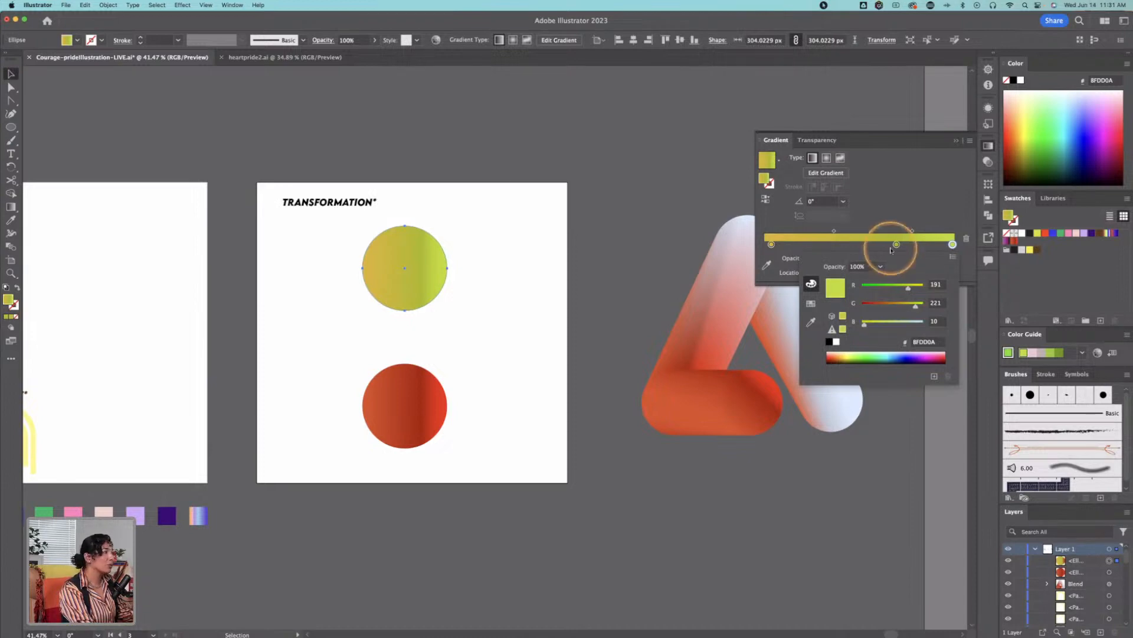
left_click_drag(899, 253, 960, 244)
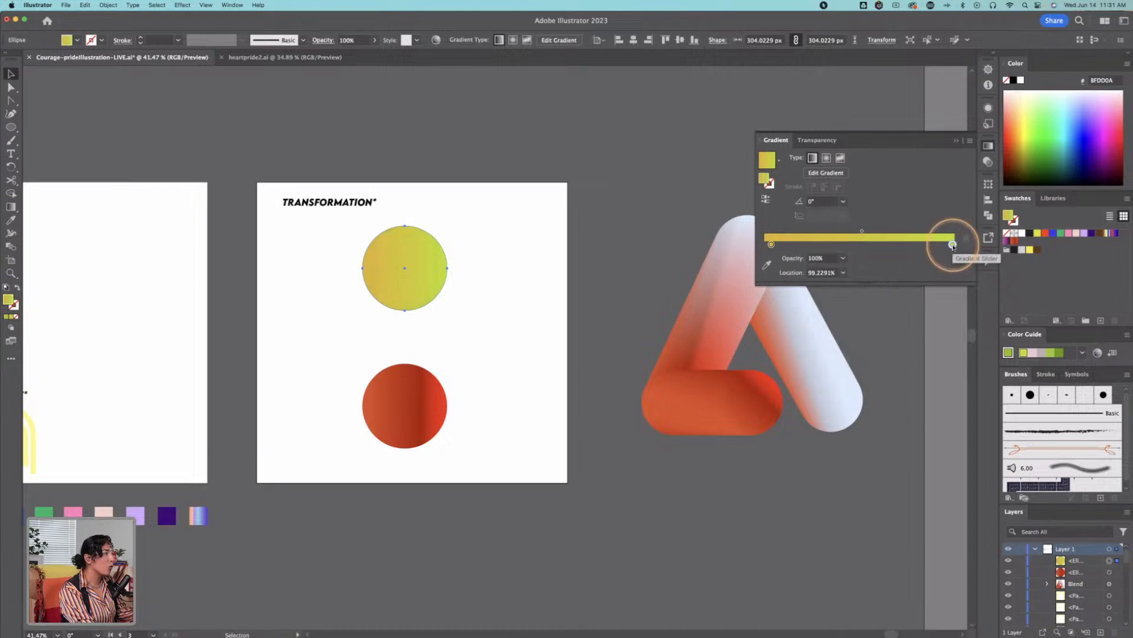
Step: Change the start of the upper circle's gradient to soft pink and move the pink stop to about 51%
double_click(773, 245)
left_click(909, 322)
left_click(775, 244)
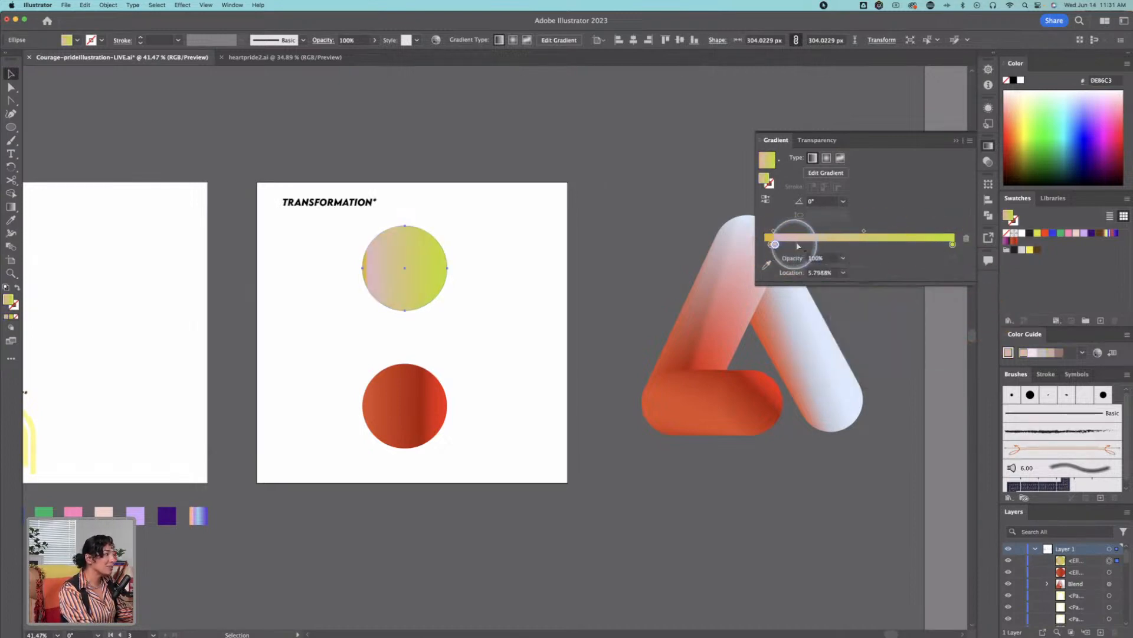
left_click_drag(780, 245, 864, 245)
left_click(792, 245)
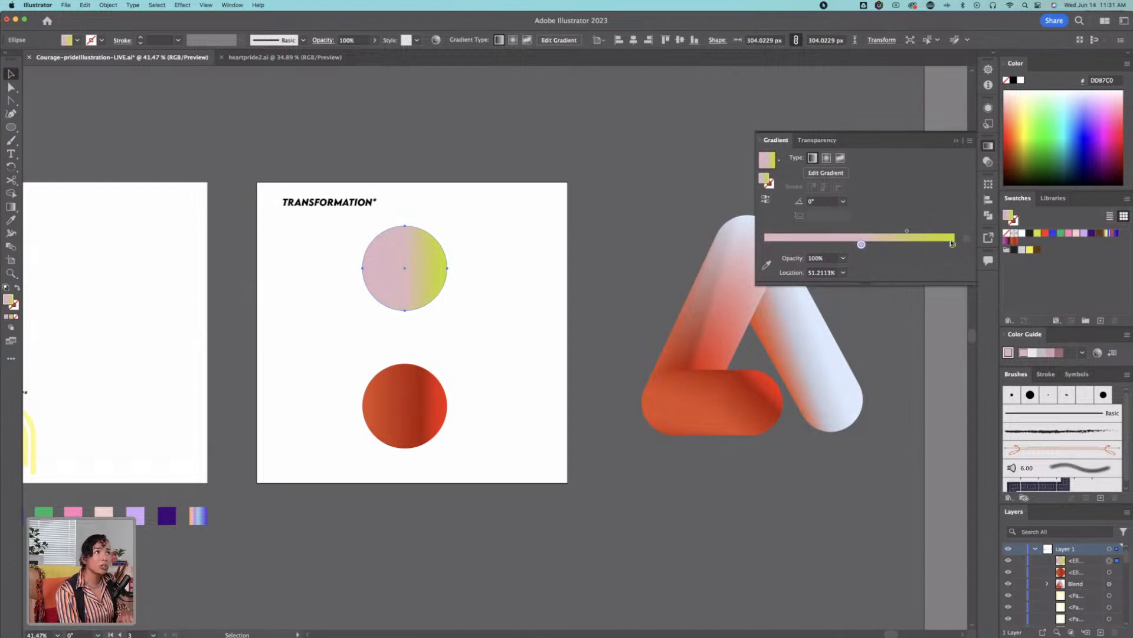
left_click(953, 244)
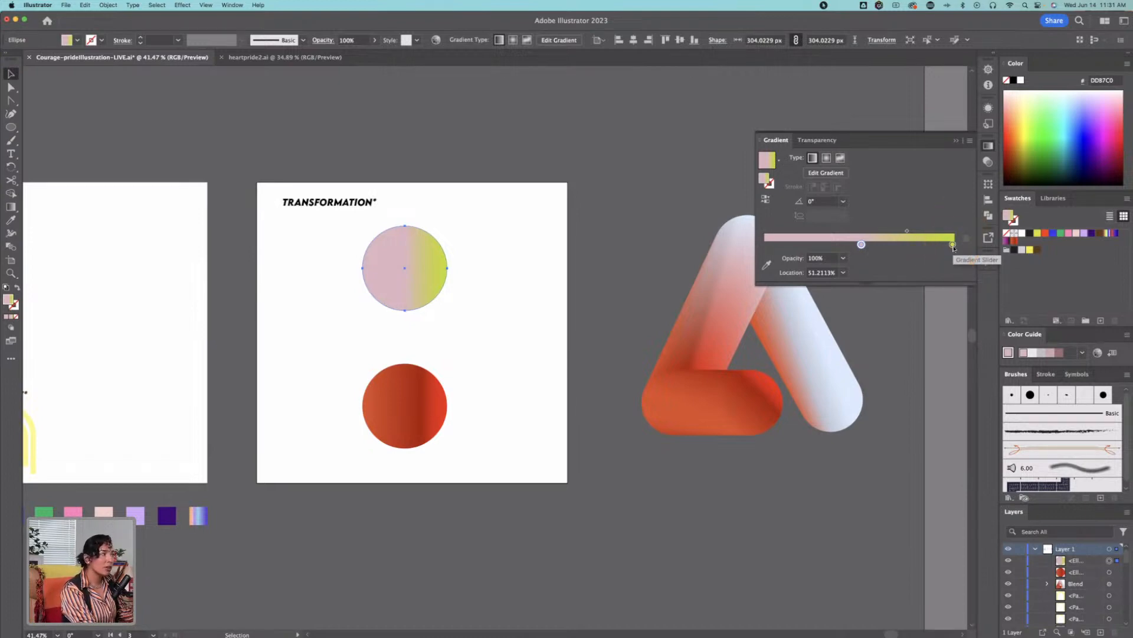
left_click(951, 249)
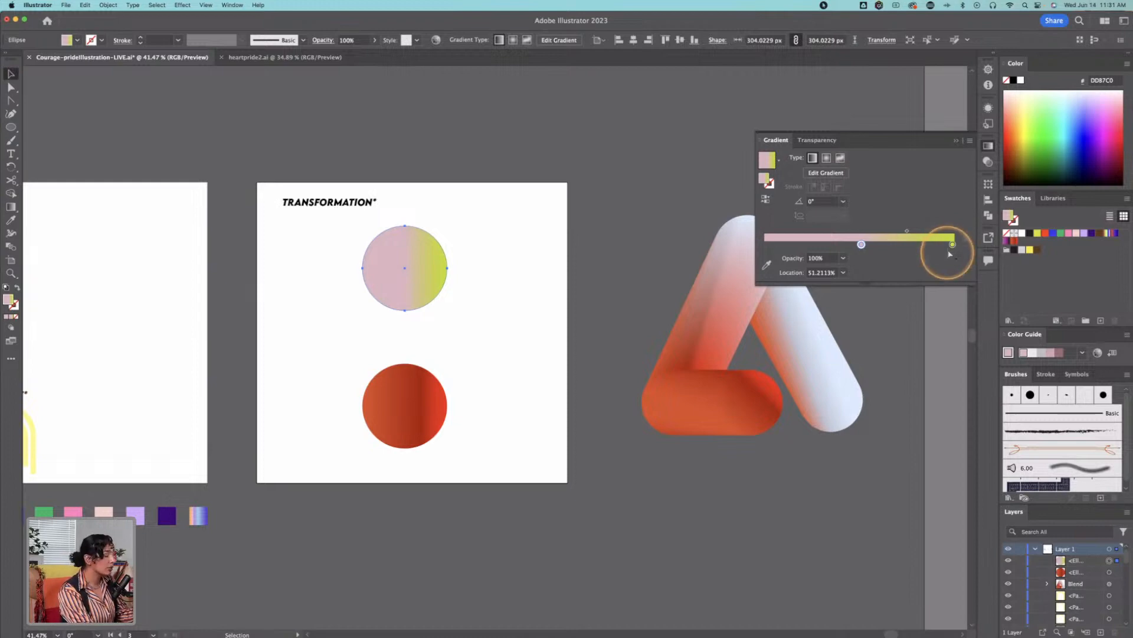
Step: Blend the pink-and-green upper circle with the red lower circle using the Blend tool
left_click(415, 393, "shift")
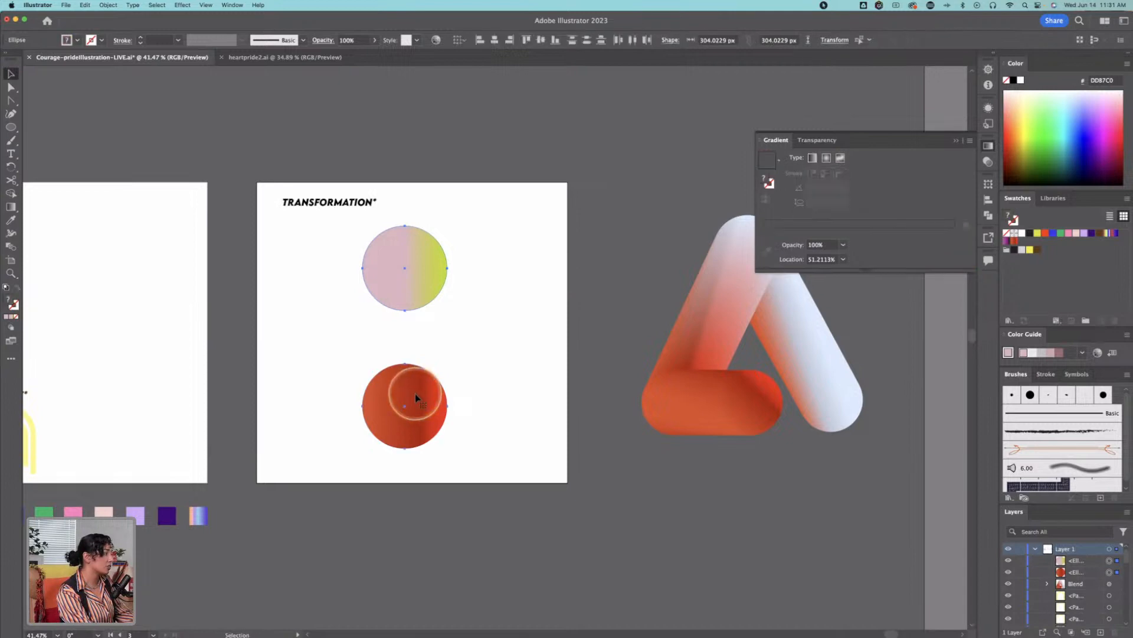
left_click(11, 246)
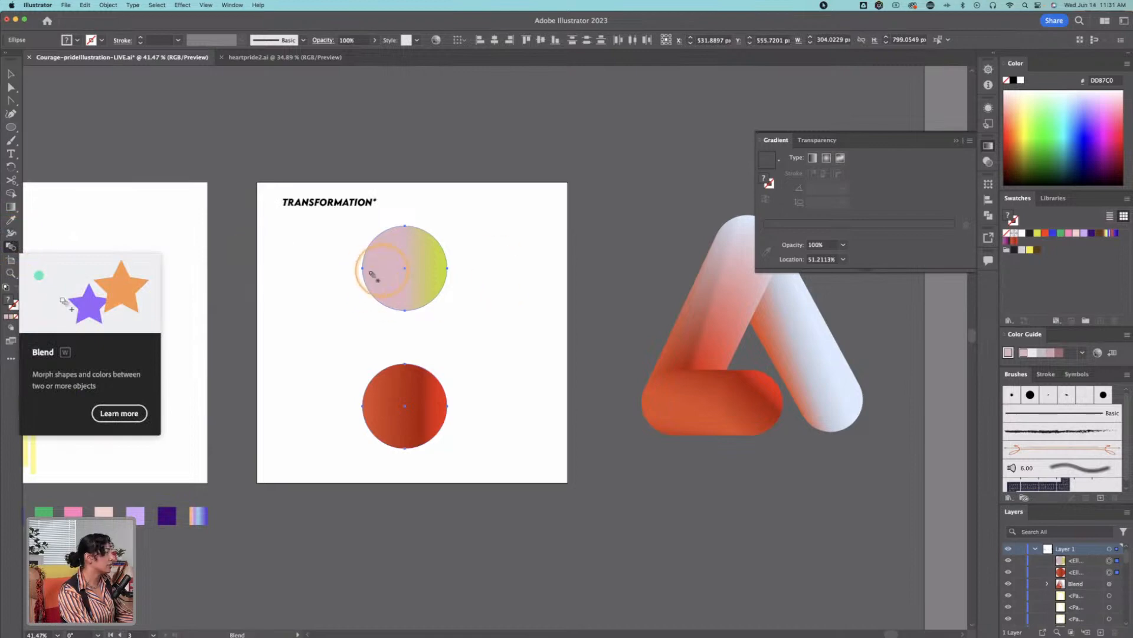
left_click(401, 387)
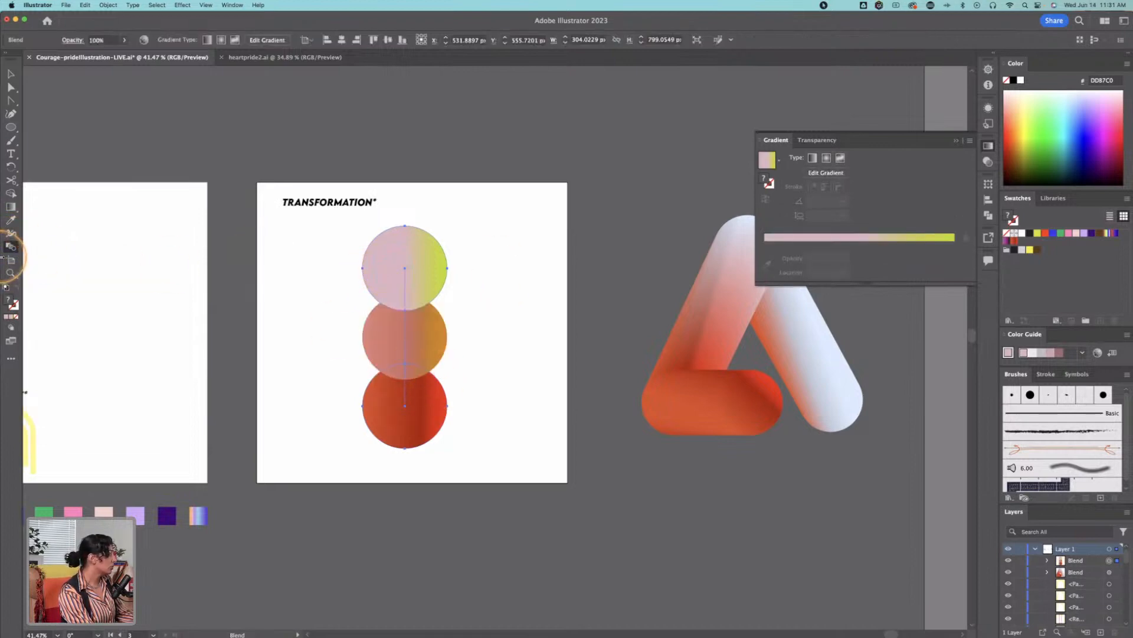
Step: Set the new blend's spacing to Specified Steps with 200 steps and apply it
double_click(11, 247)
left_click(767, 351)
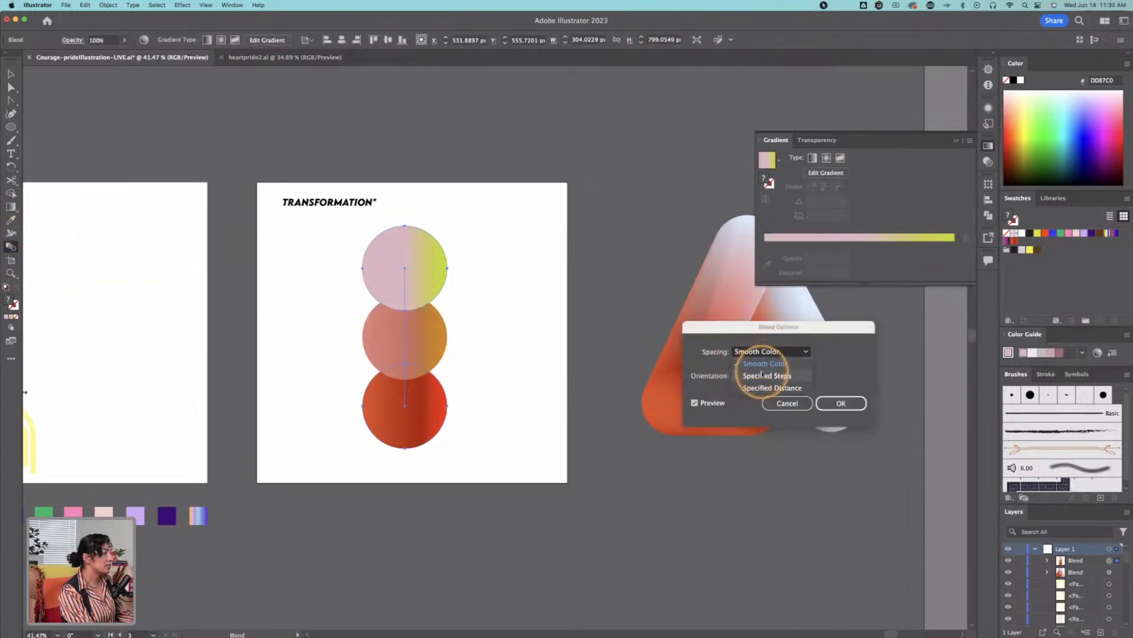
left_click(764, 369)
type("200")
left_click(841, 404)
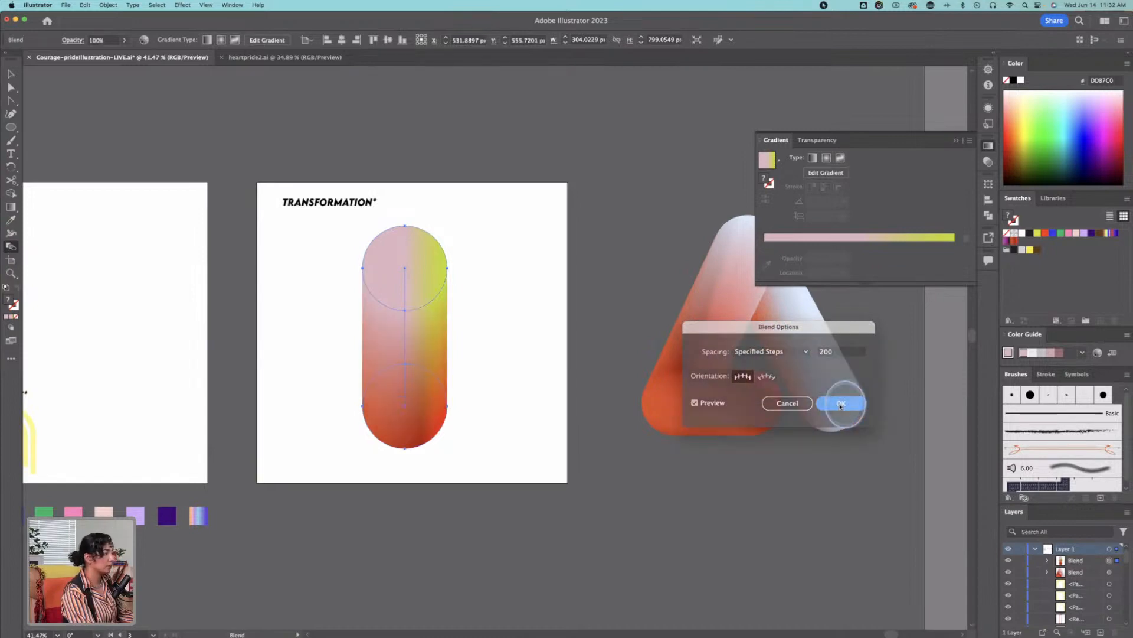
Step: Isolate the capsule-shaped blend on the TRANSFORMATION artboard for editing its individual circles
key("super+shift+a")
key("z")
left_click(434, 331)
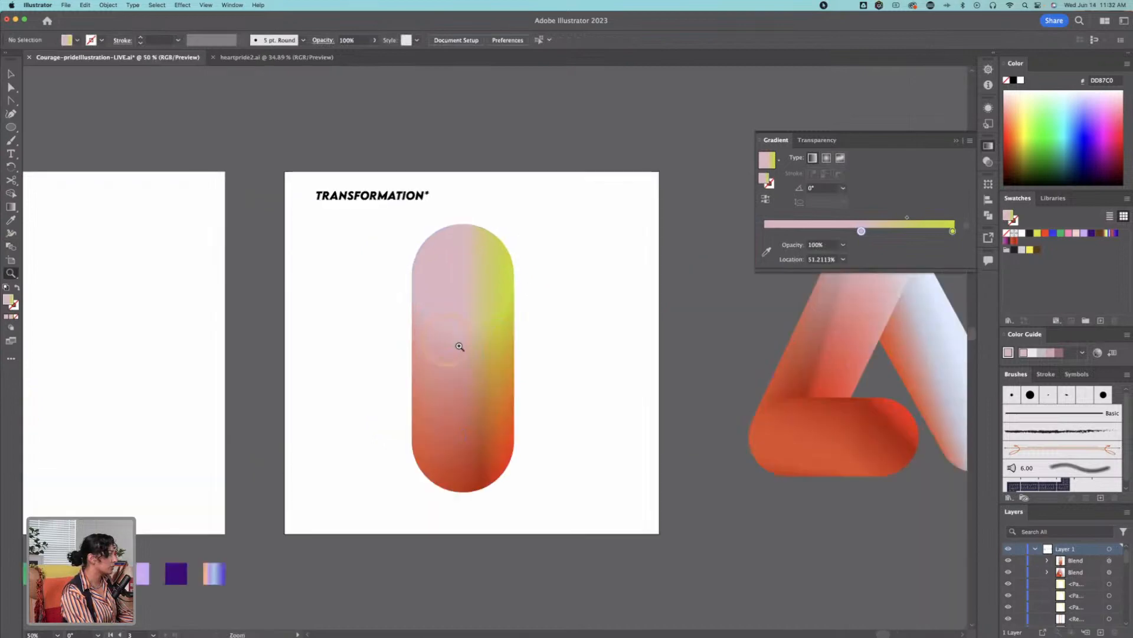
left_click_drag(670, 336, 505, 362)
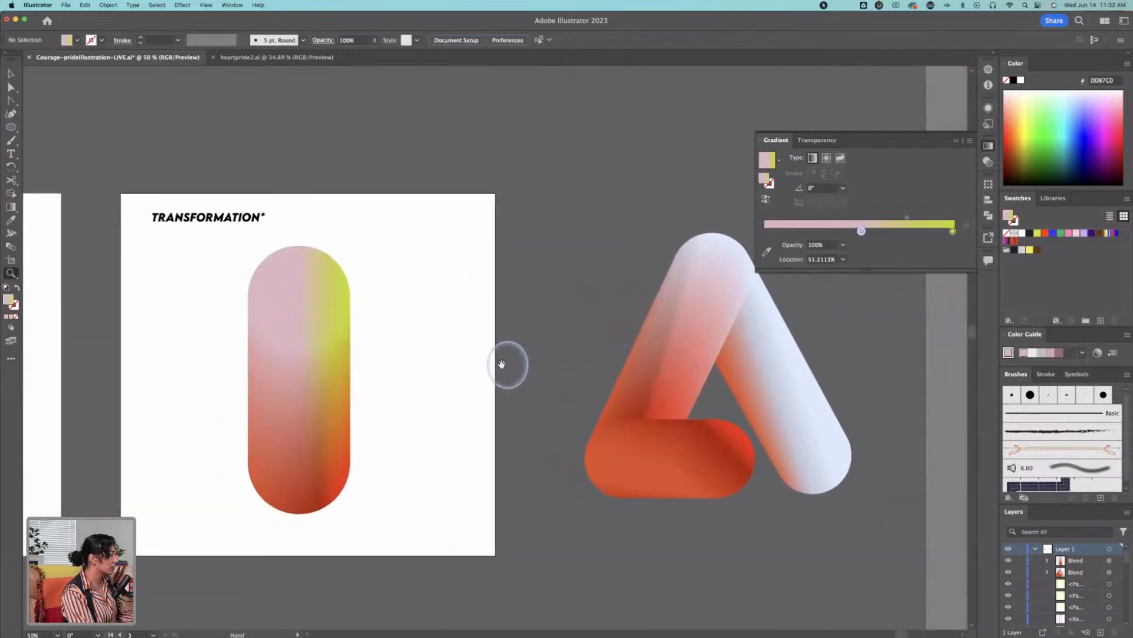
left_click(315, 380)
key("v")
left_click(484, 248)
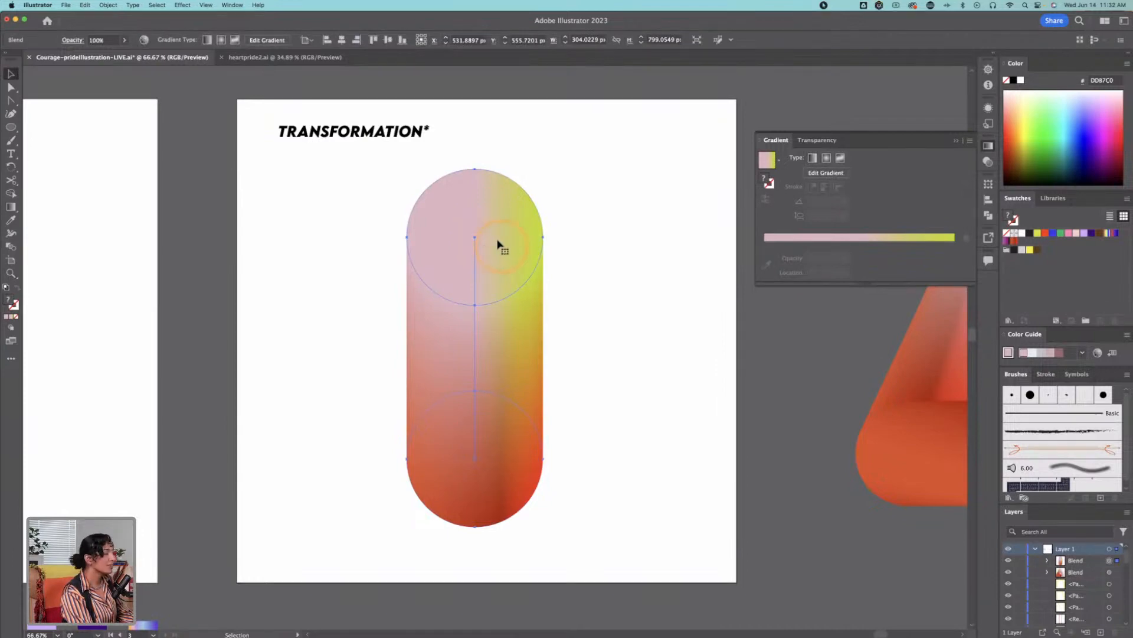
double_click(493, 239)
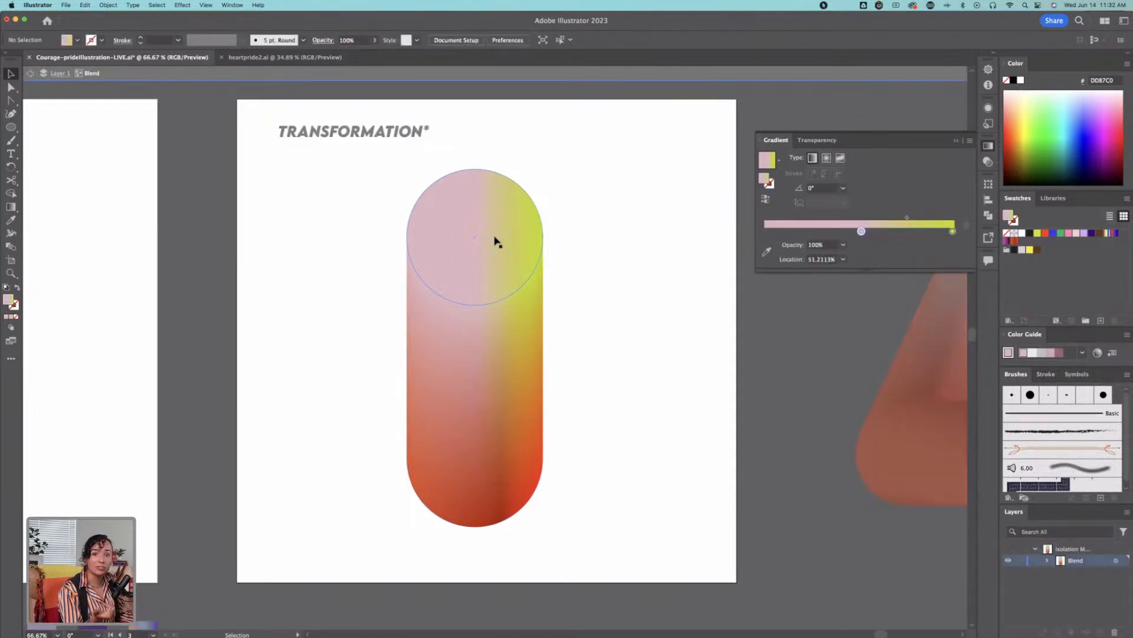
Step: Shrink the upper circle of the isolated blend to about 88 by 85 px with Free Transform, giving a teardrop shape
left_click(496, 240)
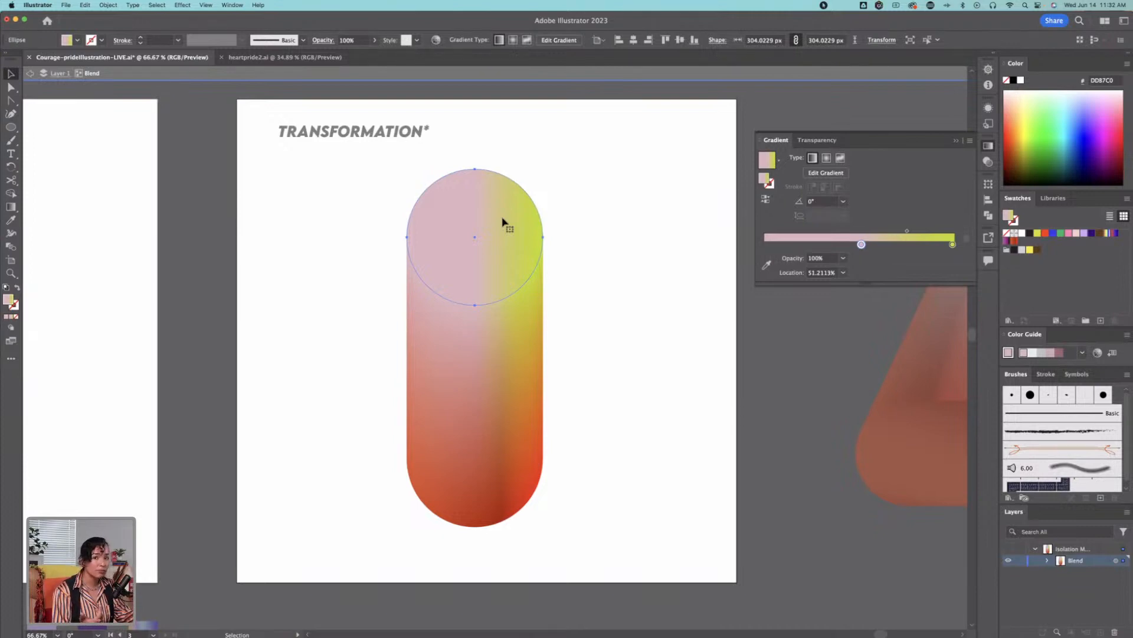
key("e")
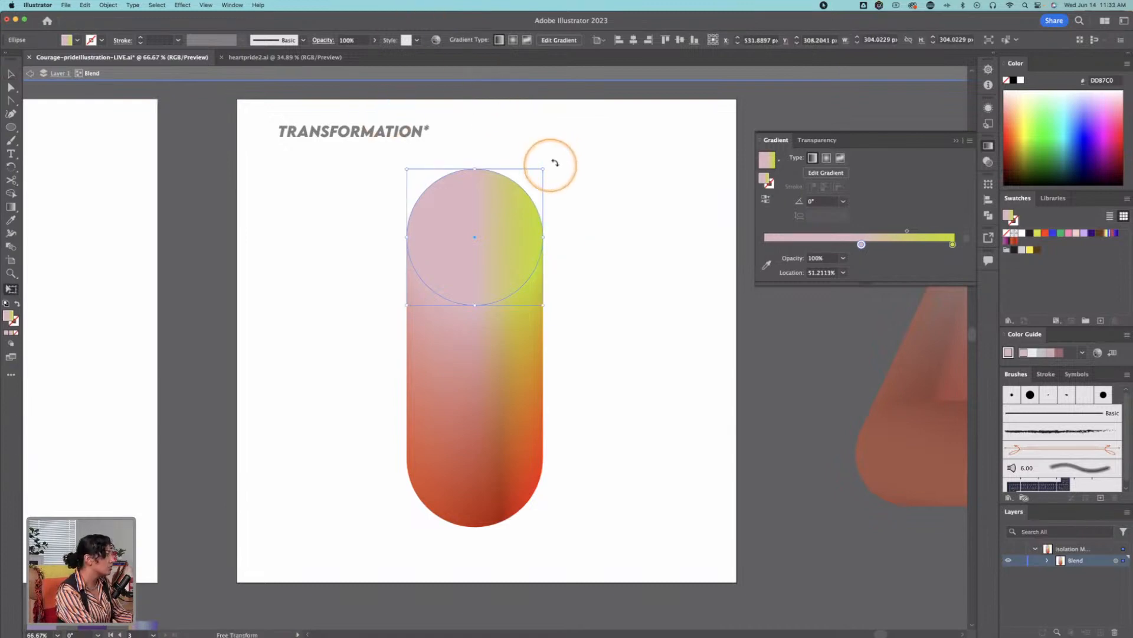
left_click_drag(543, 168, 493, 220)
left_click(709, 283)
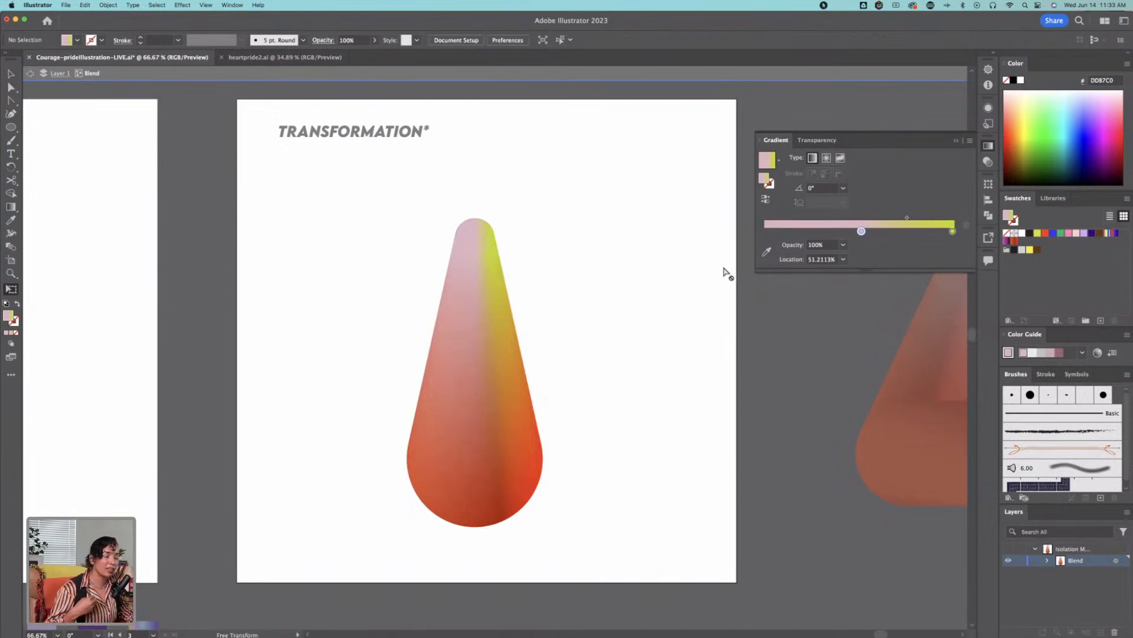
key("v")
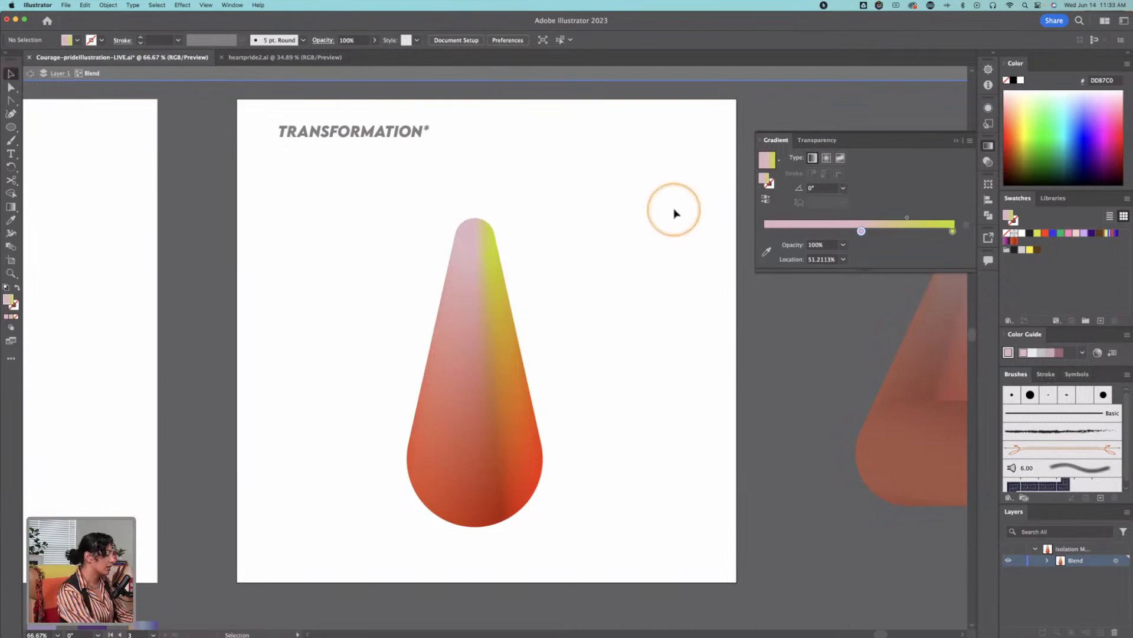
Step: Select the isolated blend's circles individually and move the small upper circle slightly upward
left_click(475, 235)
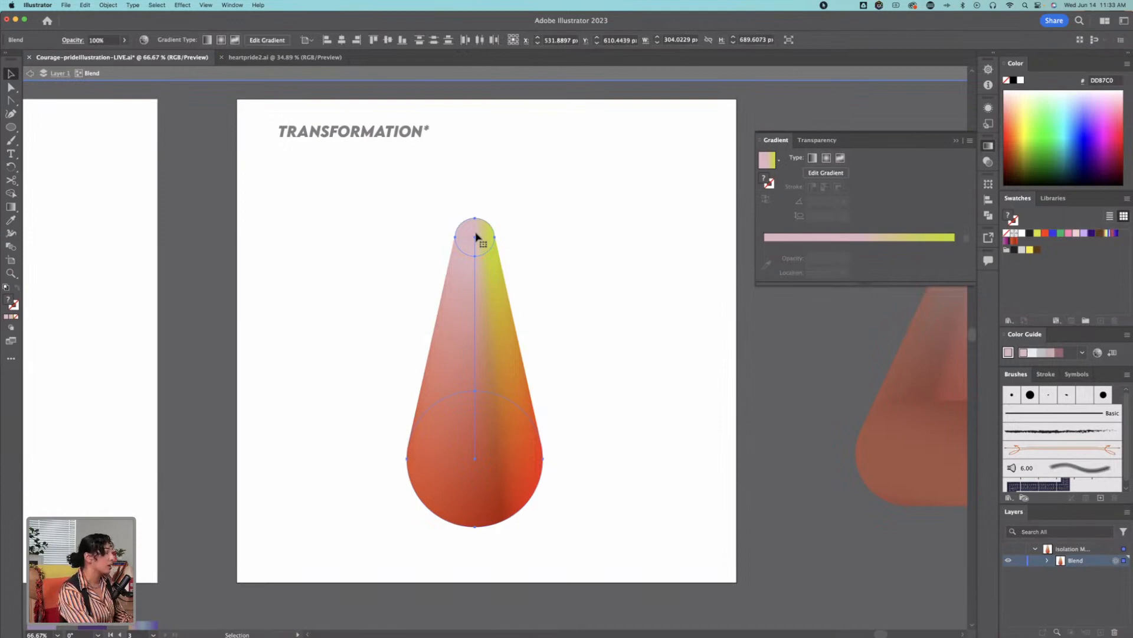
left_click(479, 237)
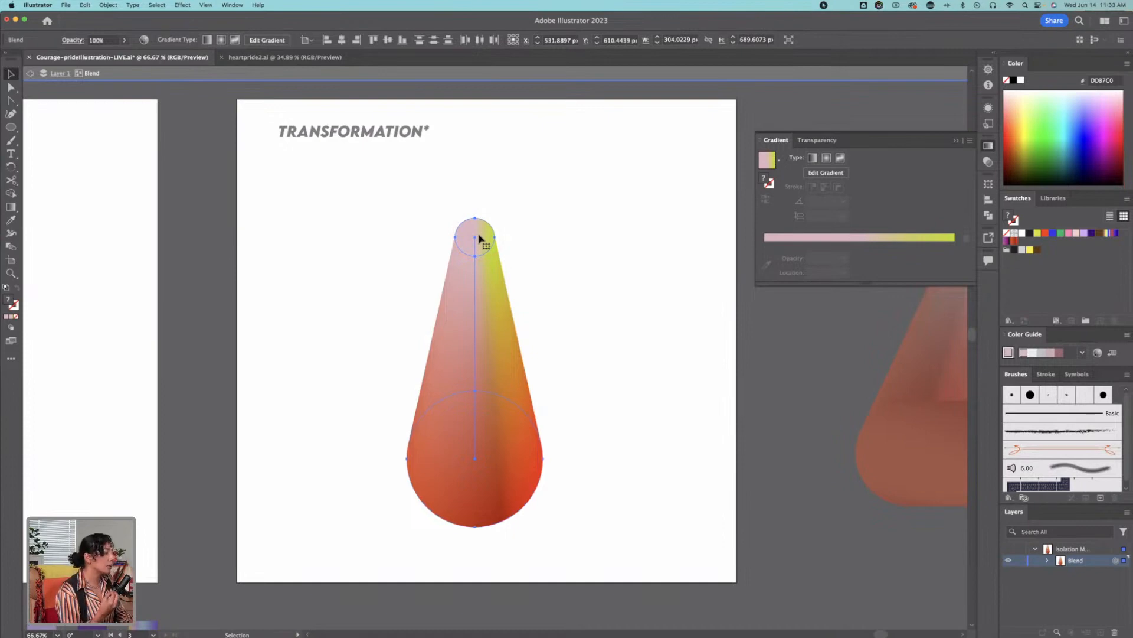
left_click(482, 470)
left_click(629, 493)
left_click(523, 486)
left_click(497, 486)
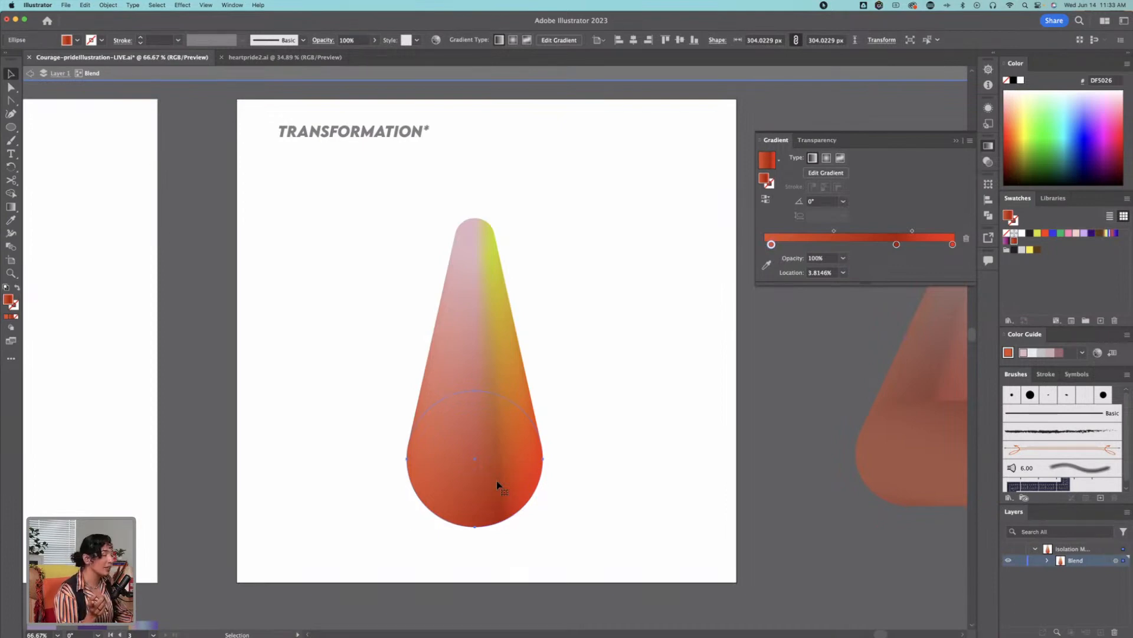
left_click(475, 238)
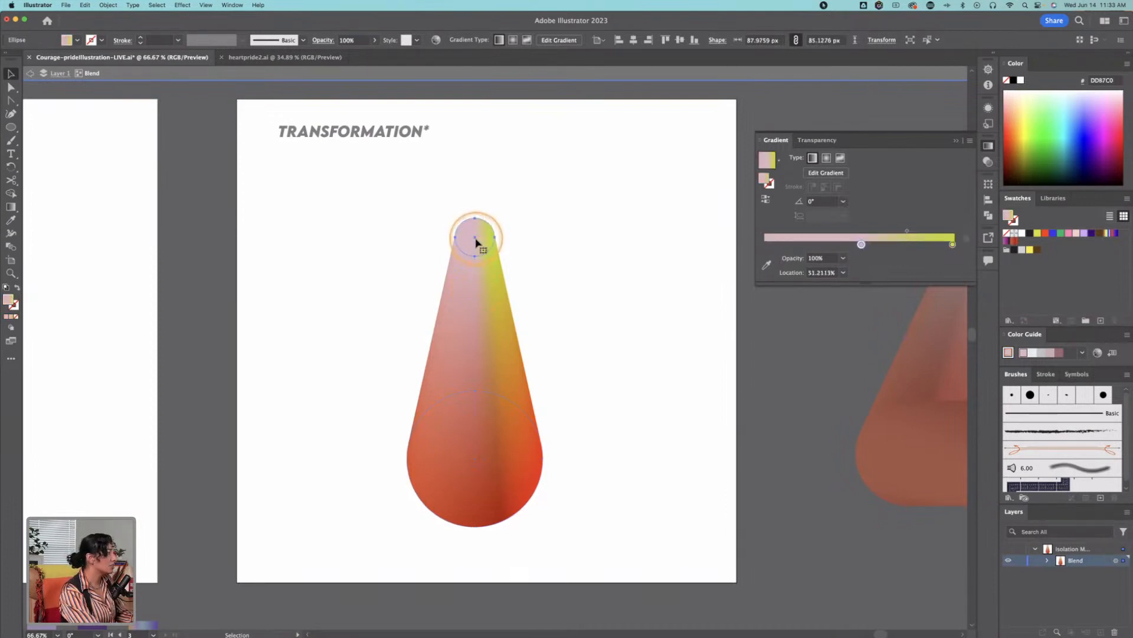
mouse_move(475, 238)
left_mouse_down()
mouse_move(541, 233)
mouse_move(603, 357)
mouse_move(263, 295)
mouse_move(603, 466)
mouse_move(561, 167)
mouse_move(309, 458)
mouse_move(637, 291)
mouse_move(402, 310)
mouse_move(476, 223)
left_mouse_up()
Step: Bend the blend's spine into a curve by pulling handles out of its upper and lower anchor points with the Anchor Point tool
key("a")
left_click(478, 229)
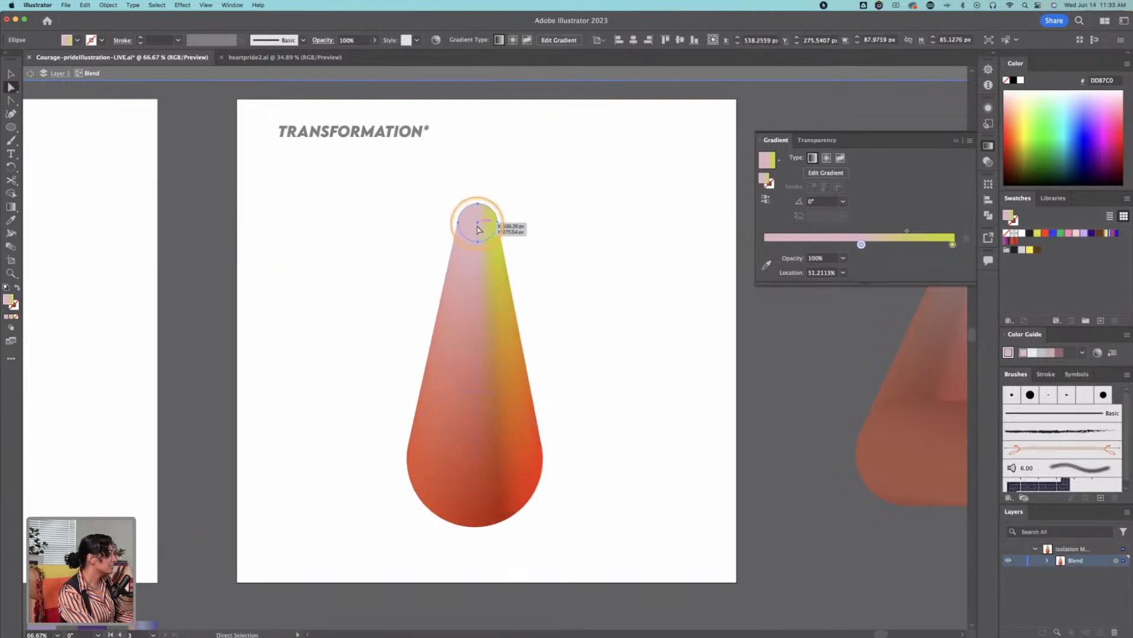
left_click(10, 101)
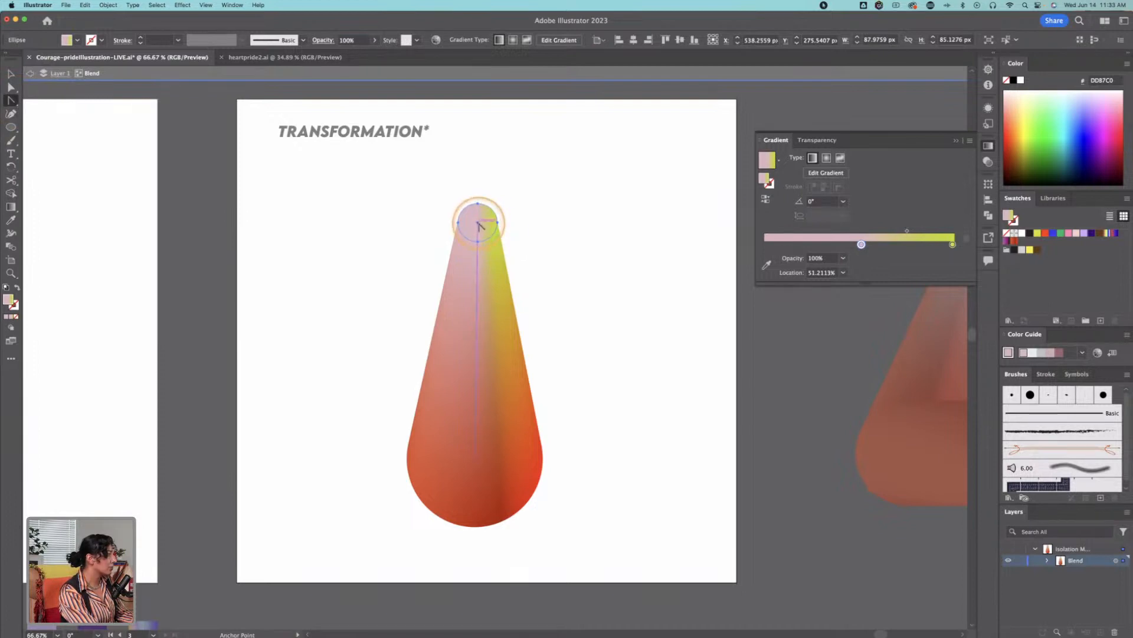
left_click(489, 251, "super")
left_click_drag(476, 223, 562, 258)
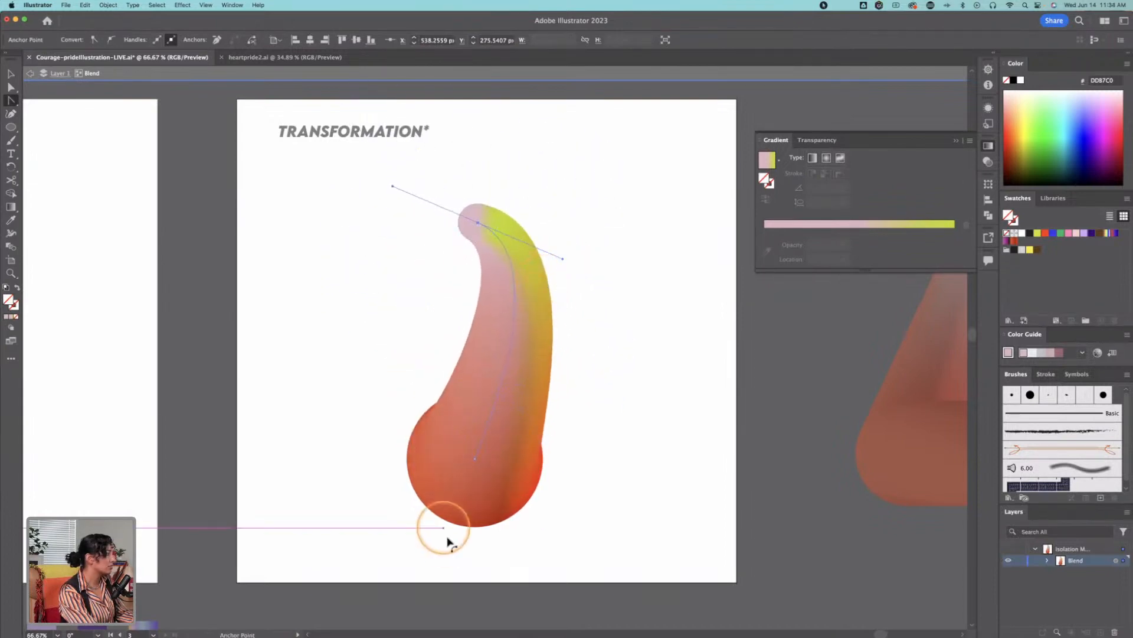
left_click_drag(476, 461, 493, 574)
left_click(570, 353)
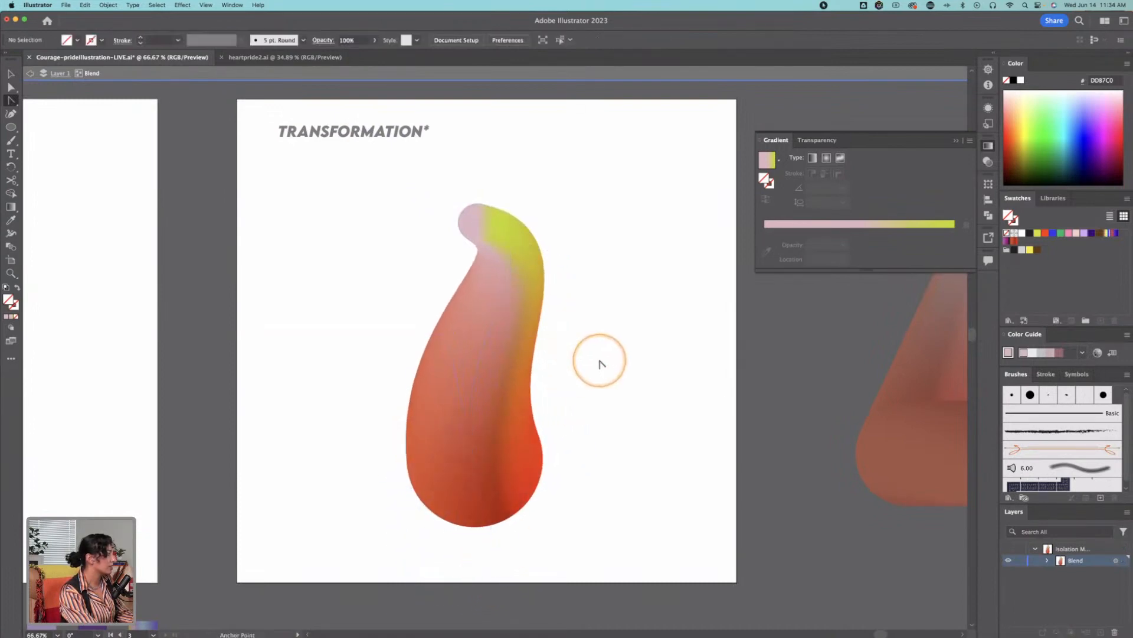
Step: Move the blend's small upper circle left and slightly down to about X 414, Y 299 px
key("Escape")
key("a")
left_click_drag(470, 221, 423, 235)
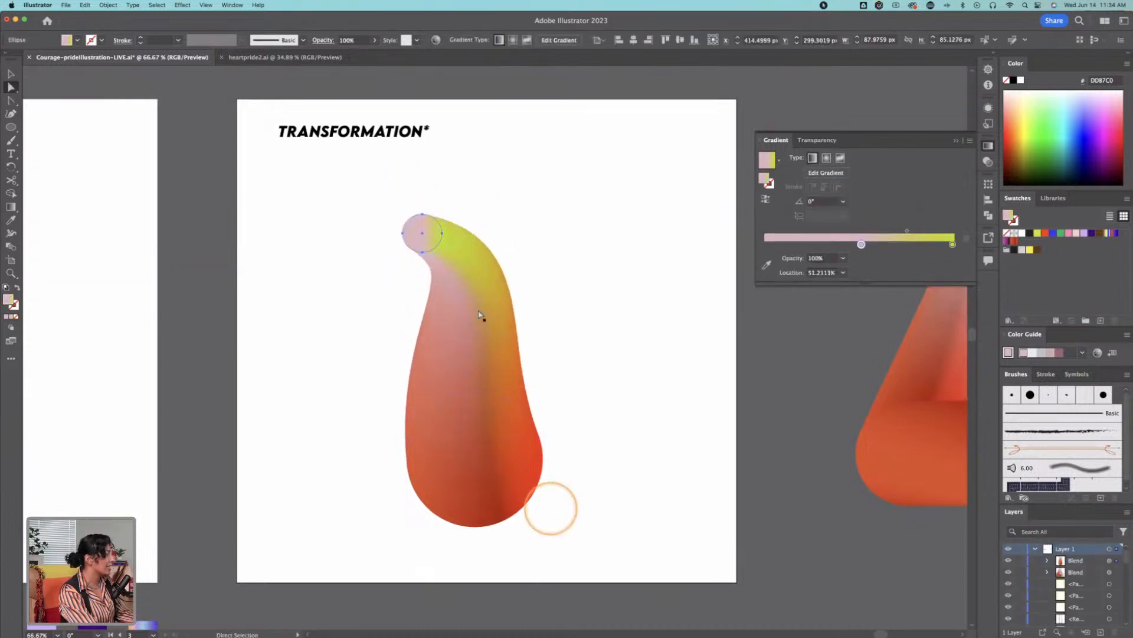
left_click(542, 497)
Step: Isolate the curved blend and recolor the red end stop of its lower circle's gradient to blue (0300D4)
key("v")
left_click(488, 456)
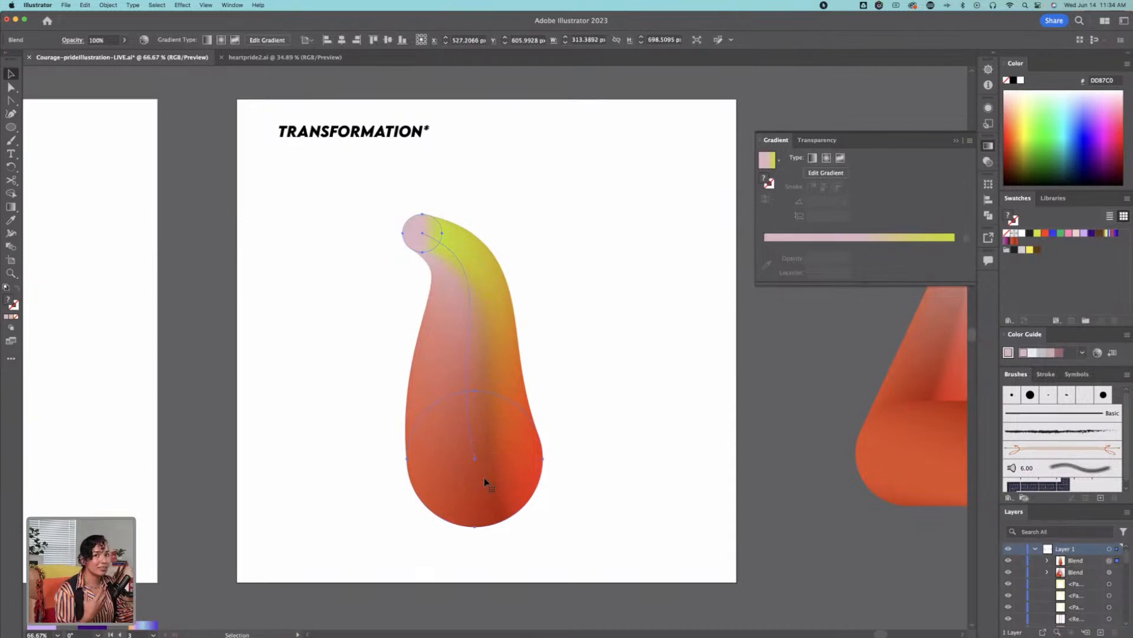
double_click(484, 471)
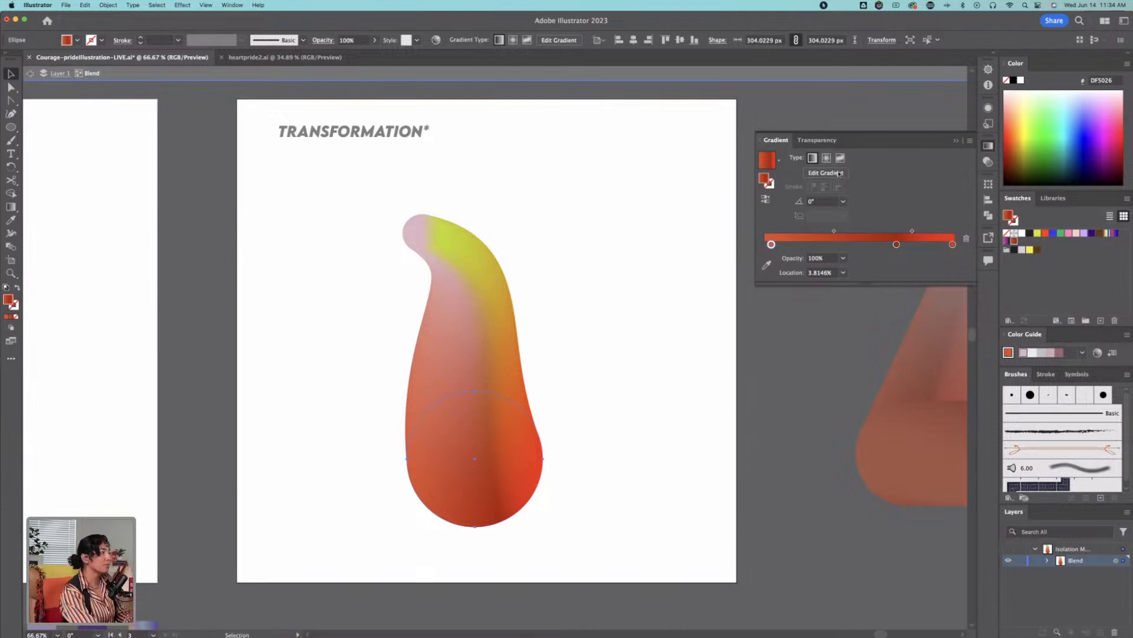
double_click(953, 244)
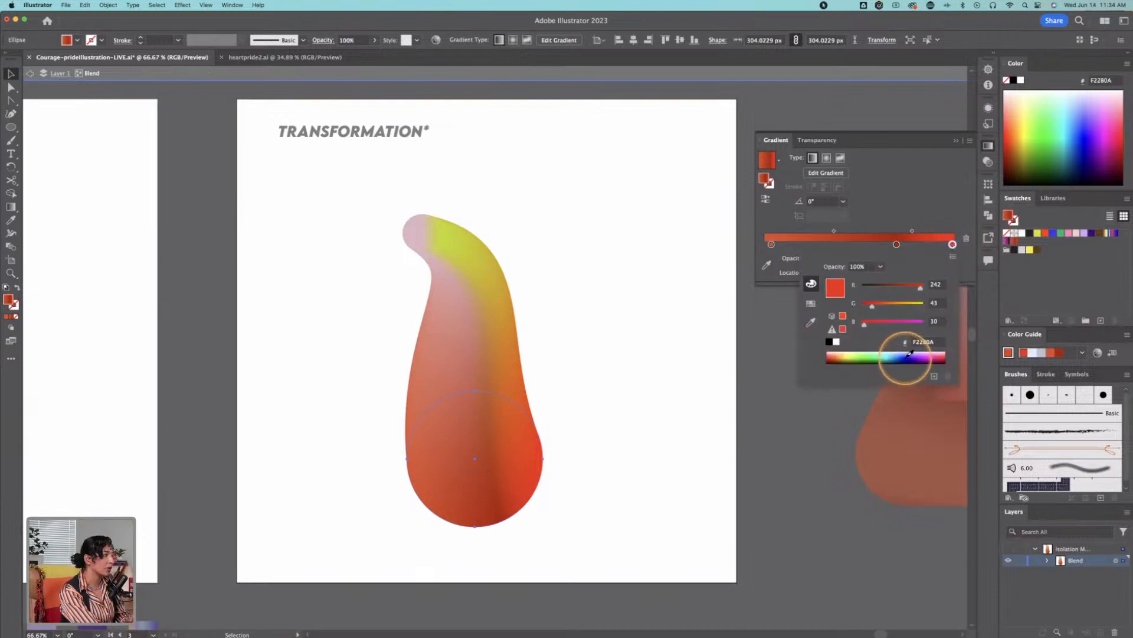
left_click(909, 356)
left_click(928, 224)
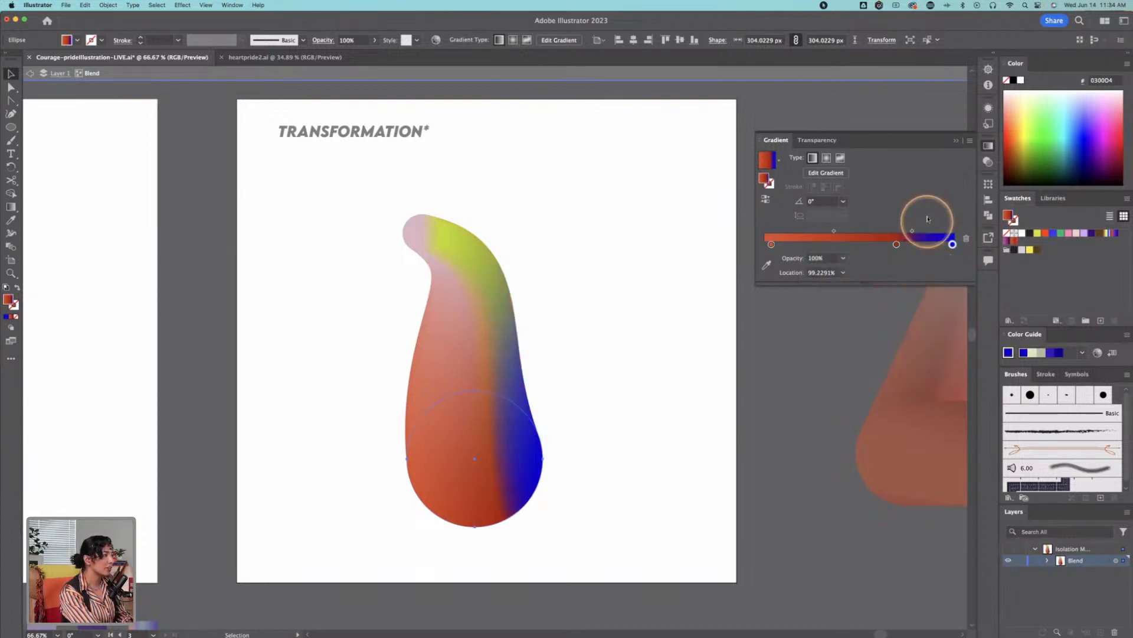
Step: Remove the dark red middle stop from the lower circle's gradient and place the remaining midpoint at about 54%
mouse_move(896, 244)
left_mouse_down()
mouse_move(832, 245)
mouse_move(888, 235)
left_mouse_up()
left_click(832, 244)
left_click_drag(833, 245, 842, 280)
left_click_drag(865, 232, 868, 233)
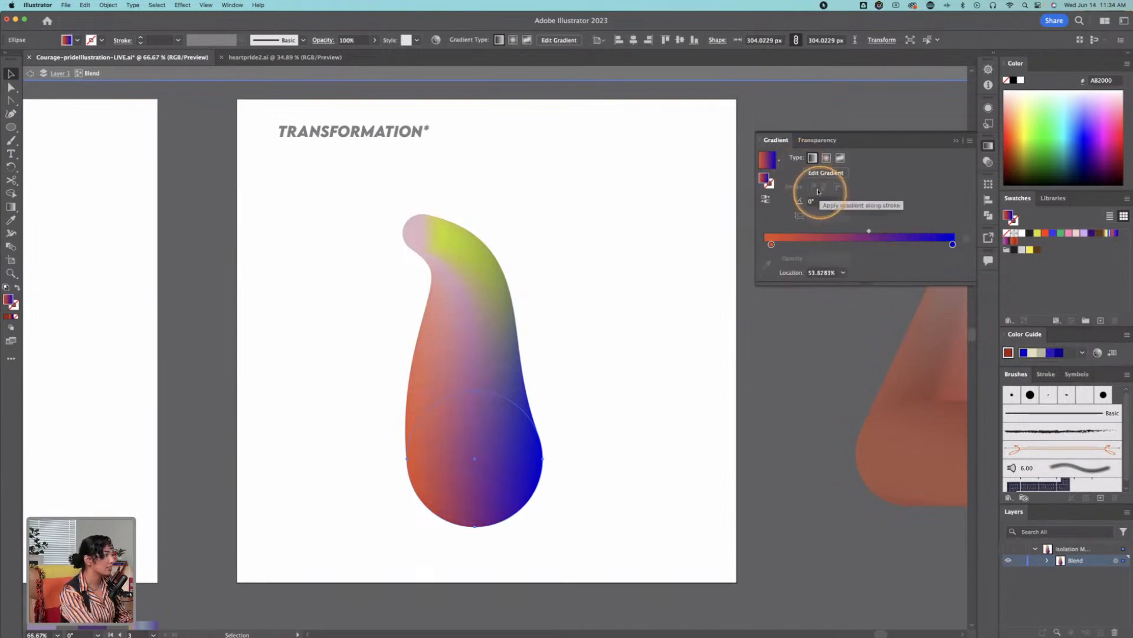
Step: Try the lower circle's gradient at angles of 90°, 45°, 0°, -90° and -120°
left_click(843, 201)
left_click(856, 262)
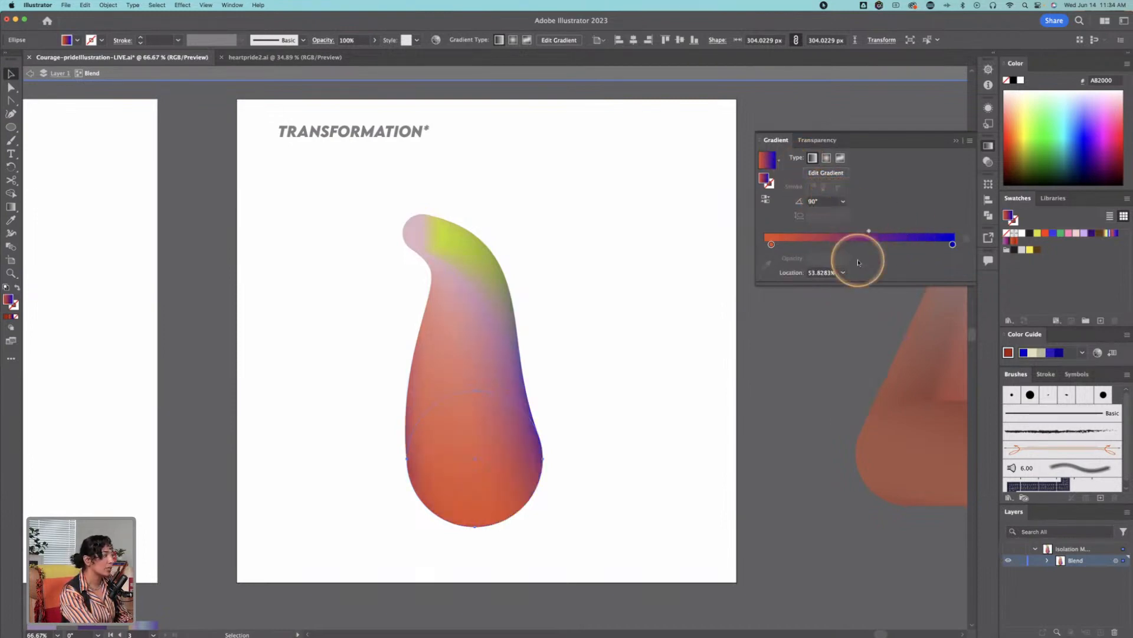
left_click(844, 201)
left_click(856, 288)
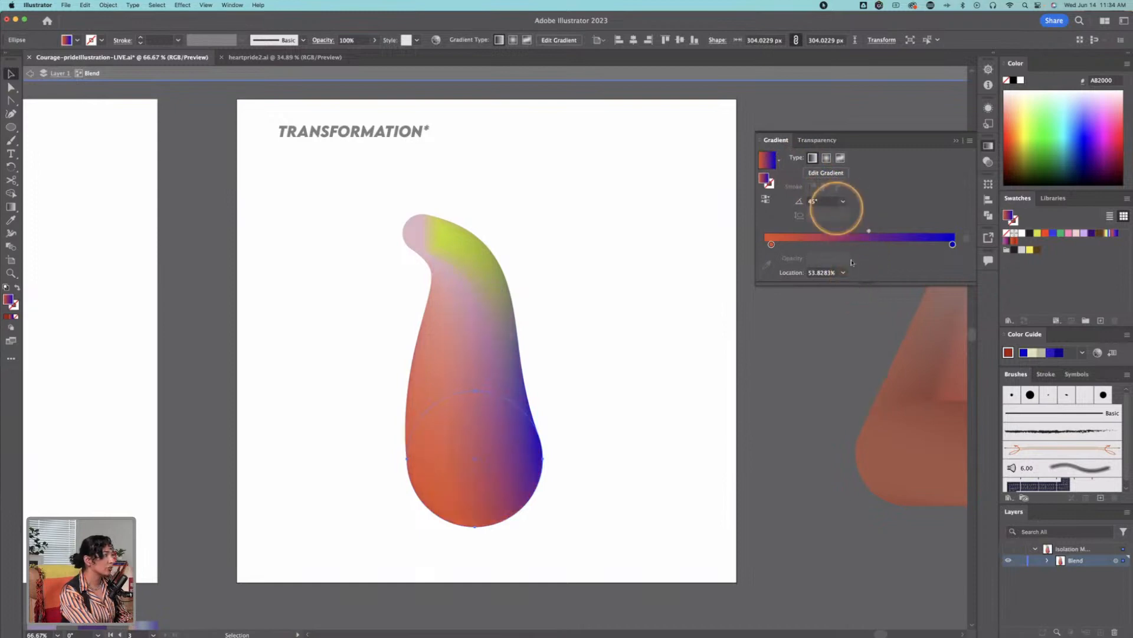
left_click(813, 201)
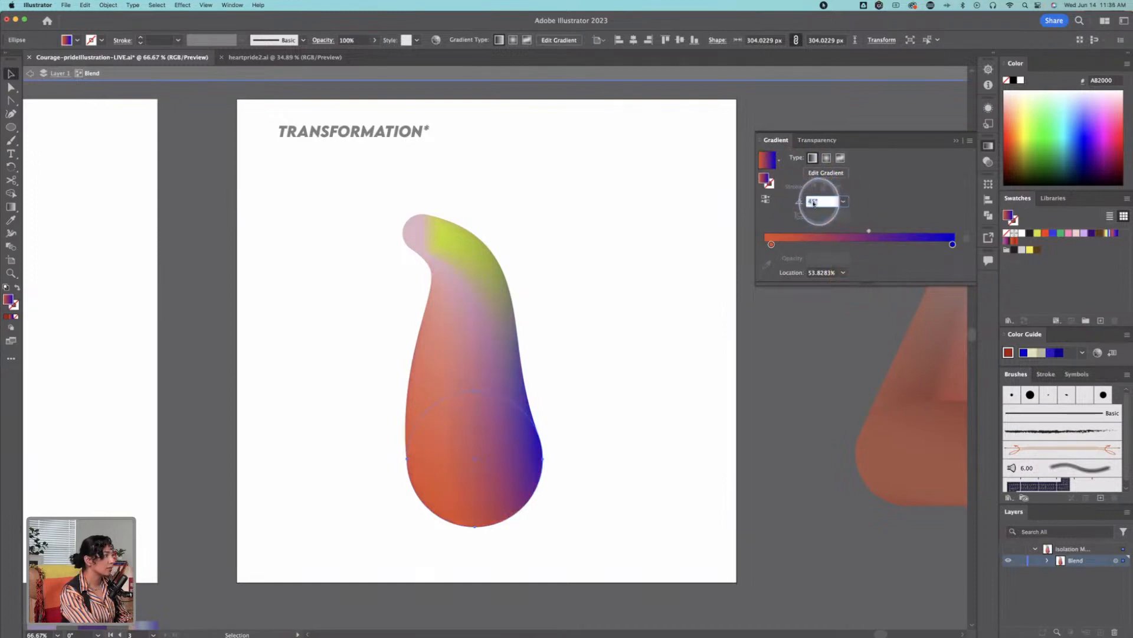
left_click(844, 200)
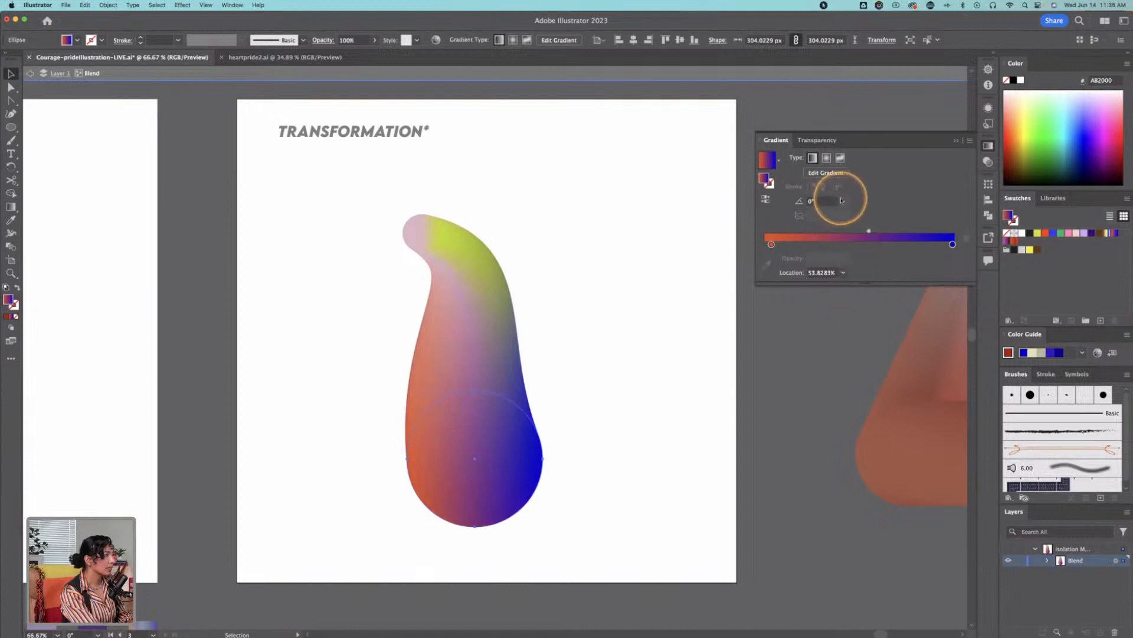
left_click(843, 202)
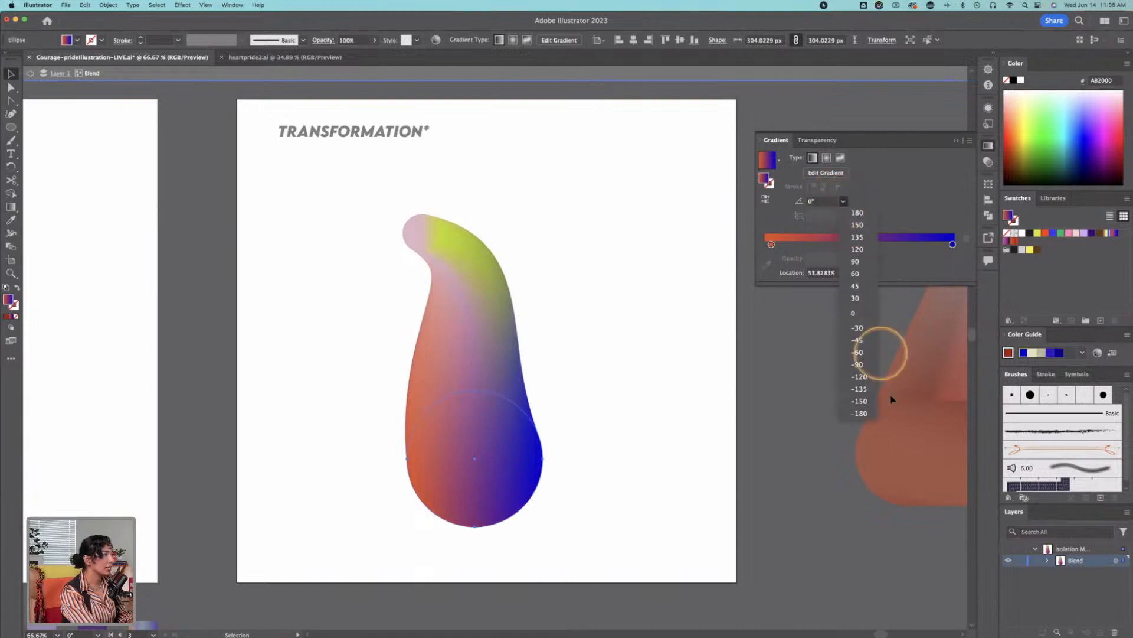
left_click(857, 364)
left_click(843, 201)
left_click(860, 379)
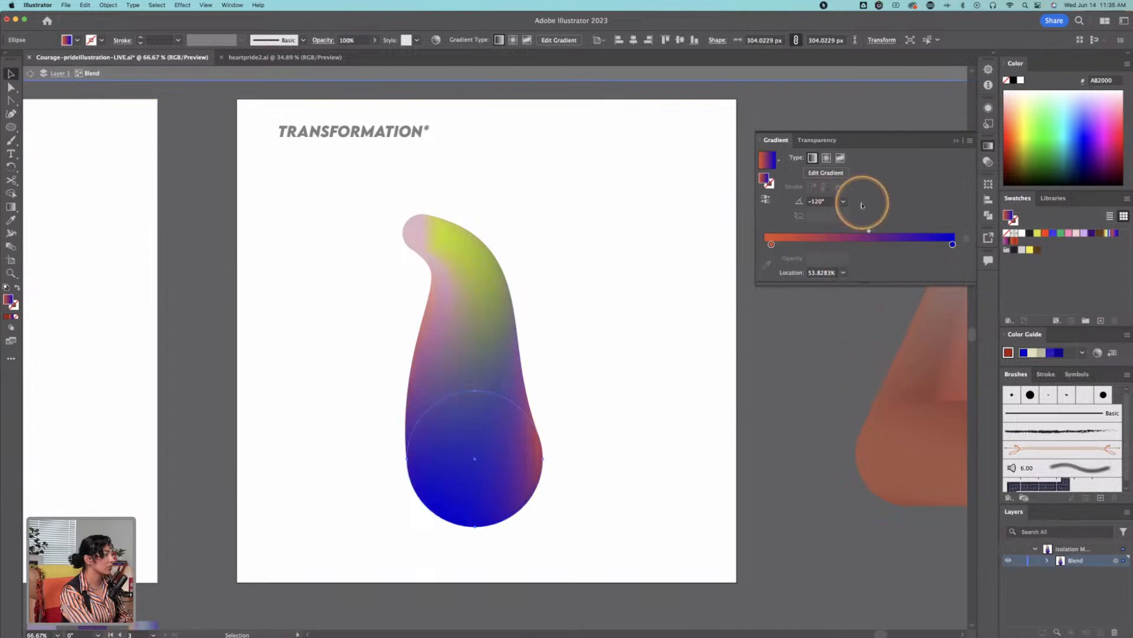
Step: Set the lower circle's linear gradient angle to -135°
left_click(843, 202)
left_click(870, 390)
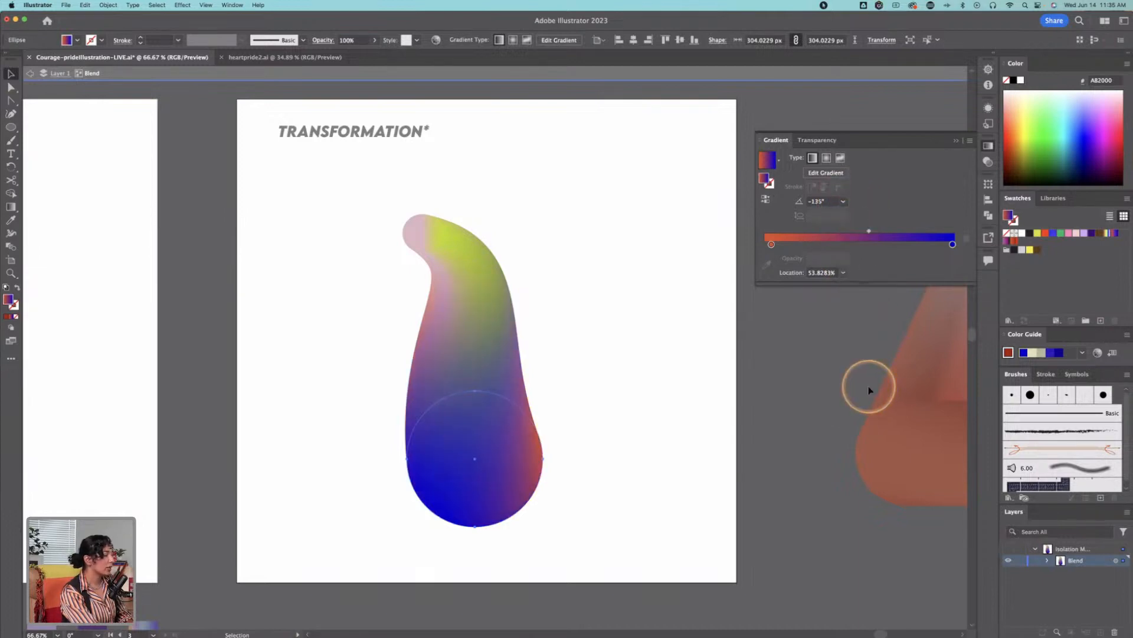
left_click(569, 353)
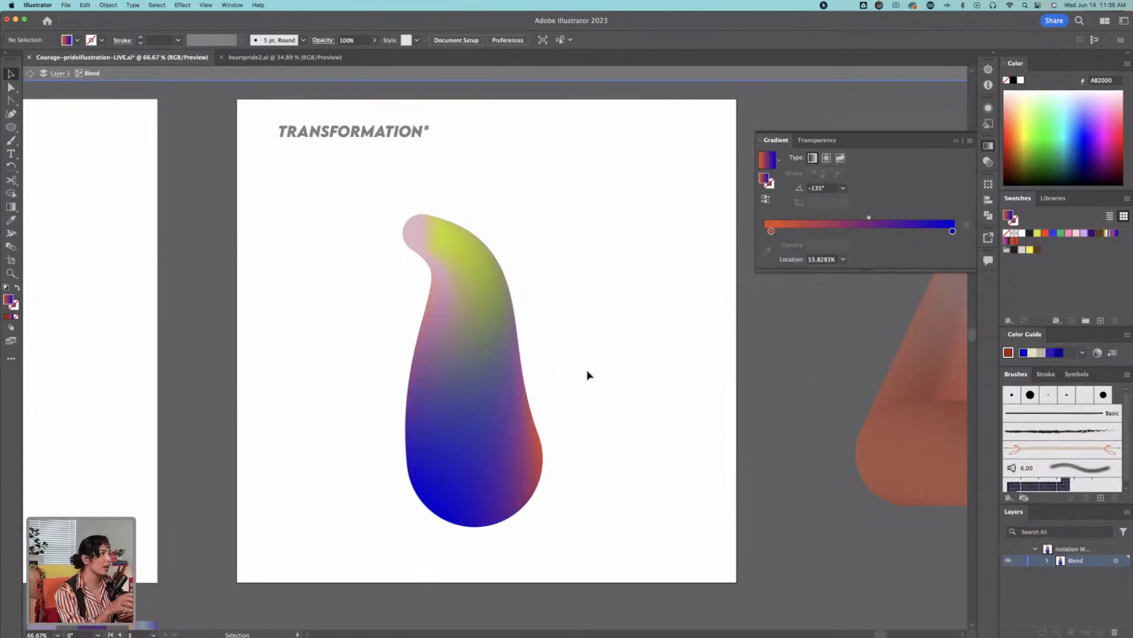
Step: Pull a longer handle toward the lower right from the spine's upper anchor with the Anchor Point tool
key("a")
left_click(475, 345)
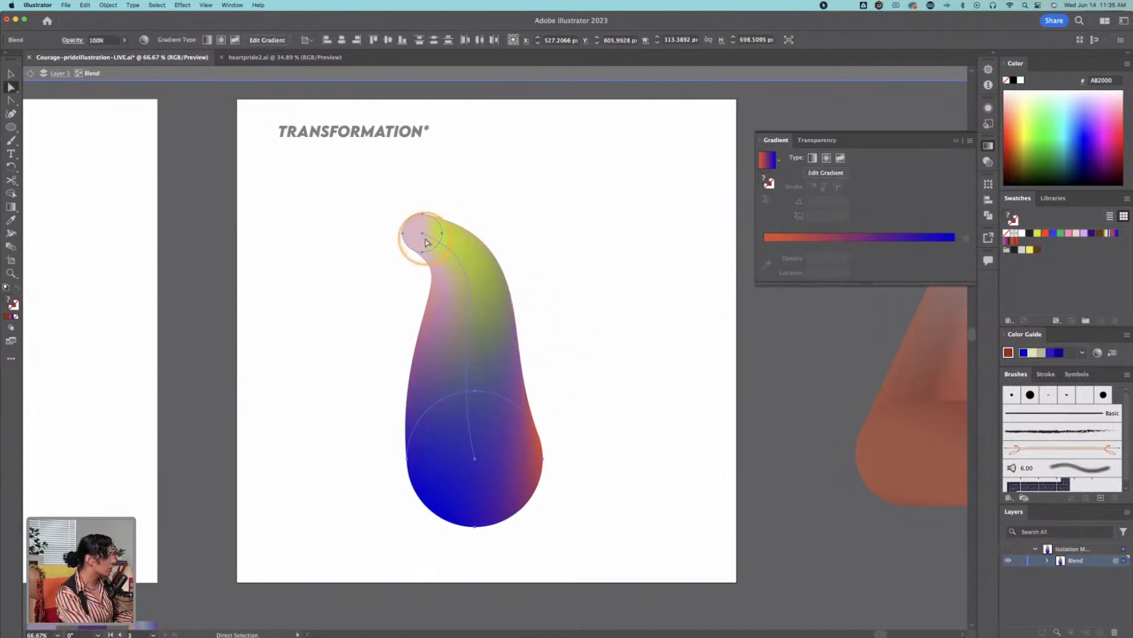
key("shift+c")
left_click_drag(423, 234, 557, 315)
Step: Try the small upper circle lower on the shape, undo that move, and shift the circle to the right of the body's center
key("super+shift+a")
key("a")
left_click_drag(427, 238, 411, 295)
left_click(634, 218)
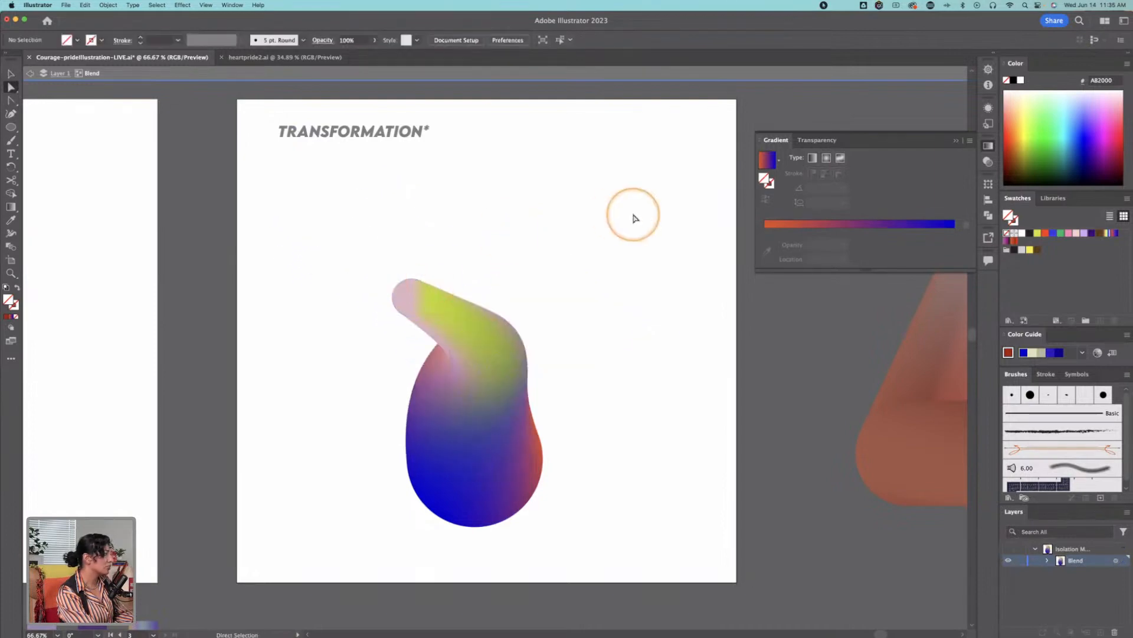
key("ctrl+z")
left_click(632, 216)
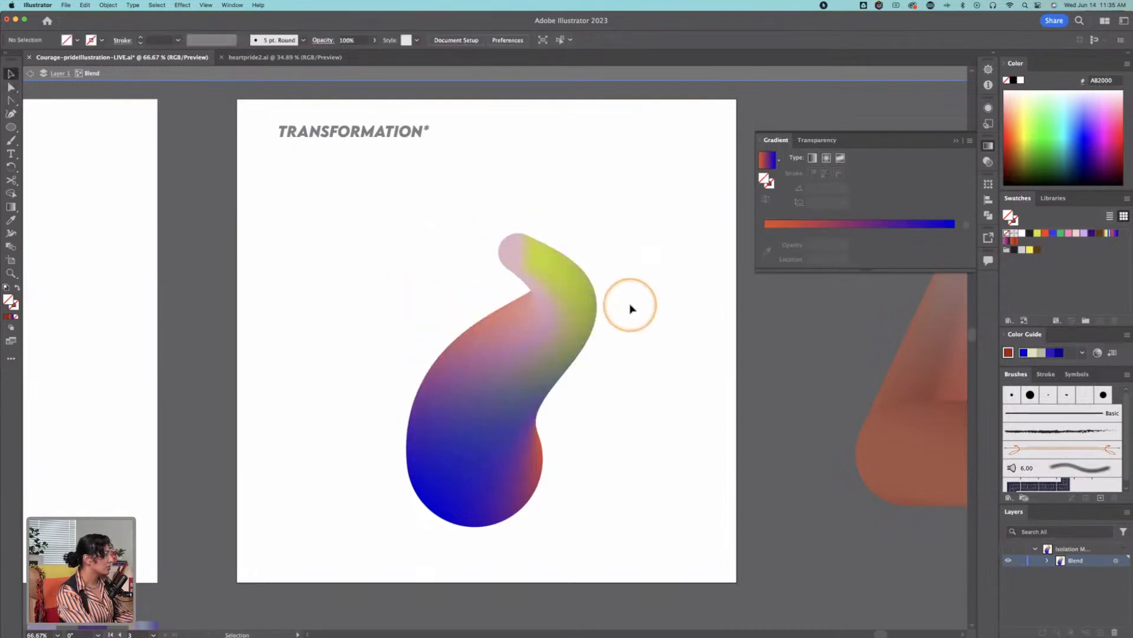
Step: Adjust the upper spine anchor's handles to give the blend a steeper S-shaped tip, and exit isolation mode
left_click_drag(519, 252, 610, 366)
left_click(683, 264)
key("v")
scroll(543, 216, "down", 3)
key("a")
left_click_drag(501, 183, 498, 170)
scroll(582, 194, "up", 3)
scroll(582, 194, "left", 3)
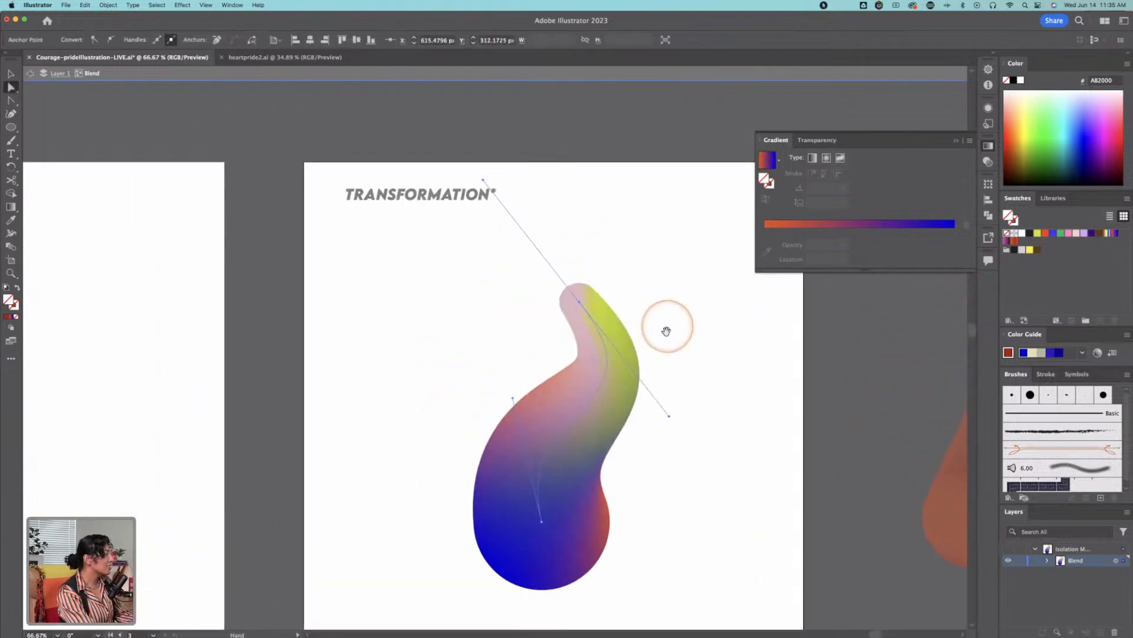
left_click(668, 280)
double_click(667, 279)
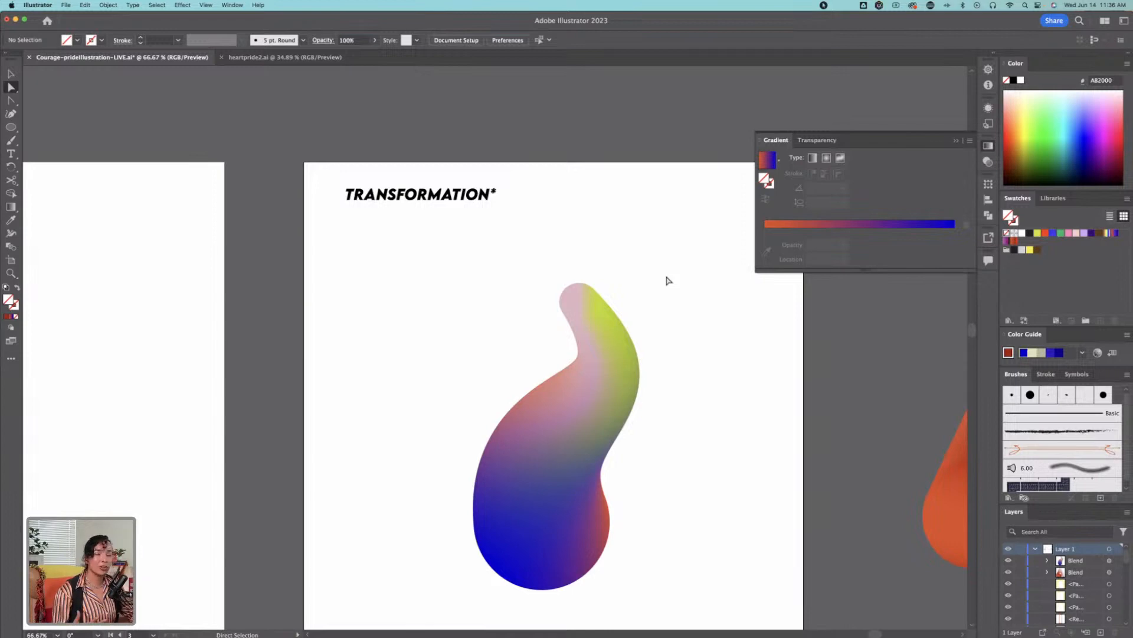
Step: Draw a thin ellipse about 207 by 8 px across the middle of the OPEN TO LOVE heart
left_click(649, 226)
key("space")
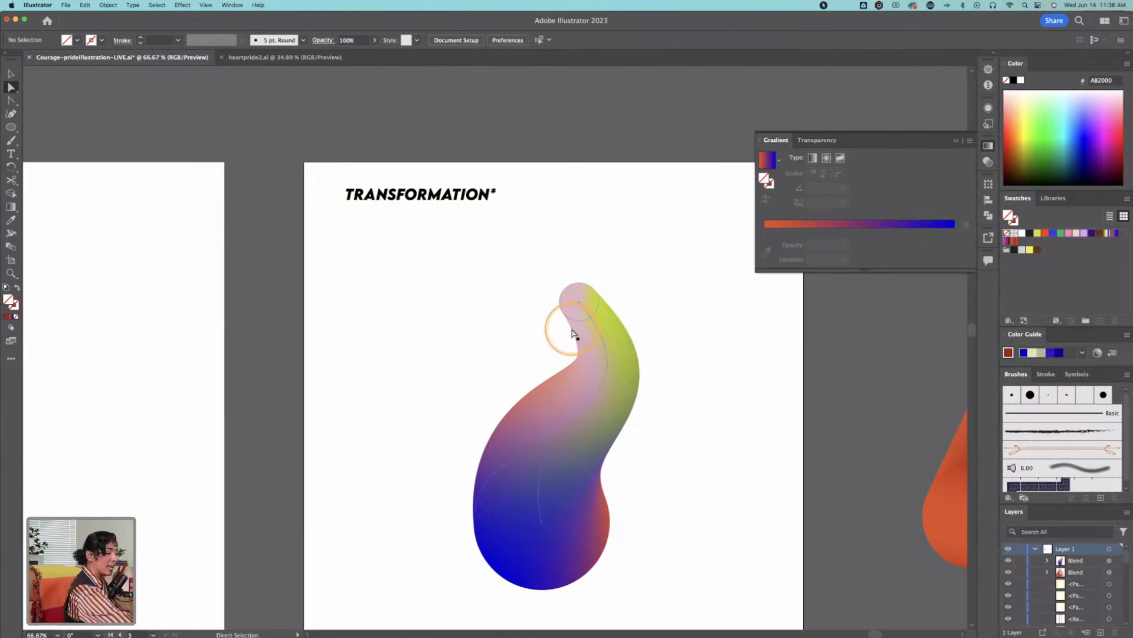
key("space")
left_click_drag(266, 397, 877, 284)
left_click_drag(378, 333, 768, 357)
left_click_drag(384, 427, 778, 414)
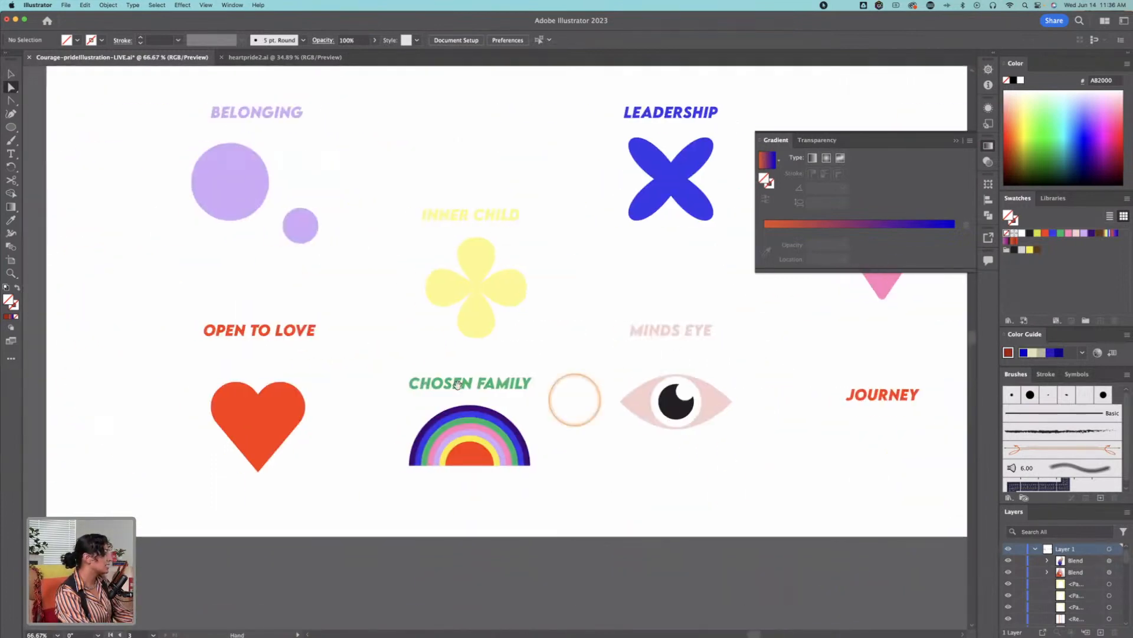
left_click_drag(266, 420, 353, 422)
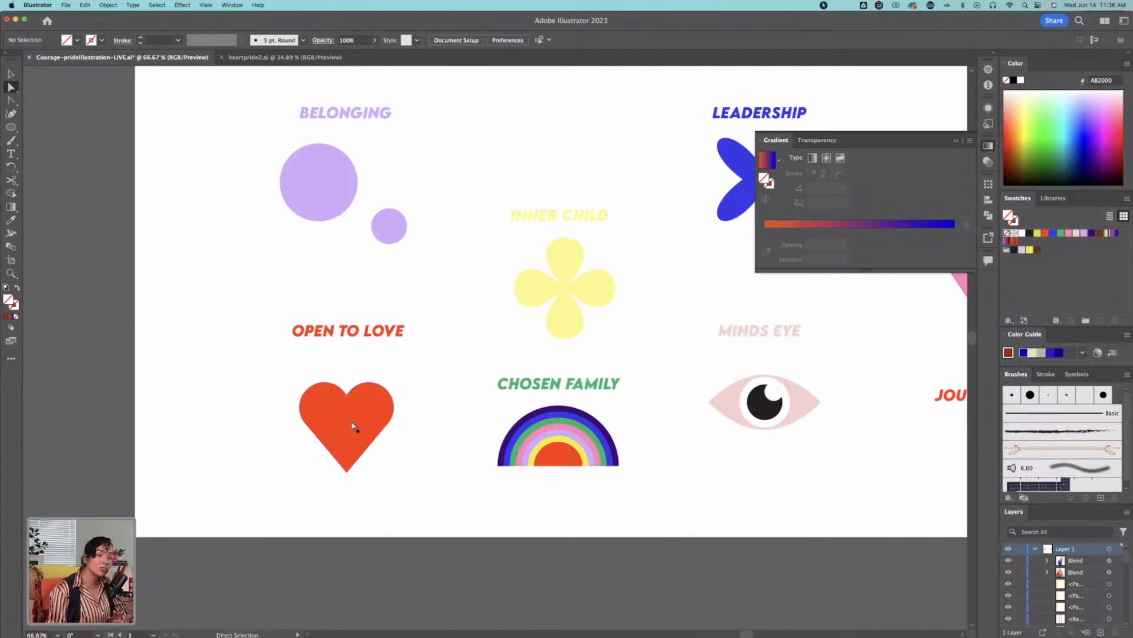
key("z")
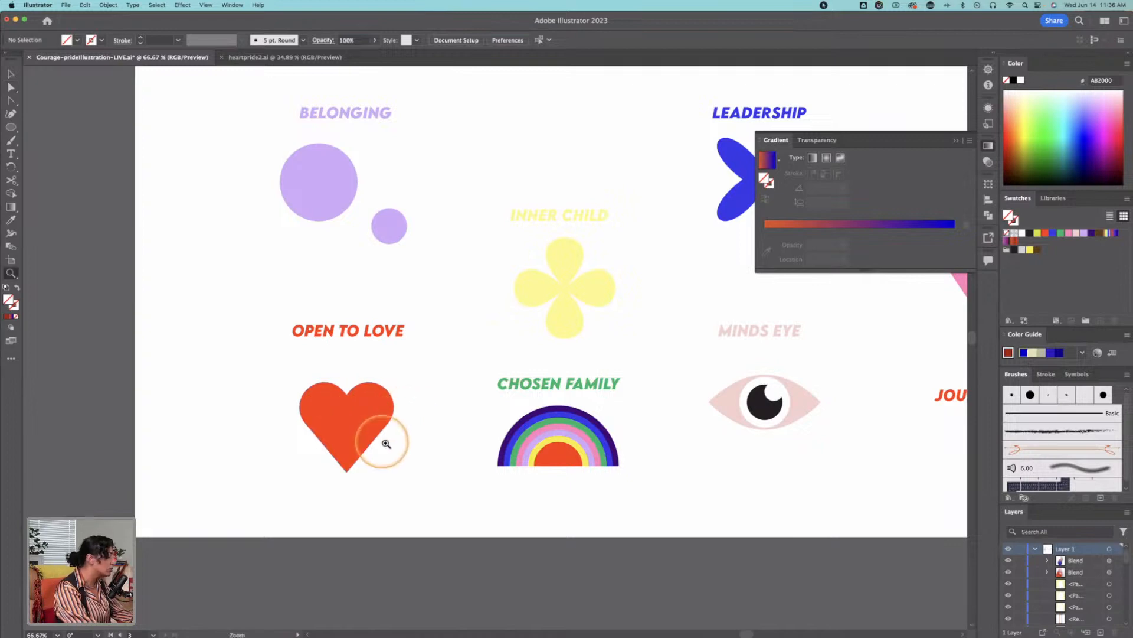
left_click(396, 437)
left_click(533, 337)
key("v")
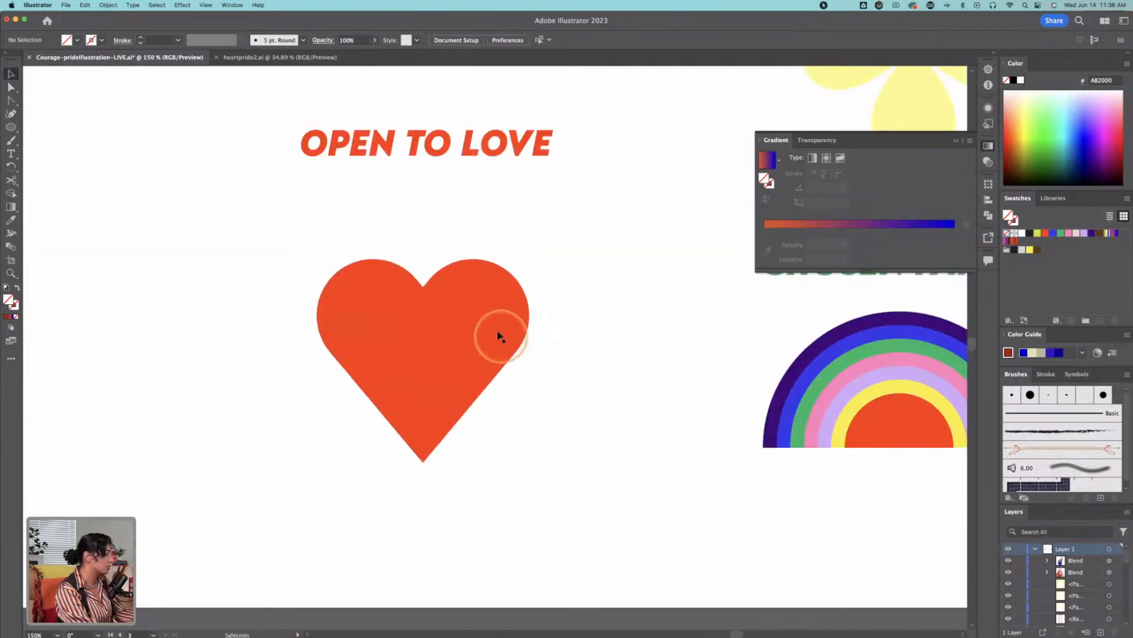
left_click(499, 338)
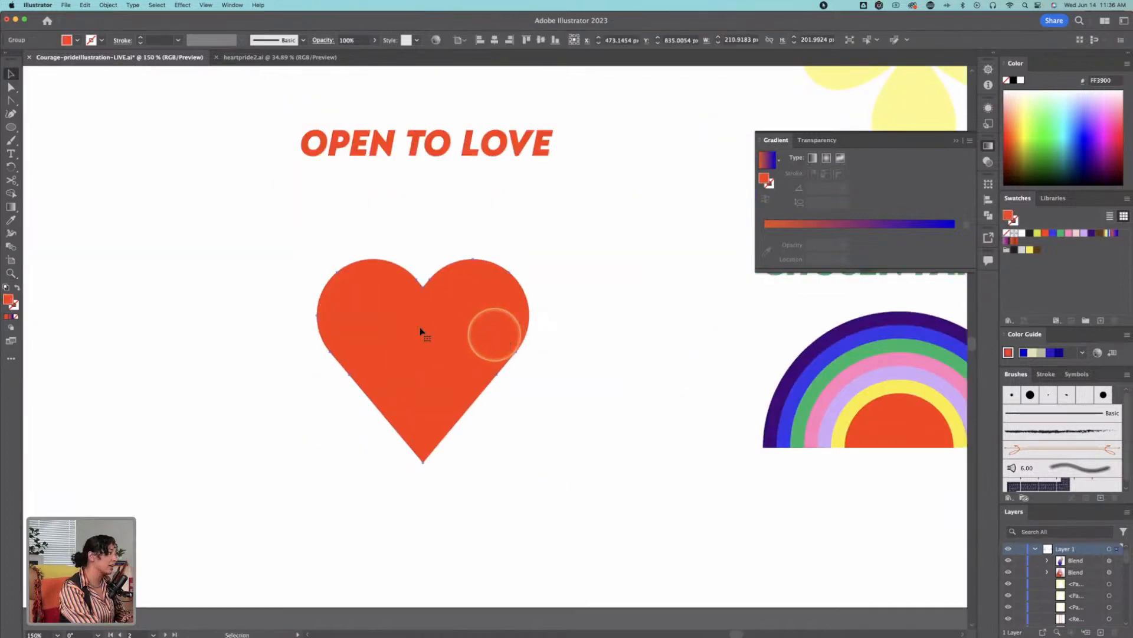
left_click(10, 126)
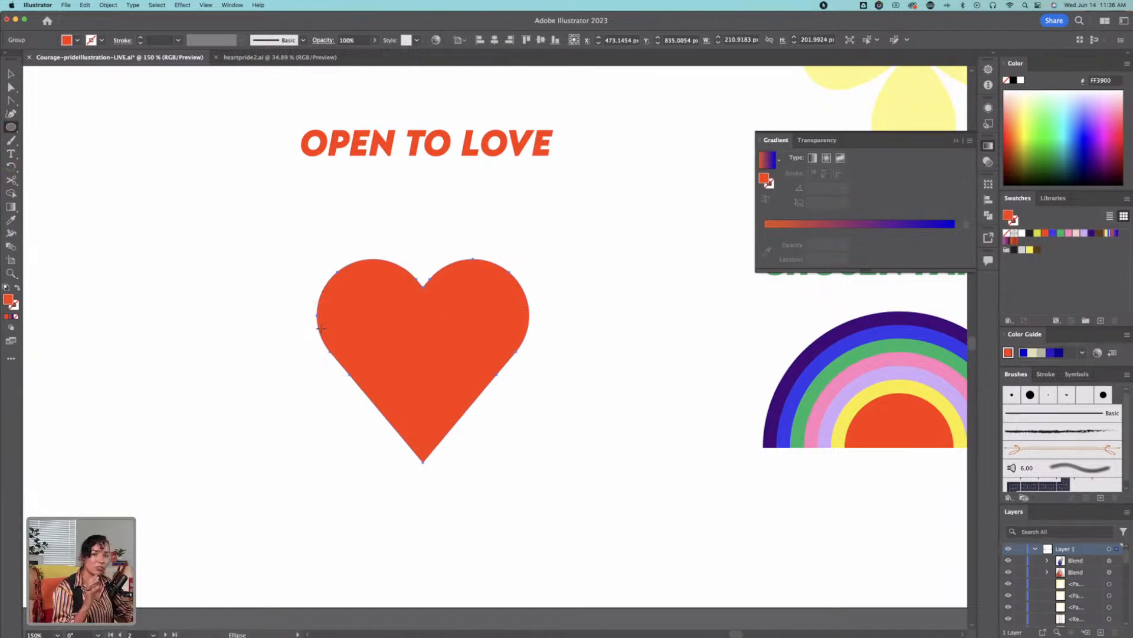
left_click_drag(320, 328, 527, 337)
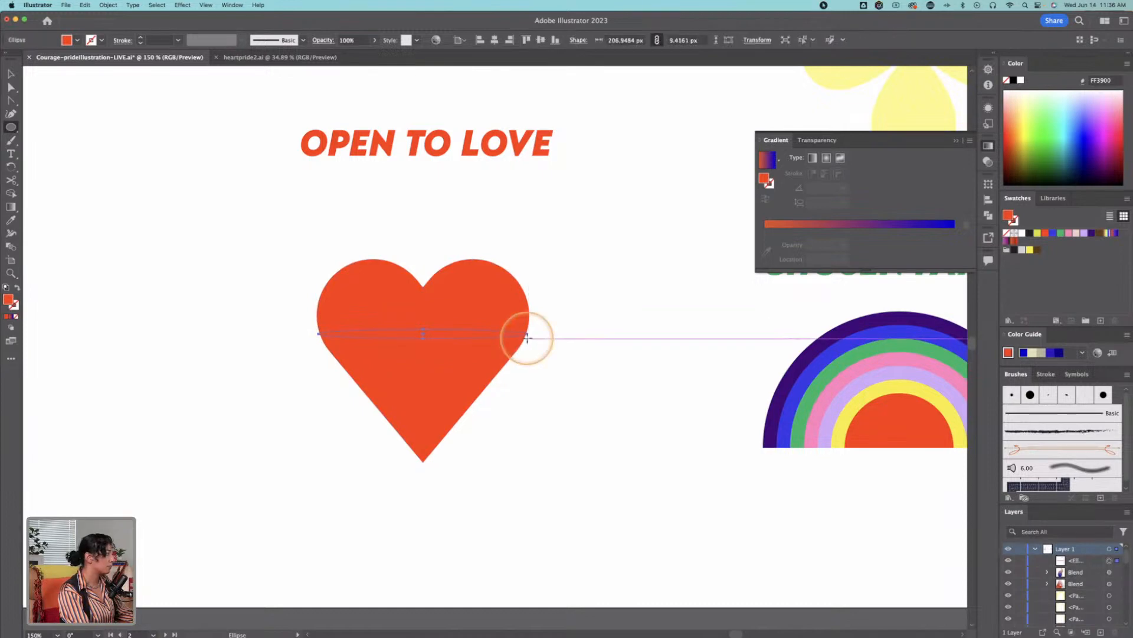
Step: Undo the thin ellipse and cut the OPEN TO LOVE heart with the Scissors tool at its two lower side anchors
key("v")
key("super+z")
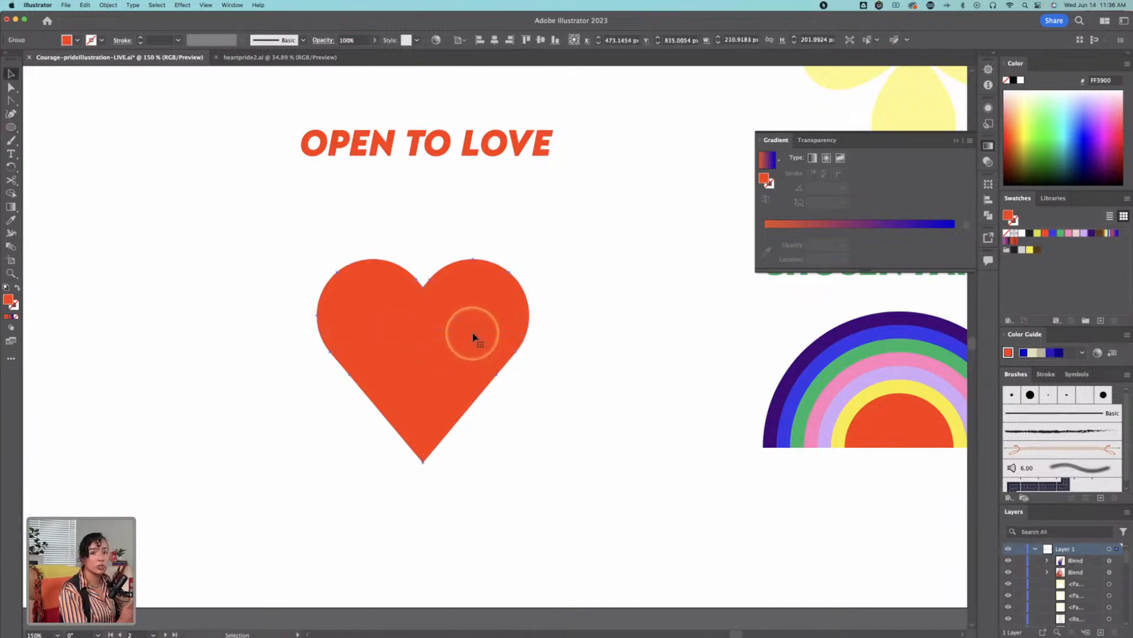
left_click(11, 180)
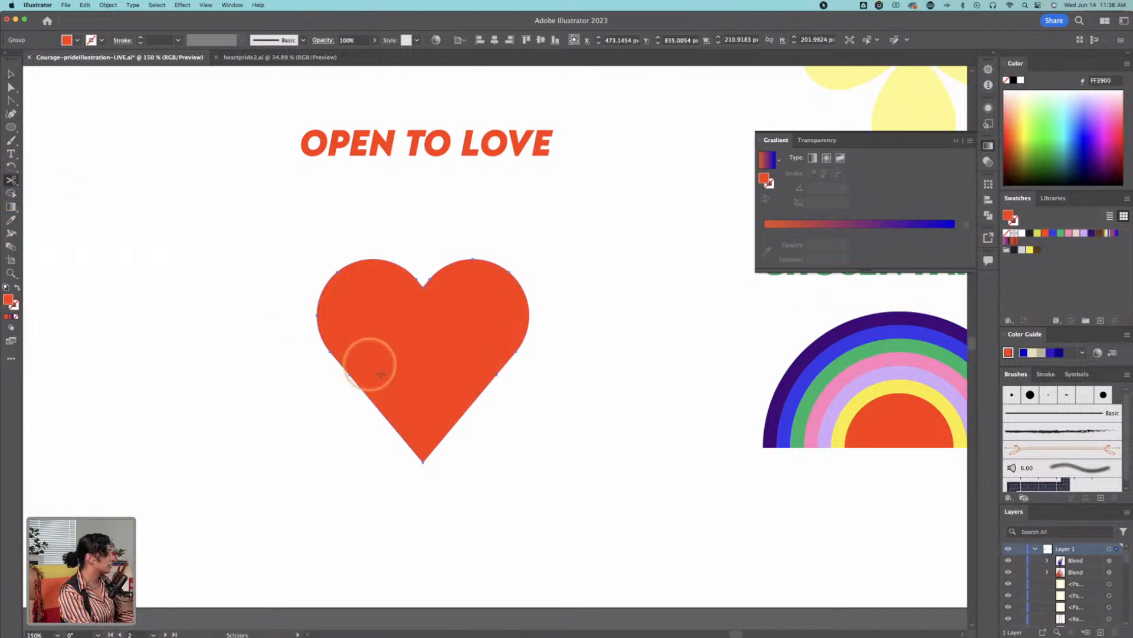
left_click(329, 351)
left_click(506, 352)
left_click(516, 353)
Step: Separate the heart's lower triangle from the lobes by moving it straight down, leaving a gap between the halves
key("v")
left_click(536, 354)
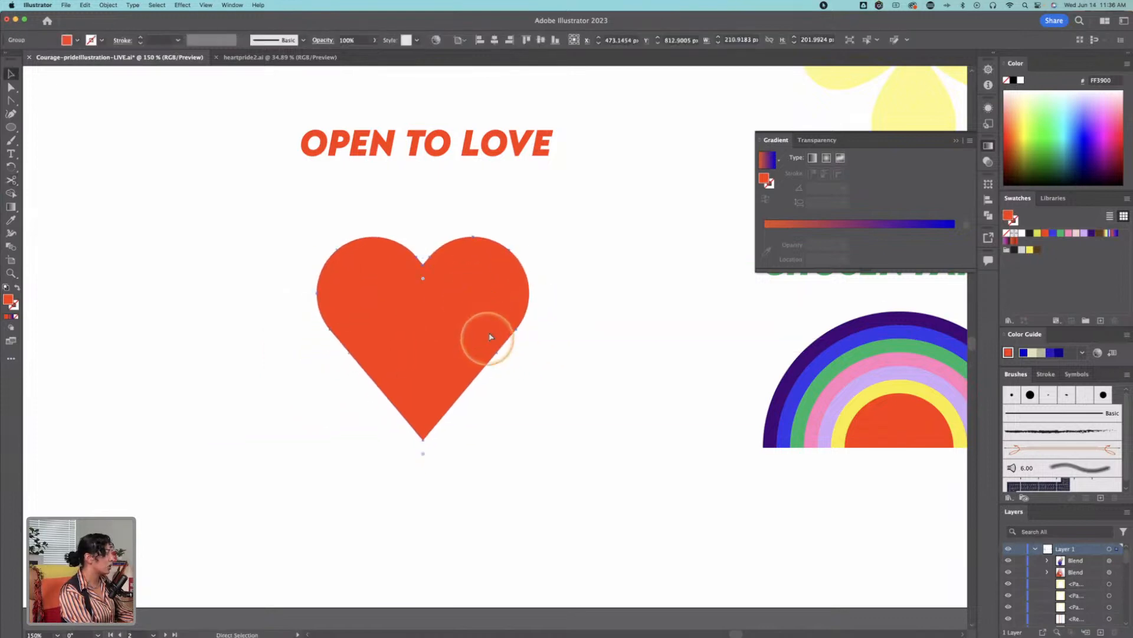
double_click(469, 375)
left_click_drag(476, 381, 463, 451)
double_click(534, 428)
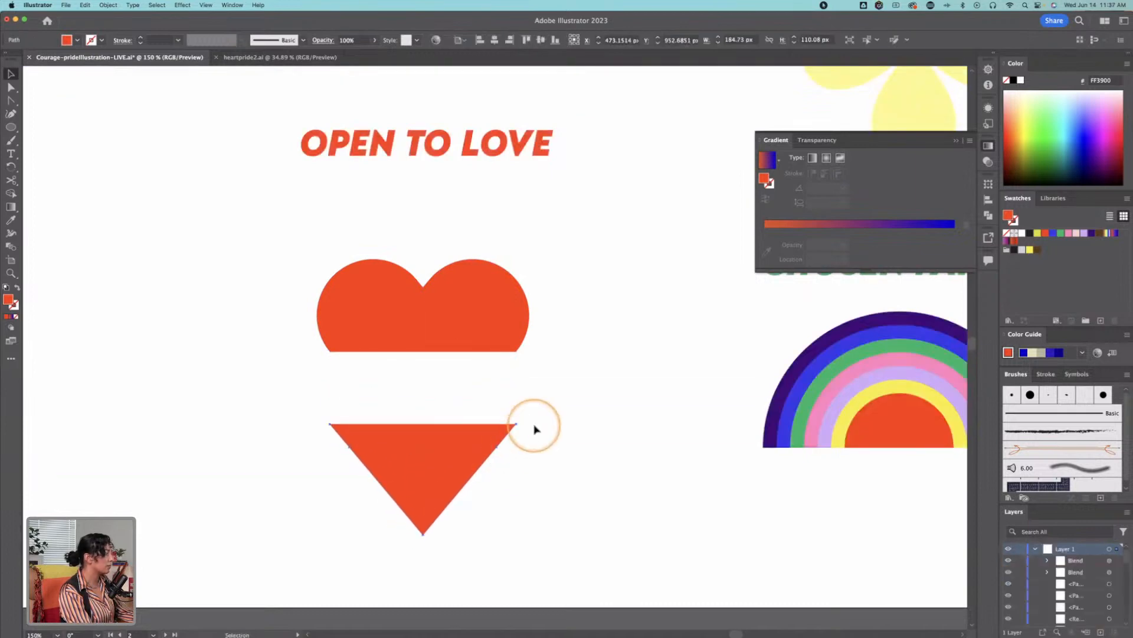
left_click(554, 343)
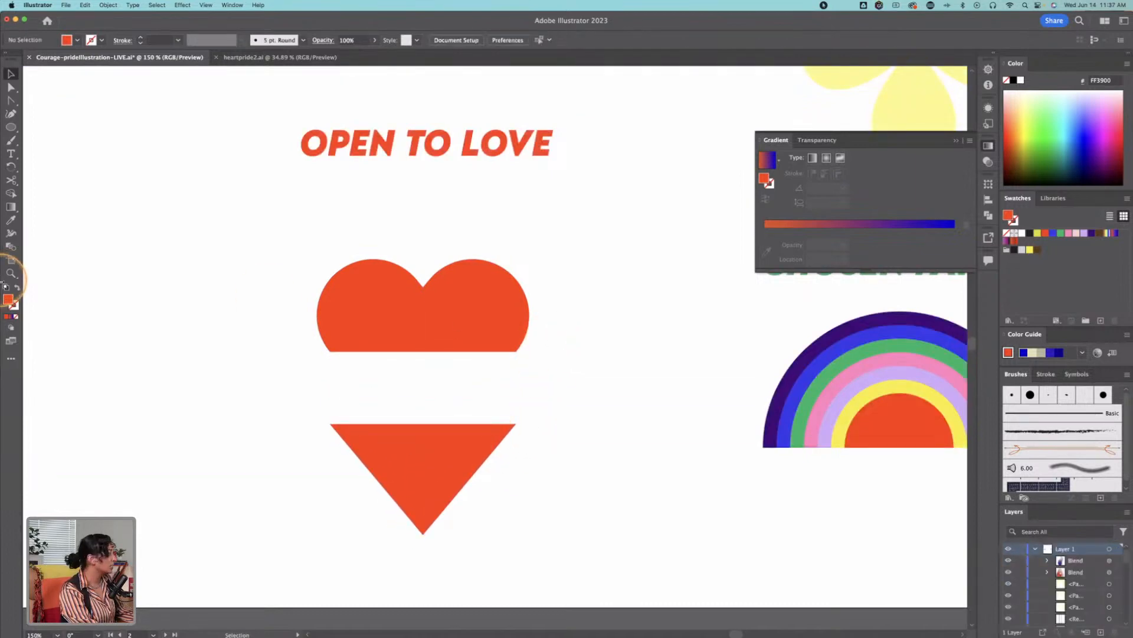
Step: Draw an ellipse about 185 by 18 px along the upper half's cut edge and fill it with the rainbow gradient swatch
left_click(11, 127)
left_click_drag(328, 351, 517, 367)
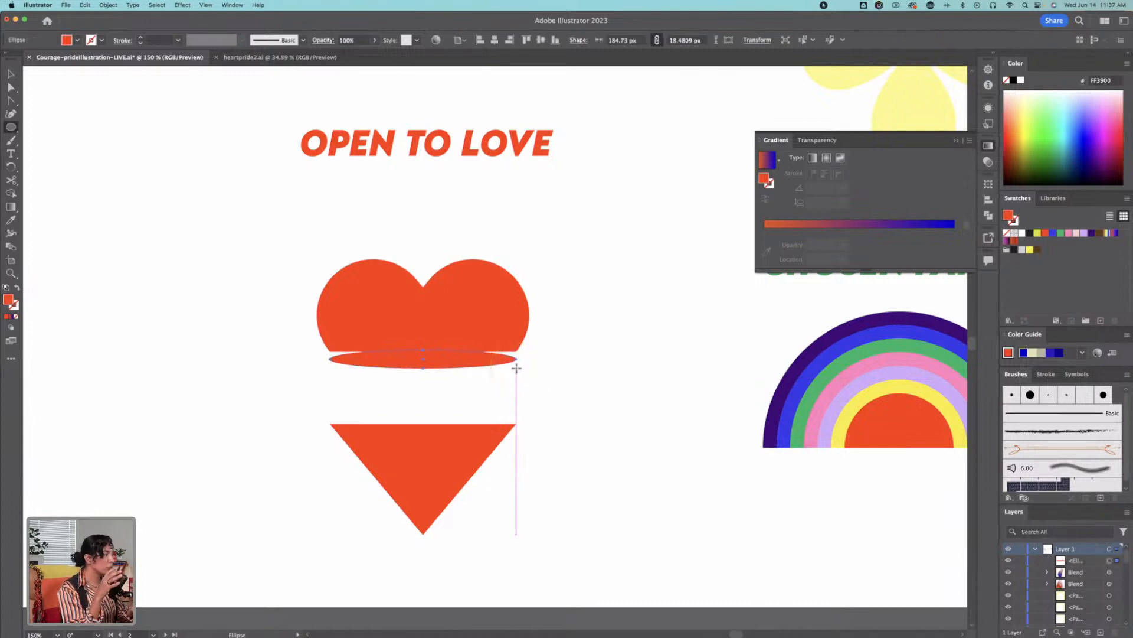
key("v")
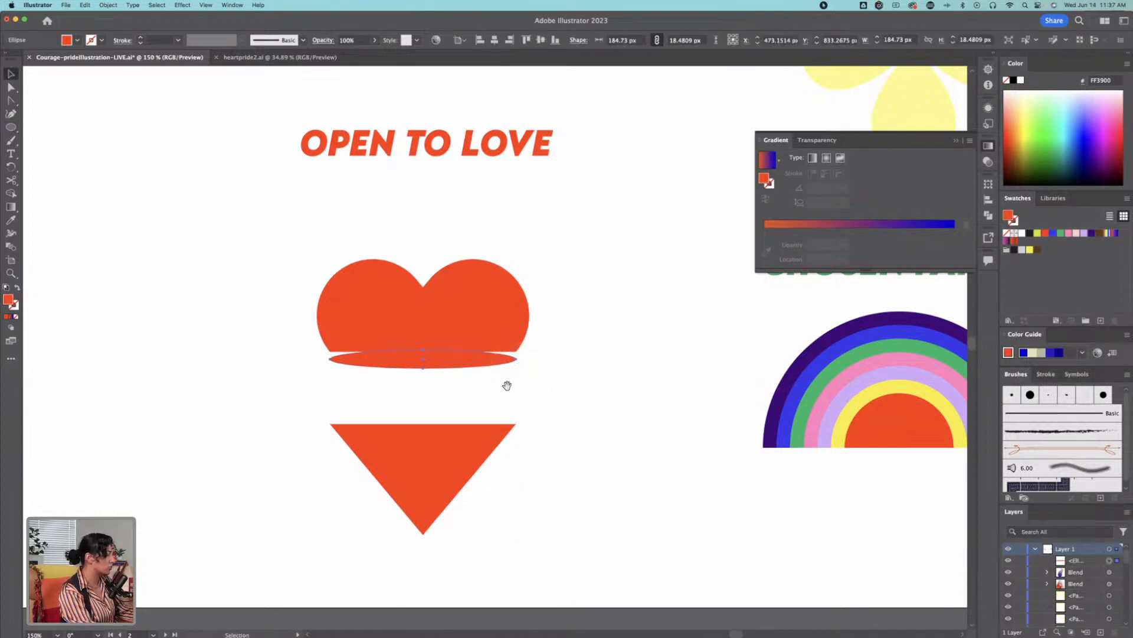
left_click_drag(518, 384, 392, 384)
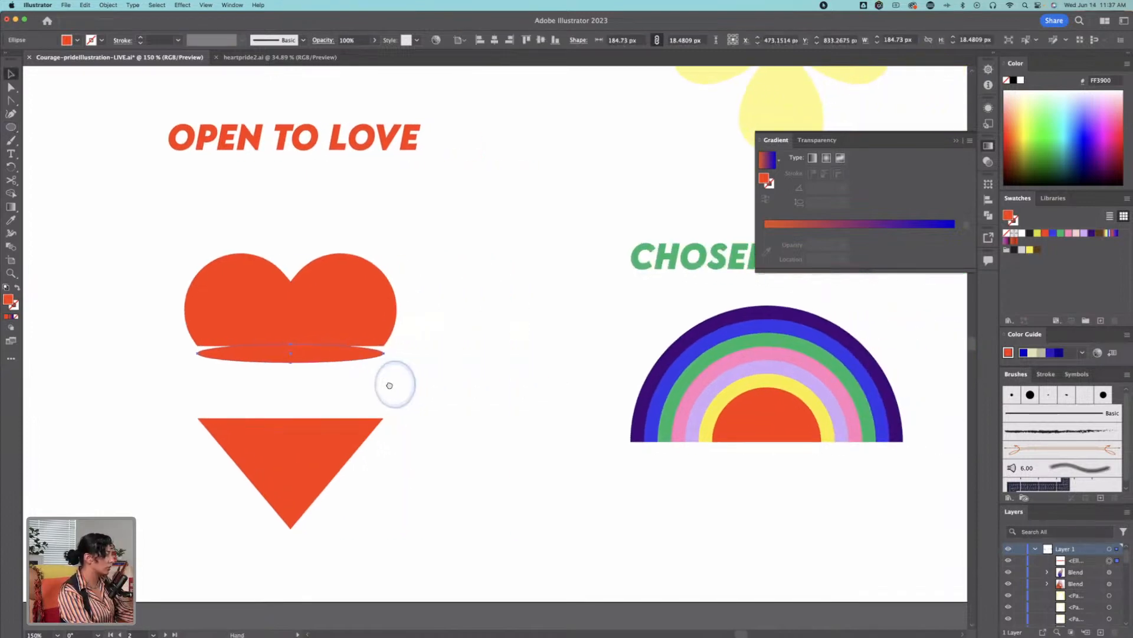
left_click(1108, 233)
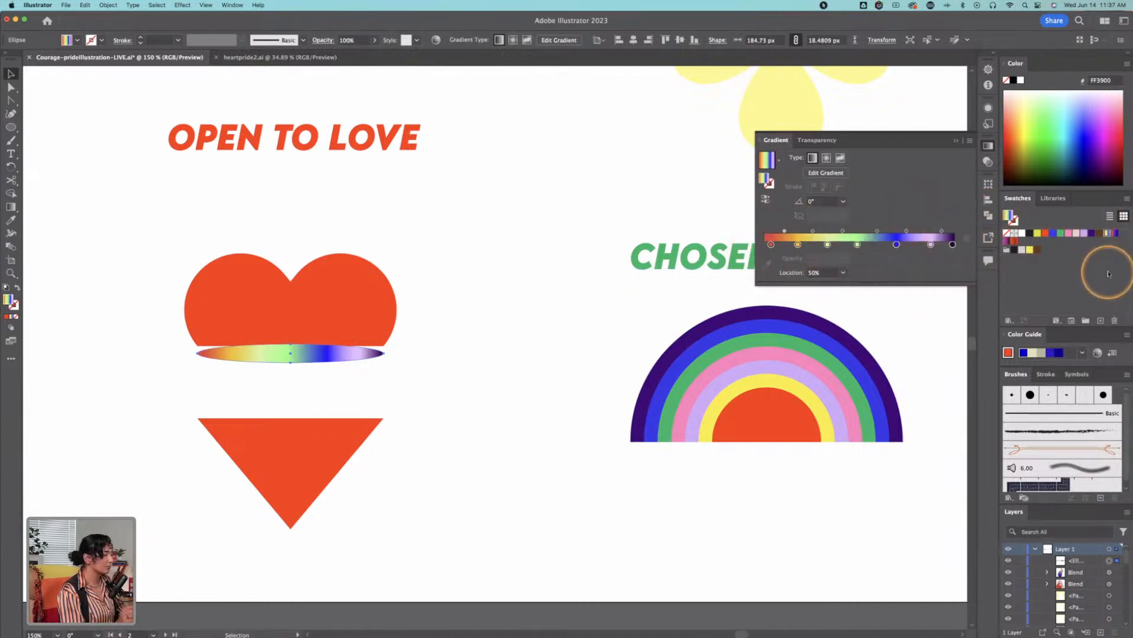
Step: Move the gradient ellipse up onto the upper half's cut edge and place a copy on the lower triangle's top edge
mouse_move(299, 357)
left_mouse_down()
mouse_move(303, 330)
mouse_move(299, 346)
left_mouse_up()
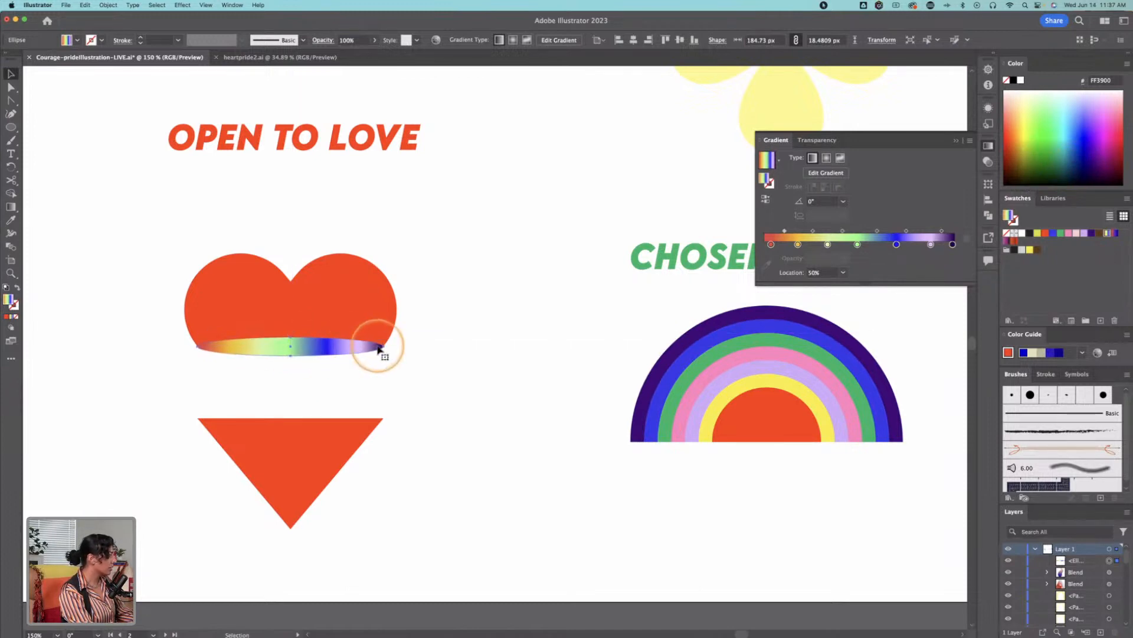
key("z")
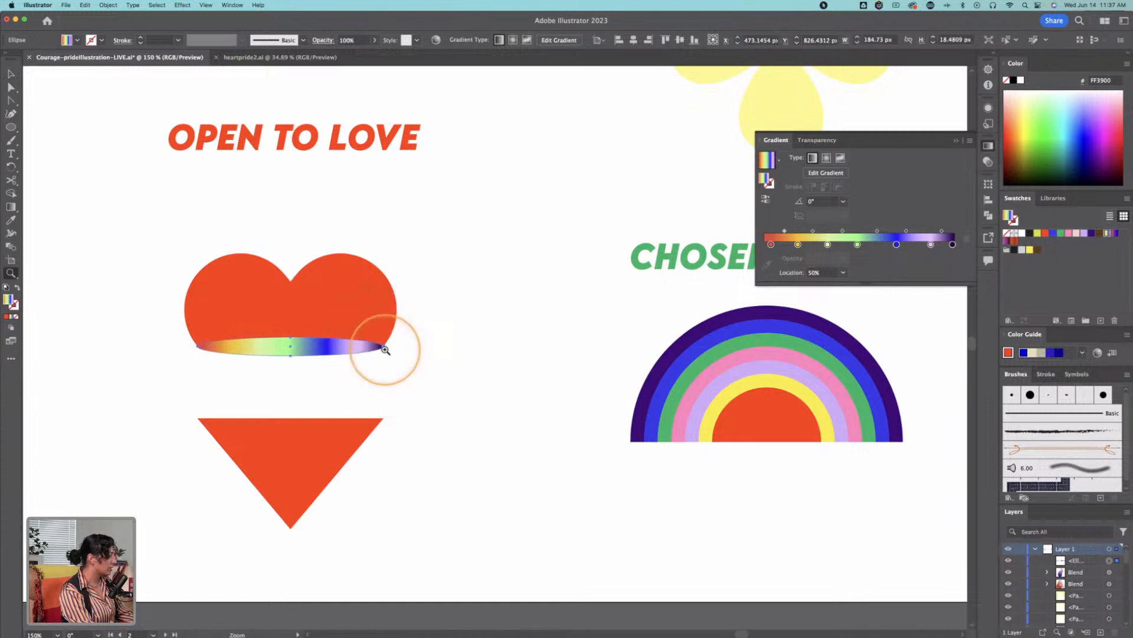
key("v")
left_click_drag(323, 343, 323, 341)
left_click(419, 360)
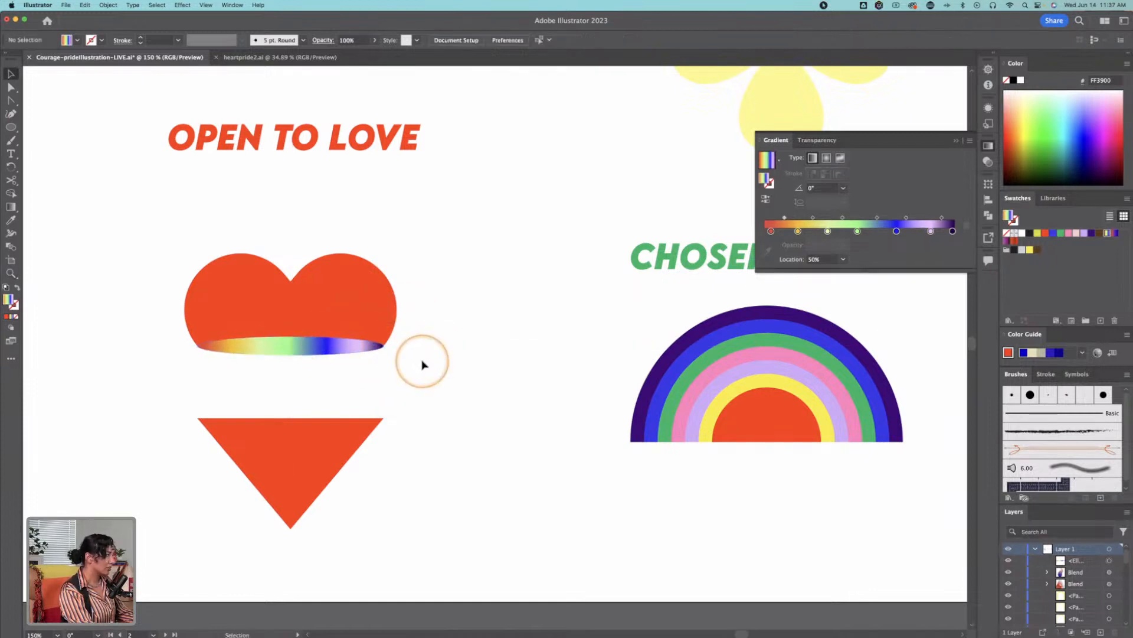
left_click_drag(283, 346, 285, 419)
left_click(438, 422)
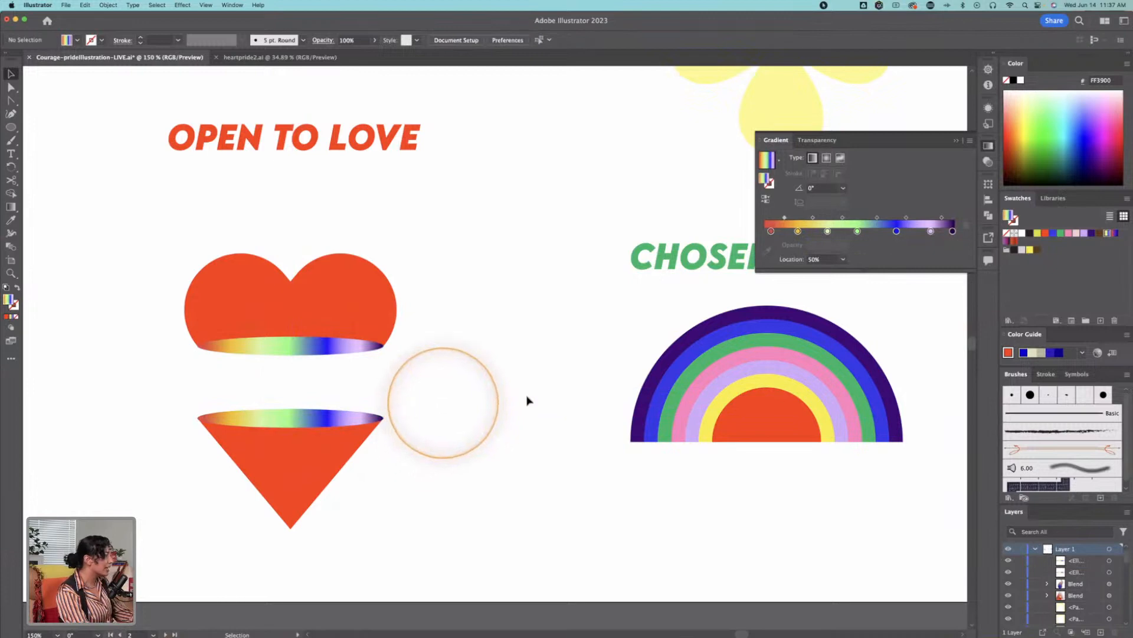
Step: Try to round the heart's corners together, including the cleft between the lobes, and undo the rounding
key("space")
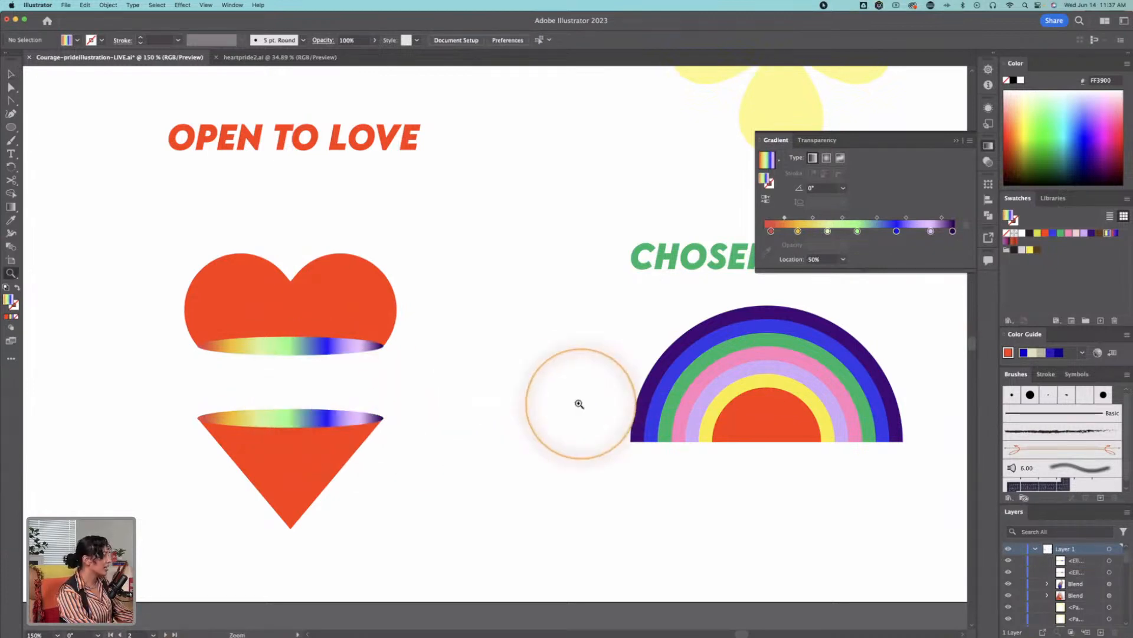
left_click_drag(456, 399, 650, 362)
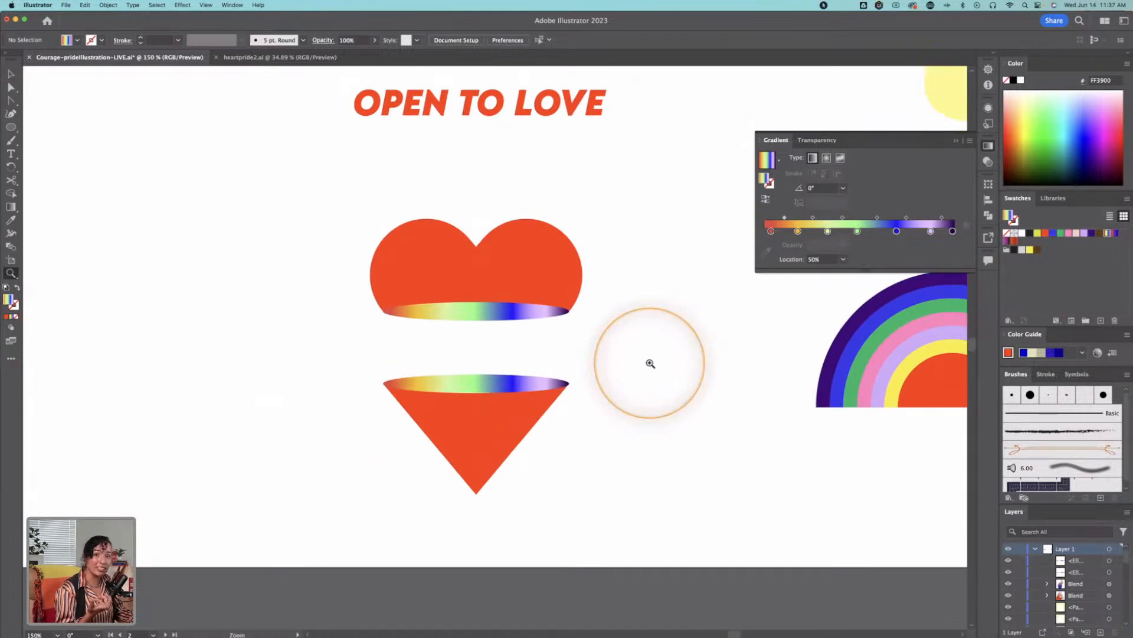
key("v")
left_click(513, 442)
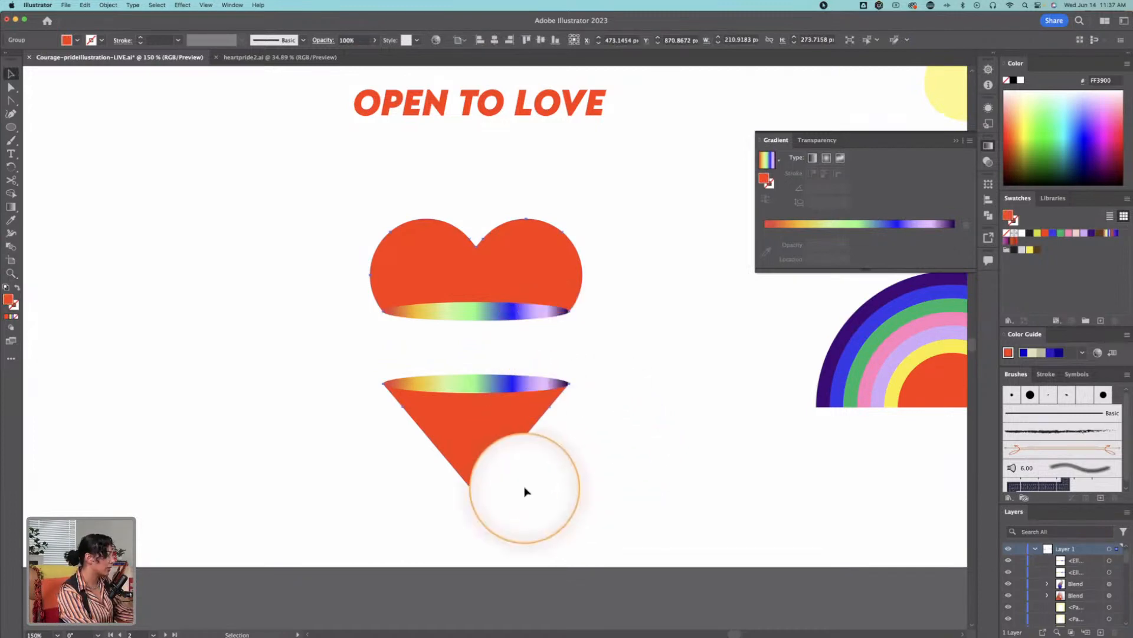
key("a")
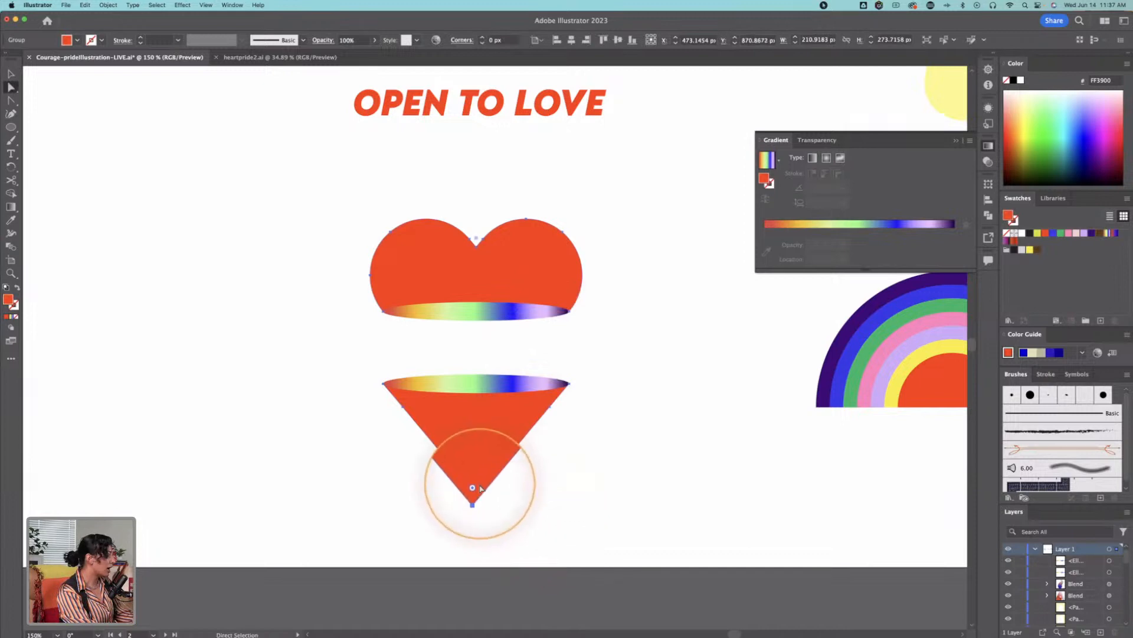
left_click_drag(477, 486, 487, 440)
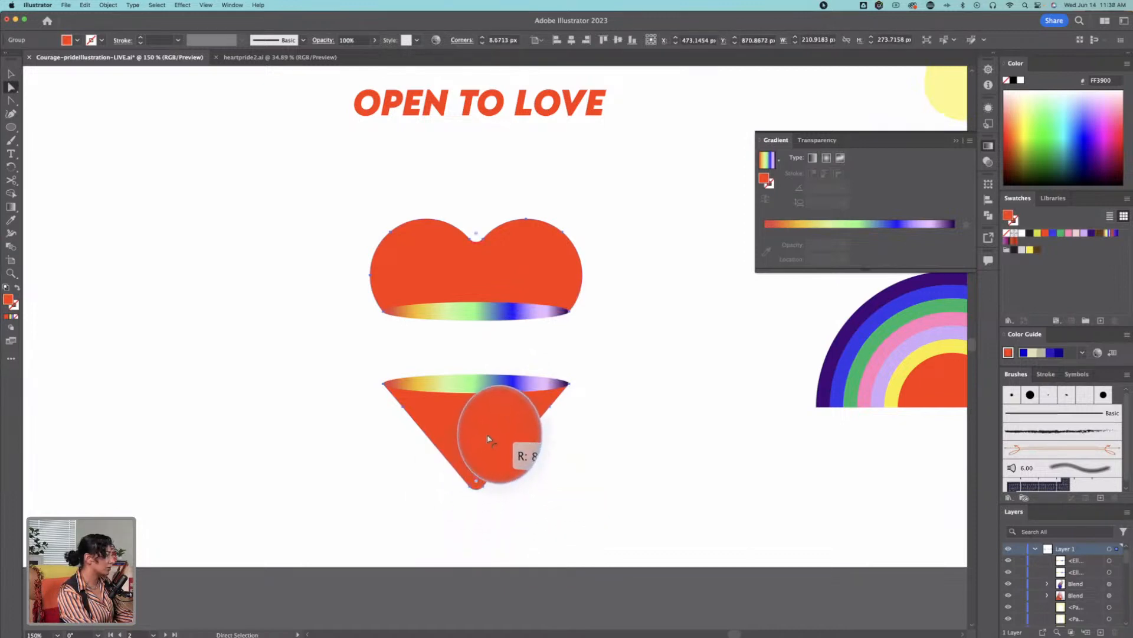
left_click(809, 430)
key("v")
key("a")
left_click(526, 512)
key("super+z")
Step: Round only the bottom tip of the heart's lower piece into a wide, soft curve
left_click(525, 514)
left_click_drag(477, 492, 484, 443)
left_click(669, 440)
Step: Examine the finished COURAGE illustration for reference and return to the empty JOURNEY area on the icon artboard
key("z")
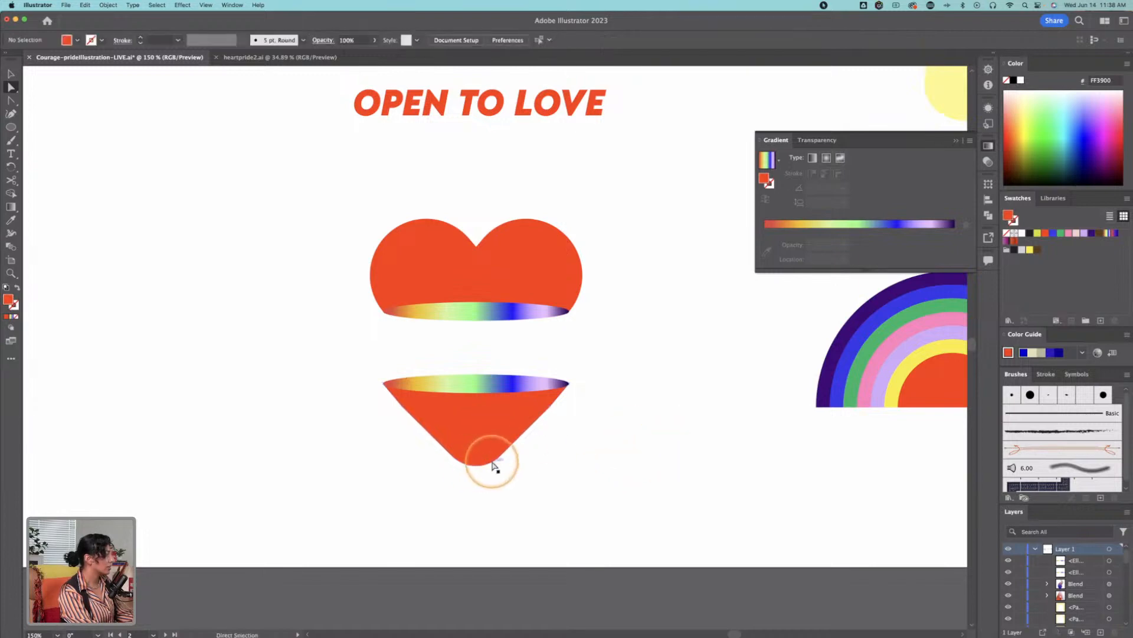
left_click(399, 412, "alt")
left_click(399, 411, "alt")
key("space")
left_click_drag(323, 410, 915, 458)
left_click_drag(405, 399, 995, 348)
left_click_drag(264, 344, 812, 440)
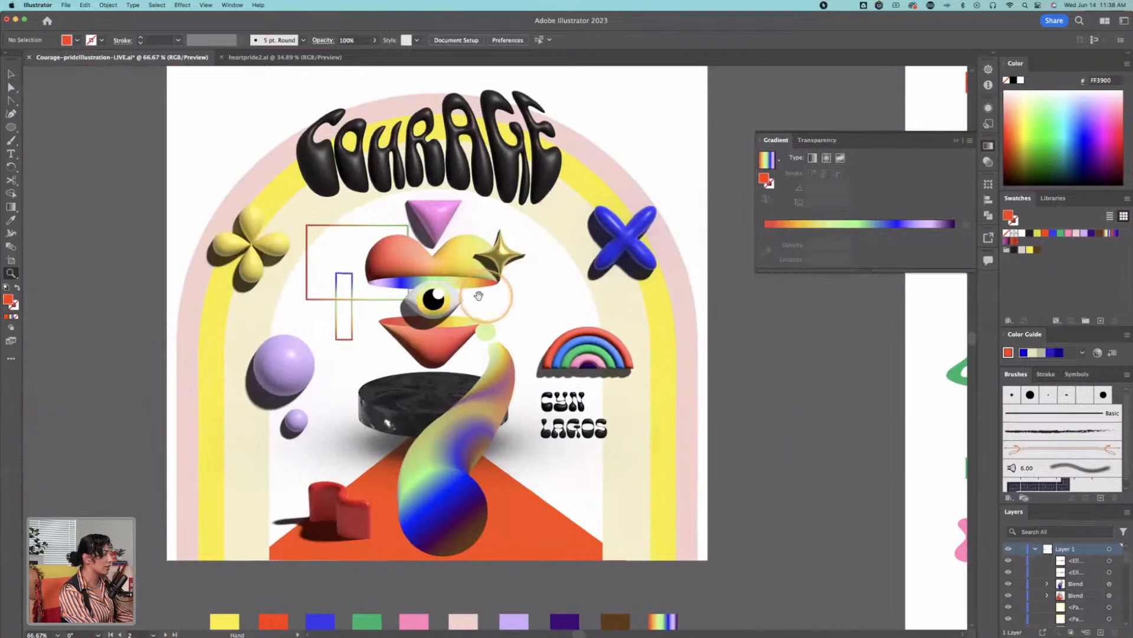
left_click_drag(720, 303, 133, 328)
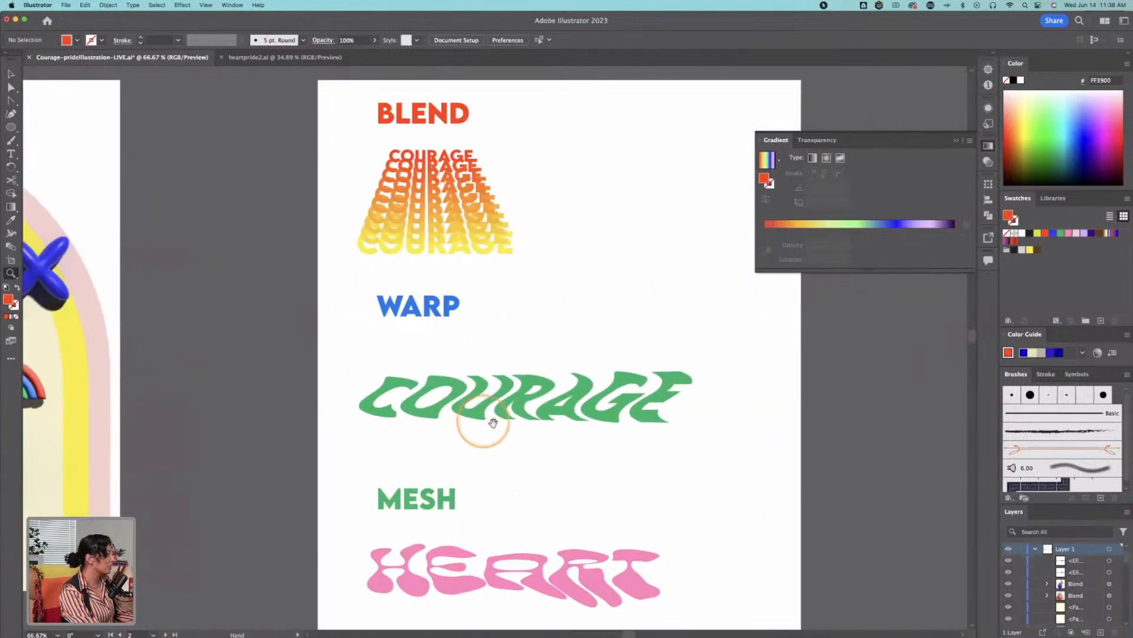
left_click_drag(471, 417, 96, 369)
left_click_drag(661, 362, 3, 349)
left_click_drag(437, 360, 6, 395)
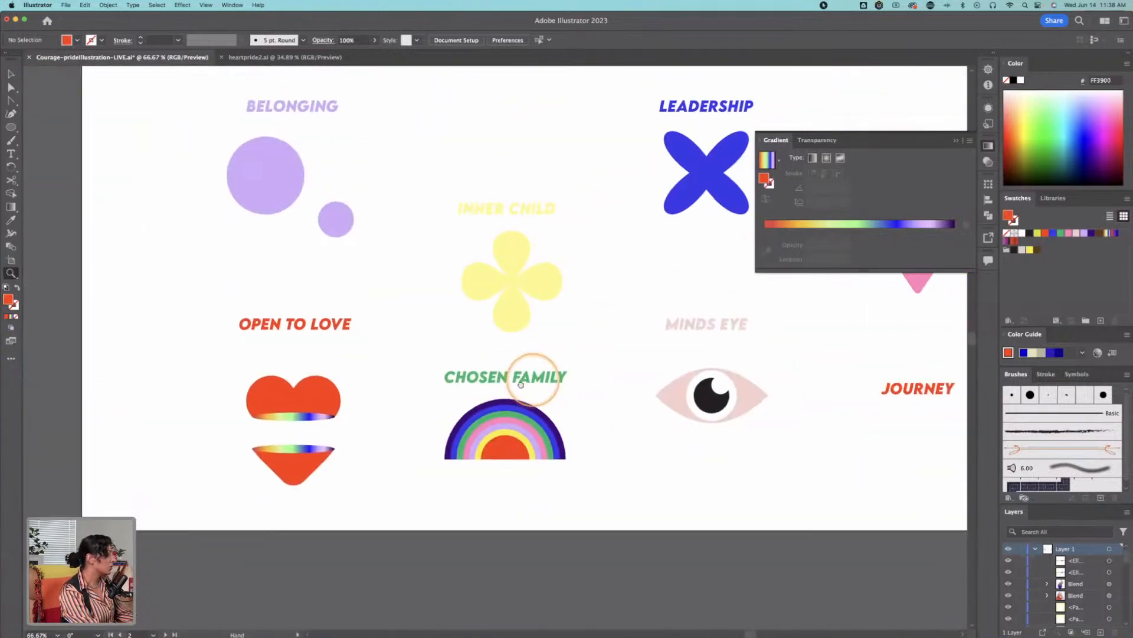
left_click_drag(531, 374, 461, 407)
left_click_drag(703, 397, 536, 461)
left_click_drag(436, 435, 417, 416)
key("p")
left_click(518, 511)
key("super+z")
Step: Draw a four-point wavy line about 320 by 68 px below JOURNEY with the Curvature tool, with a red stroke and no fill
left_click(11, 113)
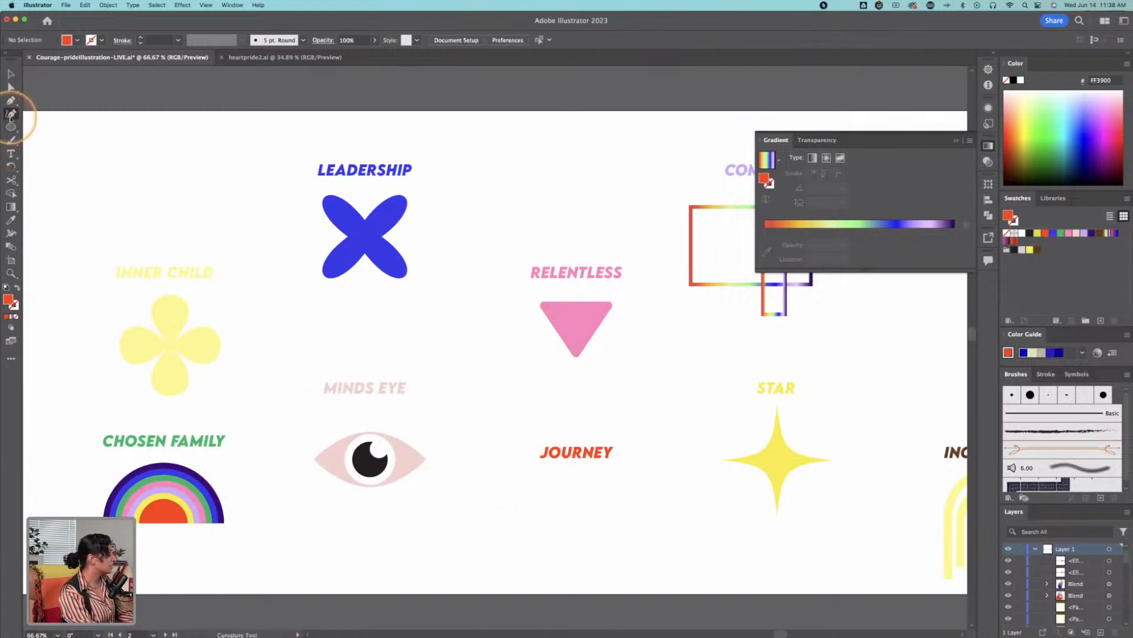
left_click(520, 507)
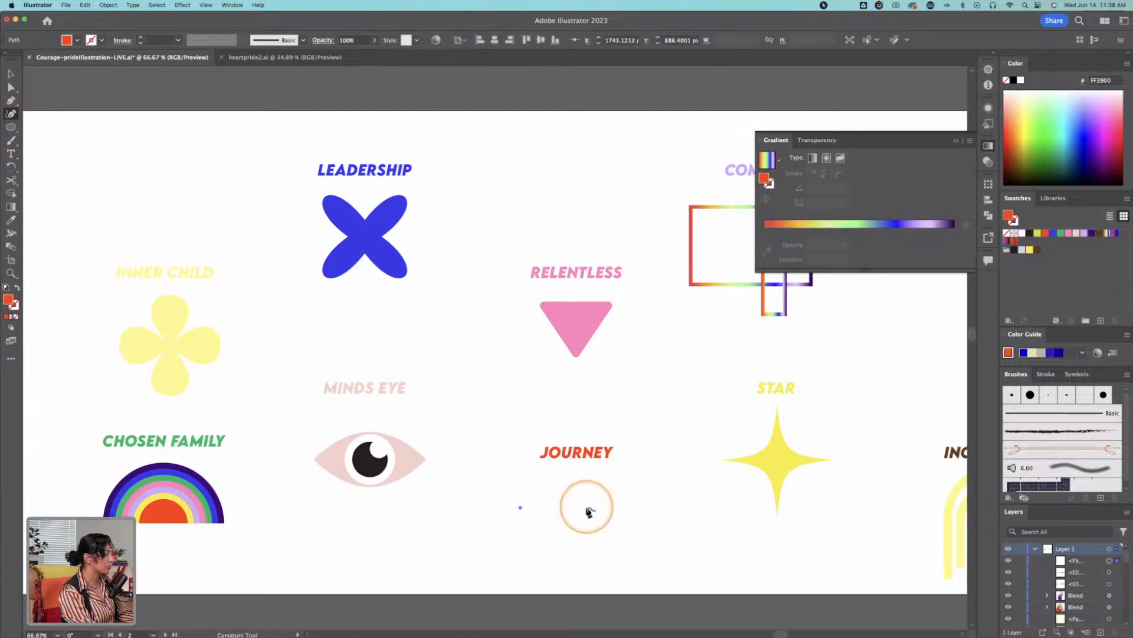
left_click(594, 507)
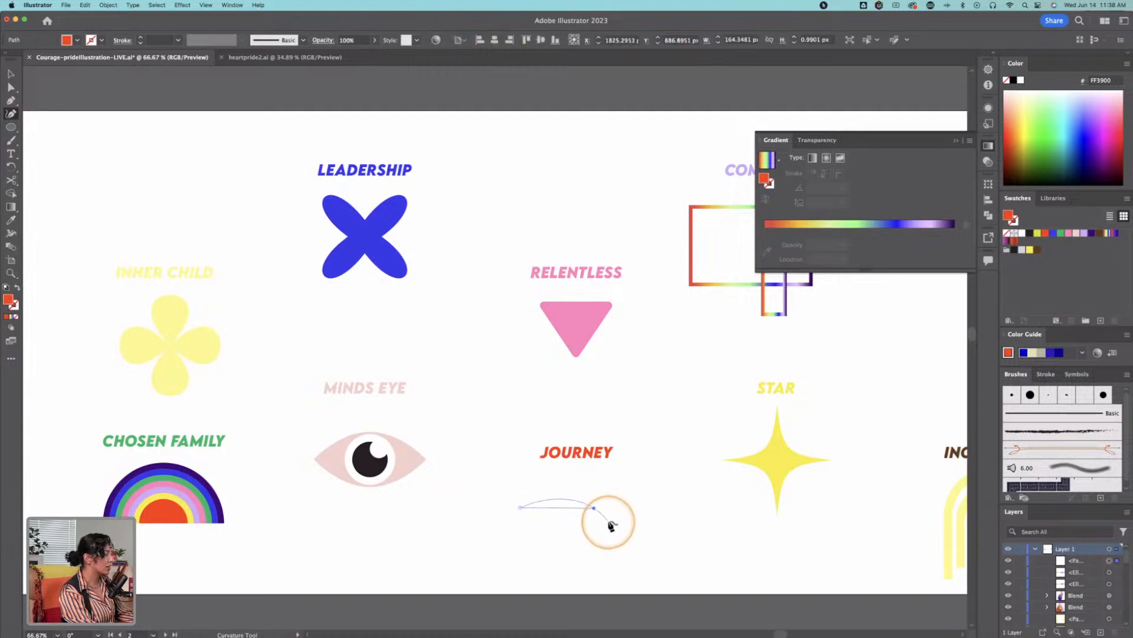
left_click(618, 528)
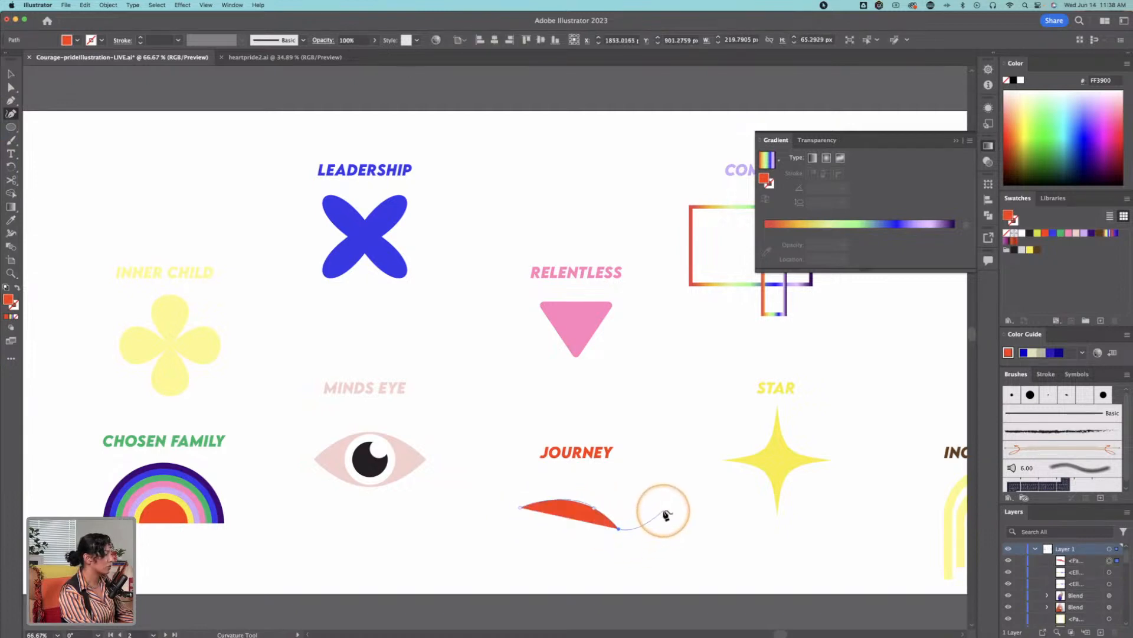
left_click(666, 514)
key("shift+x")
key("Escape")
key("v")
left_click(605, 521)
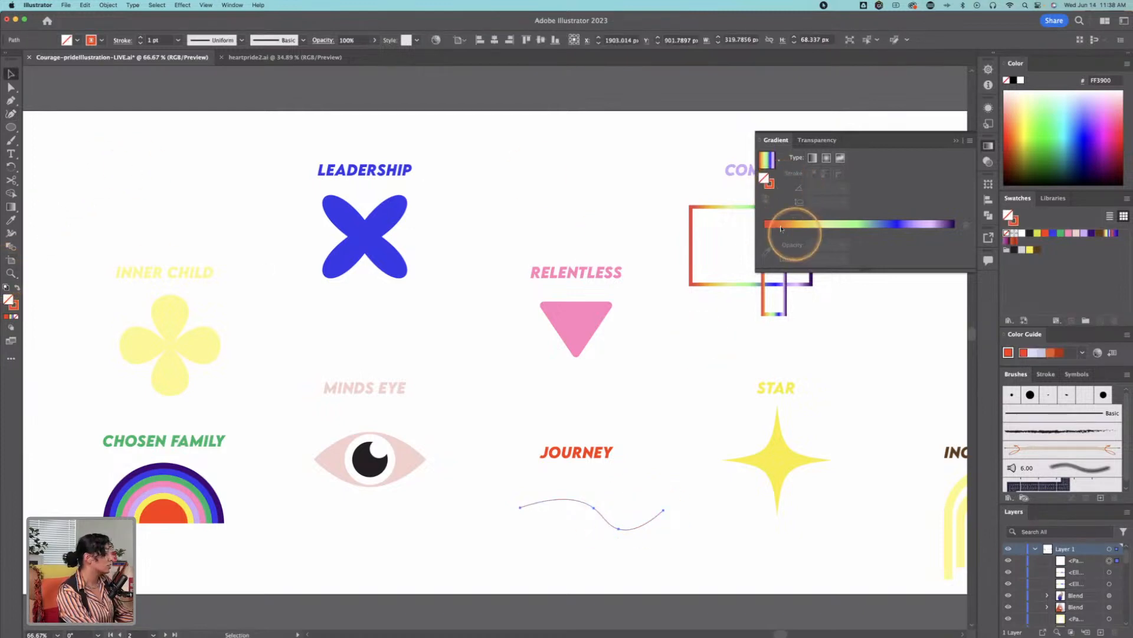
Step: Set the stroke weight of the JOURNEY wavy line to 12 pt
left_click(1016, 225)
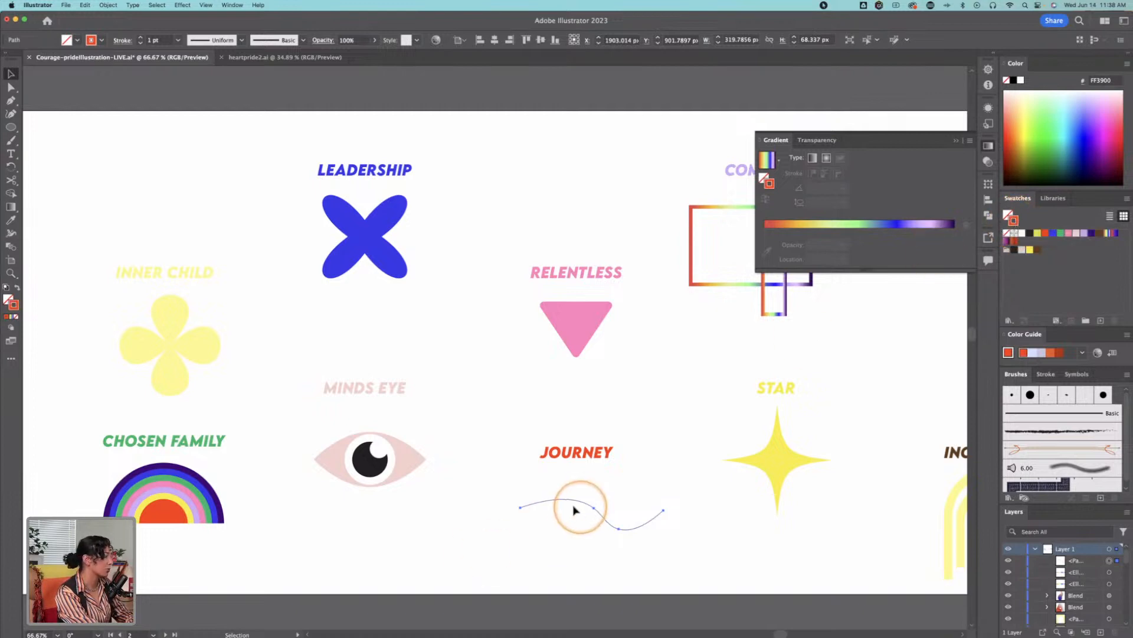
left_click(140, 38)
left_click(140, 37)
left_click(141, 38)
left_click(141, 38)
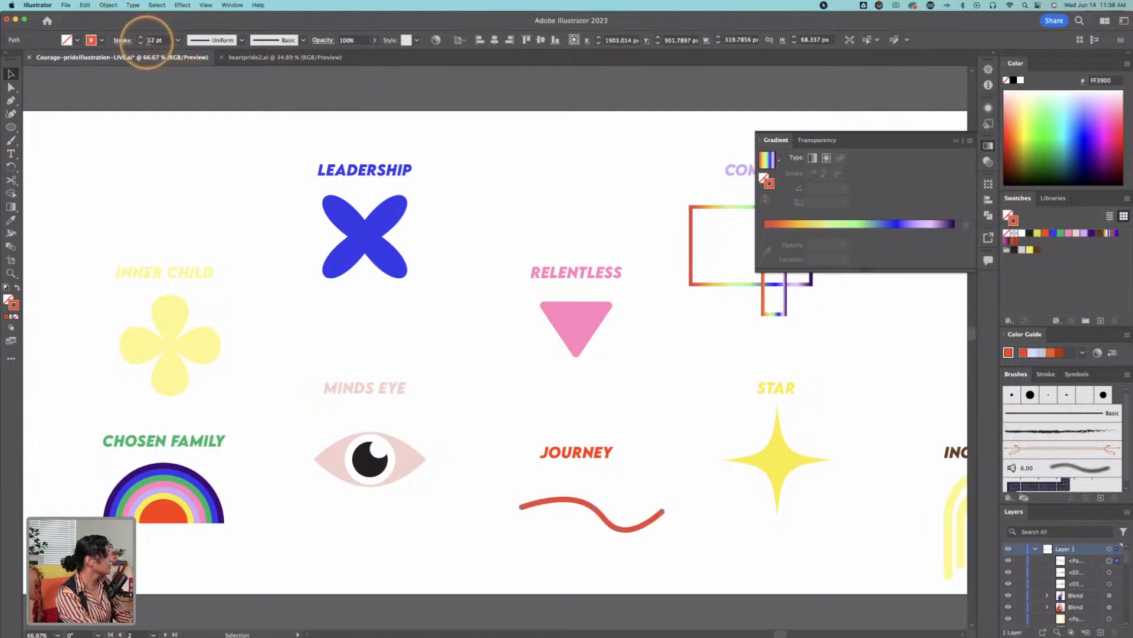
Step: Give the wavy line round caps and round joins, and center it beneath the JOURNEY heading
left_click(123, 41)
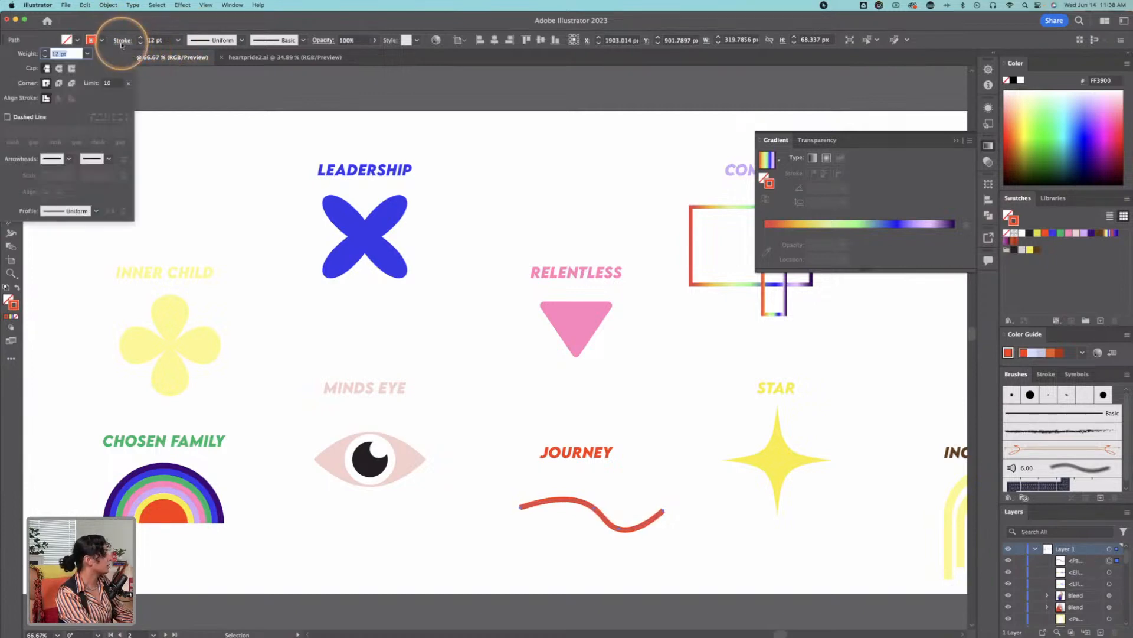
left_click(58, 69)
left_click(58, 83)
left_click(650, 440)
left_click_drag(681, 421, 630, 438)
mouse_move(539, 528)
left_mouse_down()
mouse_move(519, 524)
mouse_move(528, 521)
left_mouse_up()
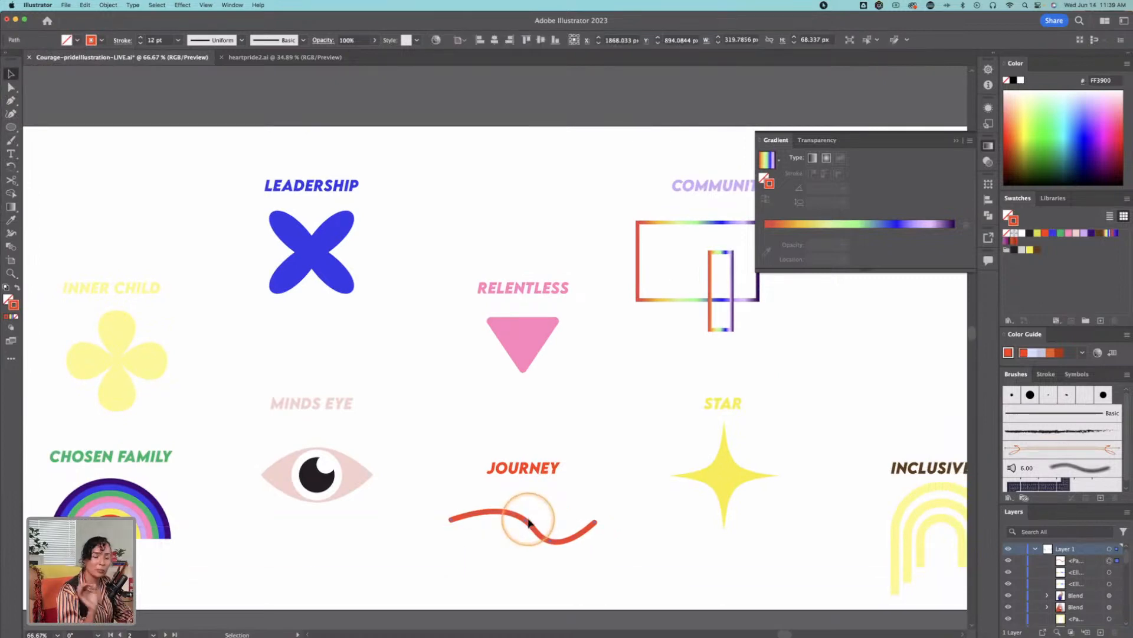
Step: Look over the neighboring icons around the MINDS EYE and save the illustration file
left_click_drag(354, 463, 683, 463)
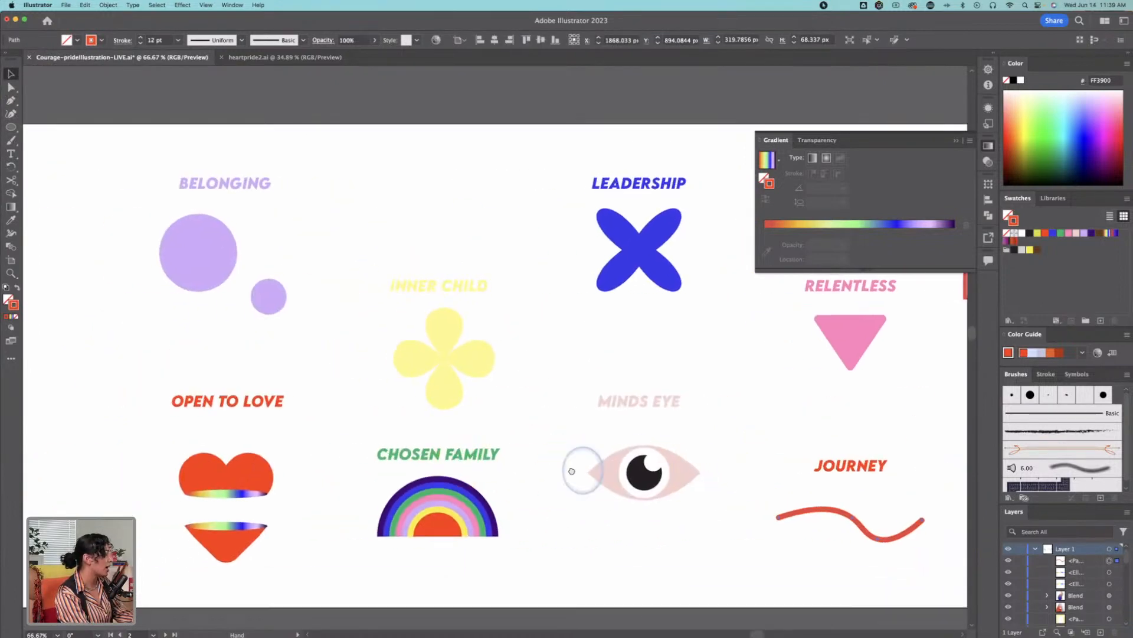
left_click_drag(589, 473, 340, 454)
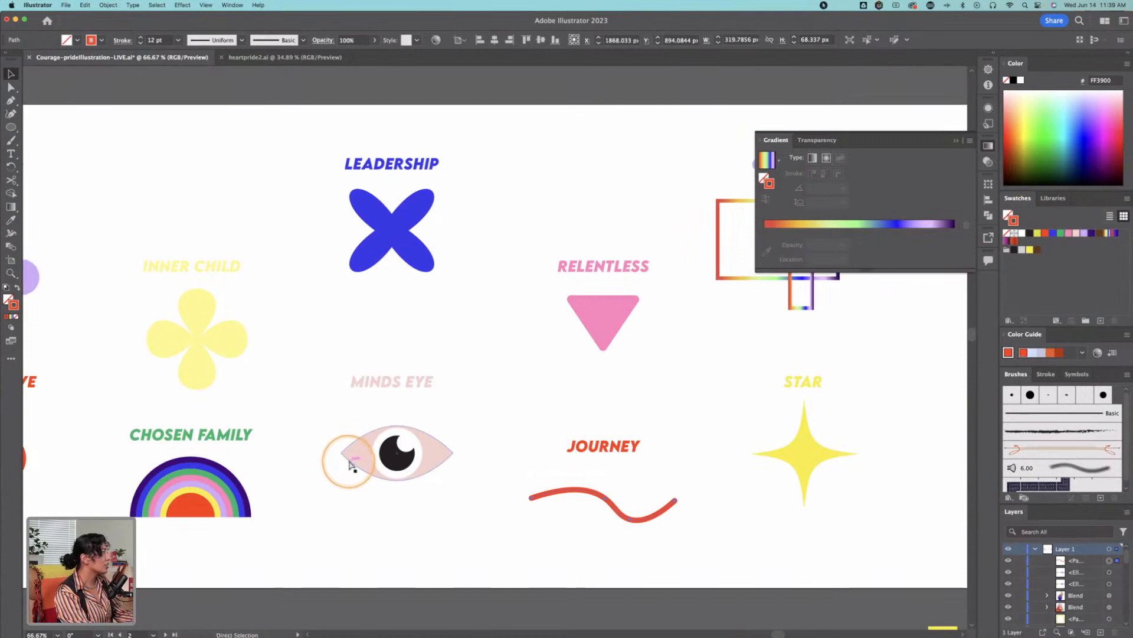
key("super+s")
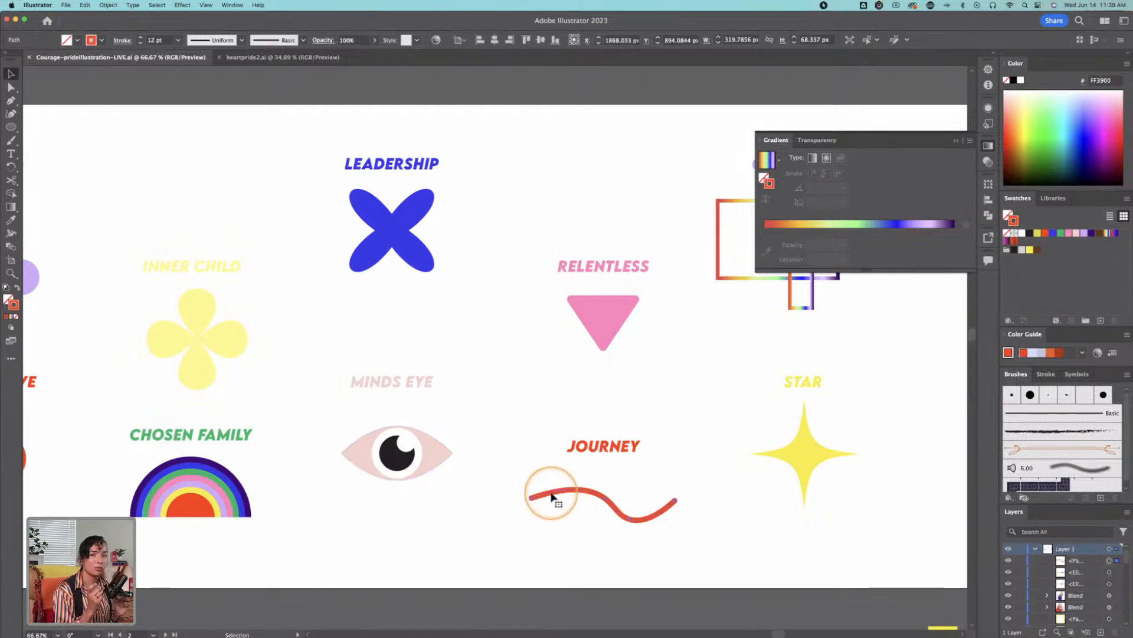
Step: Reopen the JOURNEY line's stroke options to review its cap and corner settings
left_click(123, 41)
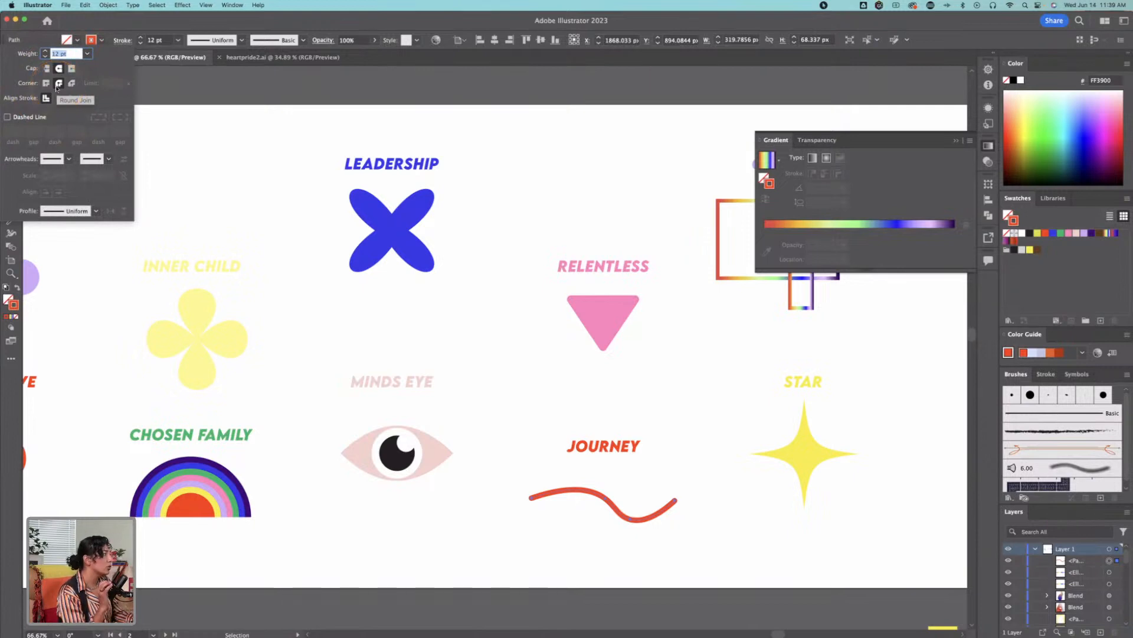
Step: Slightly adjust the corner rounding of the pink triangle under the RELENTLESS heading
key("z")
left_click(635, 313)
left_click(503, 325)
key("a")
left_click(480, 342)
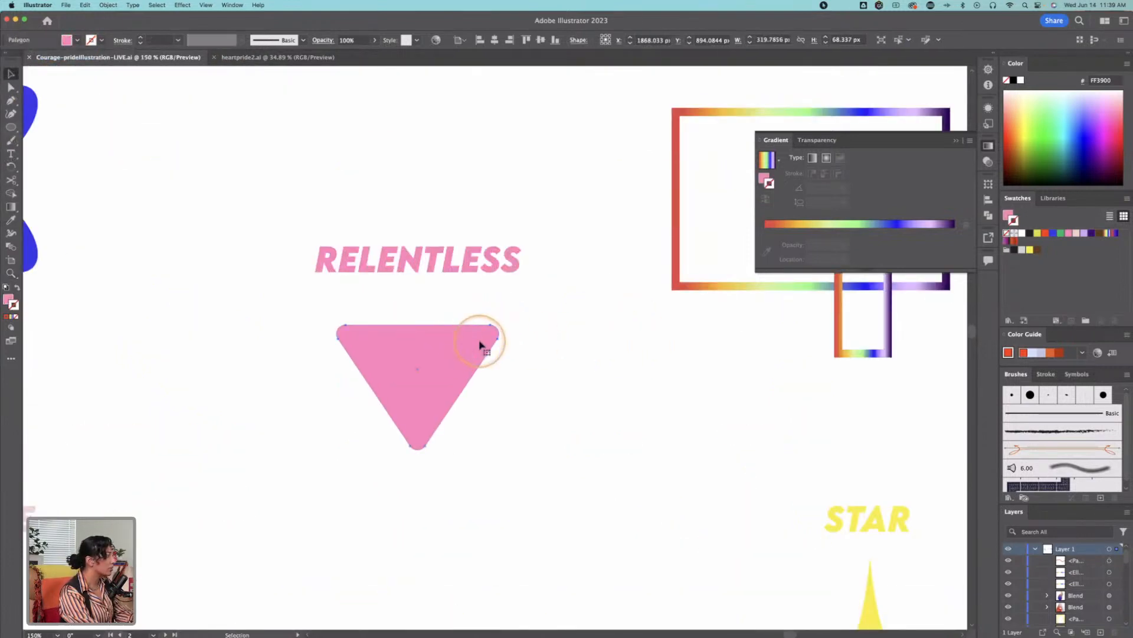
mouse_move(493, 337)
left_mouse_down()
mouse_move(625, 295)
mouse_move(485, 330)
mouse_move(523, 331)
mouse_move(496, 338)
left_mouse_up()
left_click(594, 324)
key("z")
left_click(481, 408, "alt")
left_click_drag(511, 420, 625, 384)
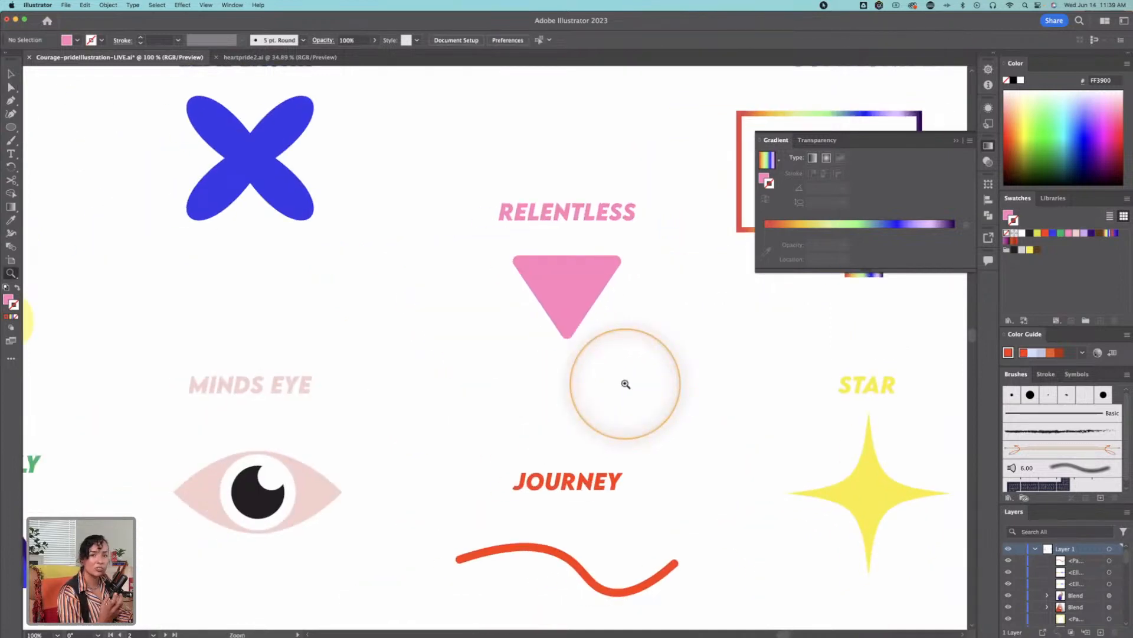
Step: Collapse the floating Gradient settings so the icons beneath them are unobstructed
key("v")
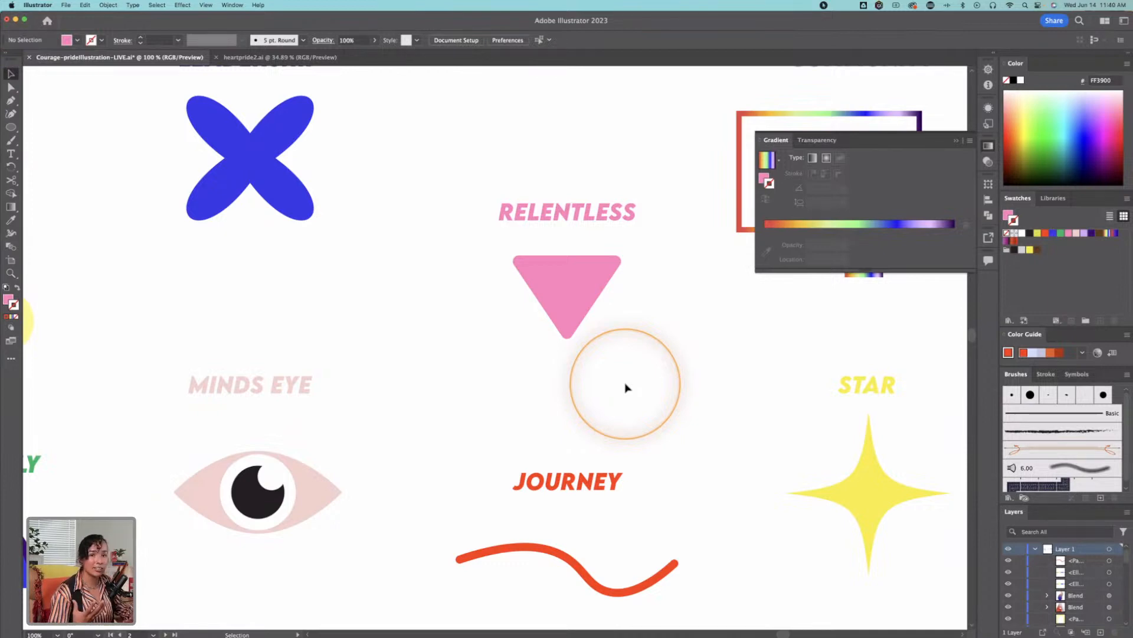
left_click_drag(549, 309, 734, 277)
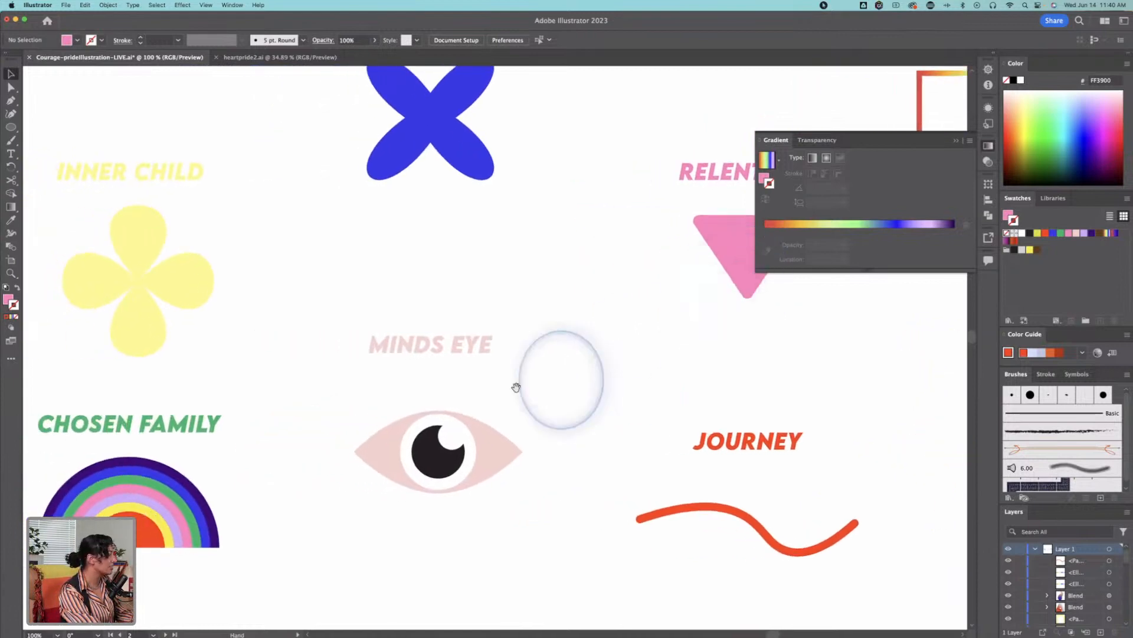
key("z")
left_click(337, 412, "alt")
left_click_drag(556, 391, 599, 480)
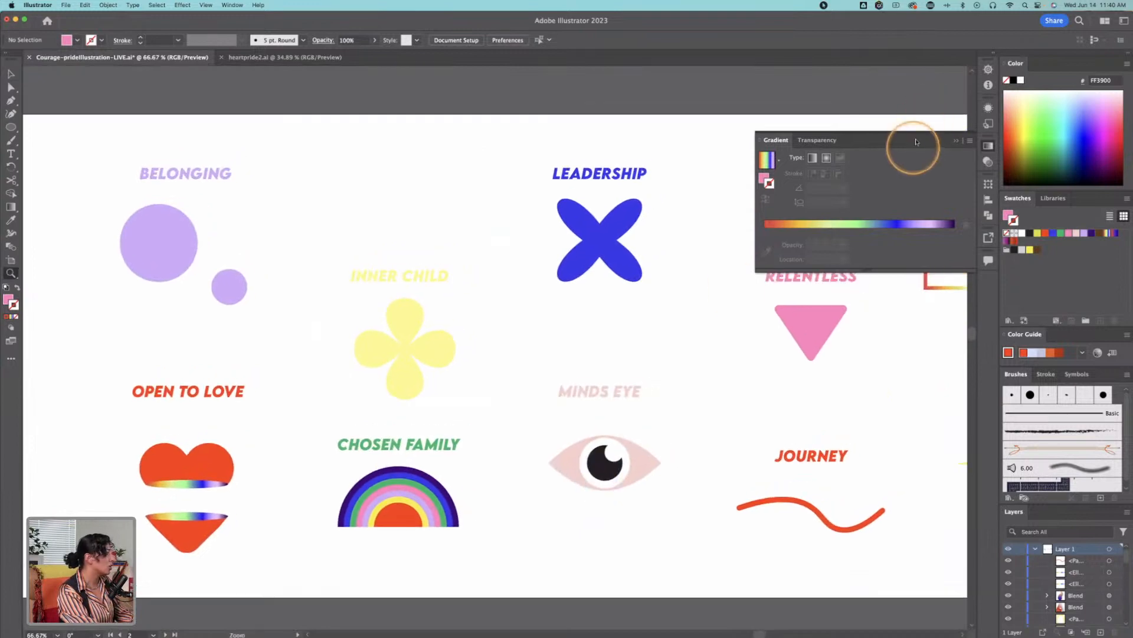
left_click(956, 140)
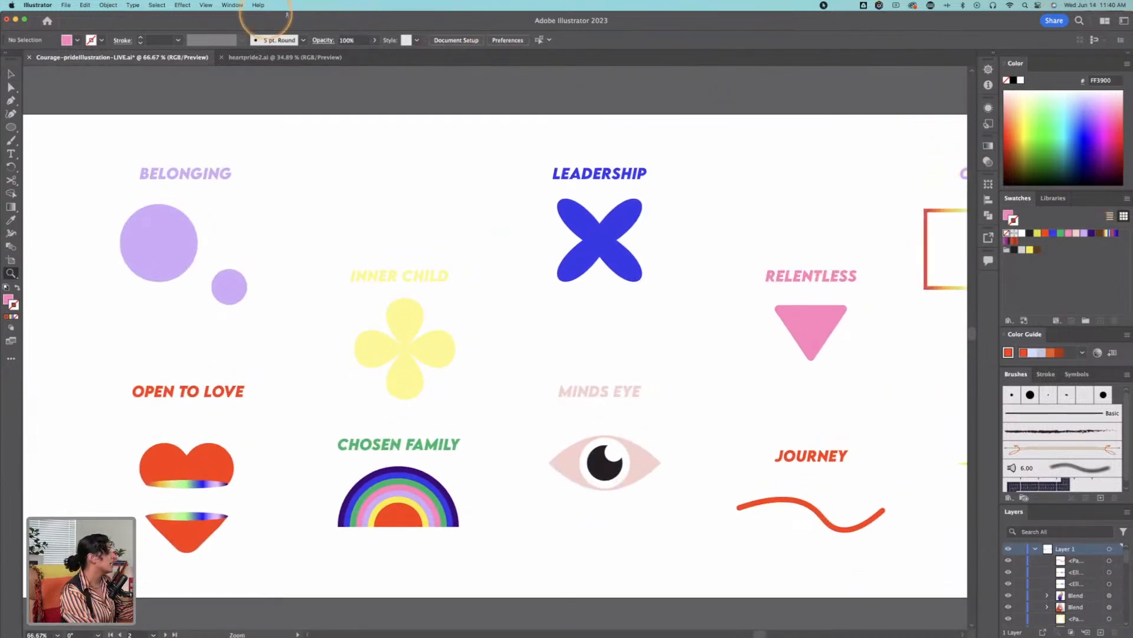
Step: Bring up the 3D and Materials settings
left_click(231, 5)
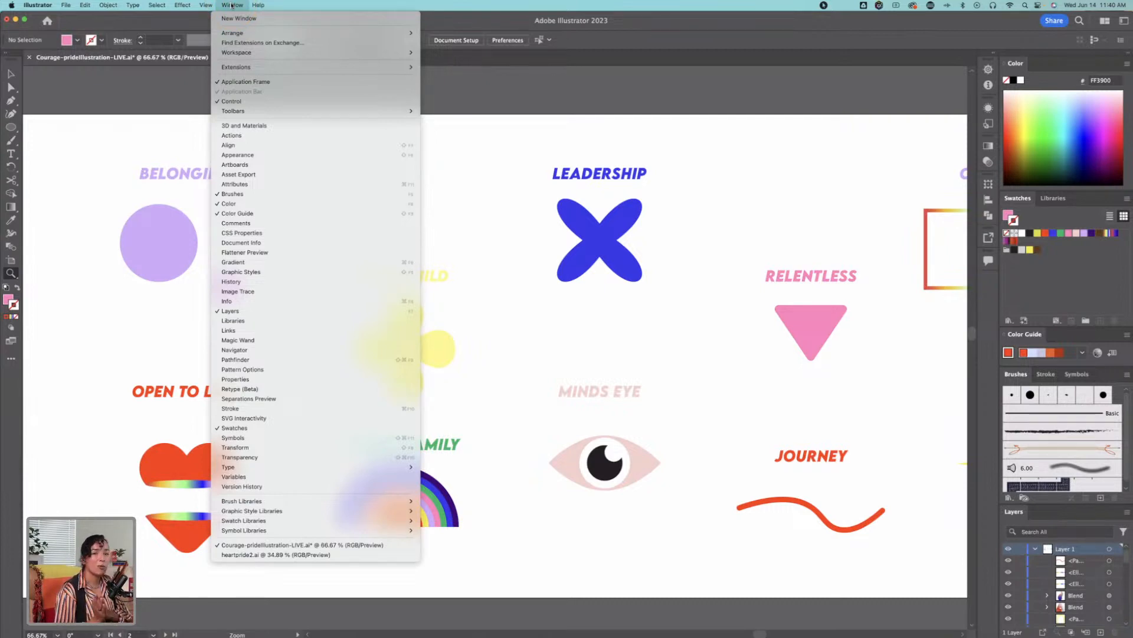
left_click(258, 53)
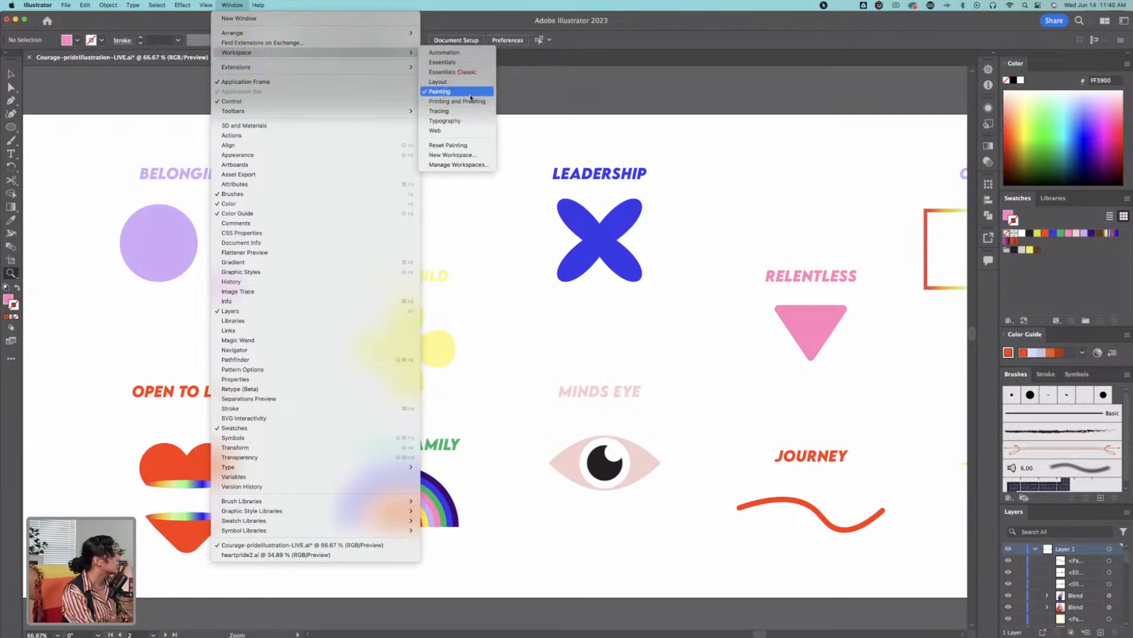
left_click(337, 55)
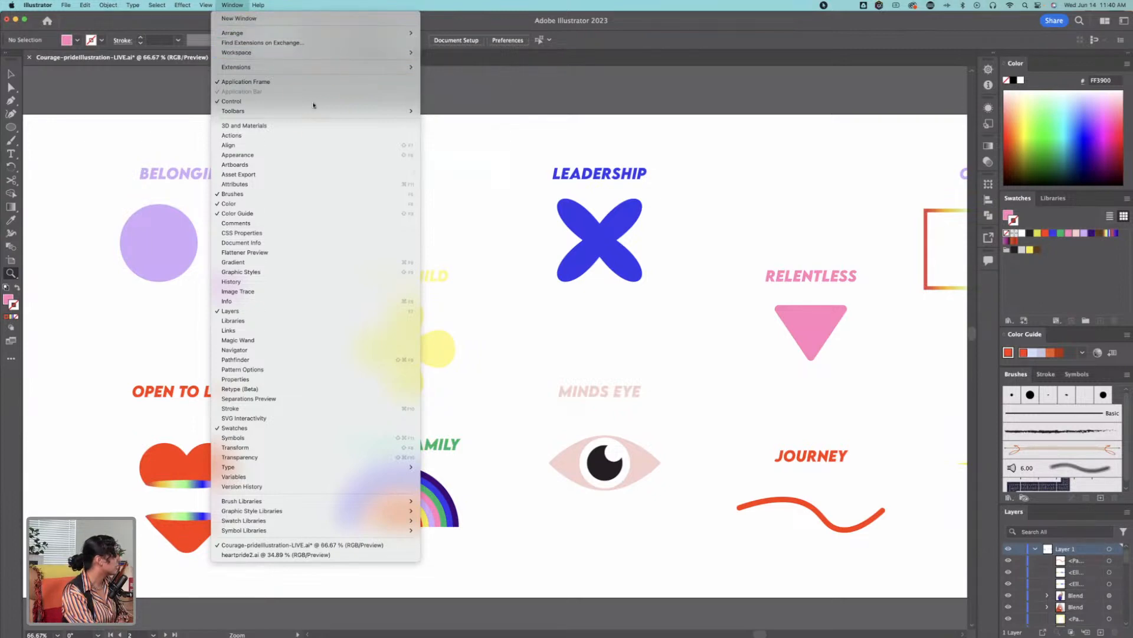
left_click(309, 124)
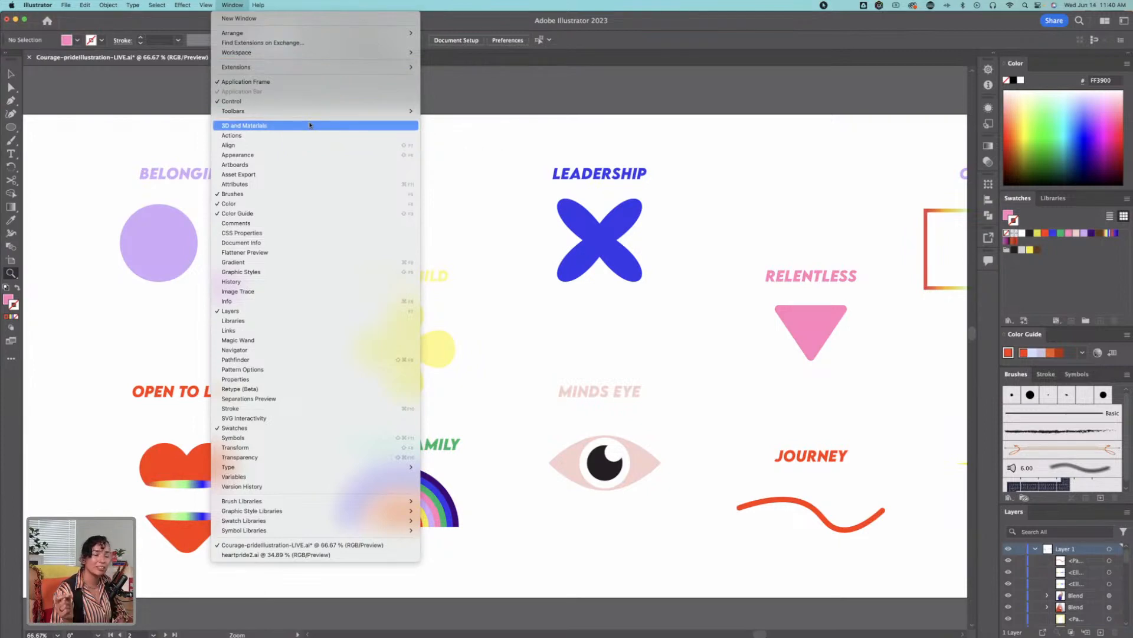
left_click(305, 124)
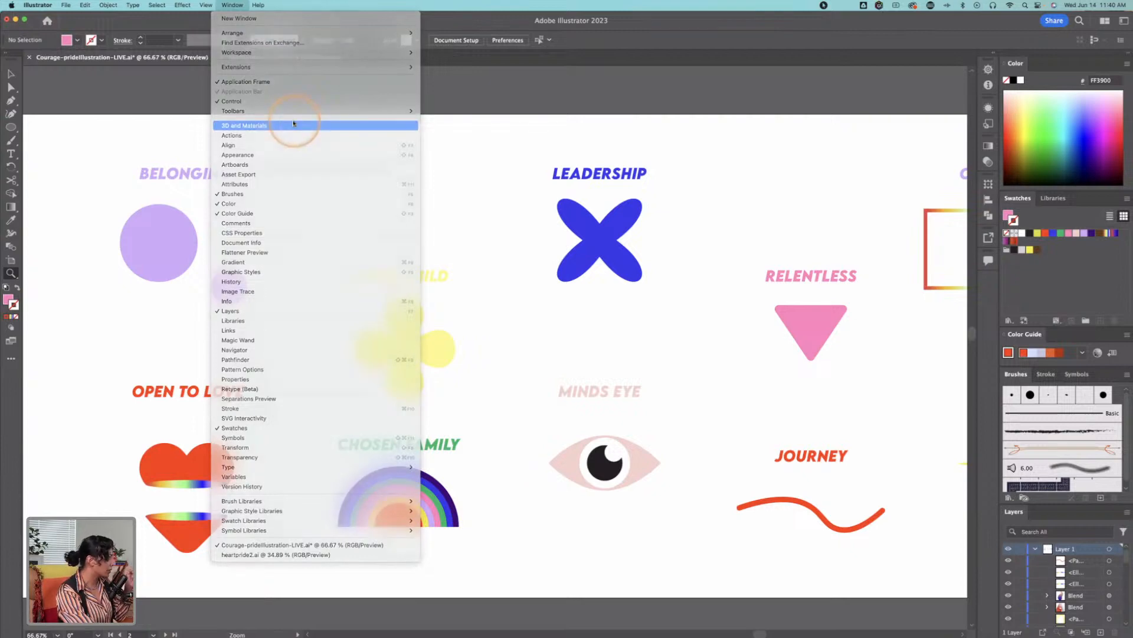
Step: Enlarge the 3D and Materials settings window and position it clear of most of the icons
left_click_drag(405, 52, 840, 136)
left_click_drag(676, 195, 295, 198)
left_click_drag(645, 264, 417, 225)
left_click_drag(499, 296, 726, 278)
left_click_drag(374, 300, 650, 296)
left_click_drag(853, 131, 731, 99)
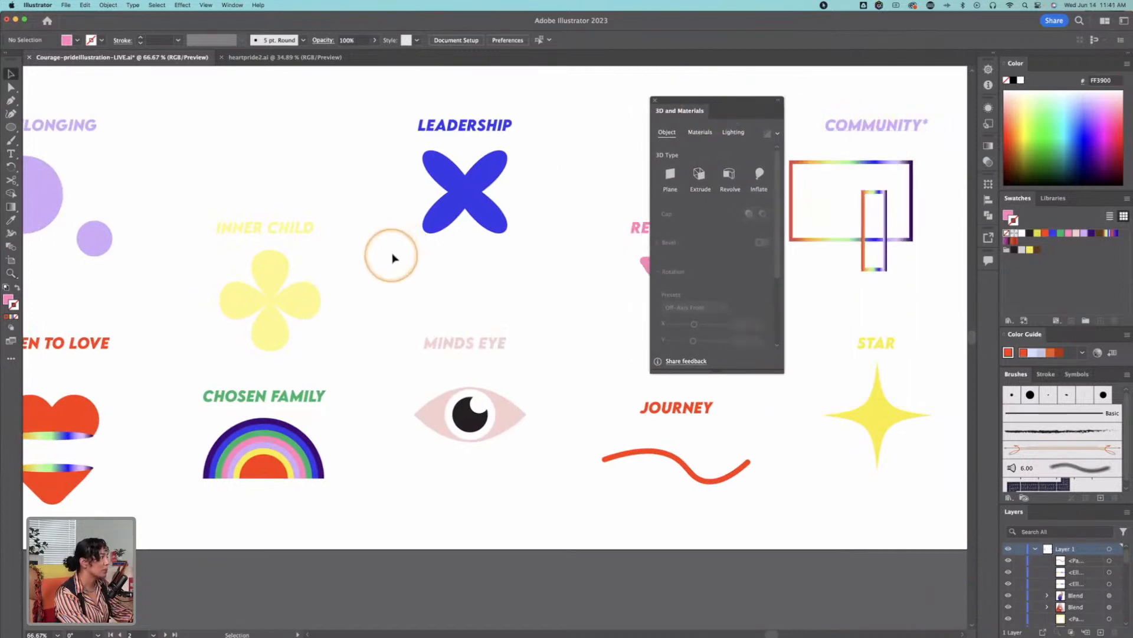
left_click_drag(398, 252, 507, 268)
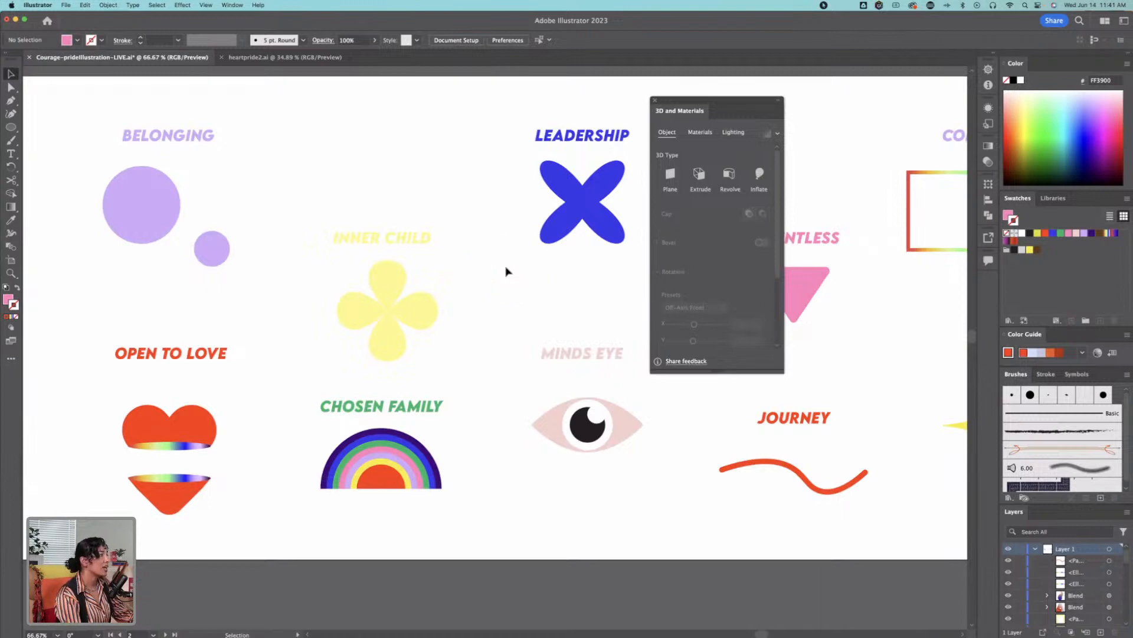
left_click_drag(759, 368, 814, 468)
left_click_drag(731, 104, 877, 110)
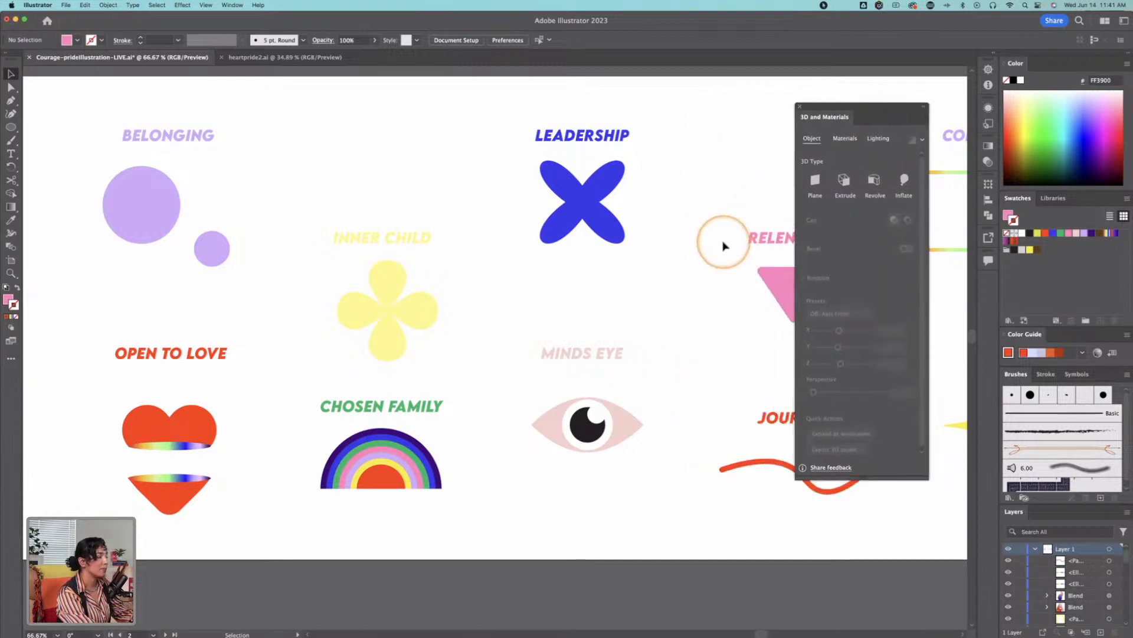
Step: Try a 3D Extrude on the JOURNEY wavy line and undo it
scroll(731, 240, "right", 6)
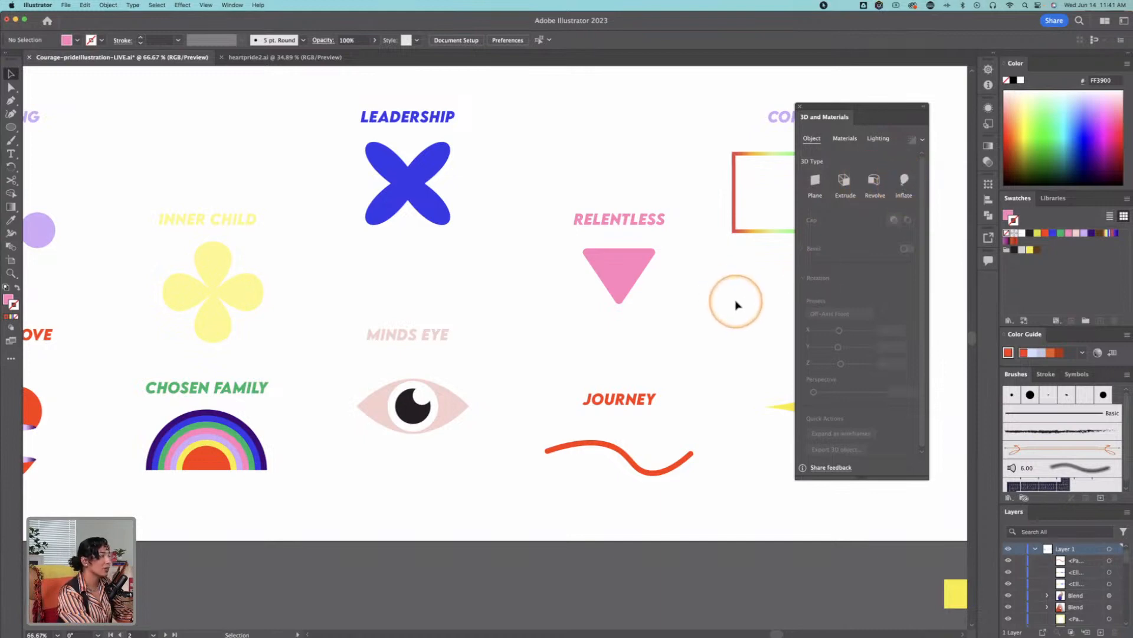
left_click_drag(725, 348, 686, 330)
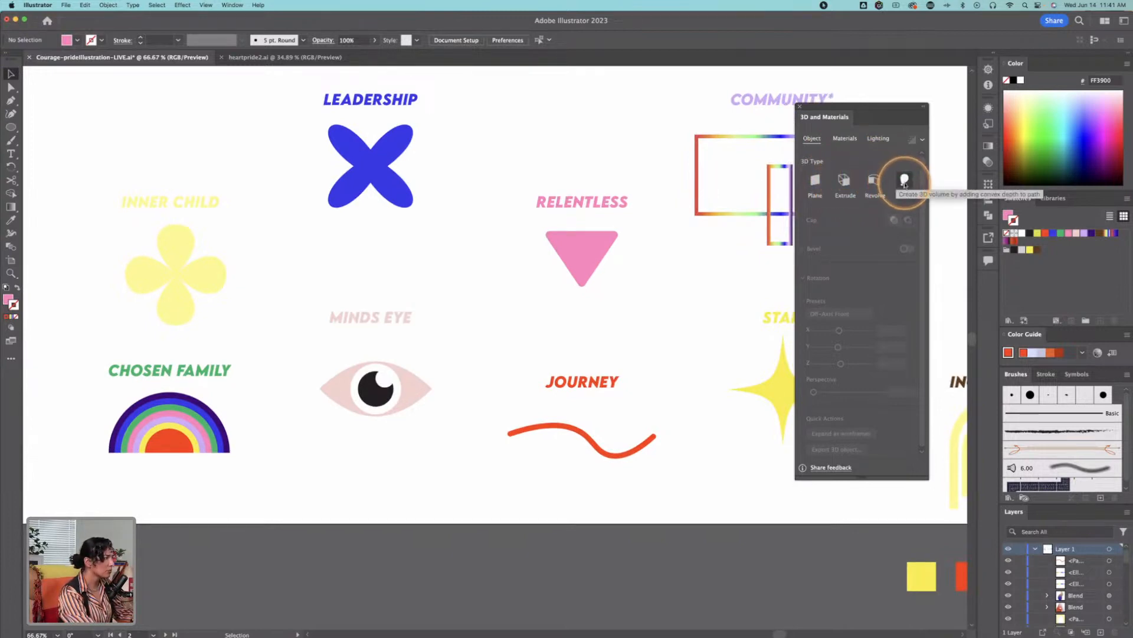
left_click(598, 433)
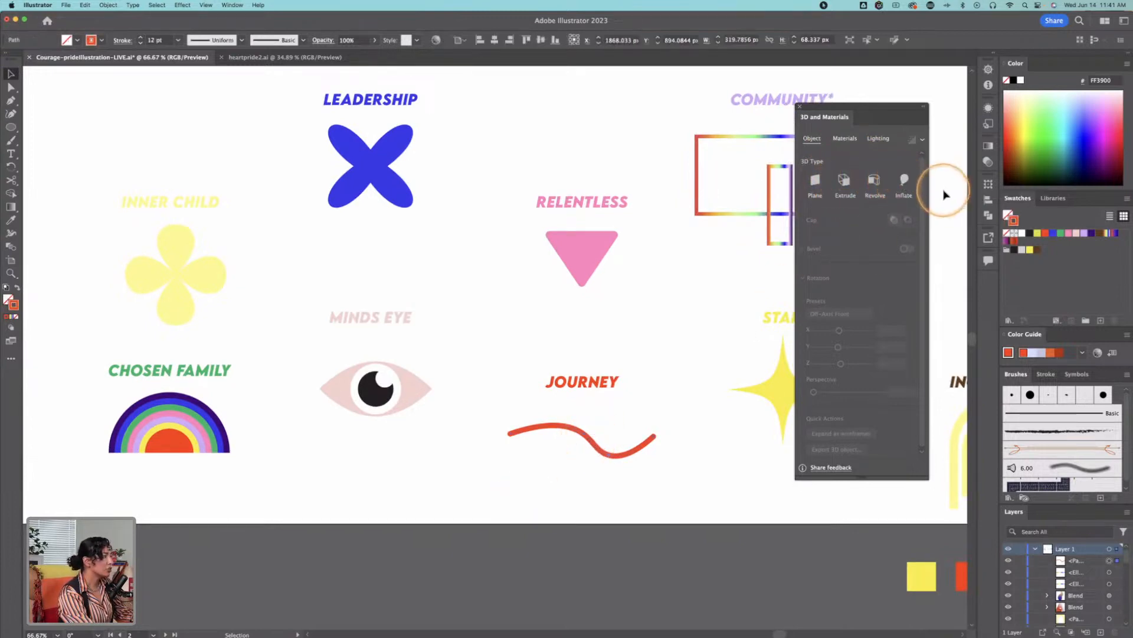
left_click(845, 181)
key("z")
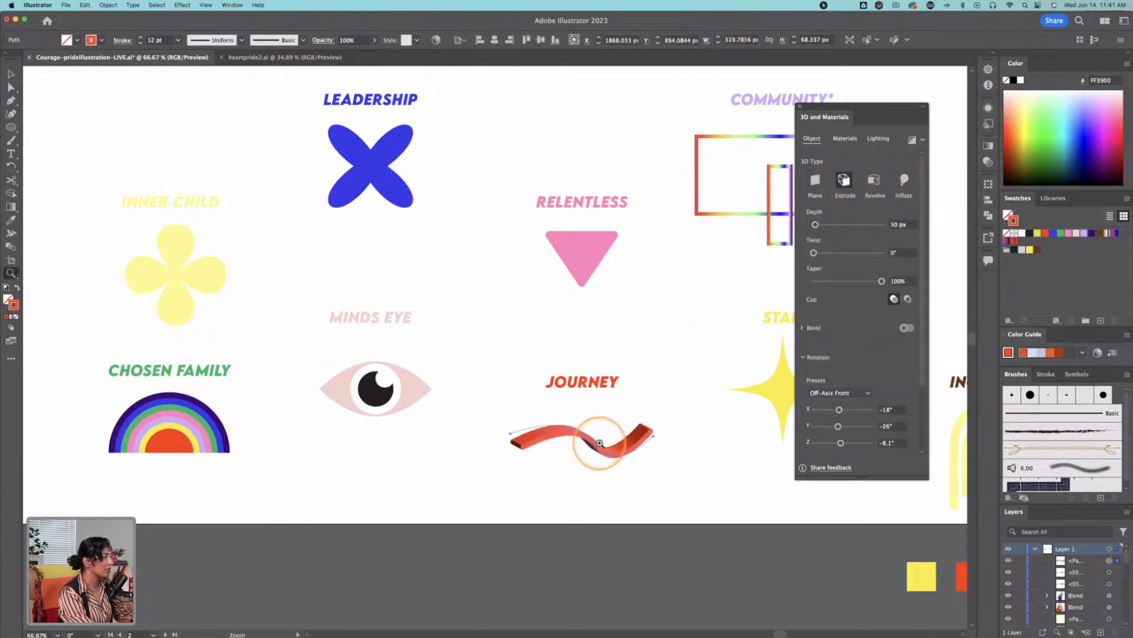
left_click_drag(597, 455, 645, 445)
left_click(644, 446)
key("super+z")
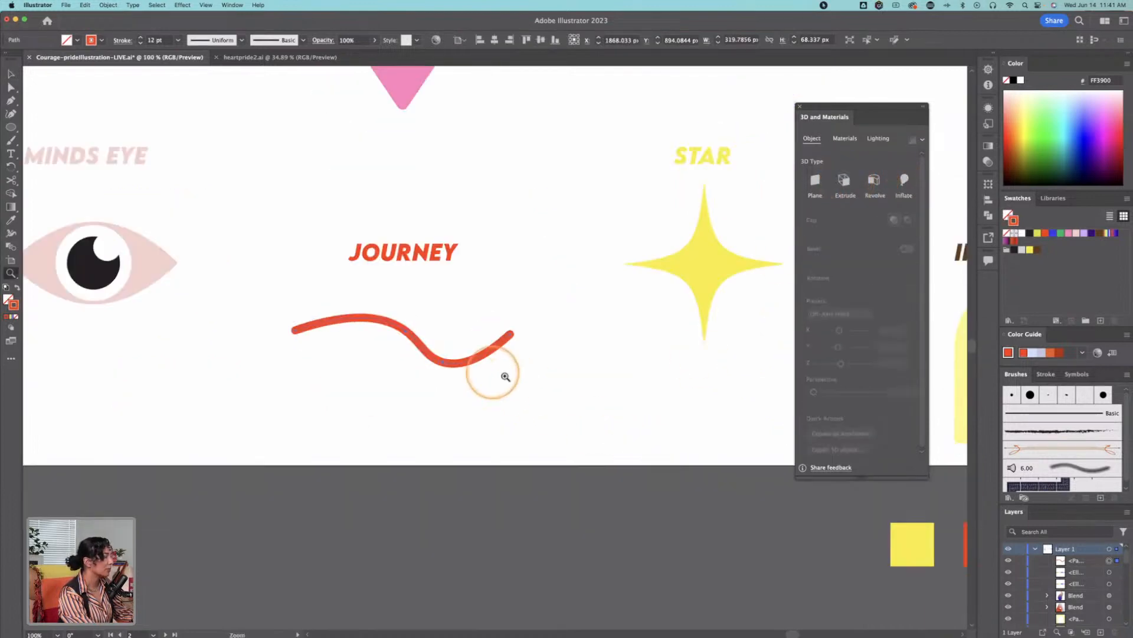
Step: Apply a 3D Extrude to the JOURNEY wavy line
left_click(382, 350)
left_click(513, 332)
left_click(600, 322)
left_click_drag(501, 367, 563, 347)
left_click(836, 175)
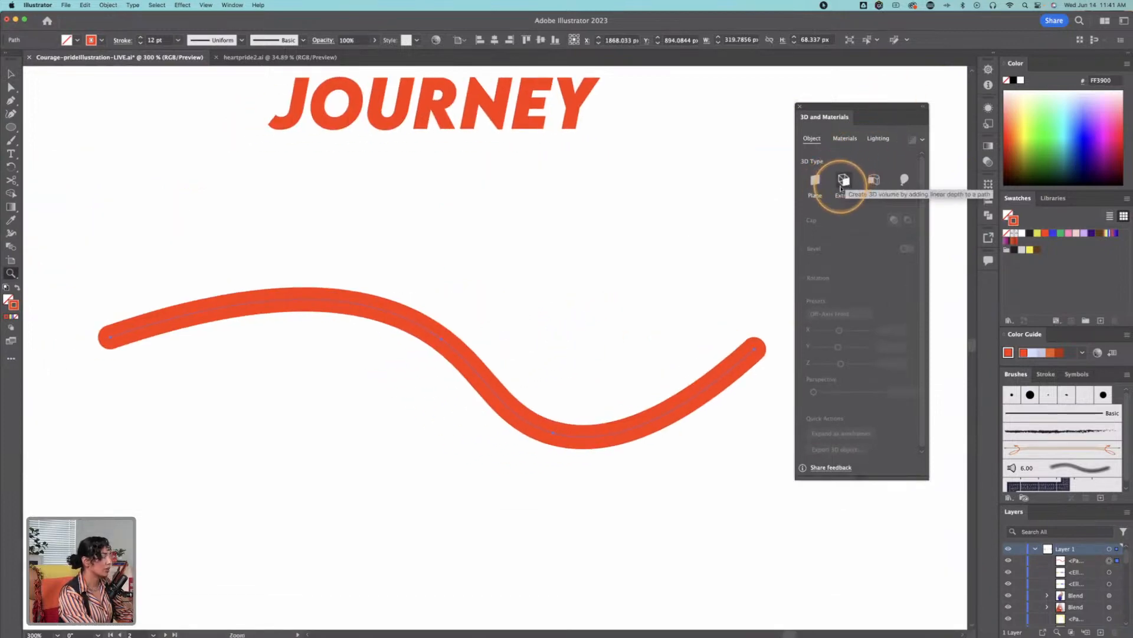
left_click(844, 180)
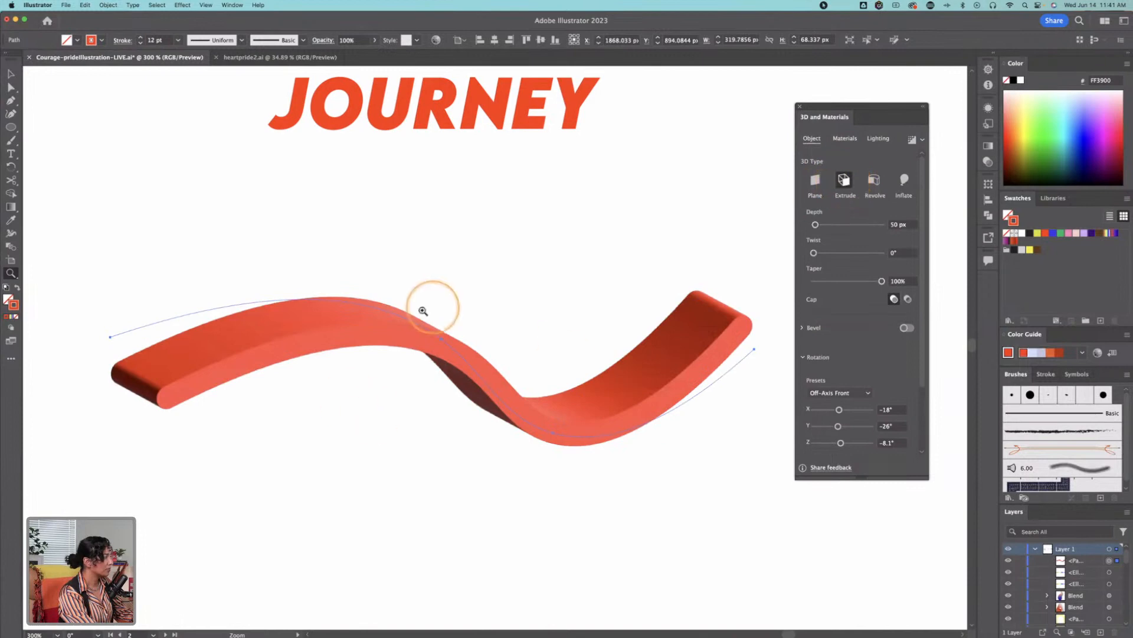
Step: Set the extruded JOURNEY line's rotation preset to Isometric Top and its depth to 72 px
key("v")
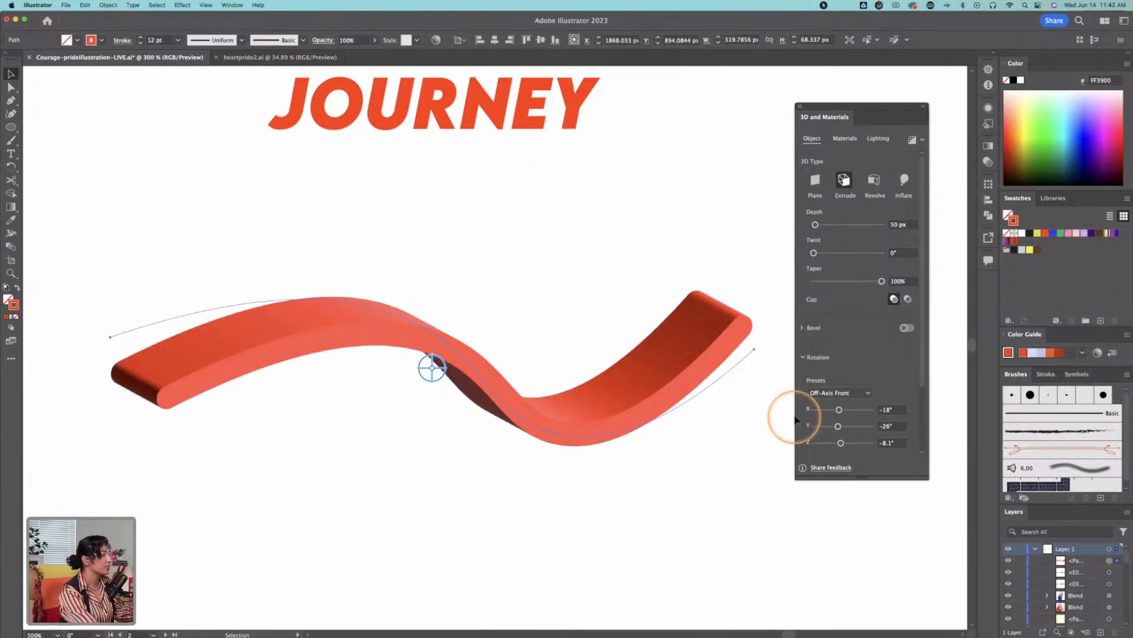
left_click(843, 394)
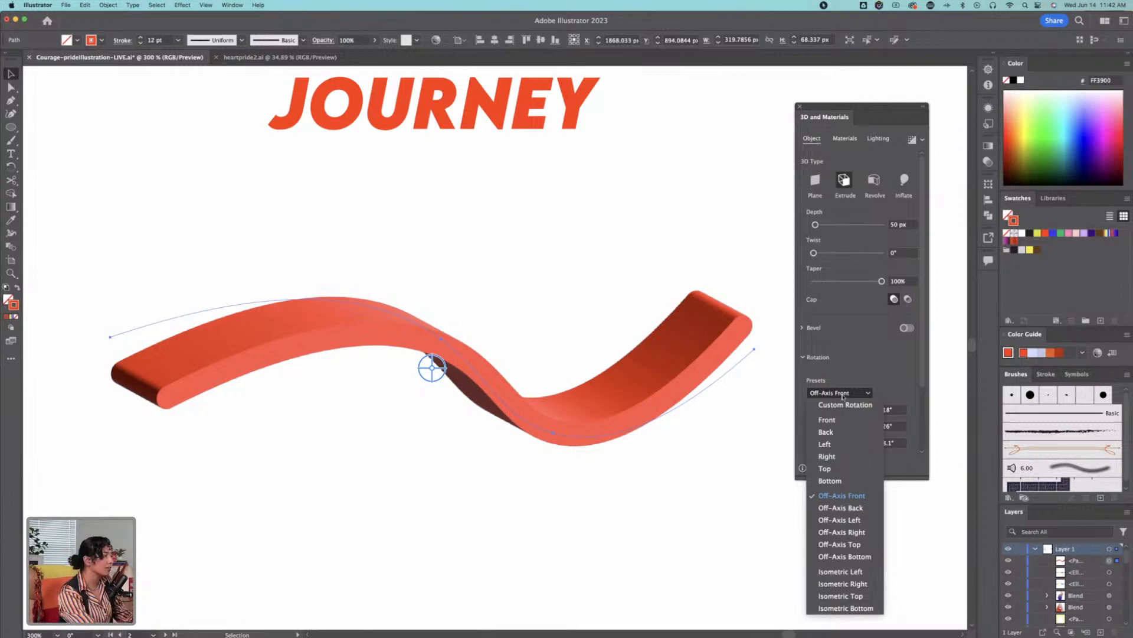
left_click(845, 596)
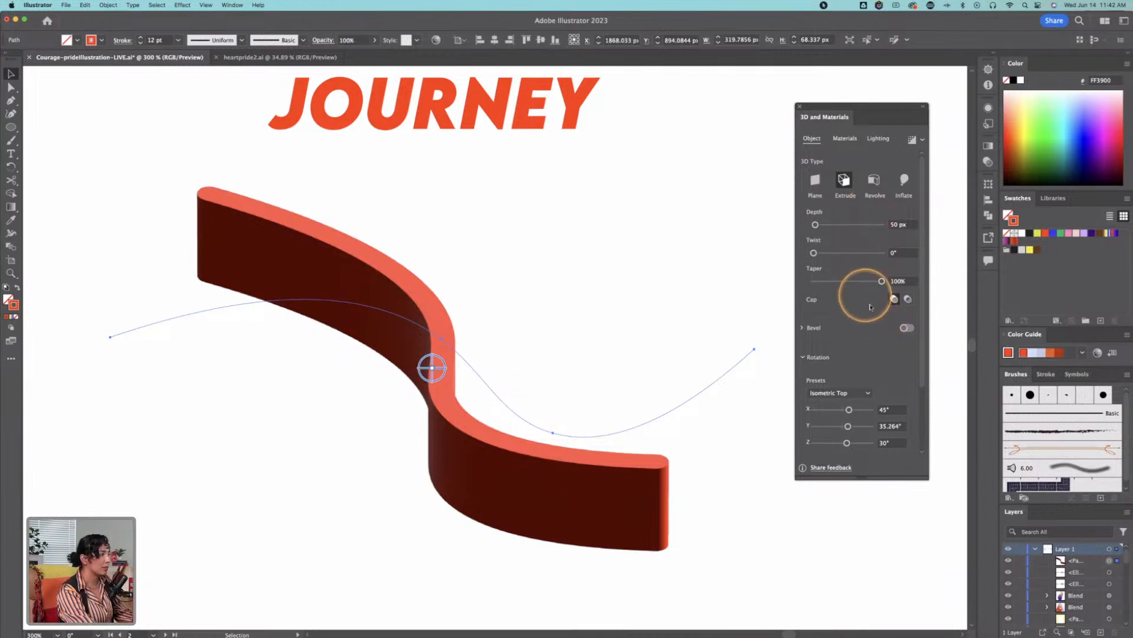
left_click_drag(815, 224, 816, 225)
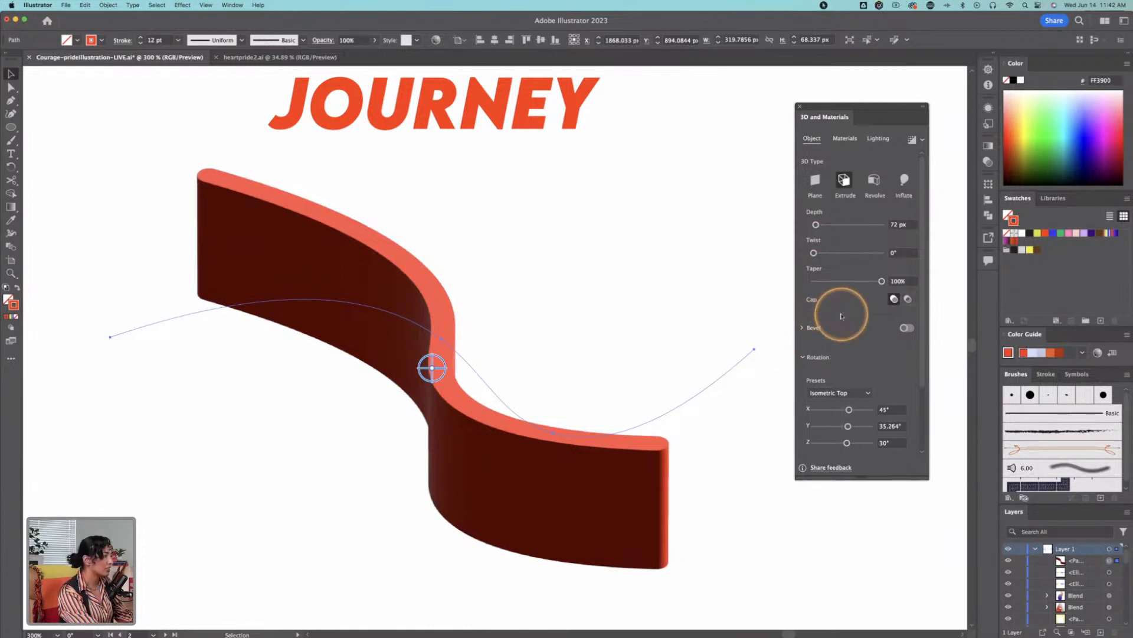
left_click(922, 140)
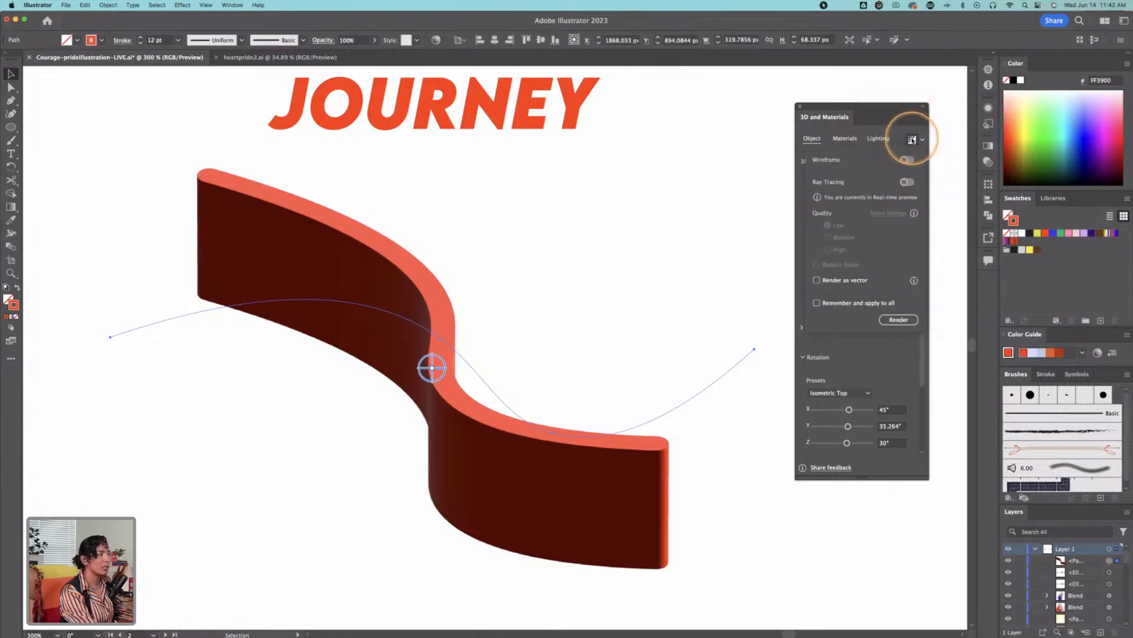
left_click(902, 136)
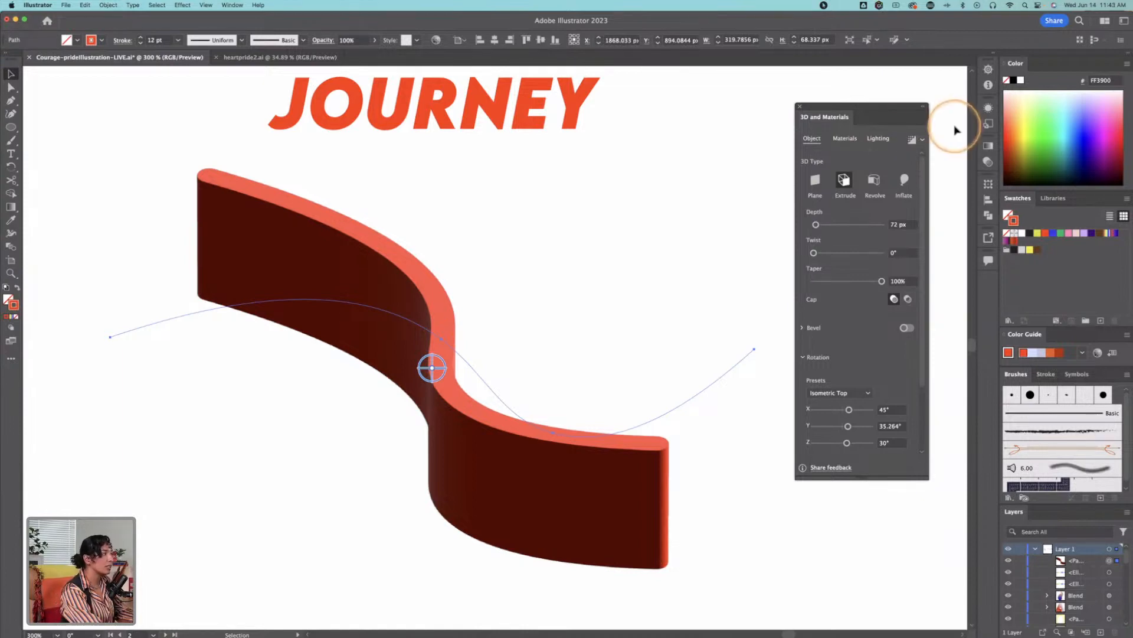
Step: Apply the 3D Inflate effect to the yellow four-pointed shape under the STAR heading
key("z")
left_click(562, 309, "alt")
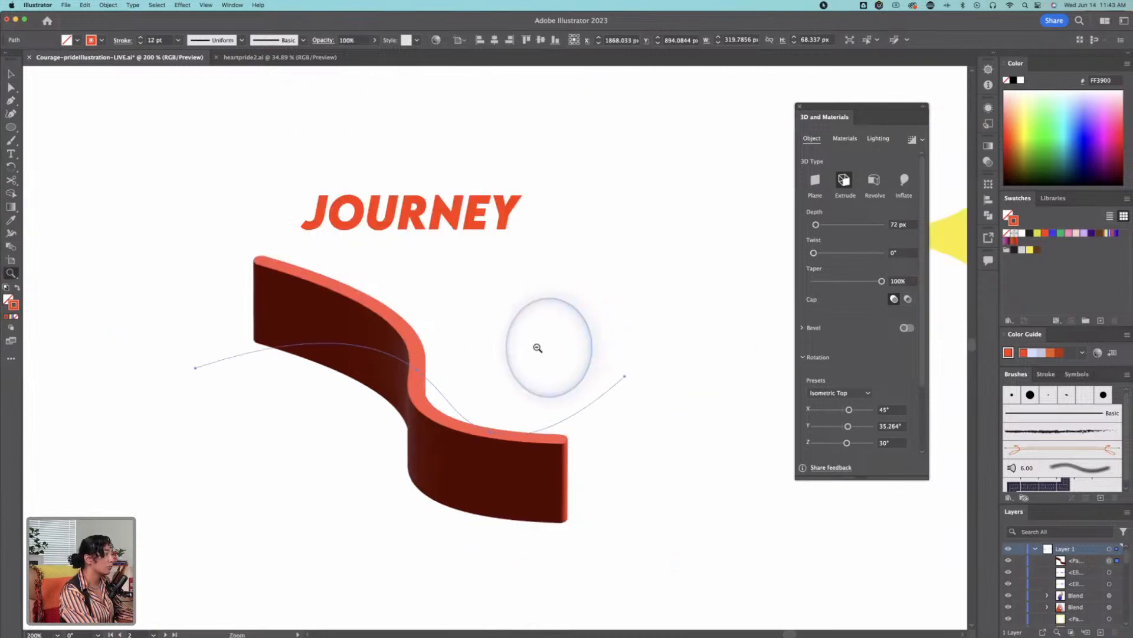
left_click(537, 348, "alt")
left_click(484, 375, "alt")
left_click(477, 251, "alt")
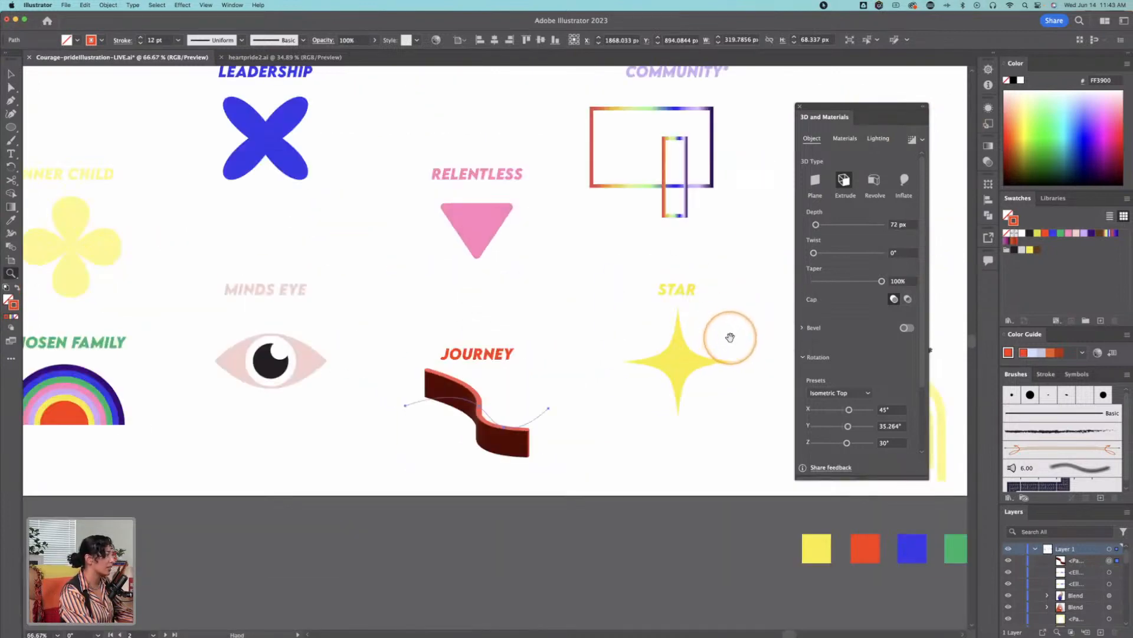
left_click_drag(731, 339, 574, 361)
left_click(560, 380)
left_click(515, 323)
key("v")
left_click(422, 383)
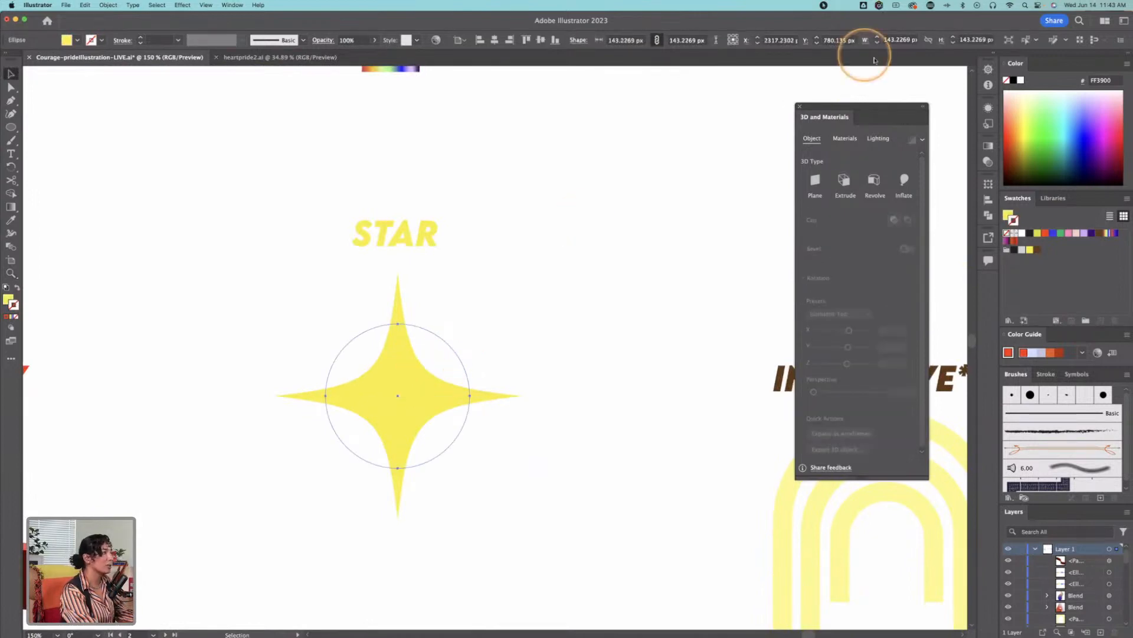
left_click(905, 180)
key("z")
left_click_drag(428, 422, 506, 382)
left_click_drag(648, 296, 635, 332)
key("space")
left_click_drag(636, 284, 536, 374)
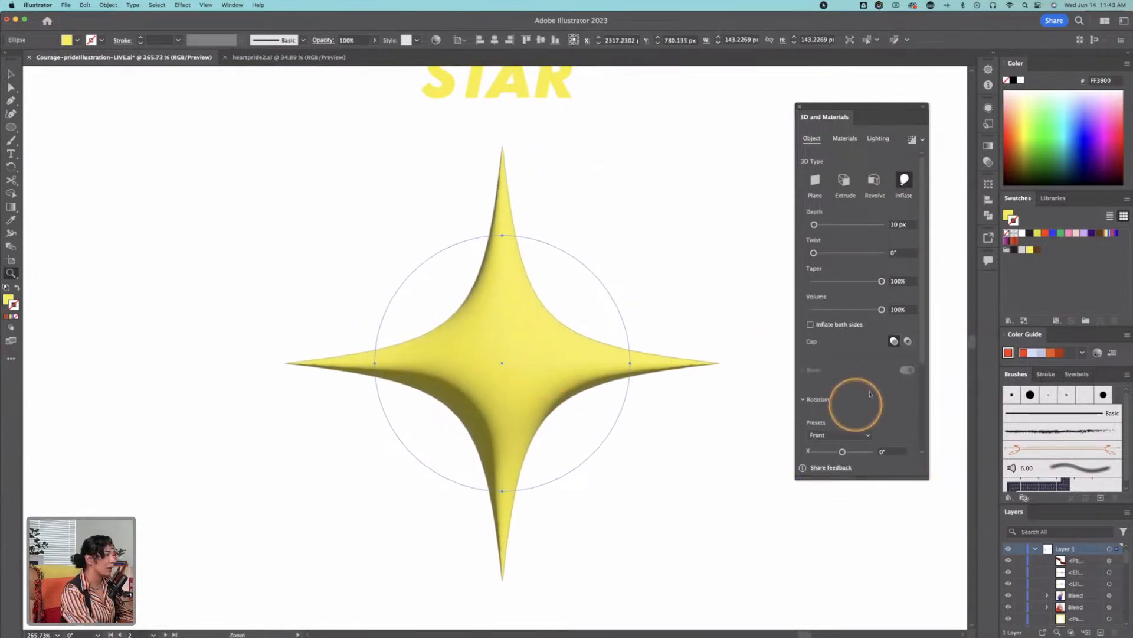
Step: Set the inflated star's rotation preset to Isometric Top and make it inflate on both sides
left_click(843, 435)
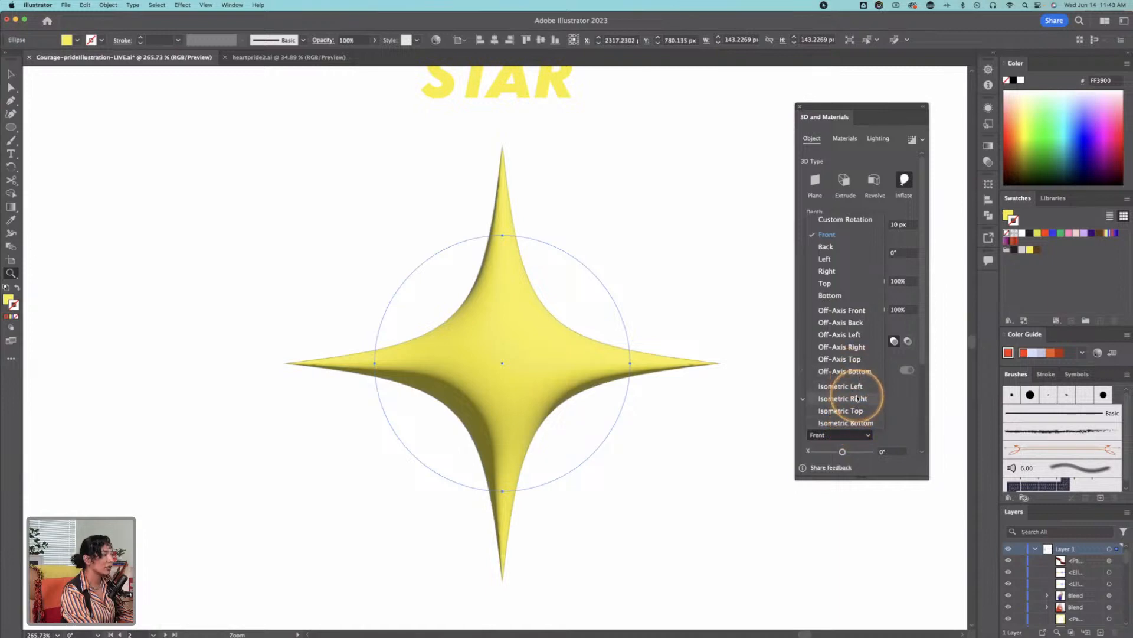
left_click(856, 412)
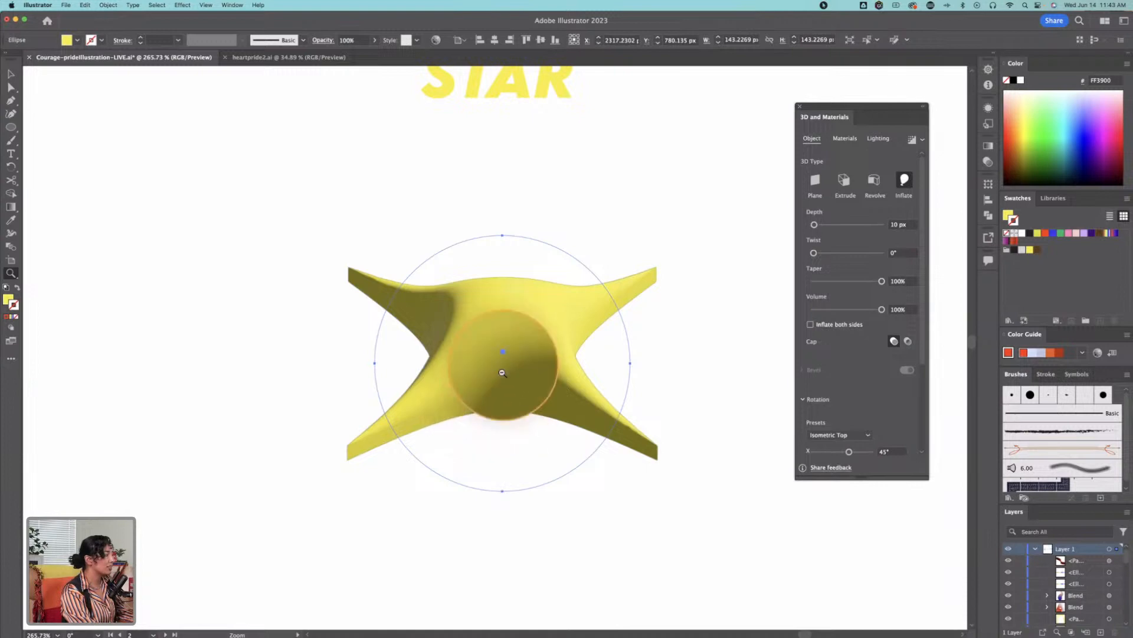
mouse_move(814, 225)
left_mouse_down()
mouse_move(824, 225)
mouse_move(813, 224)
left_mouse_up()
key("super+z")
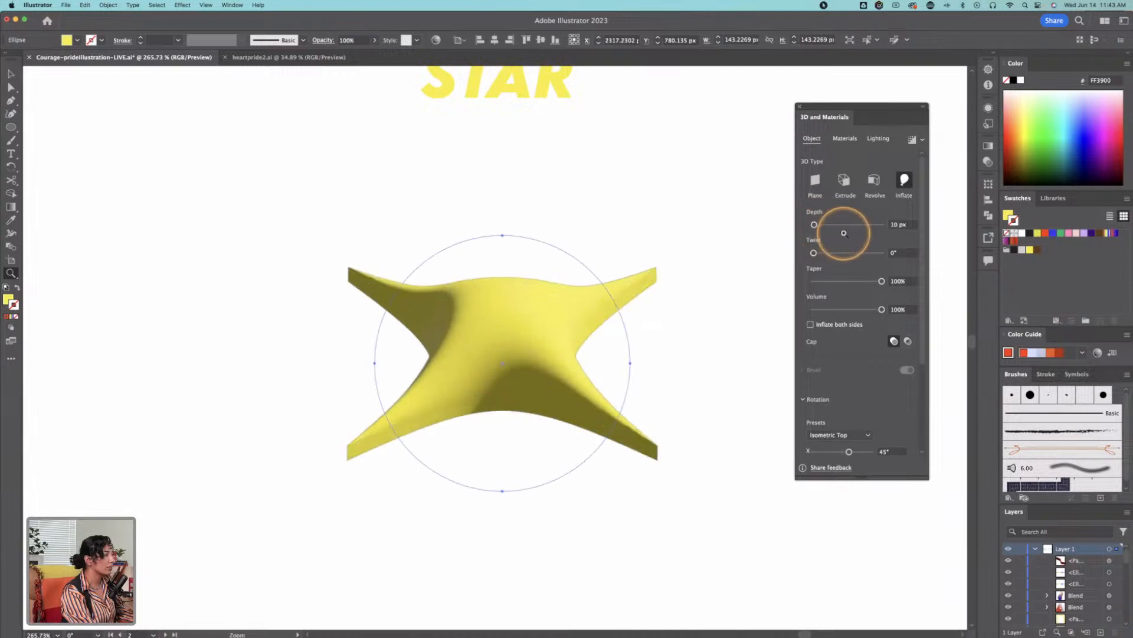
left_click(810, 325)
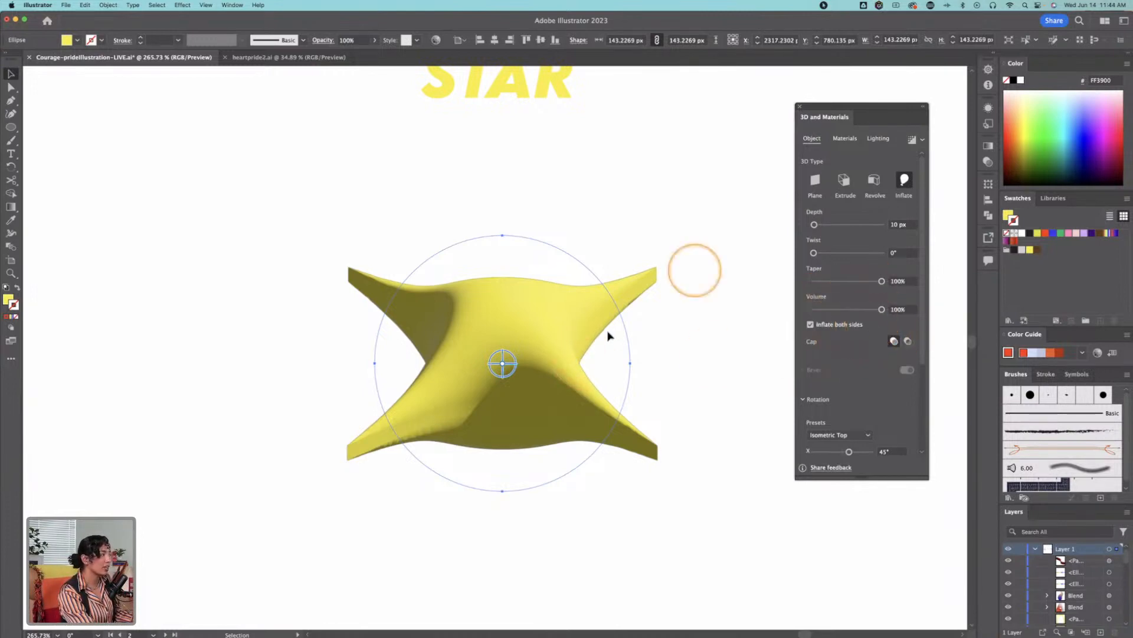
Step: Try the Off-Axis Right rotation preset on the inflated star, switching inflation of both sides off and back on
left_click(852, 435)
left_click(853, 345)
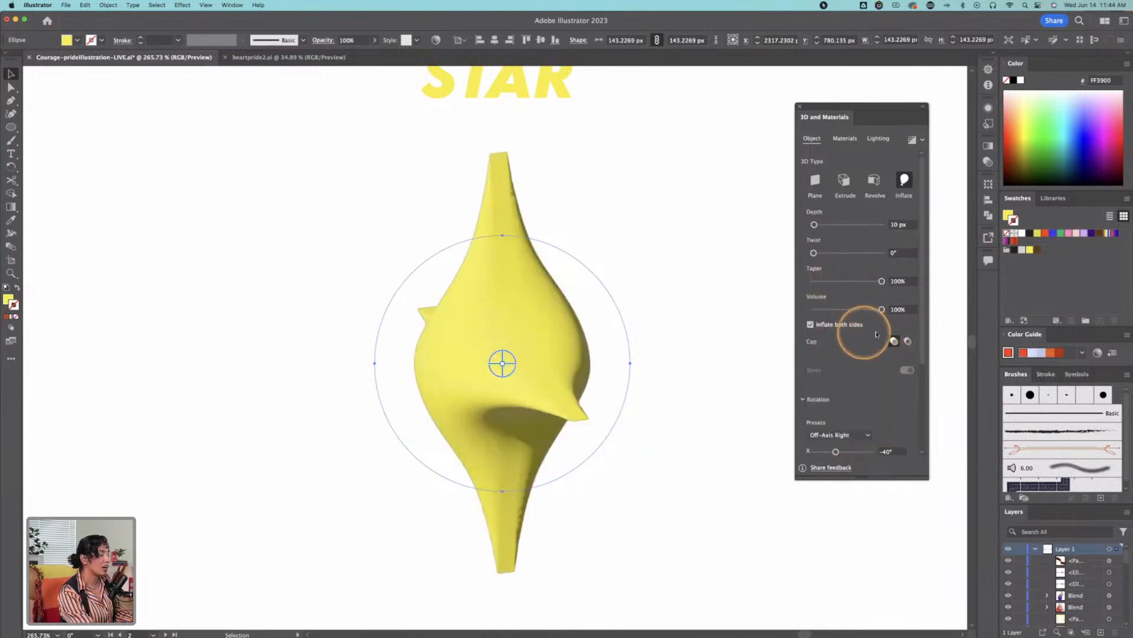
left_click(811, 325)
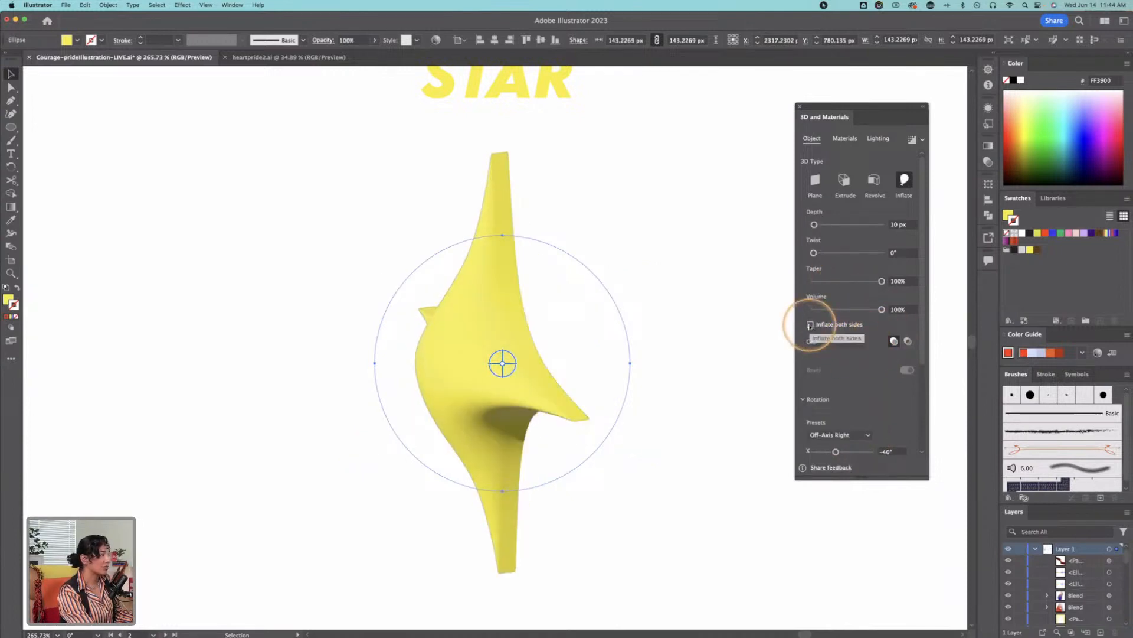
left_click(811, 326)
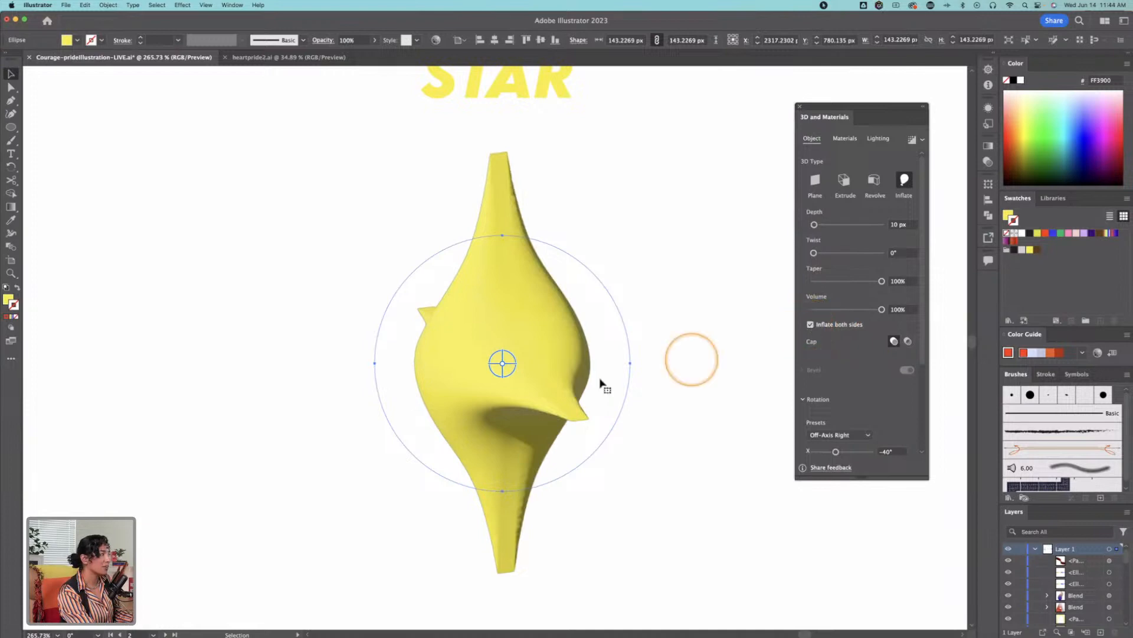
Step: Nudge the inflated star about 5 px to the right and try an X rotation of -17° and the Left preset
mouse_move(506, 374)
left_mouse_down()
mouse_move(524, 372)
mouse_move(511, 372)
left_mouse_up()
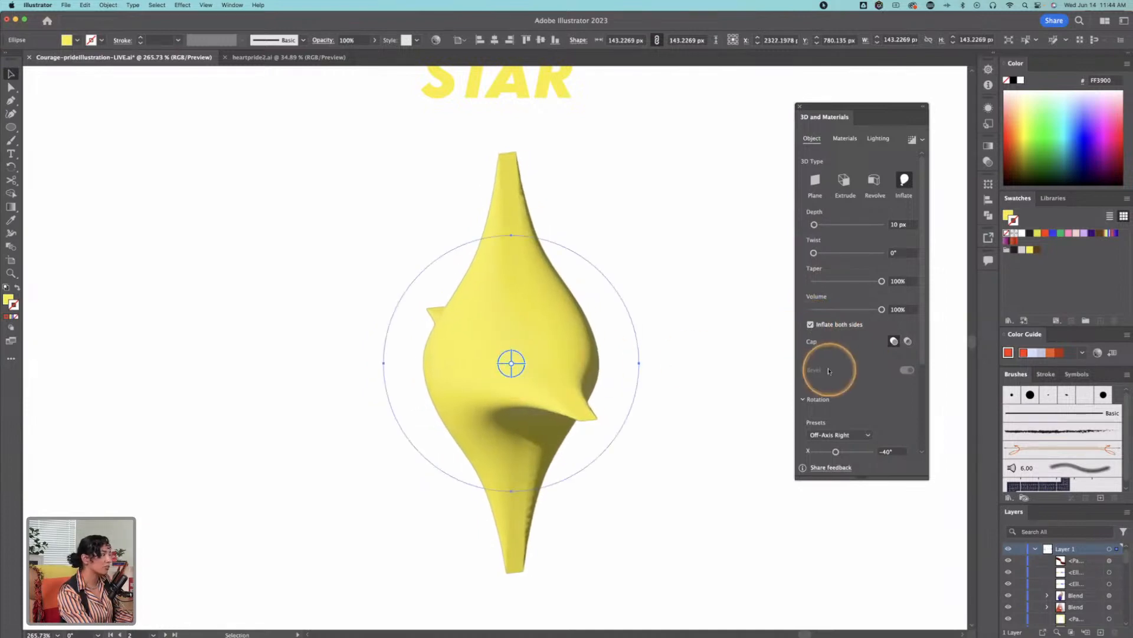
left_click_drag(836, 451, 839, 451)
left_click(841, 435)
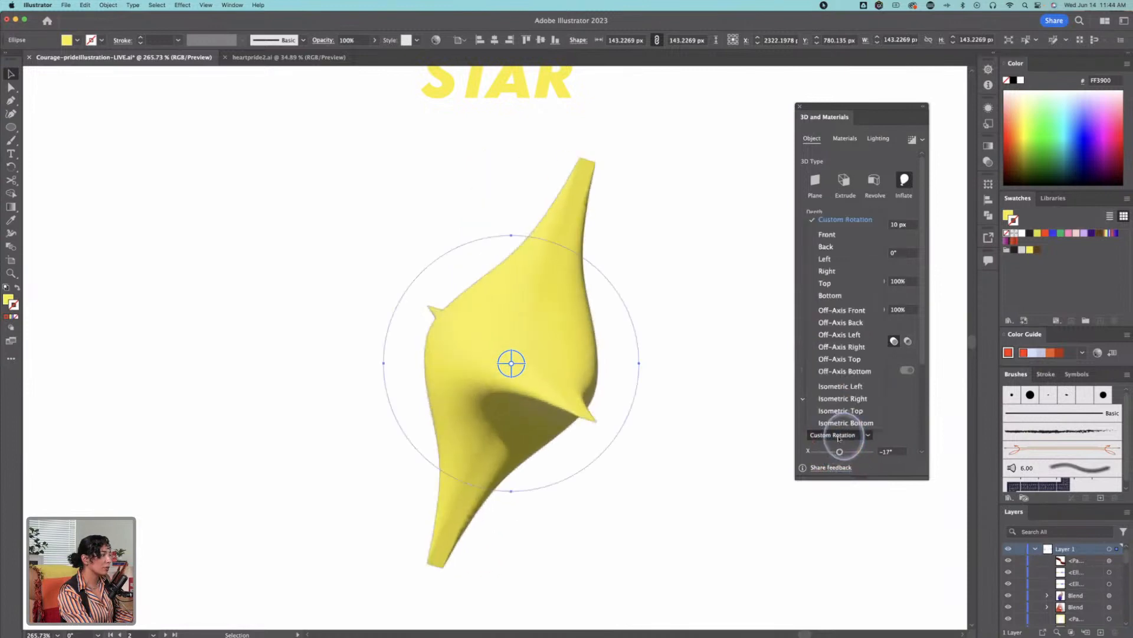
left_click(842, 261)
Step: Set the inflated star's rotation preset to Front and its X rotation to 5°
left_click(833, 436)
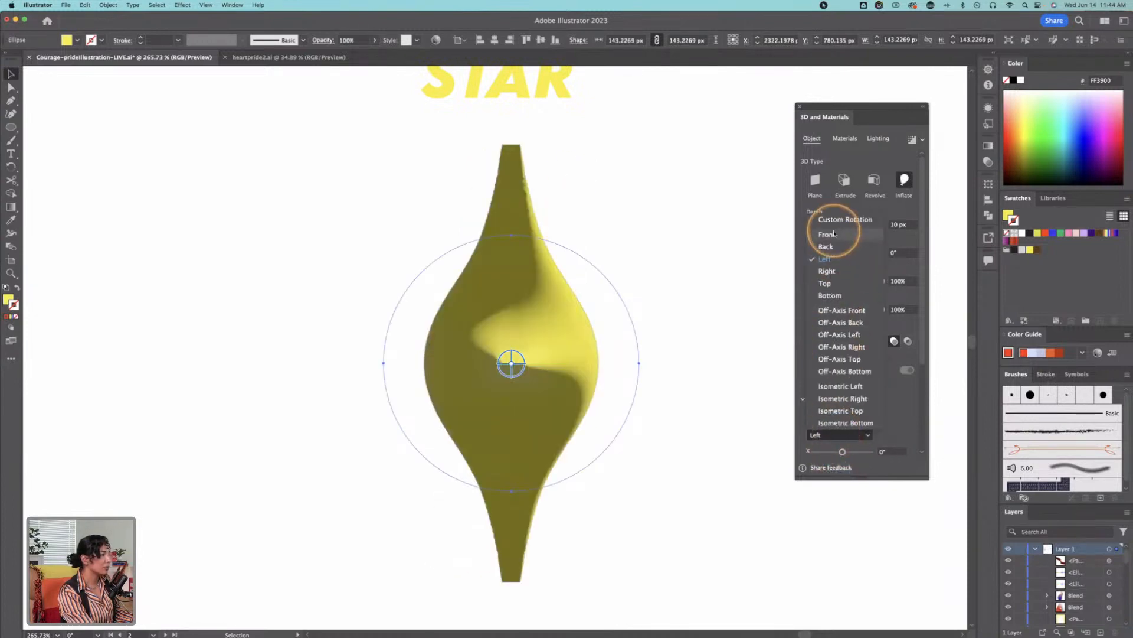
left_click(832, 230)
left_click_drag(842, 451, 842, 452)
Step: Select the pink rounded triangle under the RELENTLESS heading
key("z")
left_click(565, 343, "alt")
left_click(540, 366, "alt")
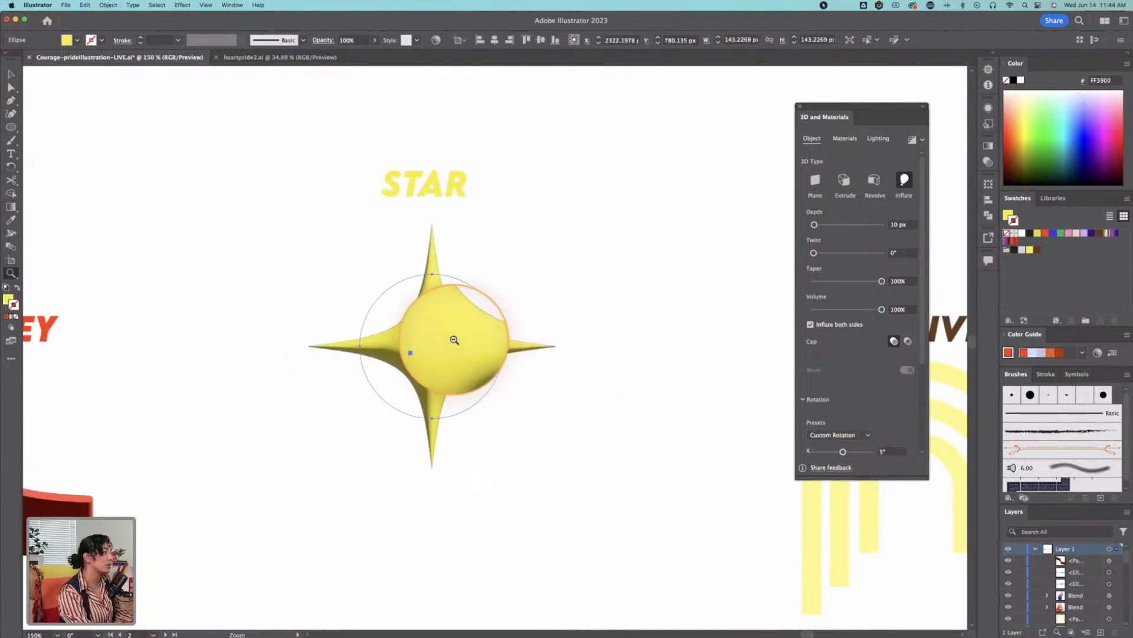
left_click_drag(378, 328, 407, 360)
left_click_drag(506, 288, 564, 469)
left_click_drag(416, 267, 549, 484)
left_click_drag(197, 461, 538, 408)
key("v")
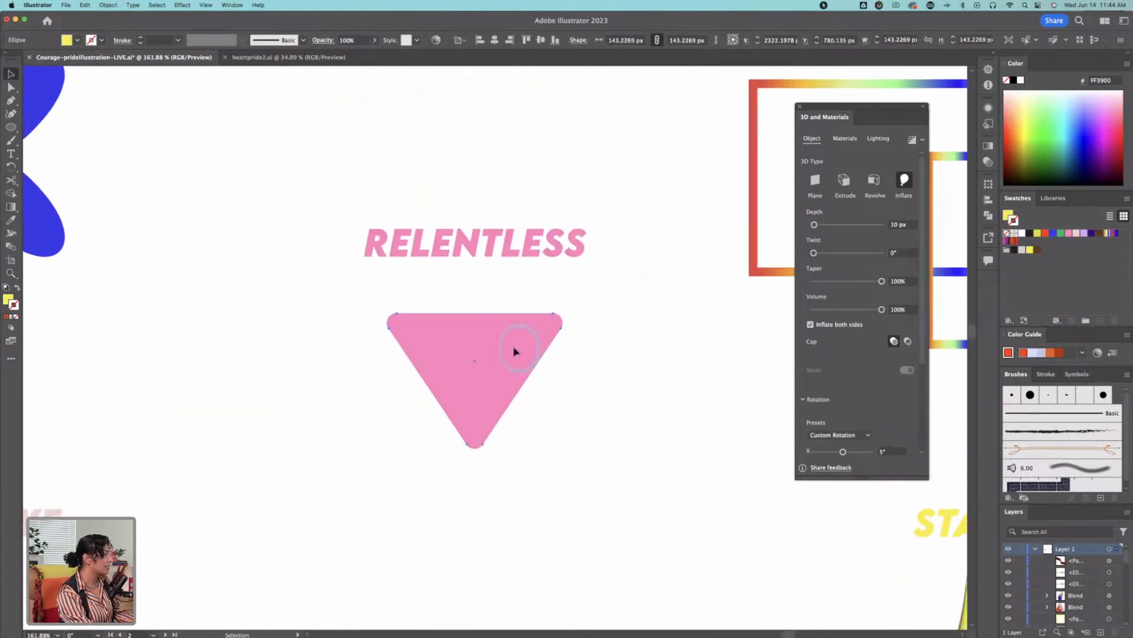
left_click(515, 351)
left_click(867, 199)
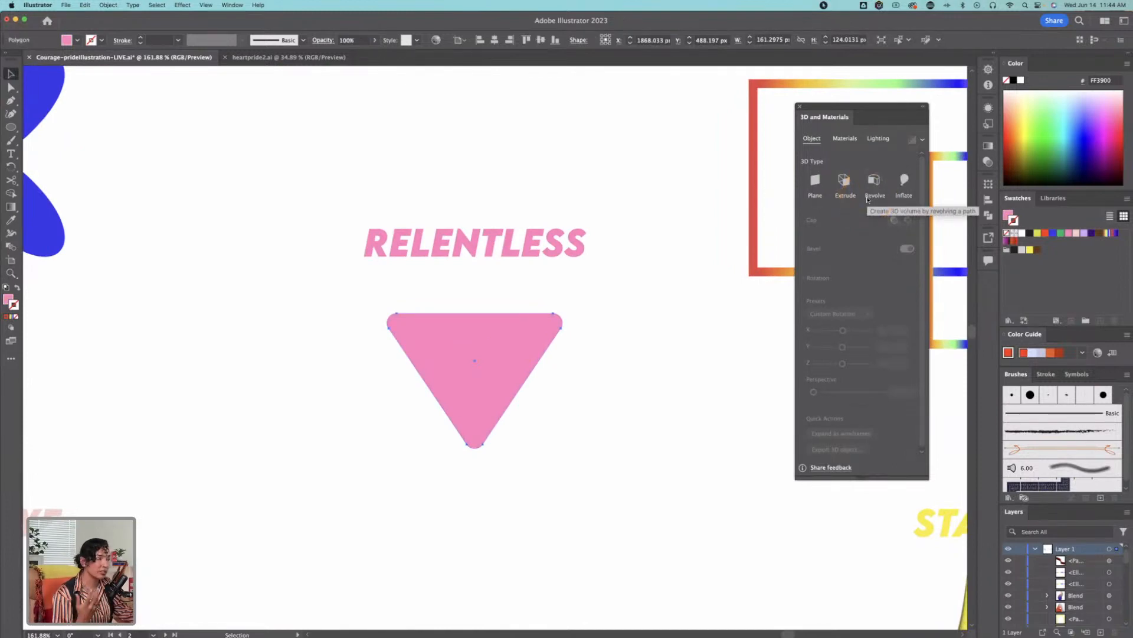
left_click(904, 181)
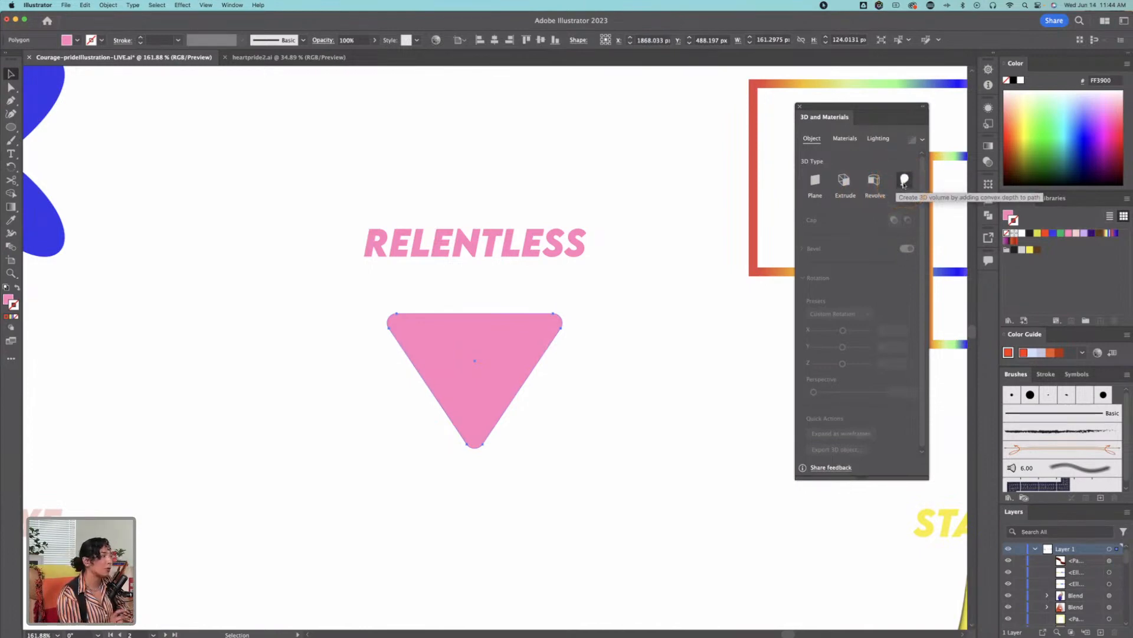
left_click(904, 183)
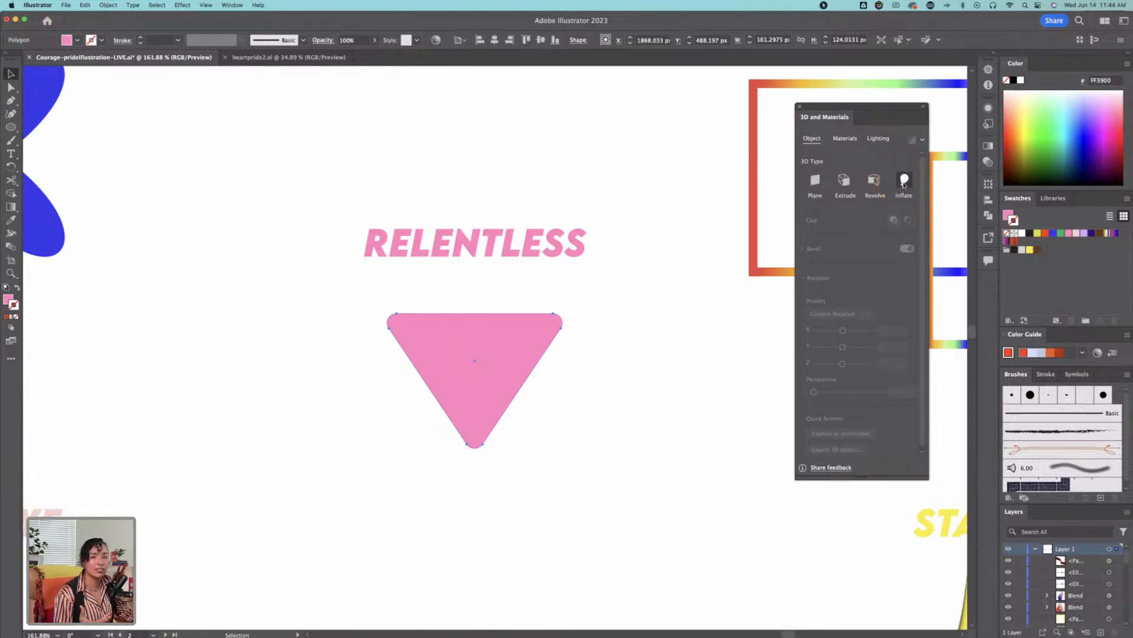
Step: Apply a 360° 3D Revolve to the pink triangle and tilt the resulting solid slightly by hand
left_click(875, 180)
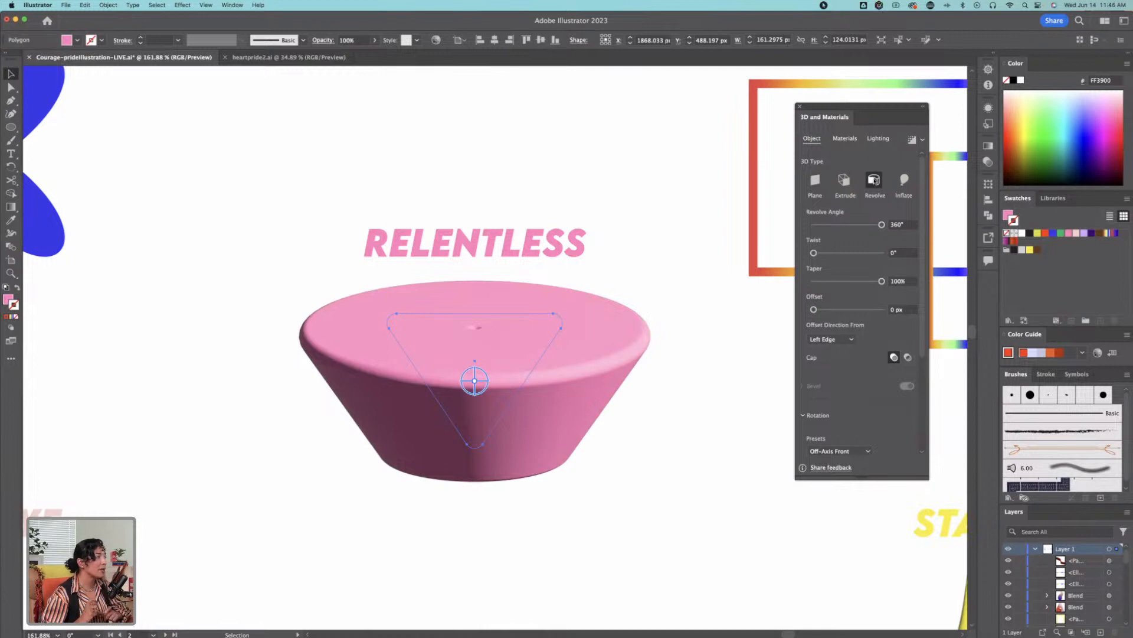
left_click(865, 139)
key("z")
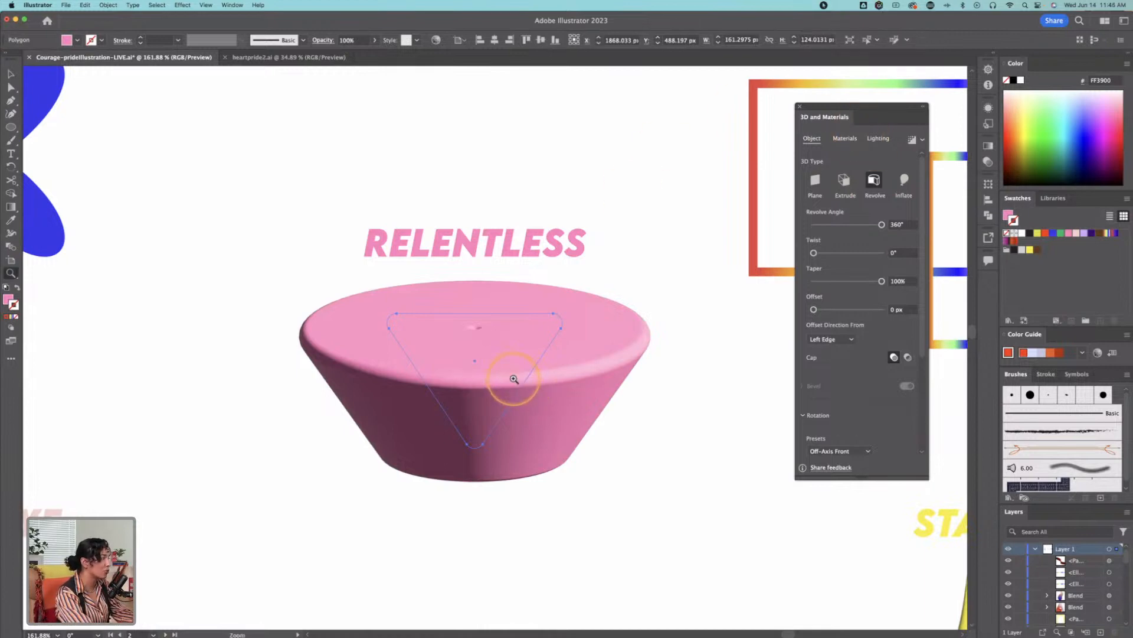
left_click(513, 373)
left_click(496, 357)
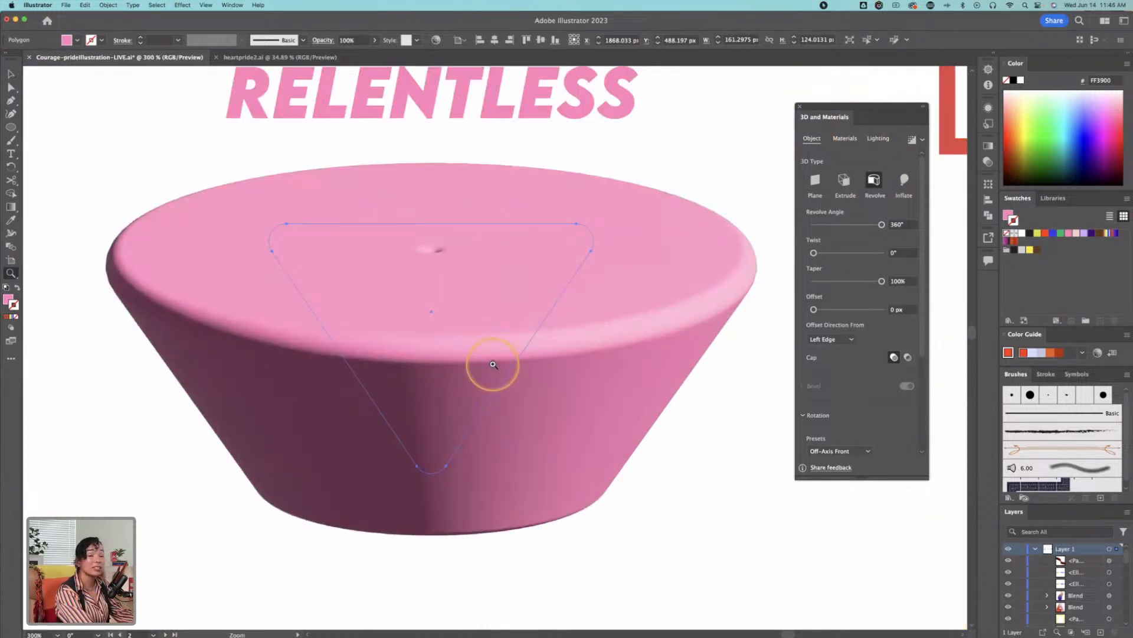
key("v")
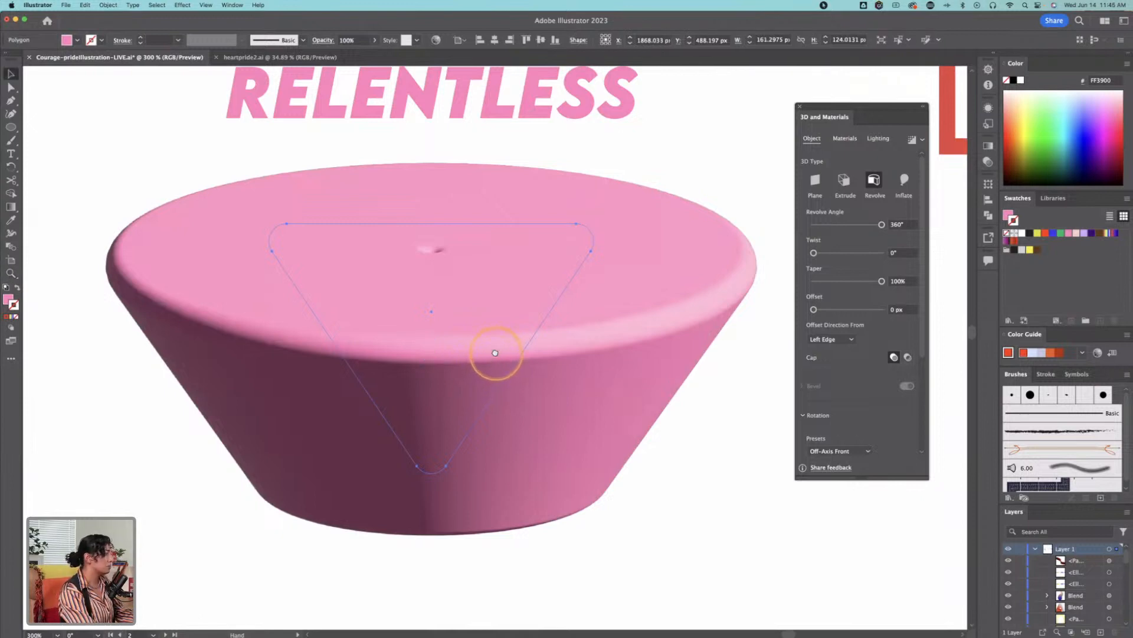
left_click_drag(499, 356, 522, 388)
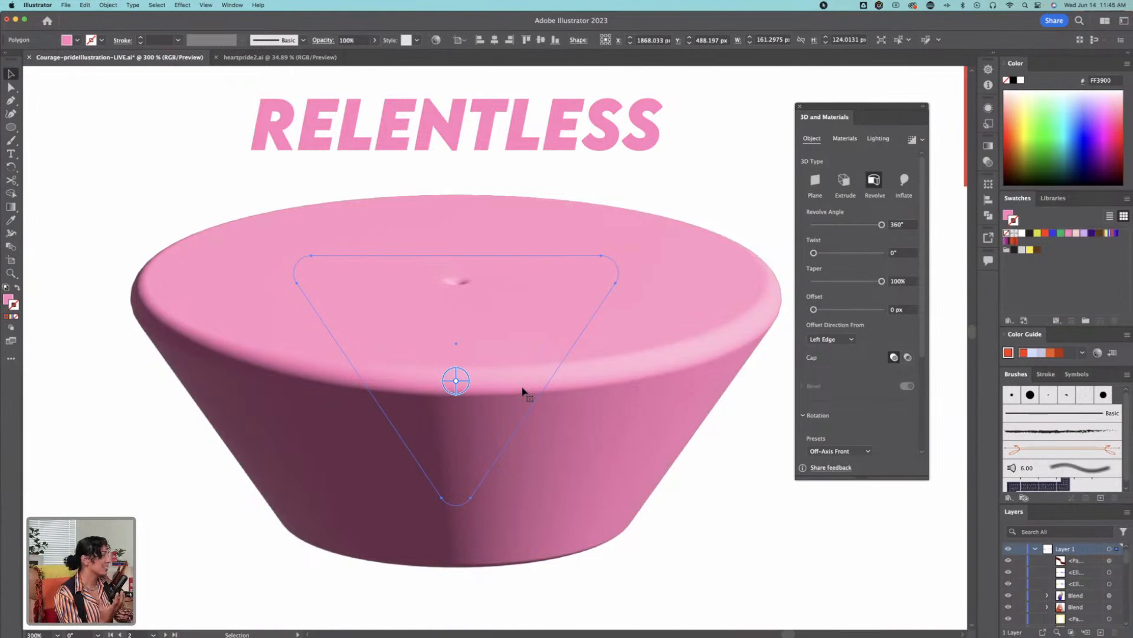
left_click(523, 390)
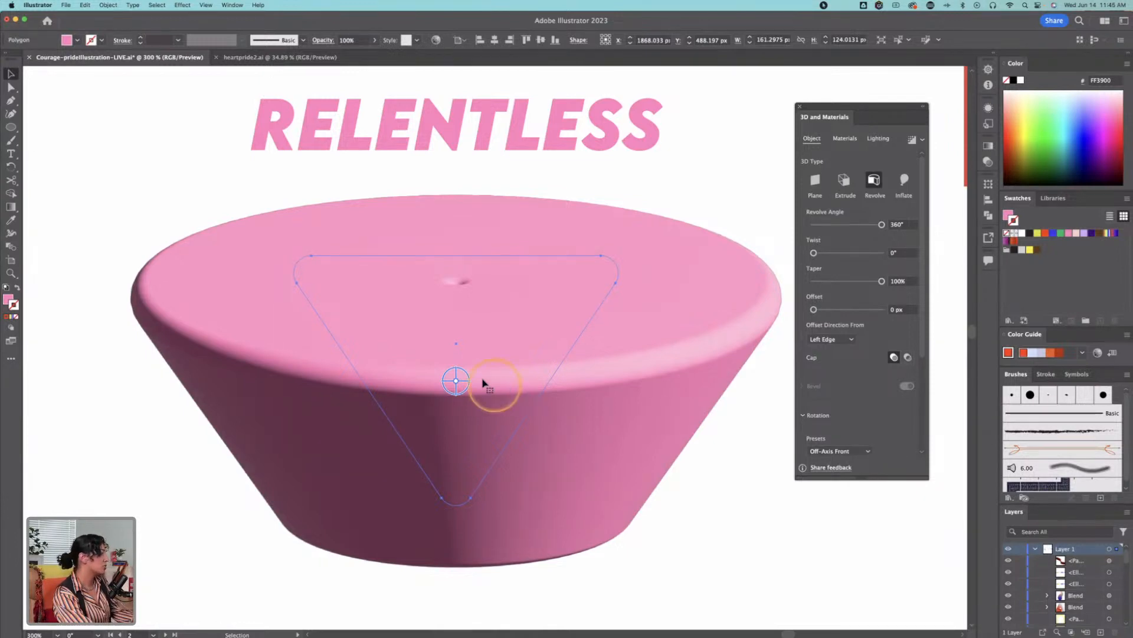
mouse_move(456, 382)
left_mouse_down()
mouse_move(458, 391)
mouse_move(458, 372)
mouse_move(458, 392)
mouse_move(455, 379)
mouse_move(472, 383)
mouse_move(455, 383)
mouse_move(463, 375)
mouse_move(463, 384)
left_mouse_up()
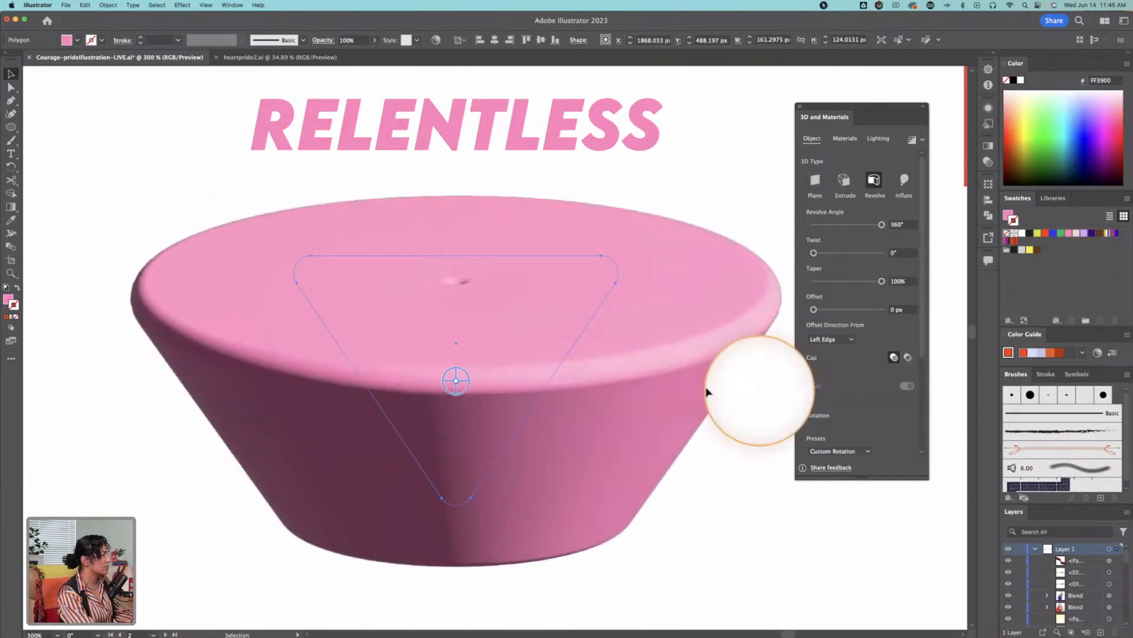
Step: Isolate the revolved pink shape, move it about 9 px right and 3 px down, and leave isolation mode
double_click(585, 276)
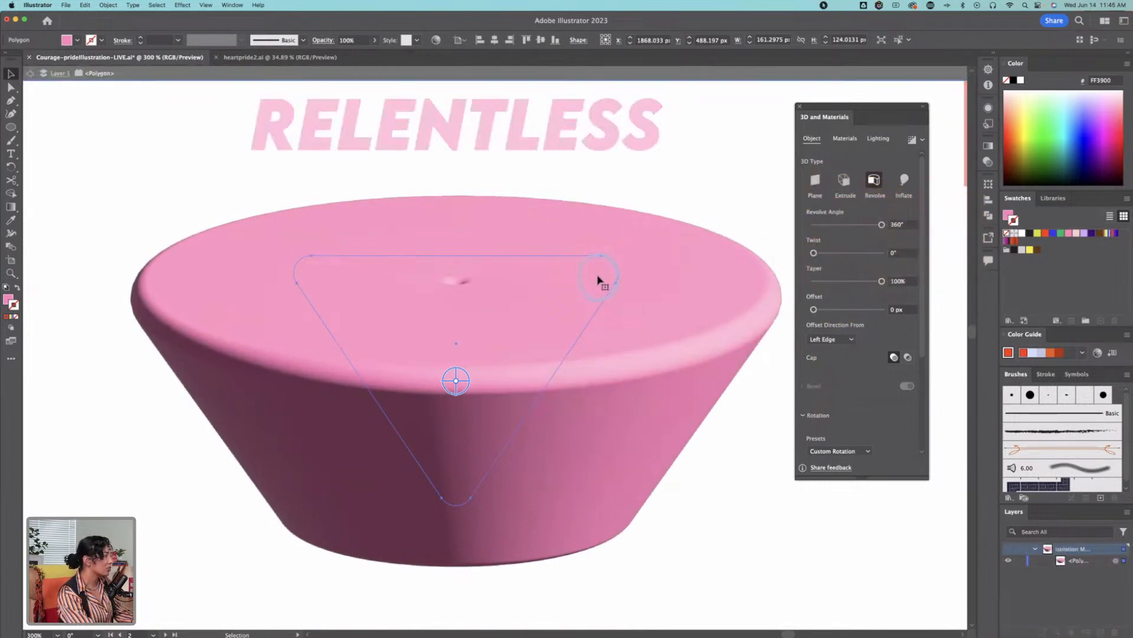
mouse_move(543, 282)
left_mouse_down()
mouse_move(490, 298)
mouse_move(560, 289)
left_mouse_up()
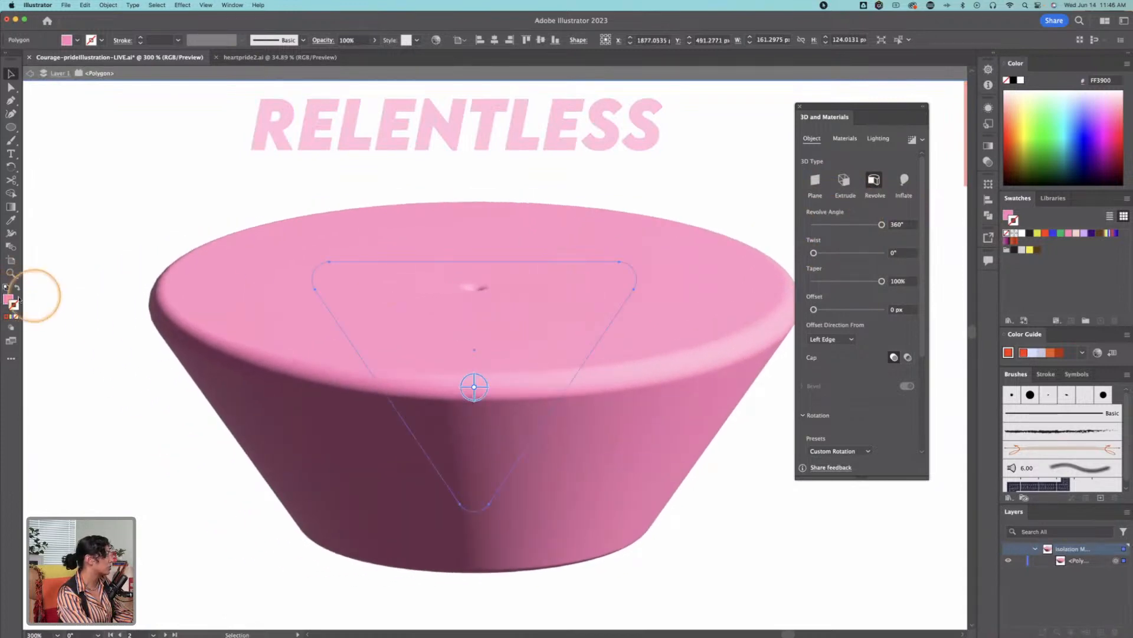
double_click(685, 286)
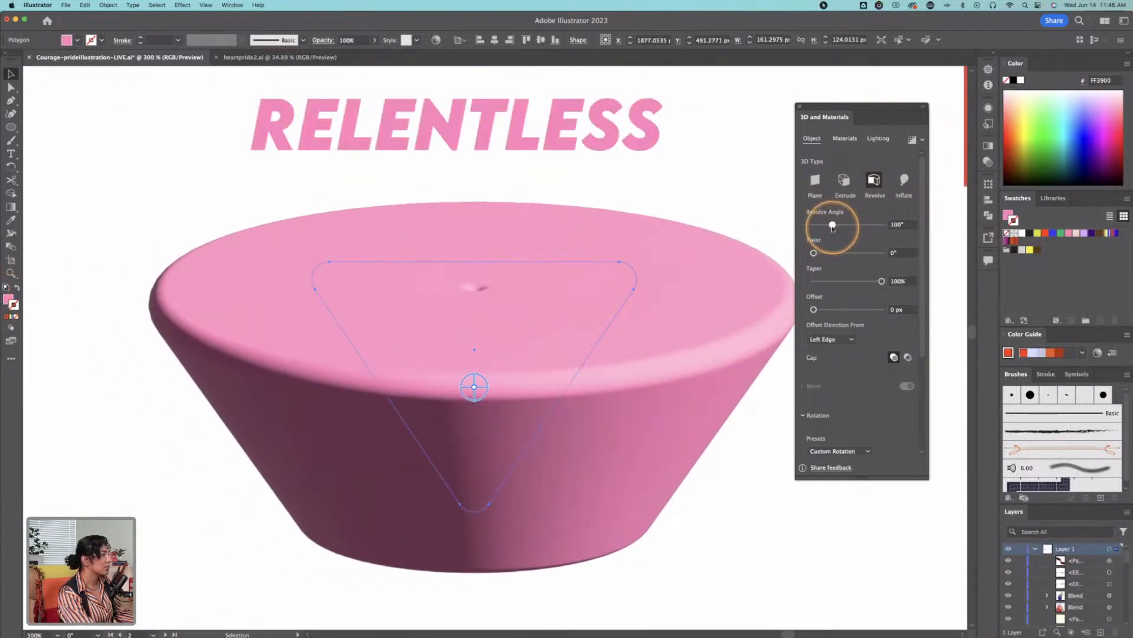
Step: Set the revolved pink shape's revolve angle to 281° and its twist to 360°
left_click(837, 225)
left_click_drag(845, 228, 867, 227)
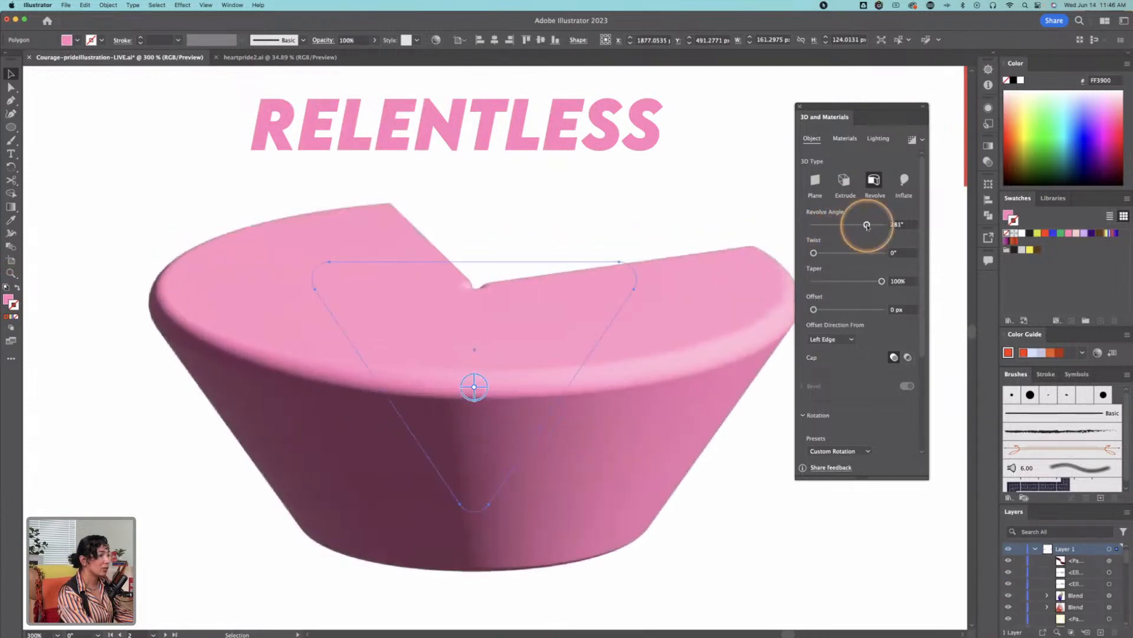
left_click_drag(813, 252, 876, 257)
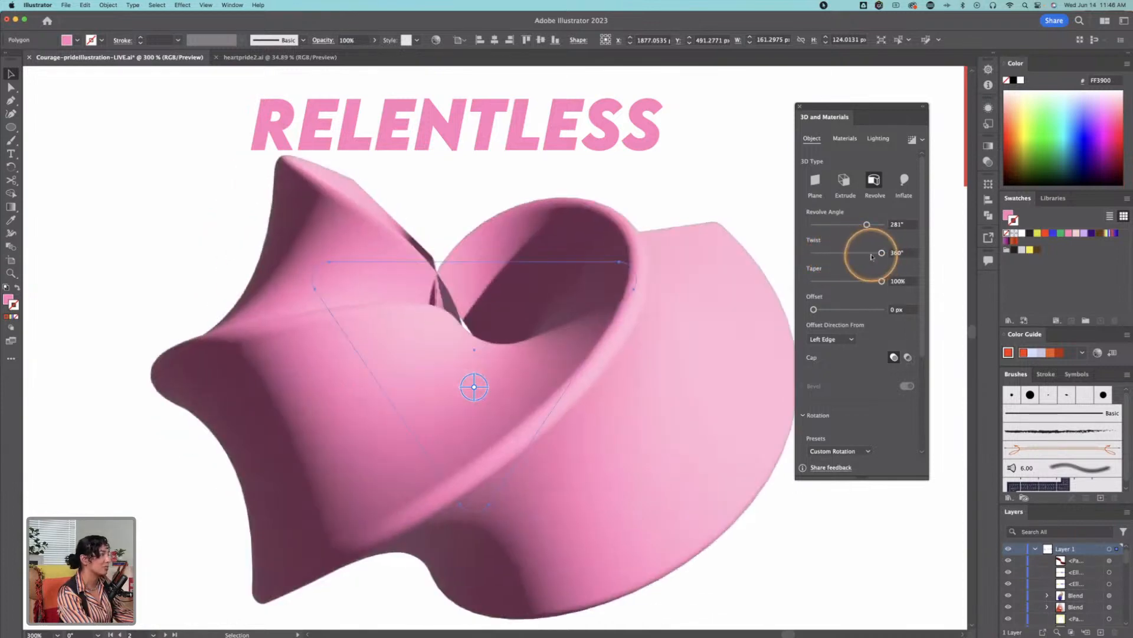
left_click_drag(556, 369, 524, 336)
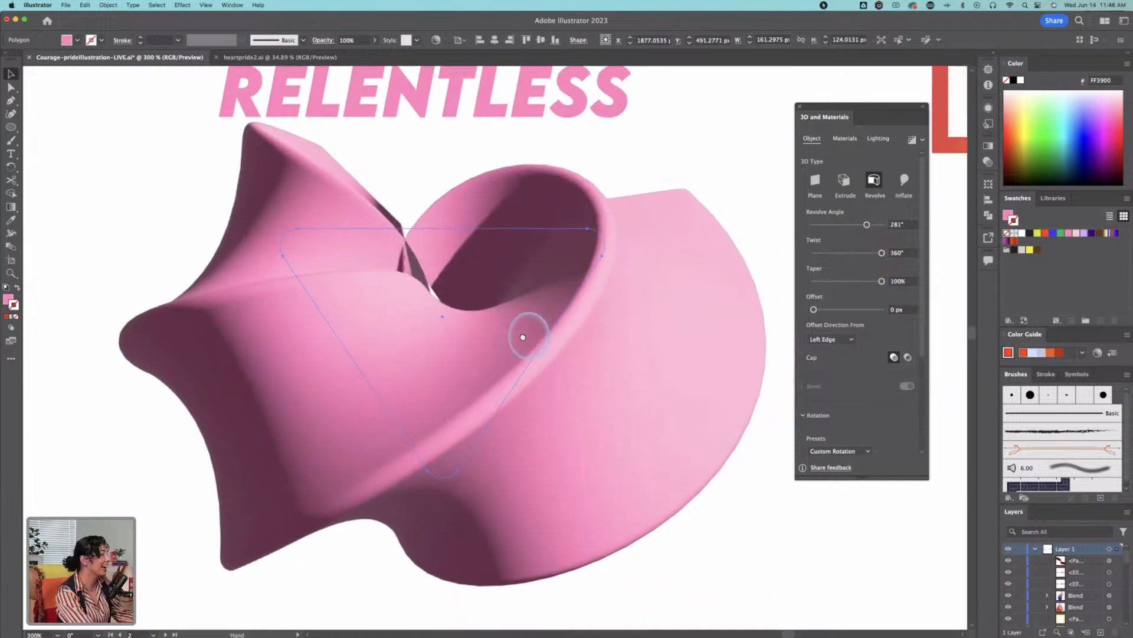
Step: Undo the twist and the latest revolve angle changes on the pink shape
key("super+z")
key("super+z")
key("super+z")
key("super+z")
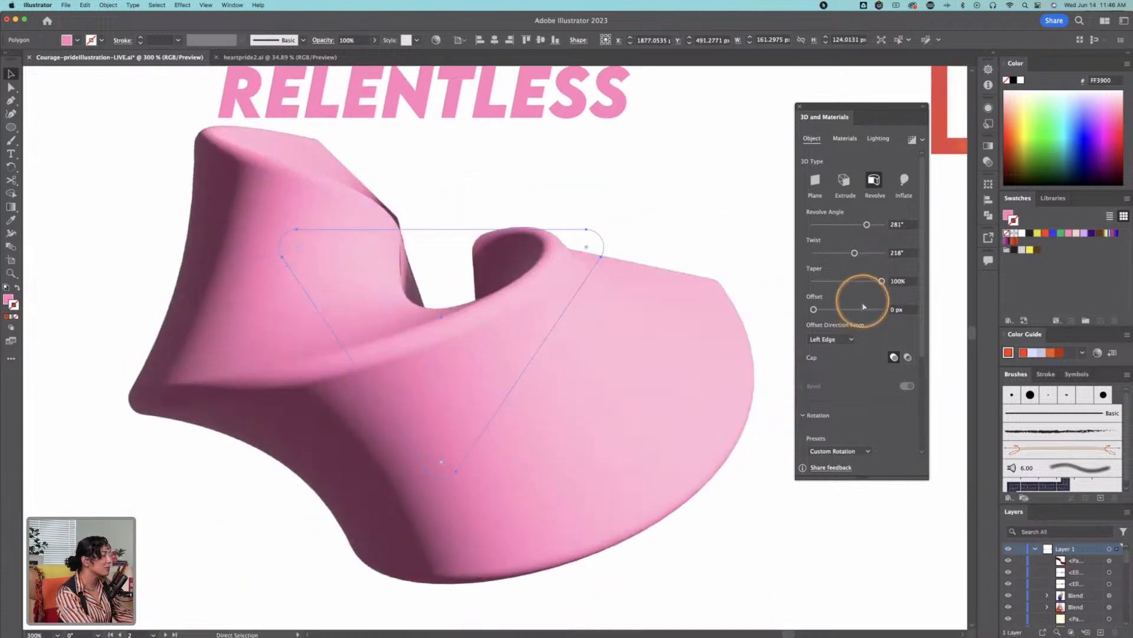
key("super+z")
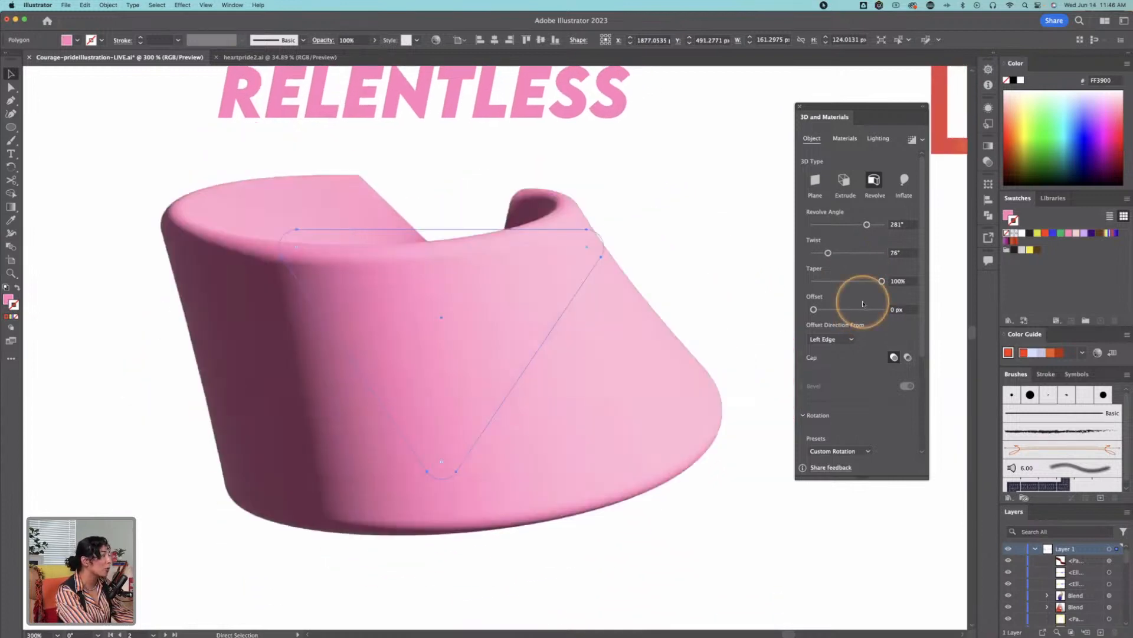
key("super+z")
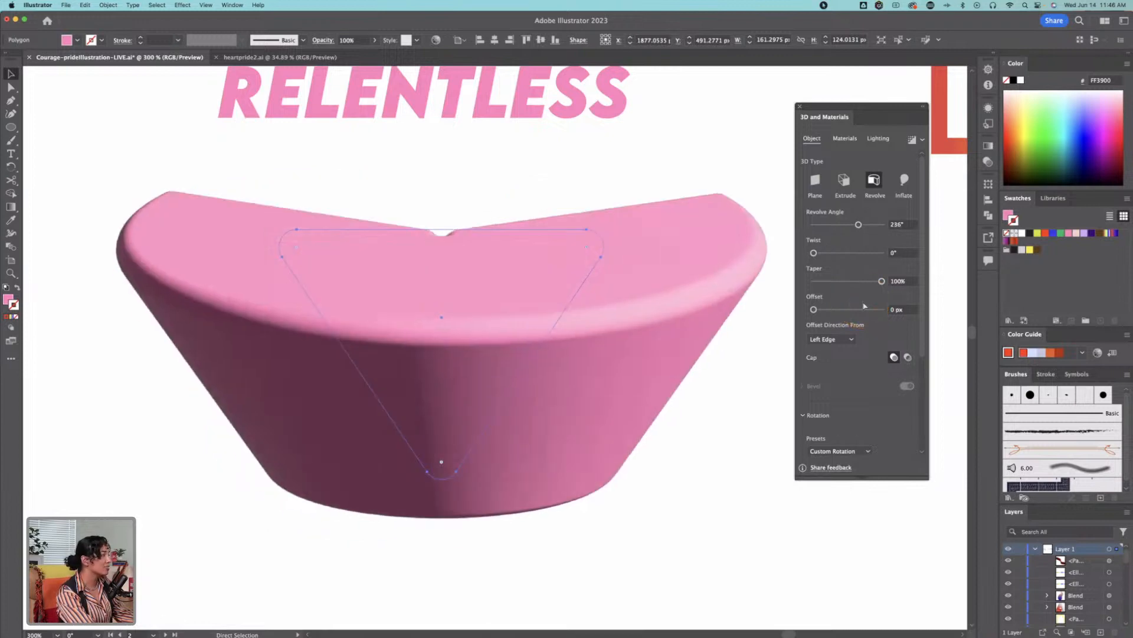
key("super+z")
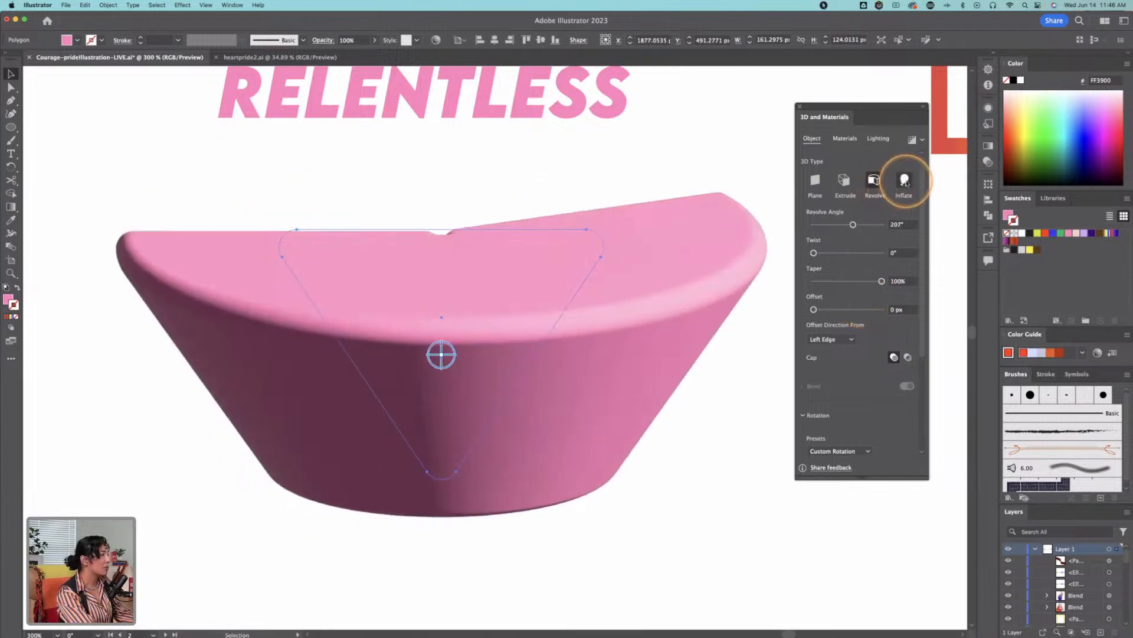
Step: Change the pink triangle's 3D type to Inflate with the Front rotation preset, inflating both sides
left_click(906, 183)
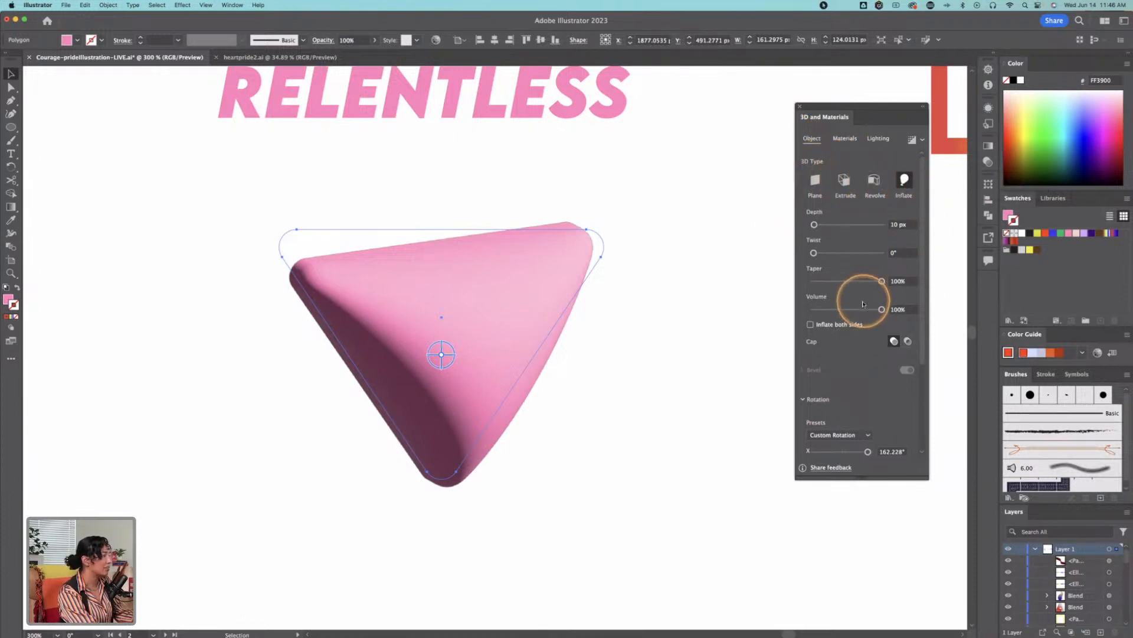
left_click(843, 436)
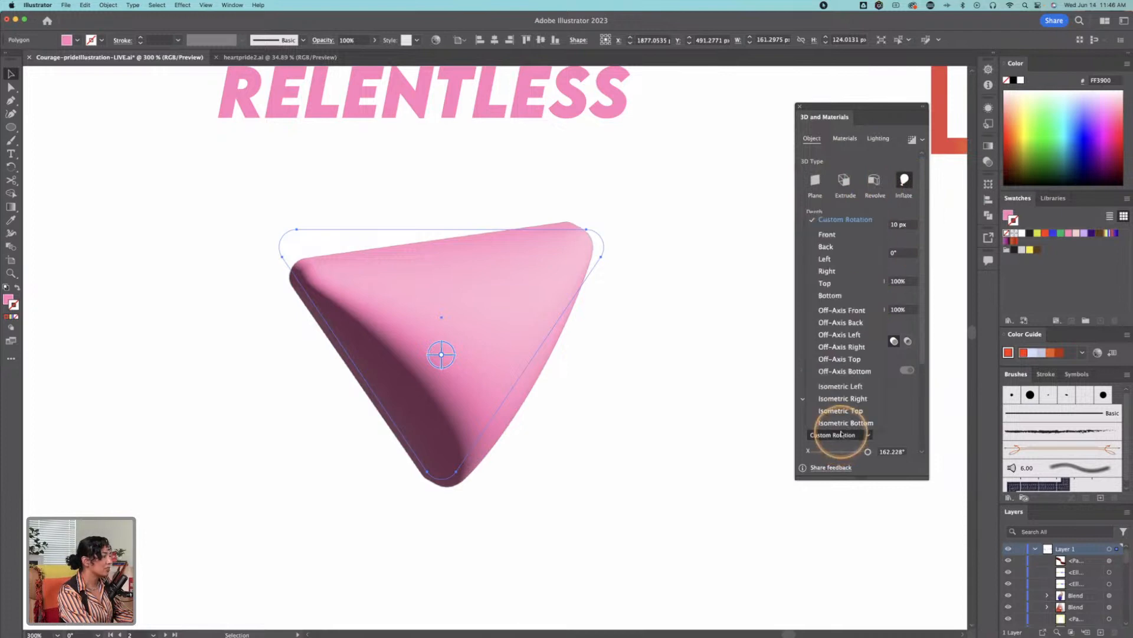
left_click(844, 235)
left_click(810, 325)
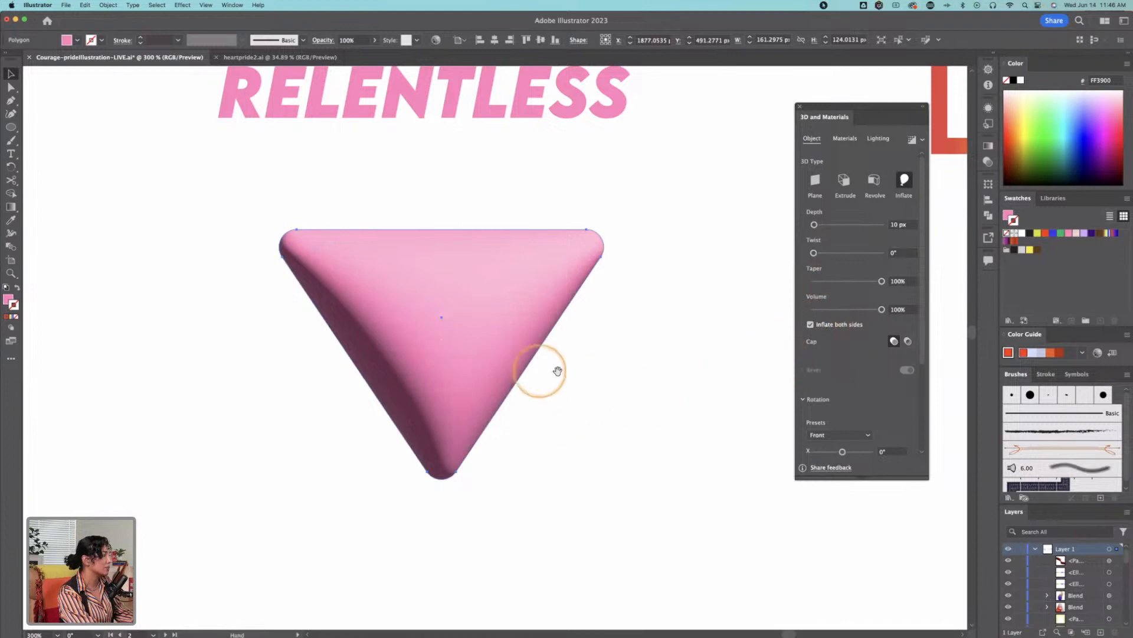
Step: Apply the 3D Inflate effect to the blue four-lobed shape under the LEADERSHIP heading
left_click_drag(613, 380, 769, 362)
key("z")
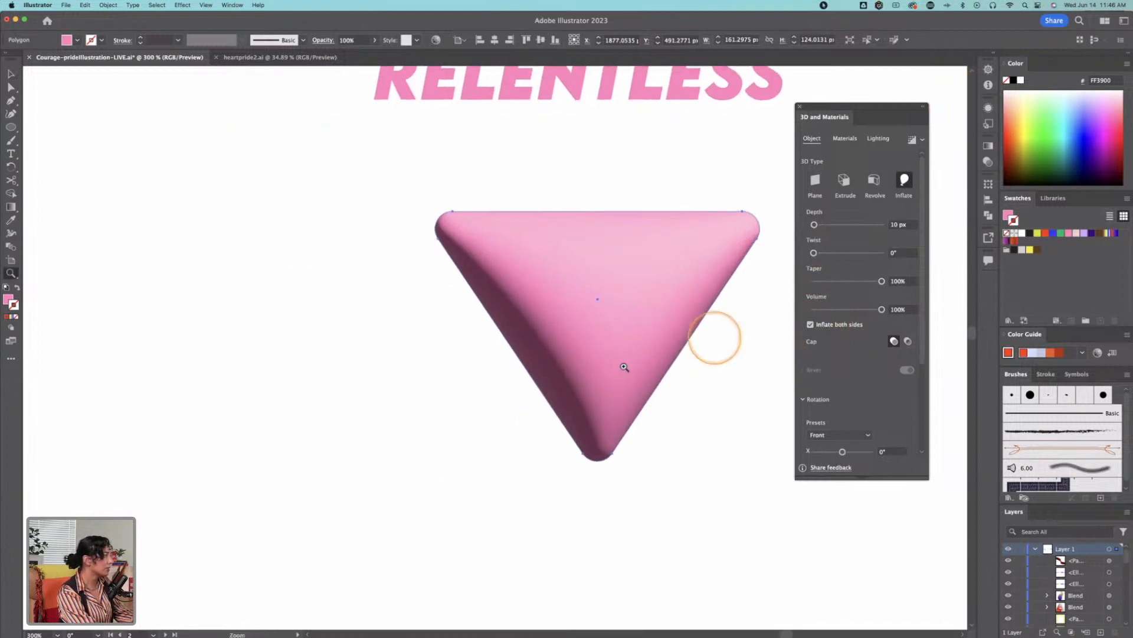
left_click(458, 418, "alt")
left_click(450, 417, "alt")
left_click(356, 417, "alt")
left_click_drag(349, 193, 368, 397)
left_click(369, 279)
left_click(356, 300)
key("v")
left_click(515, 348)
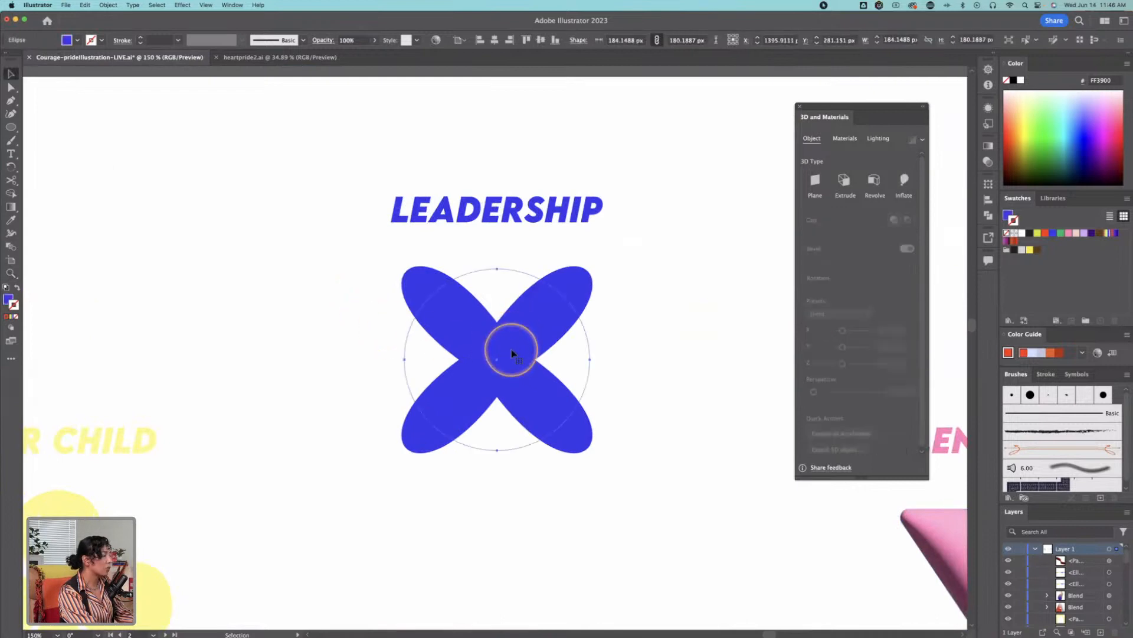
left_click(902, 183)
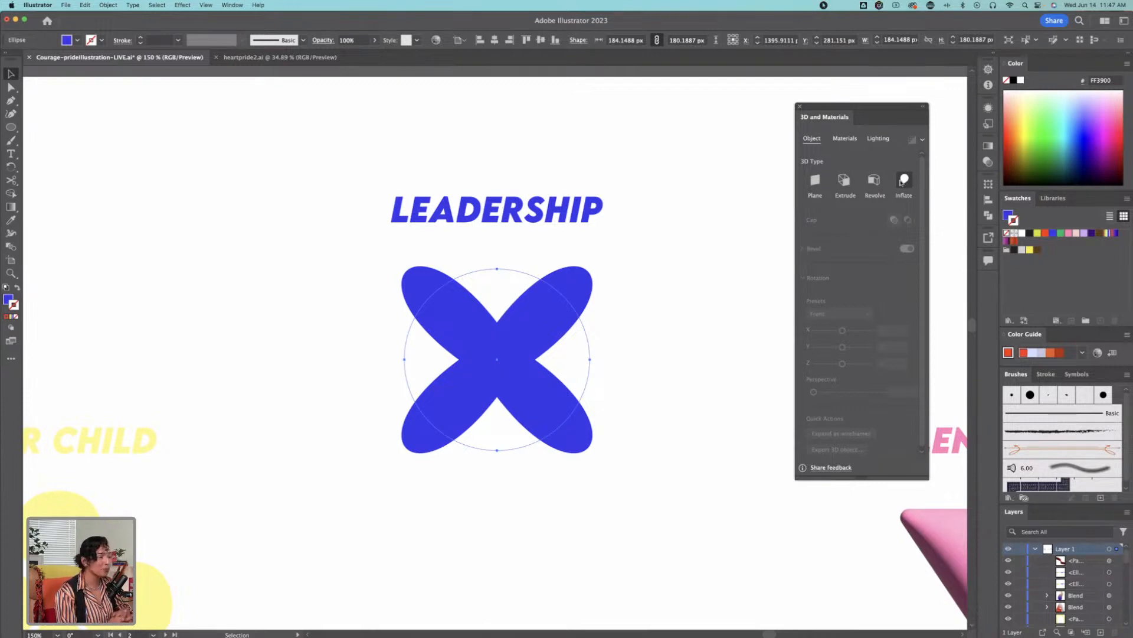
left_click(902, 183)
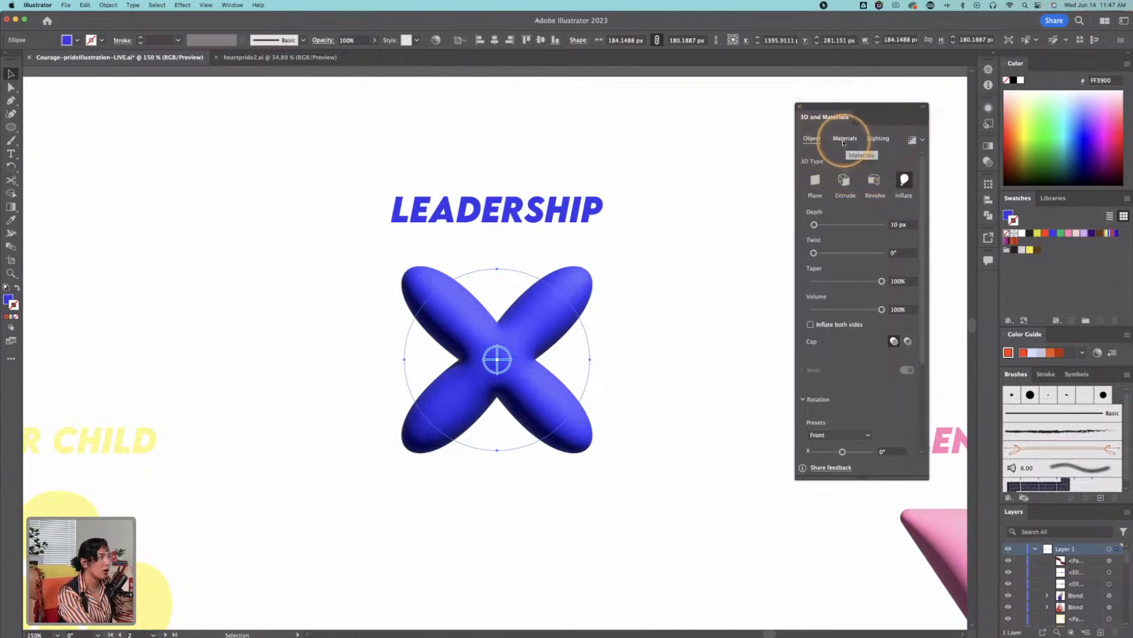
Step: Add a second light to the LEADERSHIP shape and place it on the upper-left side of the lighting preview sphere
left_click(883, 141)
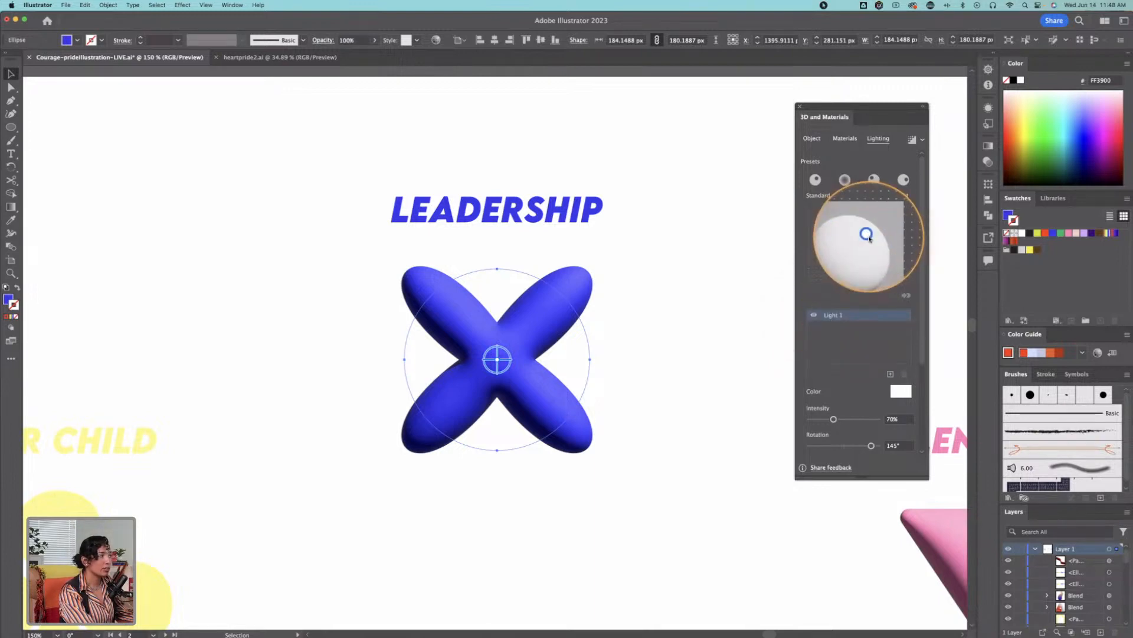
left_click(901, 392)
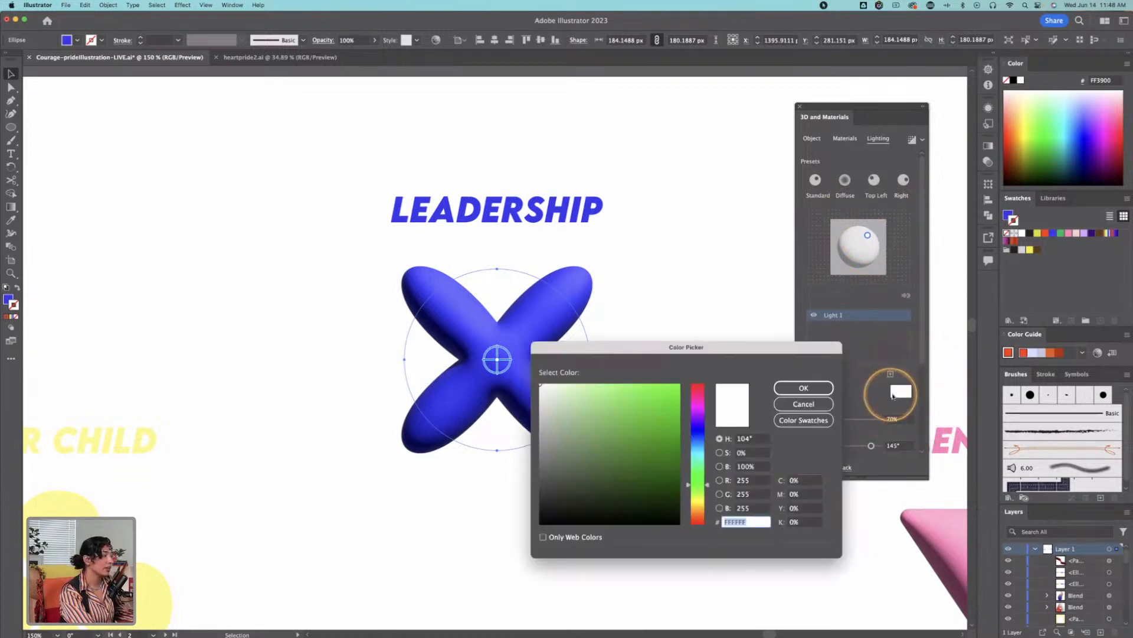
left_click(821, 399)
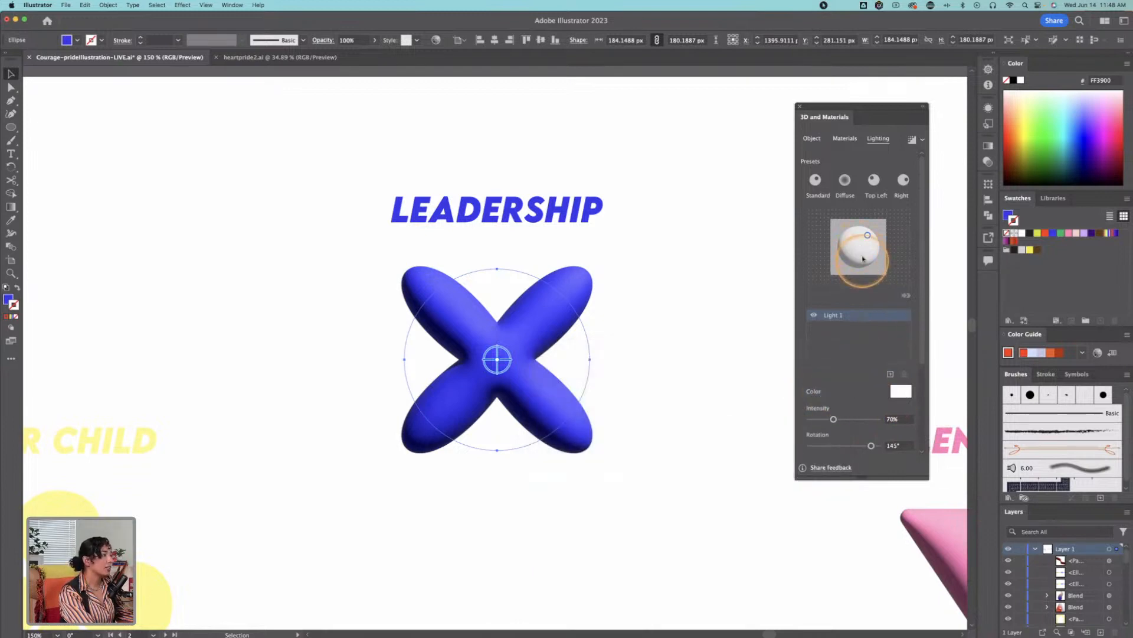
left_click(891, 374)
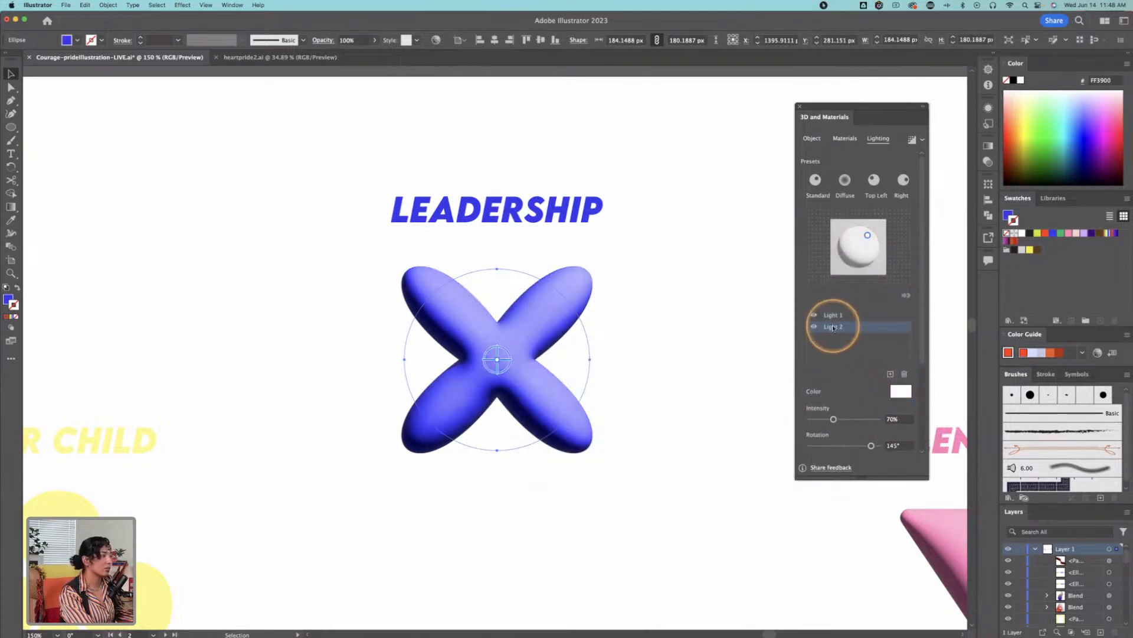
mouse_move(479, 350)
left_mouse_down()
mouse_move(518, 323)
mouse_move(496, 357)
left_mouse_up()
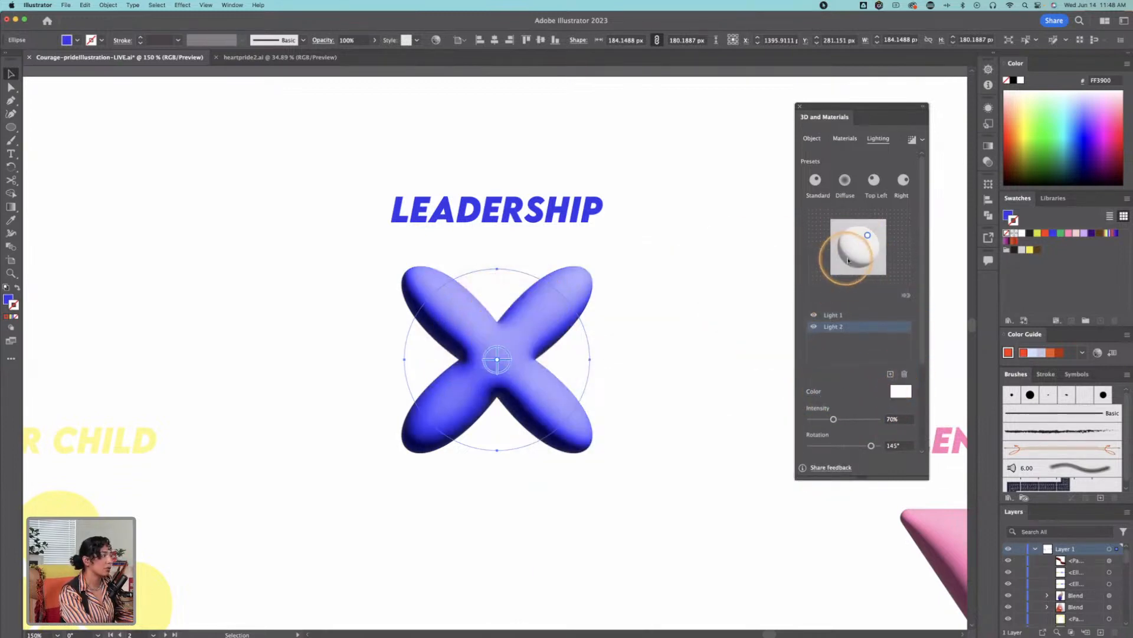
left_click_drag(868, 234, 817, 284)
mouse_move(852, 244)
left_mouse_down()
mouse_move(868, 236)
mouse_move(879, 260)
mouse_move(838, 242)
mouse_move(835, 255)
mouse_move(846, 243)
left_mouse_up()
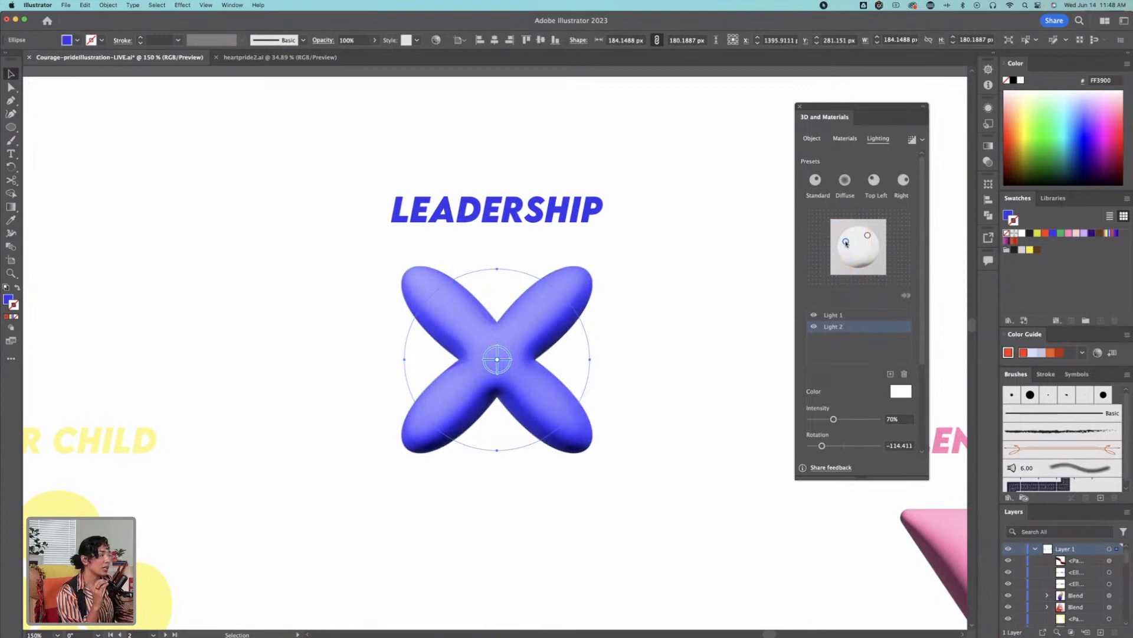
Step: Set the second light's colour to light cyan, 7CF1F7
left_click(899, 390)
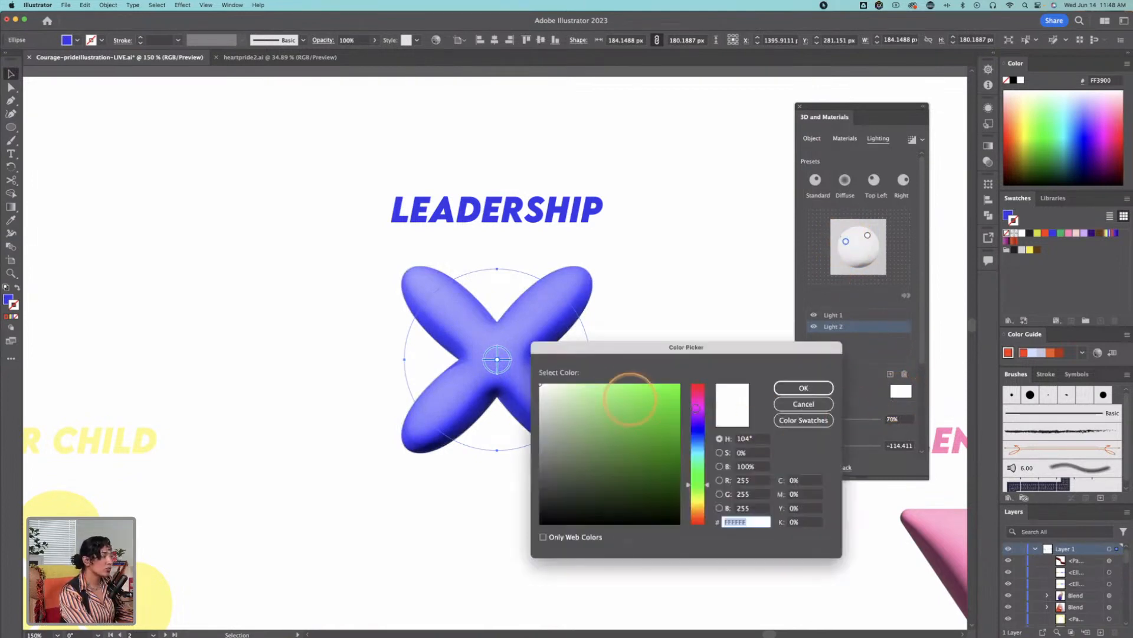
left_click(697, 506)
left_click_drag(565, 385, 602, 387)
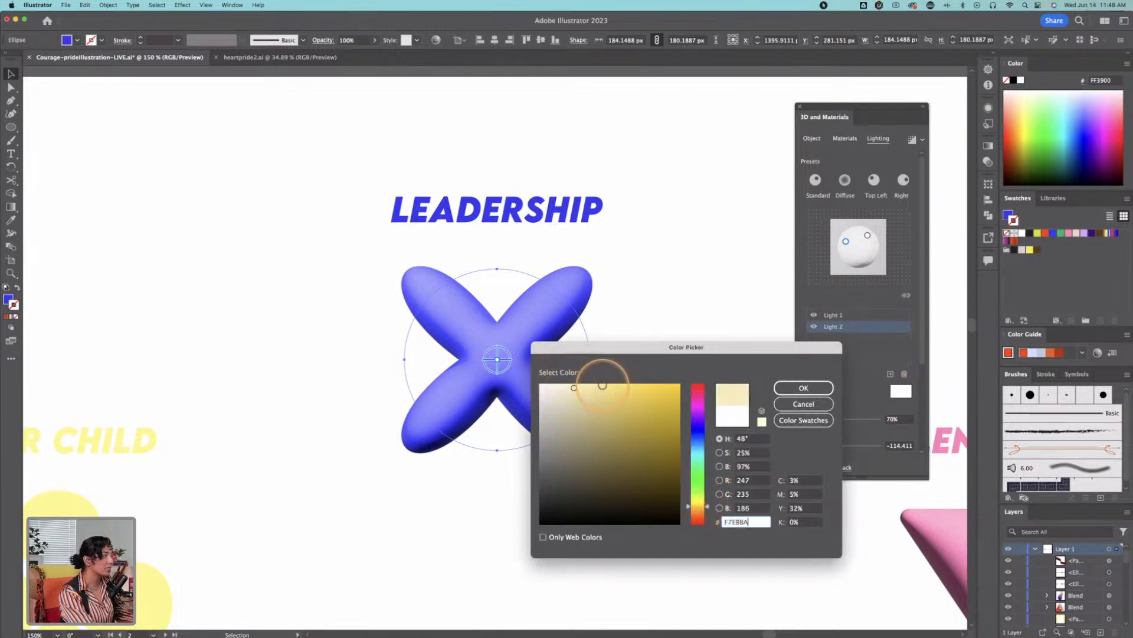
left_click(699, 454)
left_click(609, 387)
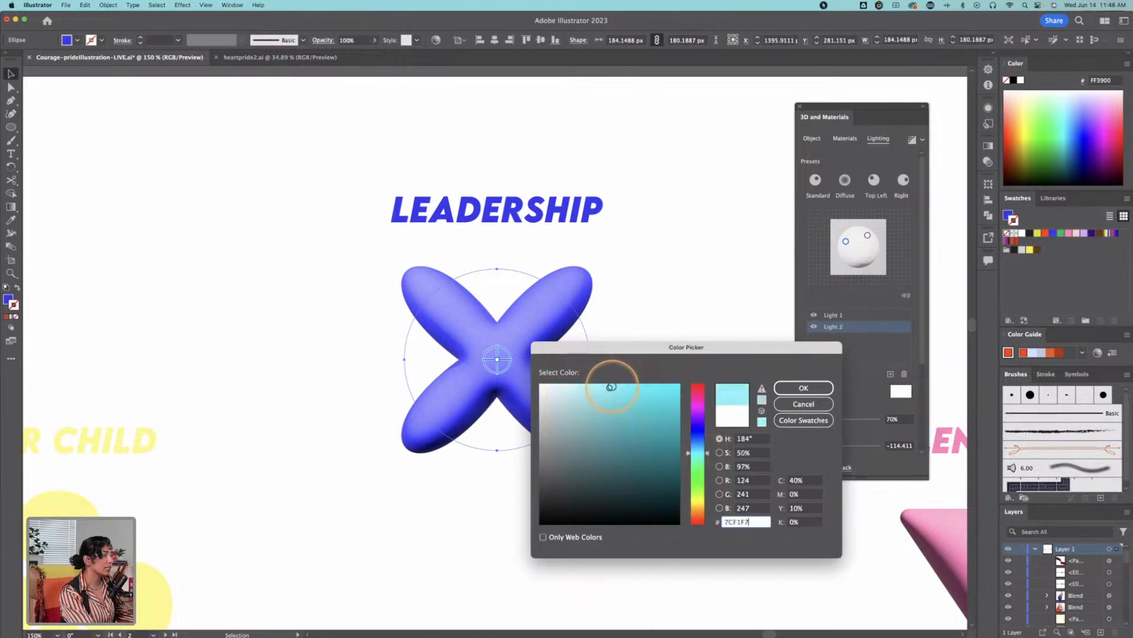
left_click(793, 385)
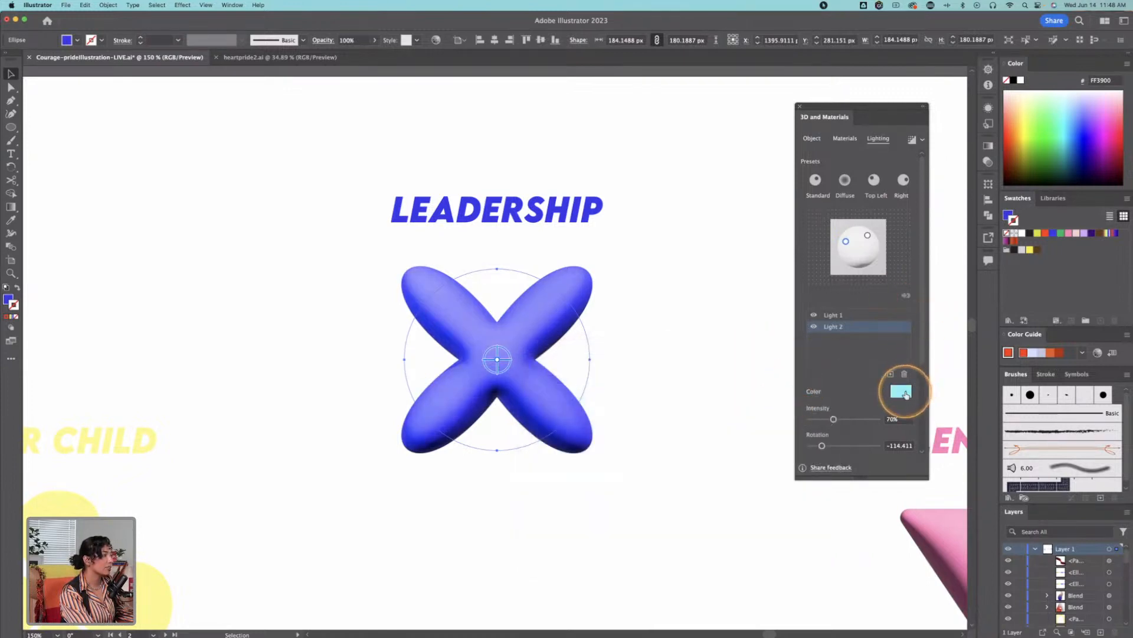
Step: Try a dark teal colour on the second light and undo it
left_click(901, 392)
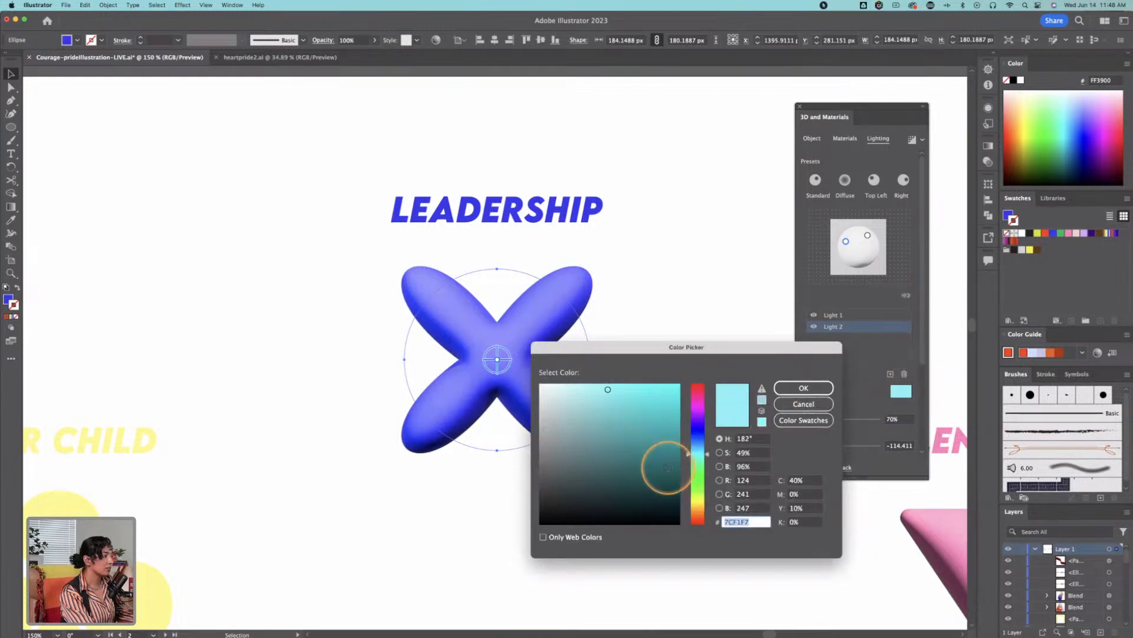
left_click(668, 467)
left_click(799, 386)
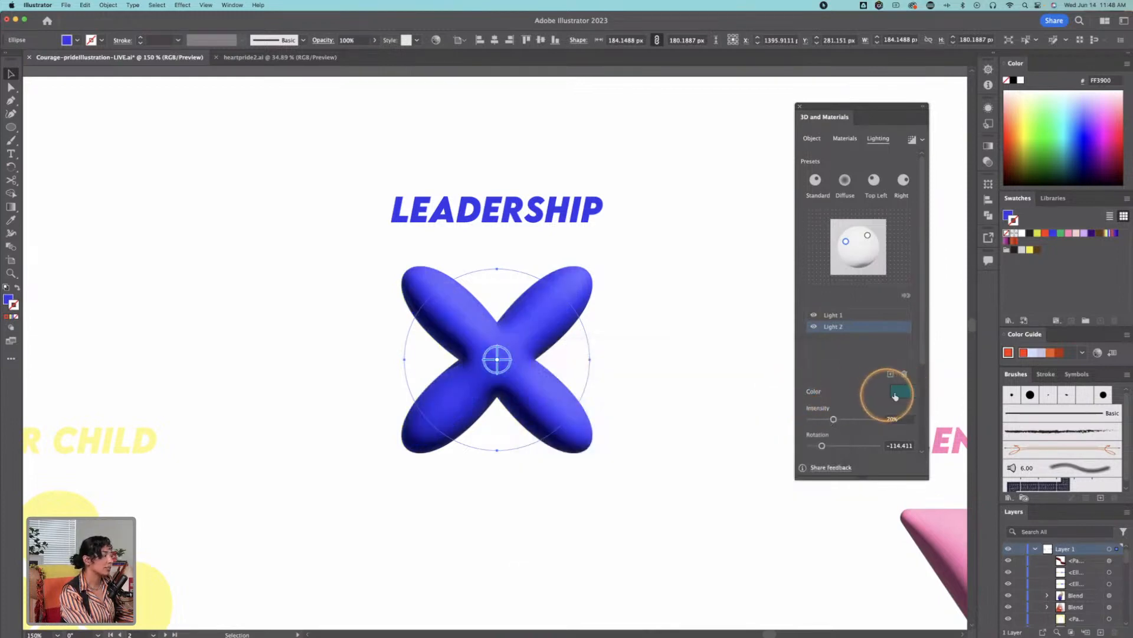
key("super+z")
Step: Try an orange colour on the second light and undo it
left_click(901, 392)
left_click(697, 511)
left_click(675, 391)
left_click(801, 388)
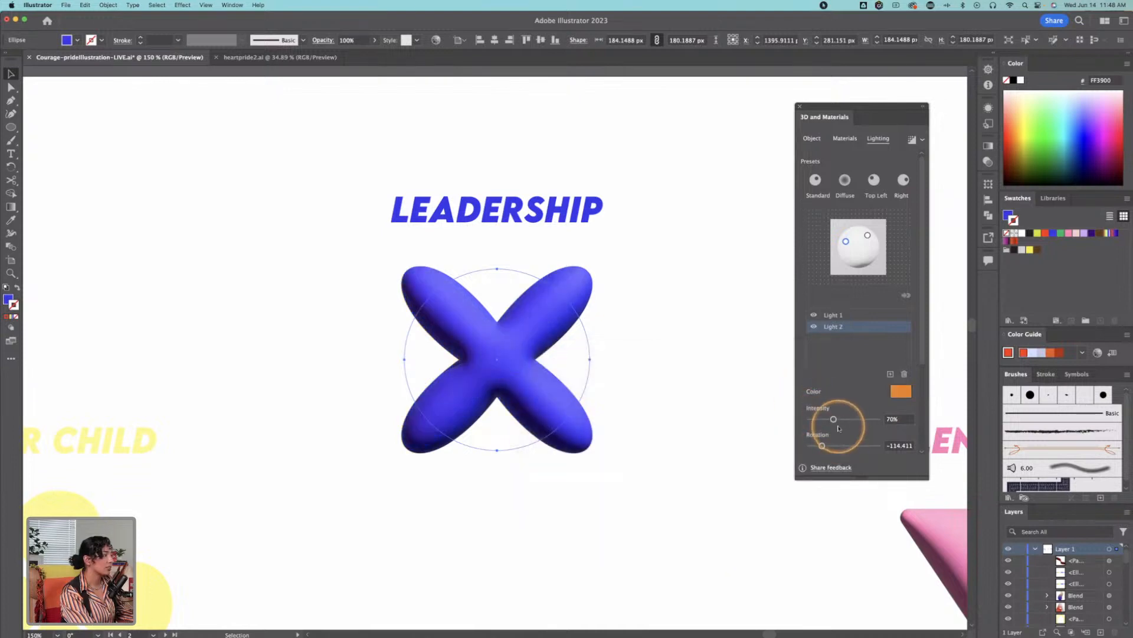
key("super+z")
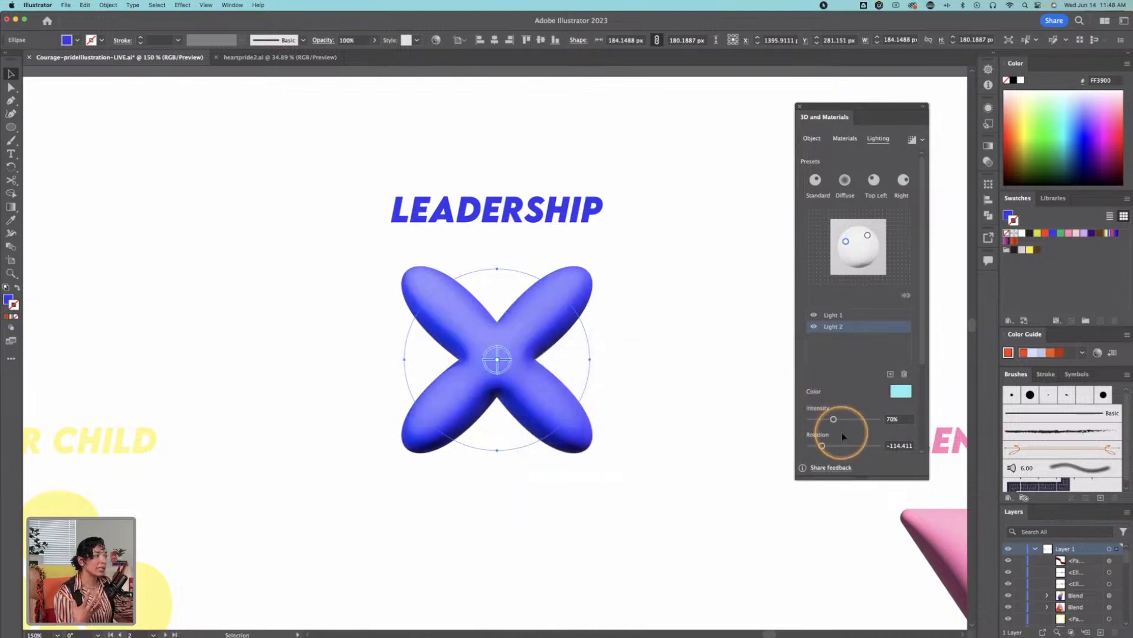
Step: Move the second light just left of the preview sphere's centre, at about -92.6° rotation and 67.5° height
mouse_move(837, 447)
left_mouse_down()
mouse_move(885, 444)
mouse_move(825, 447)
mouse_move(854, 445)
mouse_move(837, 445)
left_mouse_up()
left_click(892, 418)
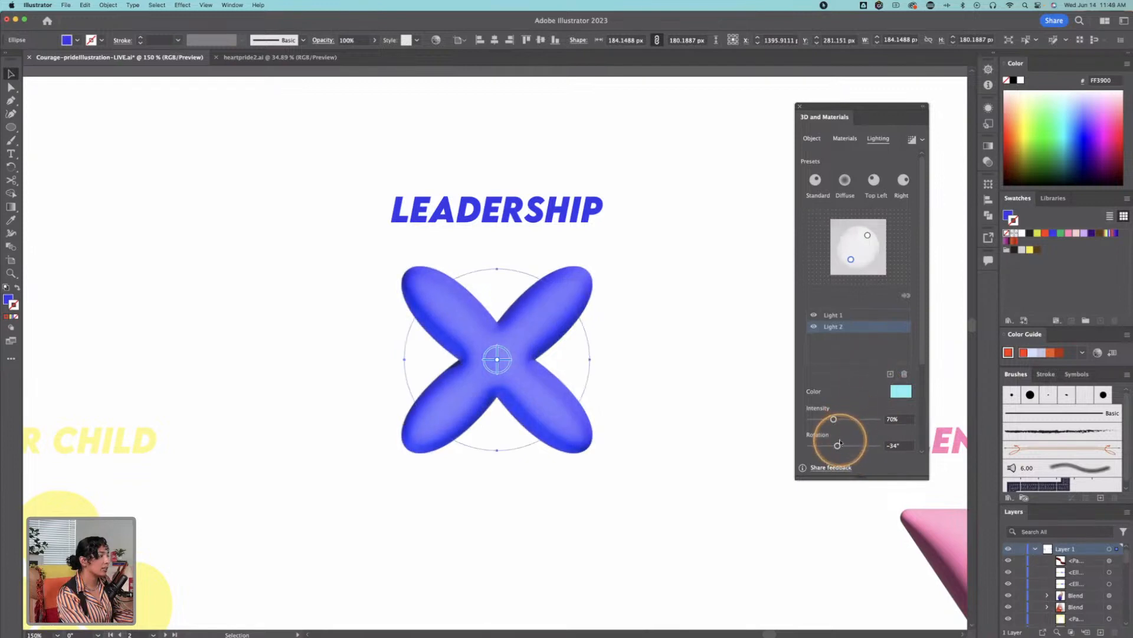
left_click_drag(851, 258, 852, 249)
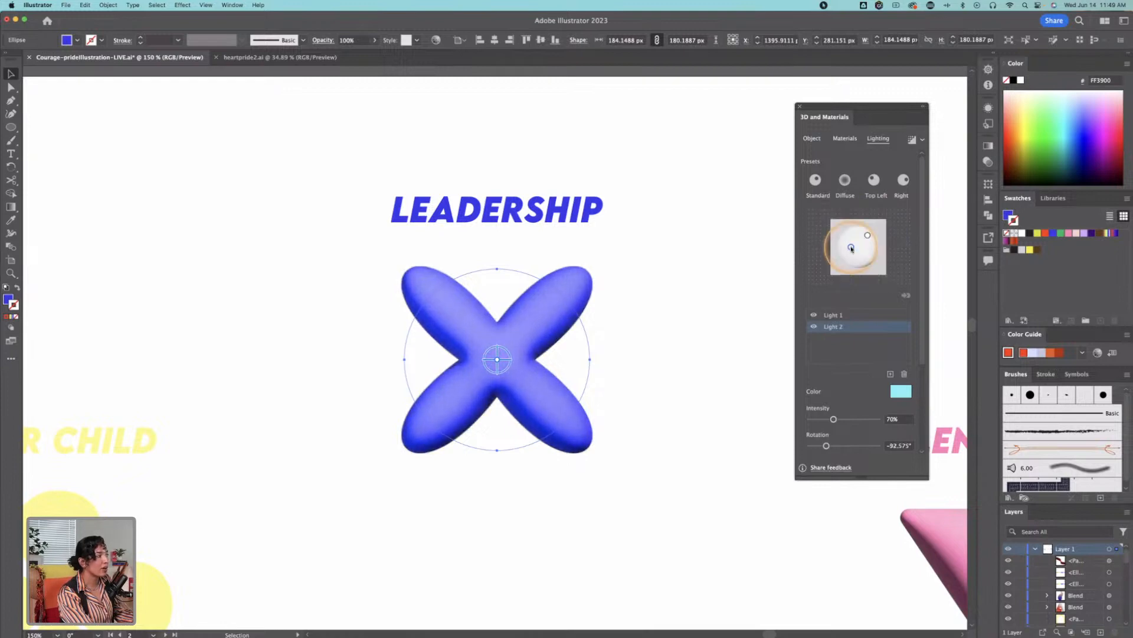
Step: Turn on shadows for the LEADERSHIP shape and expand the shadow settings
scroll(894, 317, "down", 3)
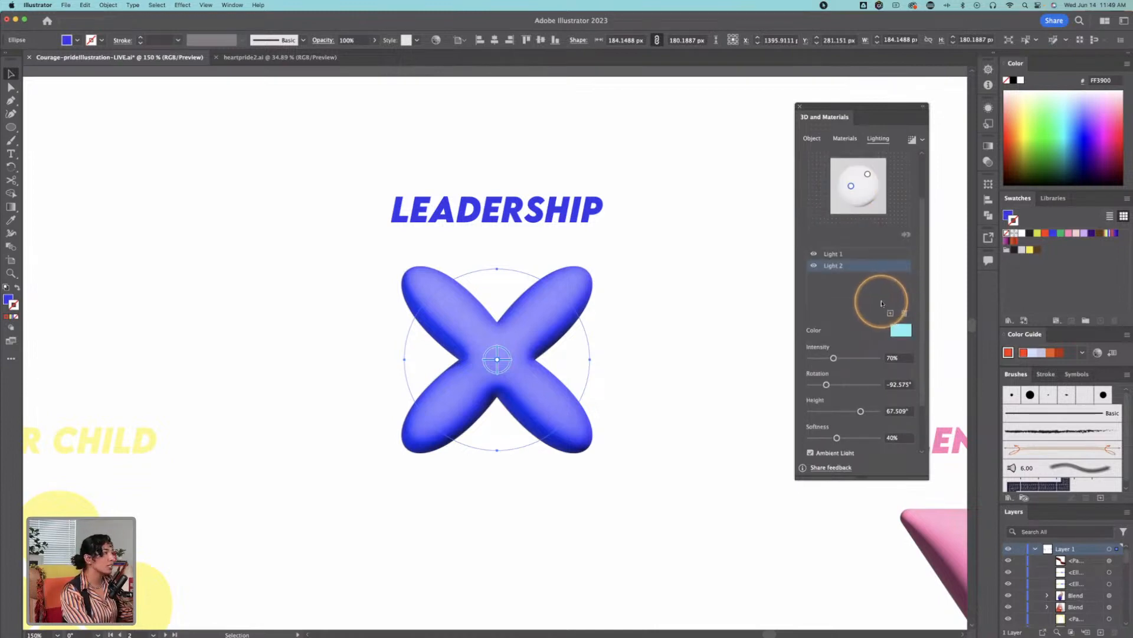
scroll(885, 300, "down", 3)
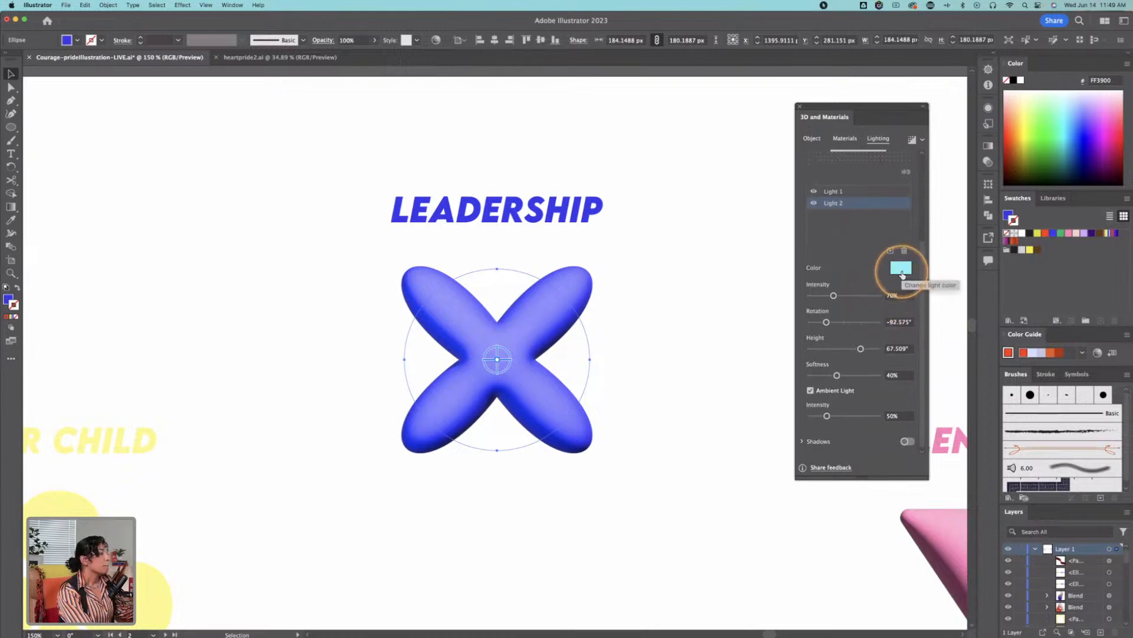
left_click(907, 442)
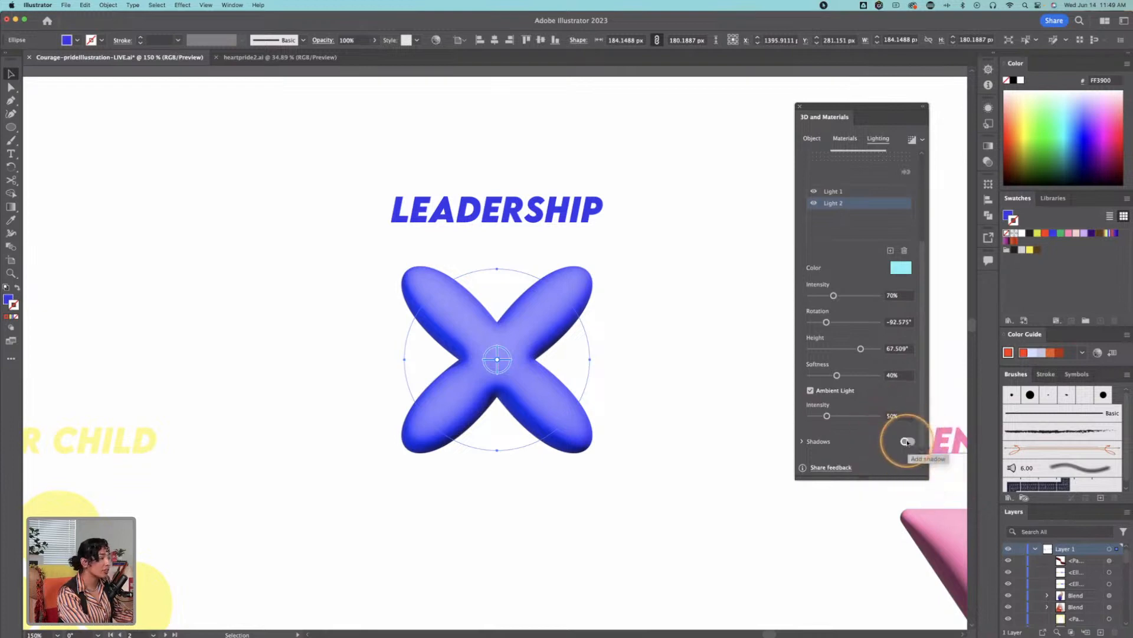
left_click(804, 443)
left_click(805, 442)
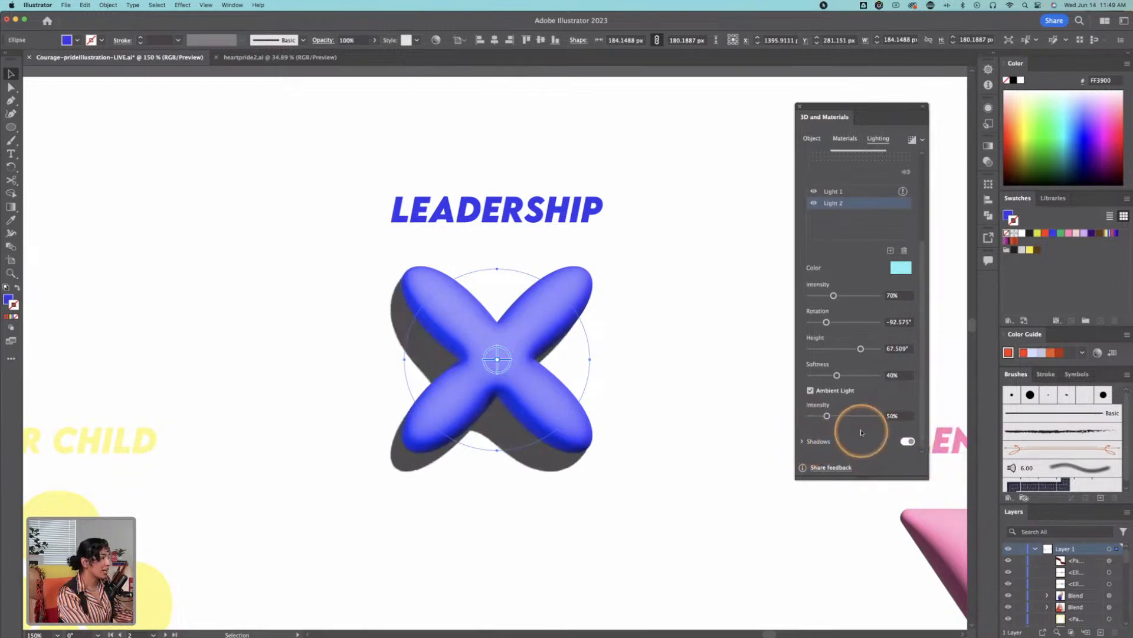
left_click(803, 442)
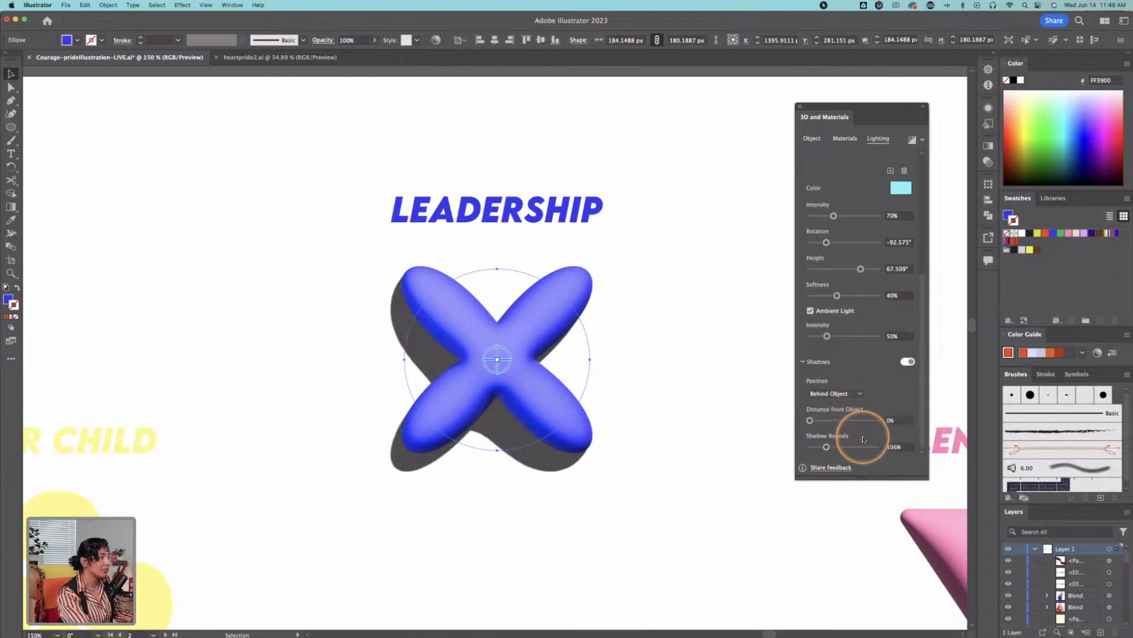
Step: Set the LEADERSHIP shape's shadow bounds to 157% and the shadow's distance from the object to 8%
left_click(823, 420)
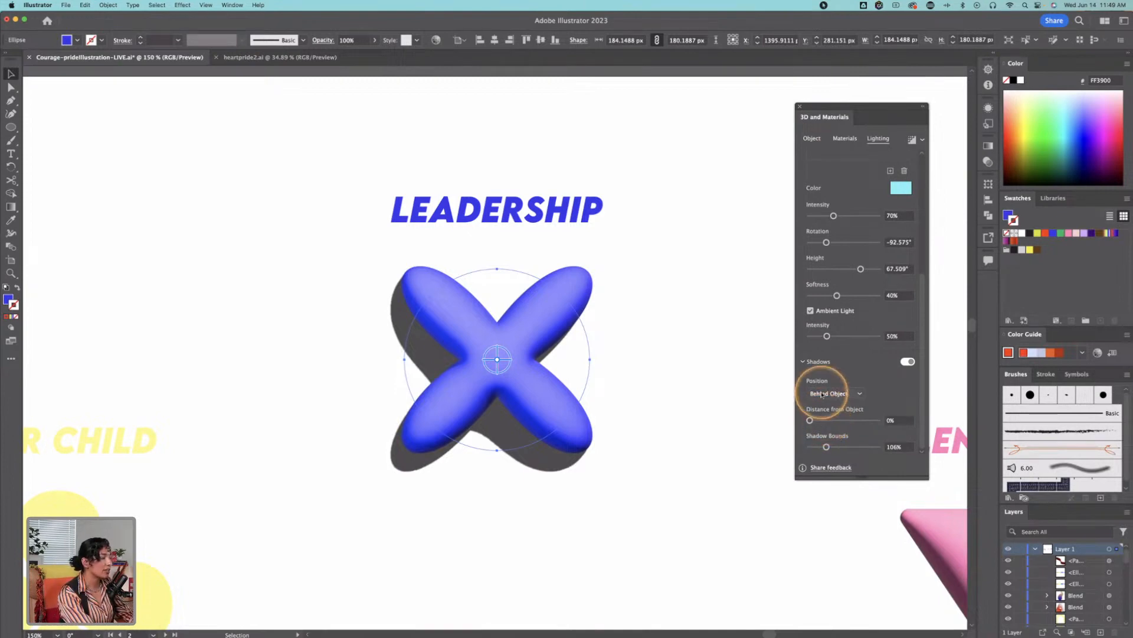
left_click(824, 394)
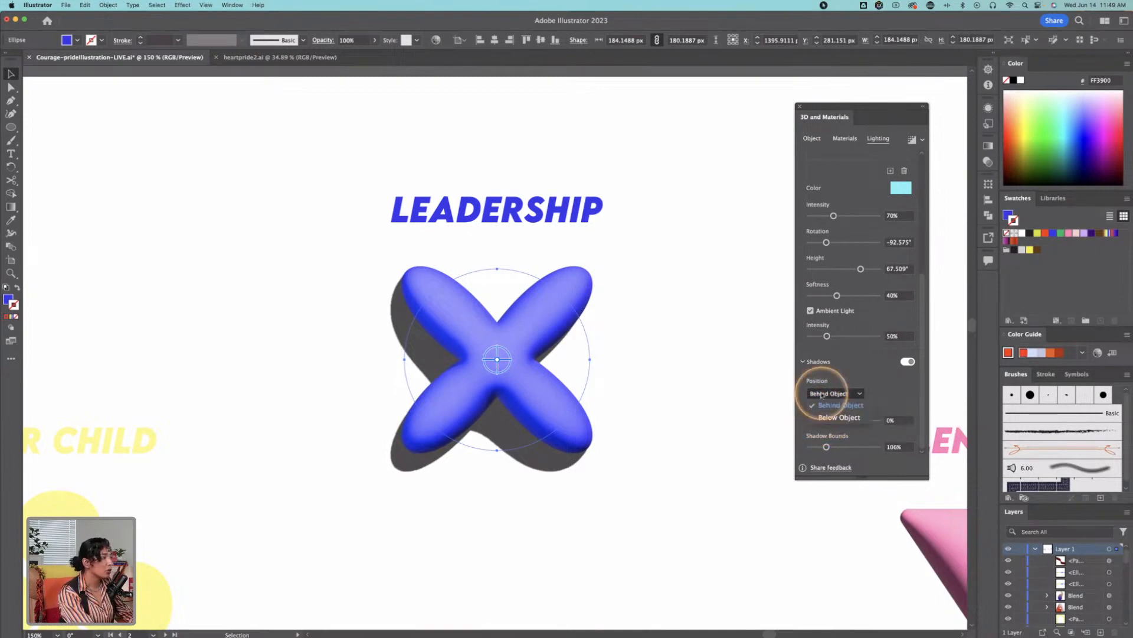
left_click(837, 444)
mouse_move(827, 446)
left_mouse_down()
mouse_move(794, 448)
mouse_move(878, 446)
mouse_move(835, 447)
left_mouse_up()
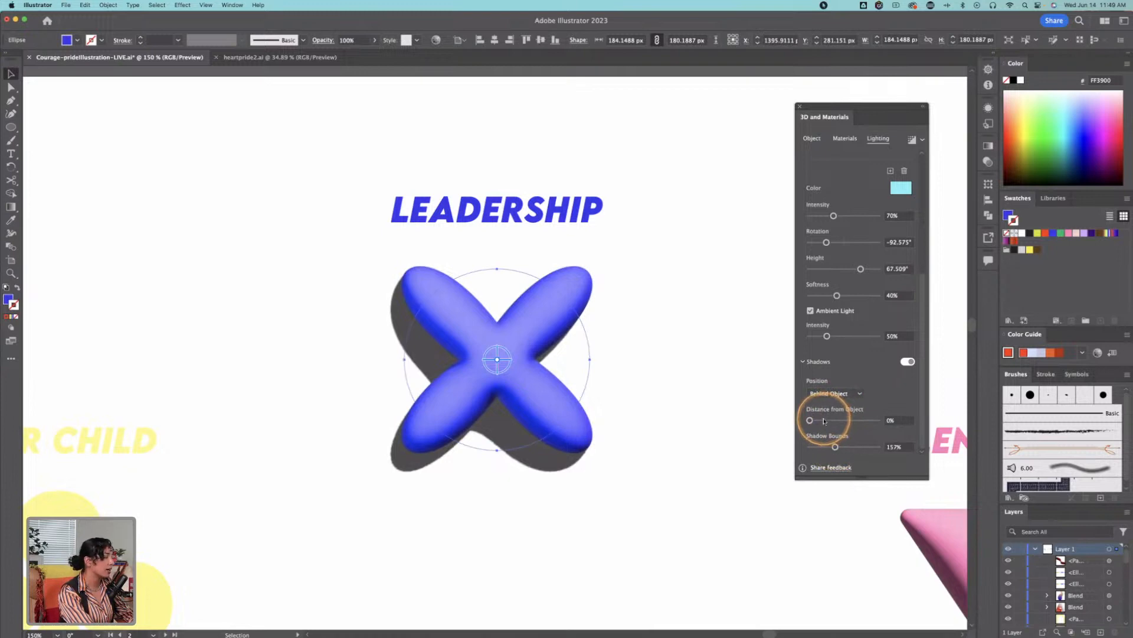
mouse_move(817, 420)
left_mouse_down()
mouse_move(880, 422)
mouse_move(816, 426)
left_mouse_up()
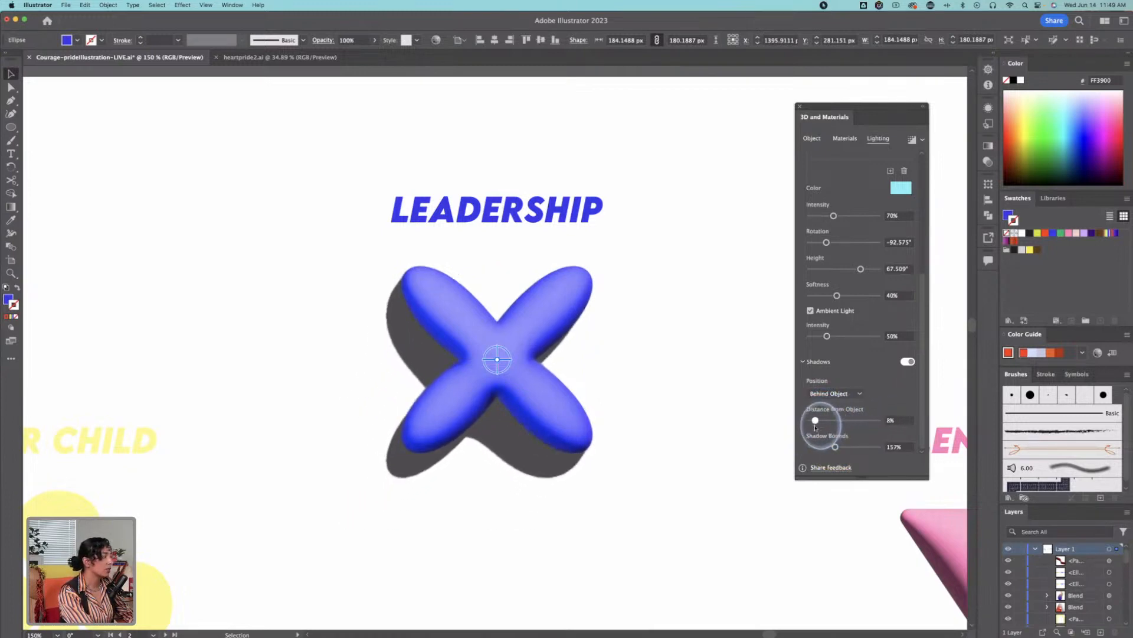
Step: Deselect the LEADERSHIP shape and select the yellow inflated star under the STAR heading
left_click(691, 337)
key("z")
left_click(707, 361, "alt")
left_click(699, 375, "alt")
key("space")
left_click_drag(565, 452, 447, 300)
left_click_drag(444, 351, 516, 330)
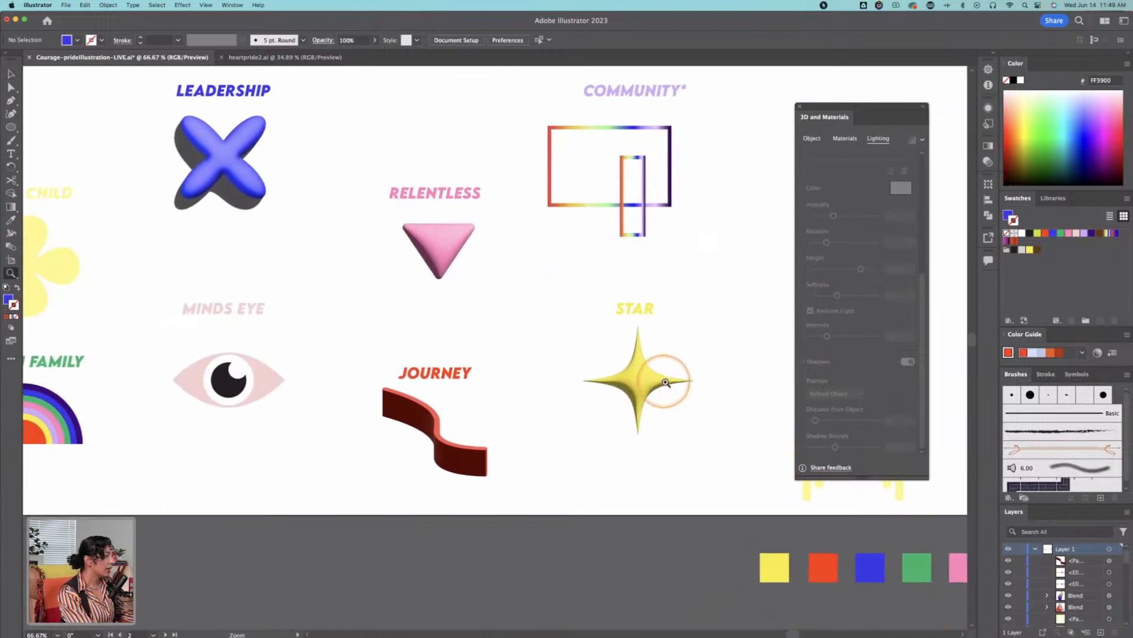
left_click(664, 381)
left_click(480, 351)
left_click(495, 326)
key("v")
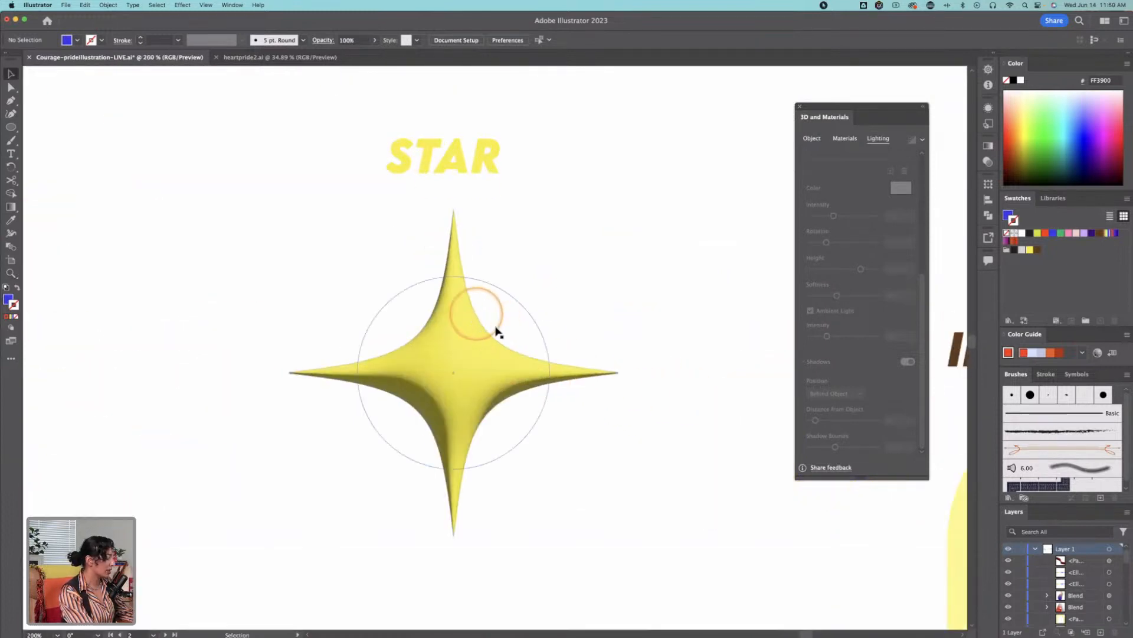
left_click(465, 353)
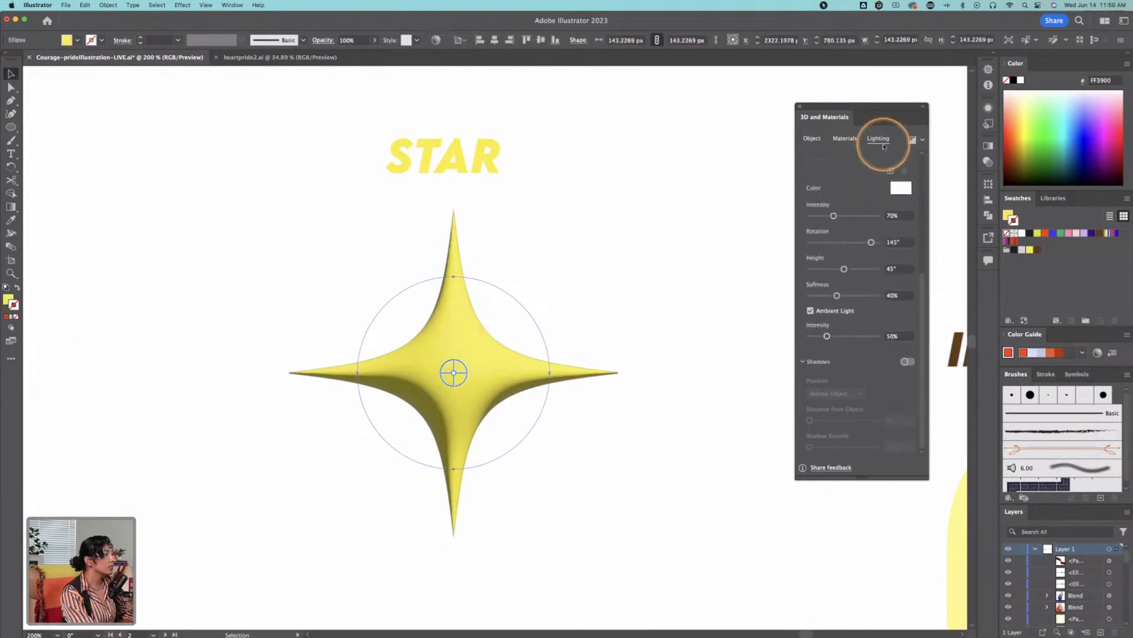
Step: Apply the Canopy Diamond Concrete Tiles substance material to the star
left_click(848, 141)
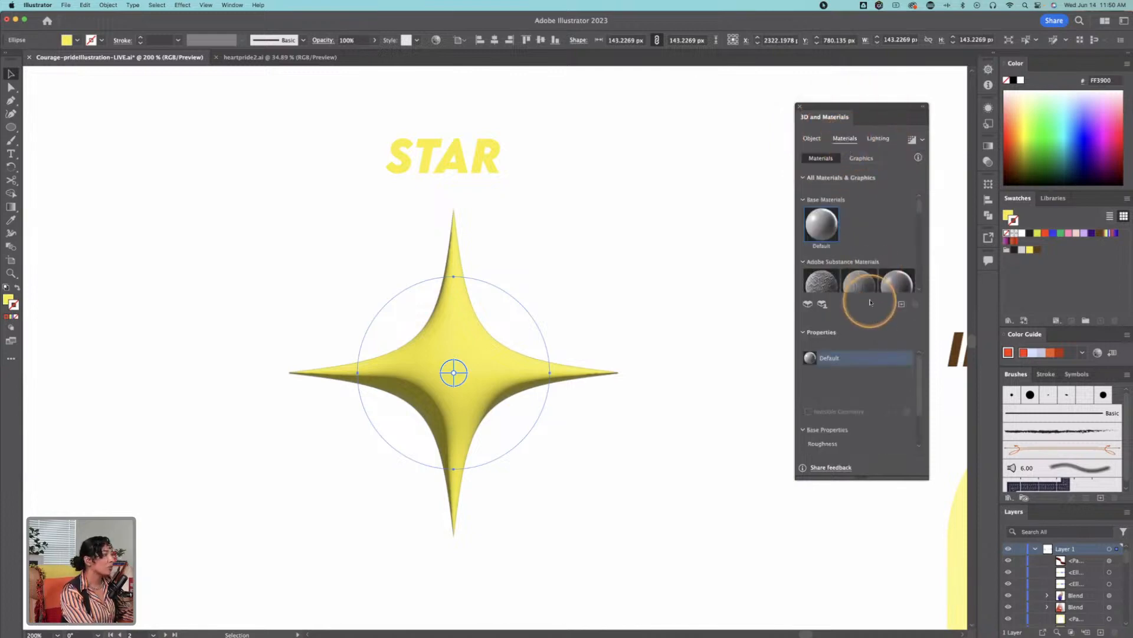
scroll(866, 285, "down", 4)
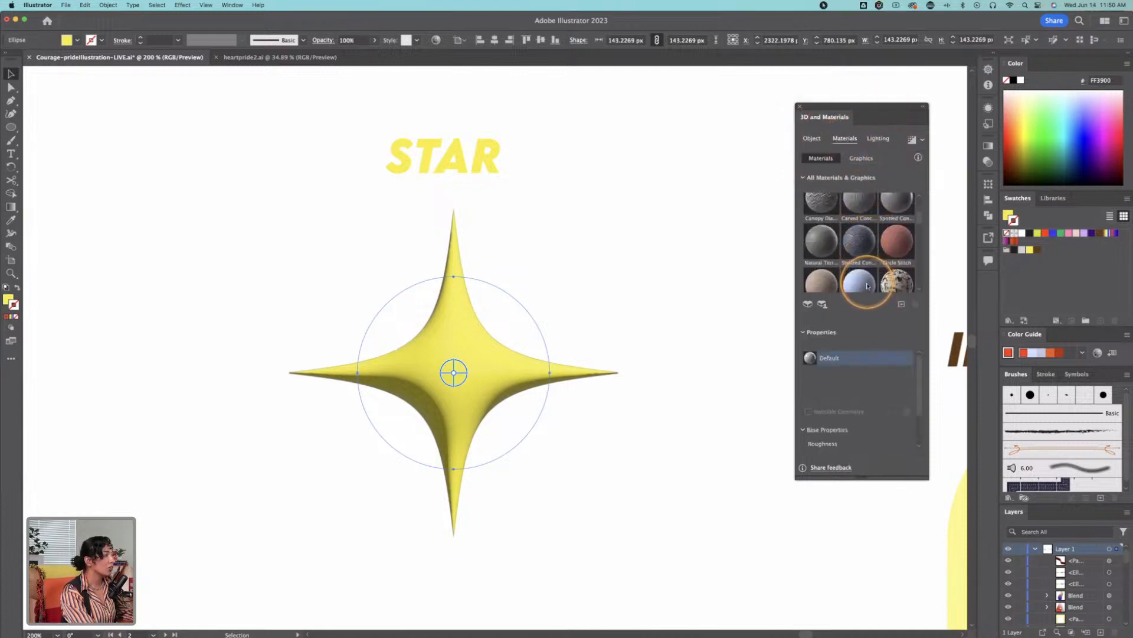
left_click_drag(863, 107, 698, 120)
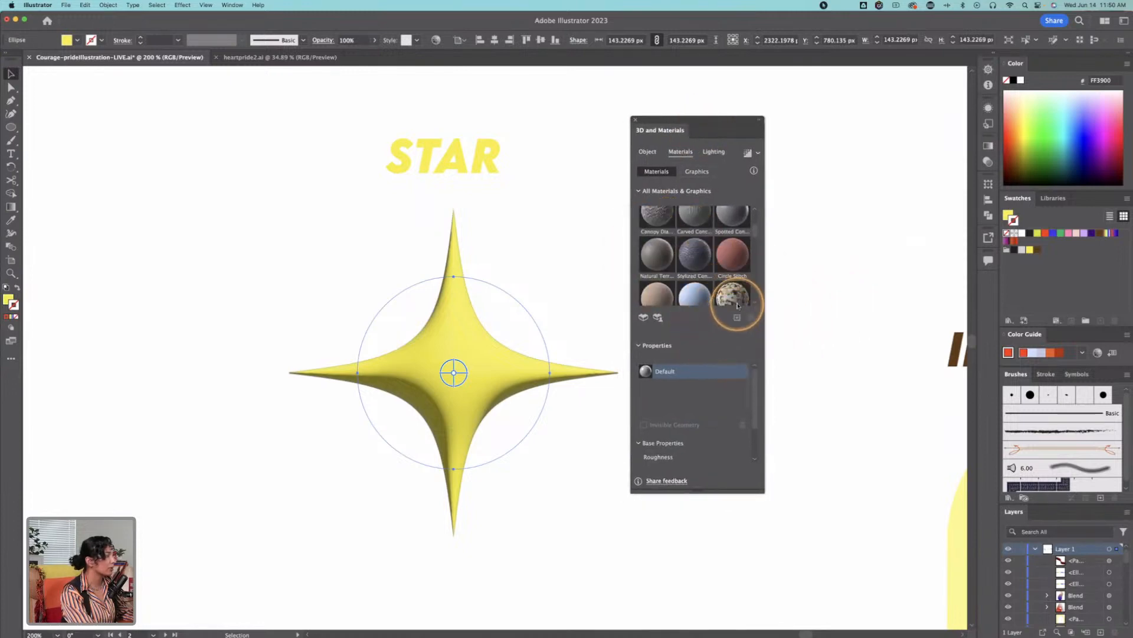
scroll(665, 260, "down", 2)
scroll(665, 260, "up", 5)
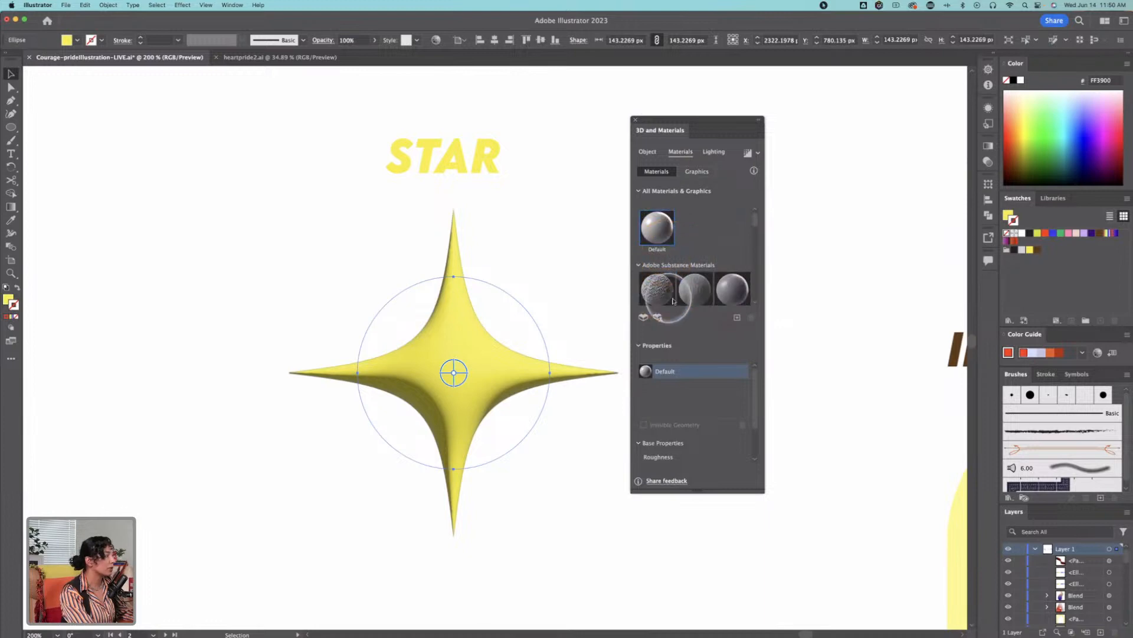
left_click(653, 289)
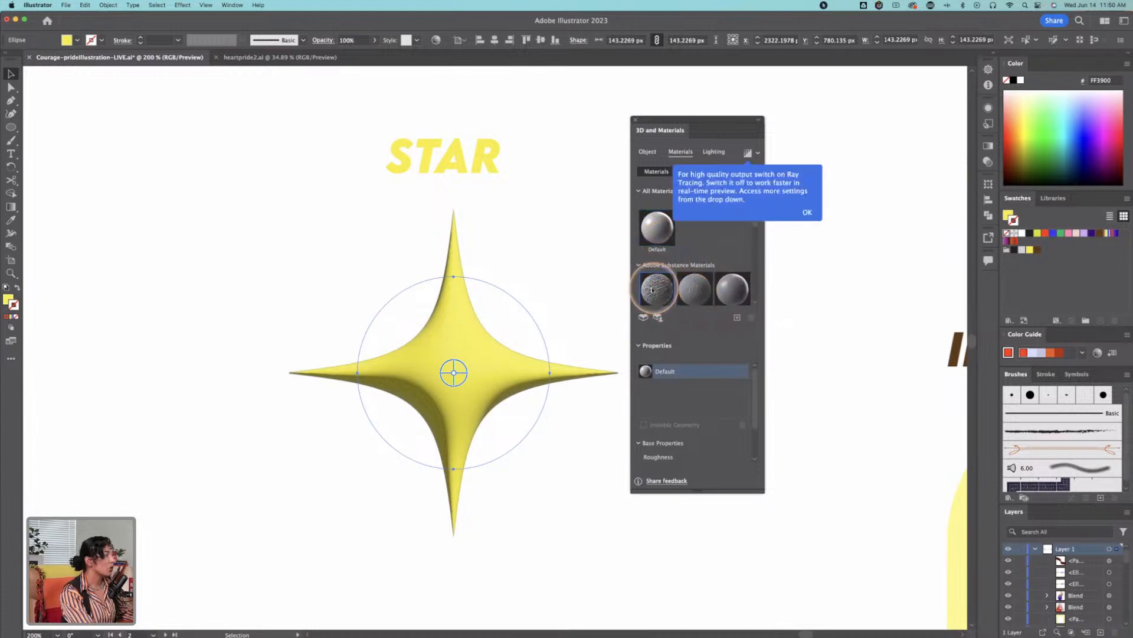
left_click(807, 212)
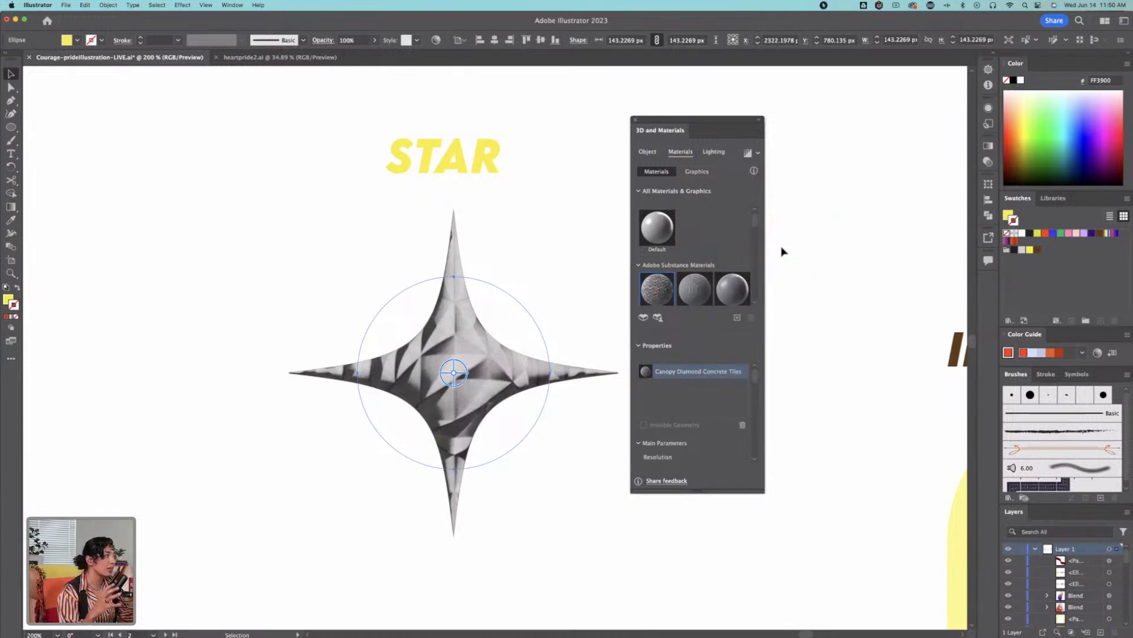
scroll(732, 280, "down", 2)
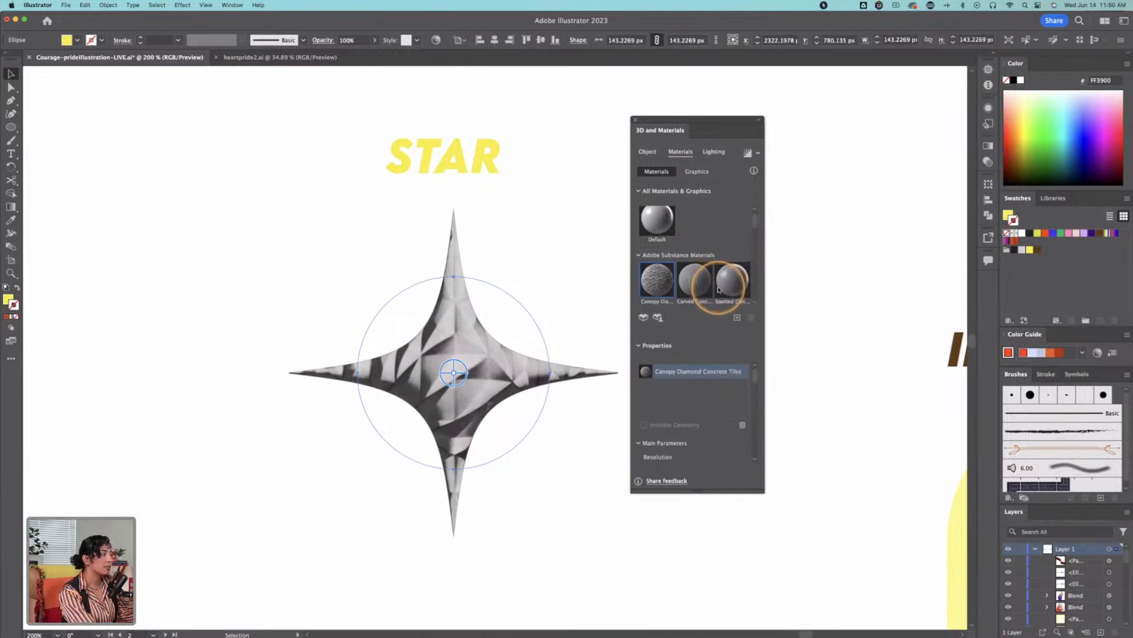
Step: Try the Spotted Concrete and Fine Leather substance materials on the star
left_click(730, 256)
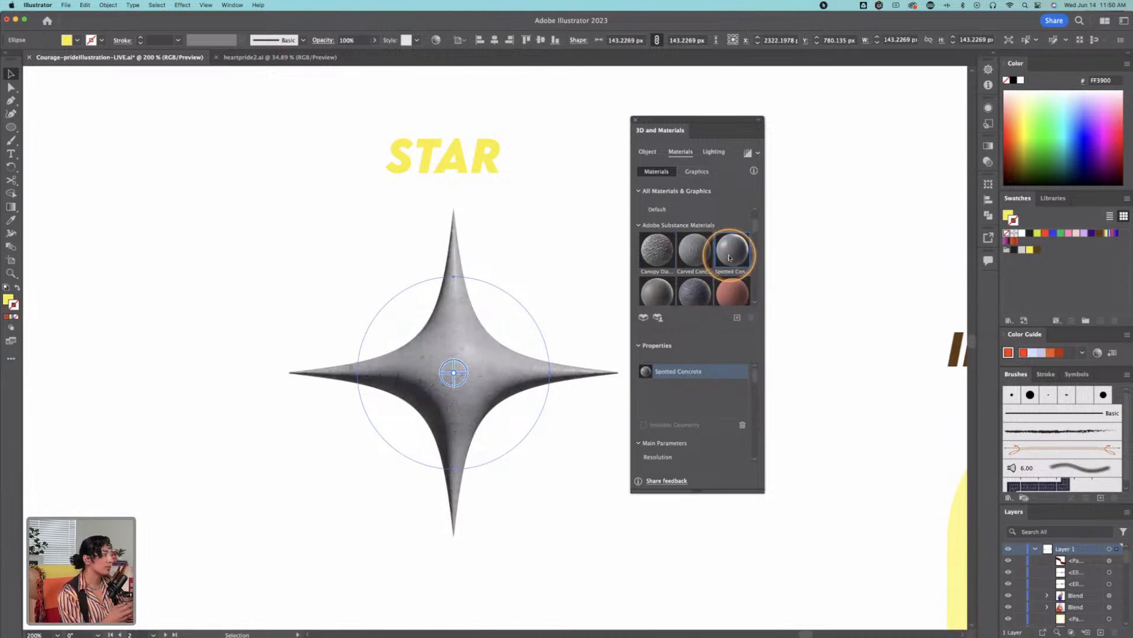
scroll(730, 260, "down", 1)
left_click(732, 272)
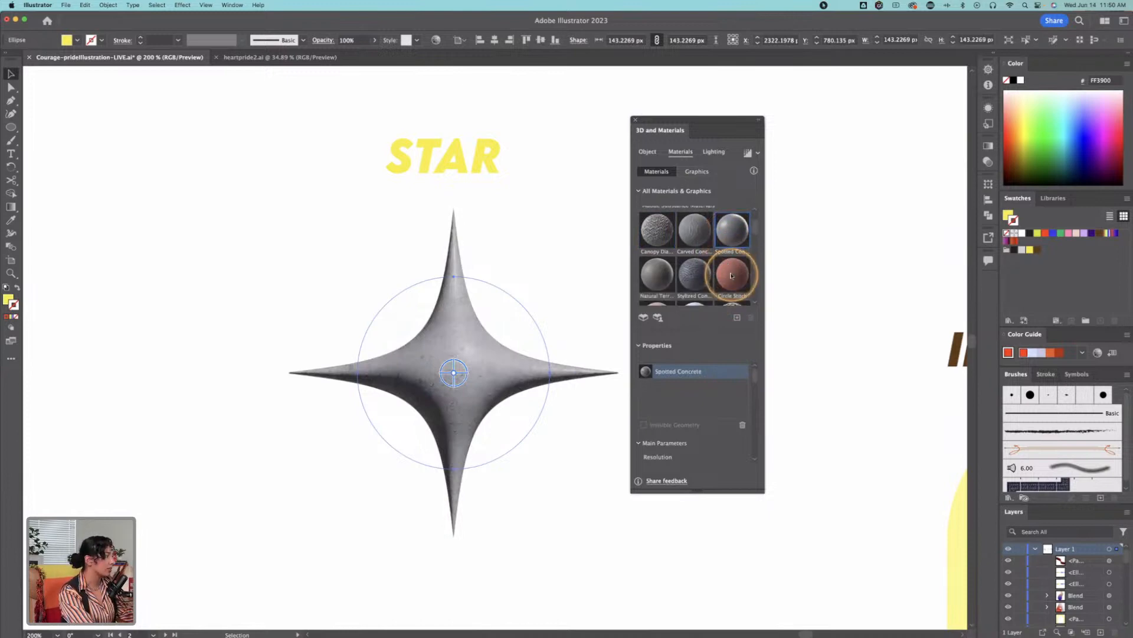
scroll(733, 275, "down", 2)
left_click(695, 282)
scroll(697, 284, "down", 1)
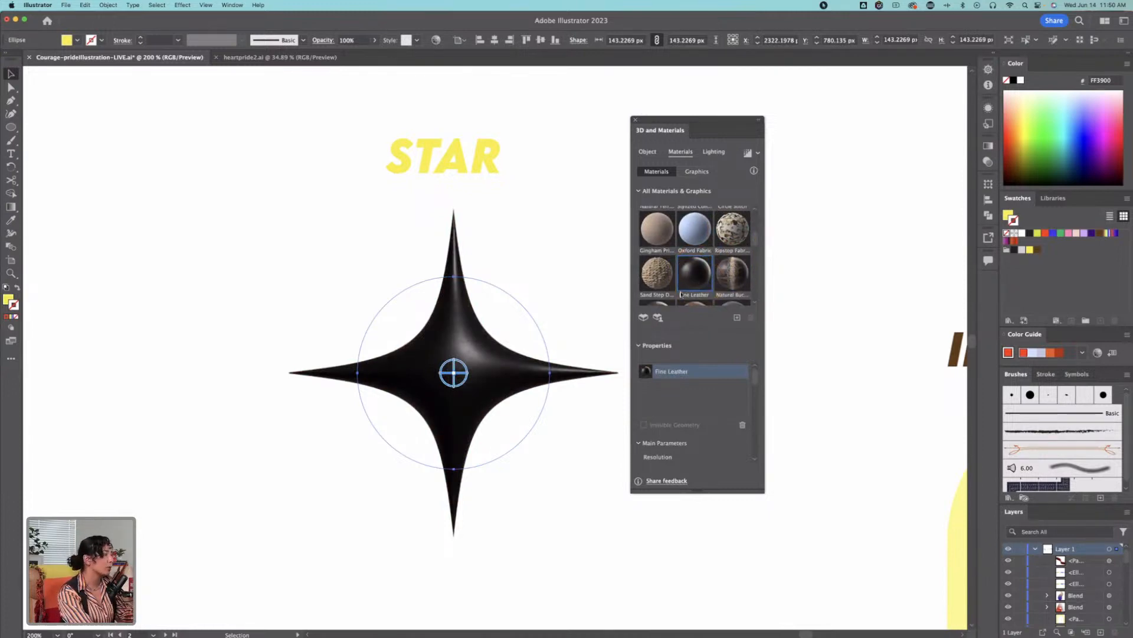
Step: Try Natural Cowhide Leather and Natural Crocodile Back Leather on the star, and return it to the Default material
scroll(679, 289, "down", 2)
left_click(702, 295)
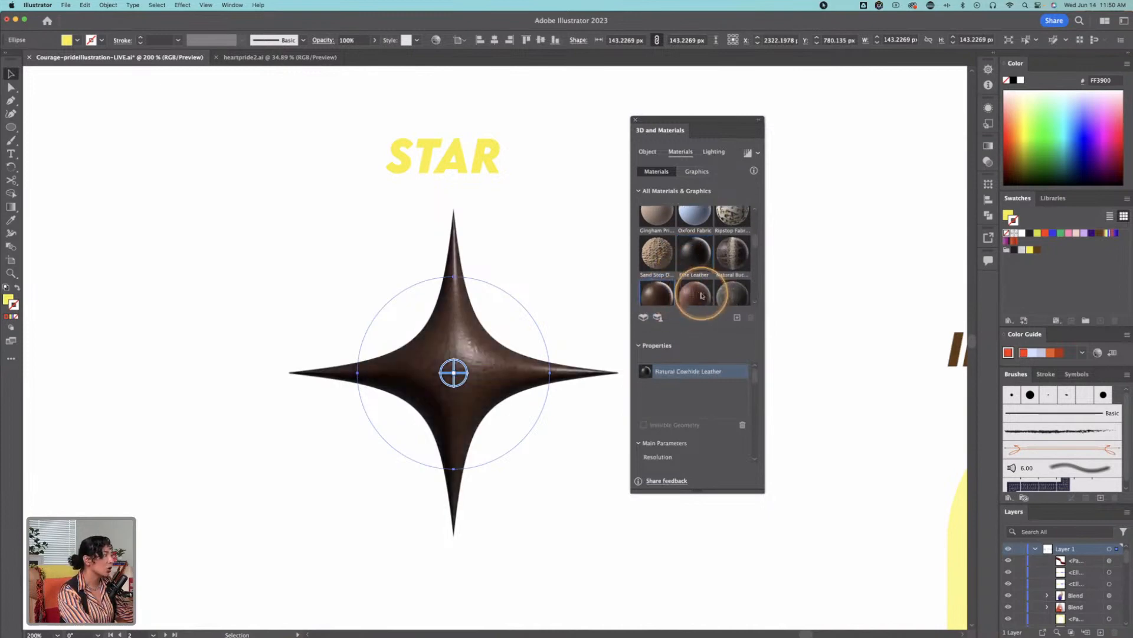
left_click(702, 296)
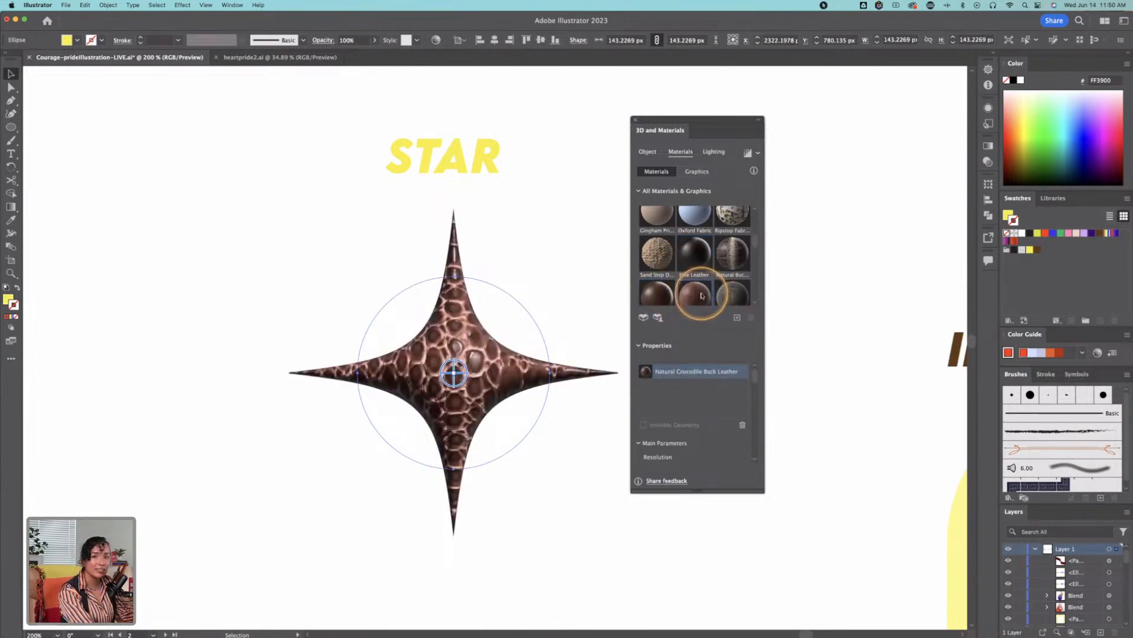
scroll(702, 295, "up", 5)
left_click(665, 227)
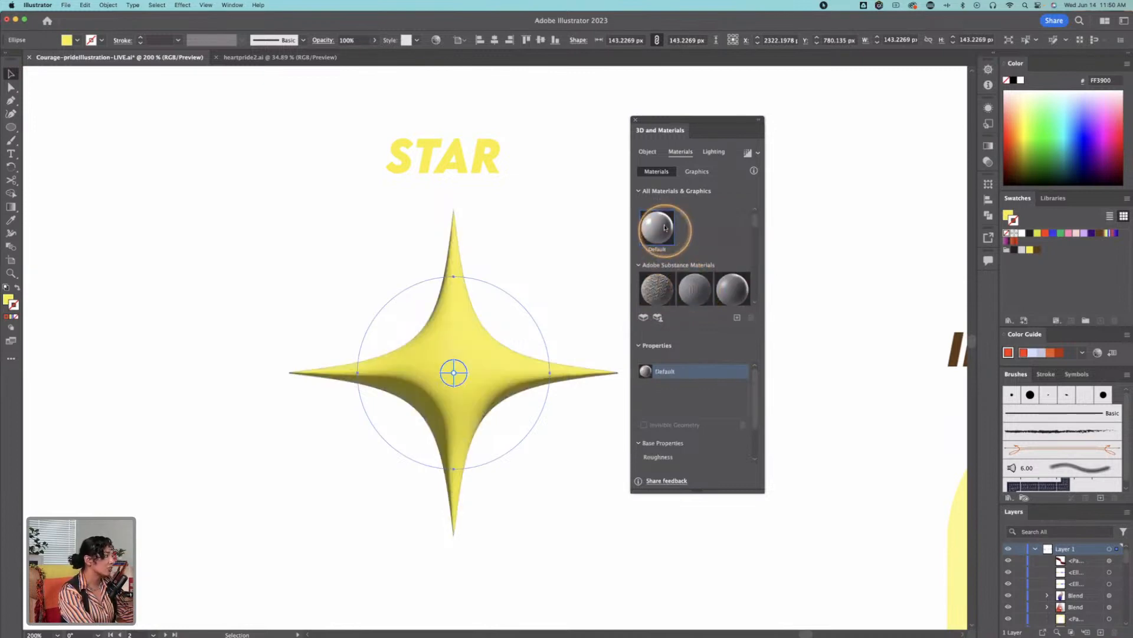
Step: Try the Gold Natural material on the star and settle on Gold Leaf Fold
scroll(695, 284, "down", 5)
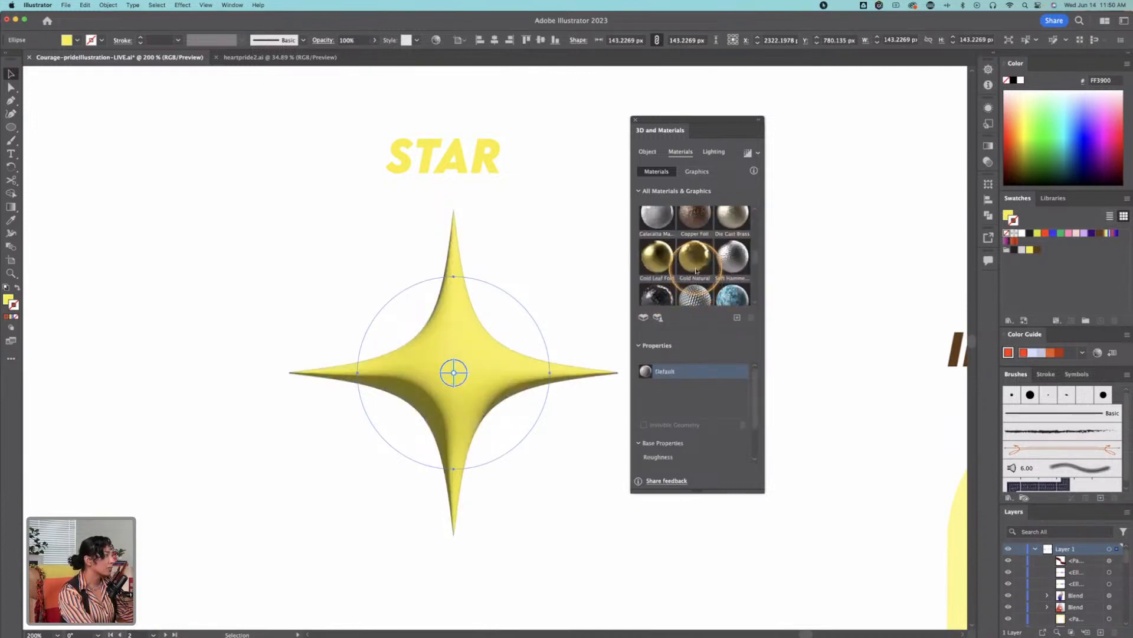
left_click(695, 265)
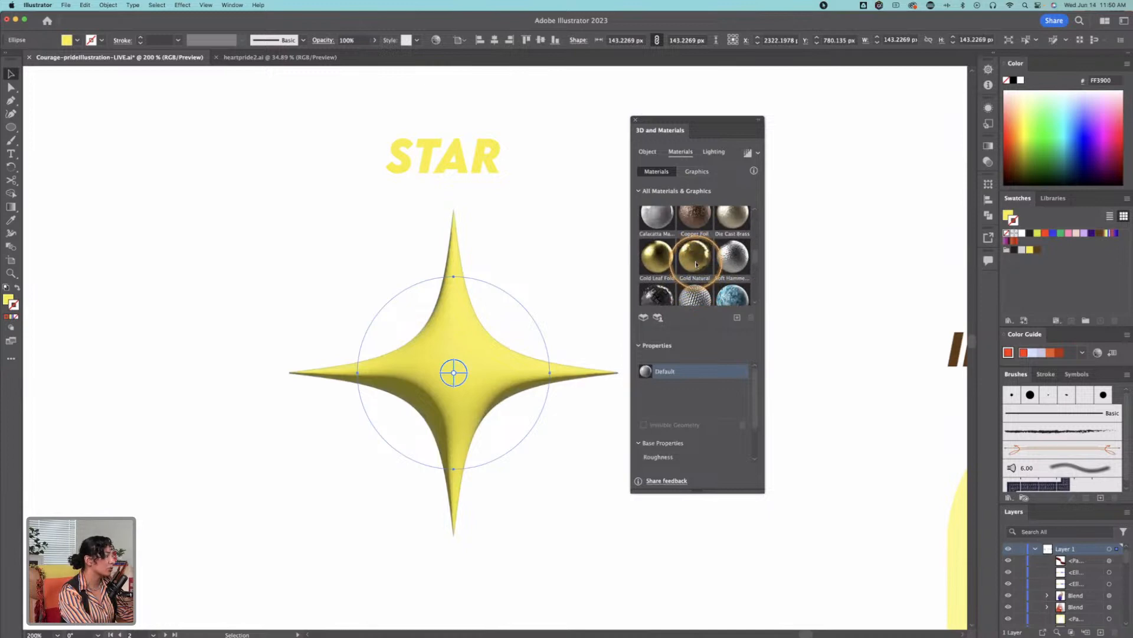
left_click(661, 262)
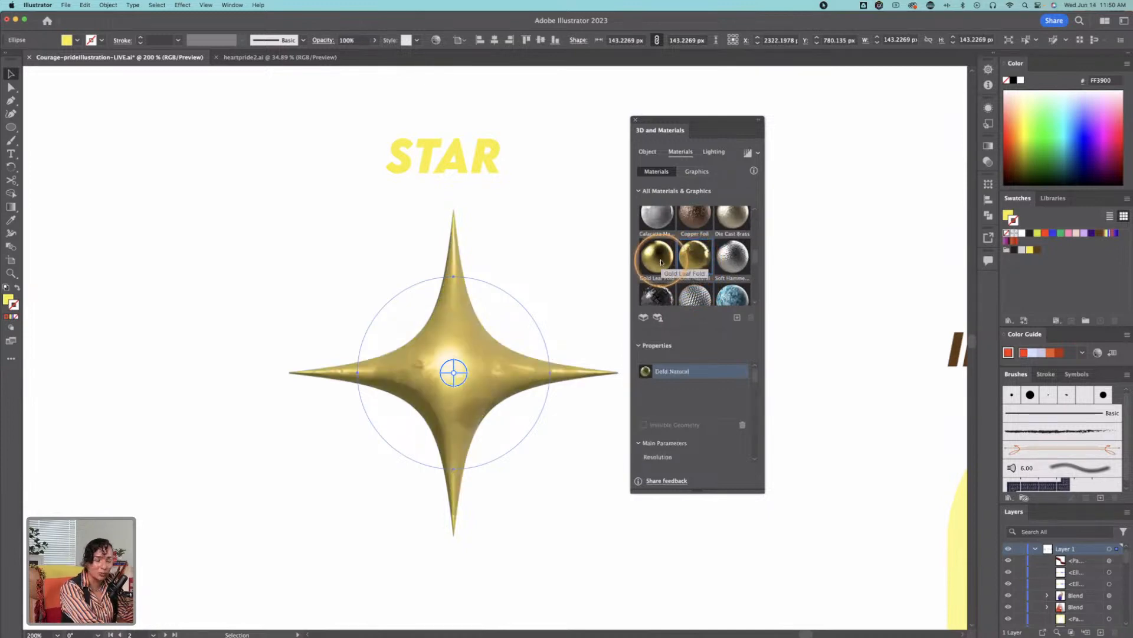
left_click(662, 263)
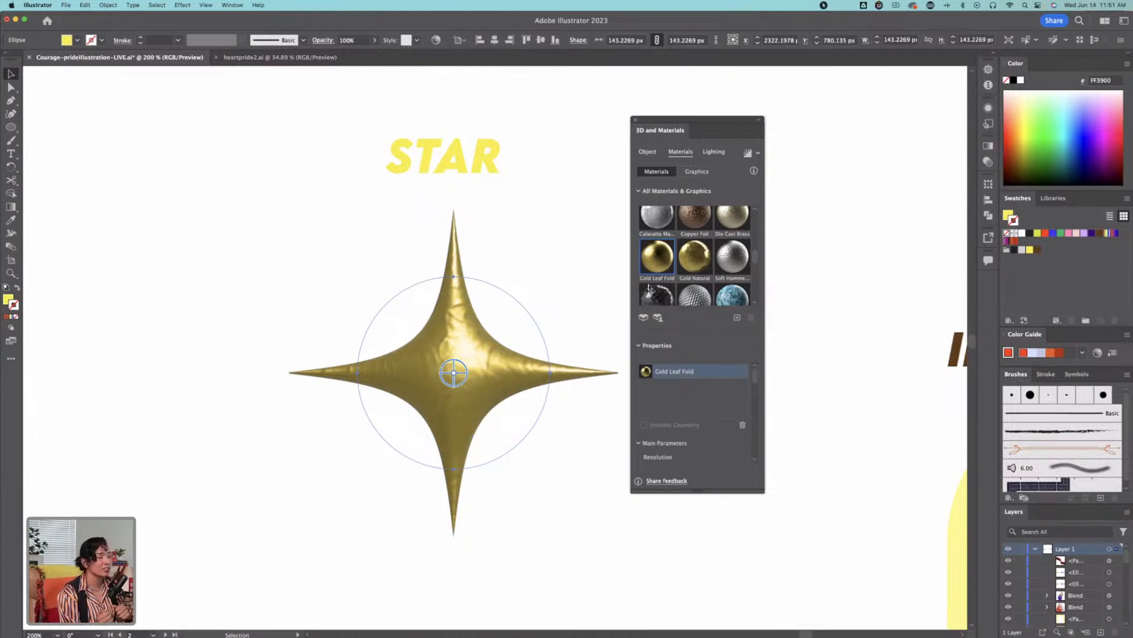
Step: Select all the shapes of the eye icon under the MINDS EYE heading
key("z")
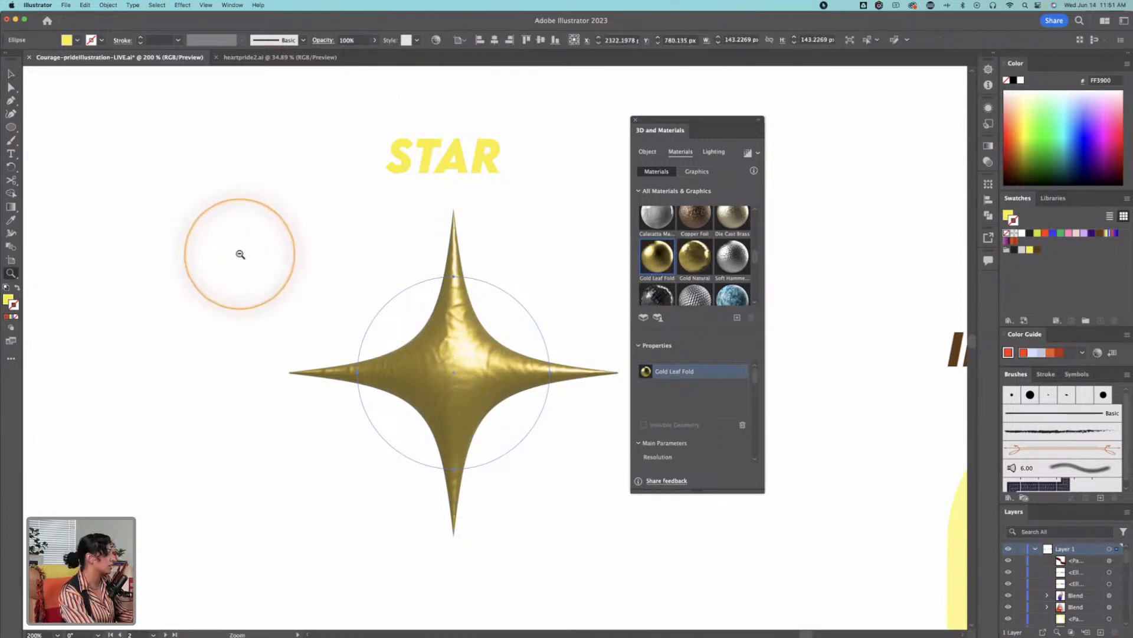
left_click(240, 253, "alt")
left_click(240, 254, "alt")
left_click(241, 254, "alt")
key("space")
left_click_drag(385, 350, 351, 279)
key("space")
left_click(402, 400)
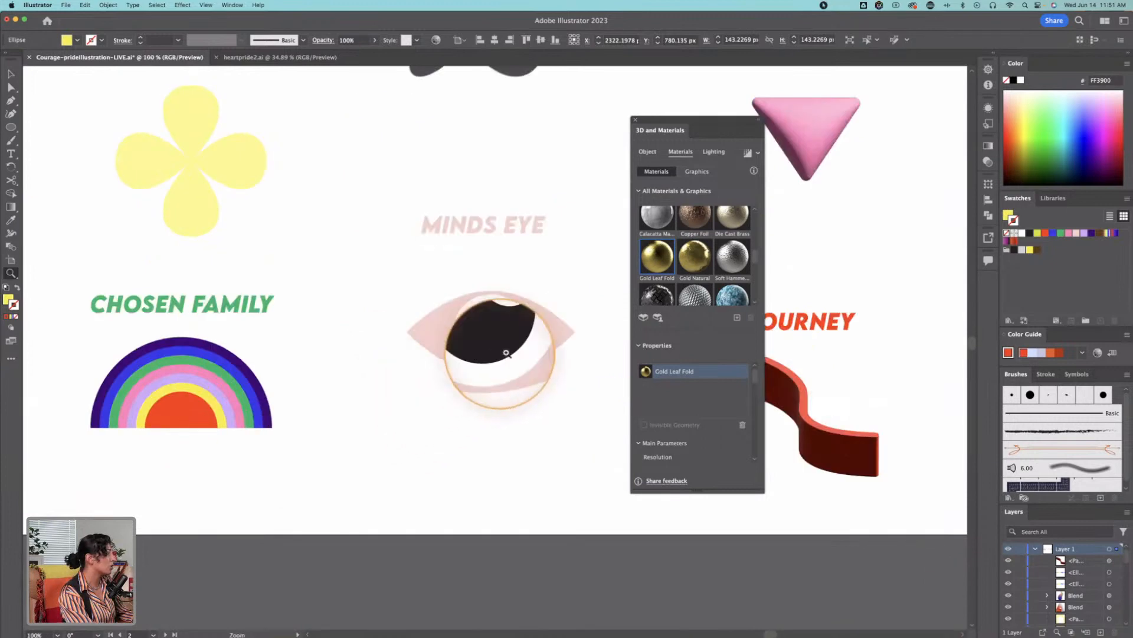
left_click(505, 354)
left_click(508, 331)
left_click(540, 318)
key("v")
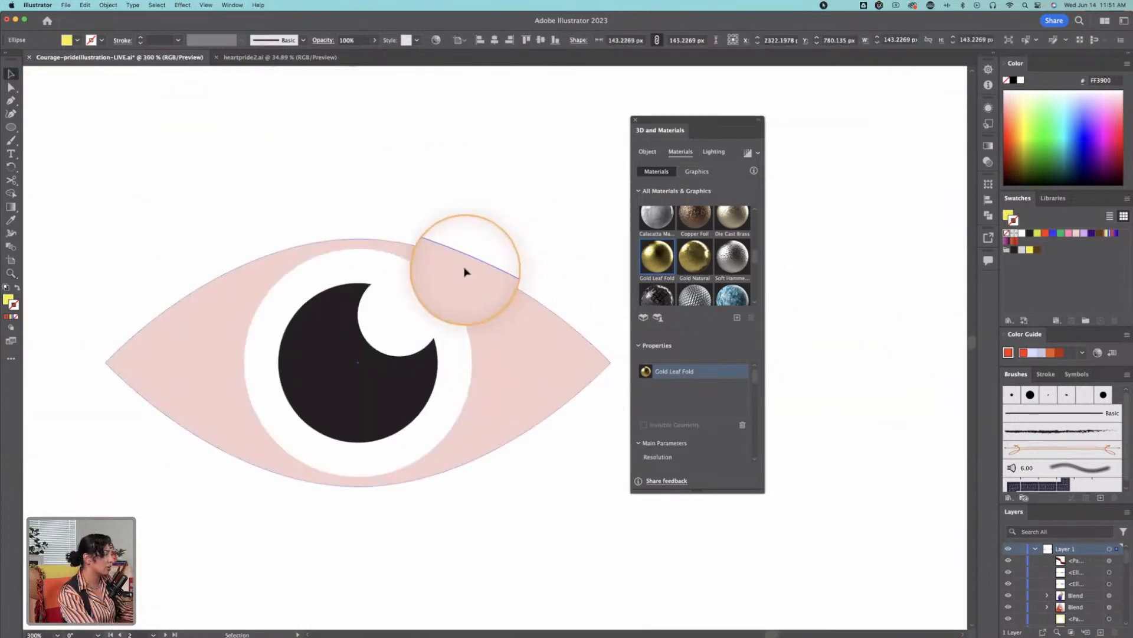
left_click_drag(453, 228, 203, 580)
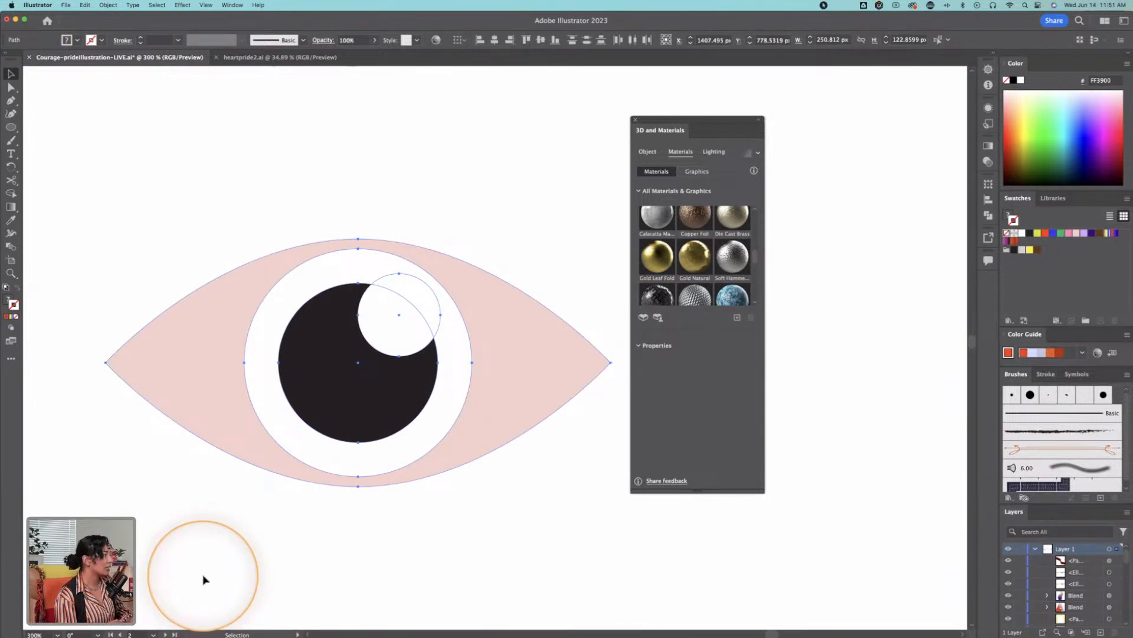
Step: Group the selected eye shapes and inflate the group as one 3D object
left_click_drag(390, 314, 362, 305)
right_click(361, 305)
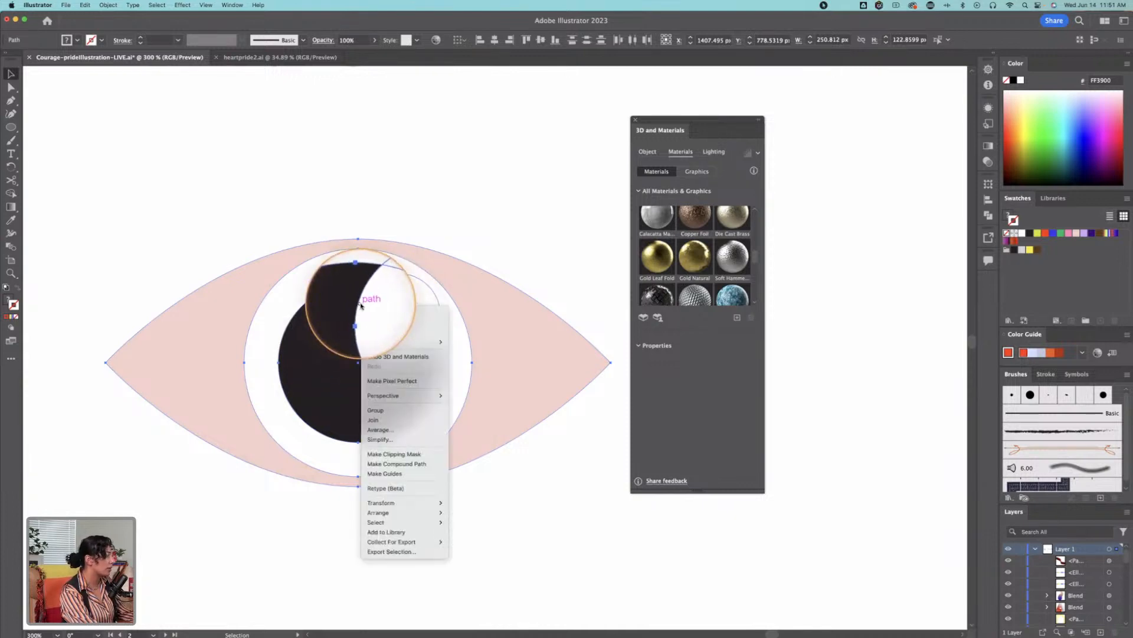
left_click(380, 412)
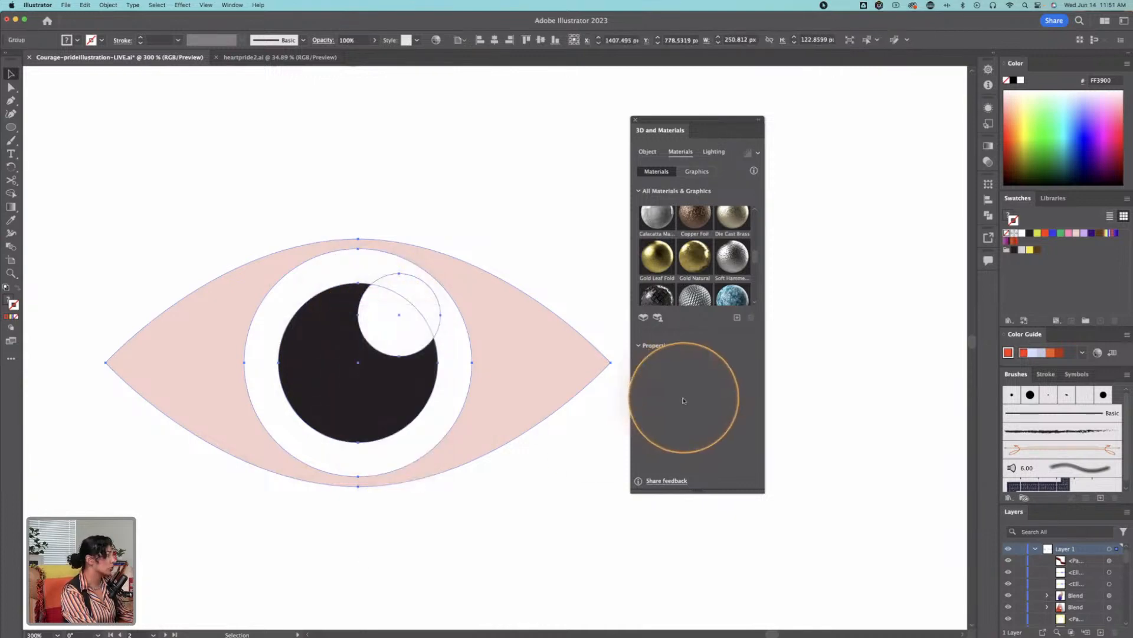
left_click(647, 152)
left_click(741, 195)
left_click(528, 193)
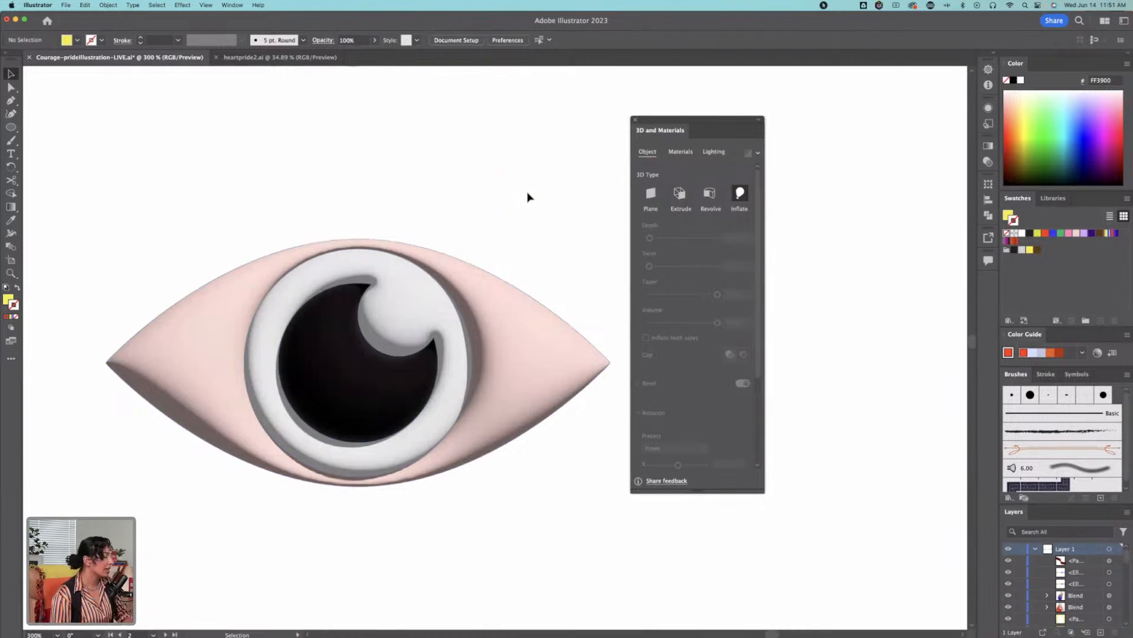
Step: Undo the inflate effect and the grouping of the eye shapes
key("super+z")
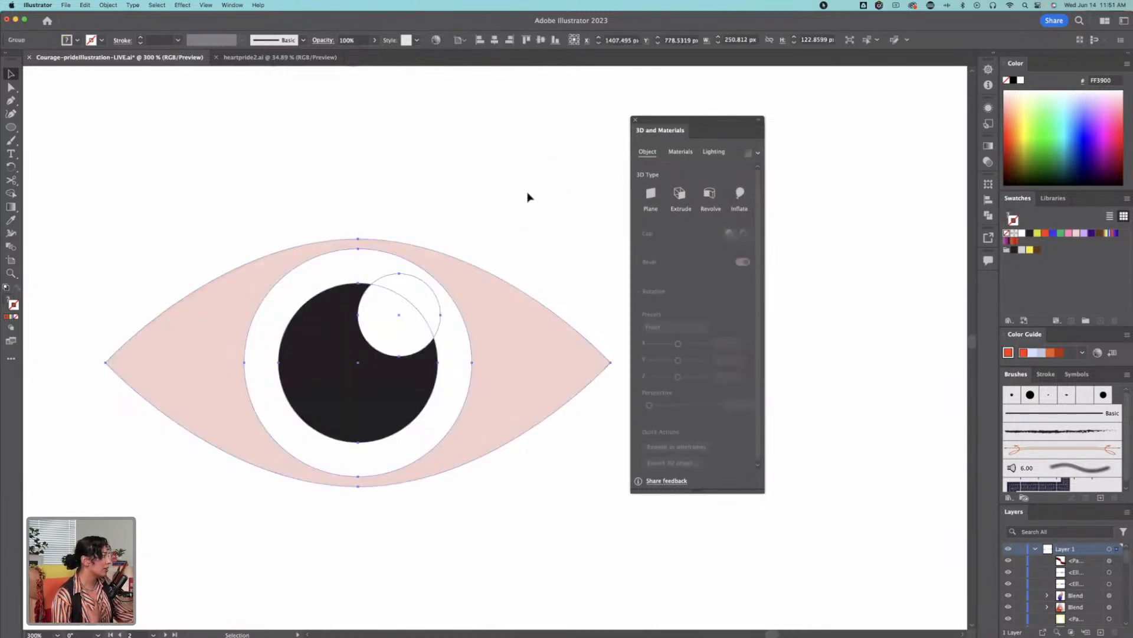
left_click(515, 339)
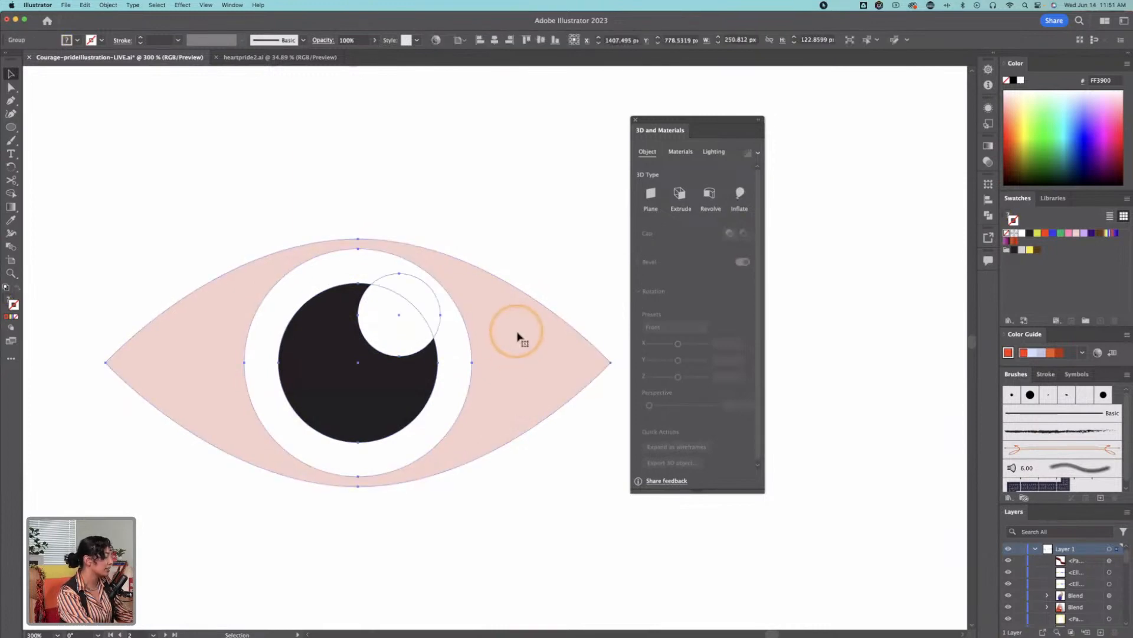
right_click(517, 335)
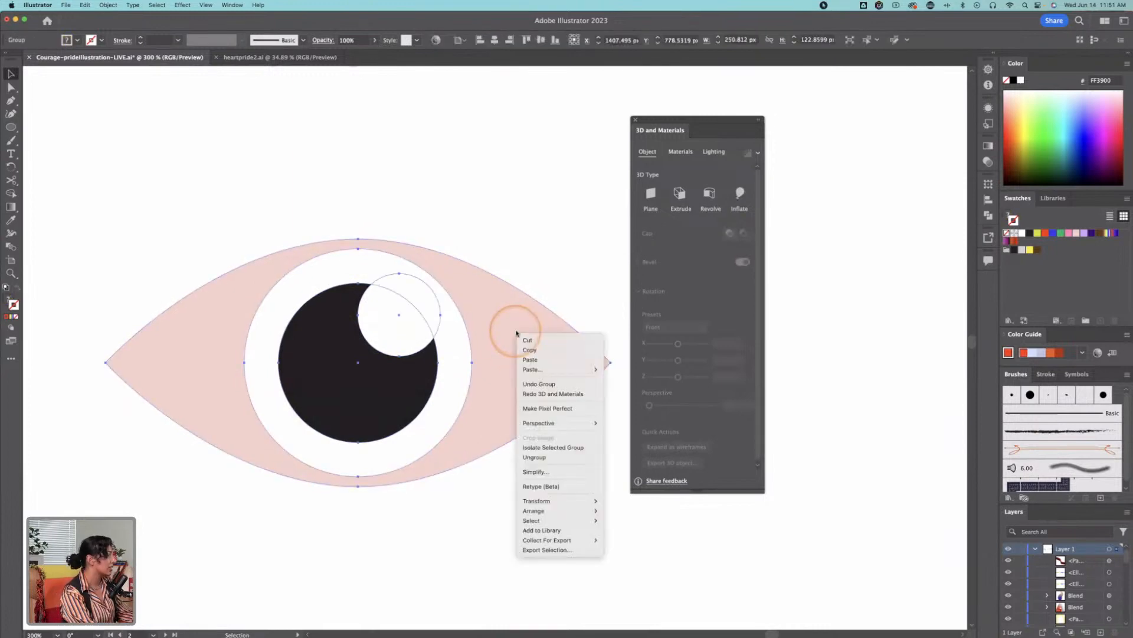
left_click(544, 392)
Step: Inflate the pink eye outline and the black pupil circle as separate 3D objects
left_click(520, 319)
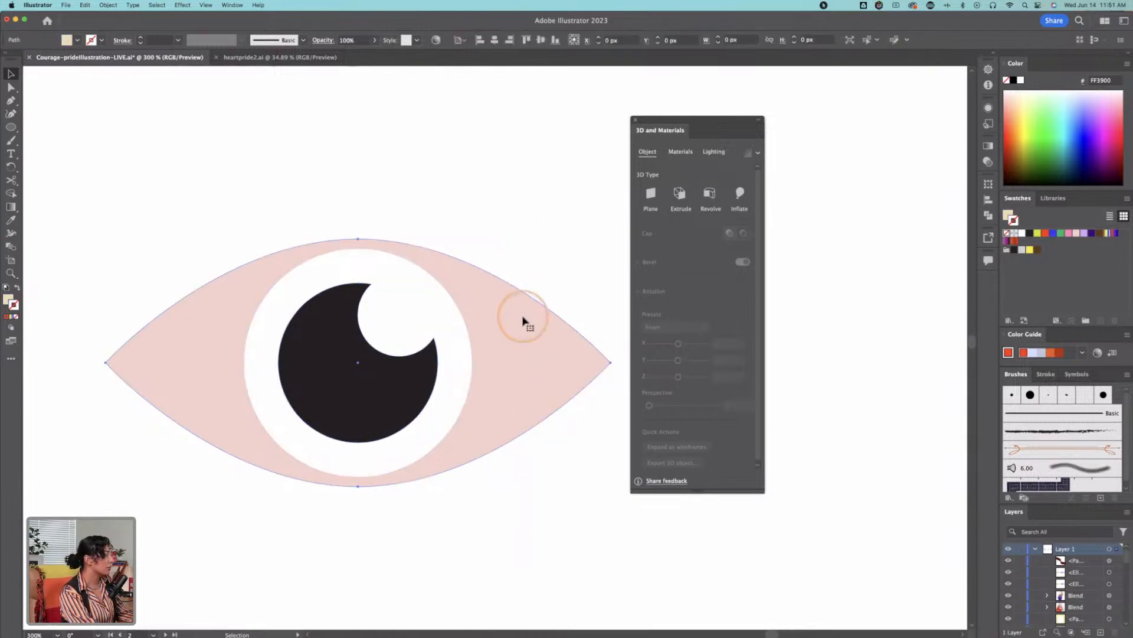
right_click(523, 320)
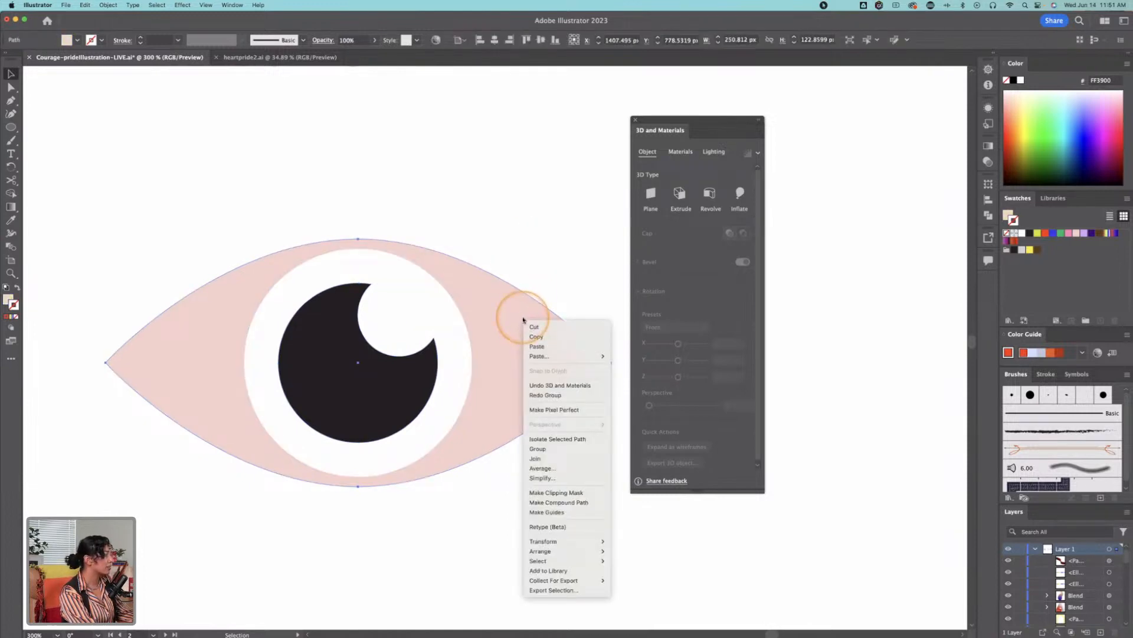
left_click(511, 268)
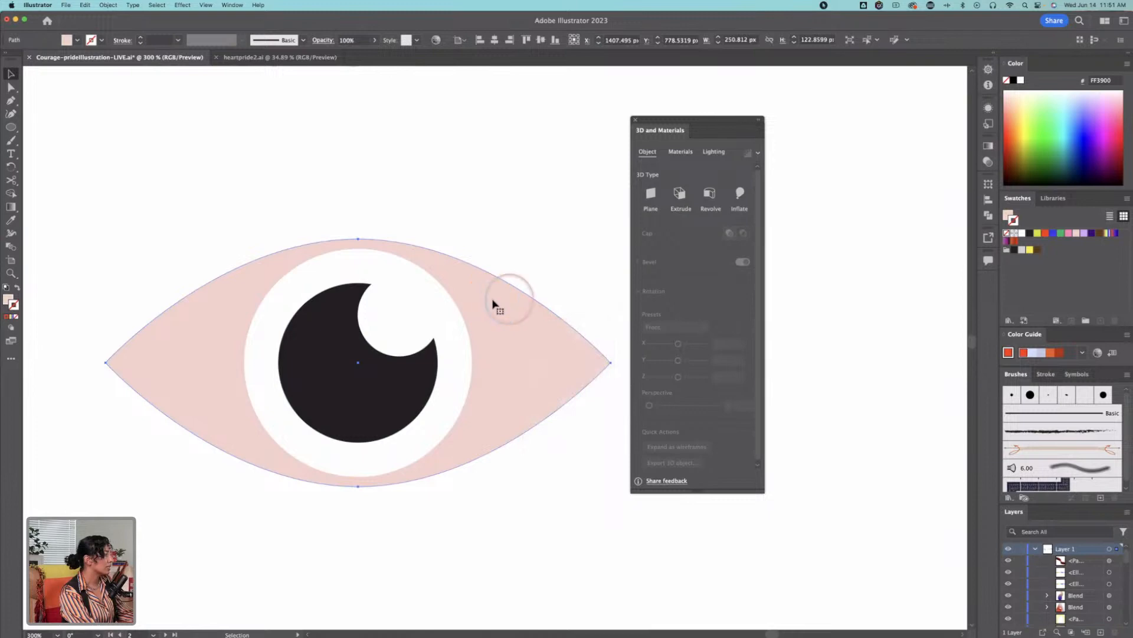
left_click(738, 196)
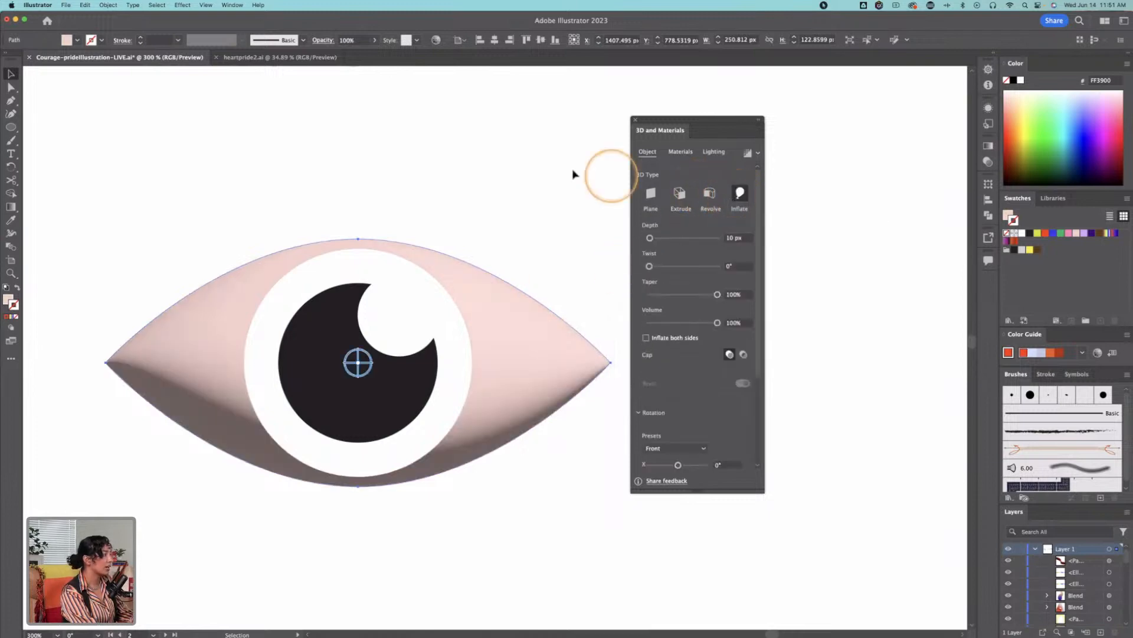
left_click(572, 172)
left_click(428, 378)
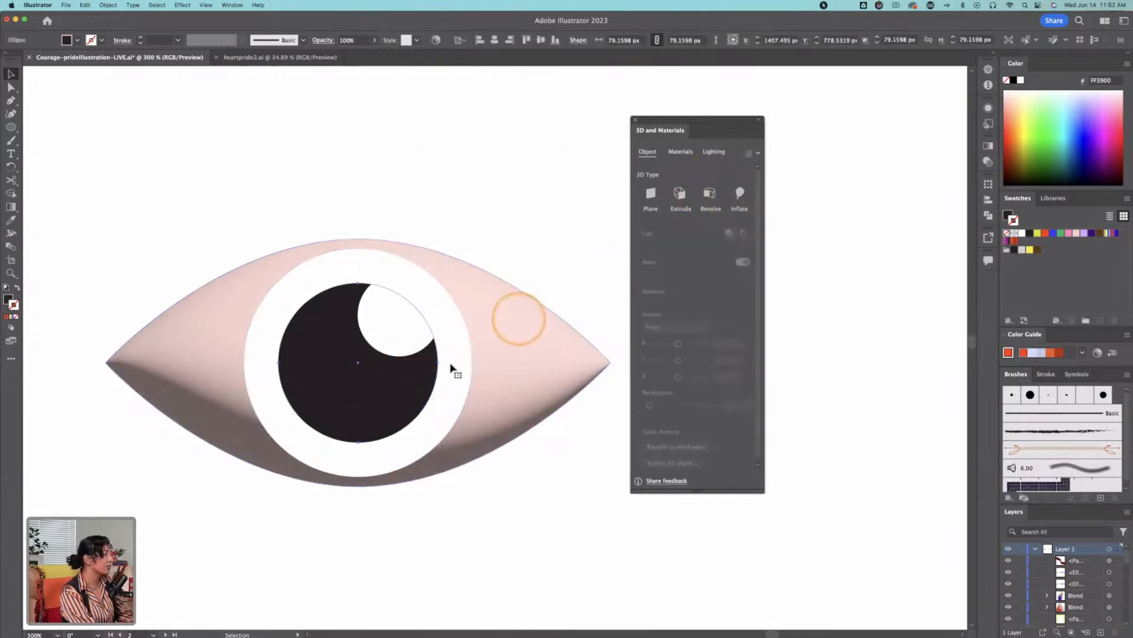
left_click(738, 195)
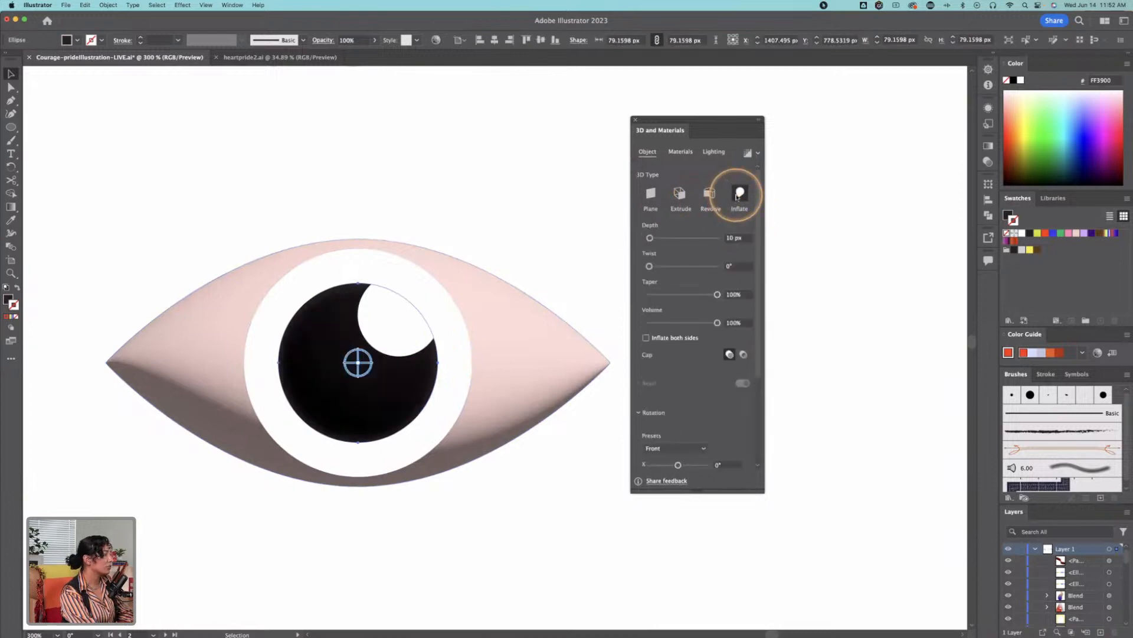
Step: Try the Calacatta Marble substance material on the inflated pupil
left_click(680, 151)
left_click(668, 235)
scroll(668, 236, "up", 3)
left_click(660, 238)
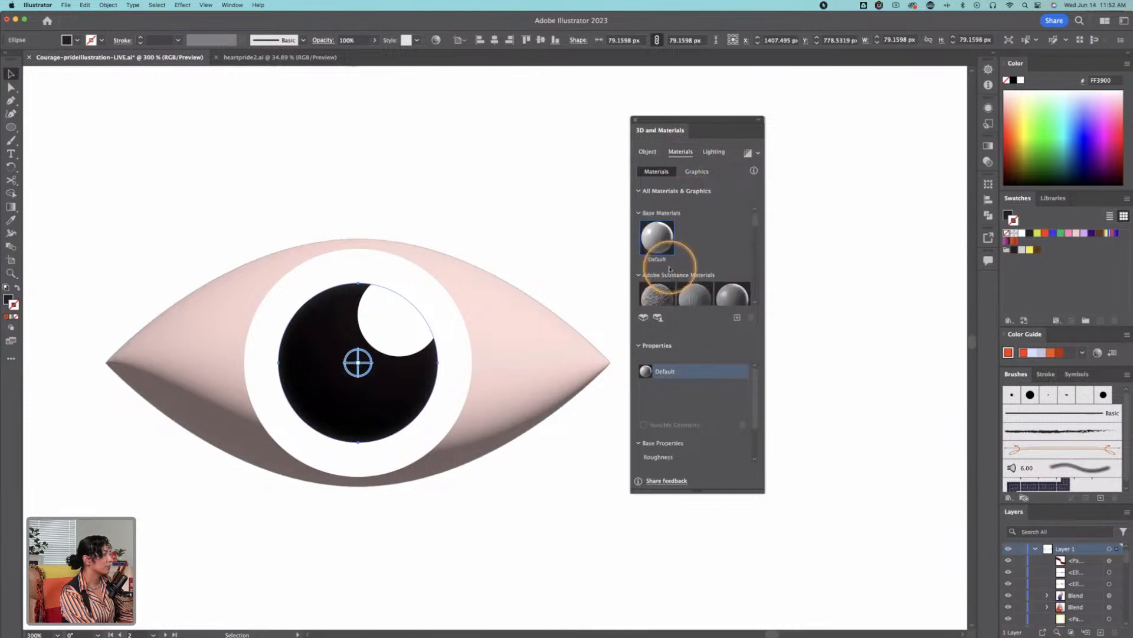
scroll(667, 251, "down", 4)
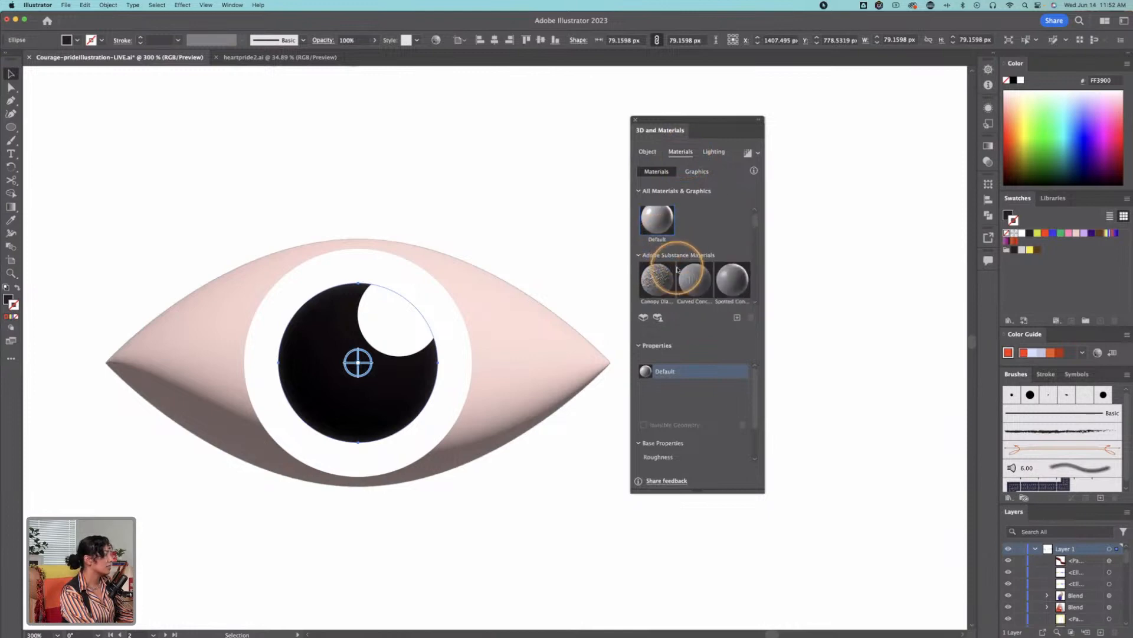
left_click(669, 278)
scroll(668, 278, "down", 3)
left_click(662, 266)
left_click(645, 153)
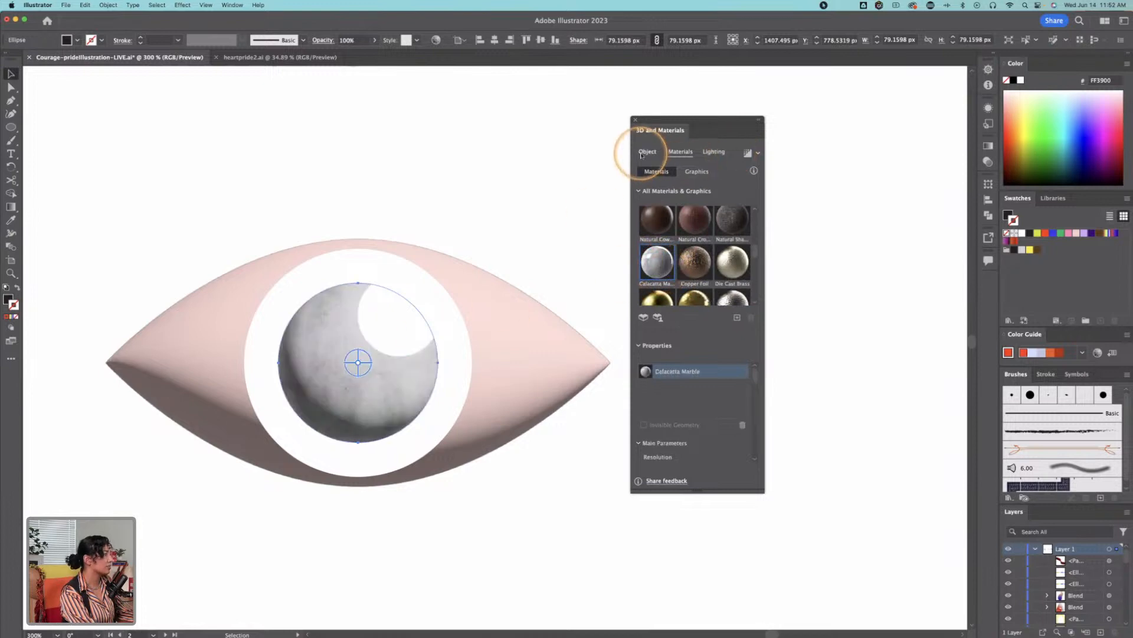
left_click(730, 184)
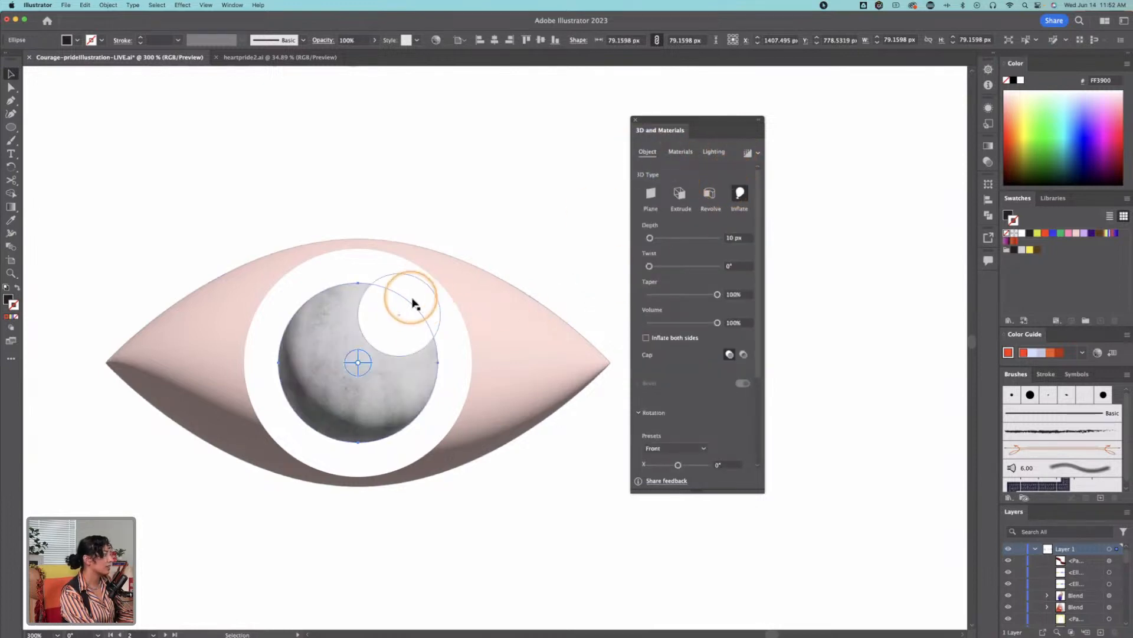
Step: Undo the marble material on the pupil and deselect the eye shapes
left_click(396, 258)
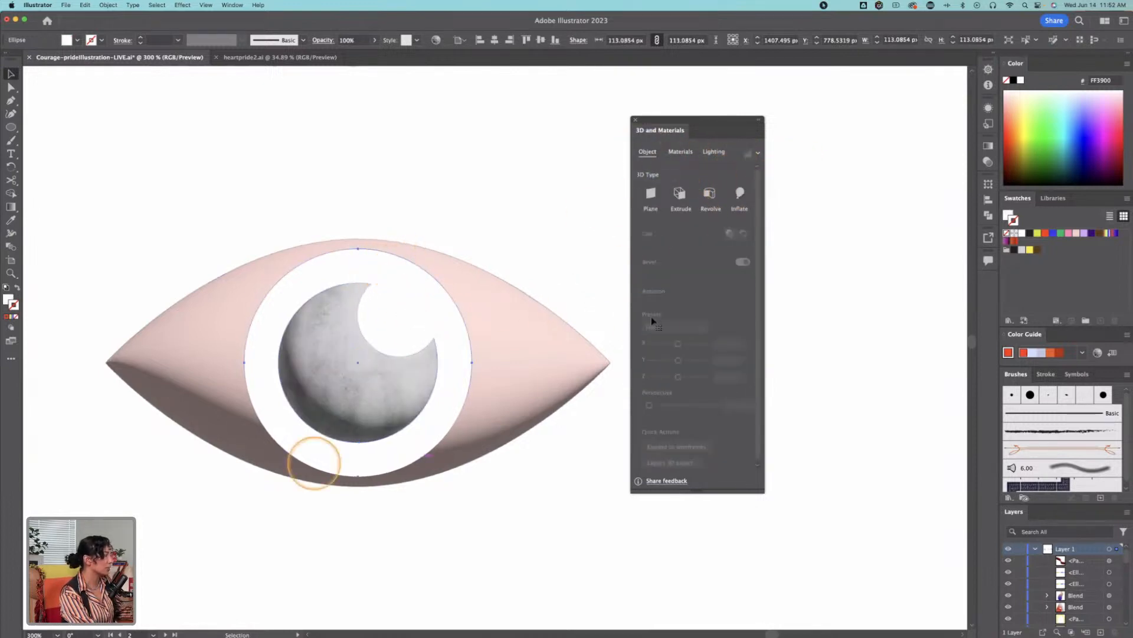
left_click(413, 413)
left_click(550, 249)
Step: Bring the split heart under the OPEN TO LOVE heading into close view
key("z")
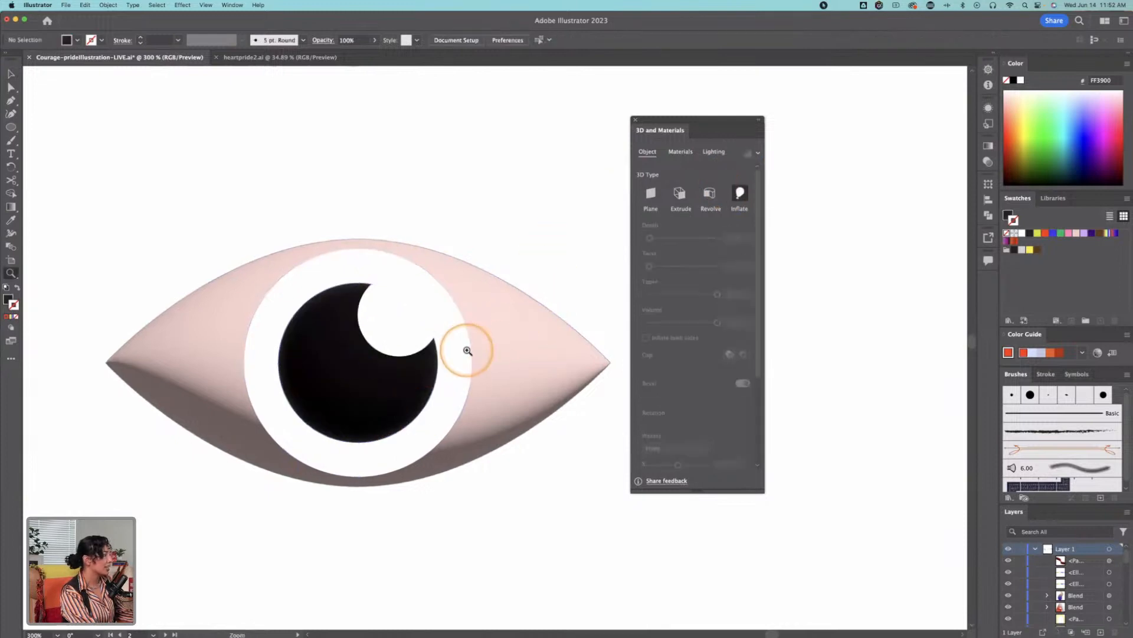
left_click(465, 349, "alt")
left_click(539, 349, "alt")
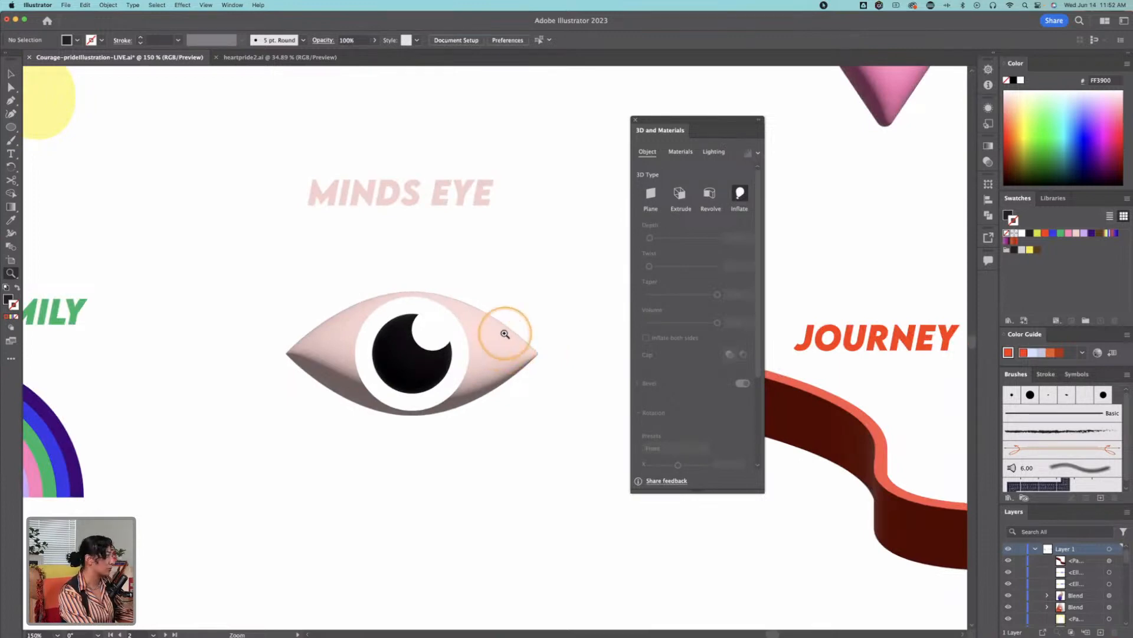
left_click(531, 329, "alt")
left_click(536, 374, "alt")
left_click_drag(420, 340, 594, 381)
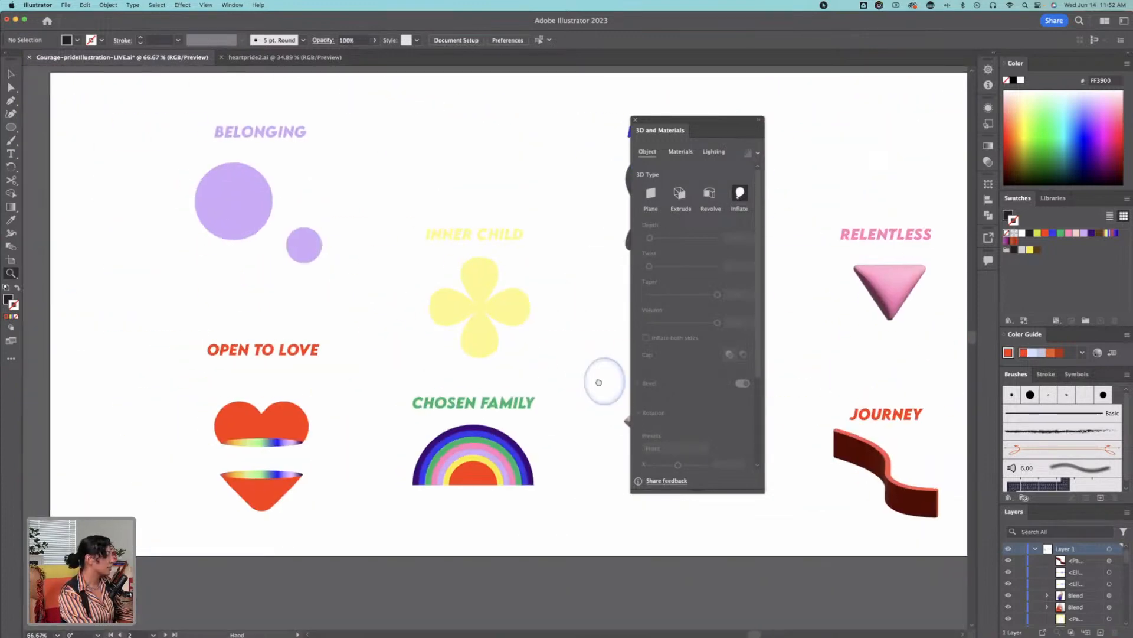
left_click(278, 466)
left_click(542, 289)
left_click(538, 349)
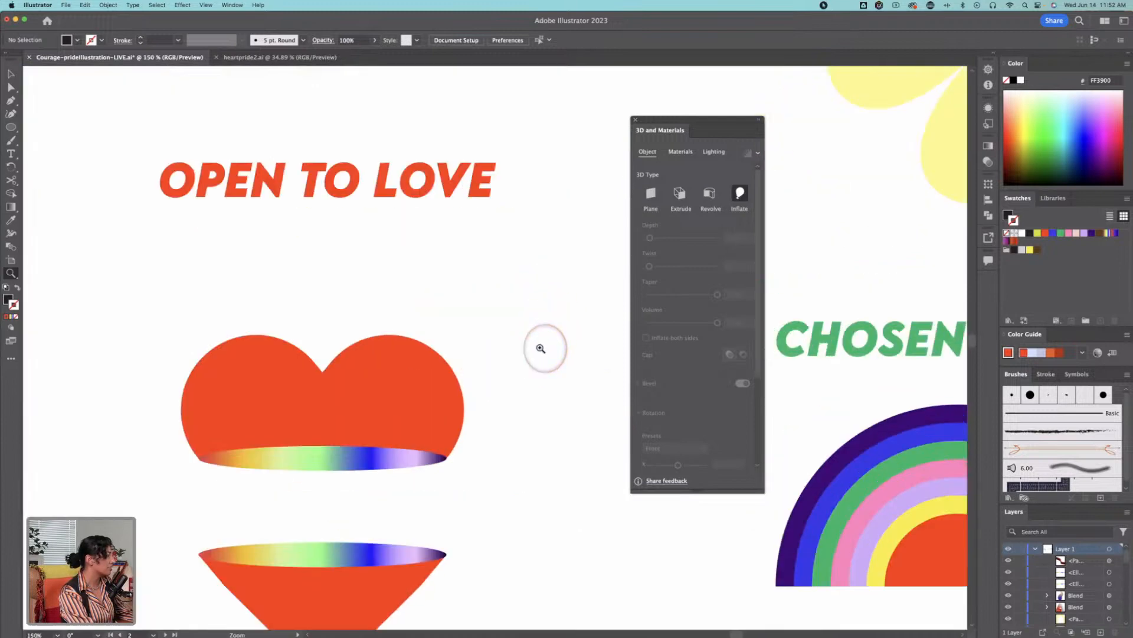
Step: Inflate the red halves of the split heart under OPEN TO LOVE into a 3D object
left_click_drag(413, 460, 511, 307)
key("v")
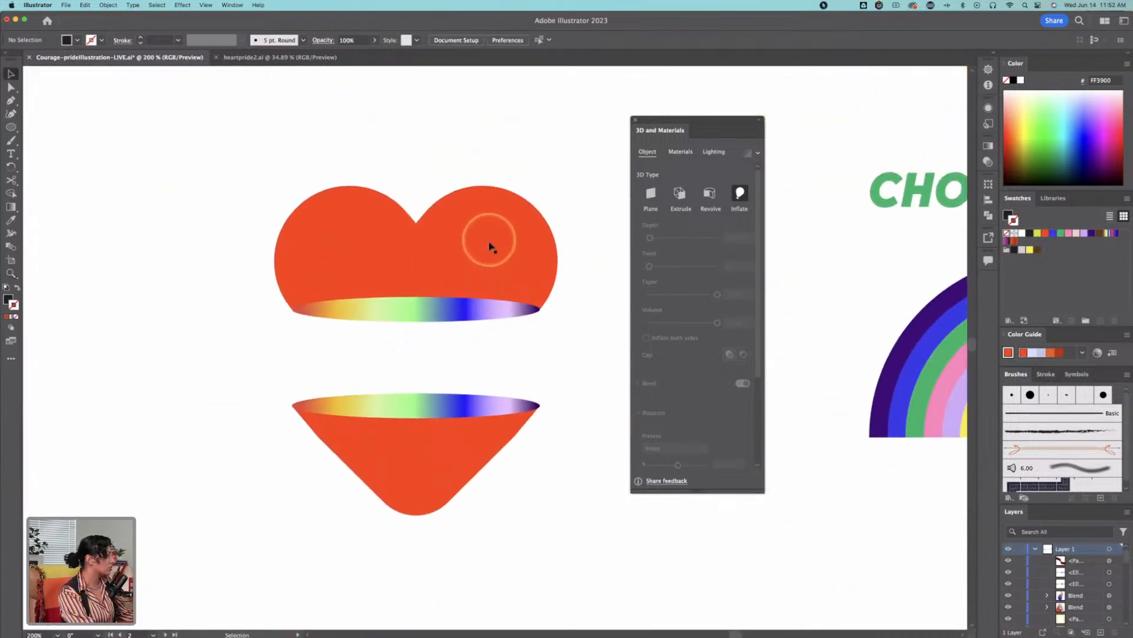
left_click(487, 241)
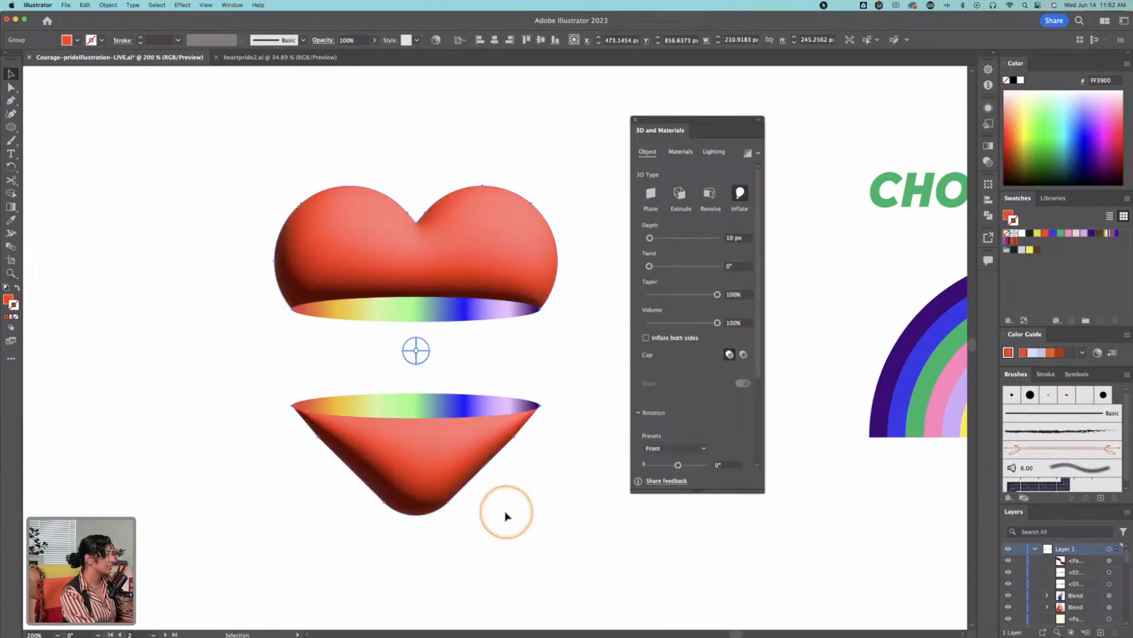
left_click(534, 526)
left_click(531, 330)
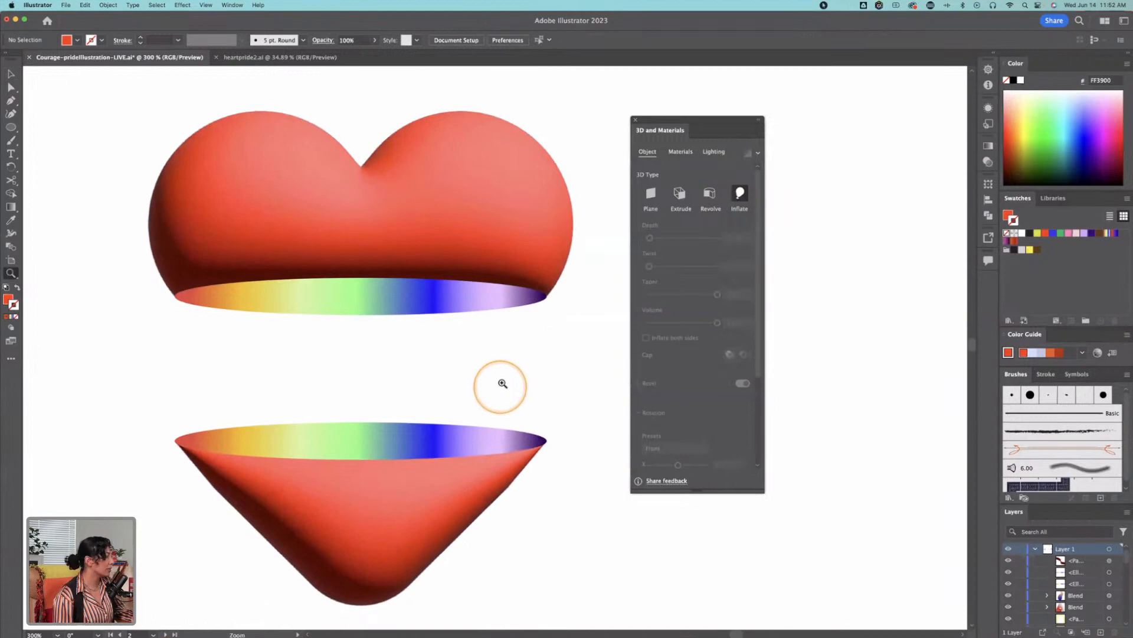
key("v")
left_click(435, 183)
left_click(417, 491)
left_click(483, 210)
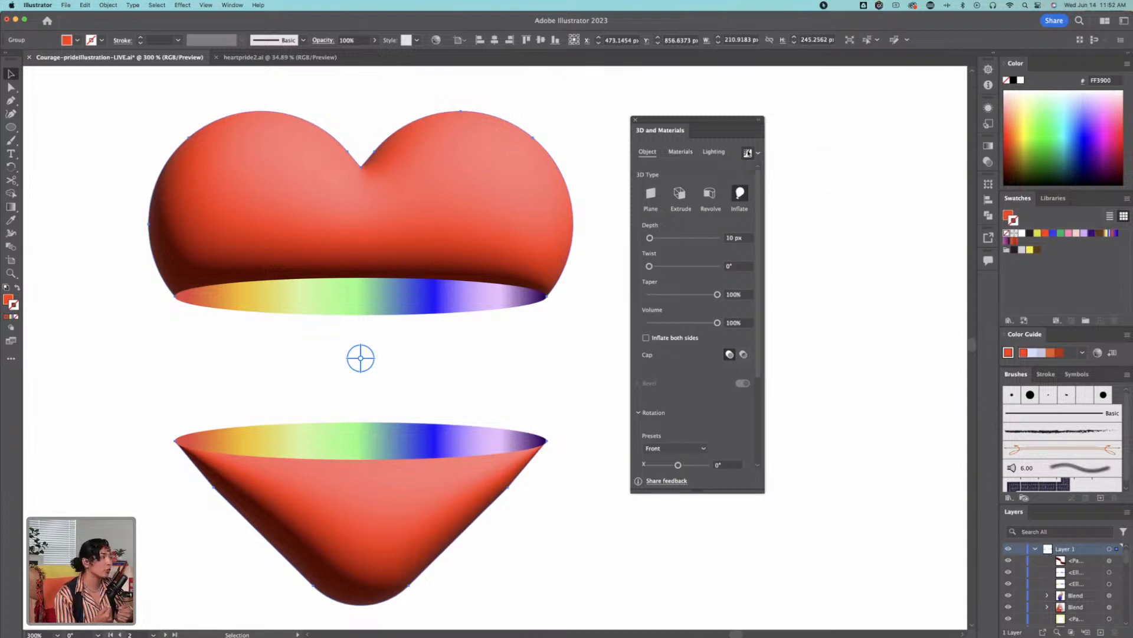
Step: Inflate all the arches and the red half-circle of the CHOSEN FAMILY rainbow into 3D shapes
key("z")
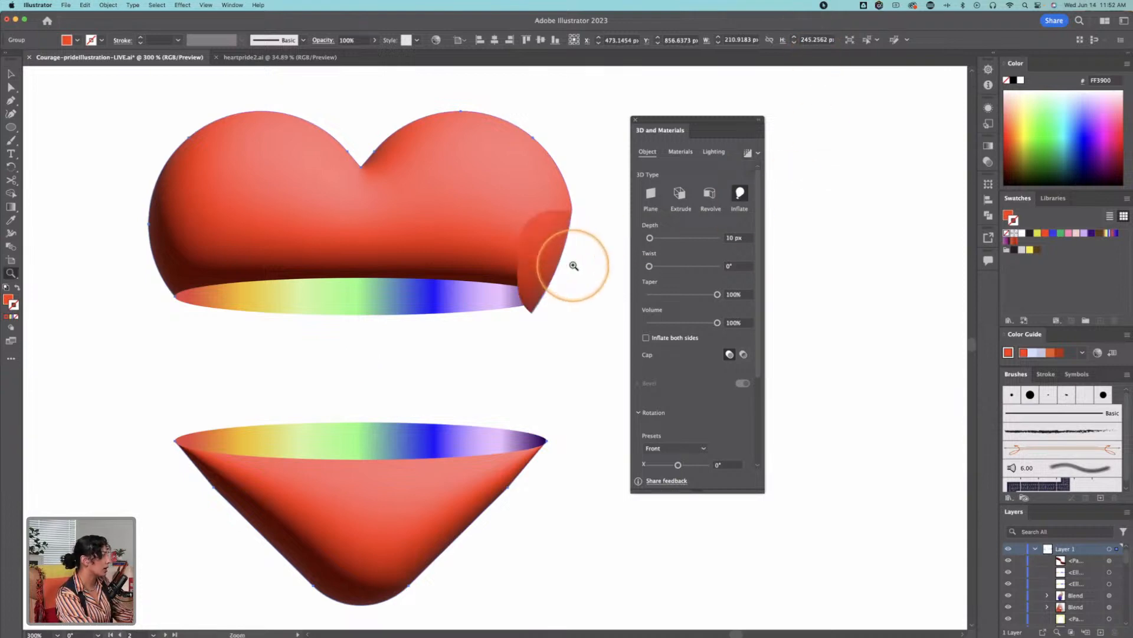
left_click(561, 312, "alt")
left_click_drag(555, 312, 135, 277)
left_click_drag(270, 279, 139, 283)
key("v")
left_click(395, 438)
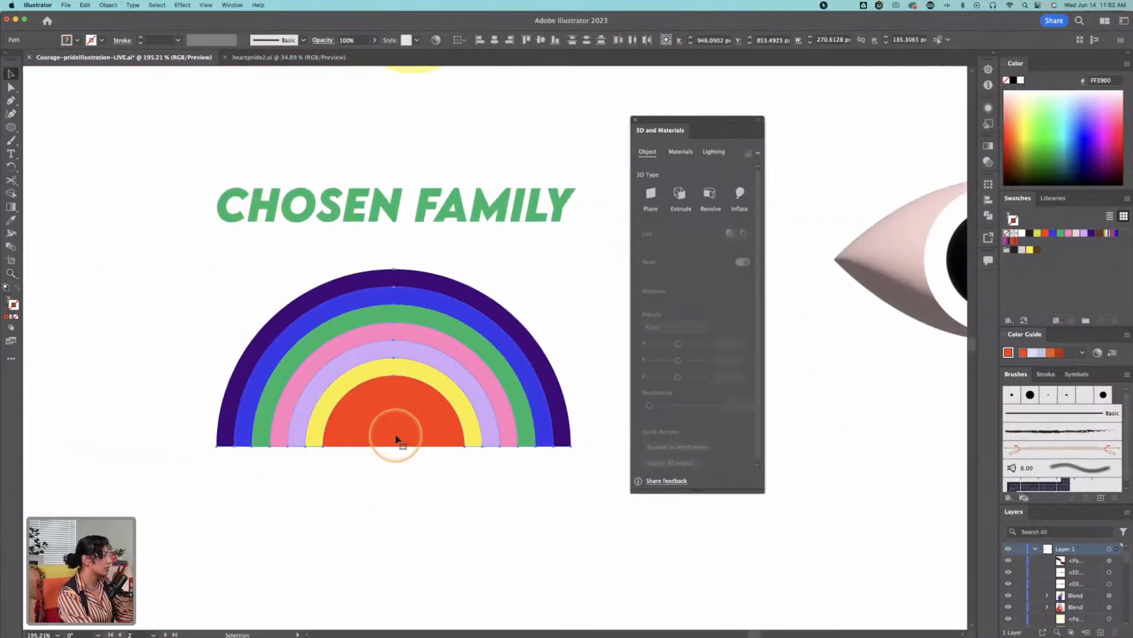
left_click(741, 196)
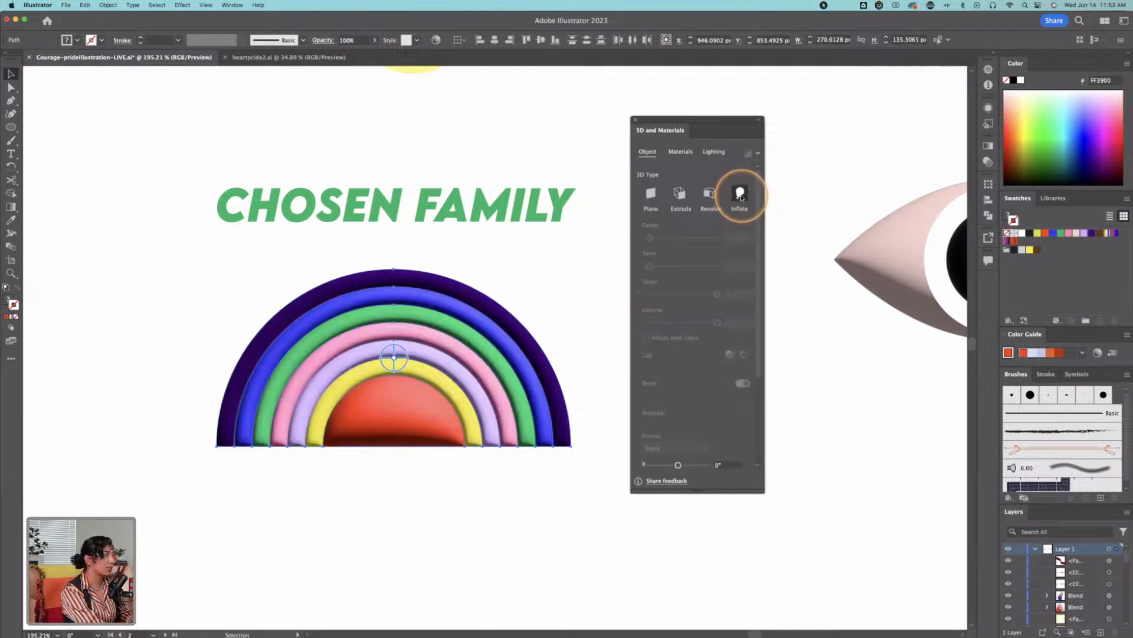
left_click(496, 276)
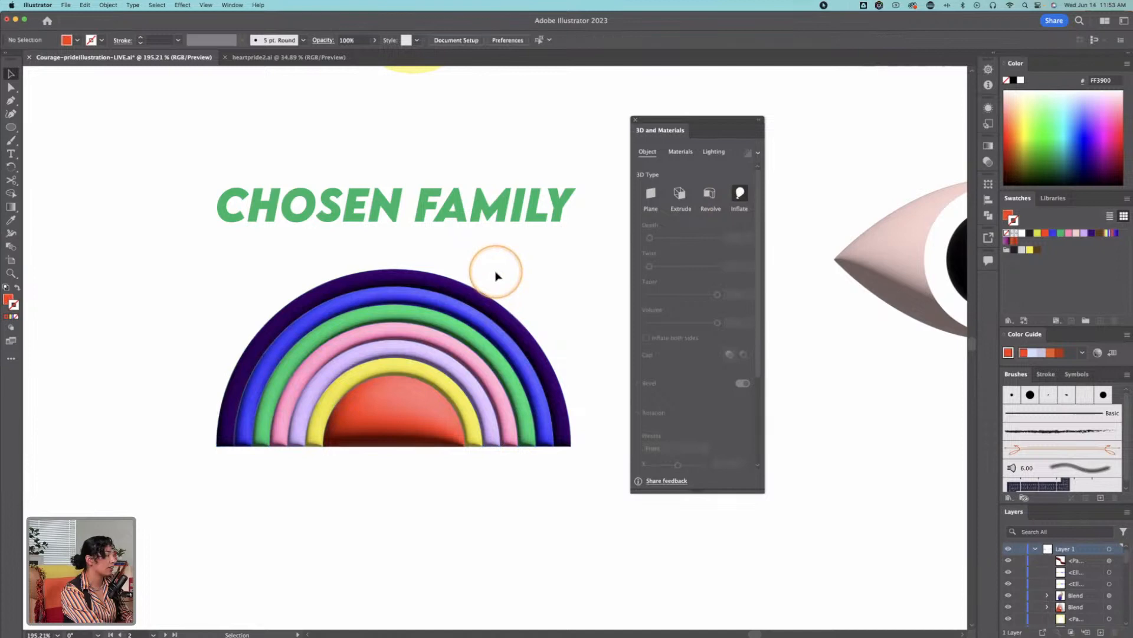
Step: Try a yellow stroke on the rainbow's isolated outermost purple arch
double_click(495, 304)
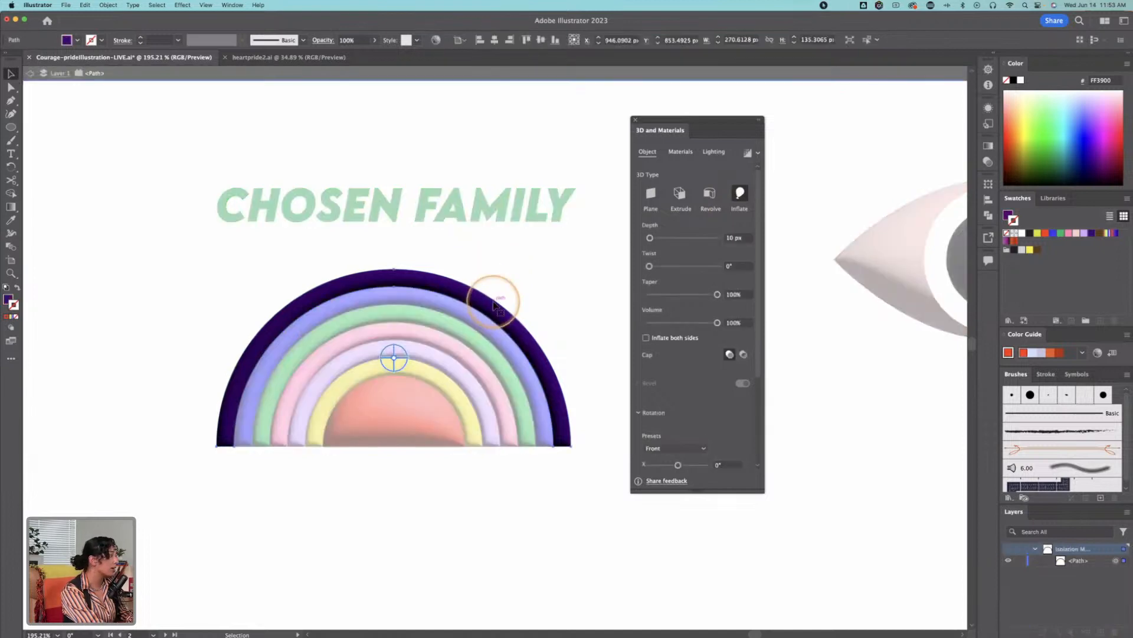
left_click(1030, 250)
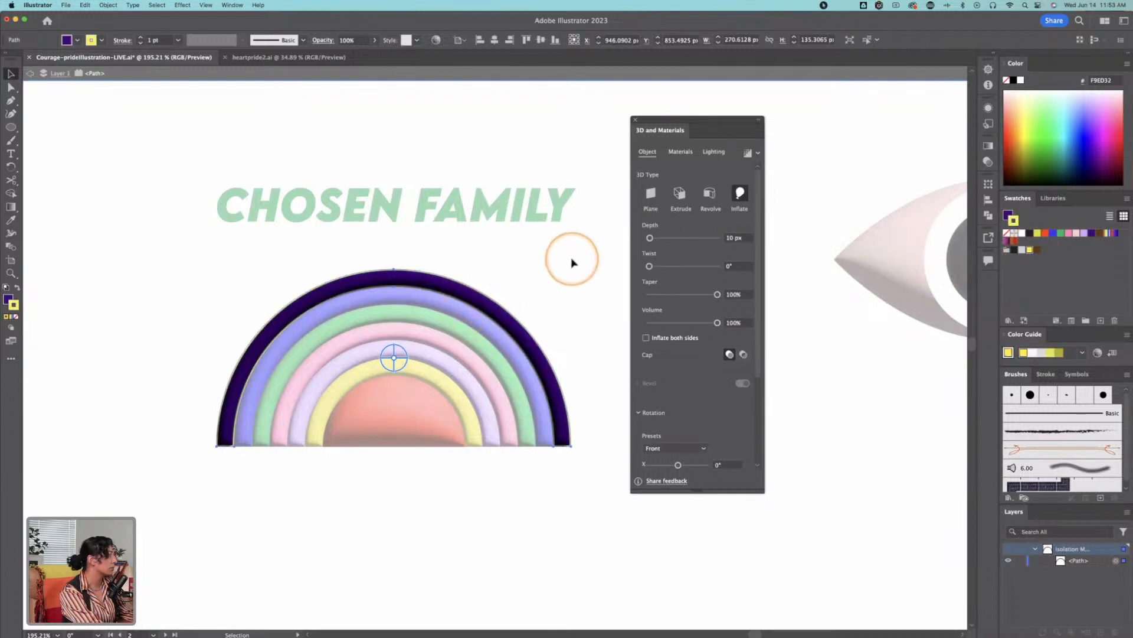
key("z")
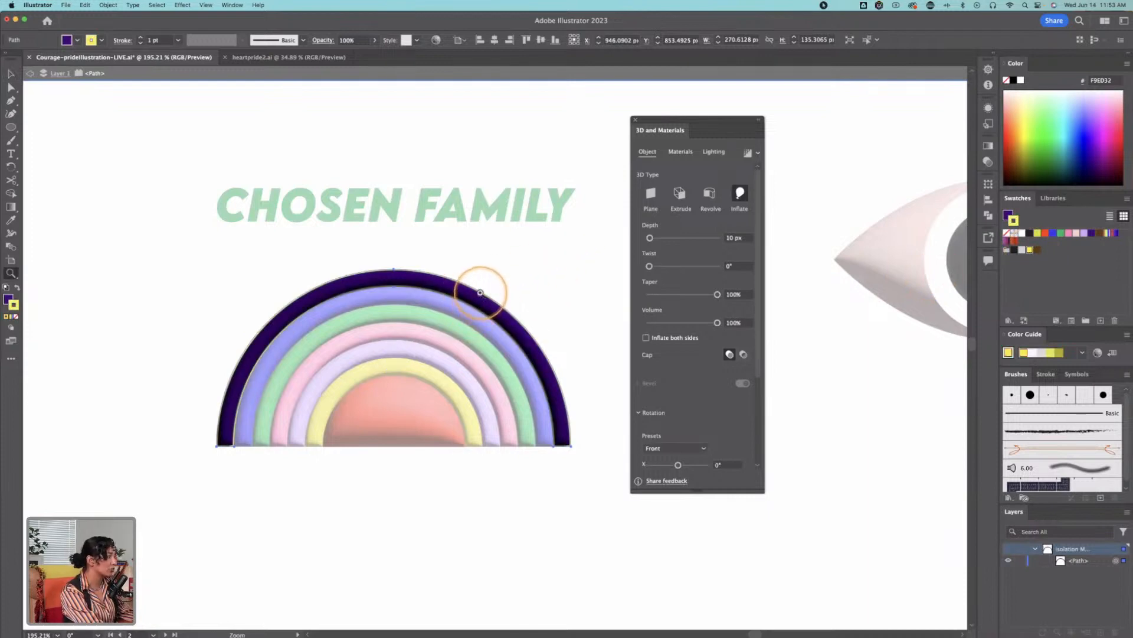
left_click(482, 292)
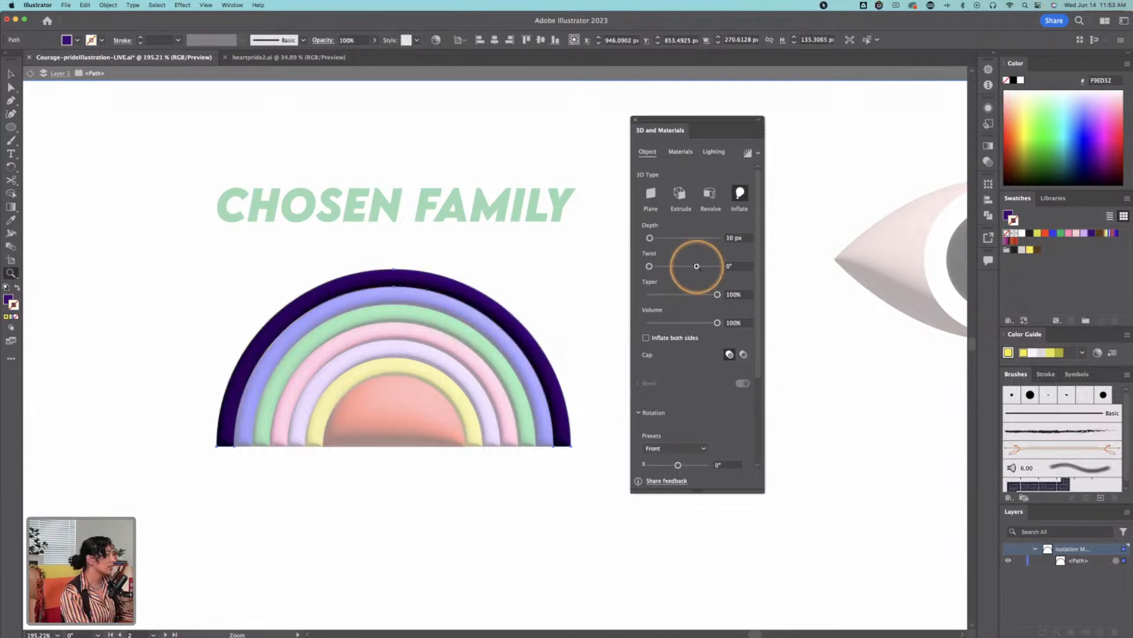
key("Escape")
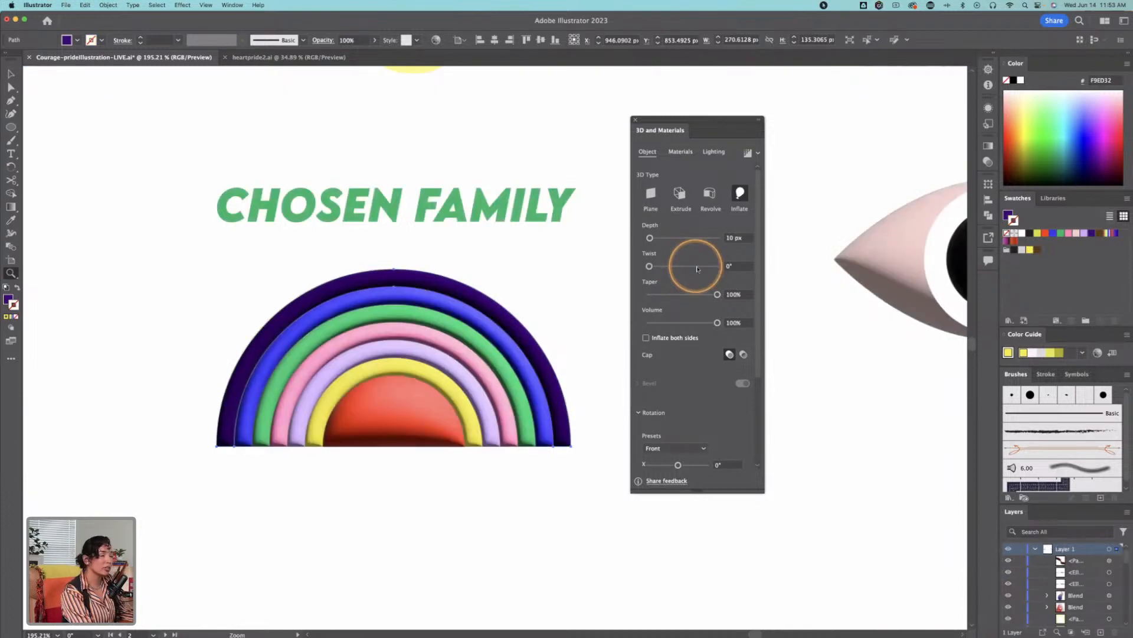
Step: Inflate the large and small lavender circles under BELONGING as separate 3D objects
left_click(571, 309, "alt")
left_click(485, 331, "alt")
left_click(448, 330, "alt")
key("v")
left_click(481, 230)
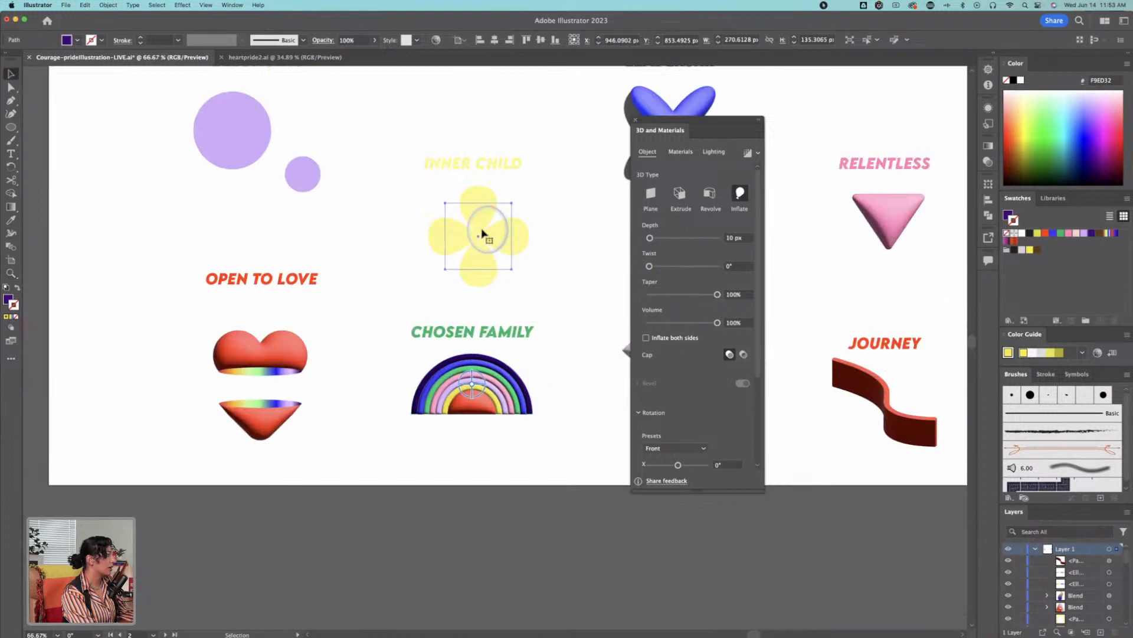
left_click(210, 136)
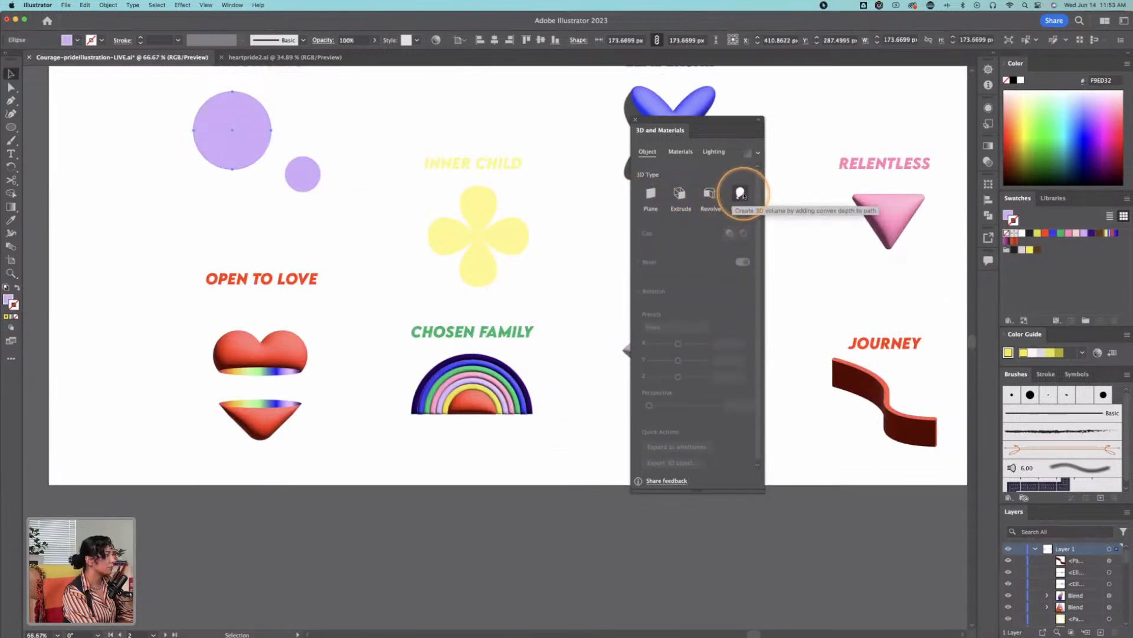
left_click(741, 194)
left_click(301, 172)
left_click(741, 193)
left_click(347, 169)
Step: Turn on inflating both sides for the larger BELONGING circle
left_click_drag(347, 169, 387, 254)
left_click(350, 265)
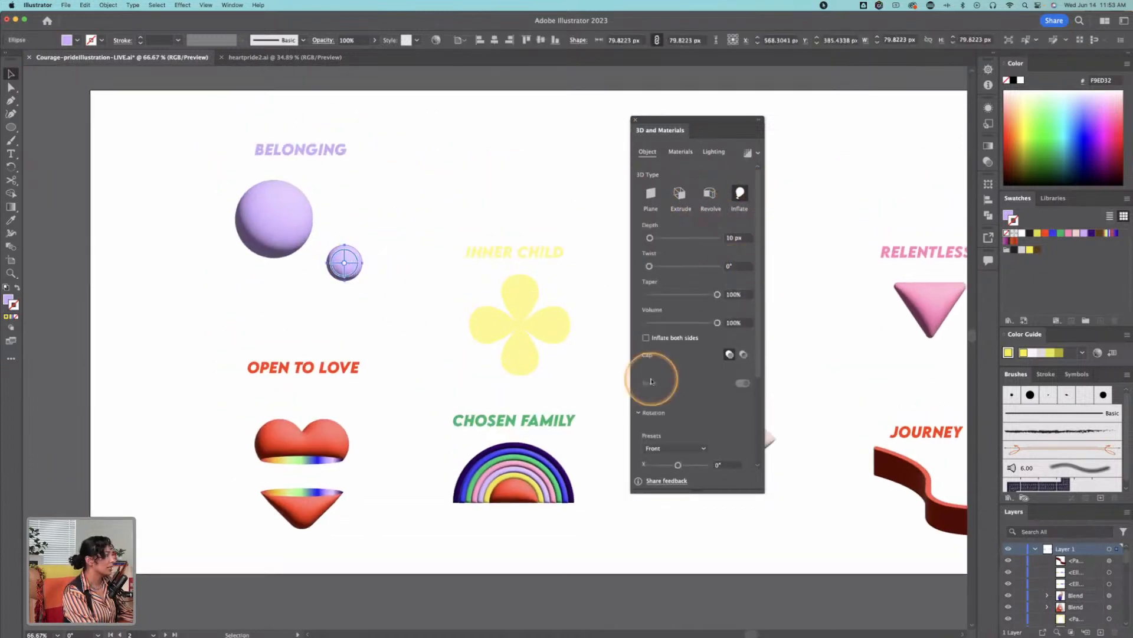
left_click(301, 230)
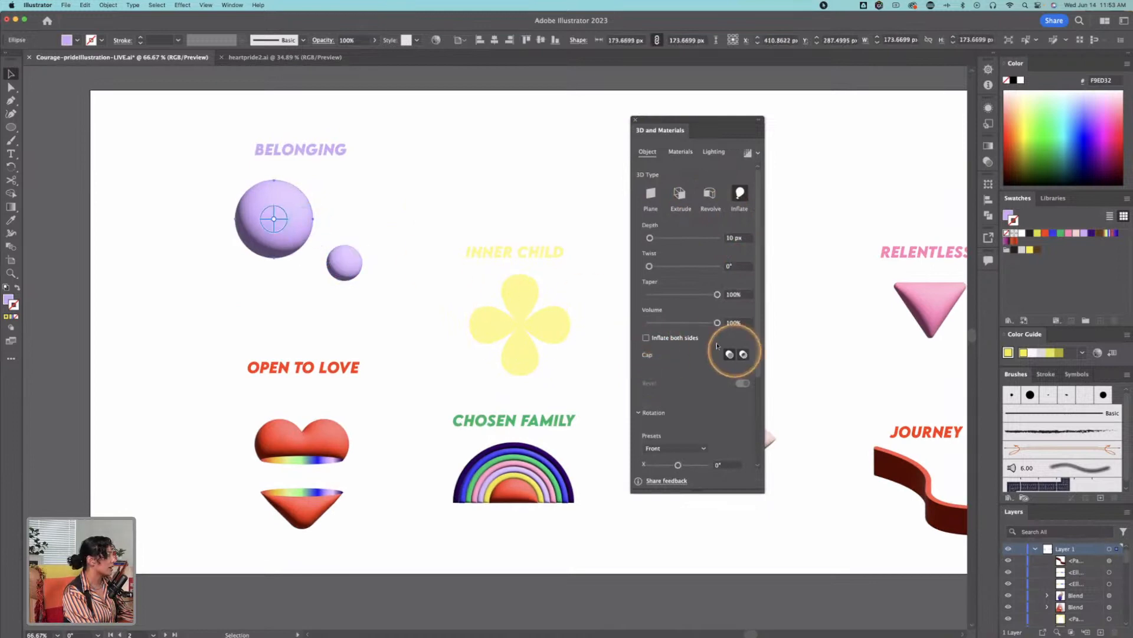
Step: Expand the object and fill of the black warped COURAGE lettering below the TOP OBJECT heading
left_click_drag(400, 335, 774, 343)
left_click_drag(548, 308, 942, 314)
left_click_drag(362, 326, 399, 77)
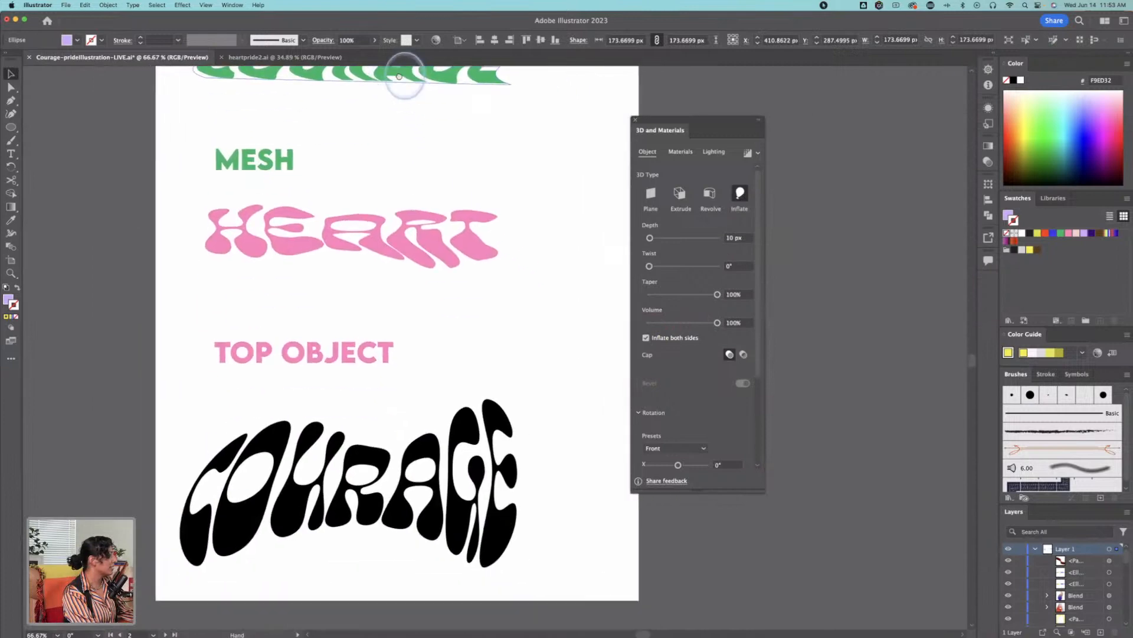
left_click(495, 489)
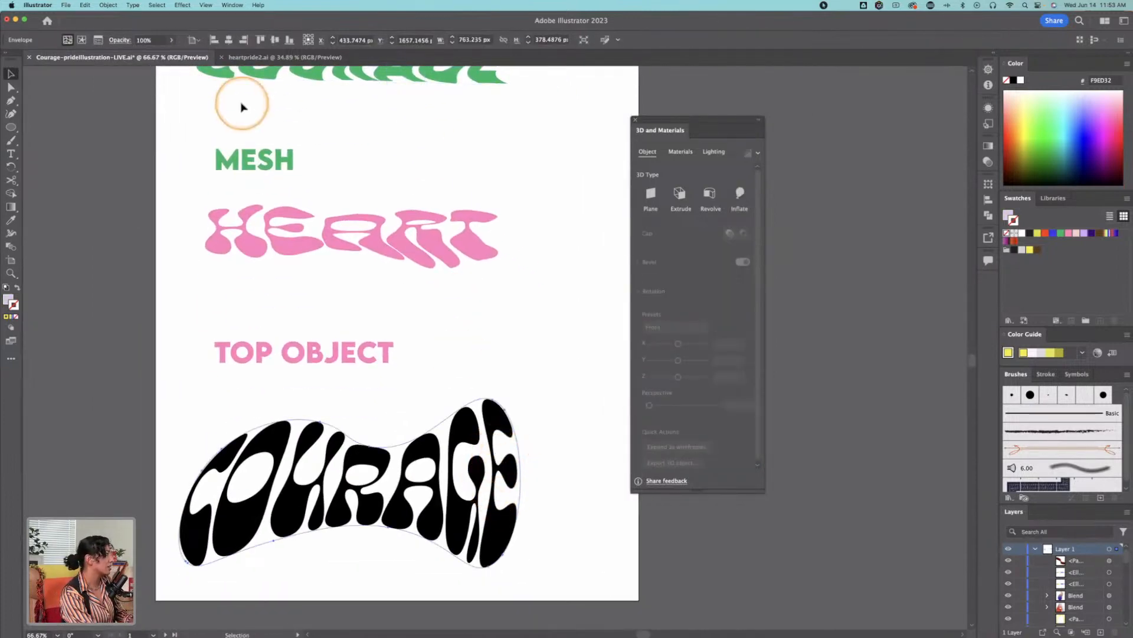
left_click(108, 4)
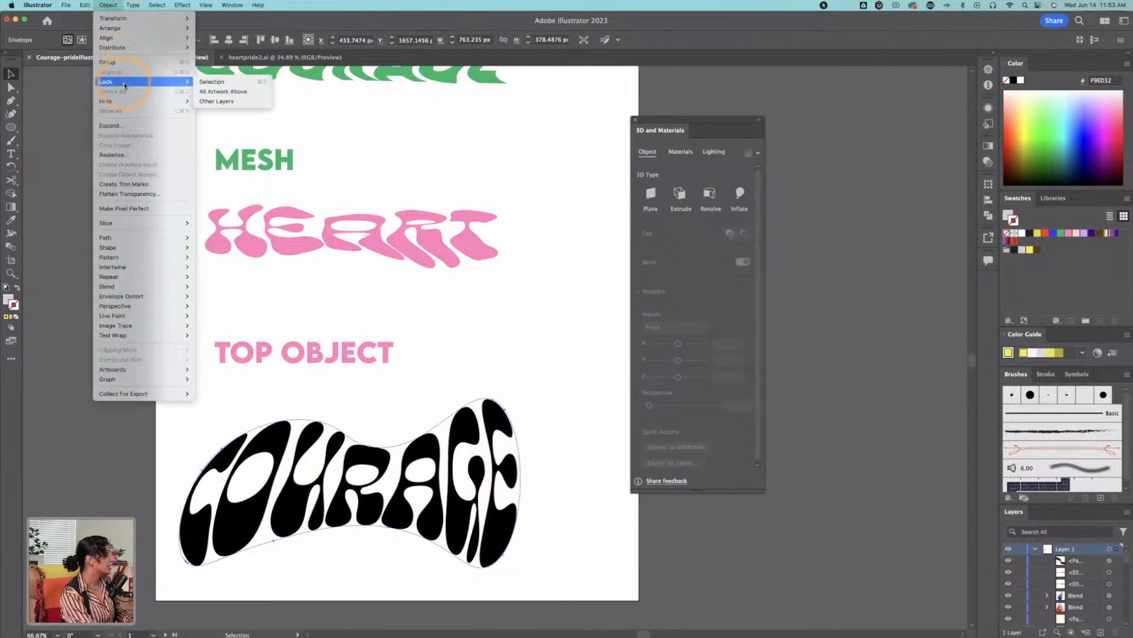
left_click(135, 125)
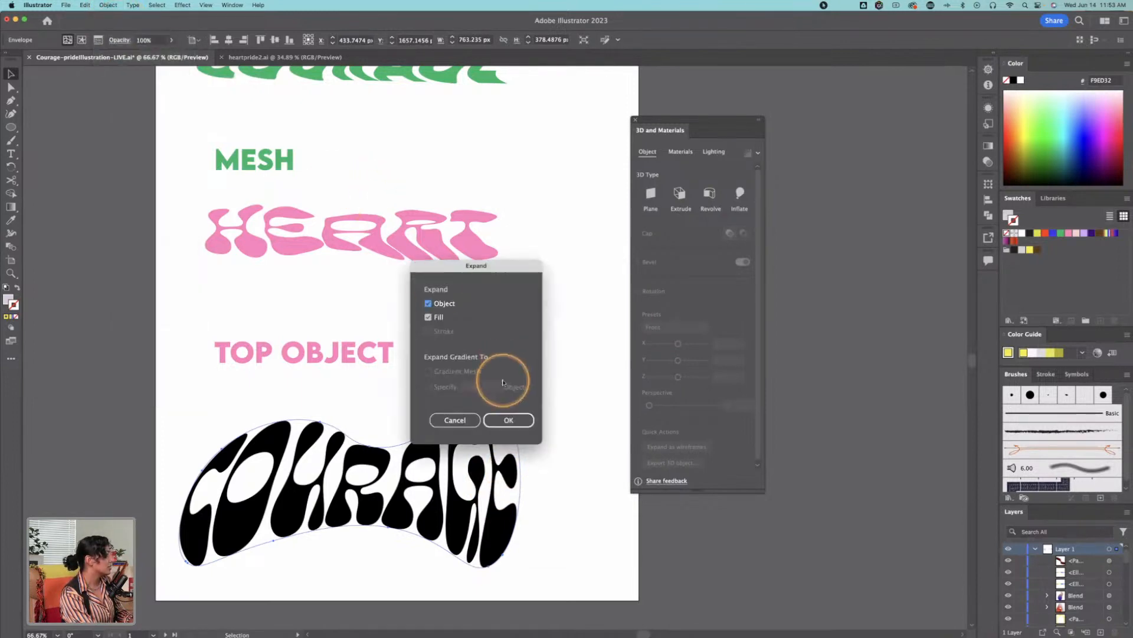
left_click(508, 419)
Step: Extrude the expanded COURAGE lettering into a 3D object
key("z")
left_click(416, 354)
left_click(418, 359)
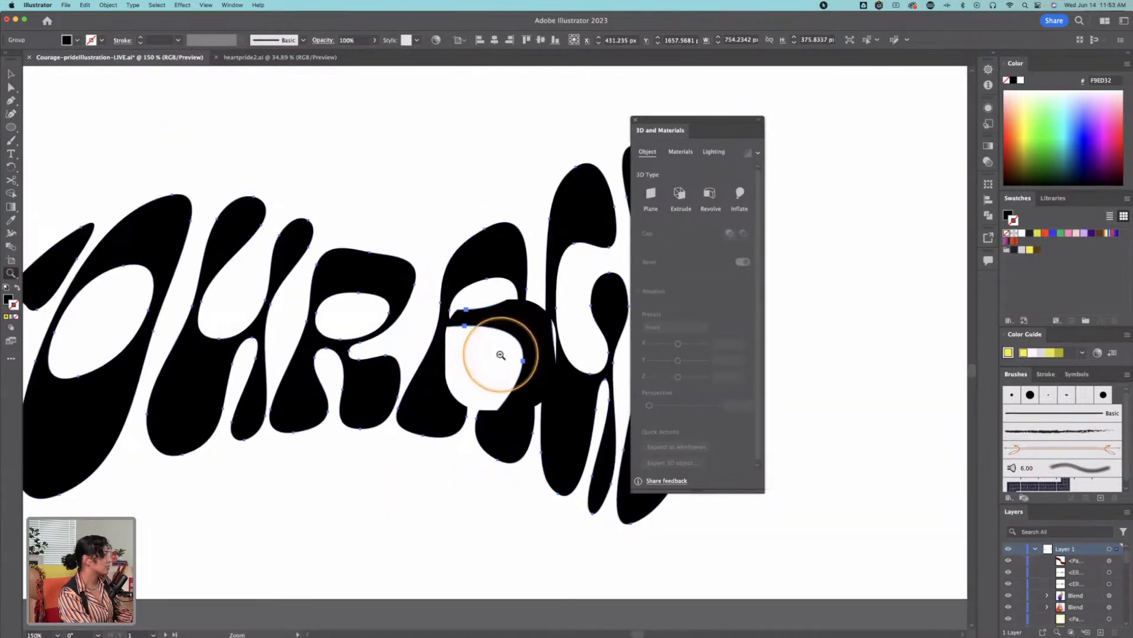
left_click(501, 355, "alt")
left_click_drag(542, 410, 520, 399)
key("v")
left_click(706, 149)
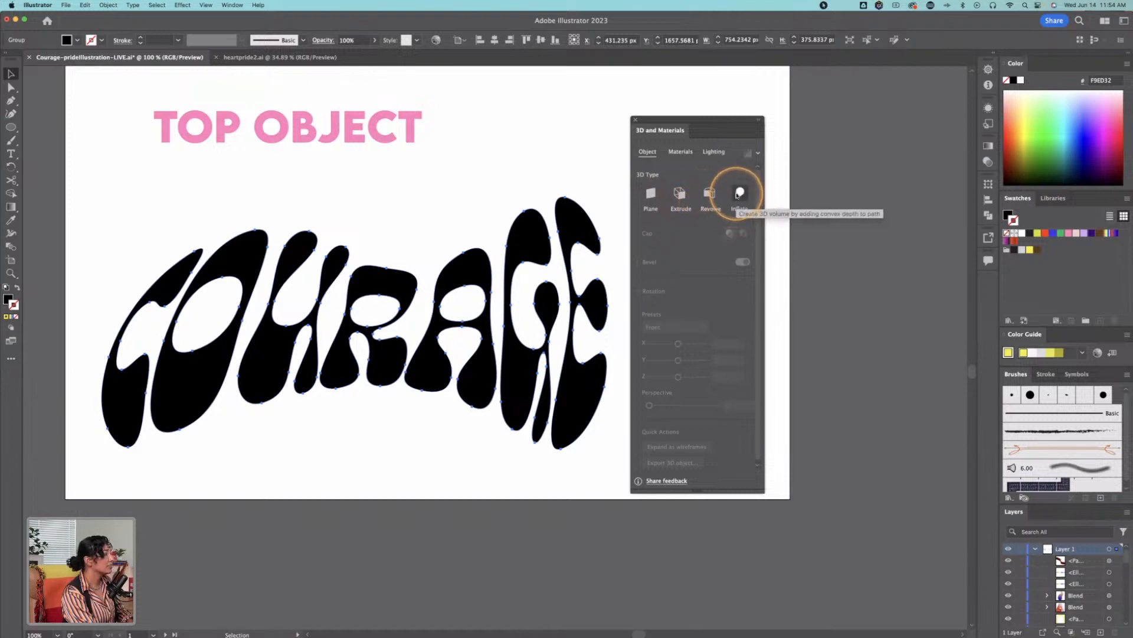
left_click(681, 195)
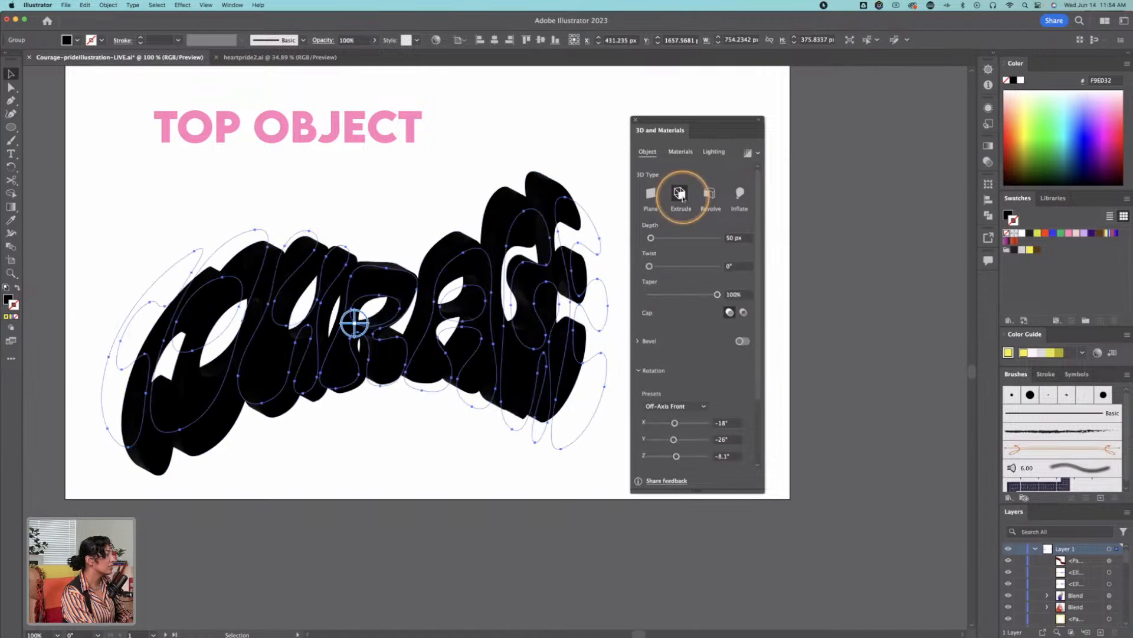
left_click(534, 127)
Step: Apply the Fine Leather substance material to the extruded COURAGE lettering
left_click(565, 236)
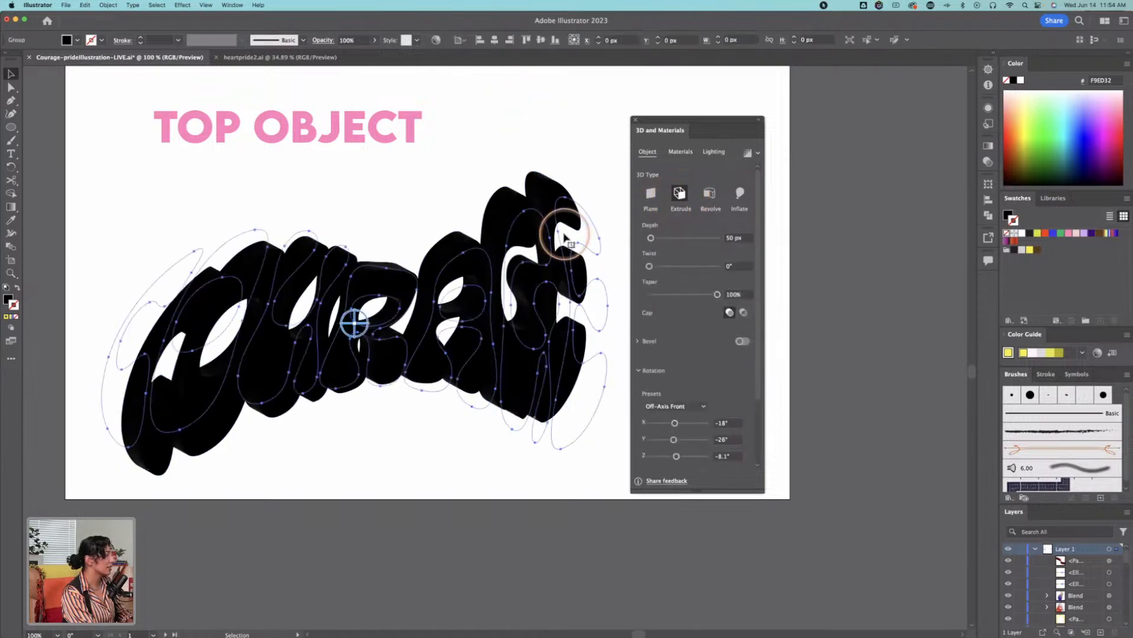
left_click(682, 152)
left_click(654, 239)
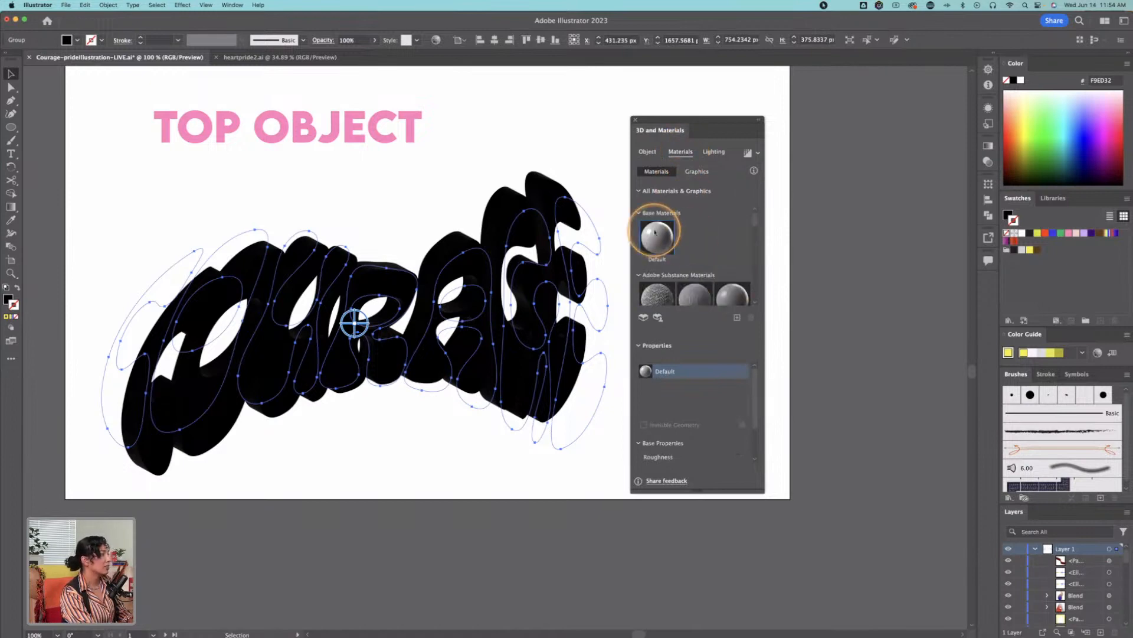
left_click(652, 245)
scroll(652, 246, "down", 5)
left_click(695, 251)
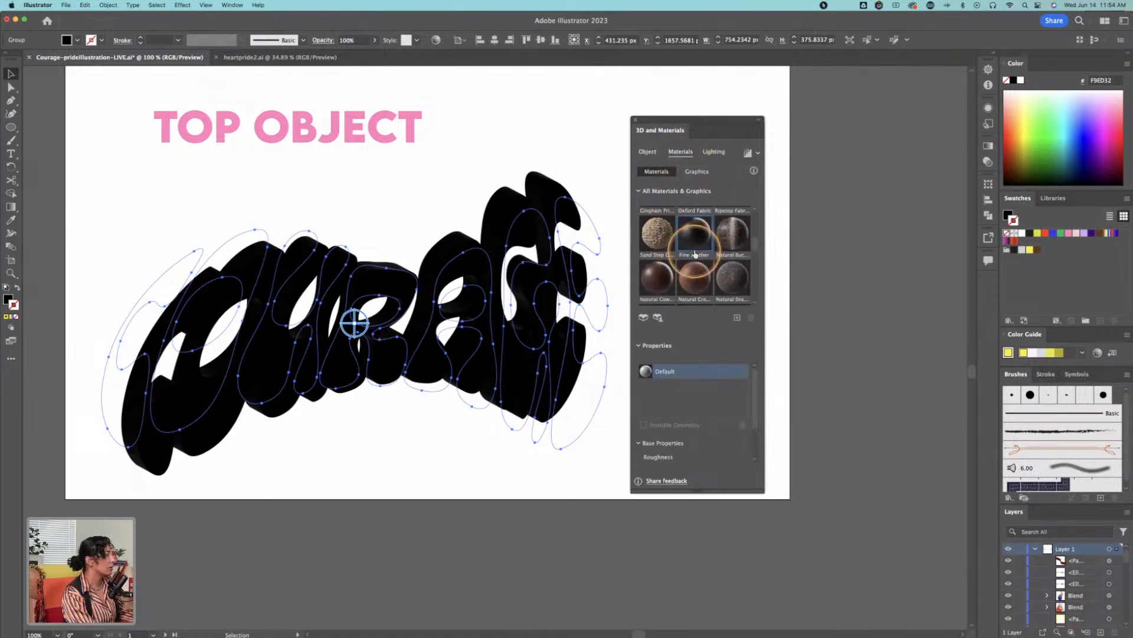
Step: Try a different light position on the COURAGE lettering and apply the Top Left lighting preset
left_click(706, 152)
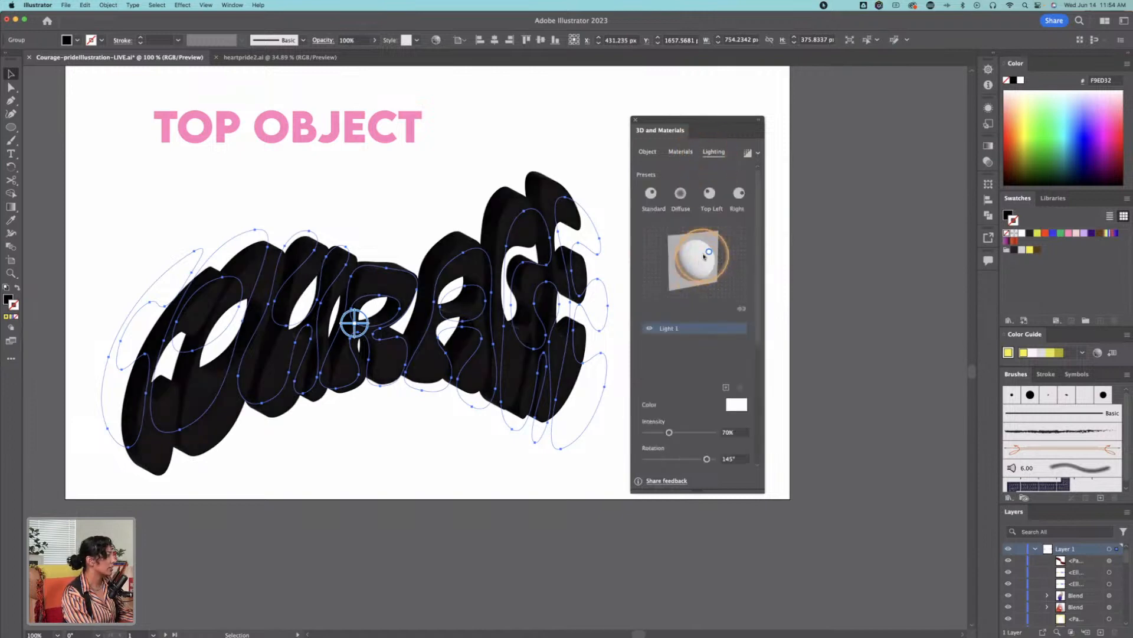
left_click_drag(709, 252, 685, 263)
left_click(653, 151)
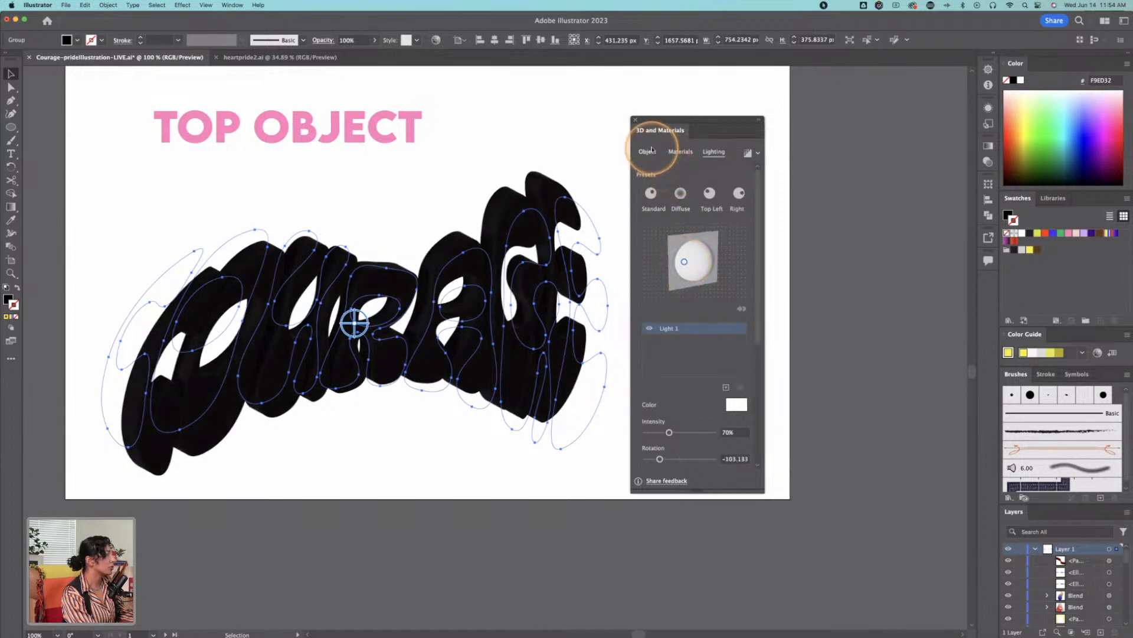
left_click(709, 193)
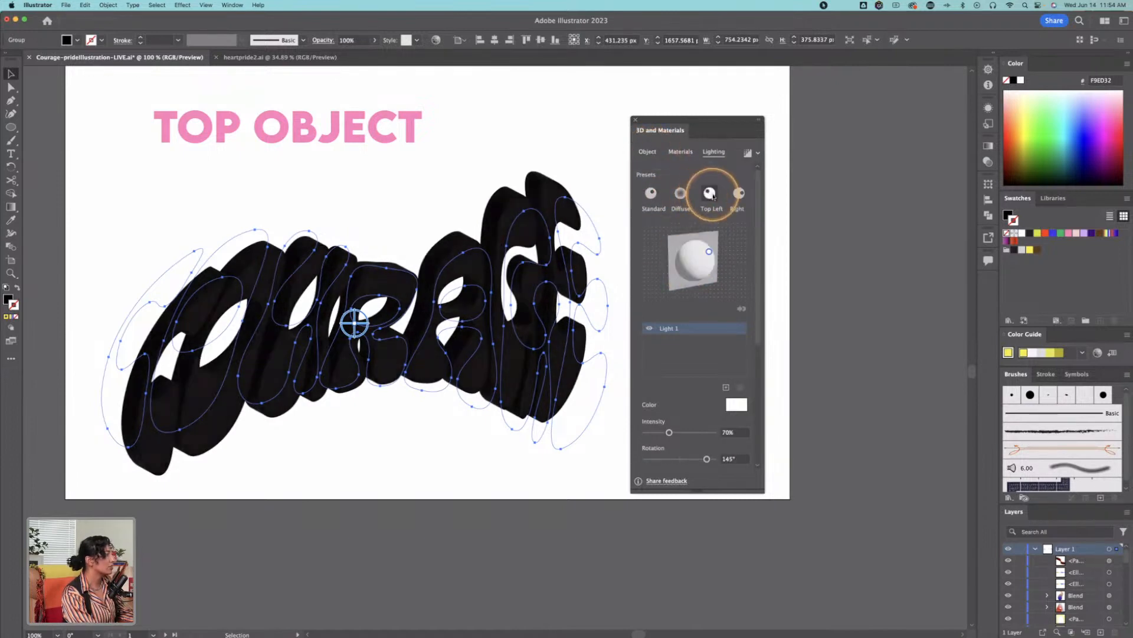
Step: Change the COURAGE lettering's 3D type from Extrude to Inflate
left_click(650, 152)
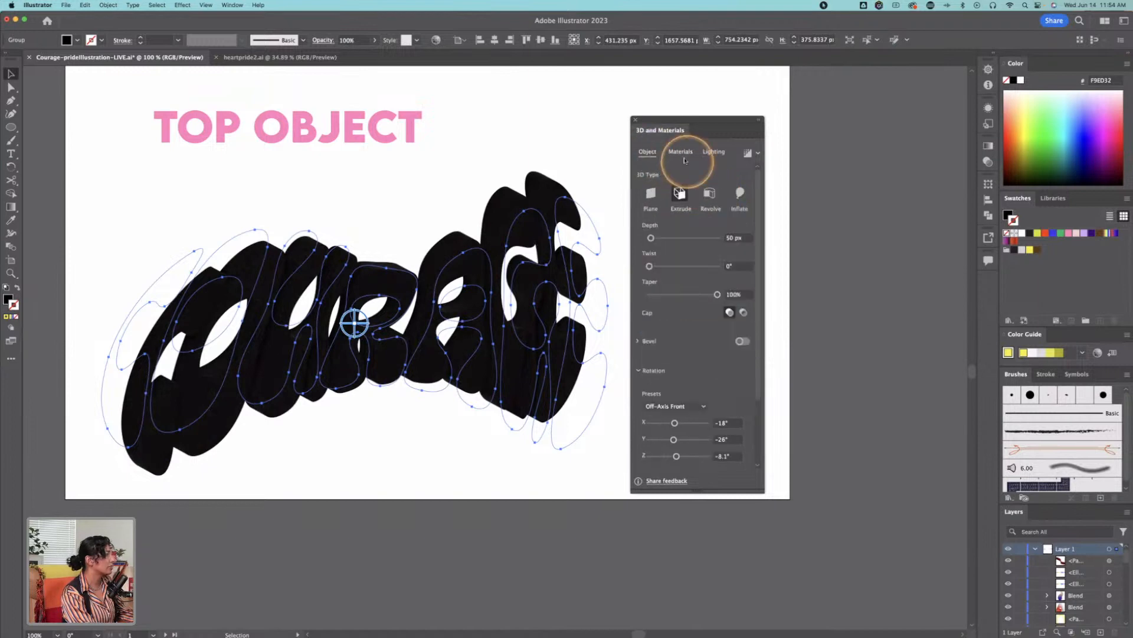
left_click(742, 194)
left_click(417, 182)
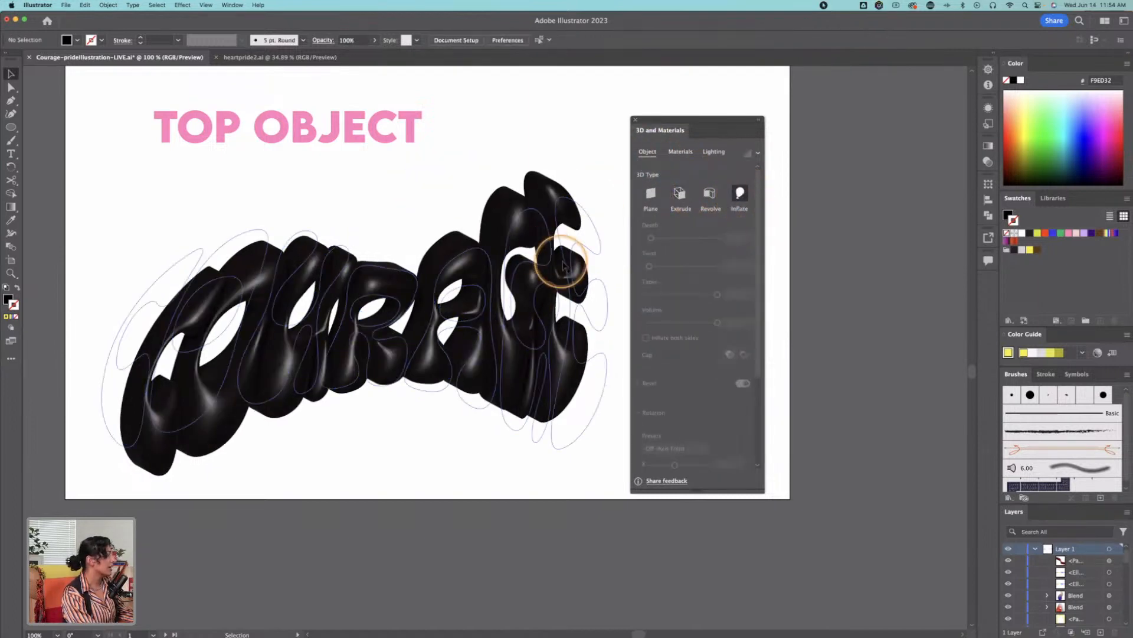
left_click(531, 304)
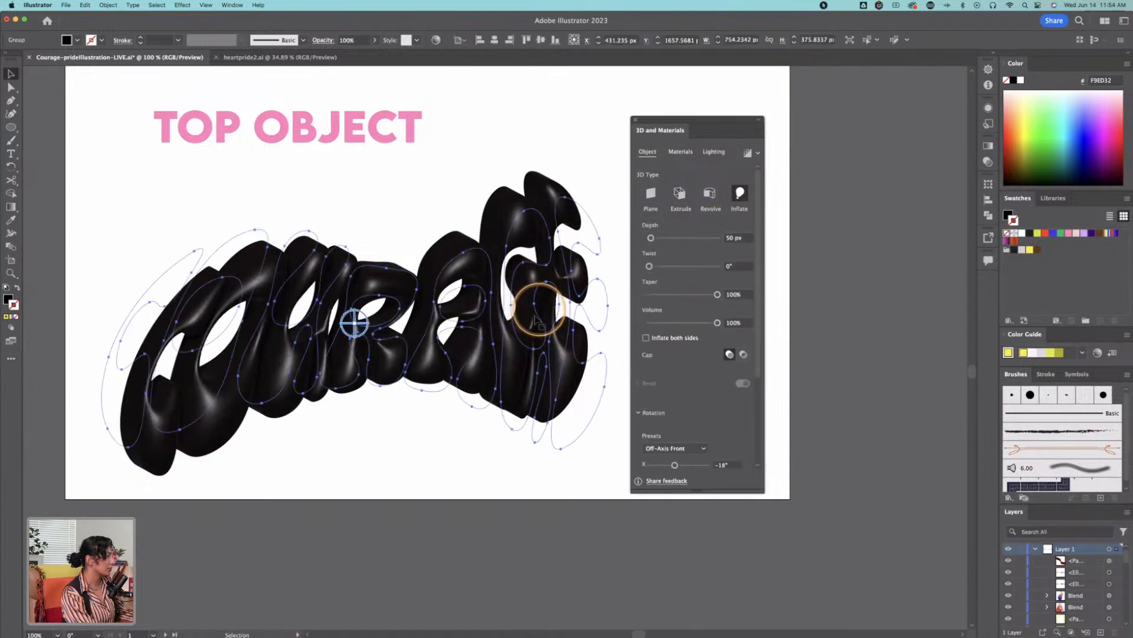
Step: Isolate the letters inside the inflated COURAGE group and move the E, G and A to the right to widen their spacing
double_click(590, 303)
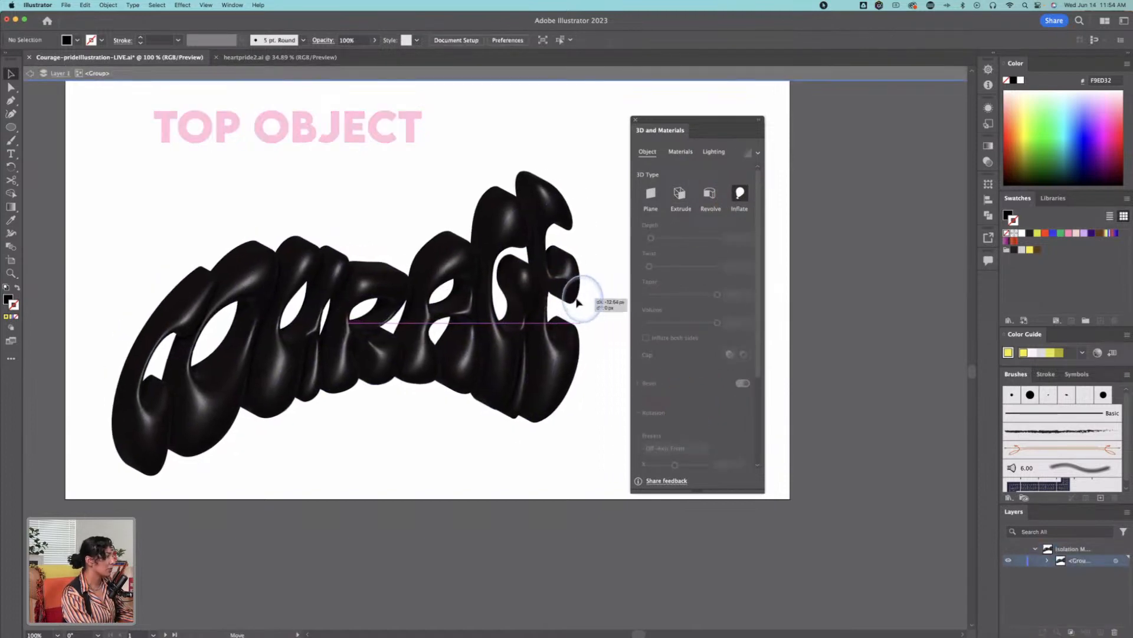
double_click(576, 298)
left_click_drag(576, 298, 610, 298)
left_click_drag(538, 303, 560, 303)
left_click_drag(480, 315, 492, 315)
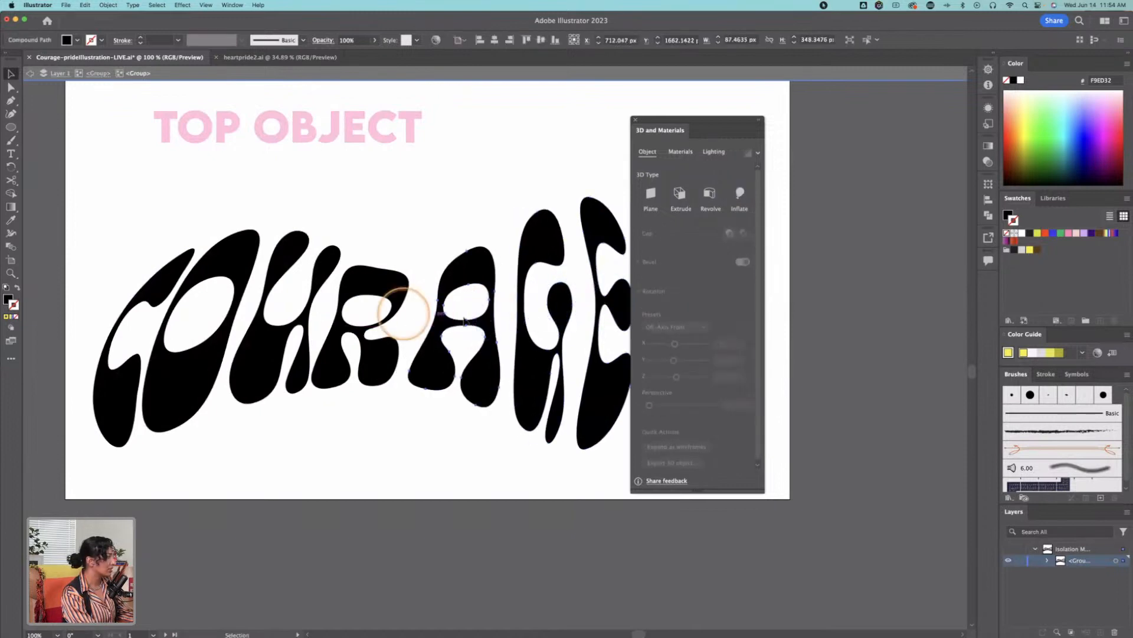
Step: Shift the C, O and U to the left, raise the R slightly, and exit isolation mode on the COURAGE lettering
left_click_drag(140, 295, 112, 297)
left_click_drag(223, 254, 212, 254)
left_click_drag(285, 266, 273, 265)
left_click_drag(361, 279, 362, 269)
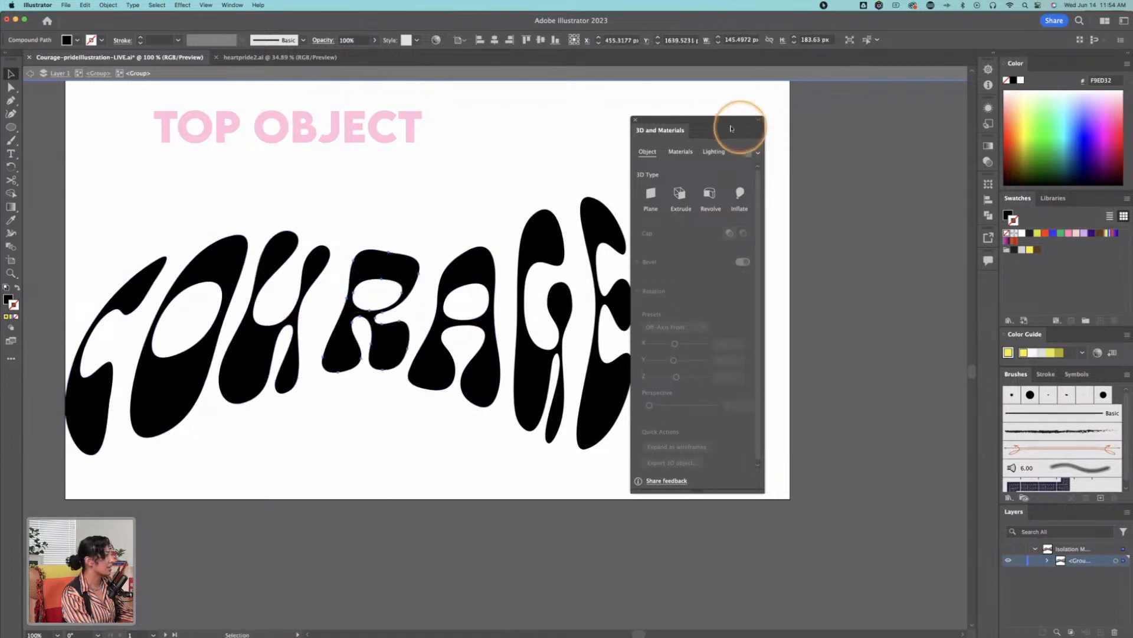
left_click(566, 155)
double_click(565, 156)
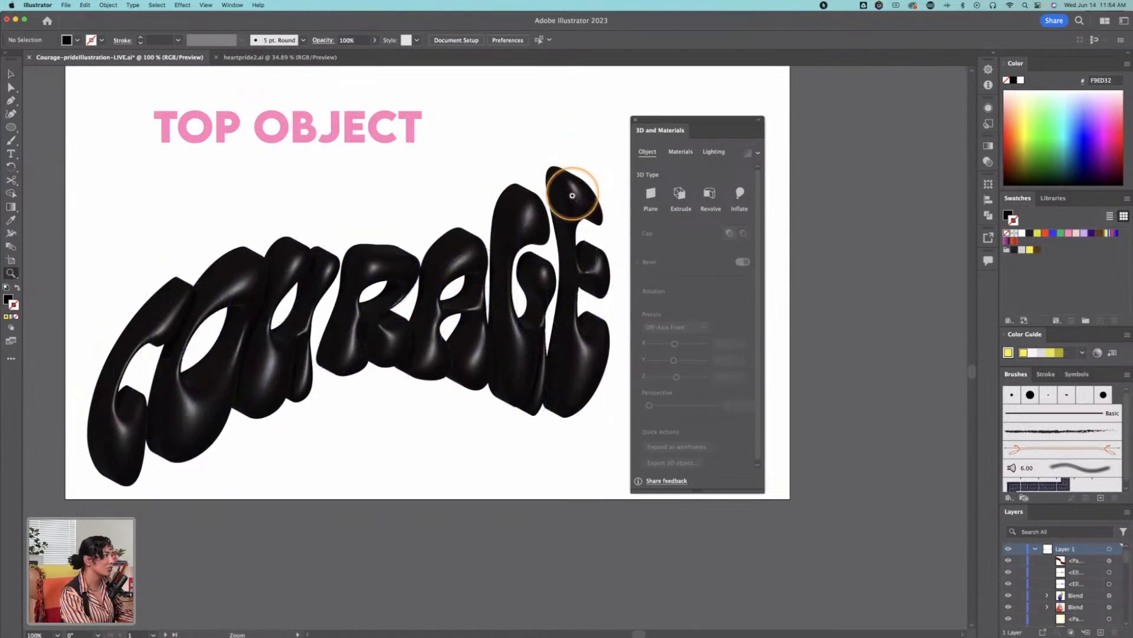
Step: Review the full set of 3D icons on the artboard, from Belonging to Star, keeping the 3D and Materials panel clear of them
left_click(564, 227, "alt")
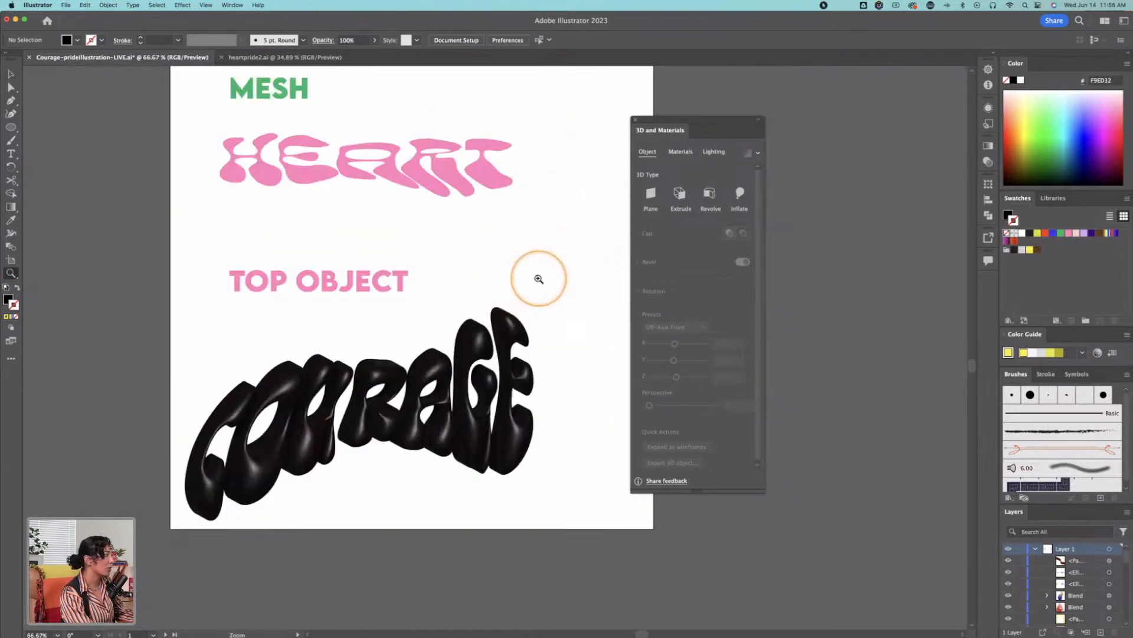
scroll(490, 231, "right", 10)
left_click_drag(380, 228, 73, 369)
left_click_drag(479, 232, 322, 374)
left_click(318, 374, "alt")
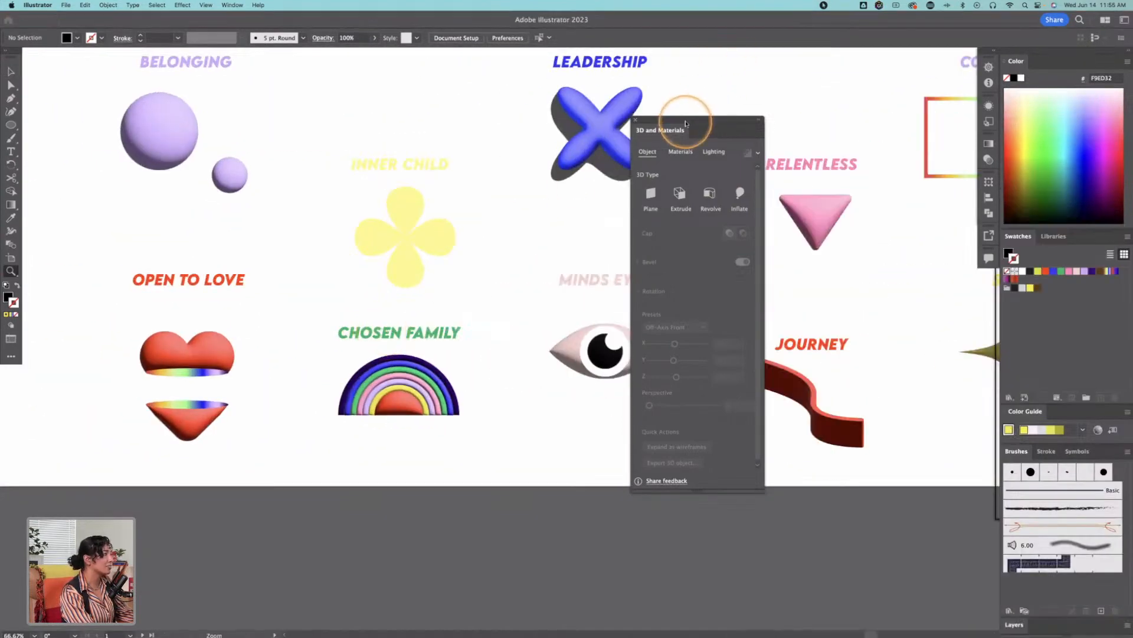
left_click_drag(683, 121, 877, 347)
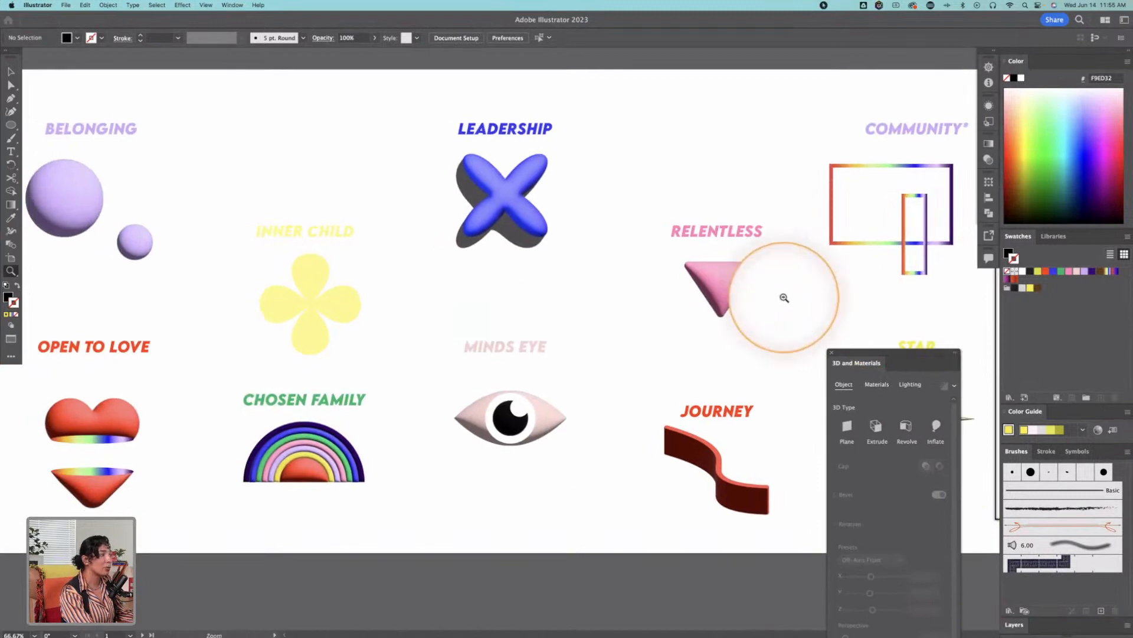
left_click(785, 301, "alt")
left_click_drag(678, 309, 851, 273)
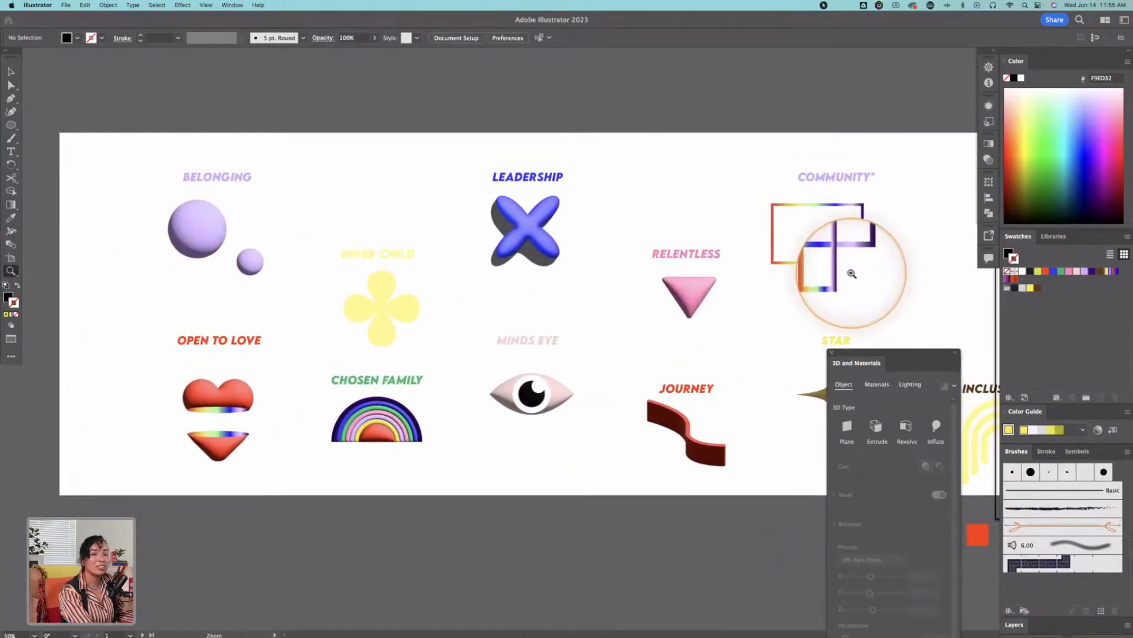
left_click_drag(879, 353, 935, 163)
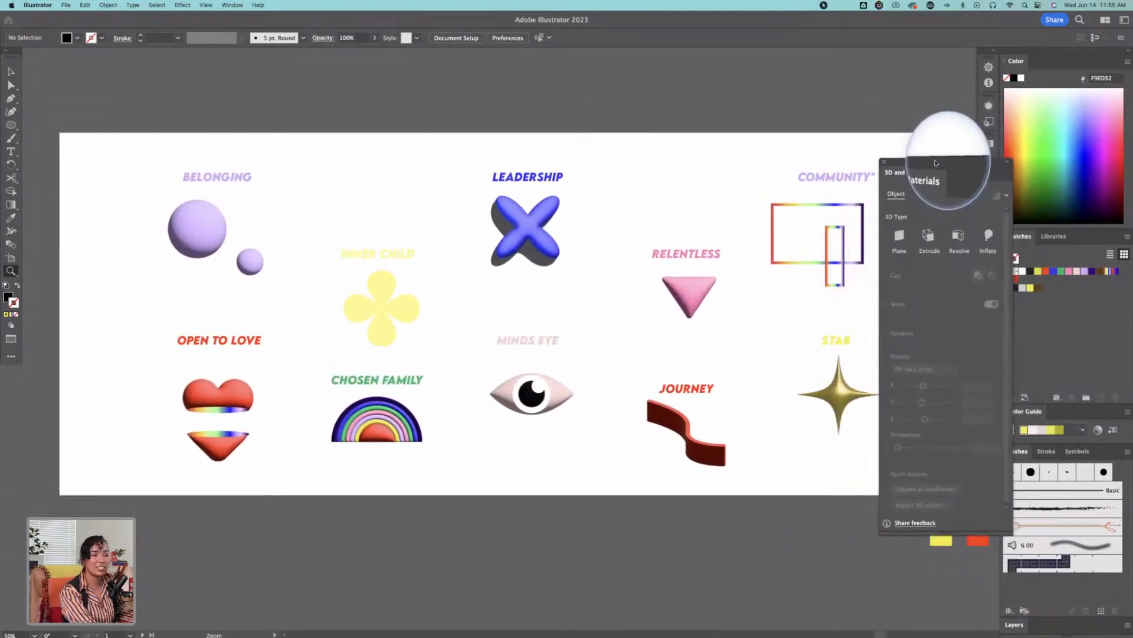